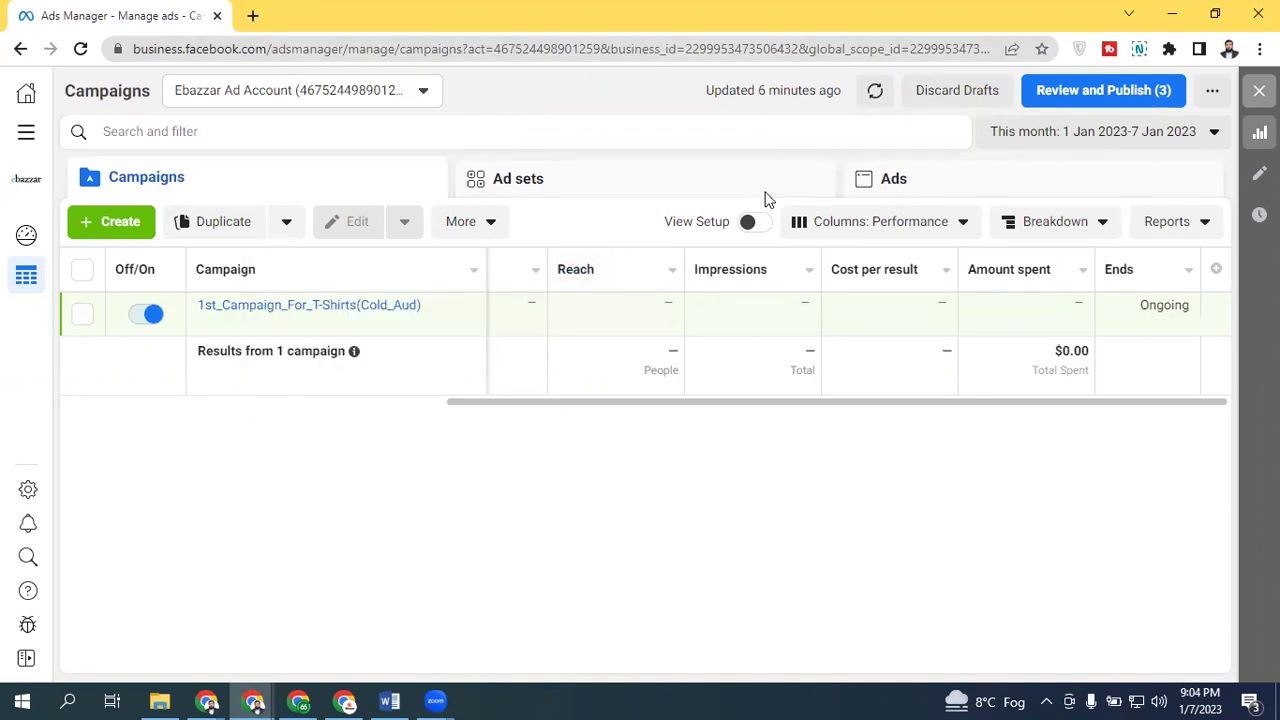
Step: Create a new campaign with the Sales objective and continue to its setup
mouse_move(301, 325)
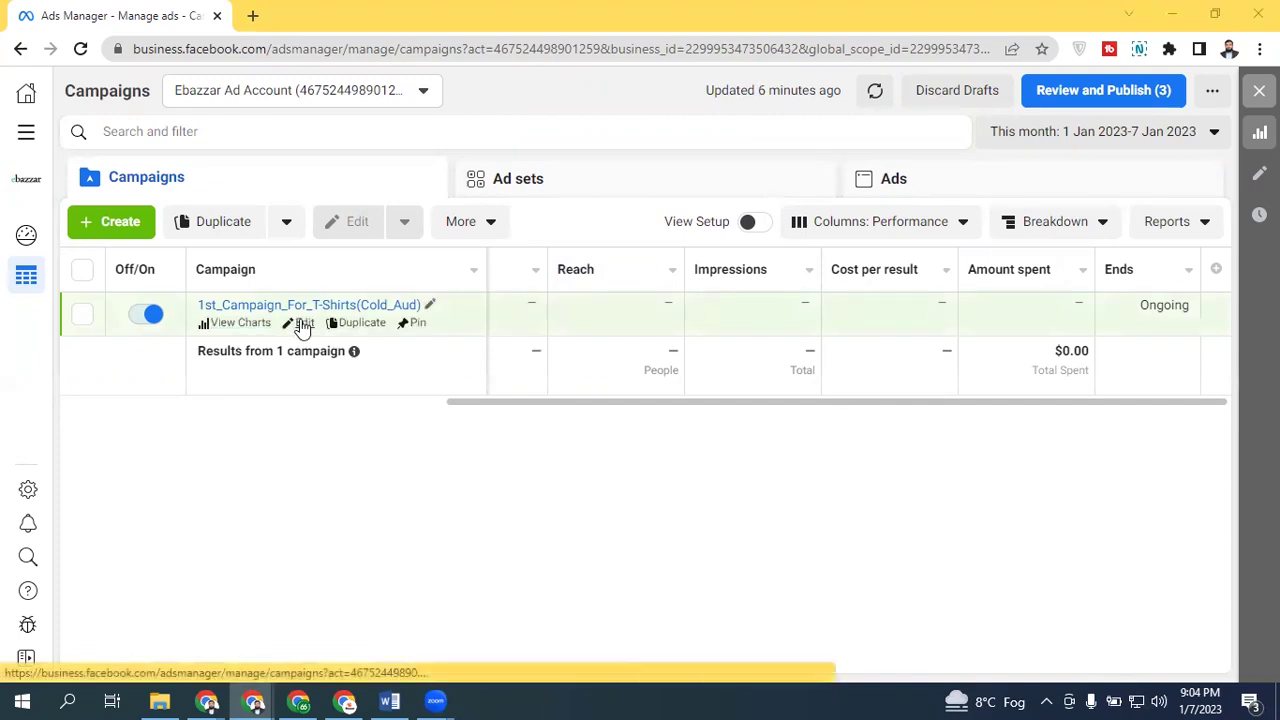
left_click(118, 224)
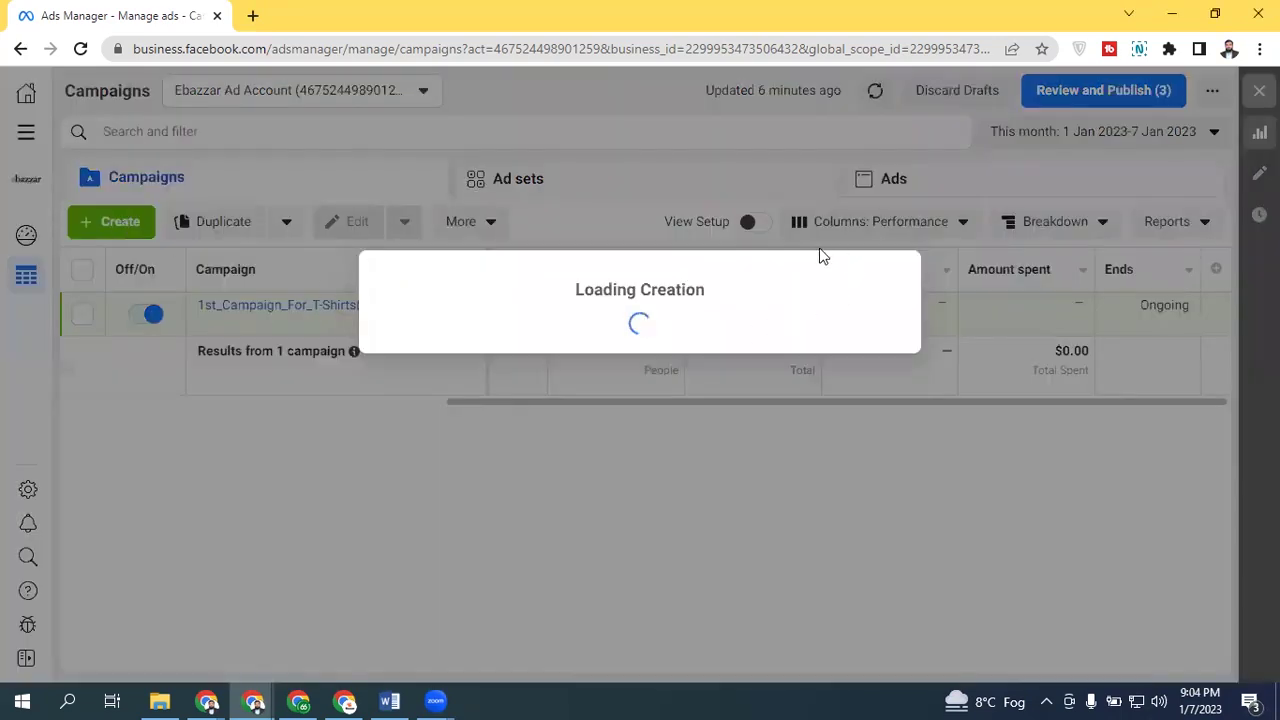
left_click(610, 480)
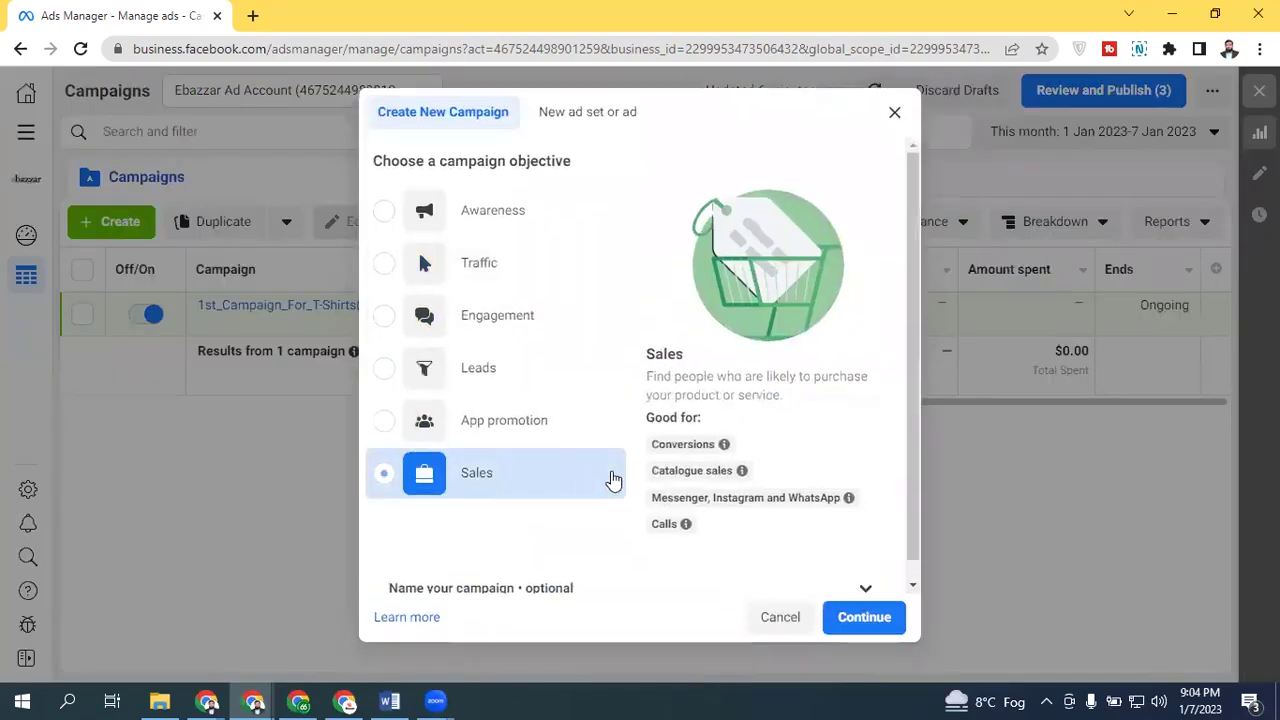
left_click(856, 620)
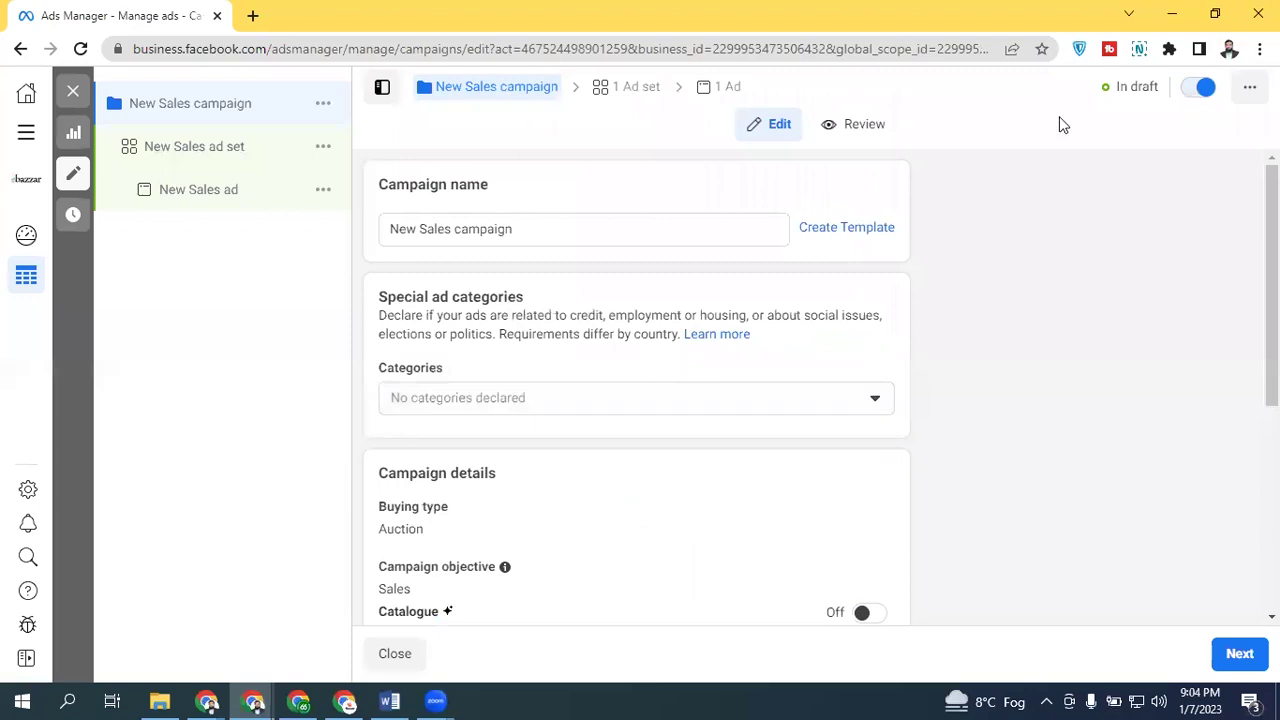
left_click_drag(1272, 285, 1272, 488)
scroll(891, 269, "up", 4)
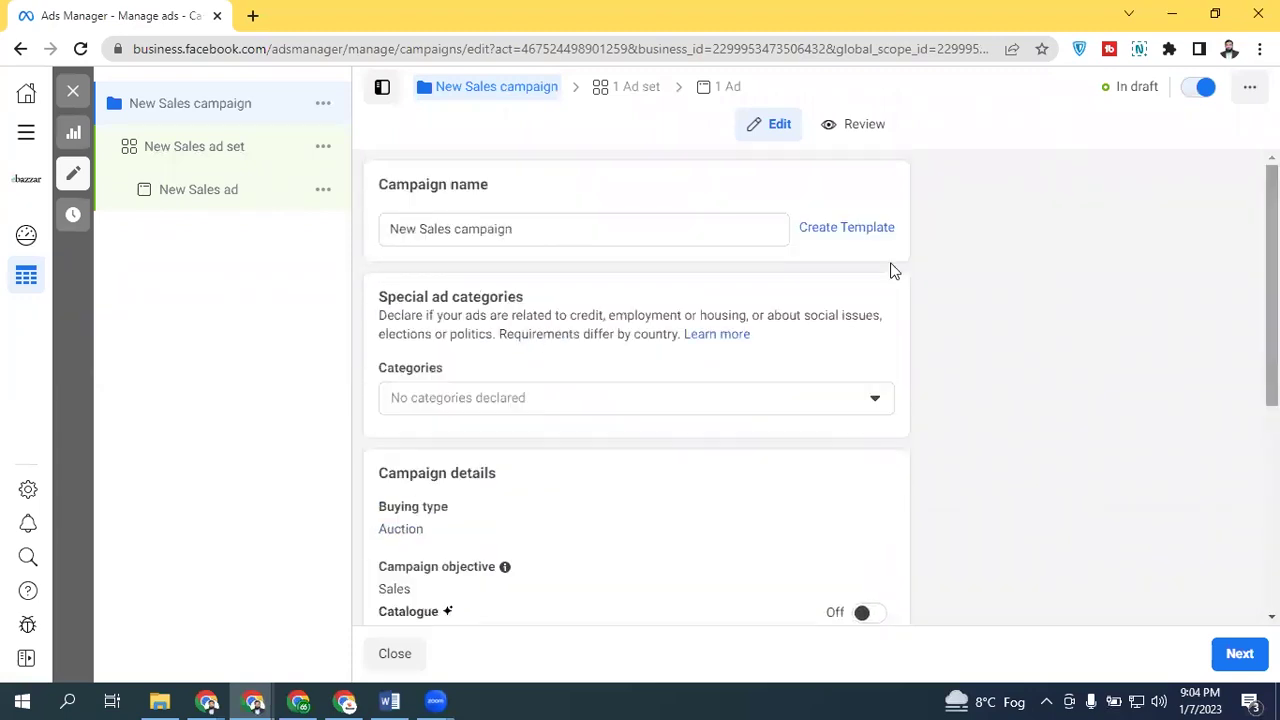
Step: In the new sales ad set, choose Purchase as the website conversion event
left_click(200, 148)
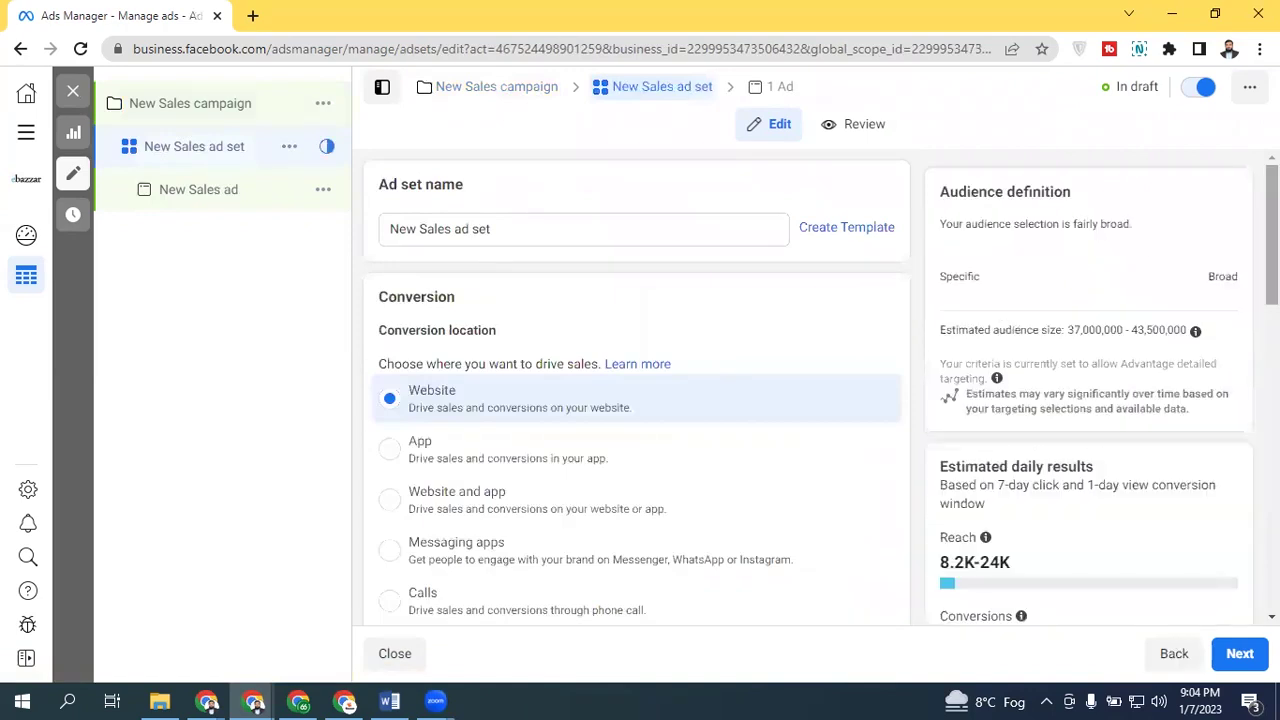
scroll(636, 400, "down", 2)
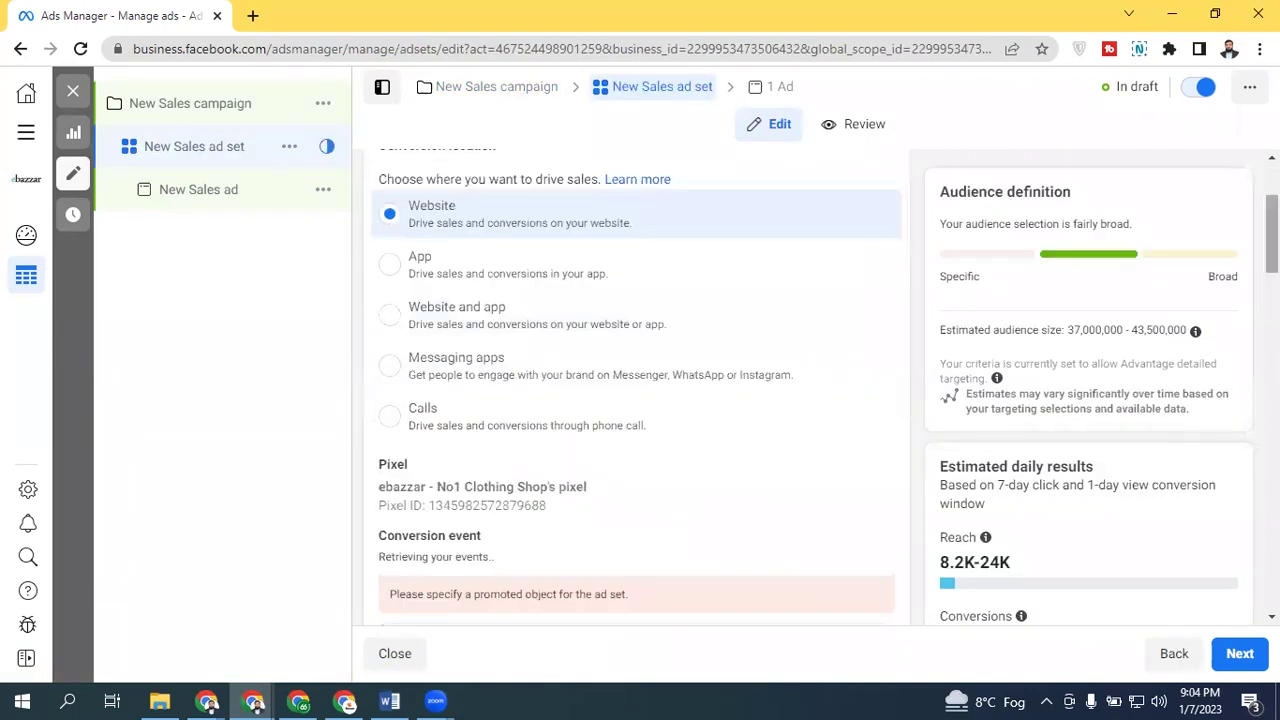
scroll(620, 400, "down", 3)
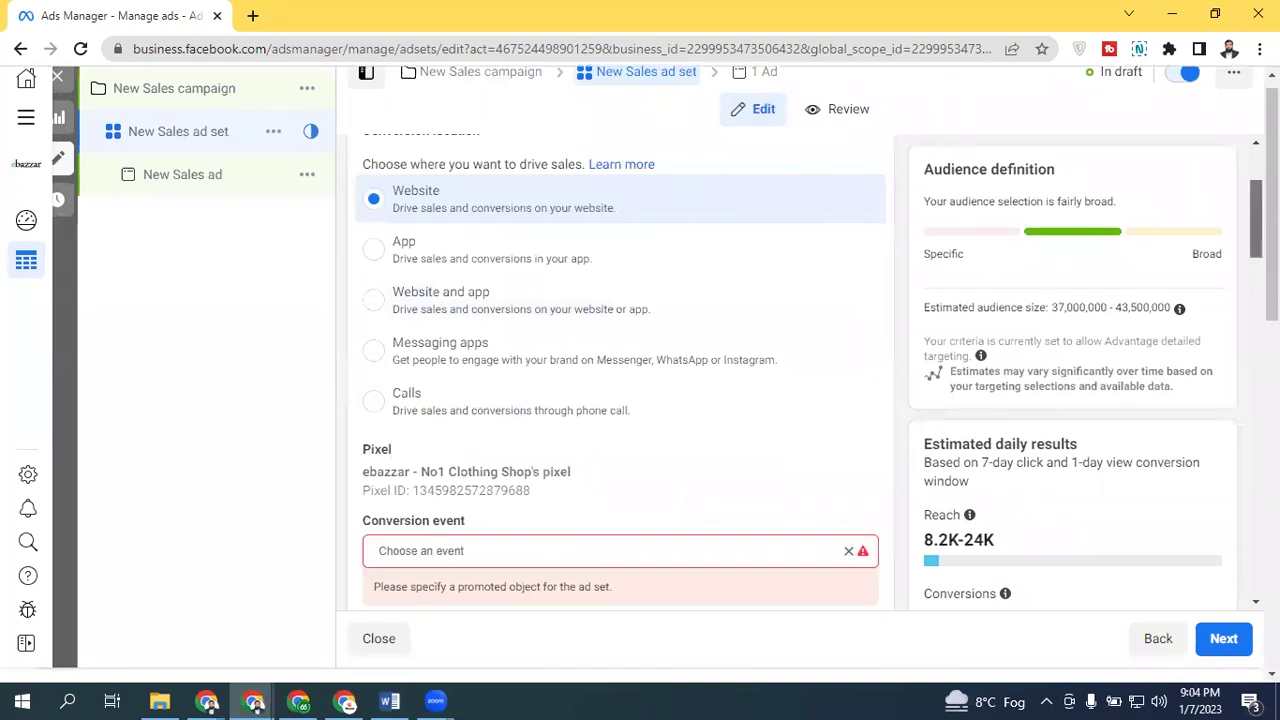
scroll(620, 400, "down", 2)
scroll(620, 400, "up", 1)
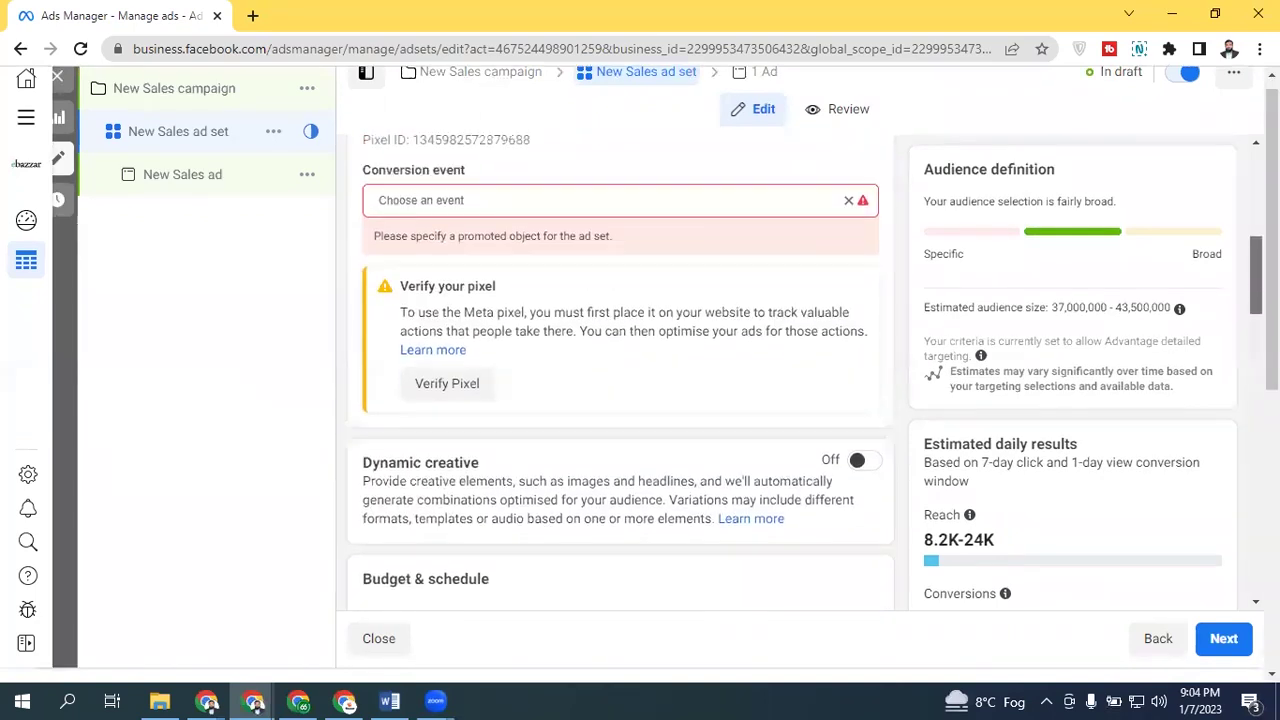
scroll(620, 400, "down", 2)
scroll(620, 400, "down", 3)
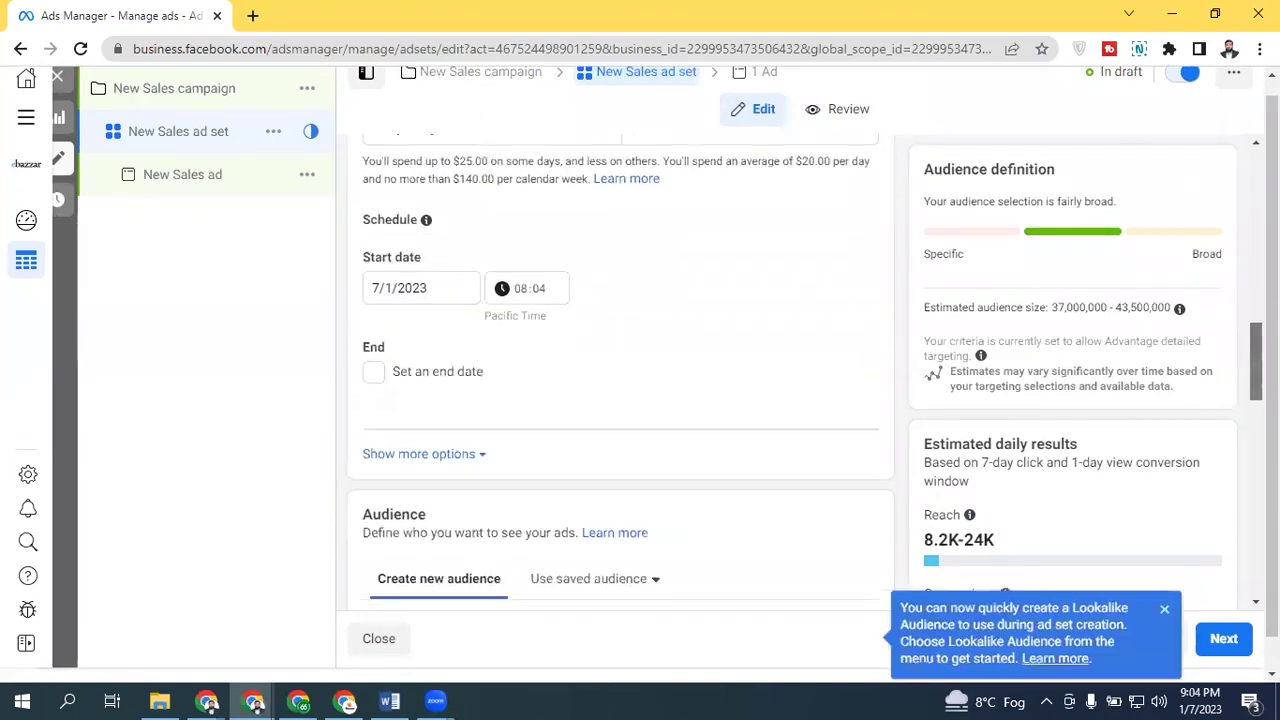
scroll(620, 400, "up", 3)
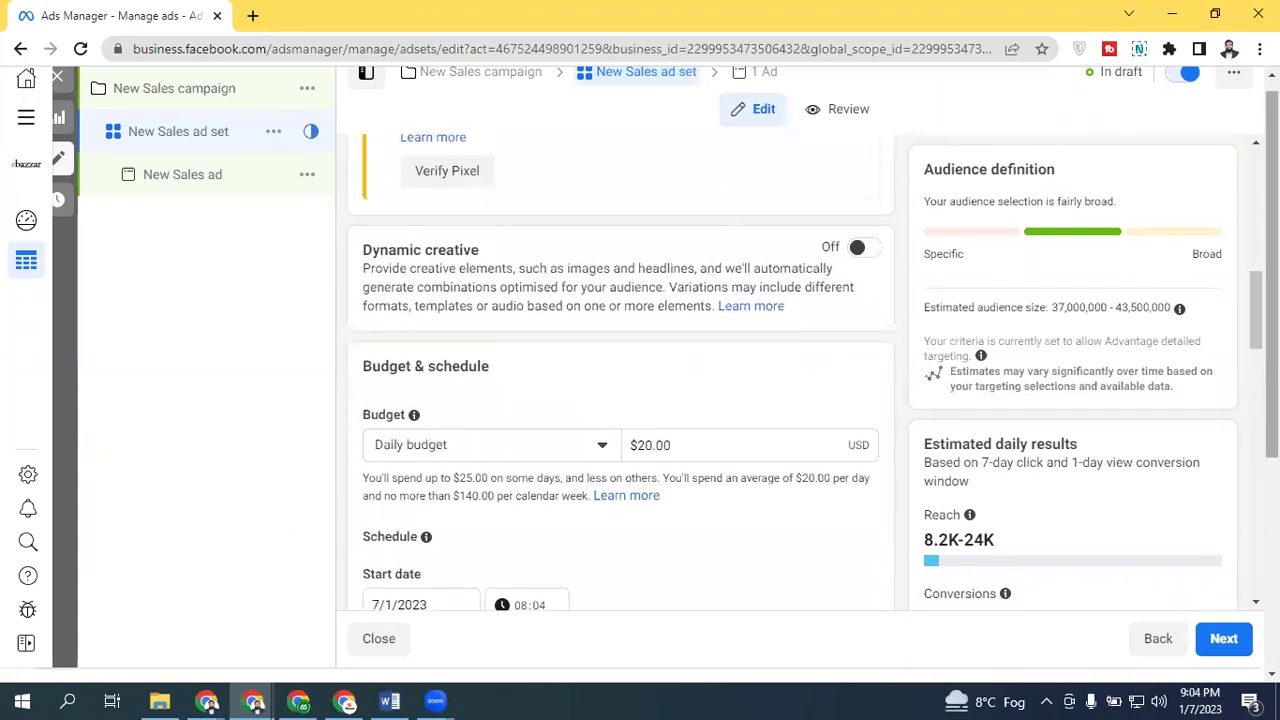
scroll(423, 266, "up", 2)
left_click(460, 210)
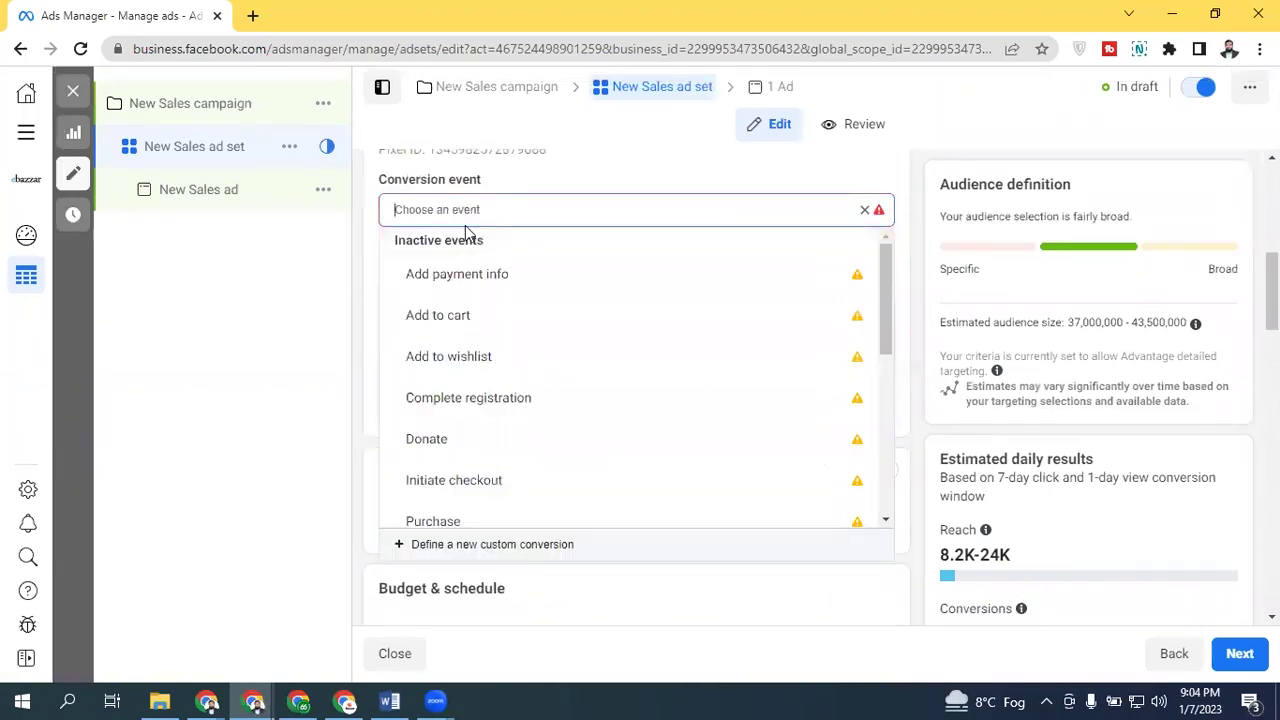
left_click_drag(885, 272, 883, 340)
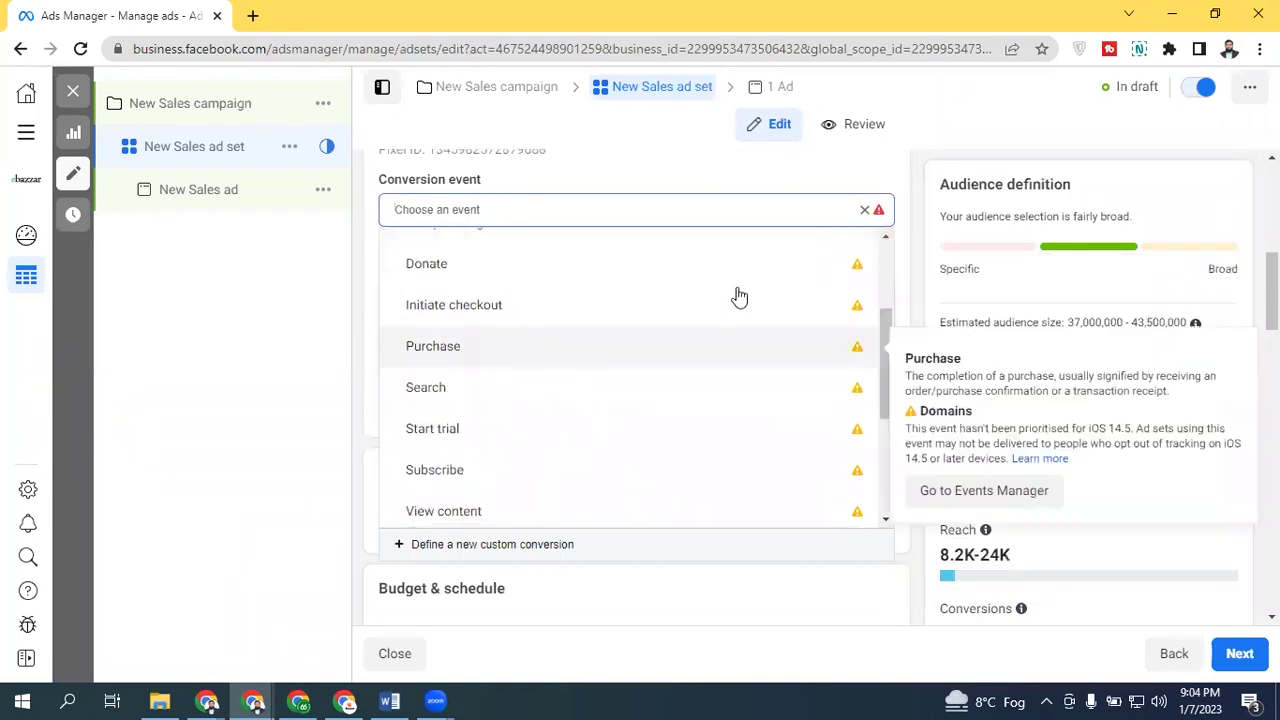
left_click(740, 346)
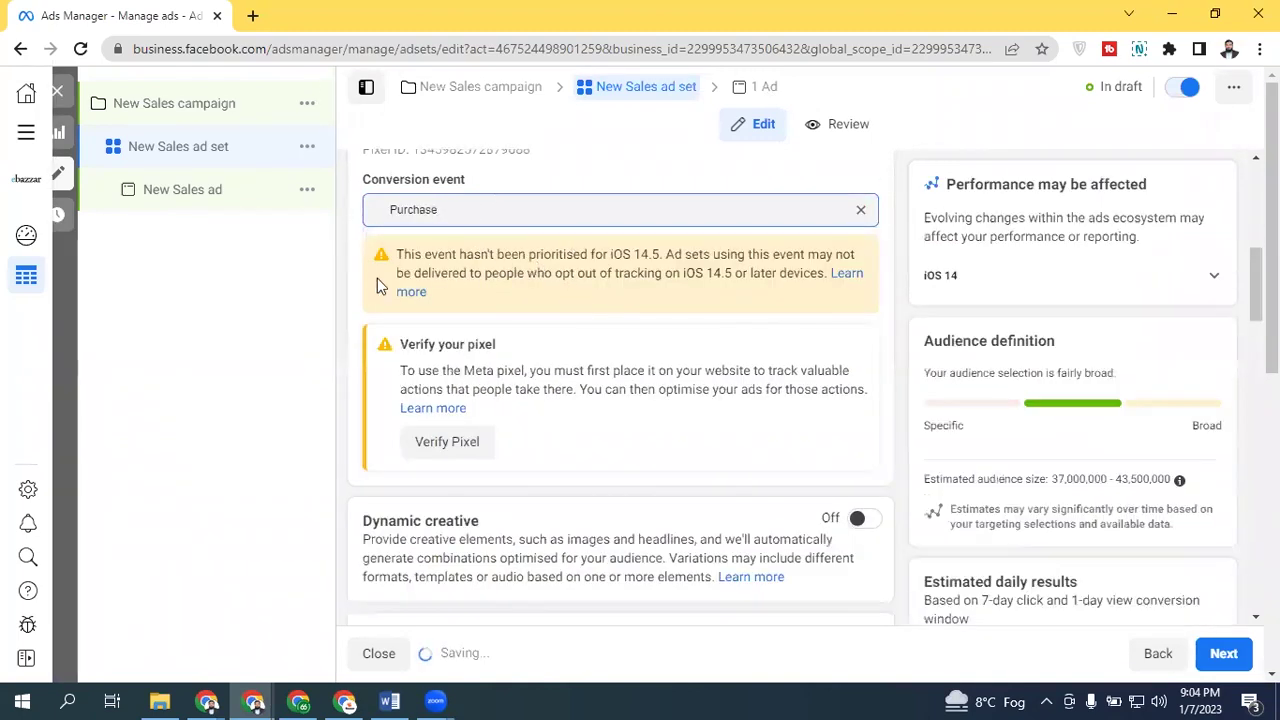
Step: Examine the ad set's Audience section, checking the saved audience option and the explanation of Custom Audiences
scroll(377, 278, "down", 5)
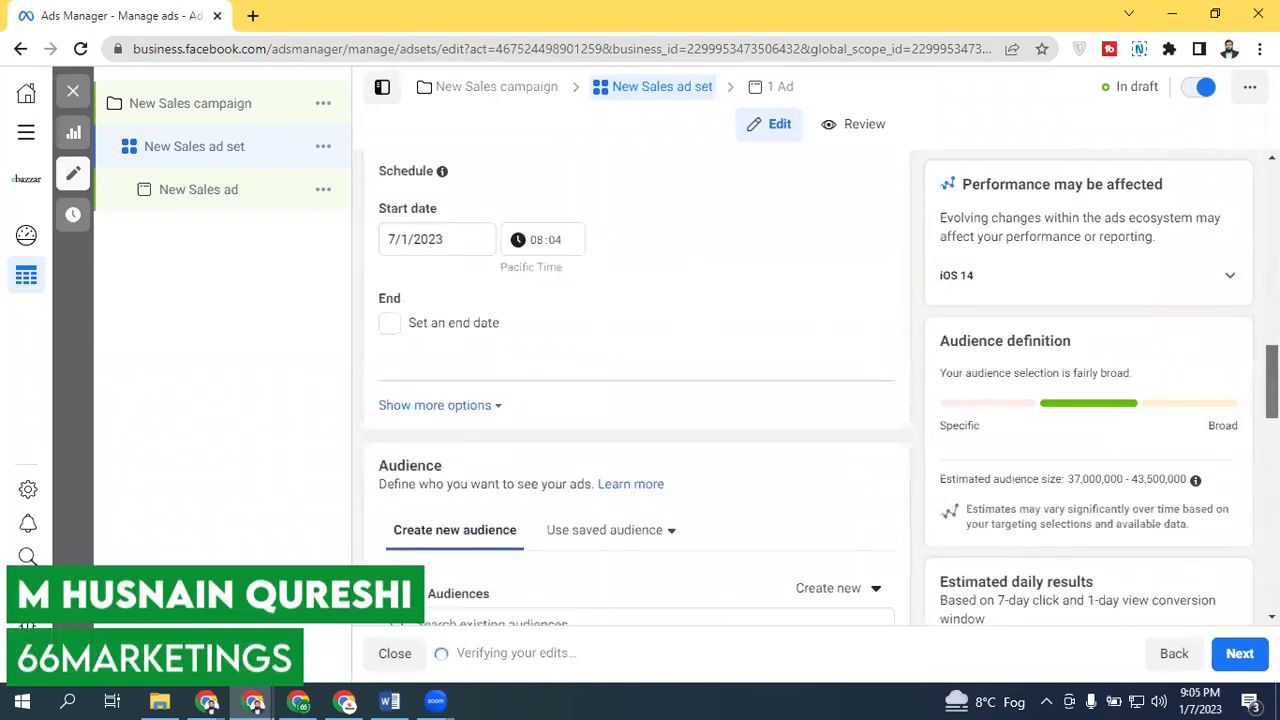
scroll(638, 400, "down", 3)
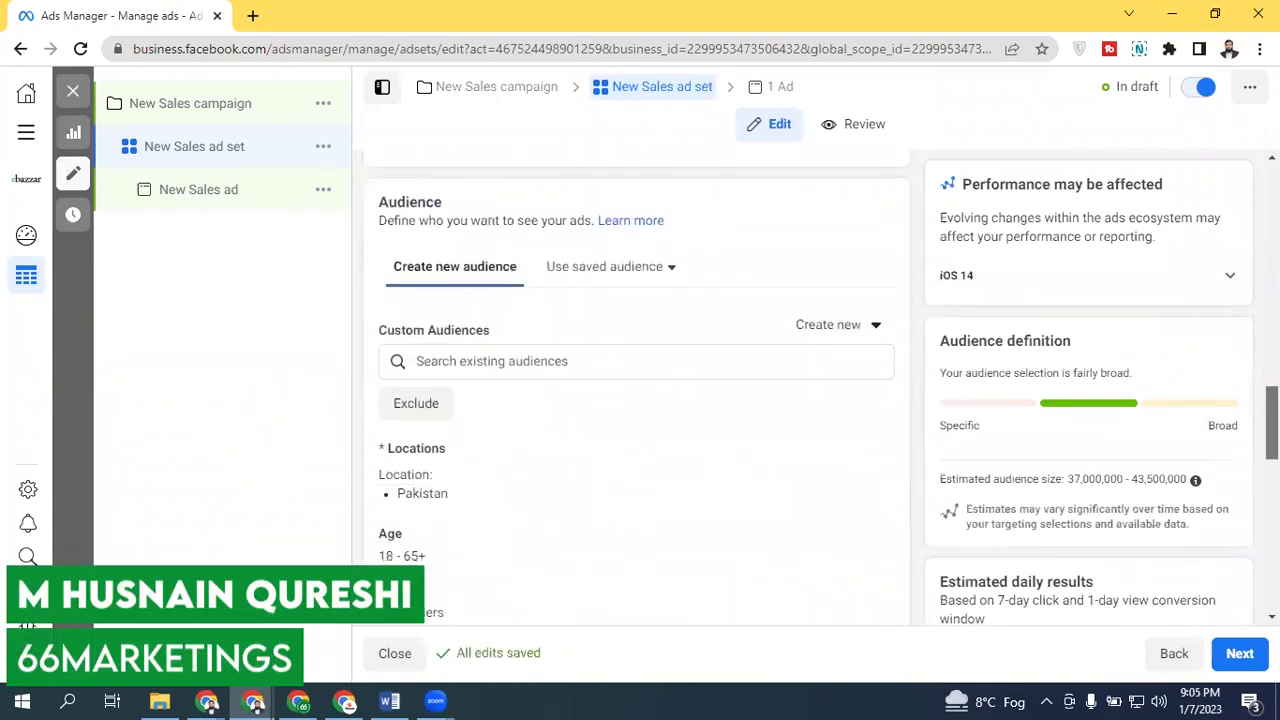
scroll(637, 390, "down", 1)
scroll(637, 390, "down", 1)
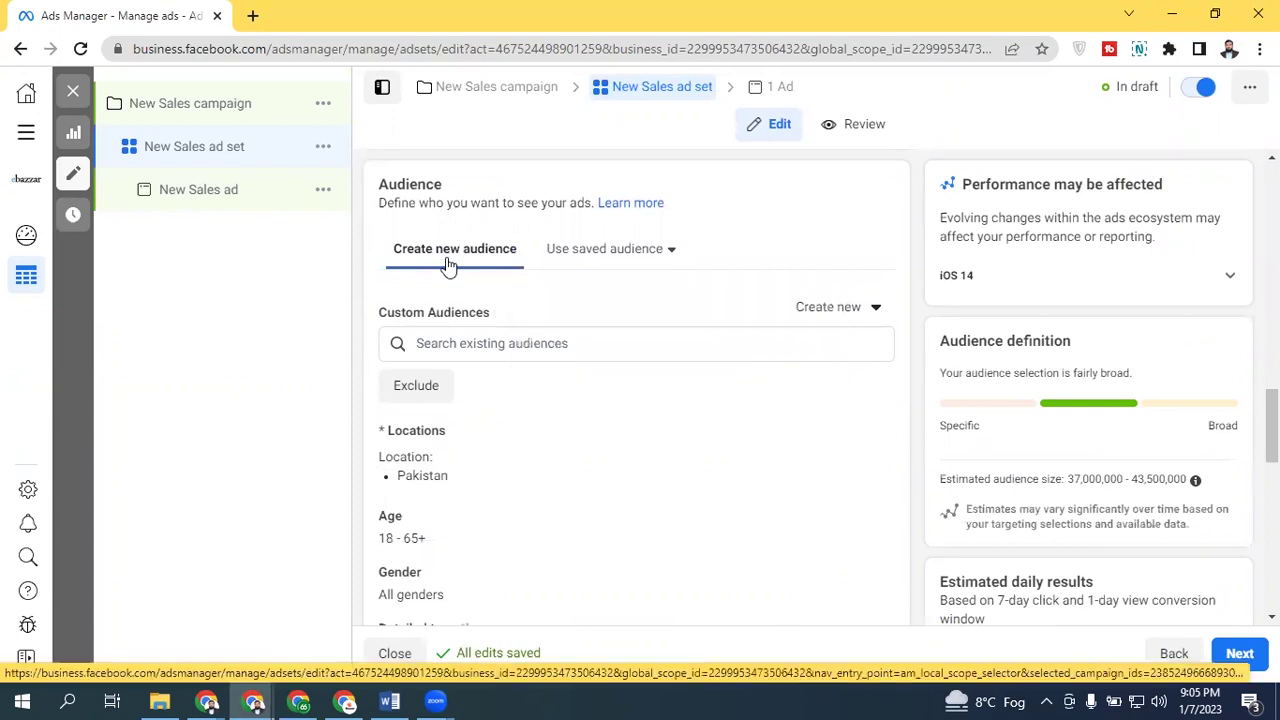
left_click(660, 250)
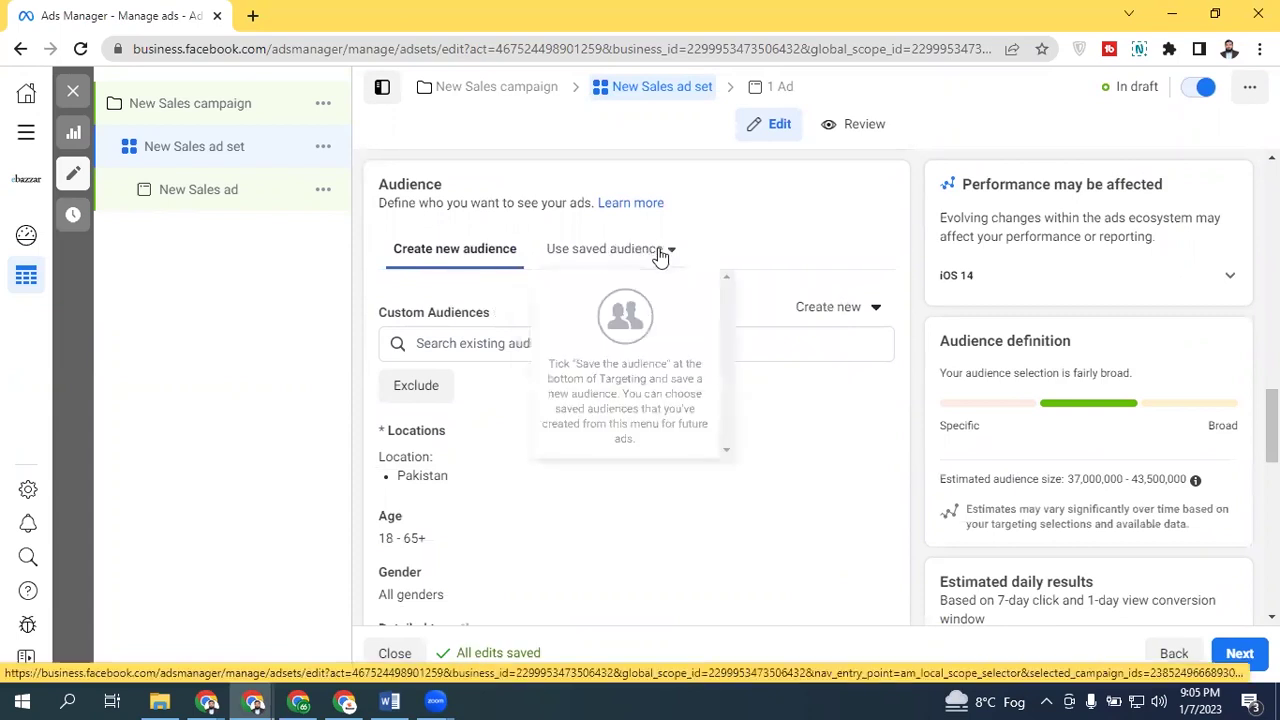
left_click(727, 250)
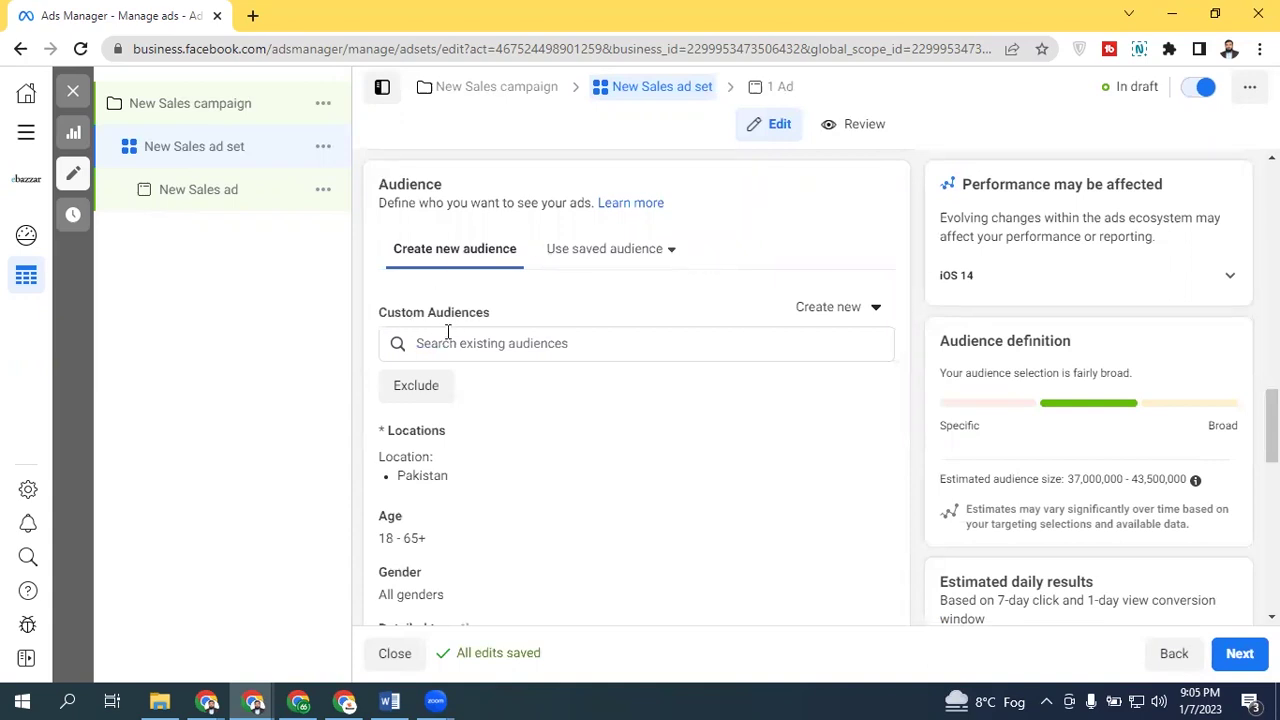
left_click_drag(365, 321, 500, 317)
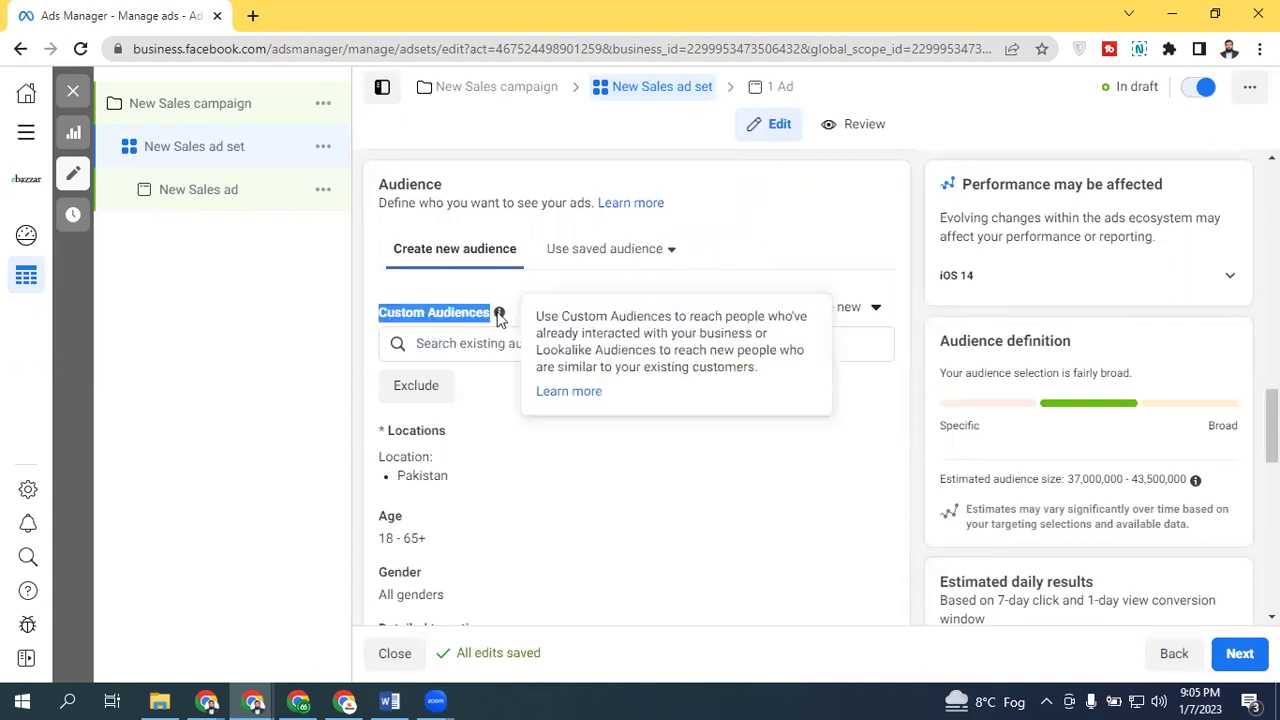
left_click(486, 294)
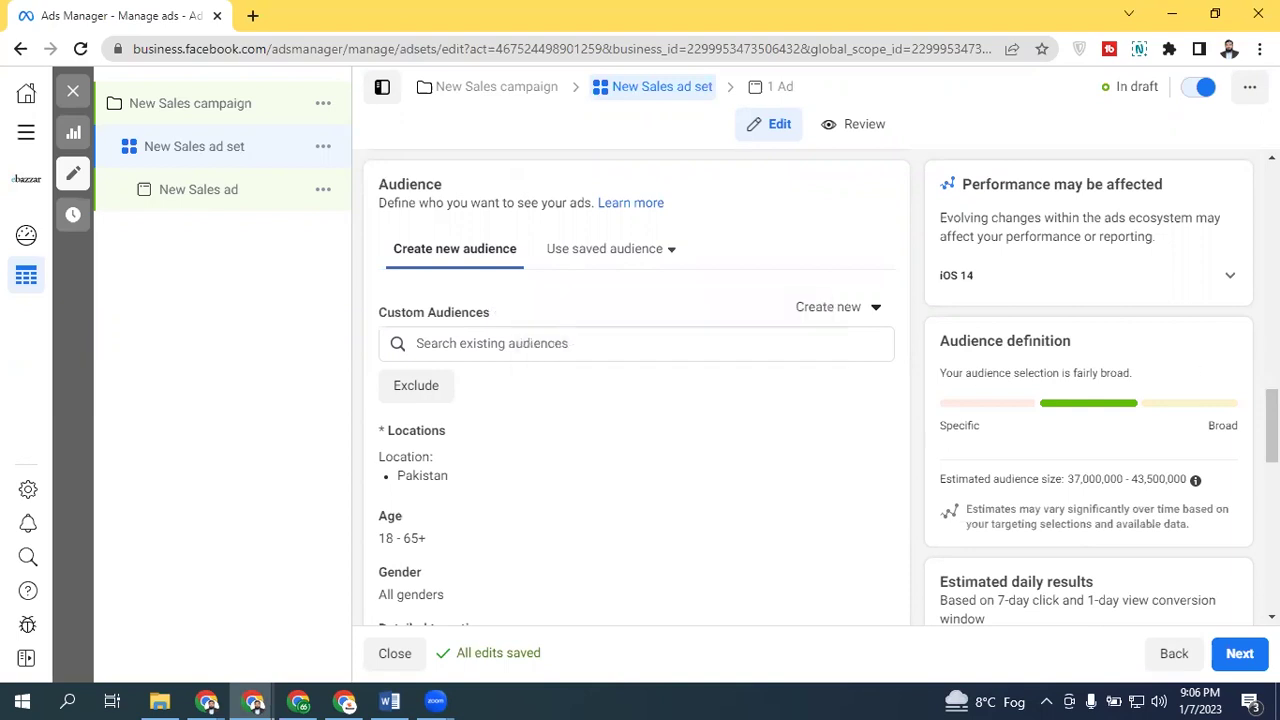
Step: Edit the audience's location targeting to reach "People living in this location" for Pakistan
scroll(636, 390, "down", 4)
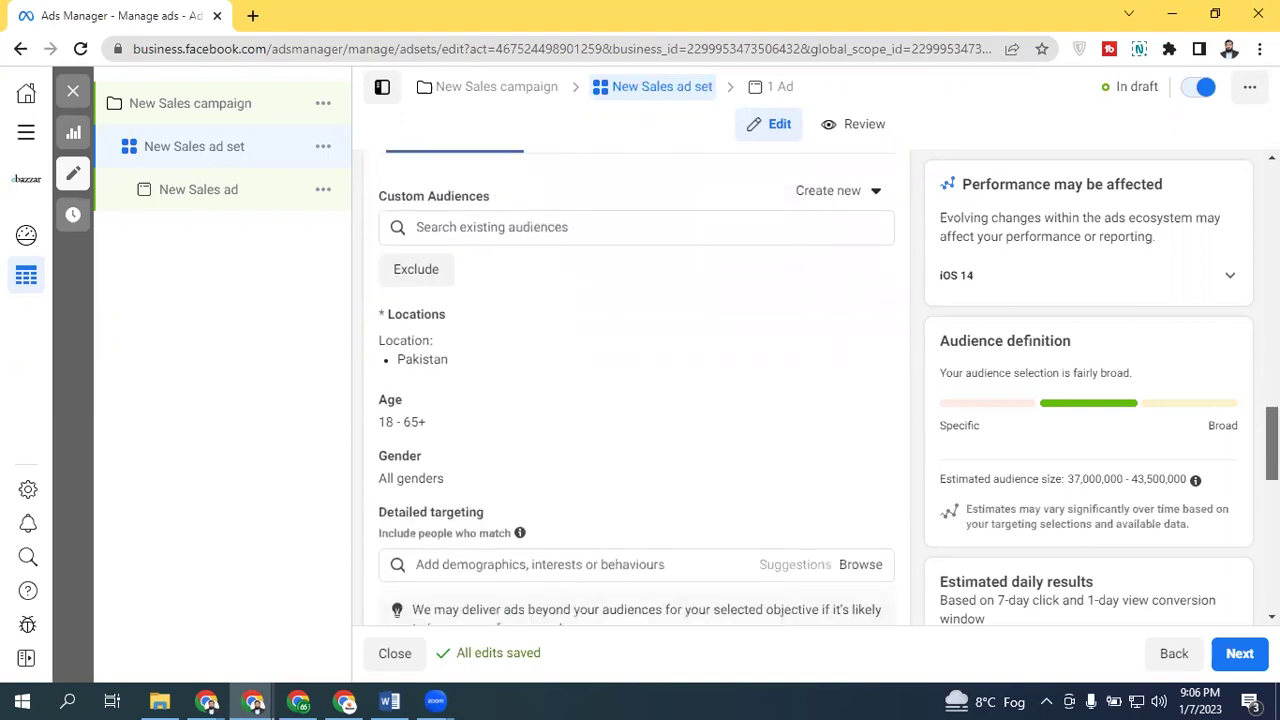
scroll(517, 189, "up", 1)
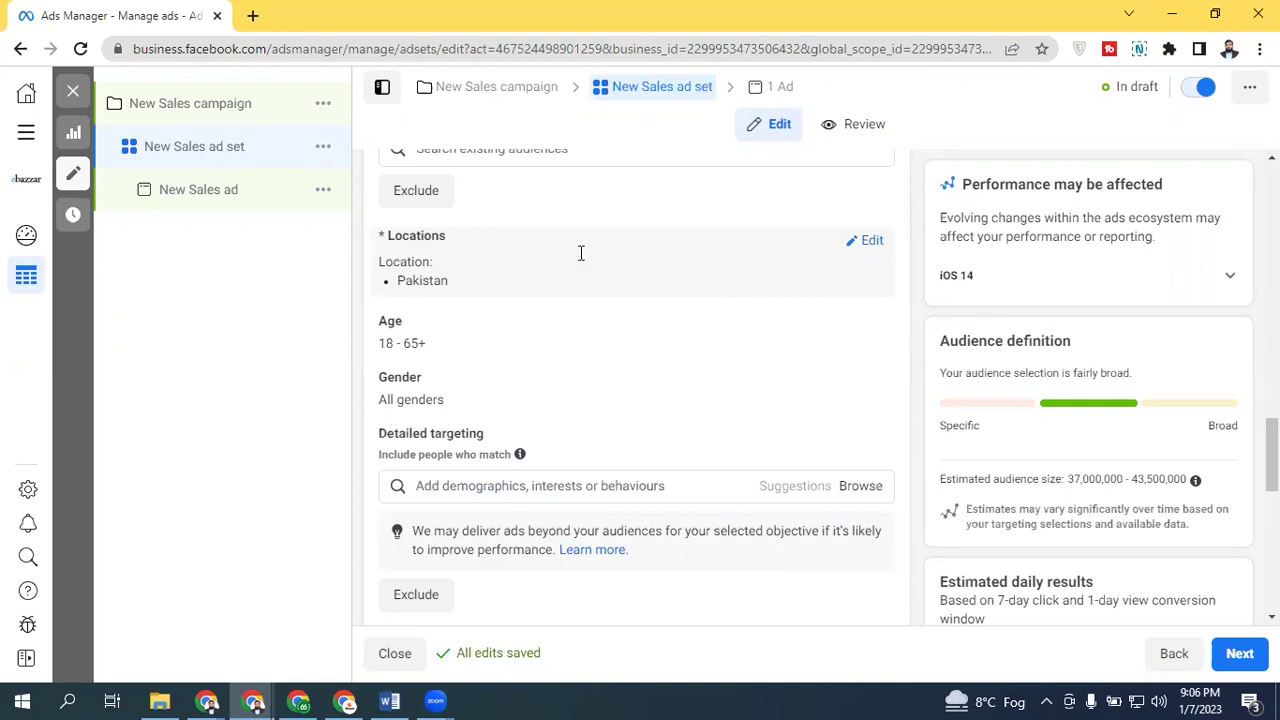
left_click(870, 245)
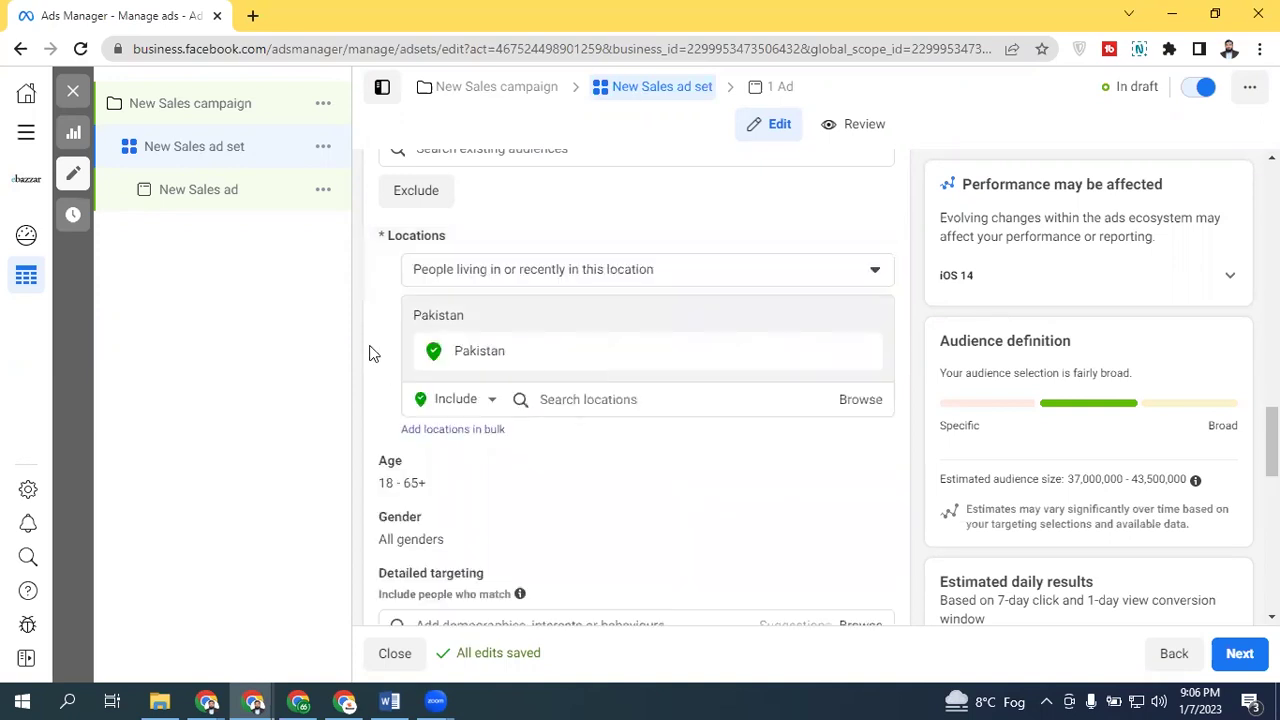
left_click(437, 272)
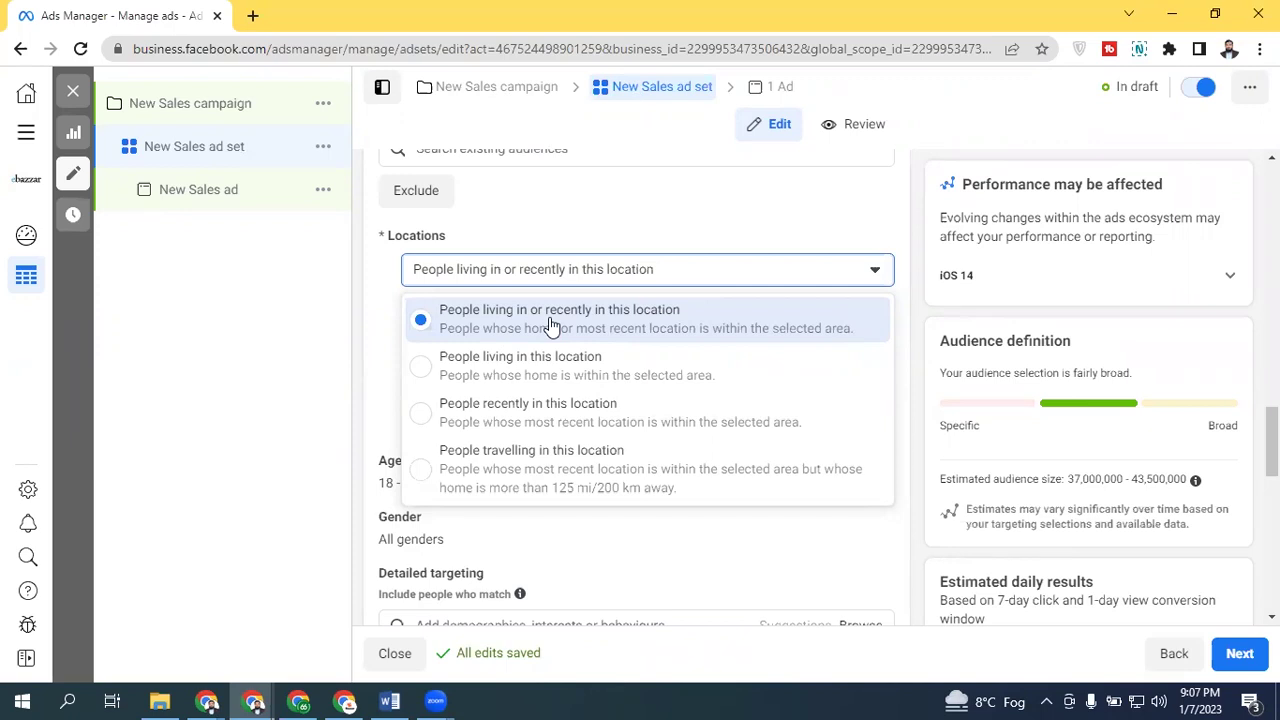
left_click(551, 223)
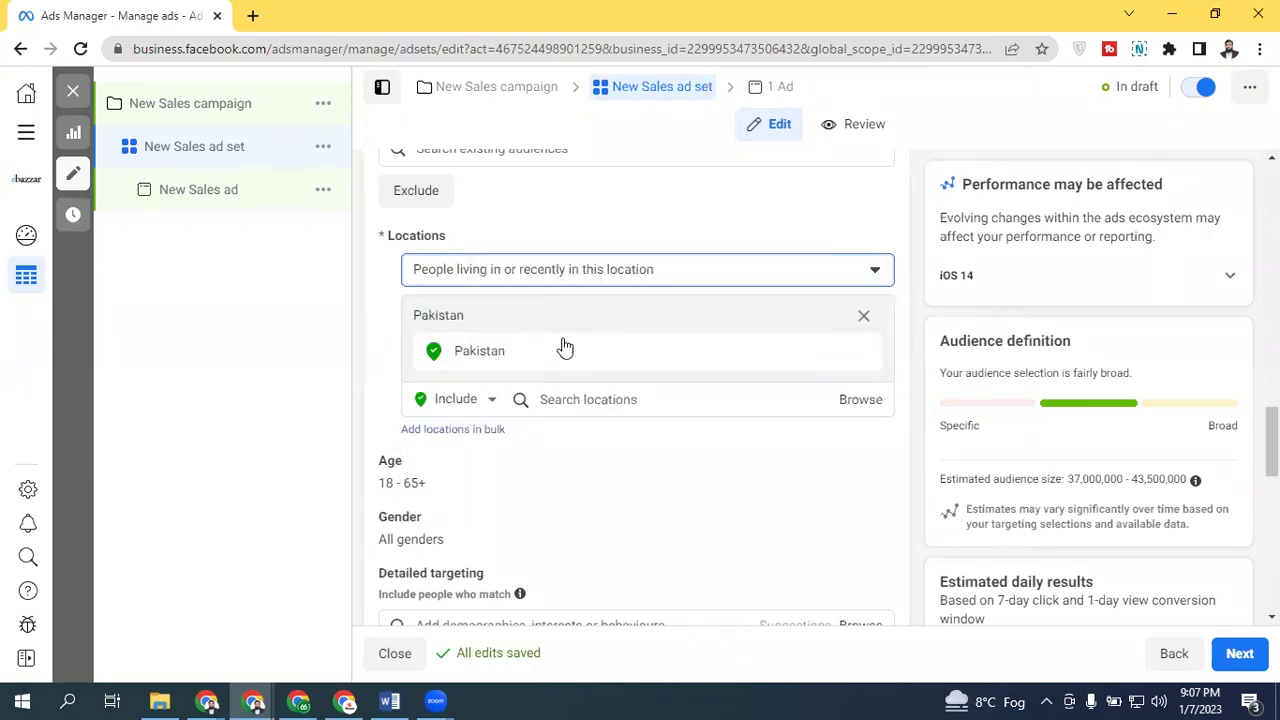
left_click(595, 270)
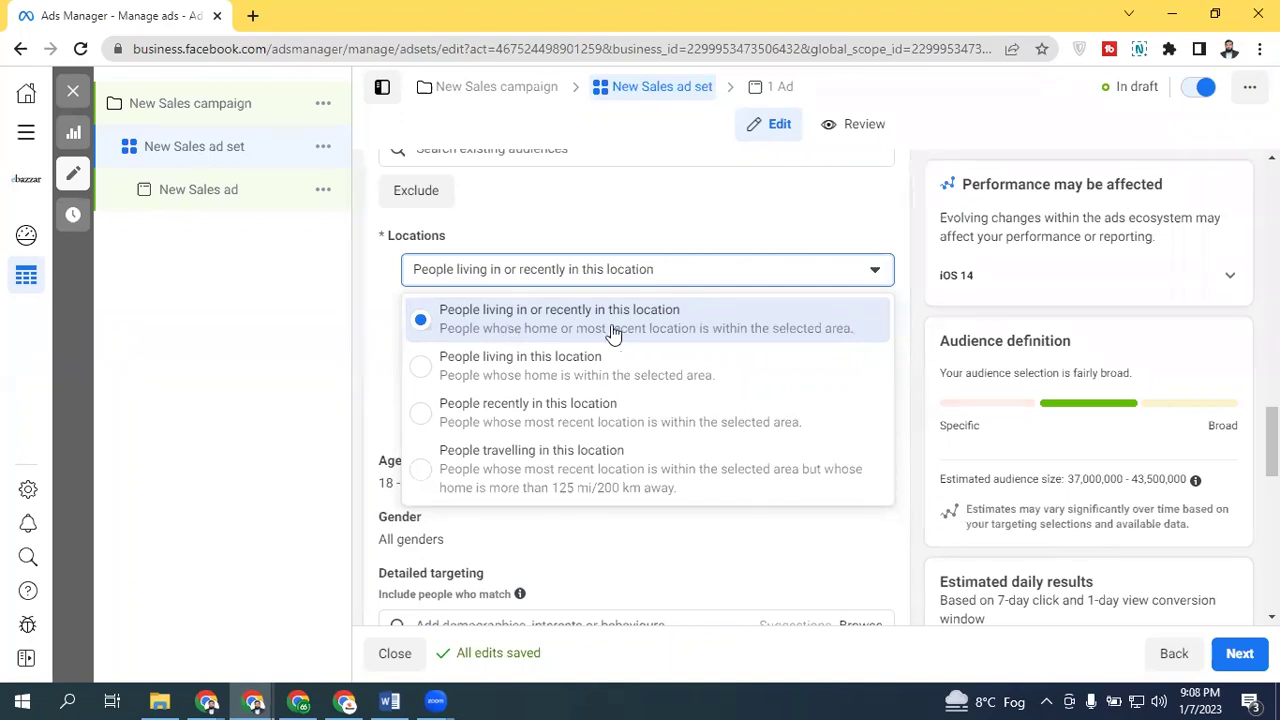
left_click(509, 362)
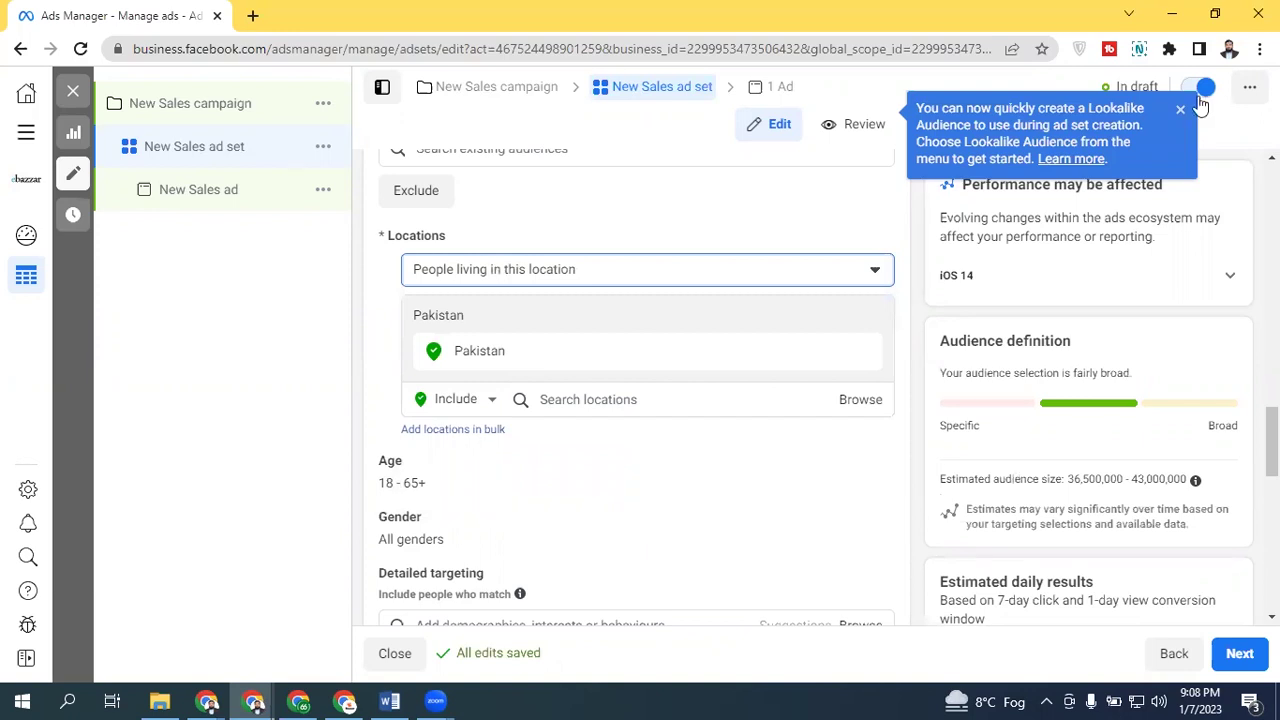
scroll(457, 411, "up", 3)
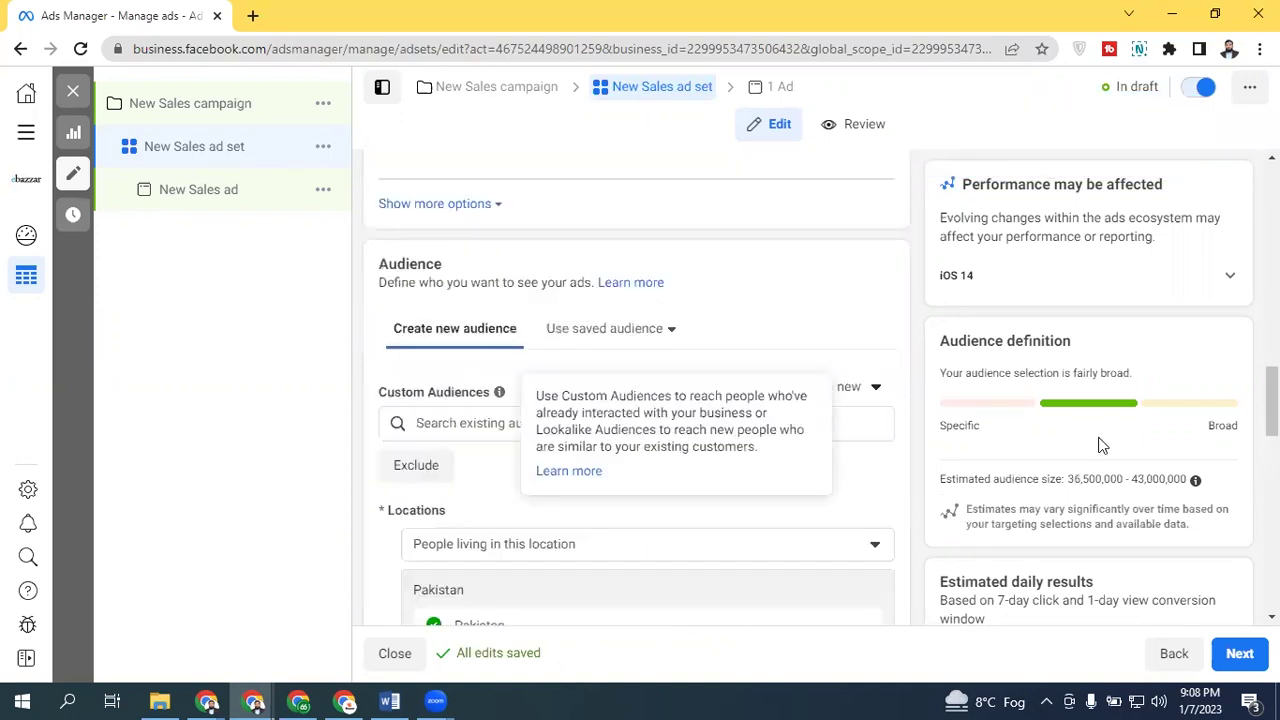
scroll(480, 400, "down", 3)
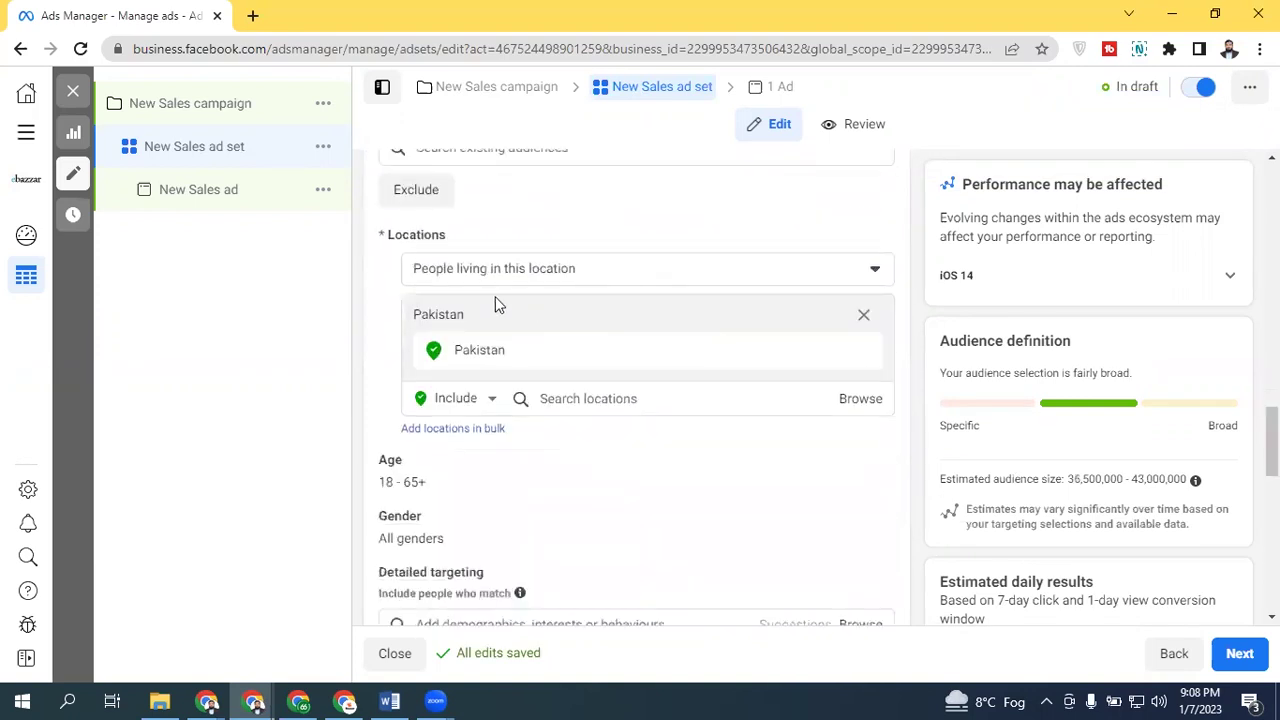
left_click(493, 275)
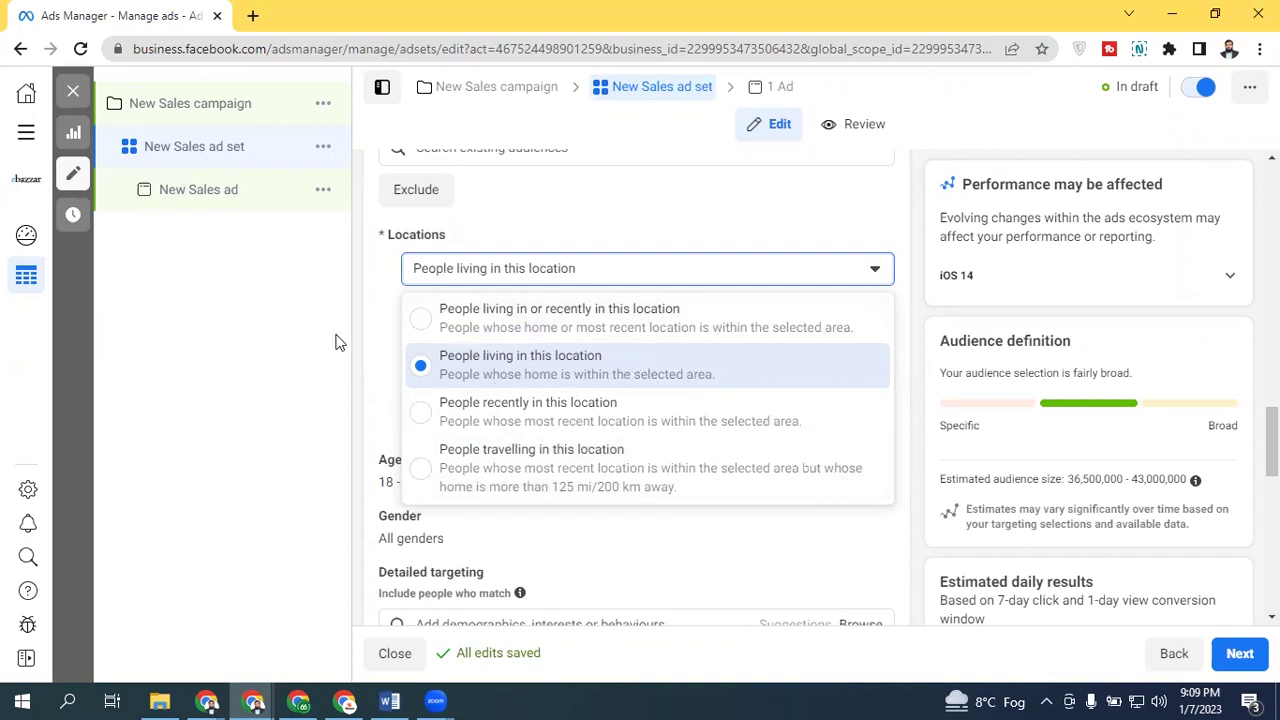
left_click(369, 308)
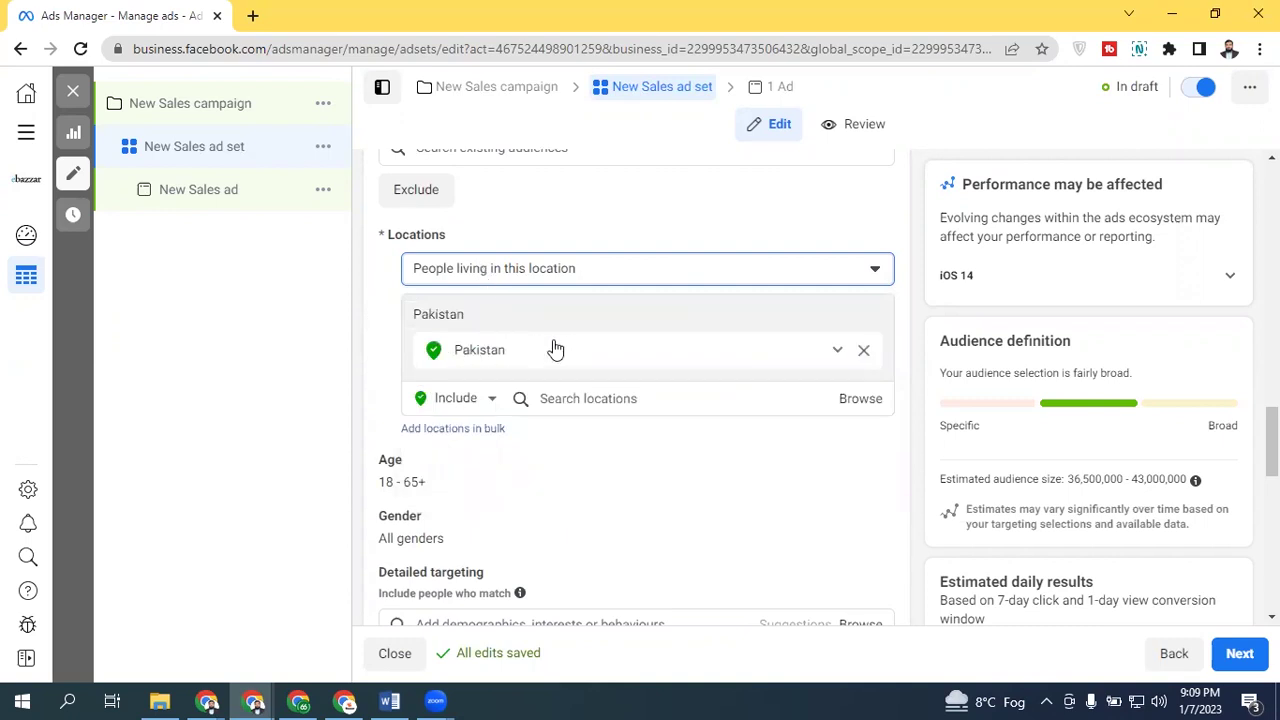
Step: Search the audience locations for "worldwide" and try to include the WorldWide place alongside Pakistan
left_click(573, 392)
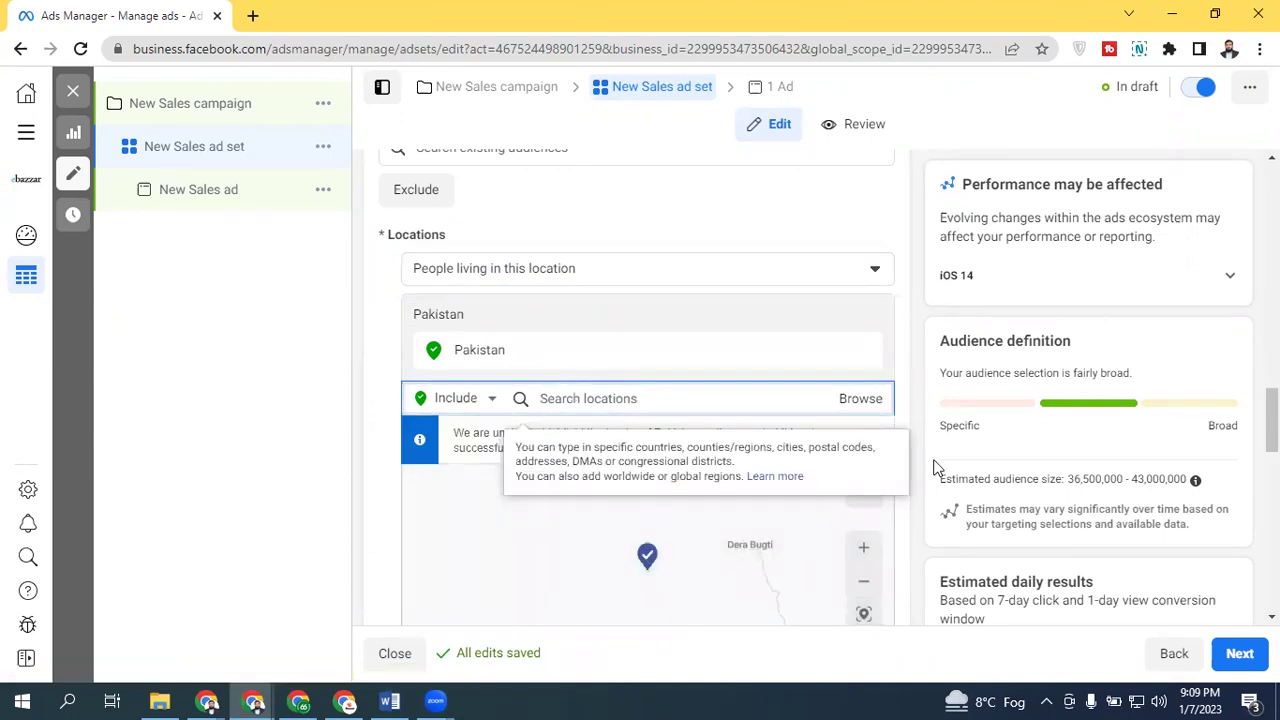
scroll(549, 397, "down", 2)
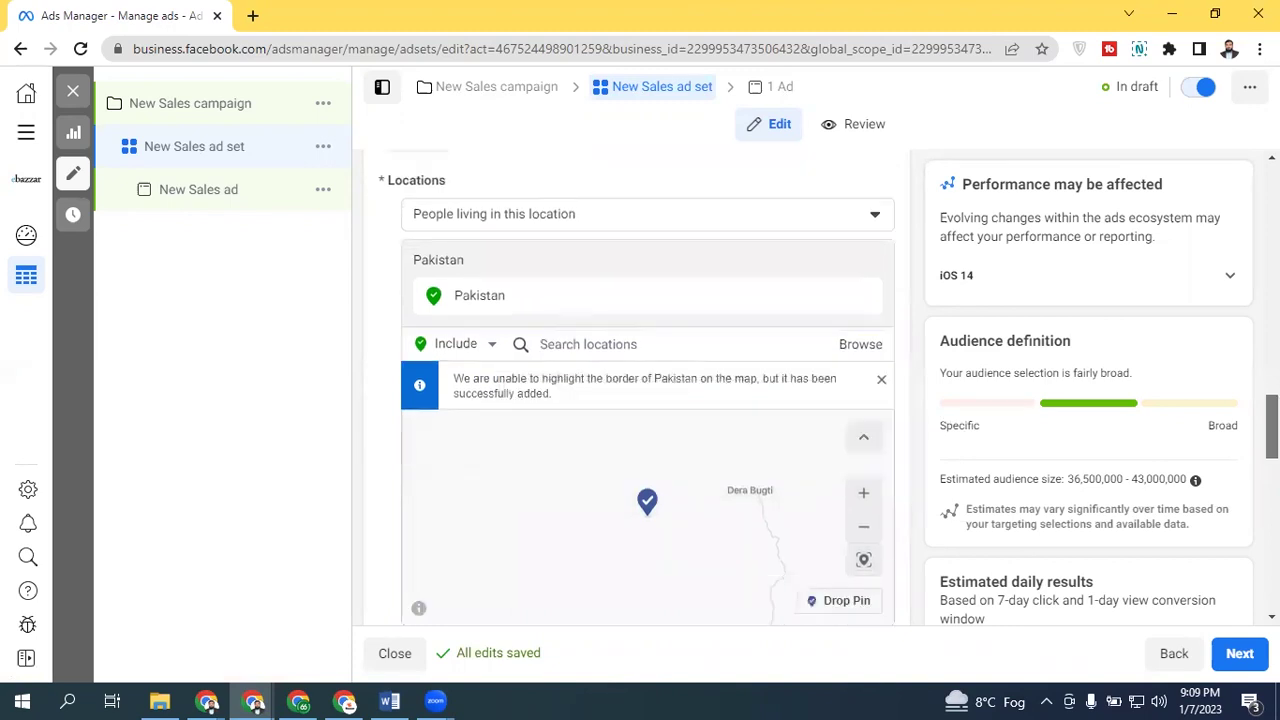
left_click(567, 329)
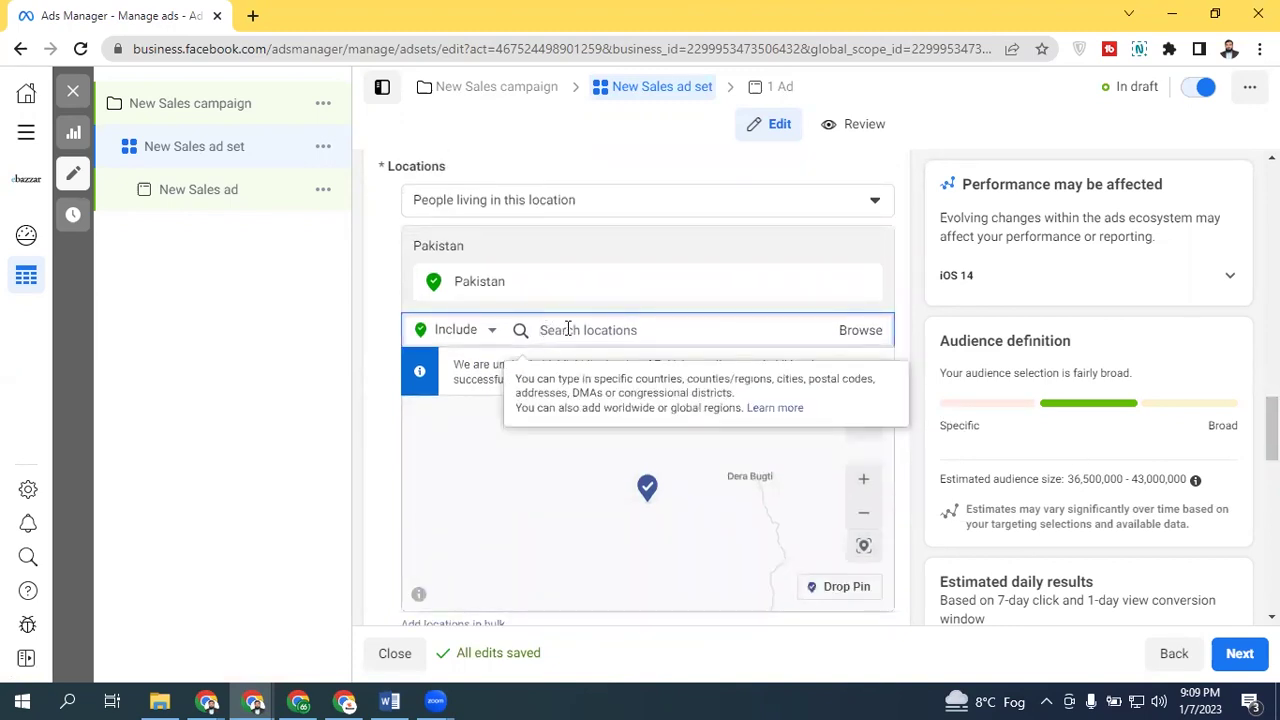
type("worldwide")
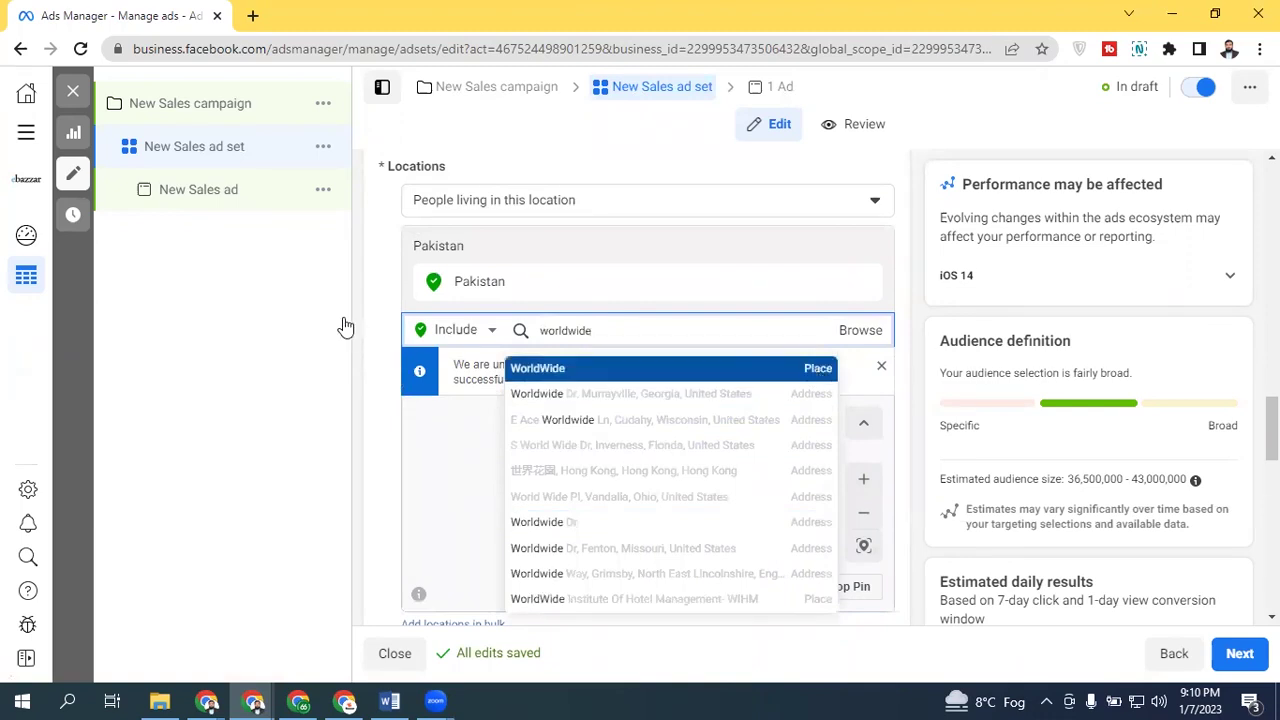
key("Return")
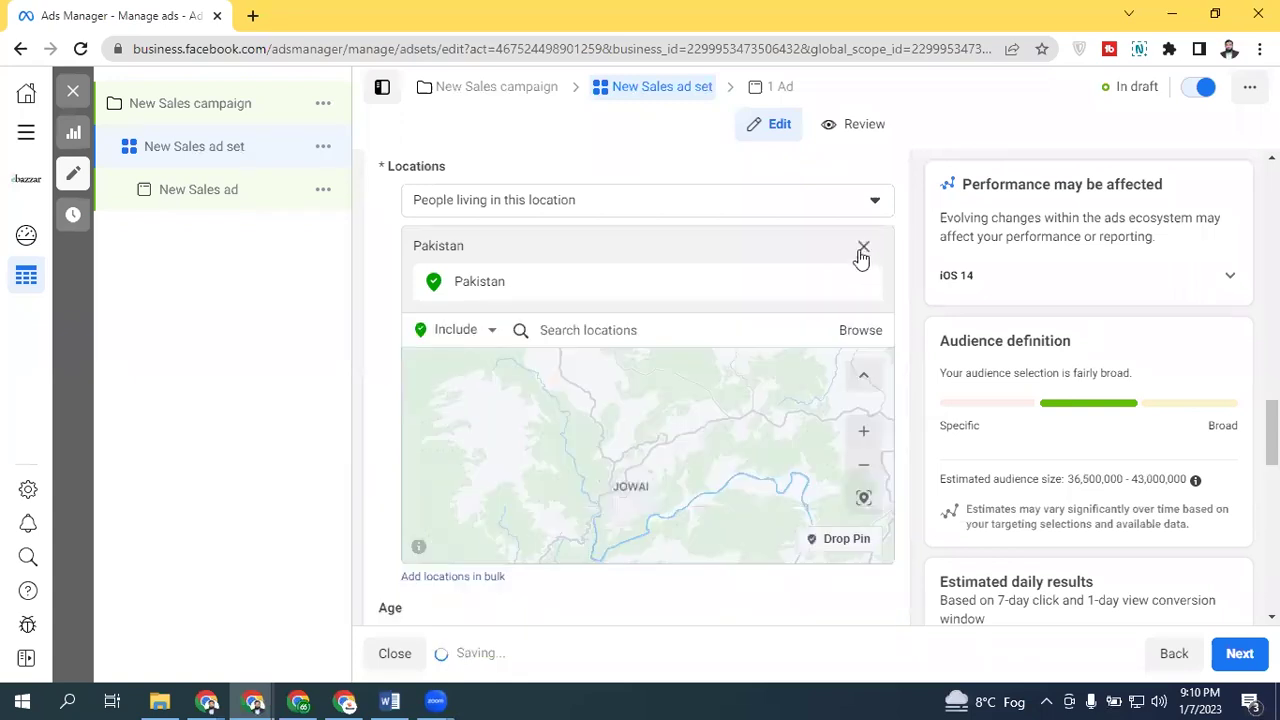
Step: Try to target the WorldWide place instead of Pakistan, check its radius setting, and remove the place again
left_click(600, 304)
type("world")
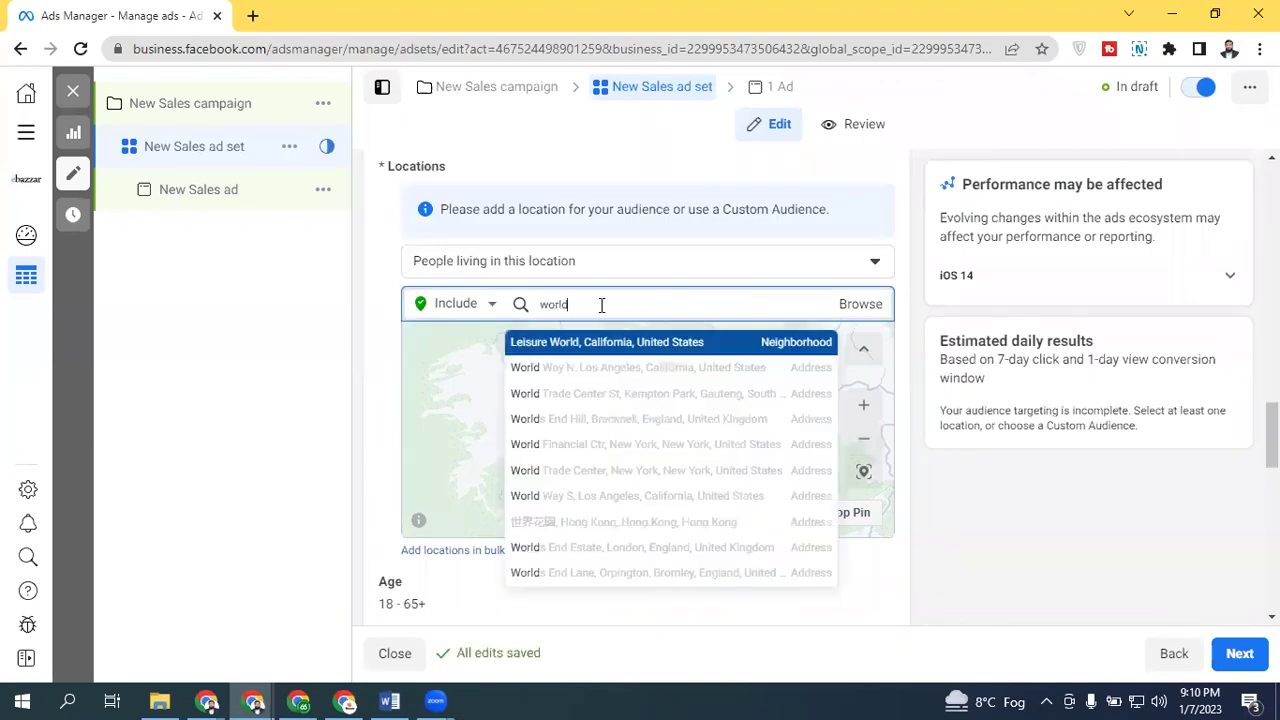
type("wide")
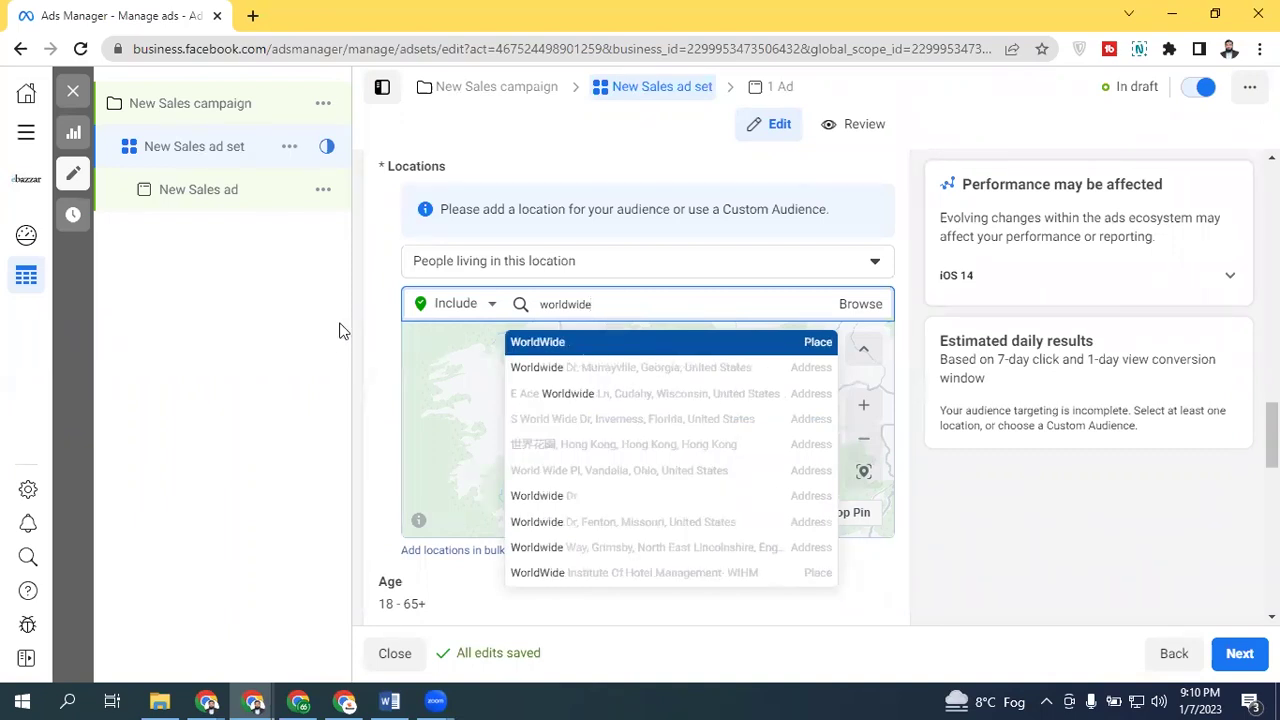
key("Return")
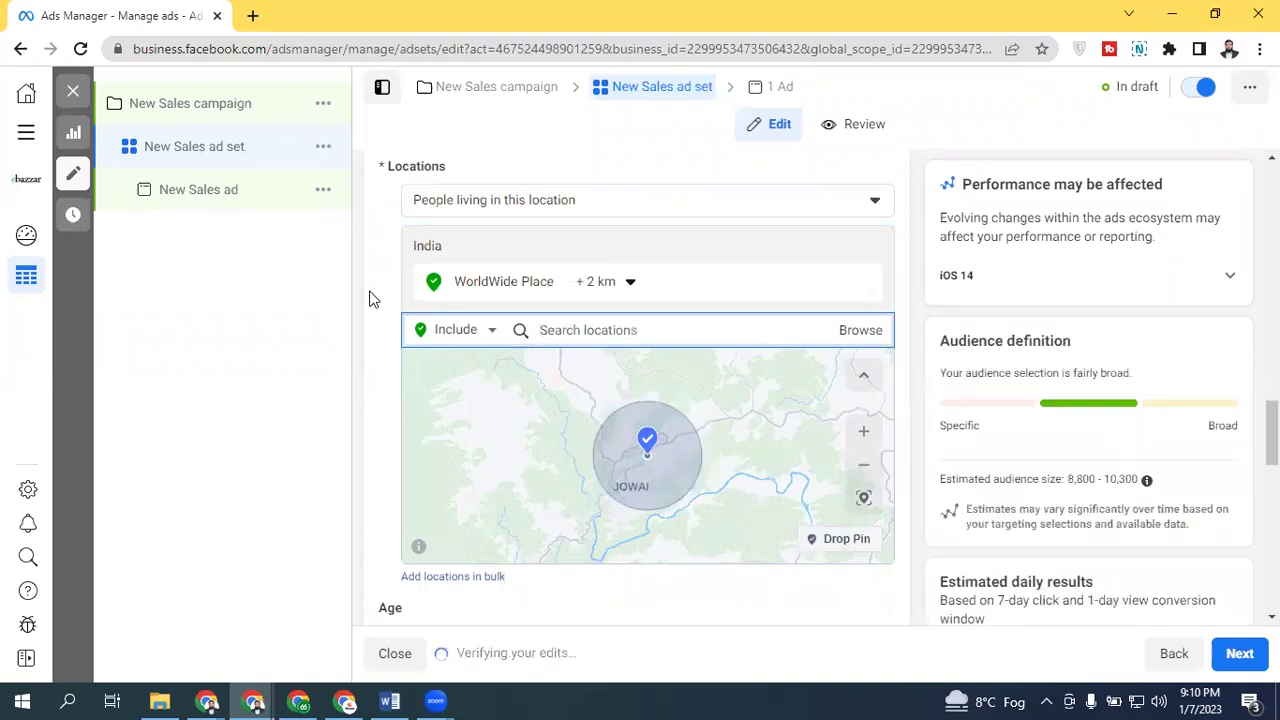
left_click(620, 286)
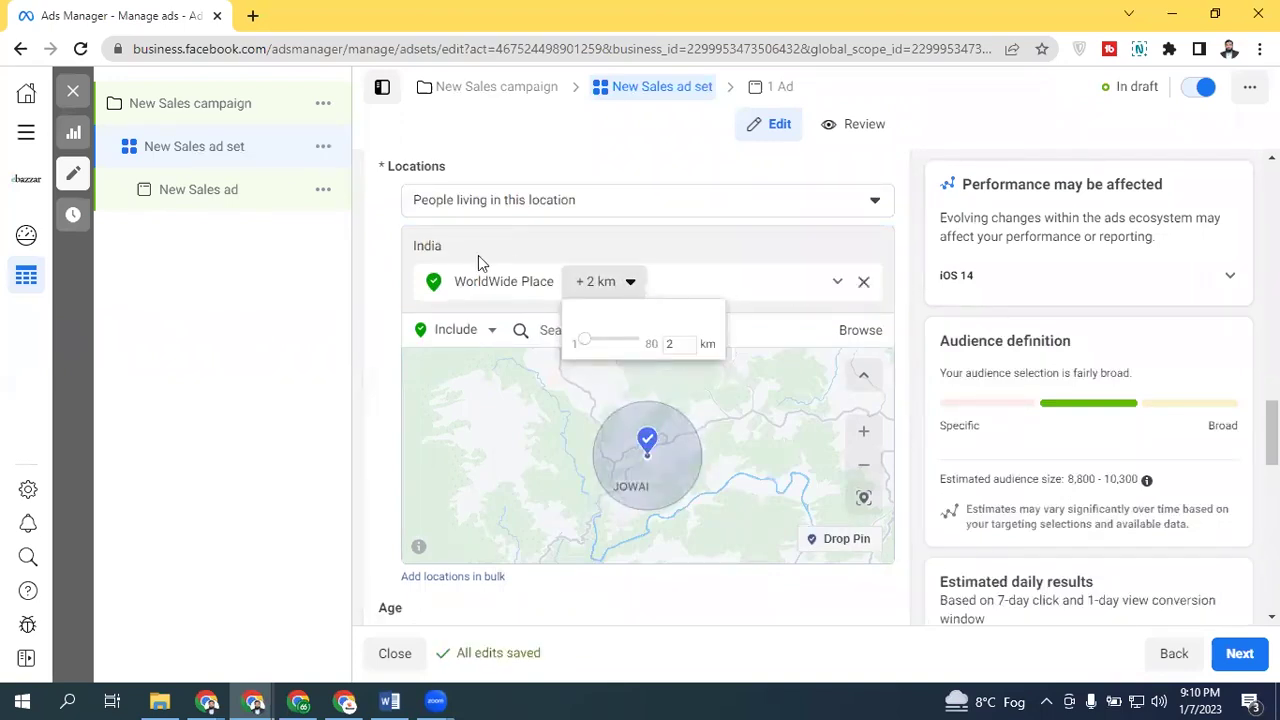
left_click(858, 282)
Step: Search the locations for "worldwide" again and look through the suggestions for a Worldwide region
left_click(573, 298)
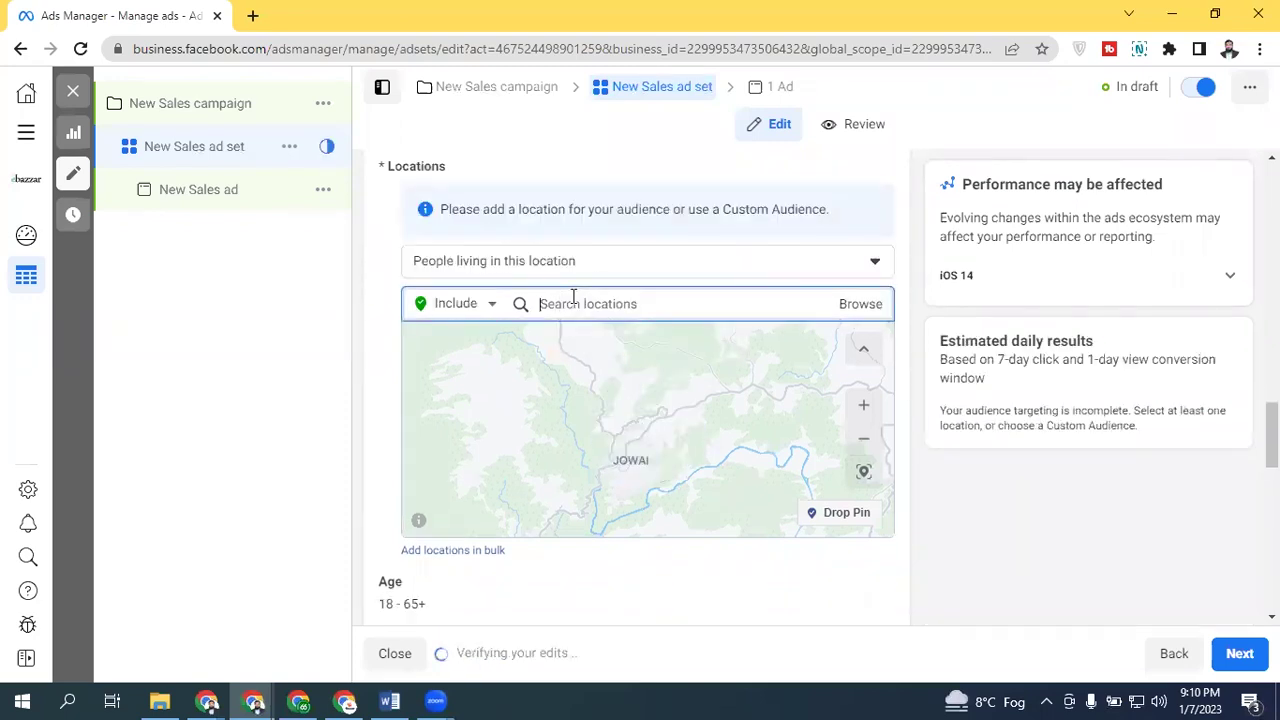
type("world")
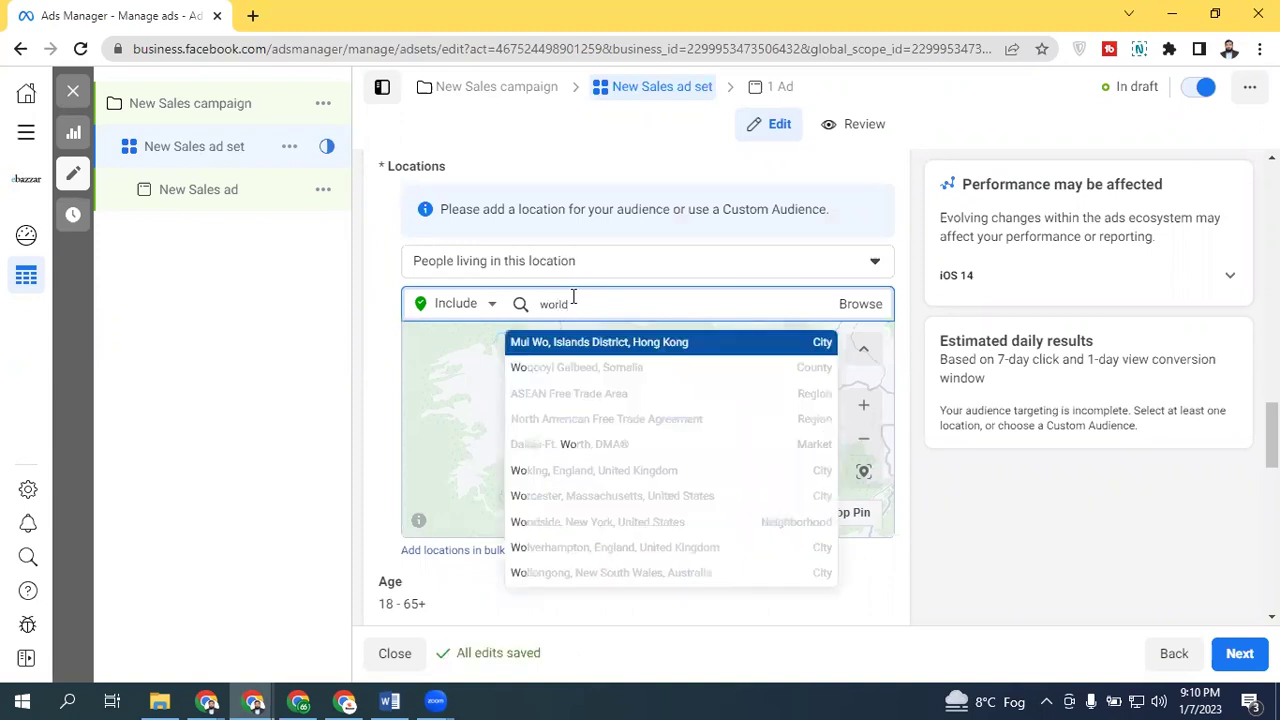
type("wide")
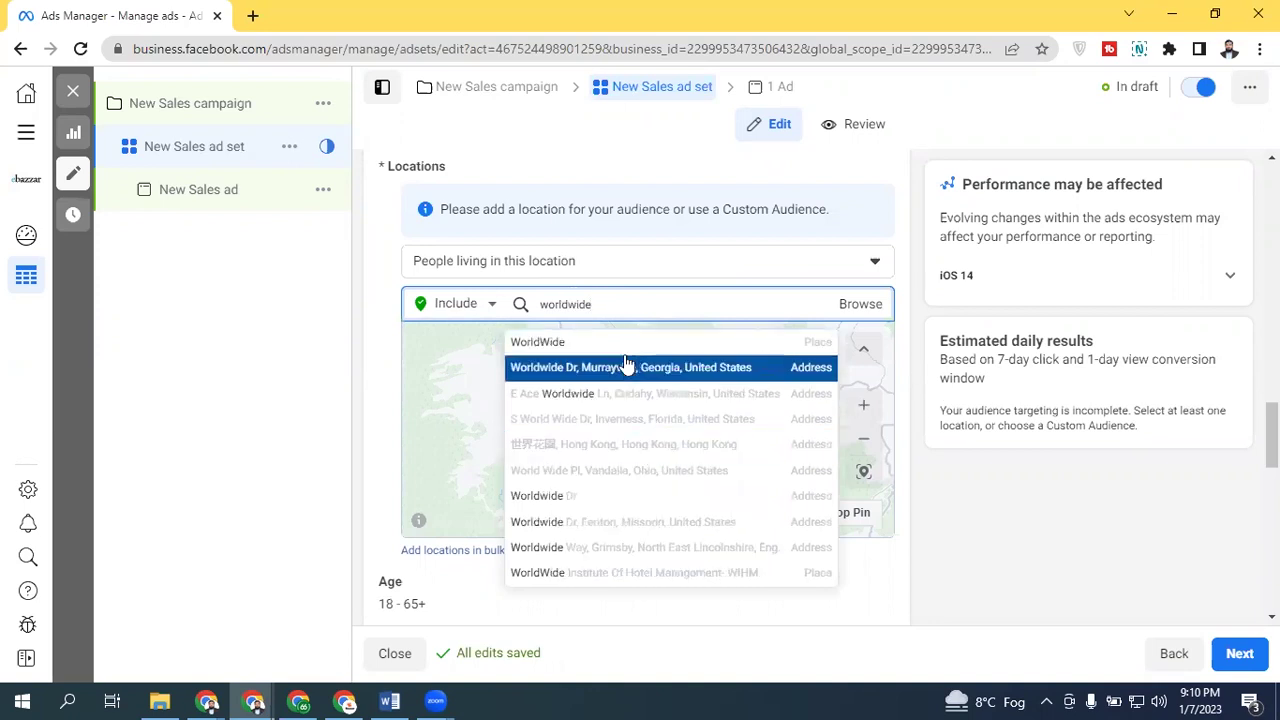
key("Down")
key("Down")
key("Down")
key("Down")
key("Down")
key("Down")
key("Down")
key("Down")
key("Down")
key("Down")
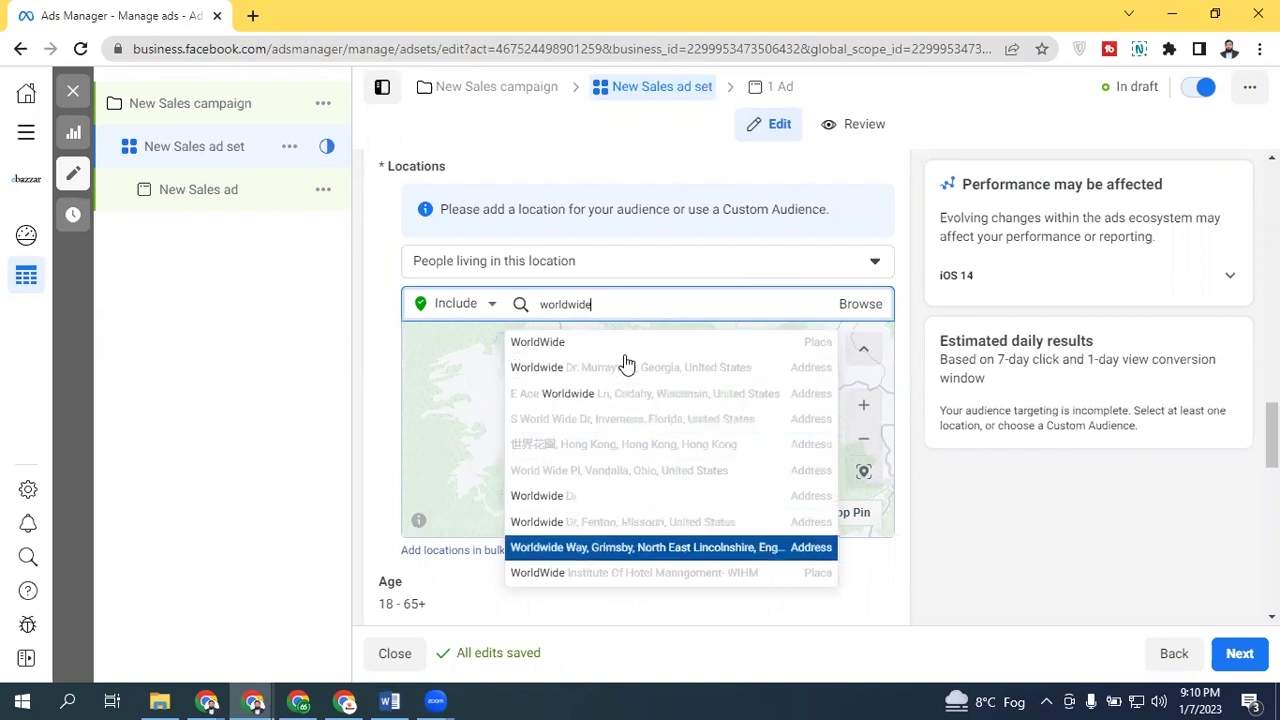
key("Up")
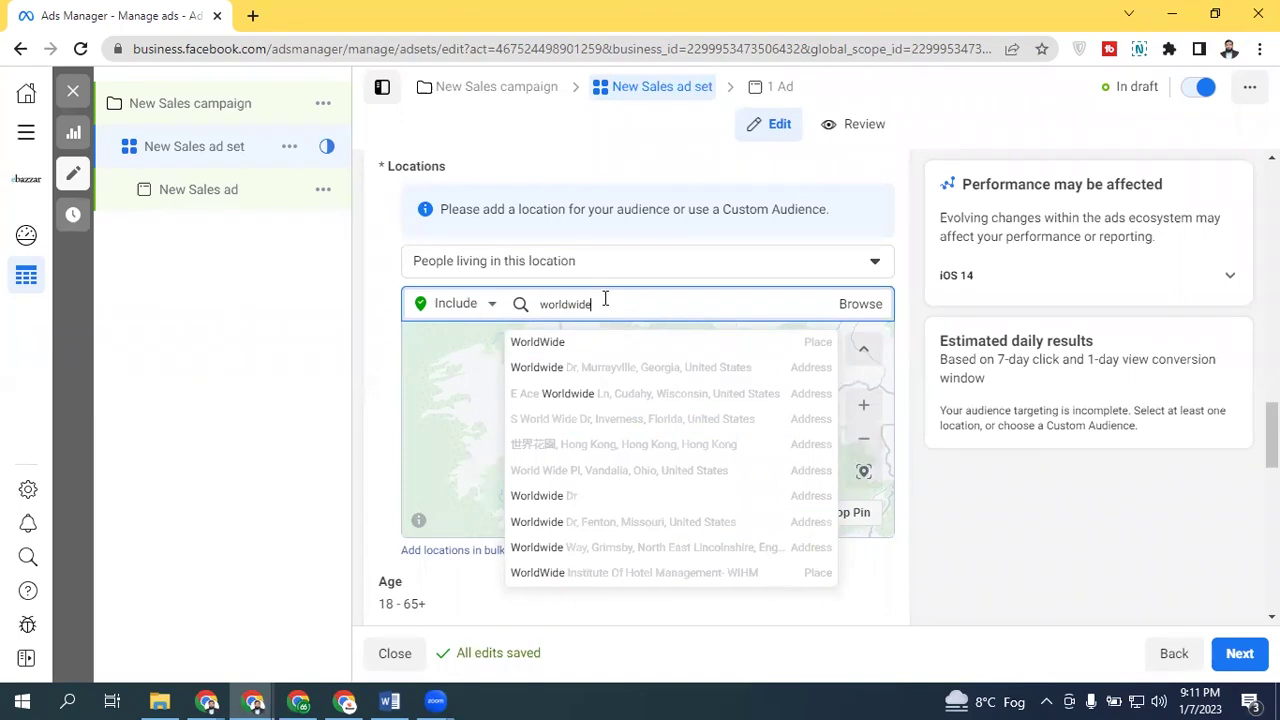
Step: Replace the location search with "World Wide" to check its suggestions, and clear the search again
key("BackSpace")
key("BackSpace")
key("BackSpace")
key("BackSpace")
key("BackSpace")
key("BackSpace")
key("BackSpace")
key("BackSpace")
key("BackSpace")
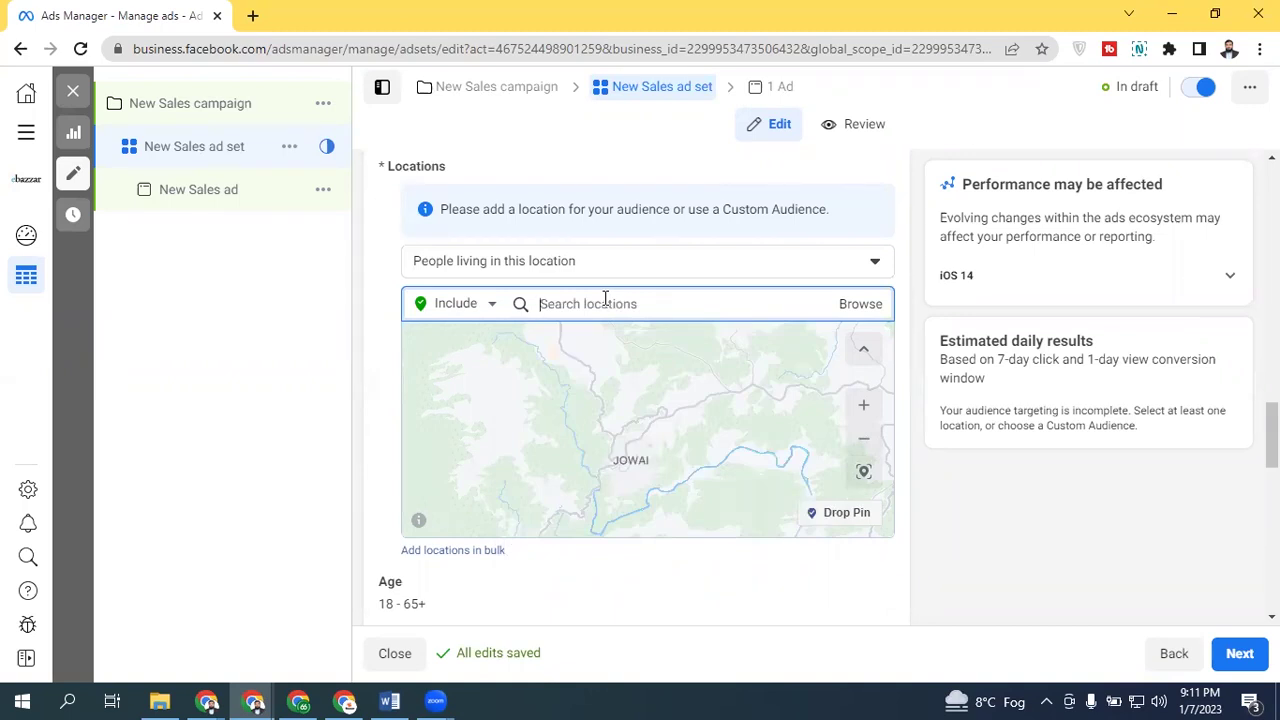
type("World")
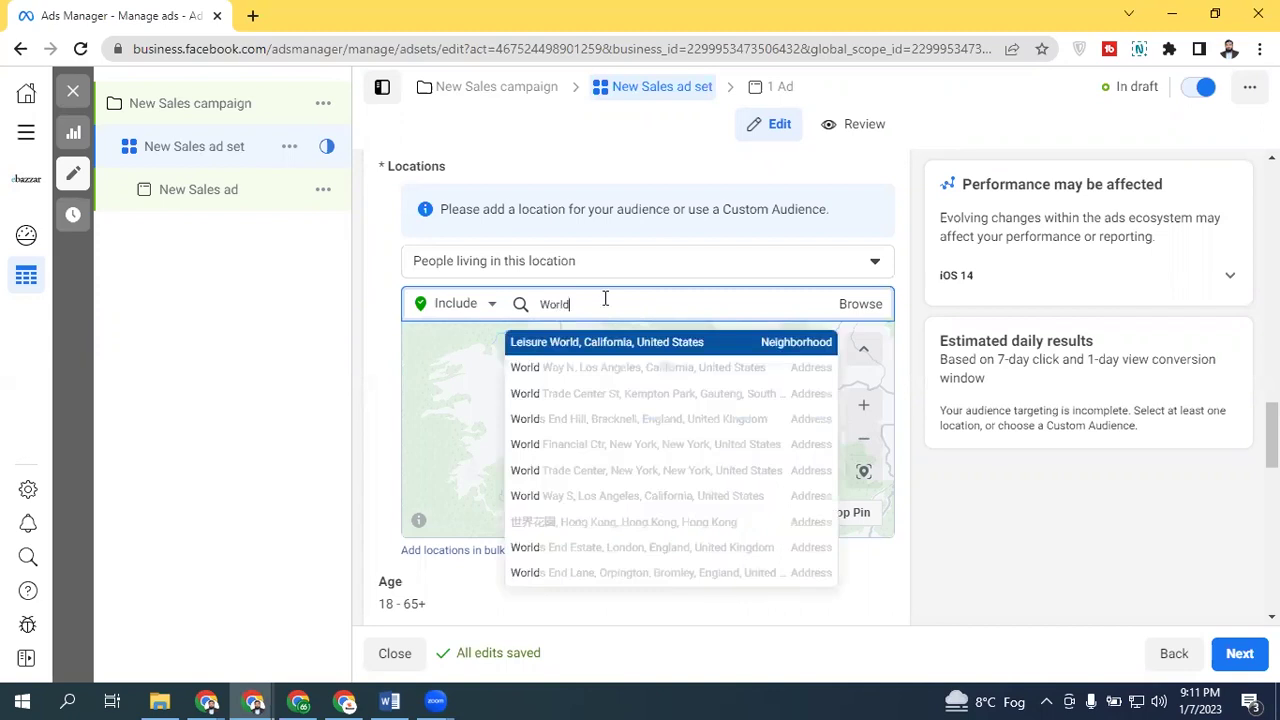
type(" Wide")
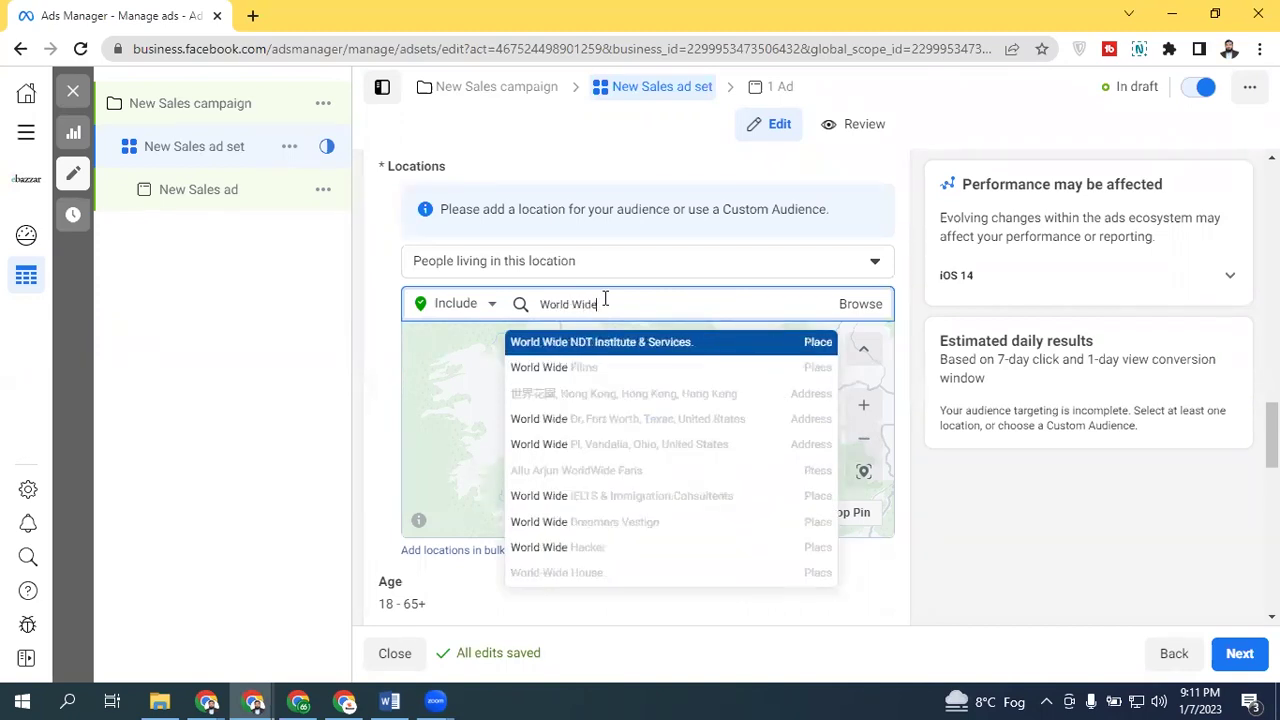
key("BackSpace")
key("BackSpace")
key("BackSpace")
key("BackSpace")
key("BackSpace")
key("BackSpace")
key("BackSpace")
key("BackSpace")
key("BackSpace")
key("BackSpace")
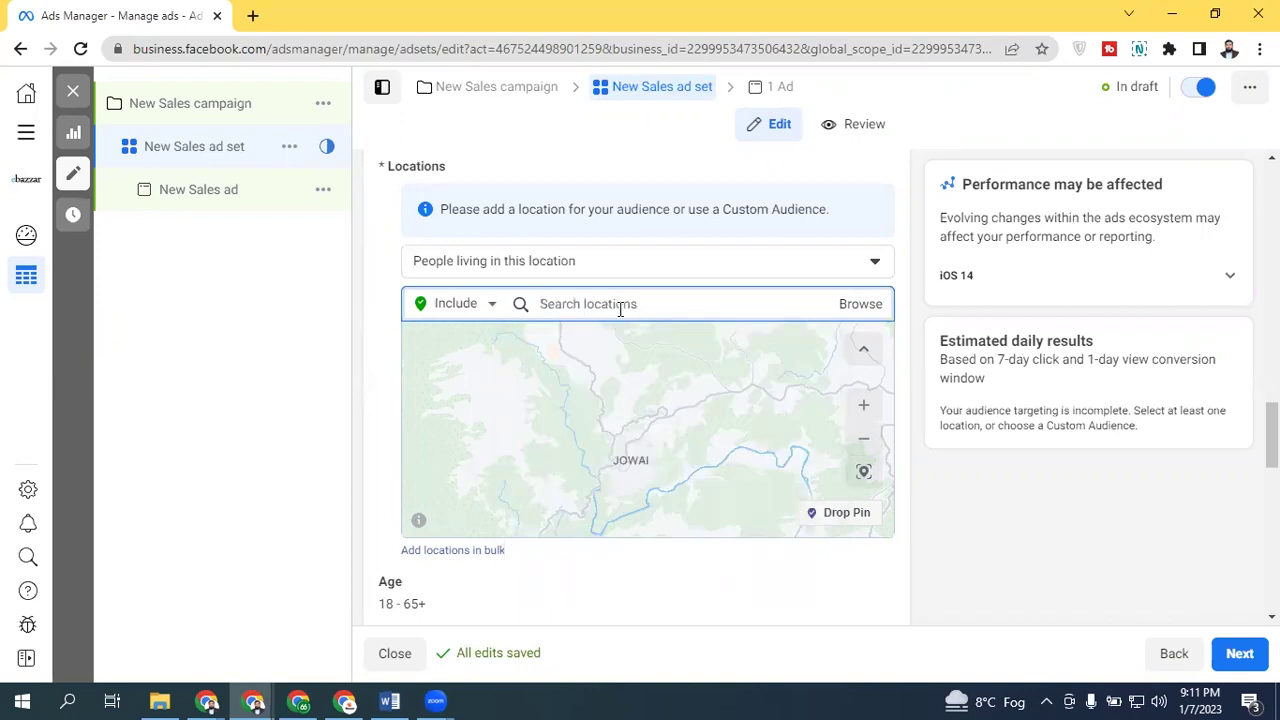
Step: Set the location targeting to reach "People living in or recently in this location"
type("Paki")
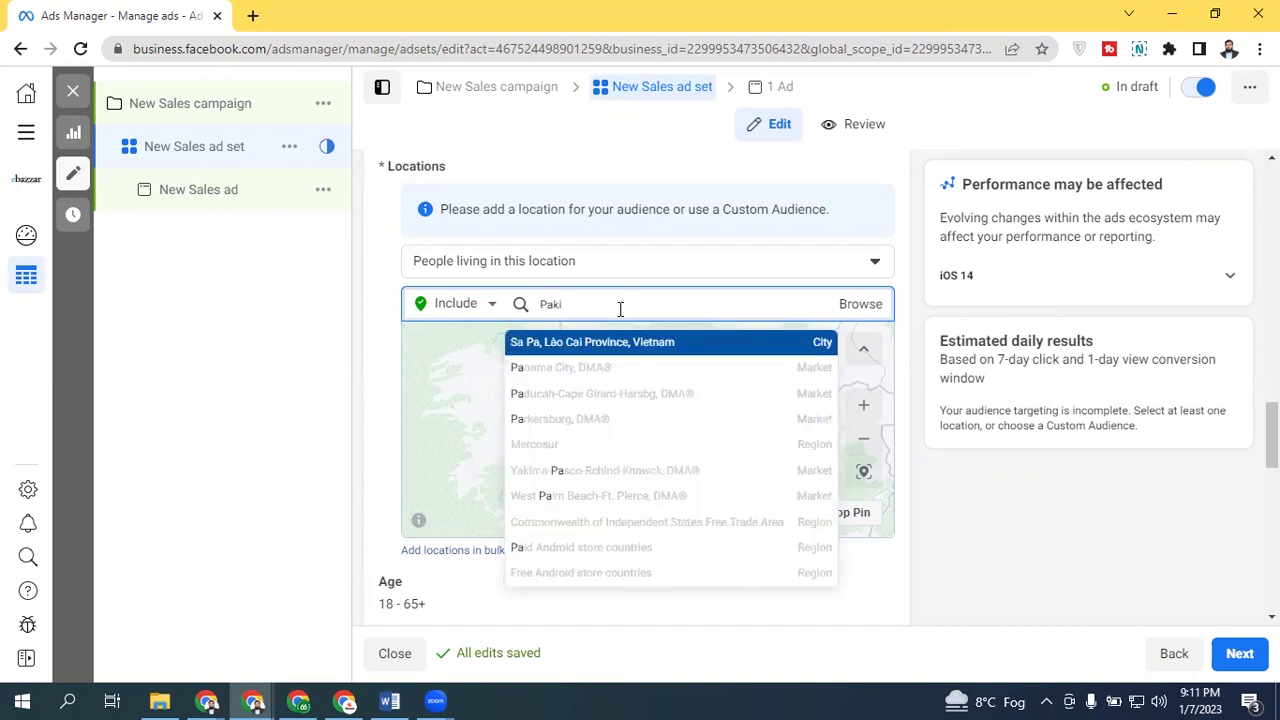
left_click(621, 263)
left_click(665, 302)
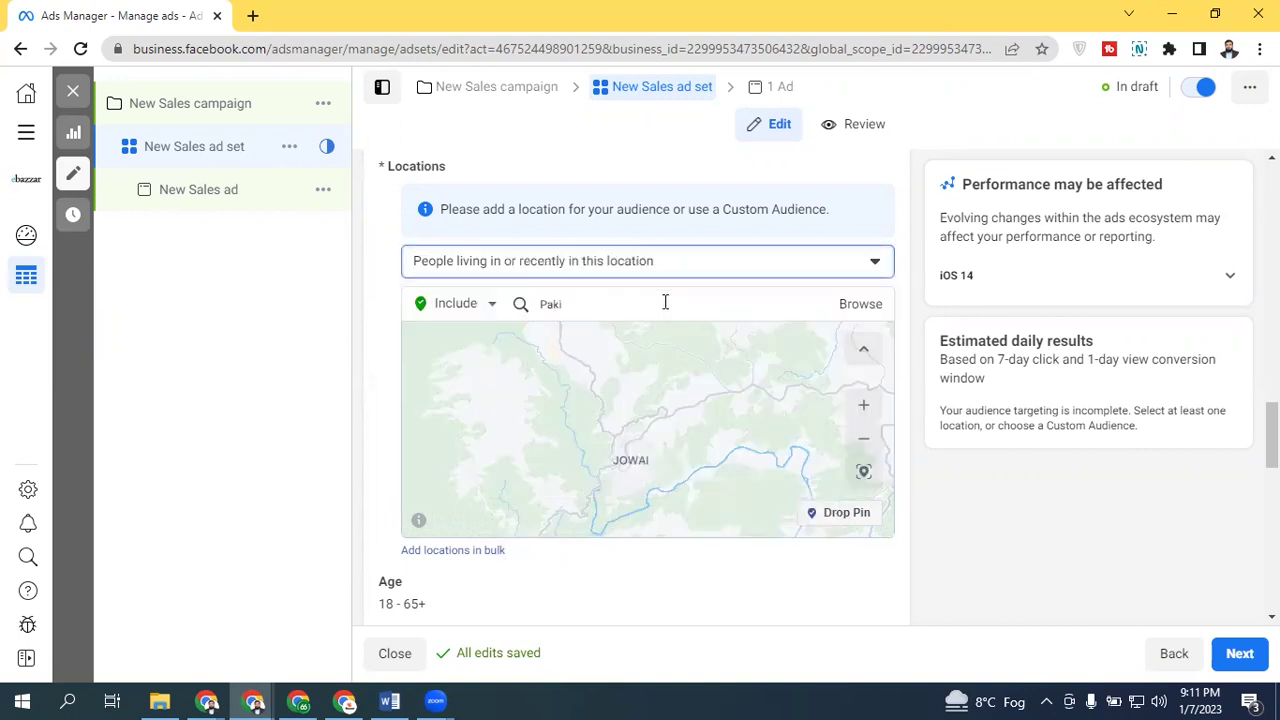
Step: Include the Worldwide region in the audience locations and dismiss the Reels availability and map border notices
left_click(616, 300)
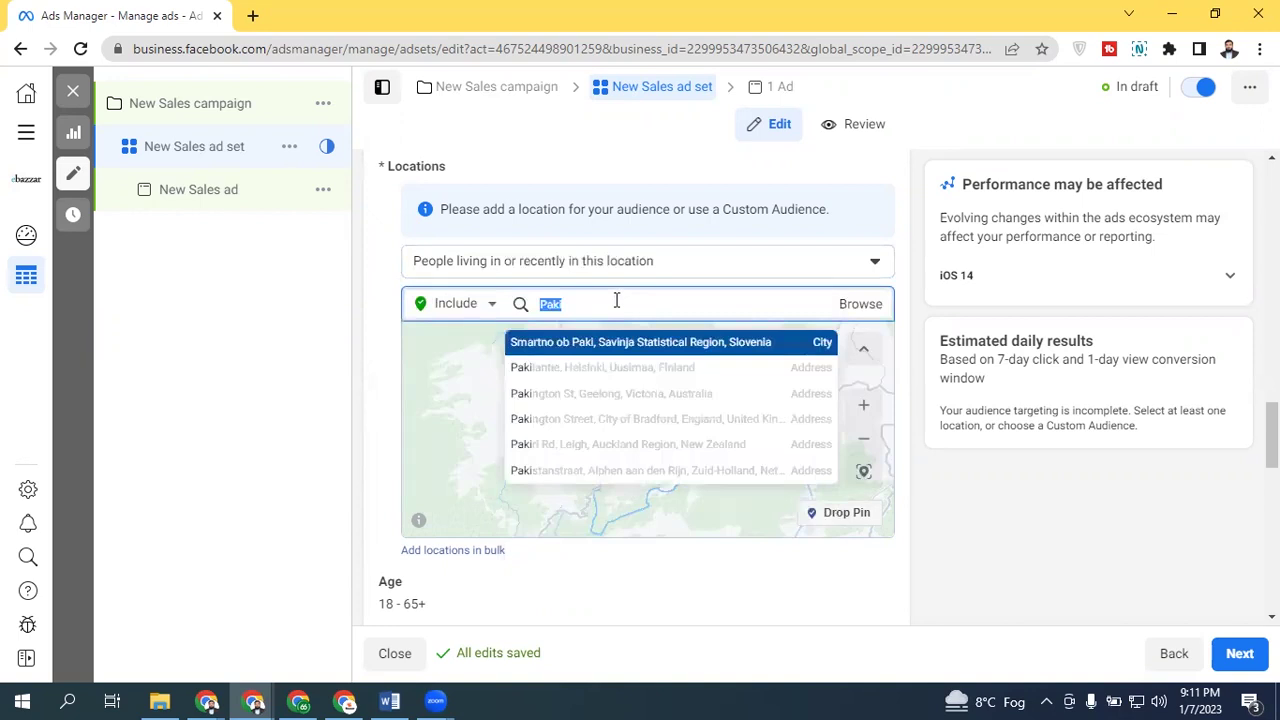
type("World")
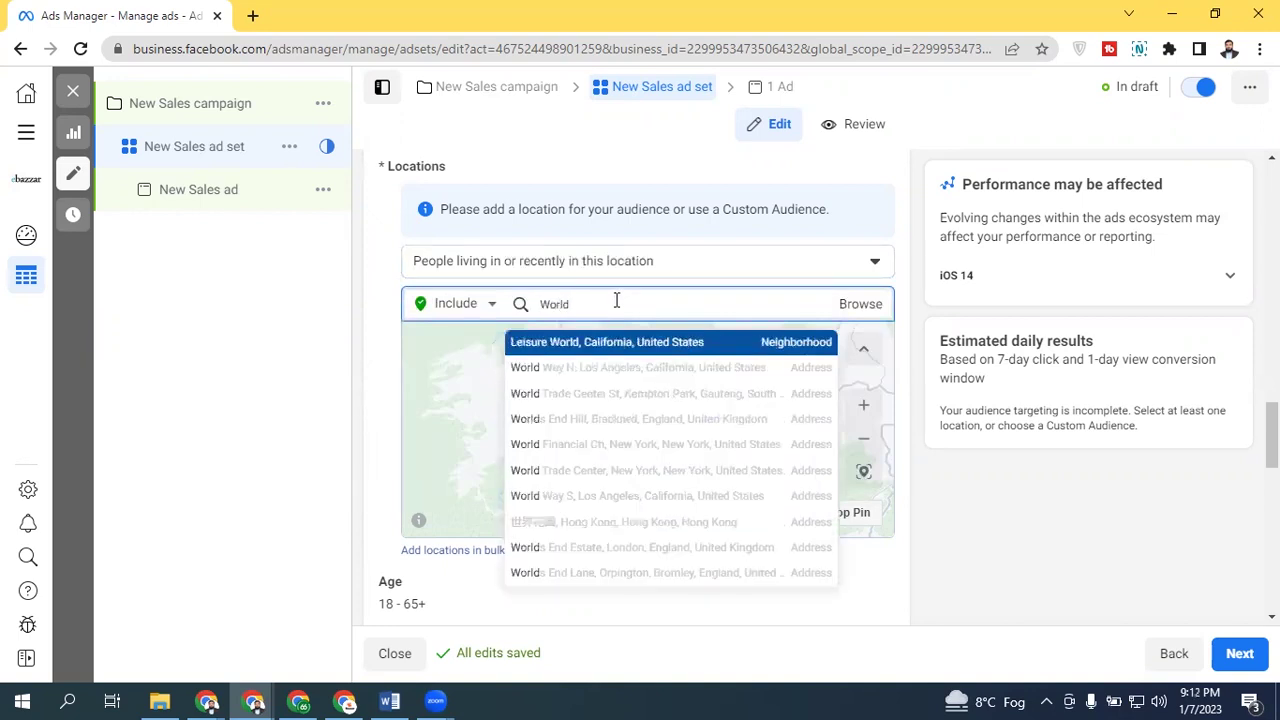
type("widw")
key("BackSpace")
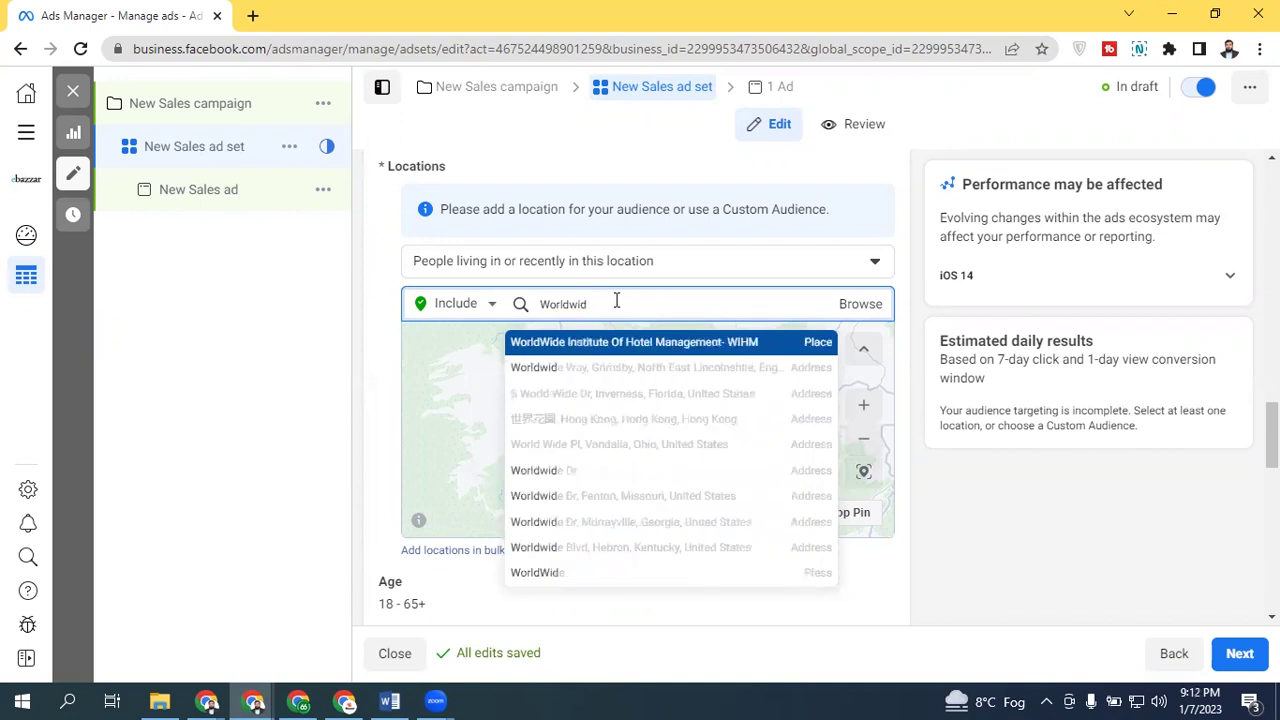
type("e")
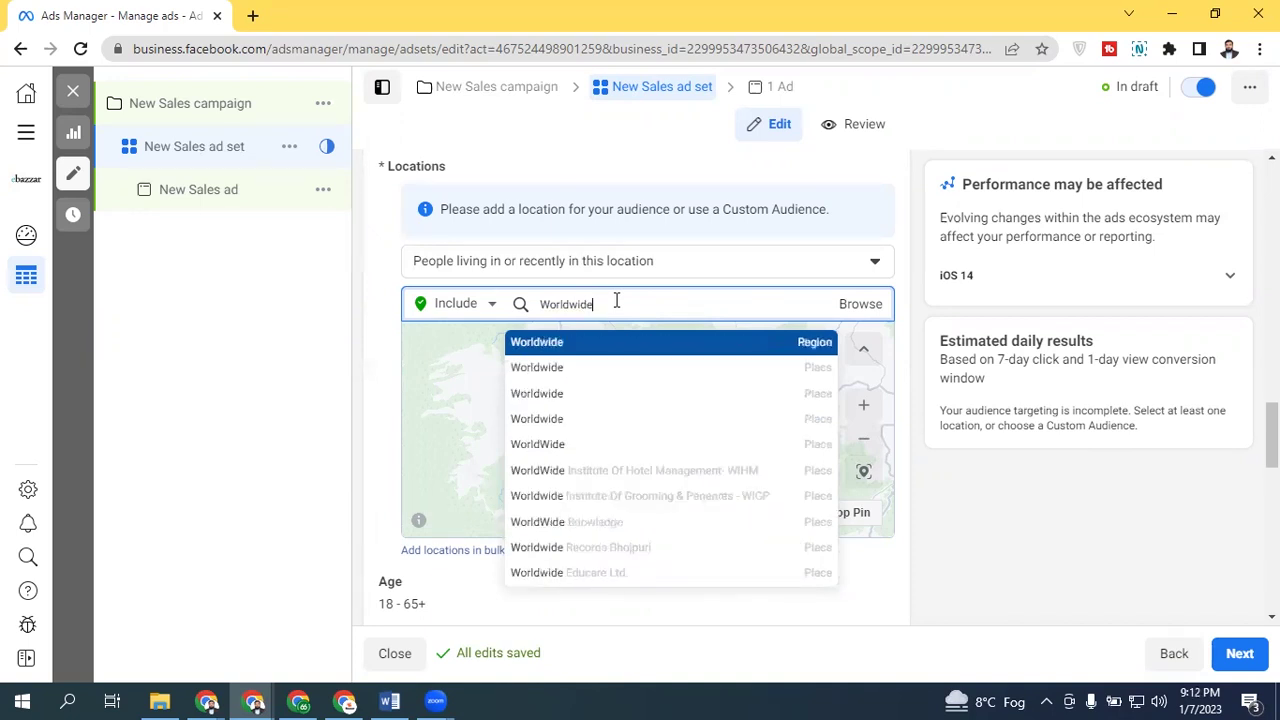
left_click(600, 352)
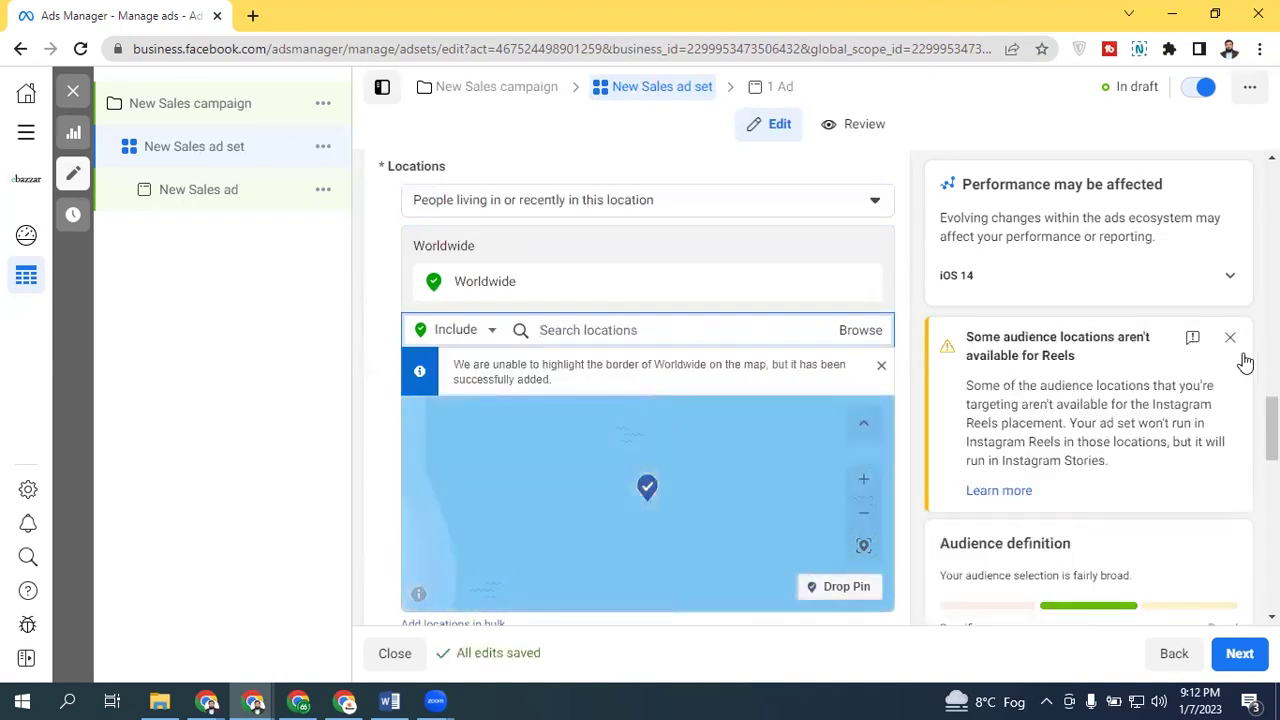
left_click(1231, 338)
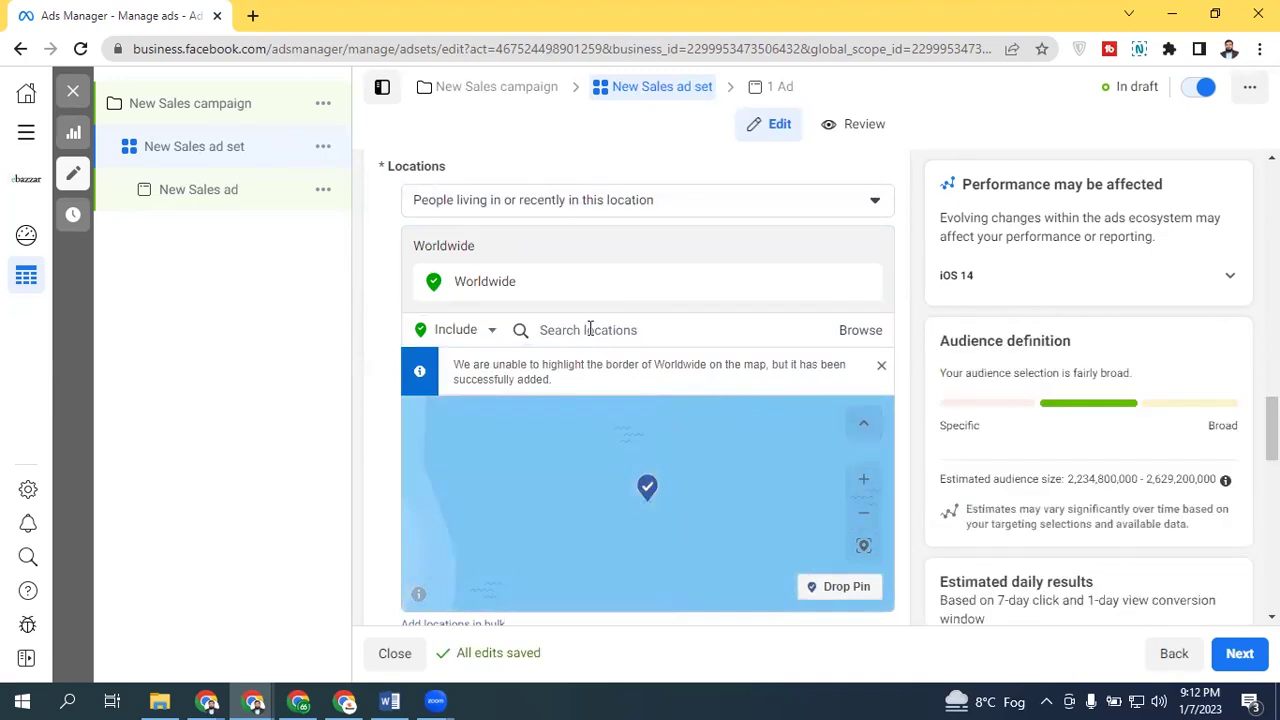
left_click(881, 365)
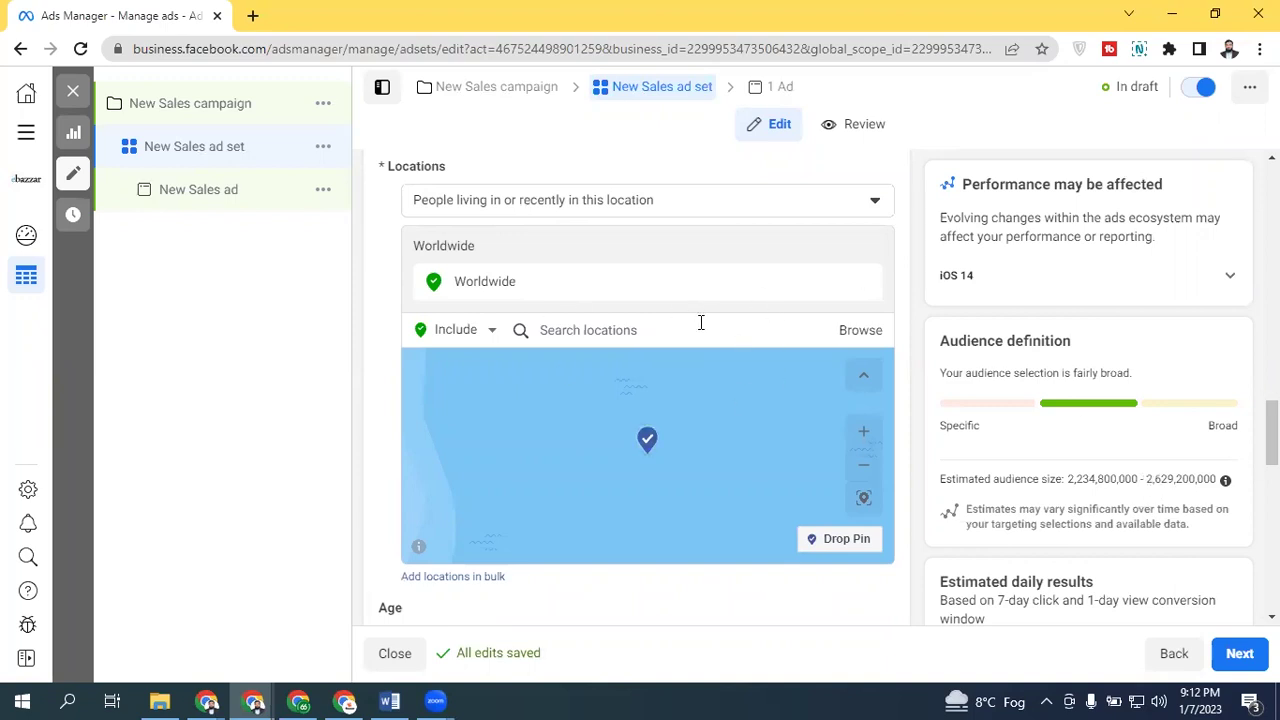
Step: Check the Include and Exclude choices available for audience locations
mouse_move(505, 282)
left_click(588, 330)
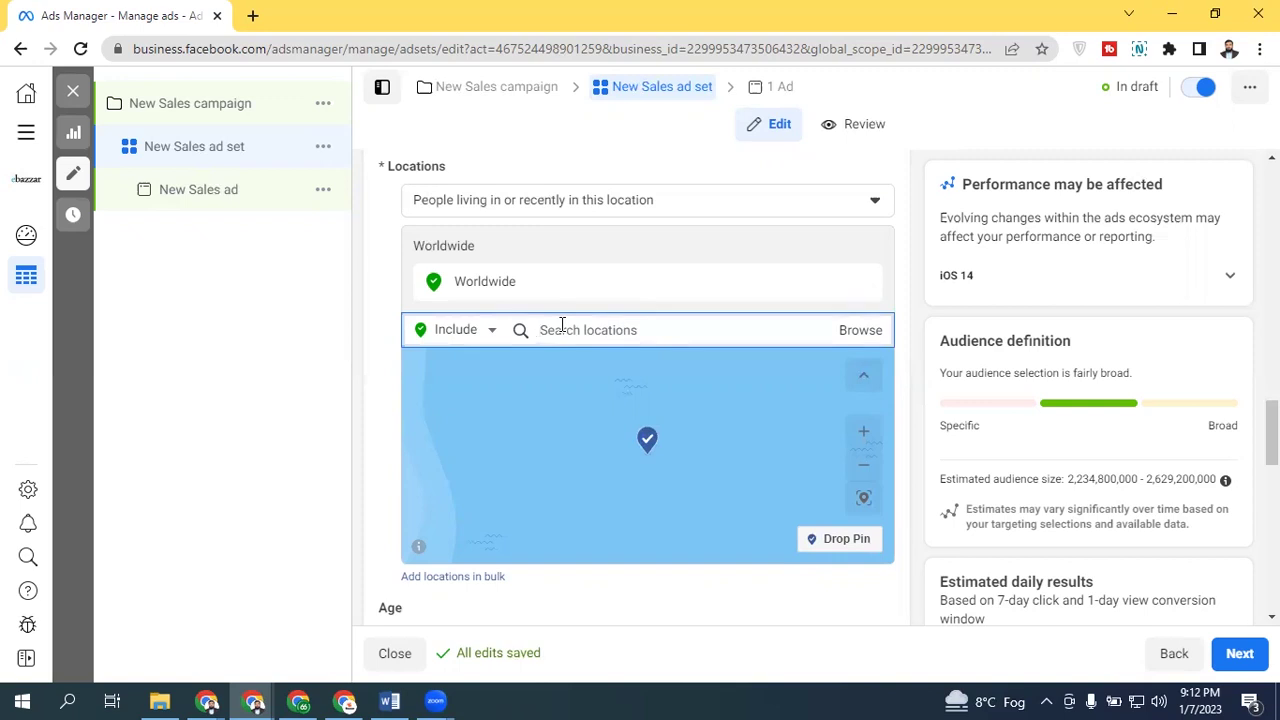
left_click(446, 338)
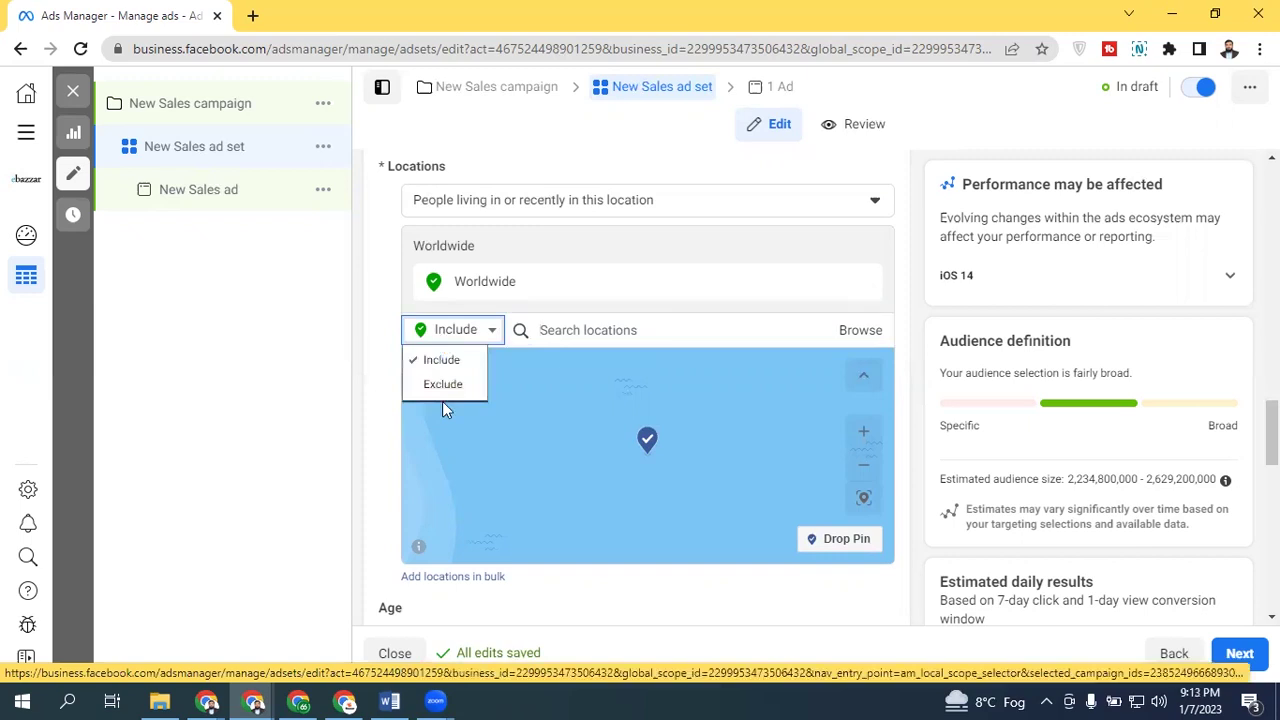
left_click(380, 298)
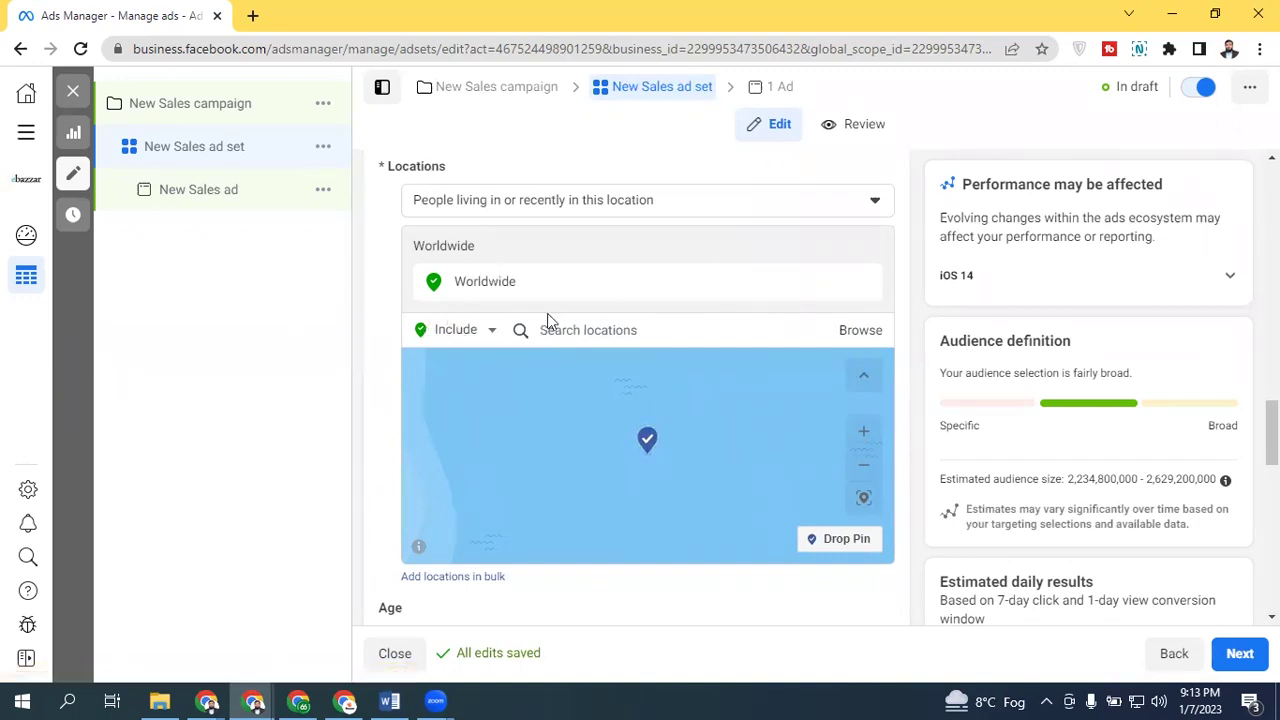
Step: Exclude the country India from the audience's locations
left_click(466, 331)
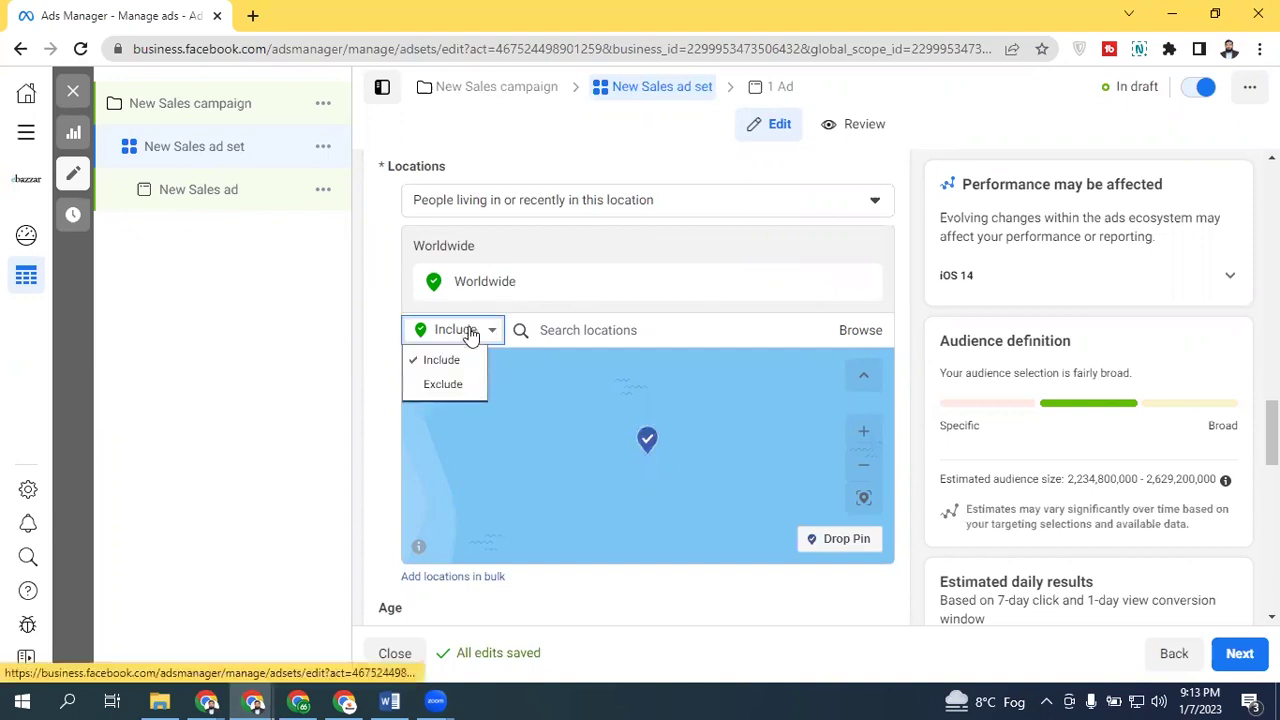
left_click(443, 385)
left_click(546, 330)
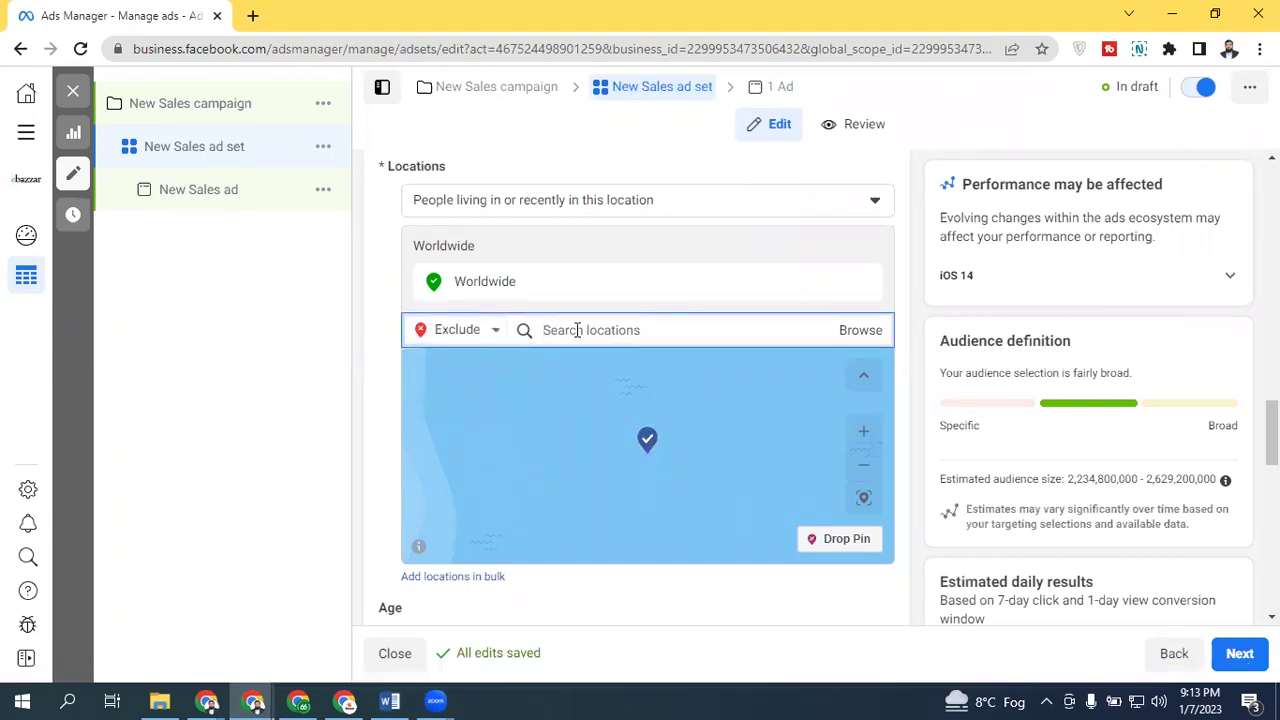
type("india")
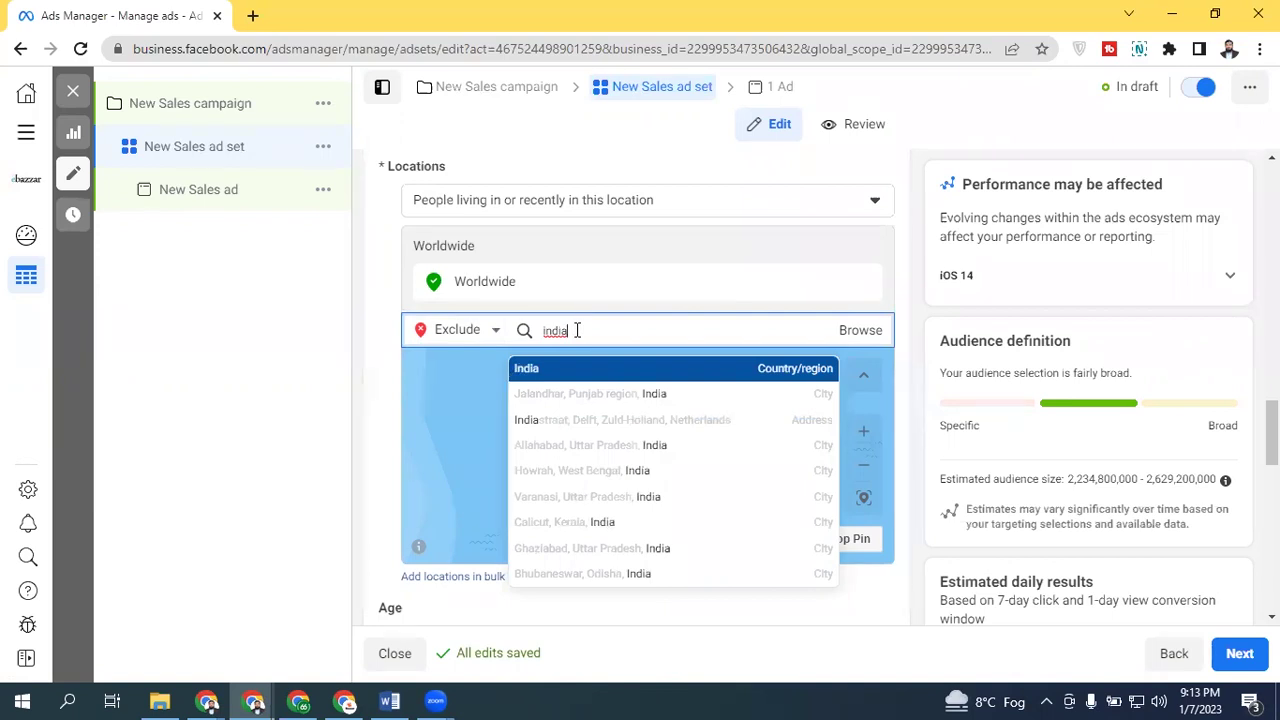
left_click(604, 369)
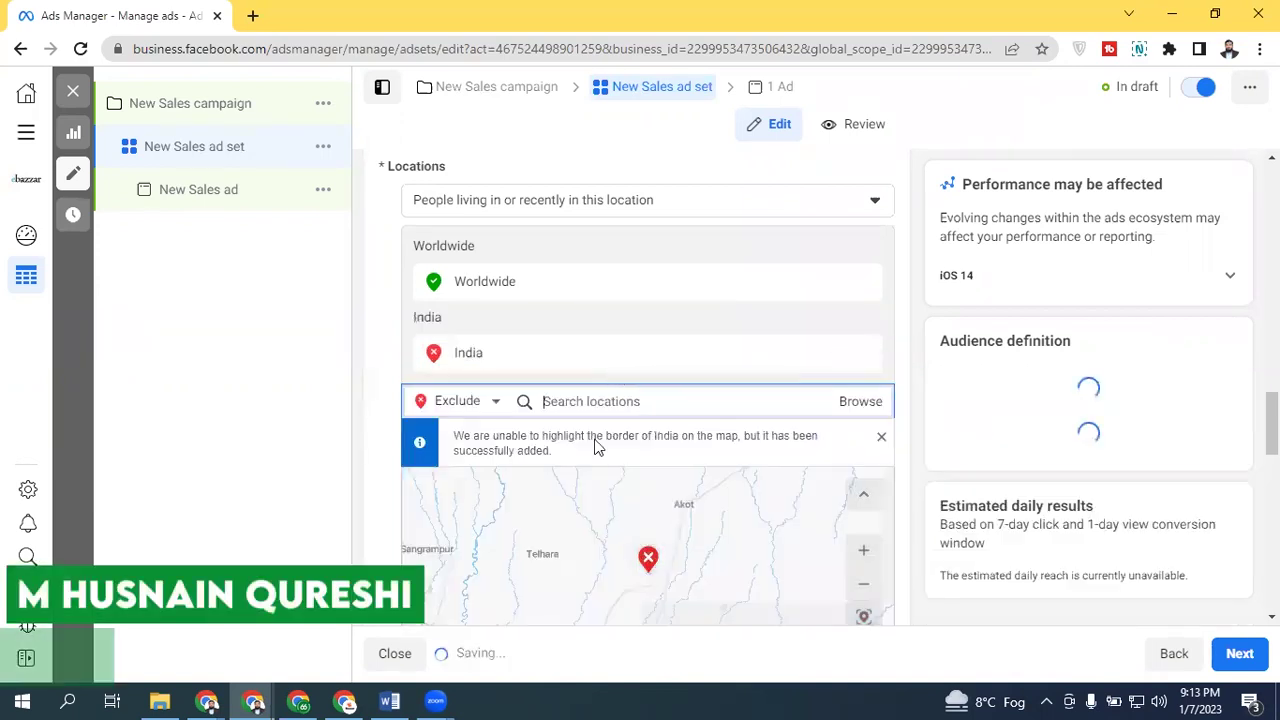
Step: Search for "isreal" and exclude the matching place from the audience's locations
type("lsre")
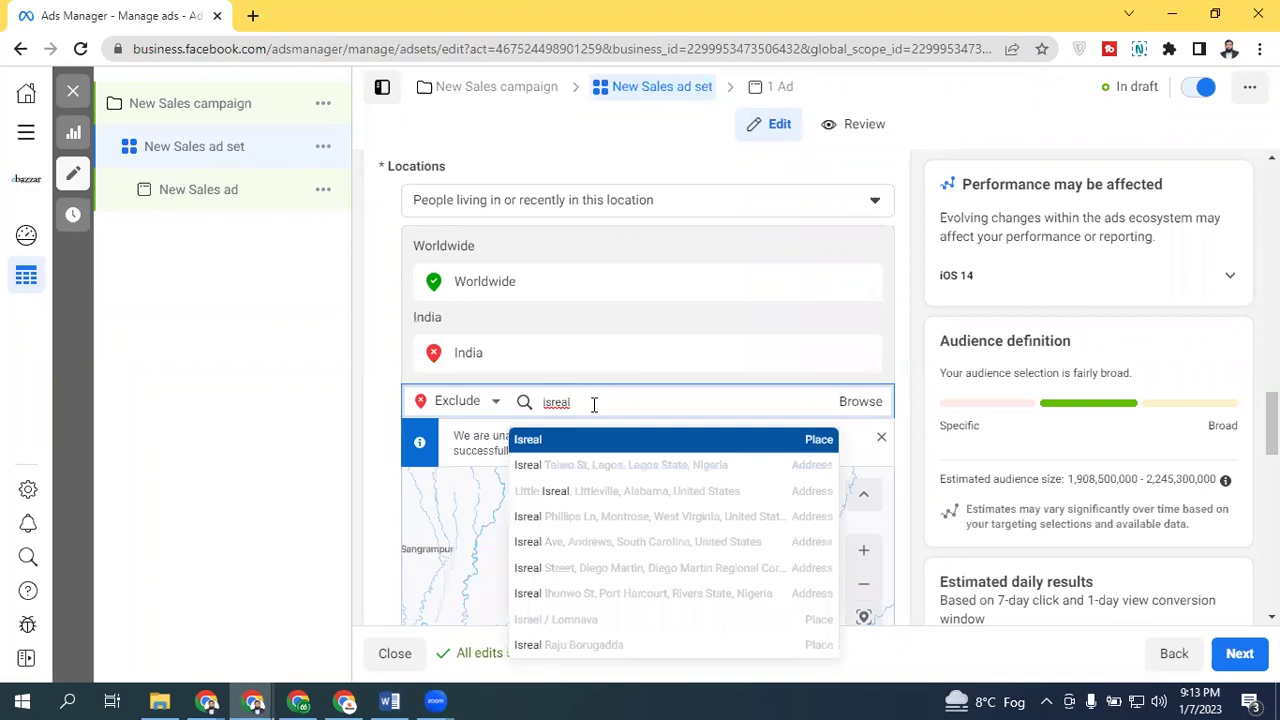
left_click(608, 440)
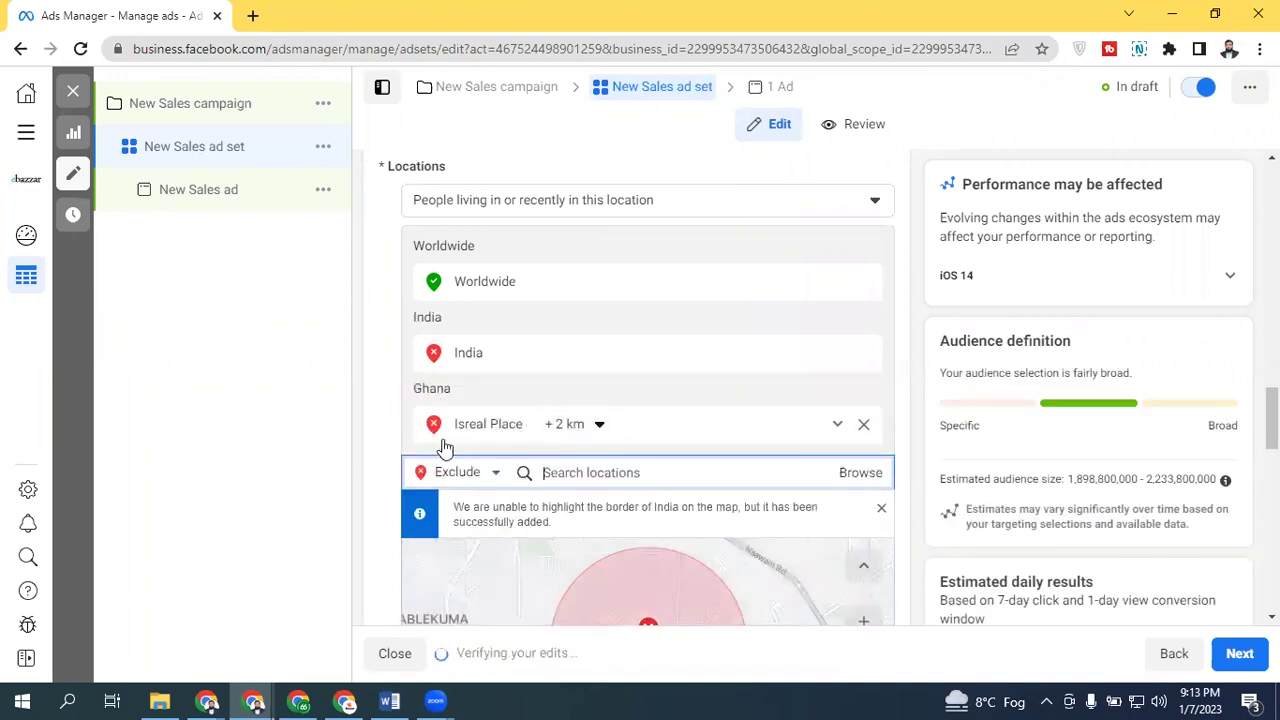
scroll(648, 400, "down", 2)
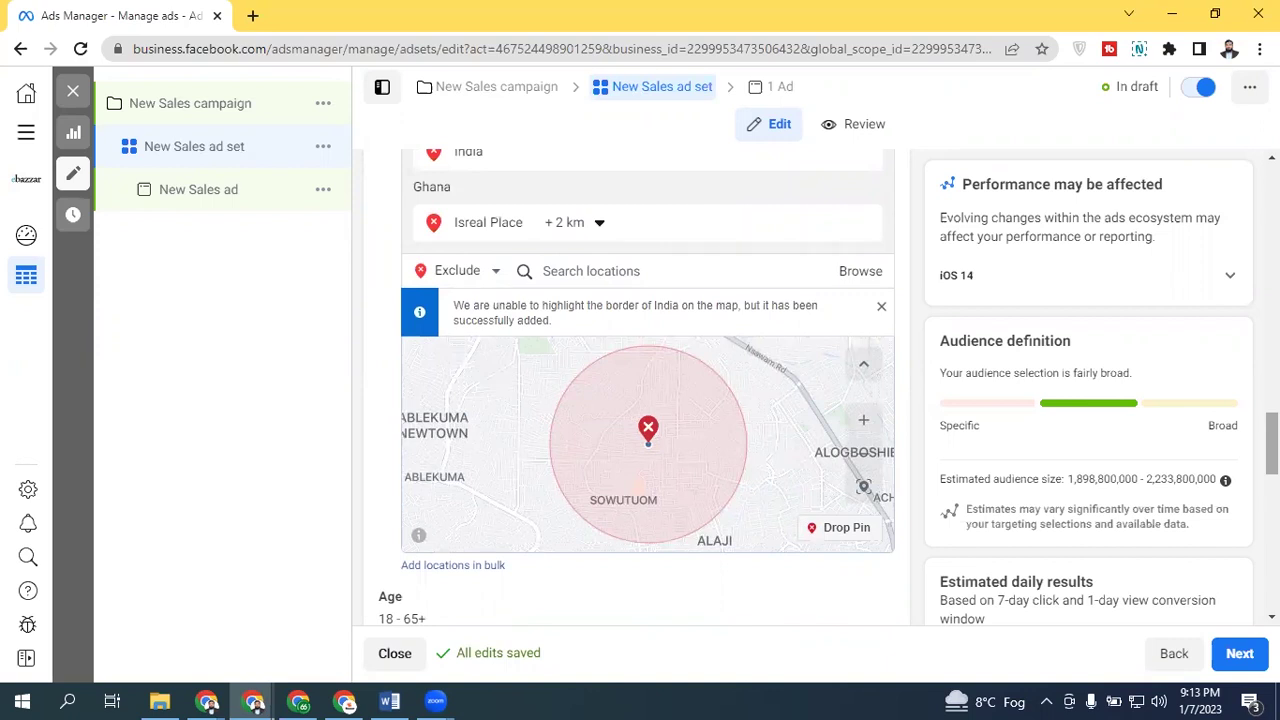
scroll(674, 369, "up", 1)
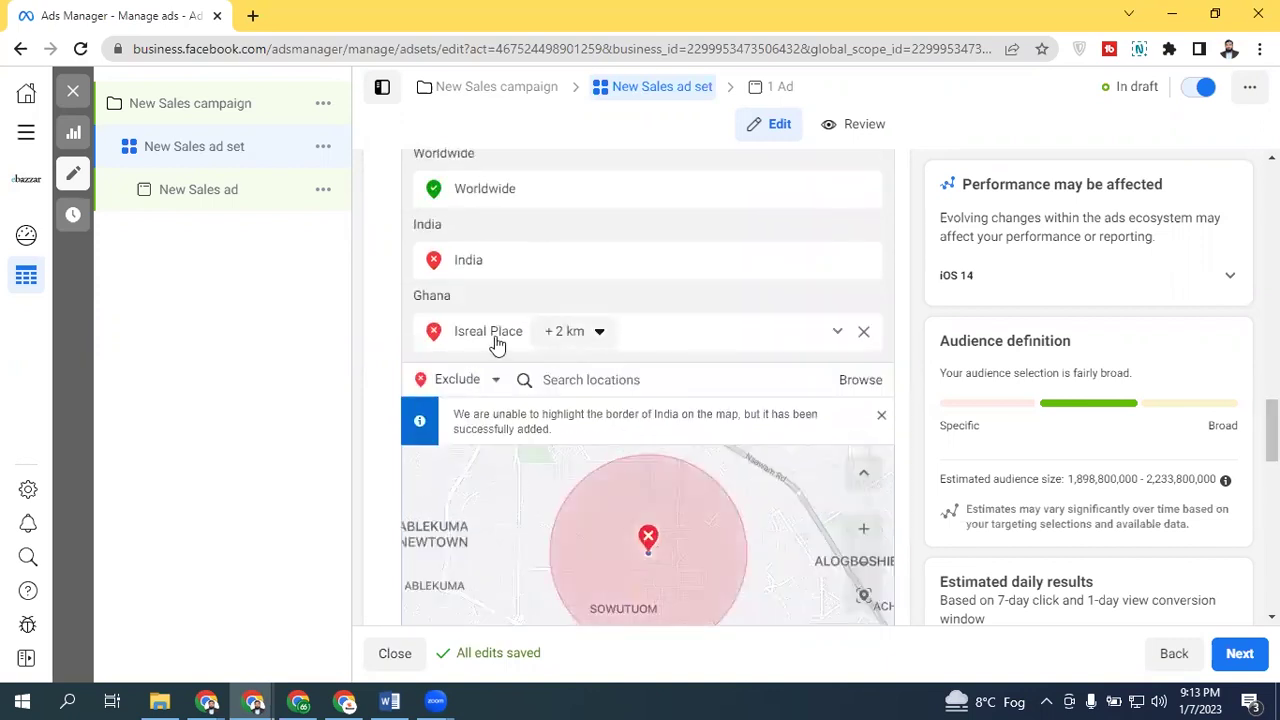
Step: Exclude the country Israel from the audience's locations and remove the mistaken Isreal Place entry
left_click(614, 371)
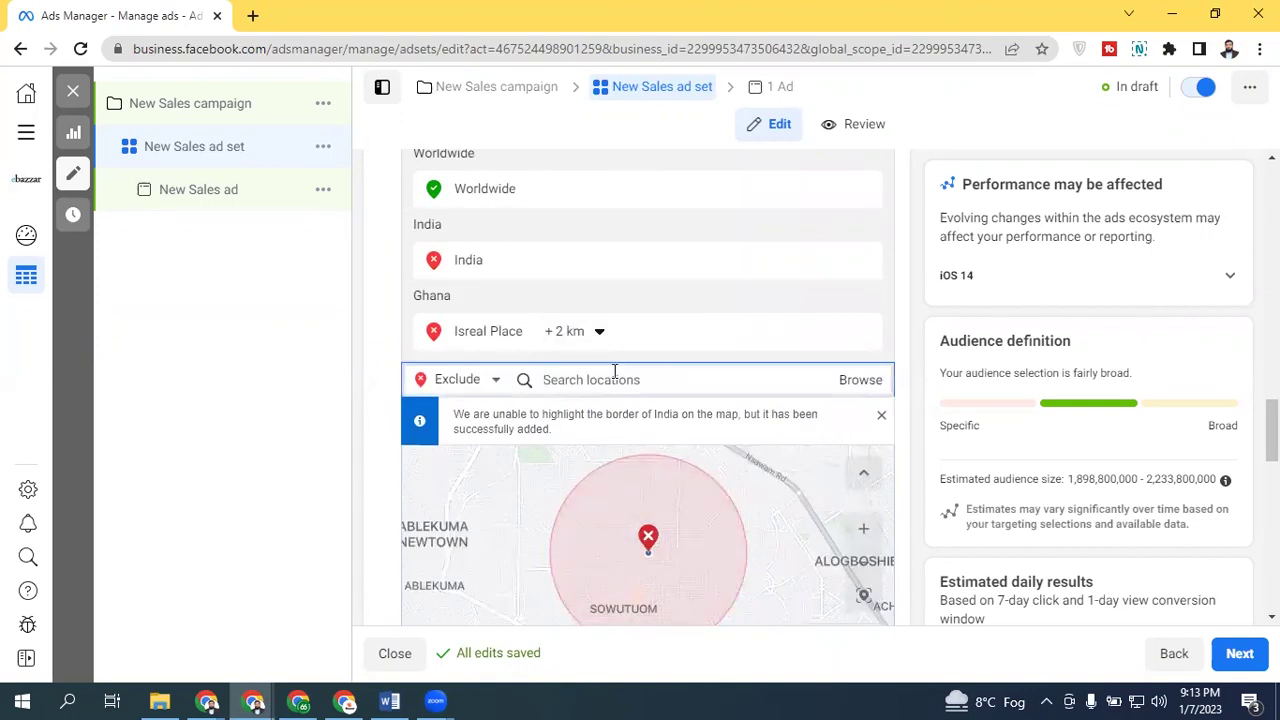
type("I")
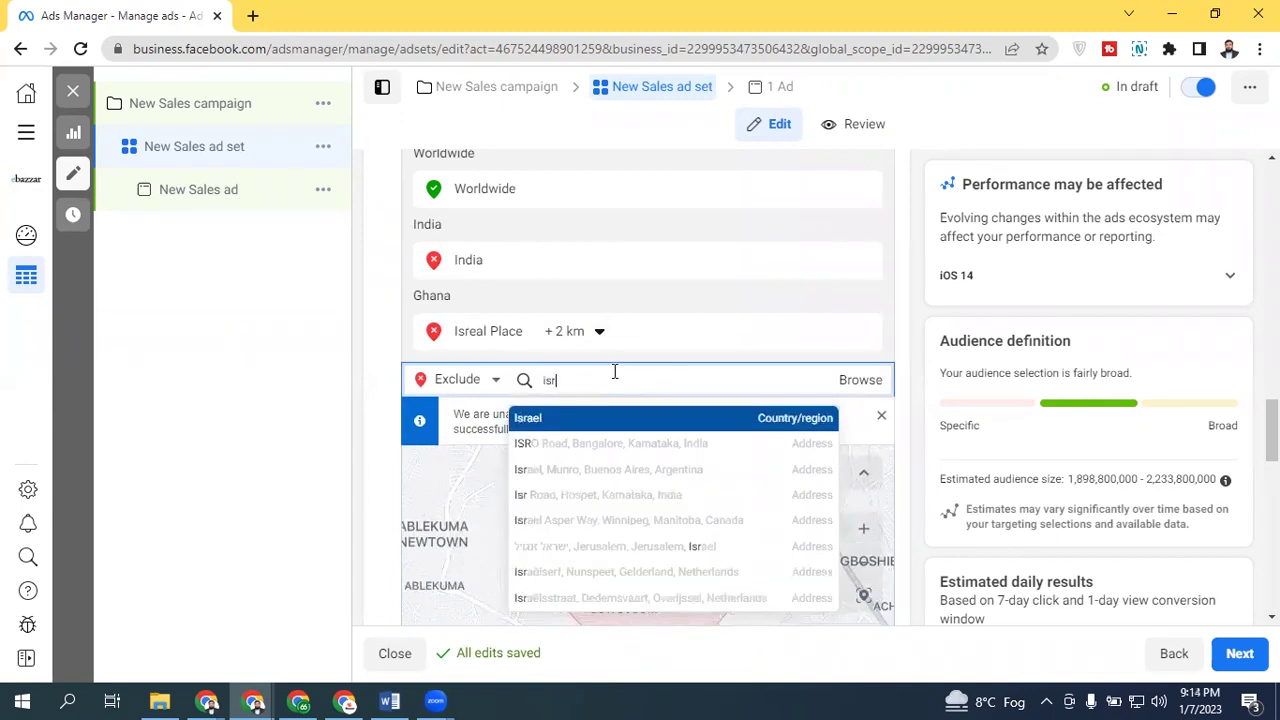
left_click(617, 418)
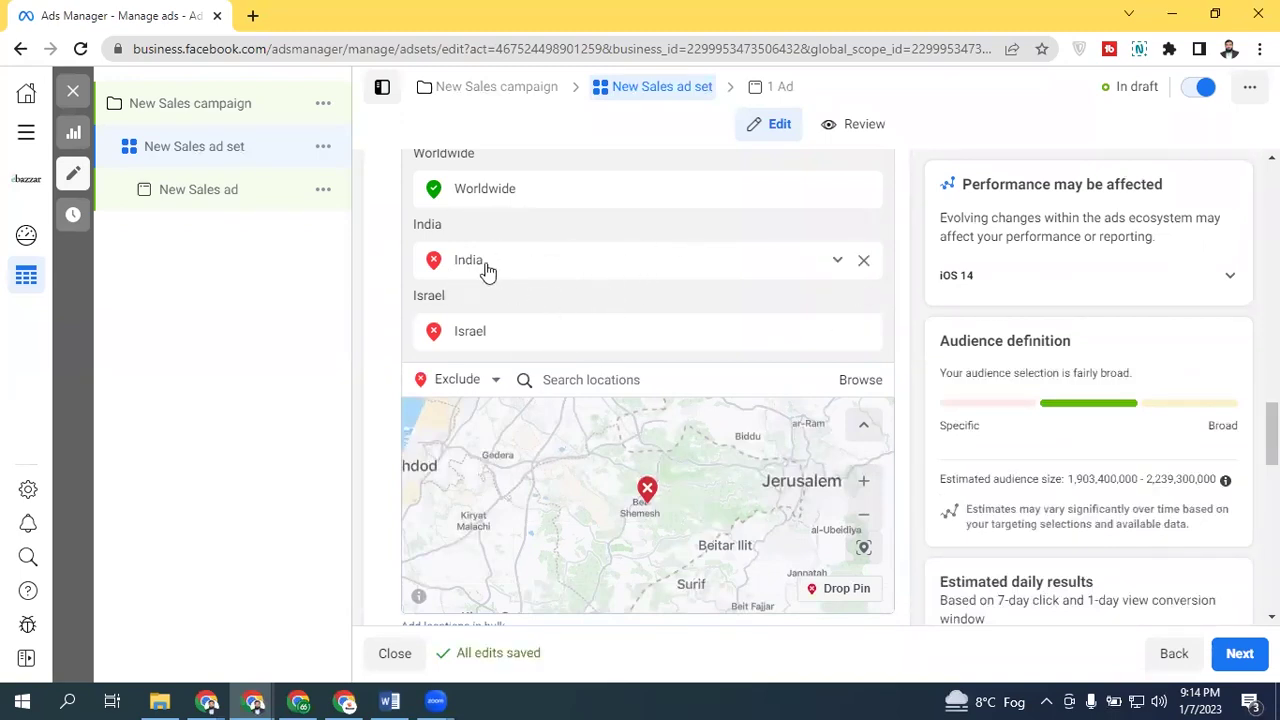
Step: Remove India, Israel and Worldwide from the audience's locations
left_click(865, 263)
left_click(864, 261)
left_click(863, 189)
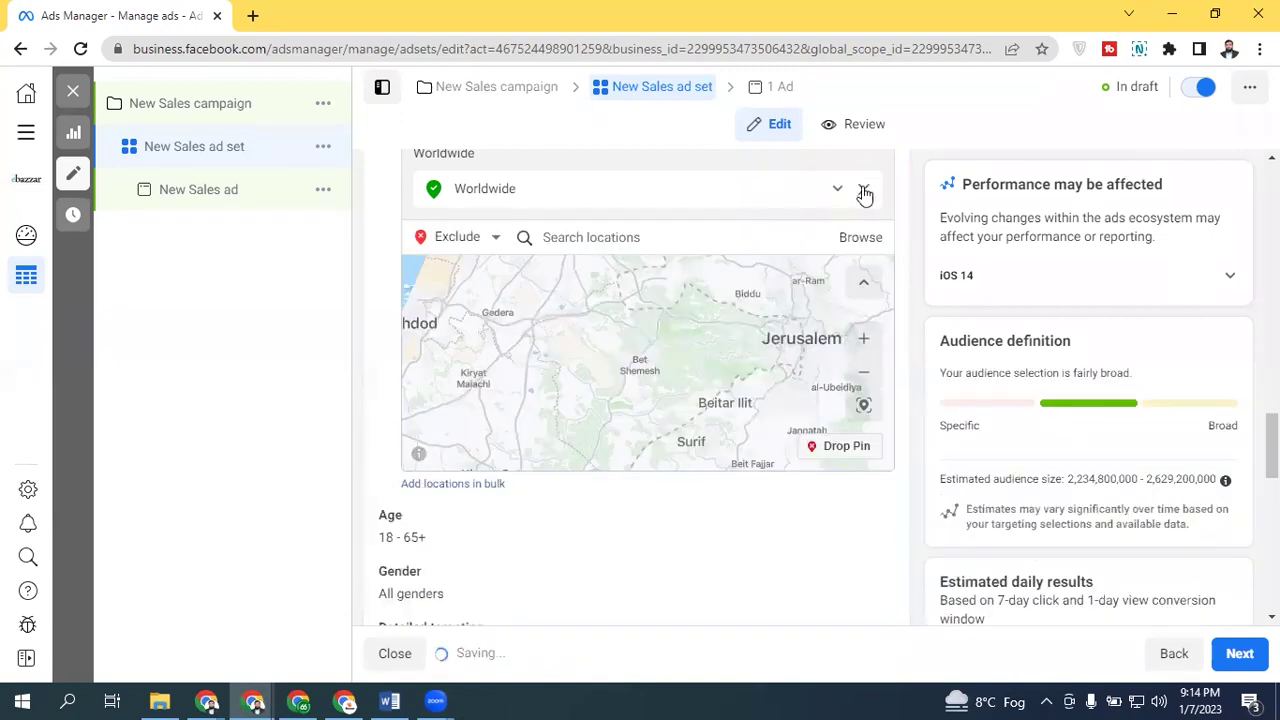
Step: Include the city Karachi, Sindh, Pakistan in the audience's locations
left_click(493, 237)
left_click(447, 266)
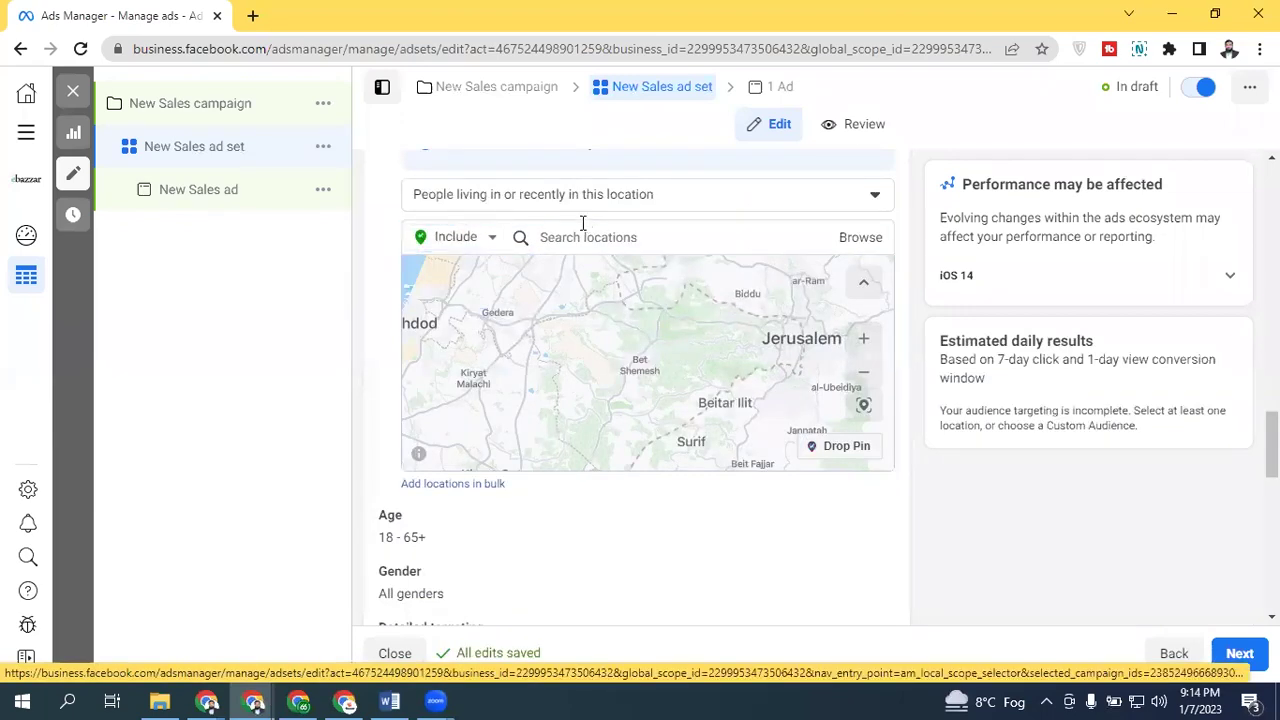
left_click(583, 222)
type("karachi")
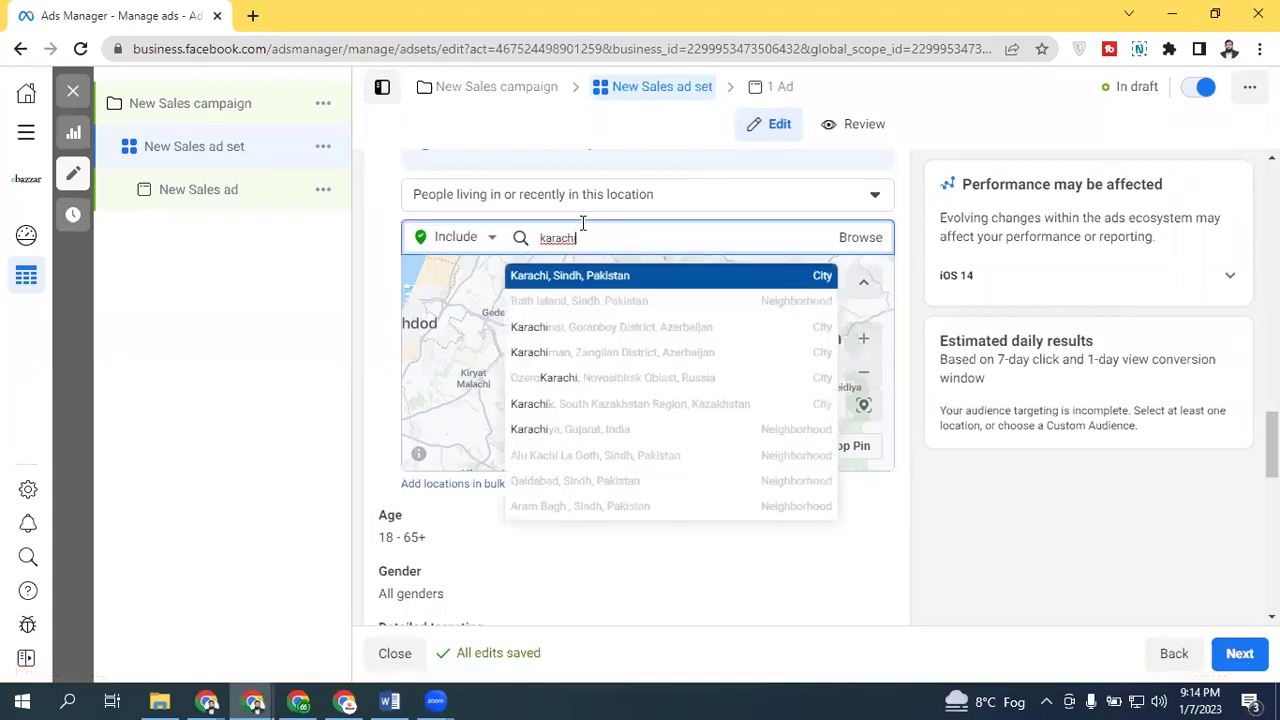
left_click(656, 279)
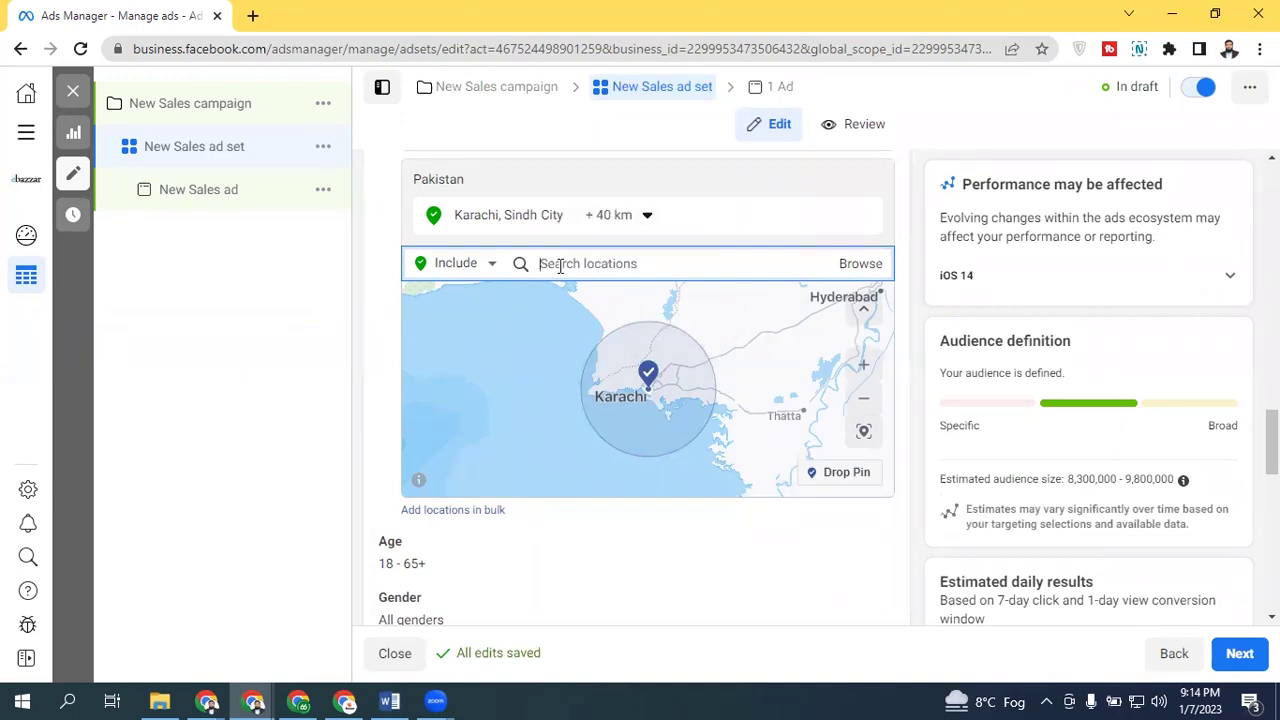
Step: Exclude the neighborhood Korangi, Sindh, Pakistan from the audience's locations
left_click(471, 268)
left_click(450, 317)
left_click(592, 260)
type("ko")
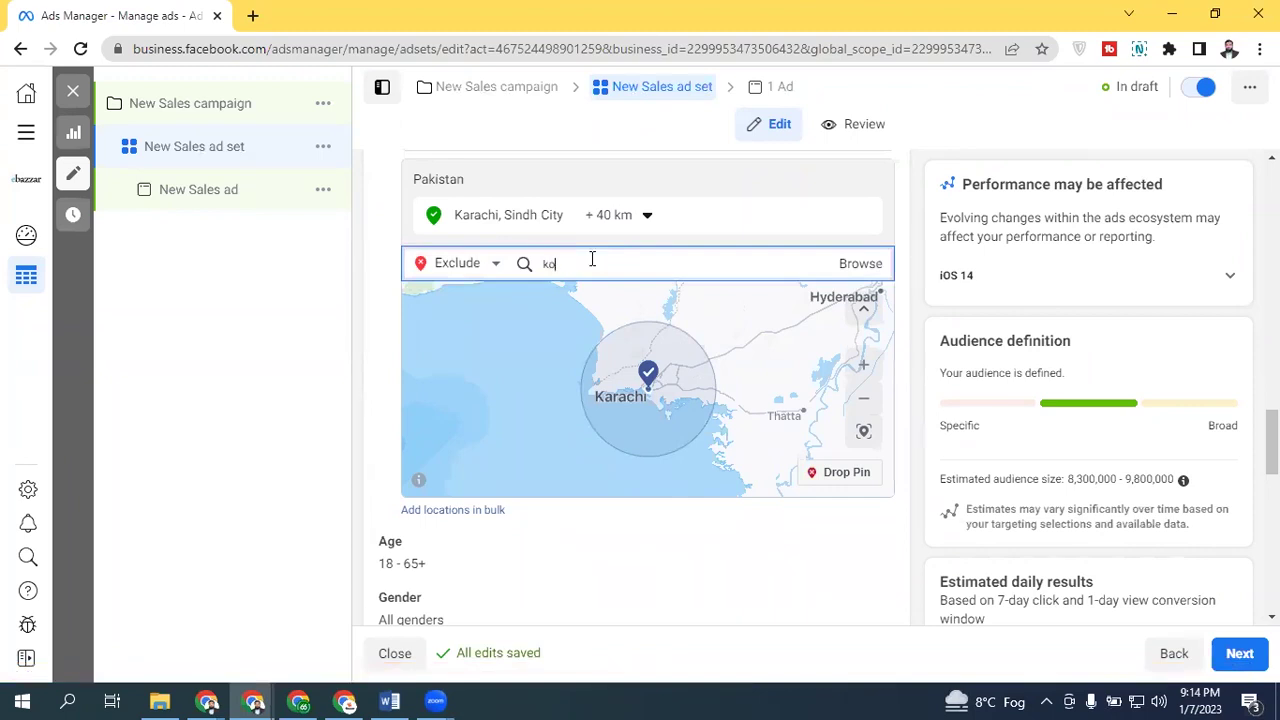
type("rangi")
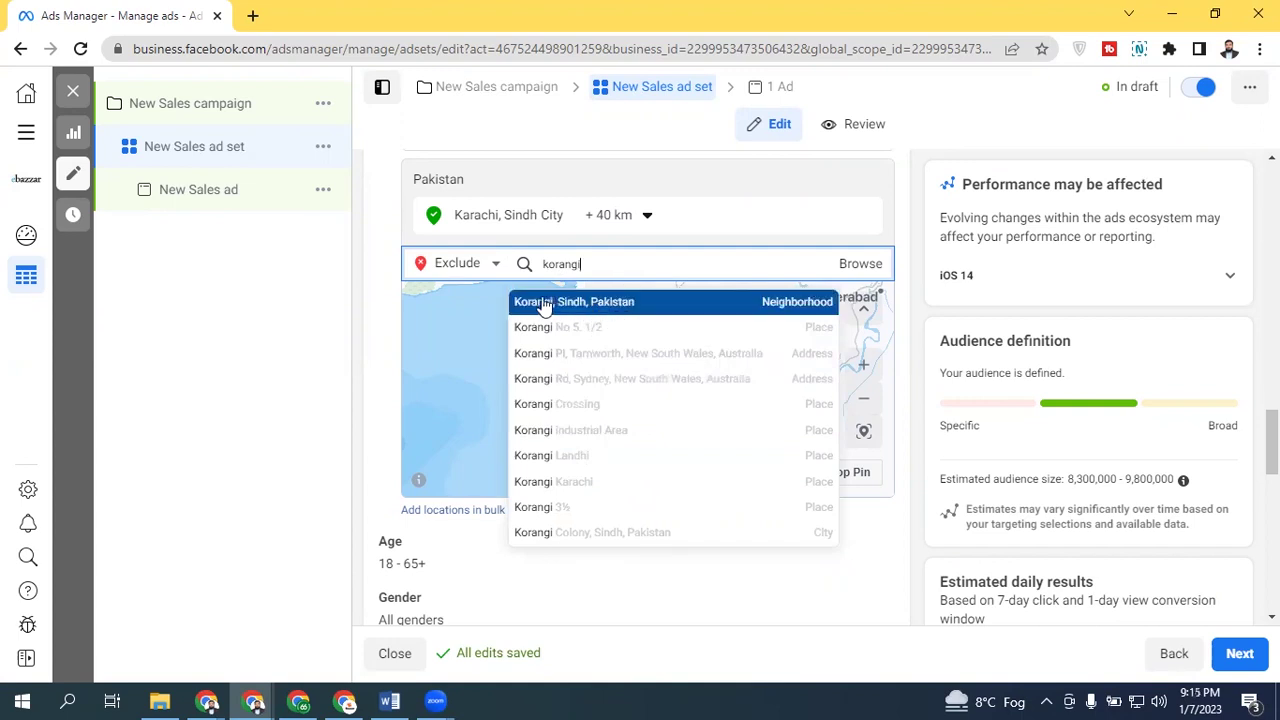
left_click(605, 305)
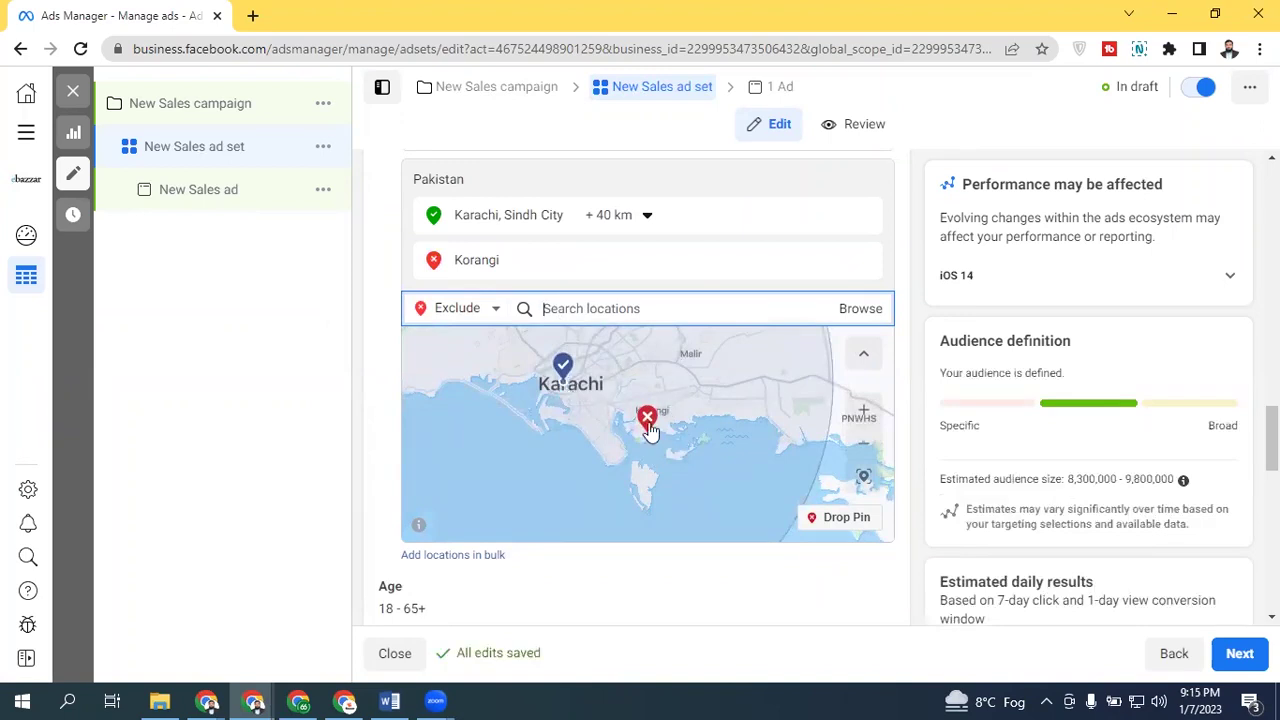
Step: Check the options for the excluded Korangi location and remove it from the list
mouse_move(486, 263)
left_click(837, 262)
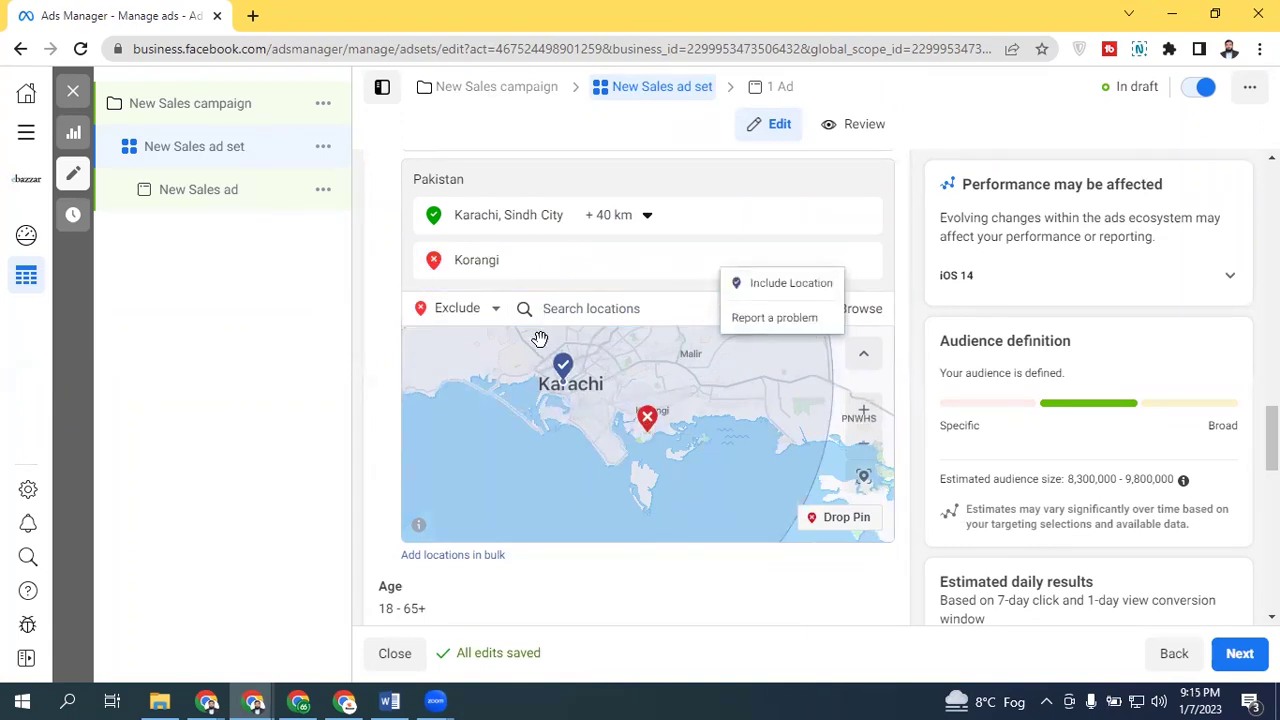
left_click(343, 264)
left_click(865, 262)
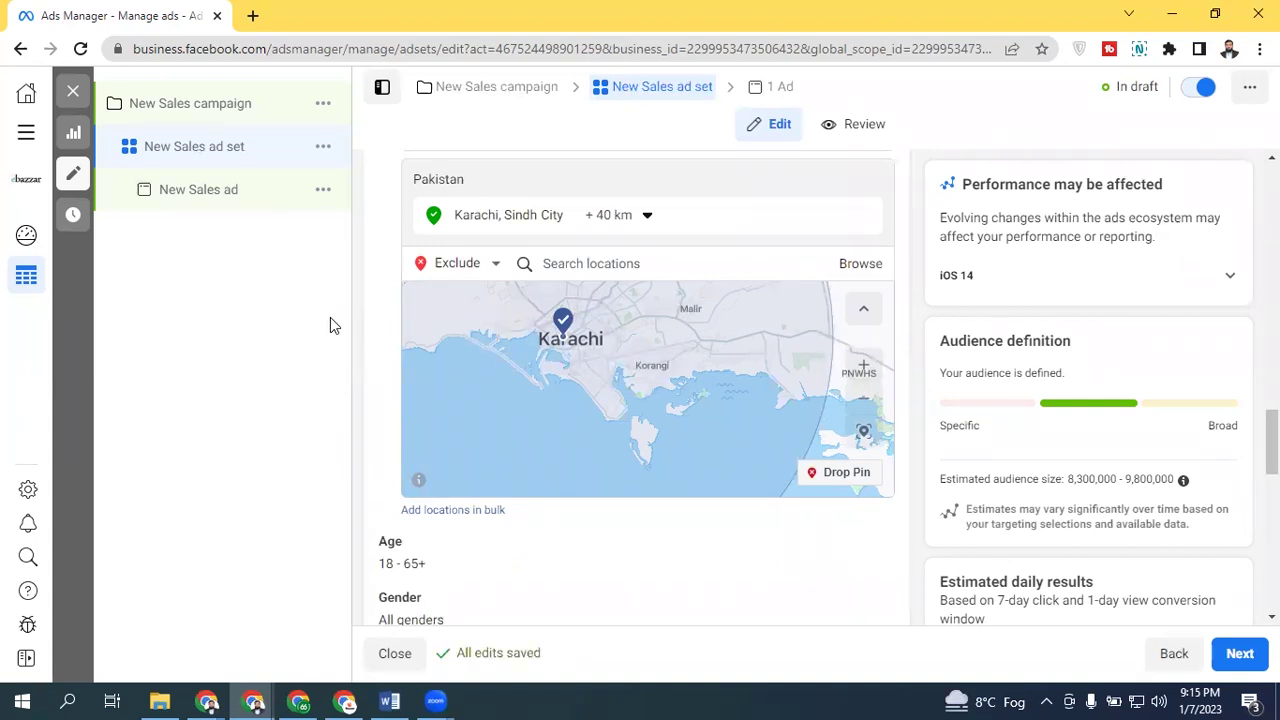
Step: Include a custom map location by dropping a pin northwest of central Lahore, near Shahdara Bagh
scroll(766, 314, "up", 5)
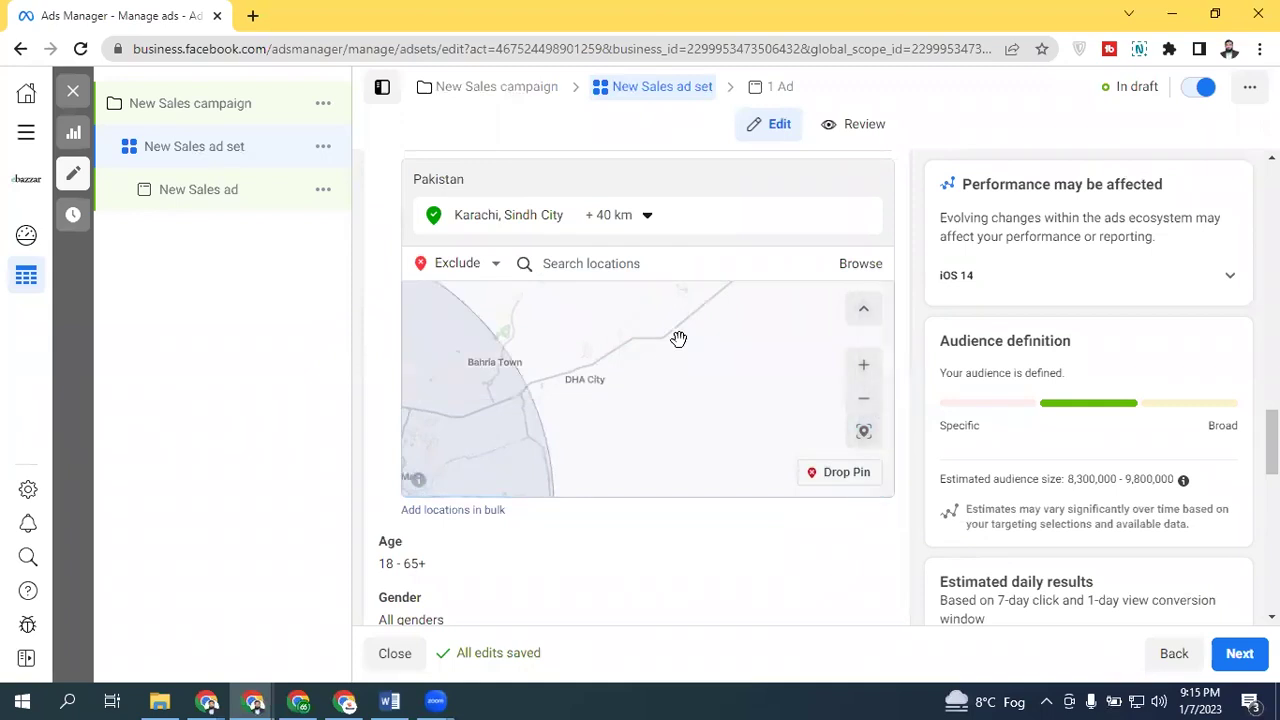
left_click(860, 399)
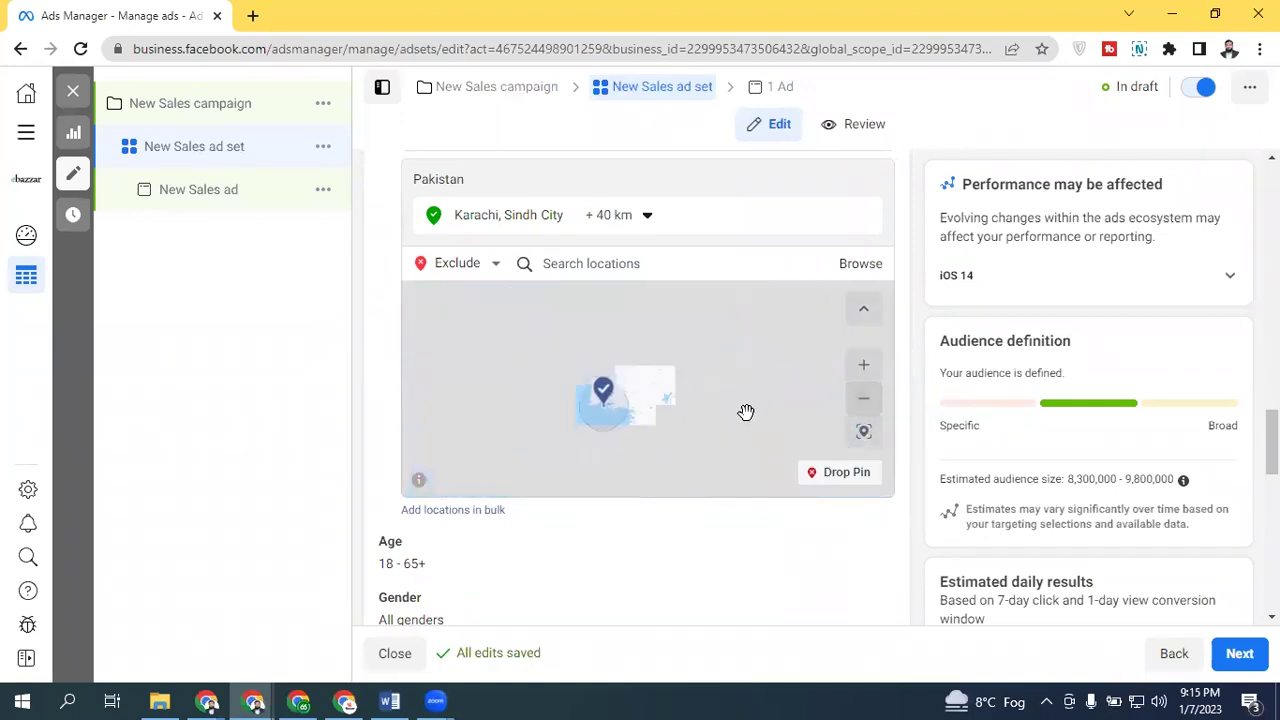
left_click_drag(697, 389, 651, 511)
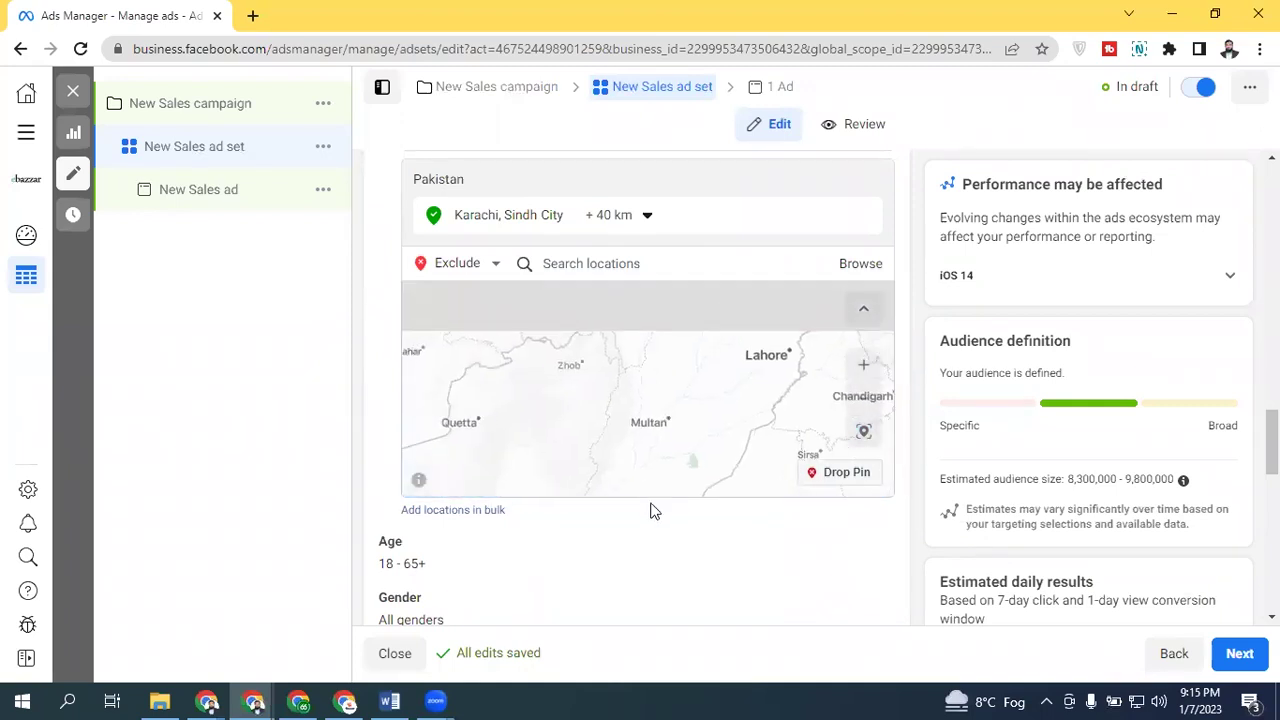
left_click_drag(699, 391, 600, 457)
left_click(863, 364)
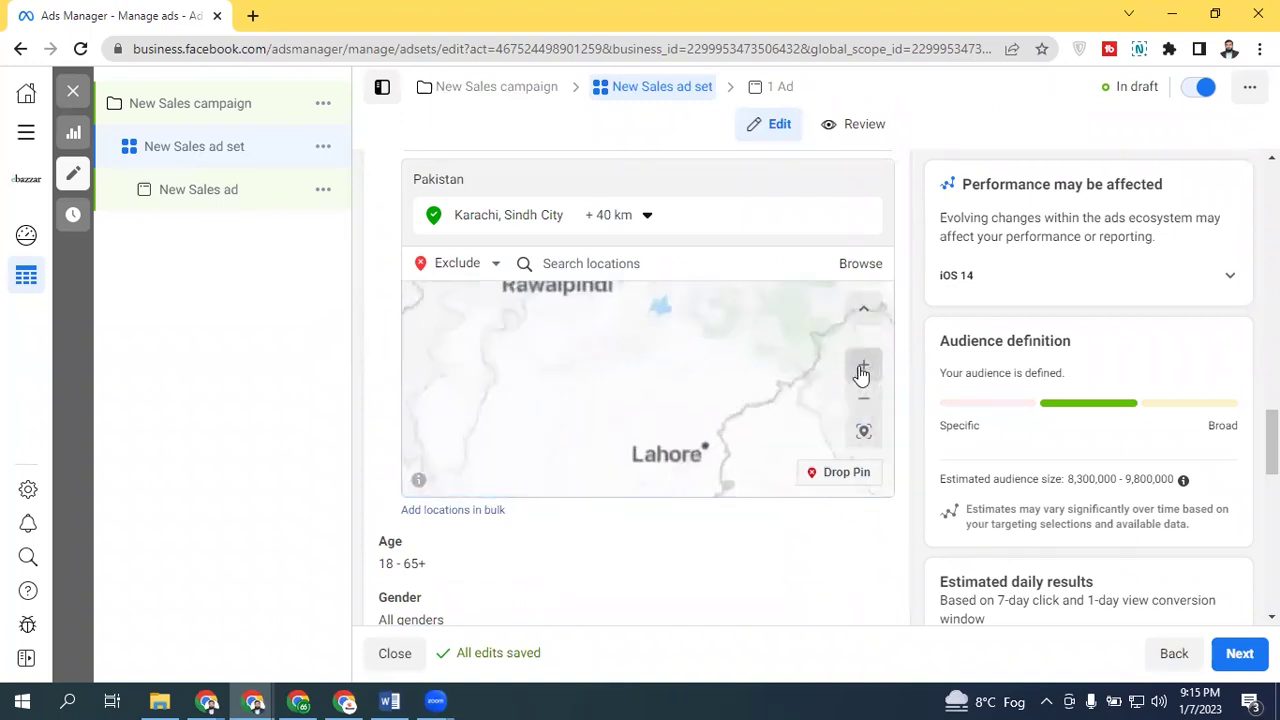
left_click_drag(737, 411, 634, 337)
scroll(673, 388, "down", 1)
left_click_drag(673, 388, 627, 305)
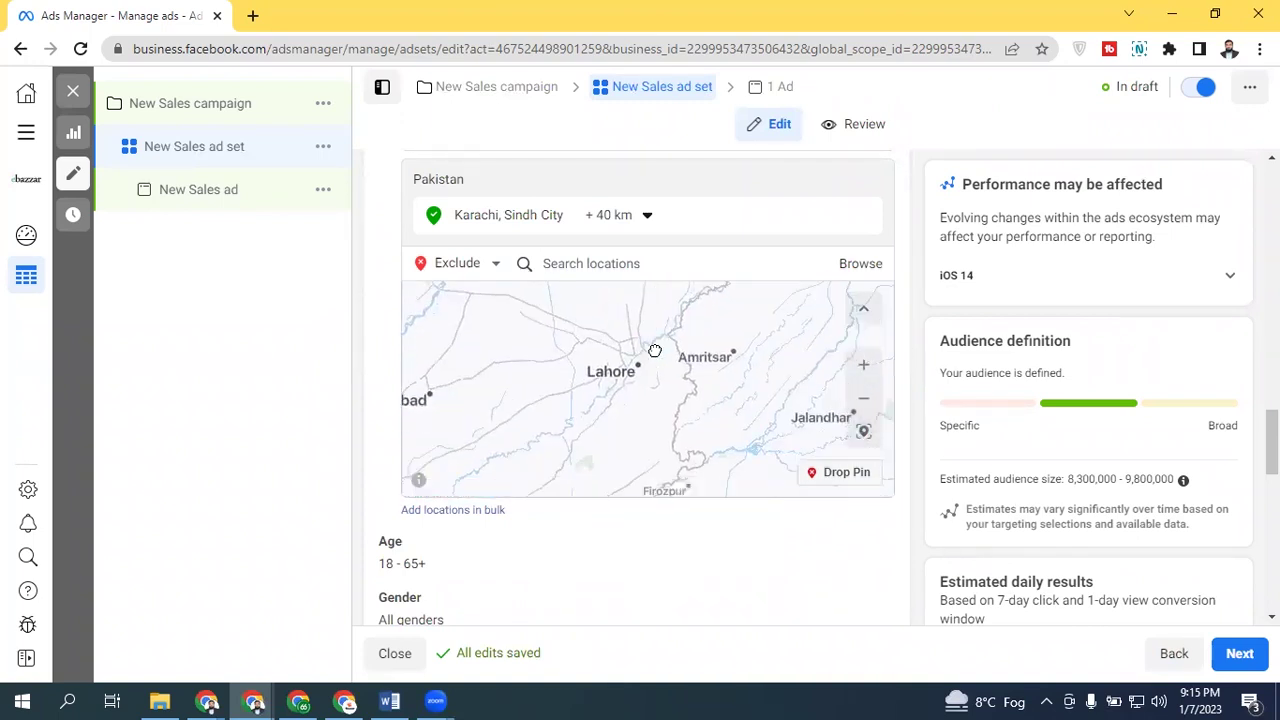
left_click(862, 366)
left_click_drag(586, 318, 644, 425)
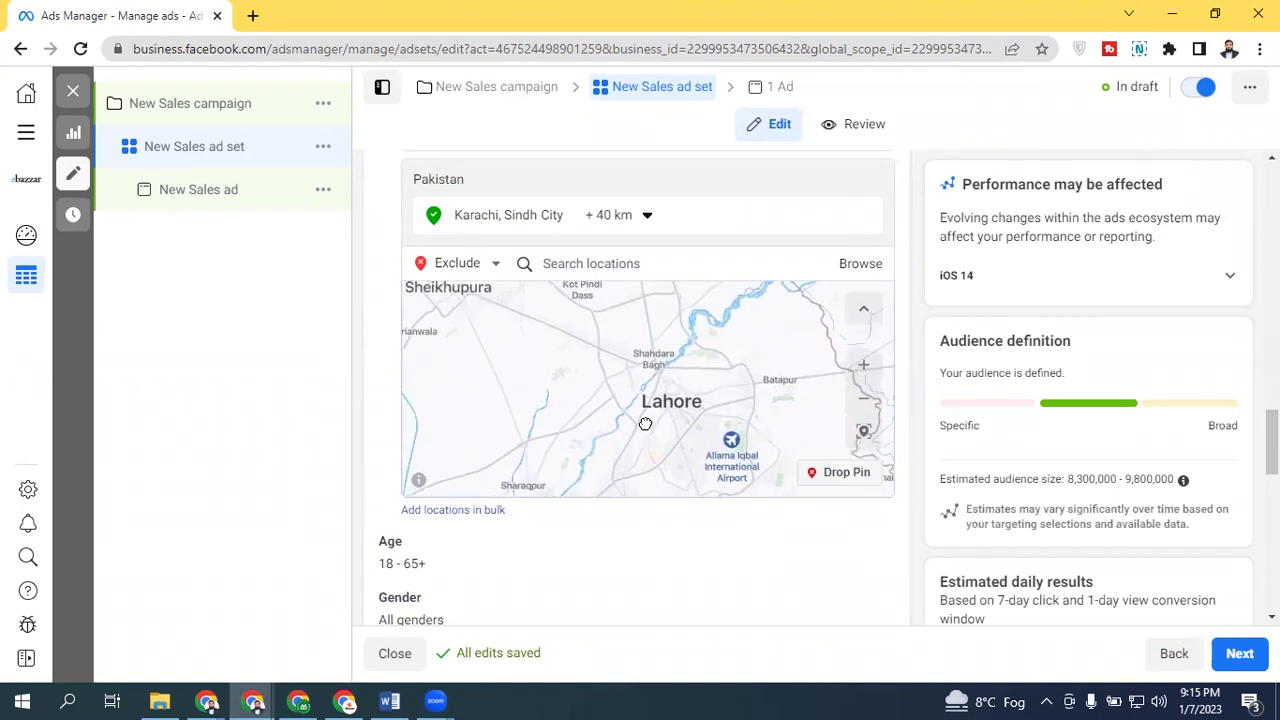
left_click(462, 263)
left_click(441, 293)
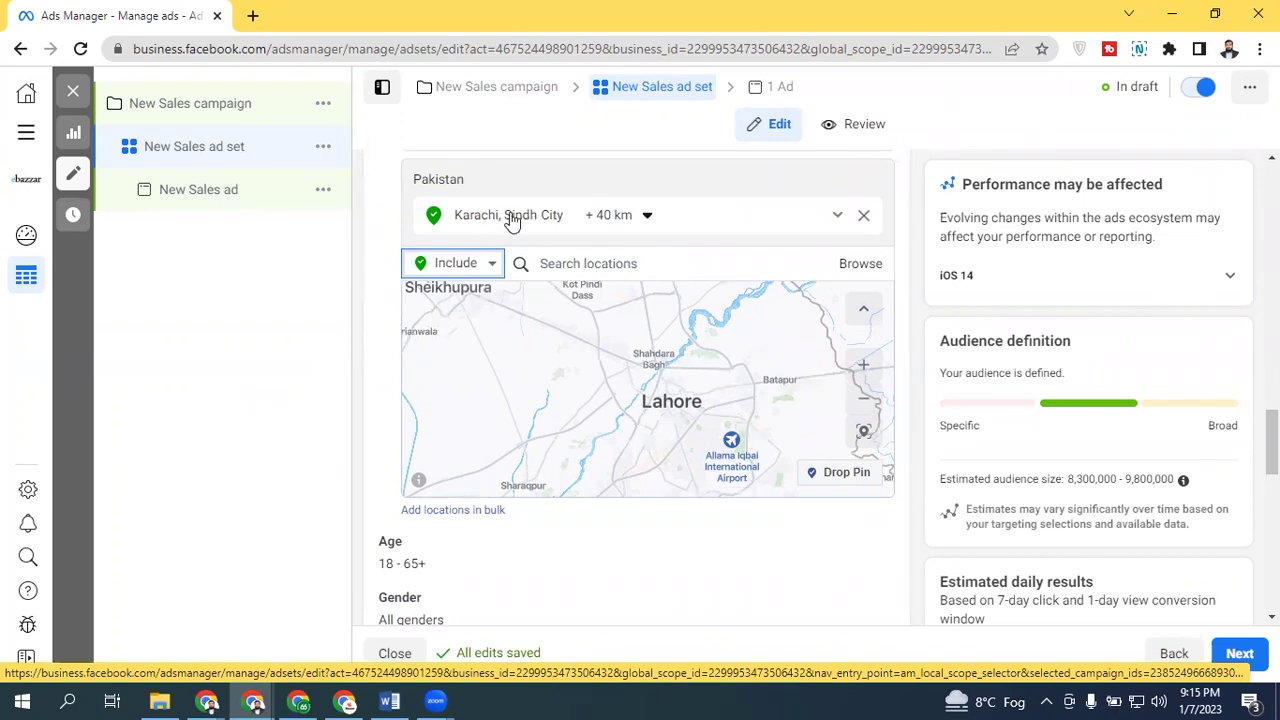
left_click(590, 260)
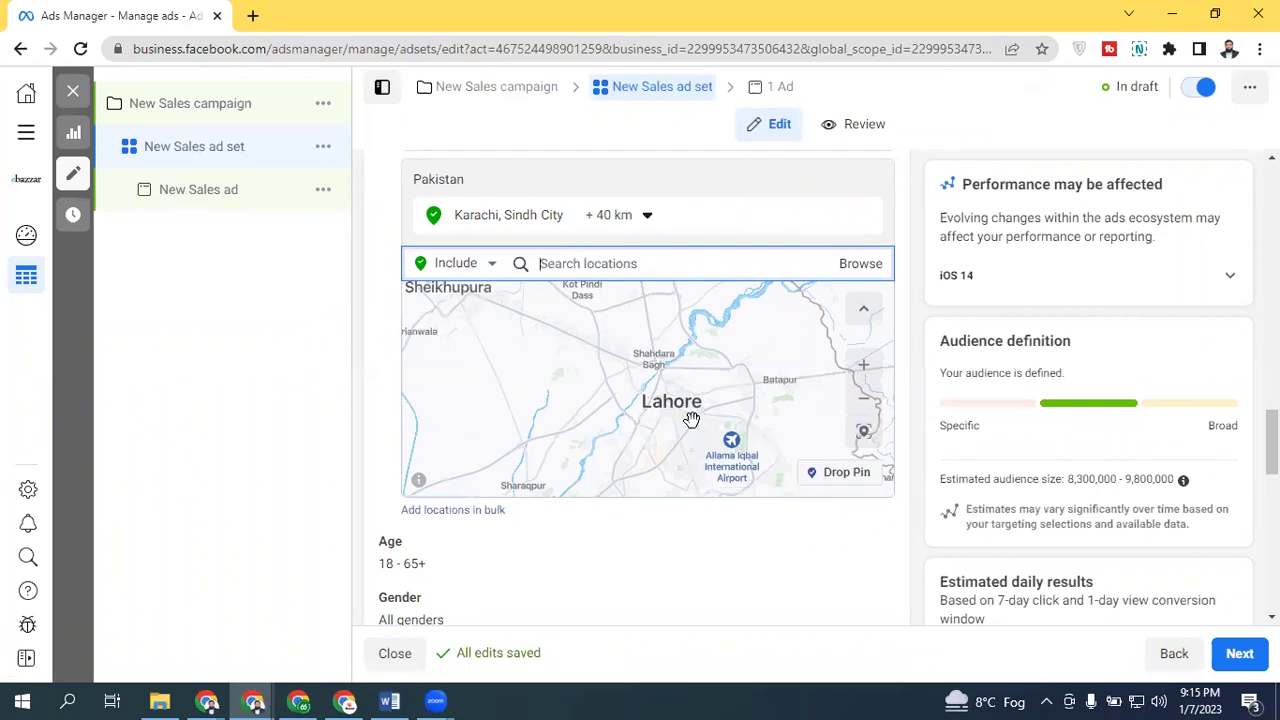
left_click(822, 483)
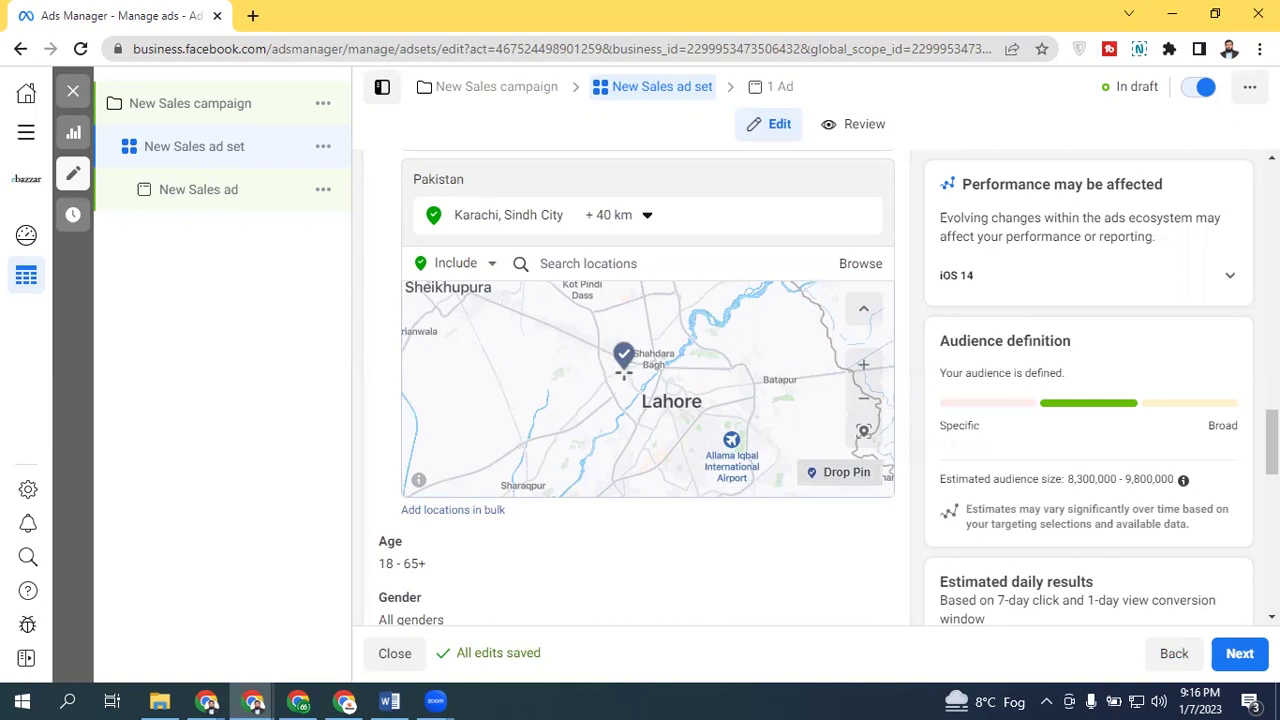
left_click(864, 366)
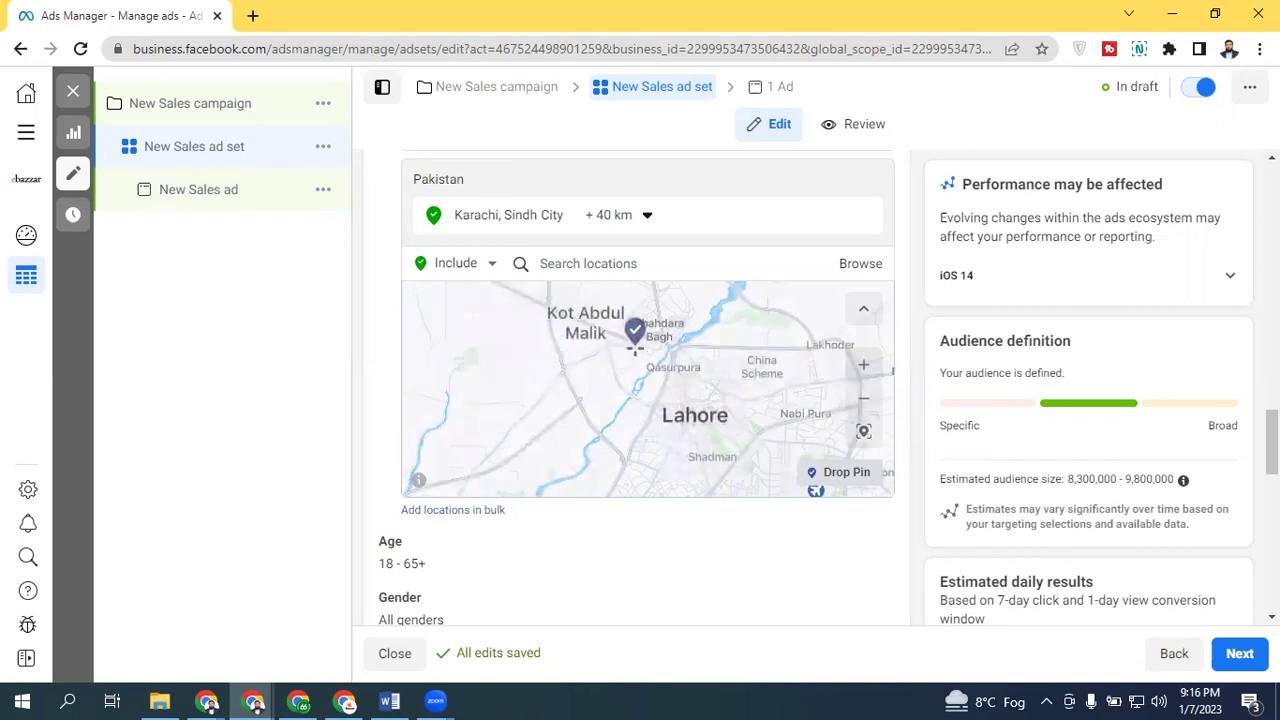
left_click(627, 345)
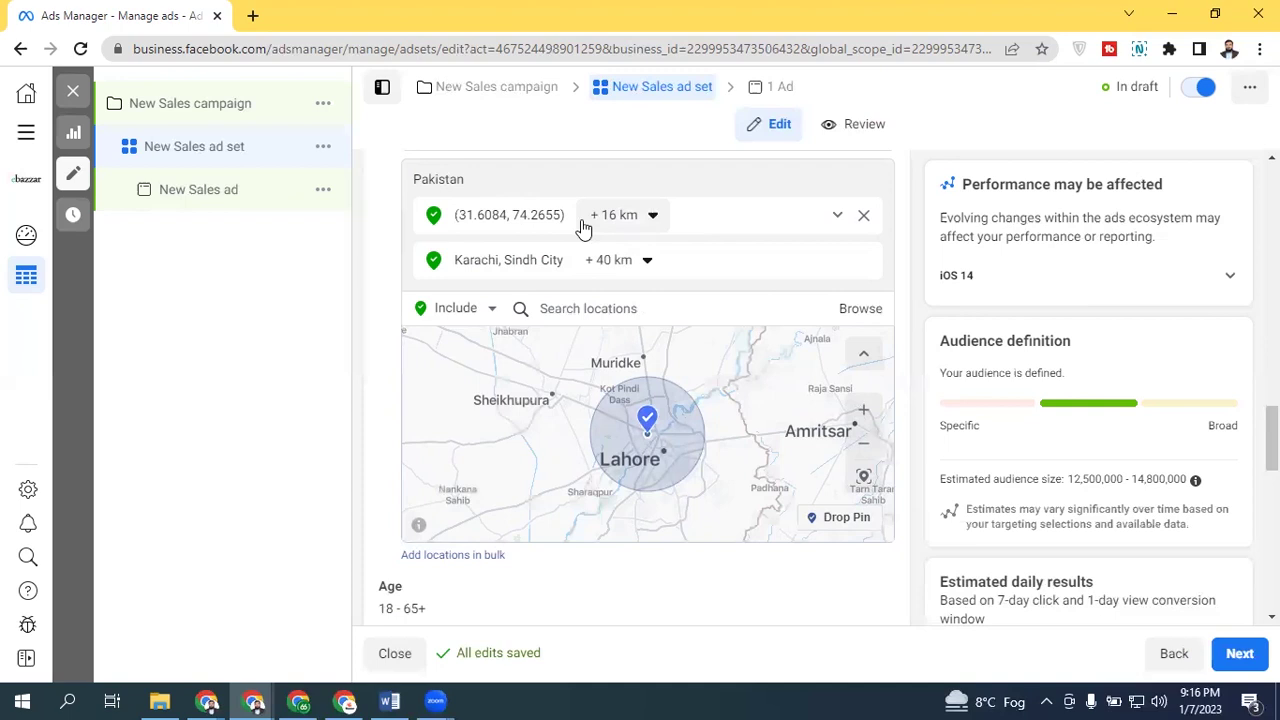
Step: Set the targeting radius around Karachi to 17 km
left_click(646, 259)
left_click_drag(631, 384, 603, 380)
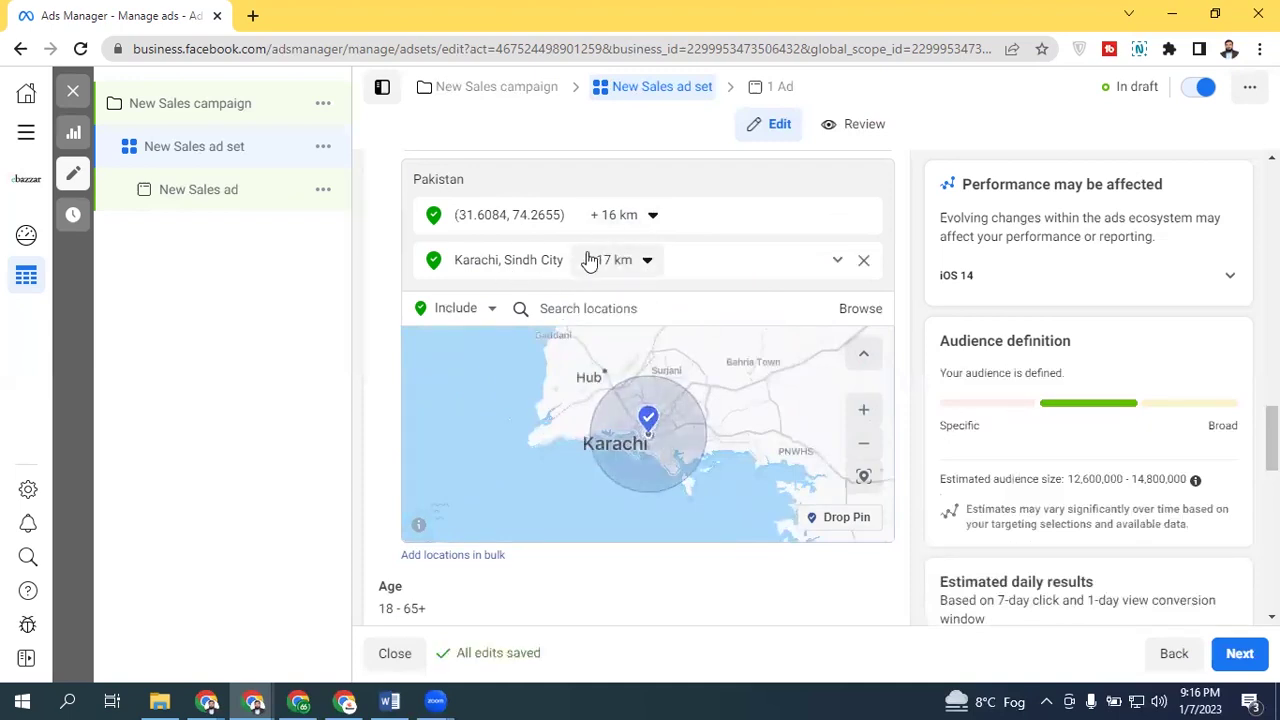
Step: Try a radius of 80 km and a radius of 1 km for the pinned location near Lahore
left_click(610, 222)
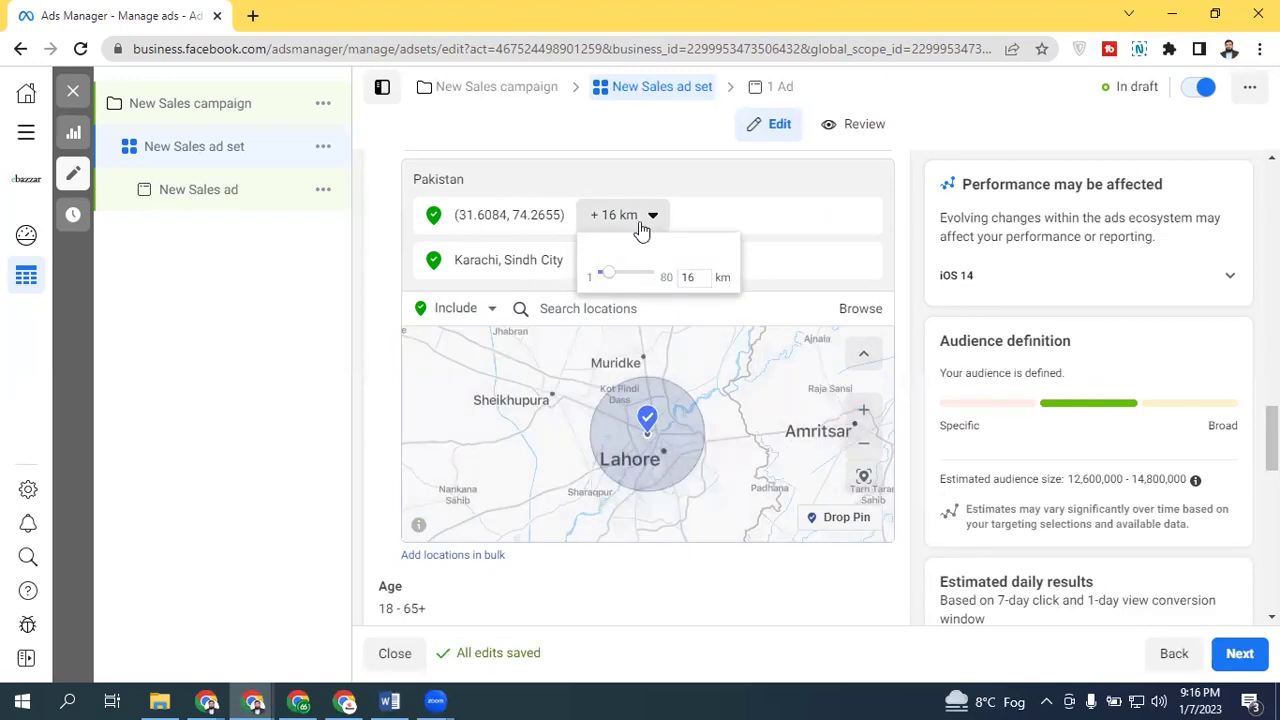
left_click_drag(606, 280, 666, 272)
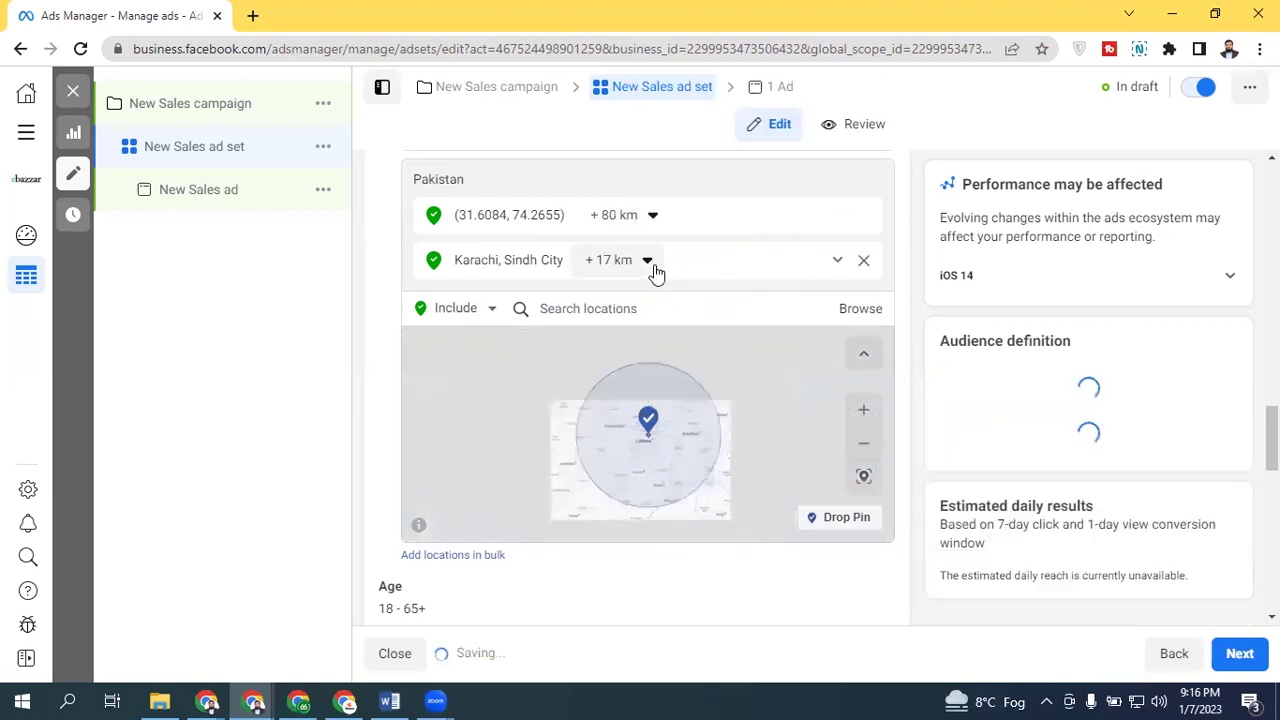
left_click(640, 216)
left_click_drag(658, 277, 569, 294)
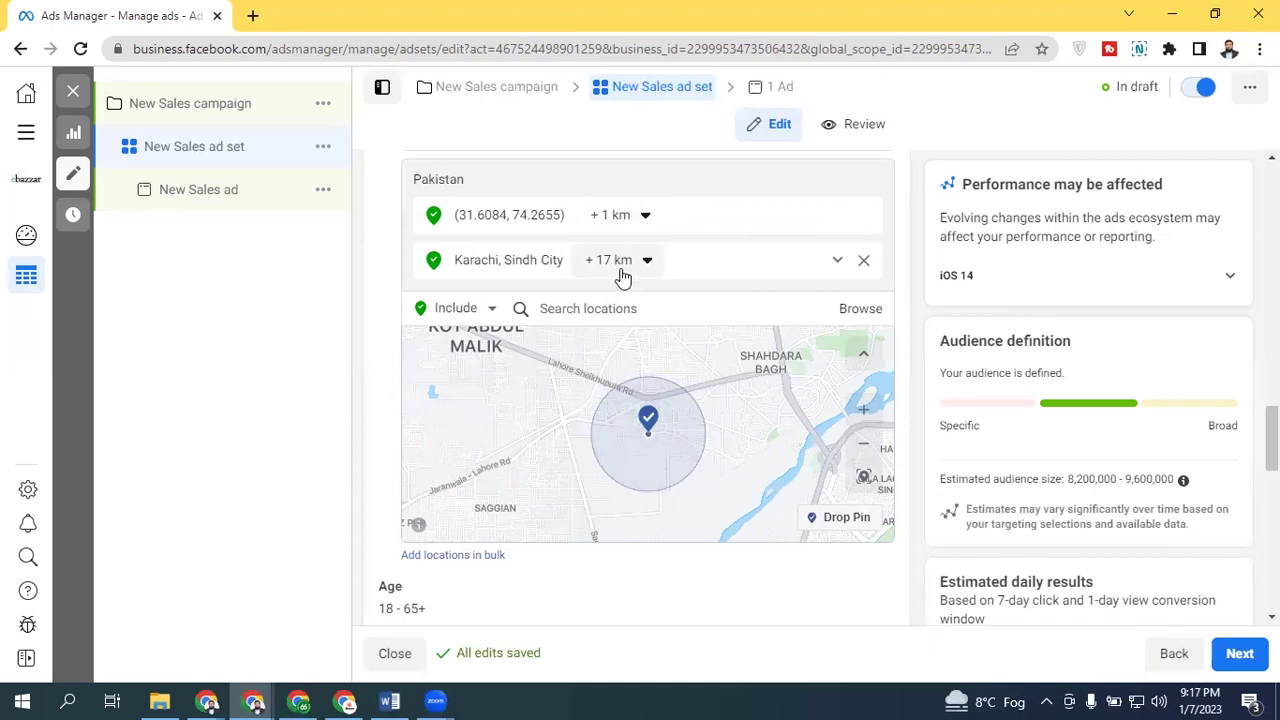
Step: Set the location mode to Exclude and start dropping an exclusion pin near the pinned Lahore location
left_click(491, 308)
left_click(459, 366)
left_click(848, 518)
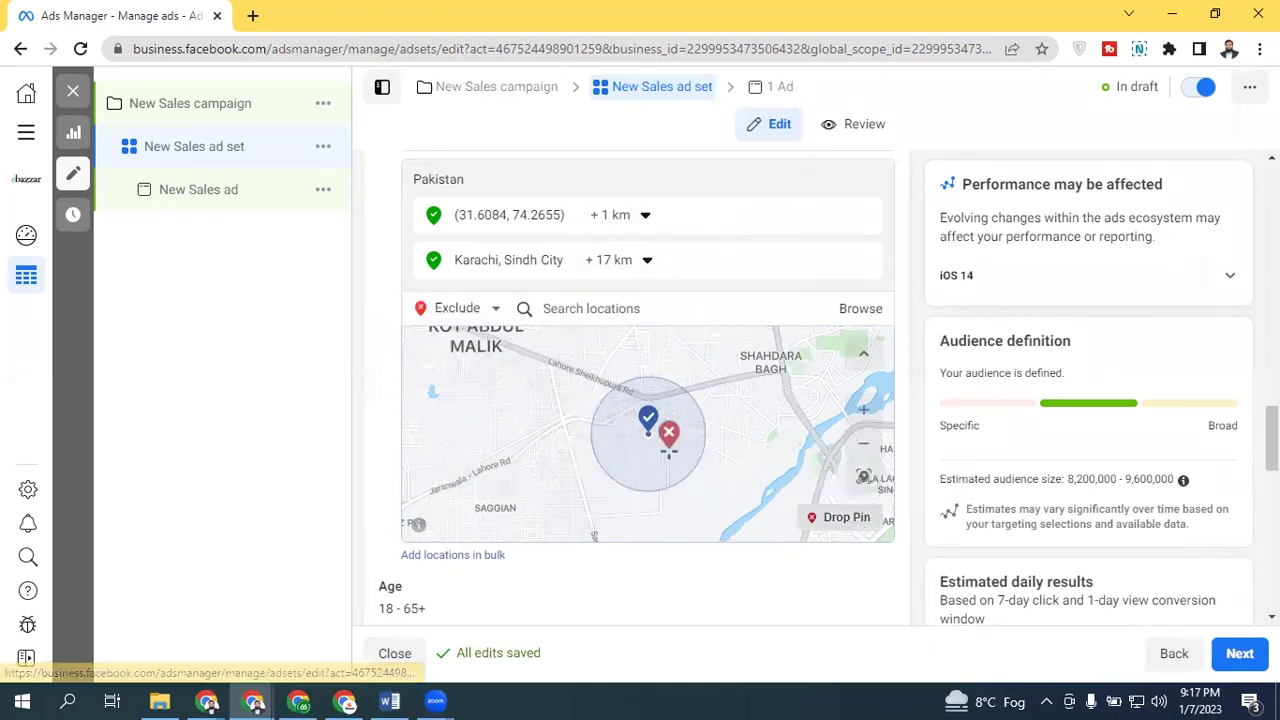
Step: Set the radius of the pinned location near Lahore to 12 km
left_click(625, 220)
type("8")
key("BackSpace")
type("9")
left_click_drag(611, 270, 612, 270)
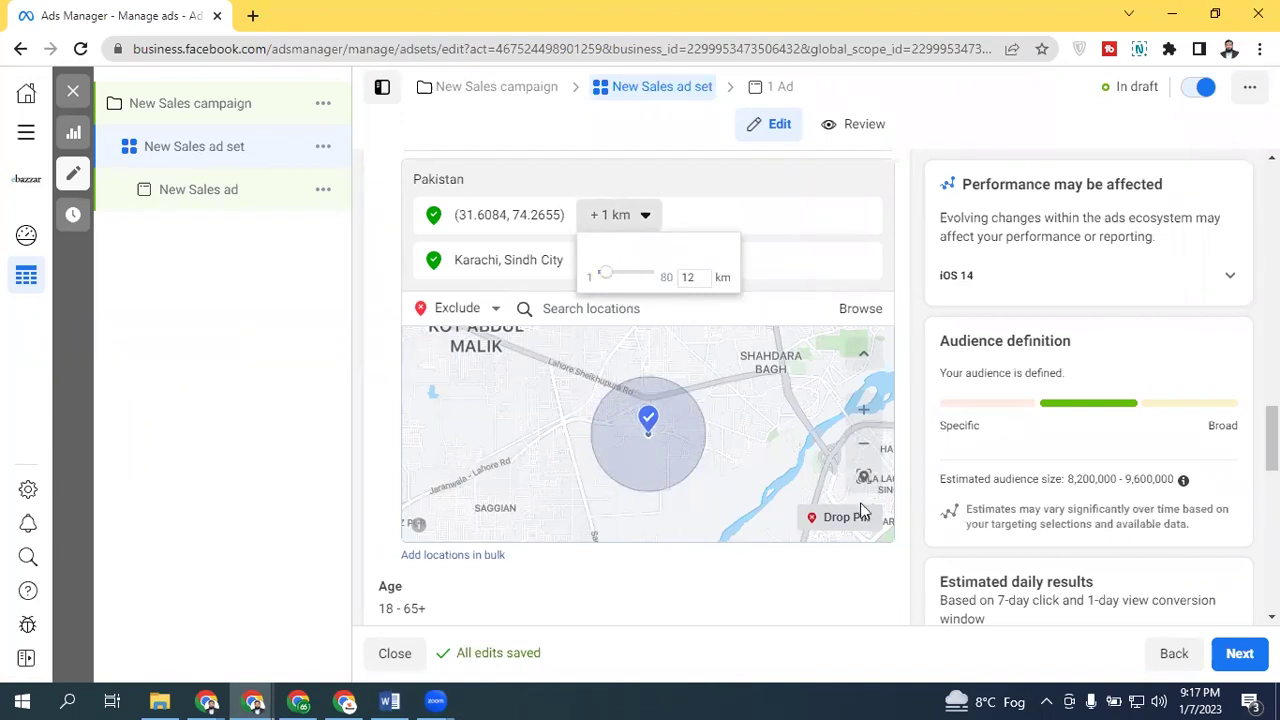
Step: Drop an exclusion pin northwest of Lahore near Kot Abdul Malik and set its radius to 1 km
left_click(863, 512)
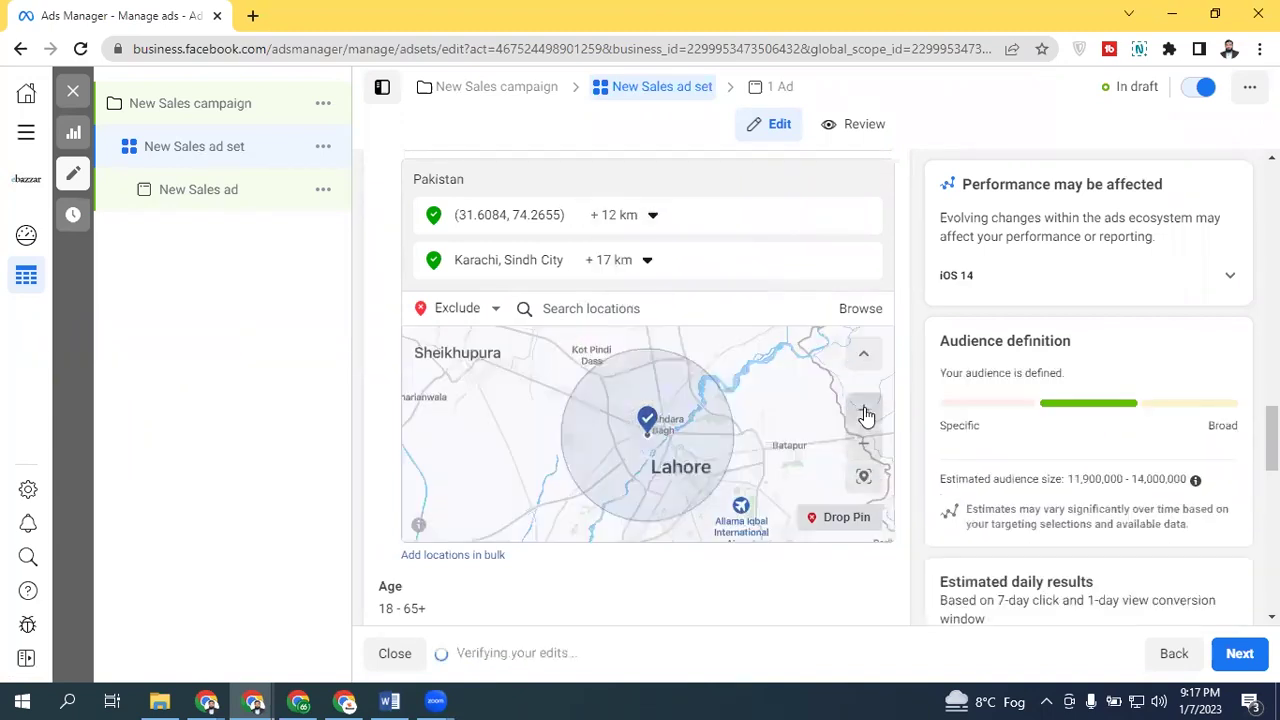
left_click(864, 412)
left_click(864, 412)
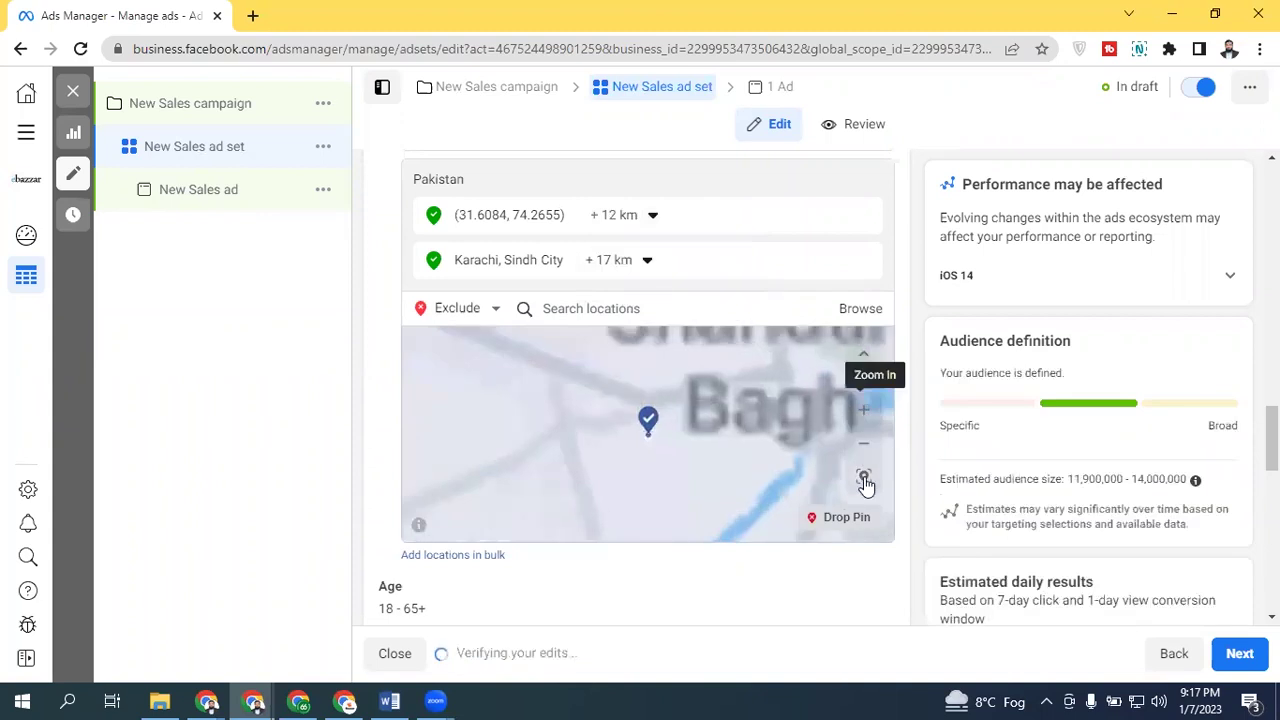
left_click(832, 527)
left_click(486, 394)
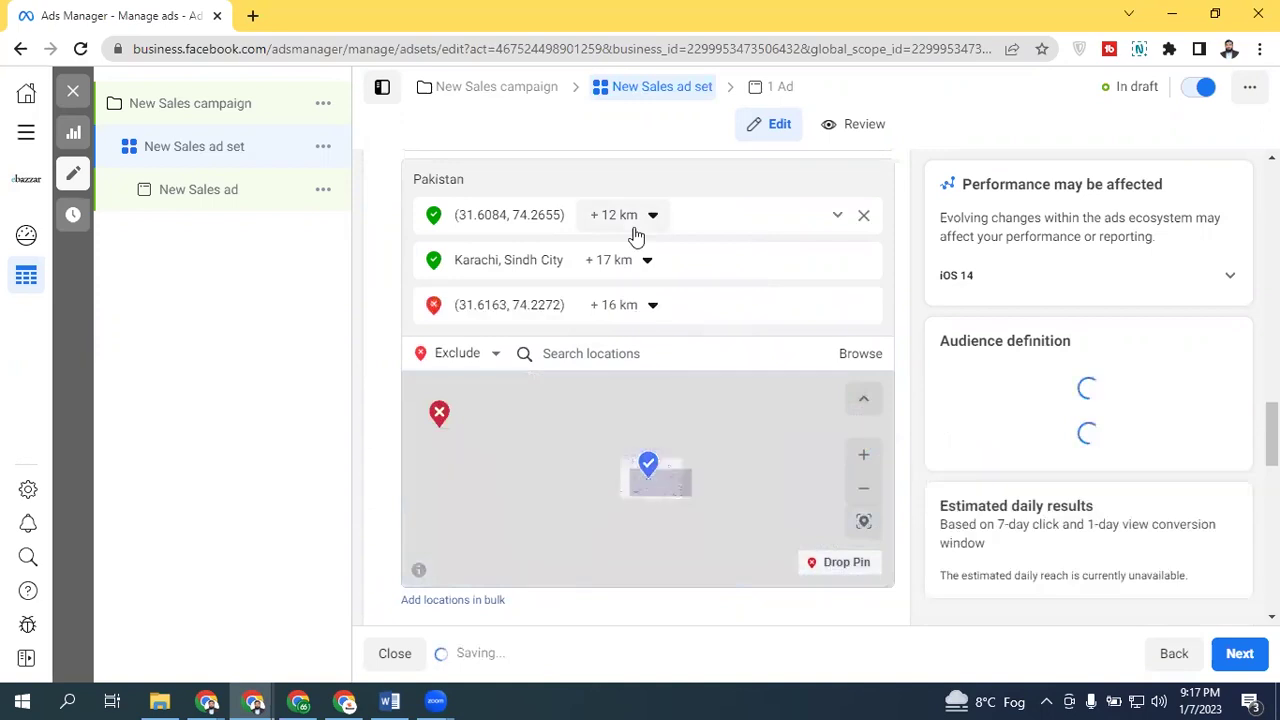
left_click(628, 305)
left_click_drag(612, 365, 597, 366)
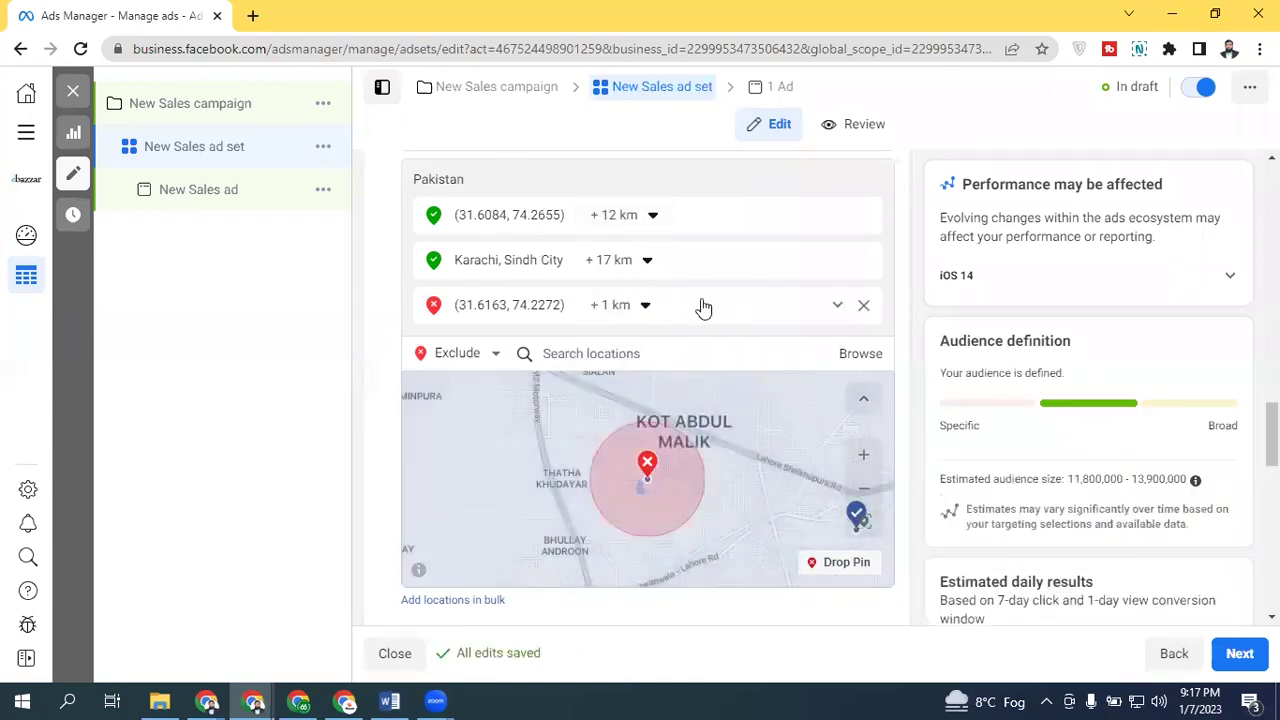
Step: Remove Karachi and the excluded pin near Kot Abdul Malik from the audience locations
left_click(863, 261)
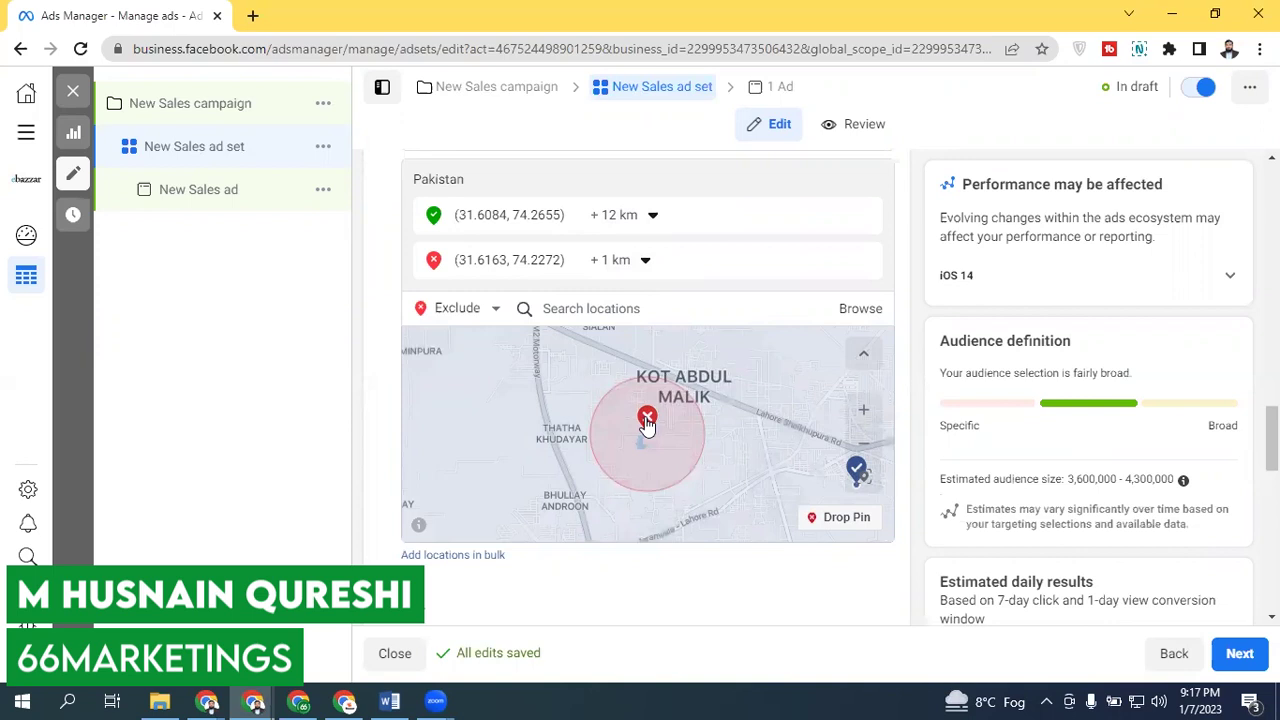
left_click(863, 265)
Step: Set the location mode to Include and add the country Pakistan in place of the pinned Lahore location
left_click(632, 262)
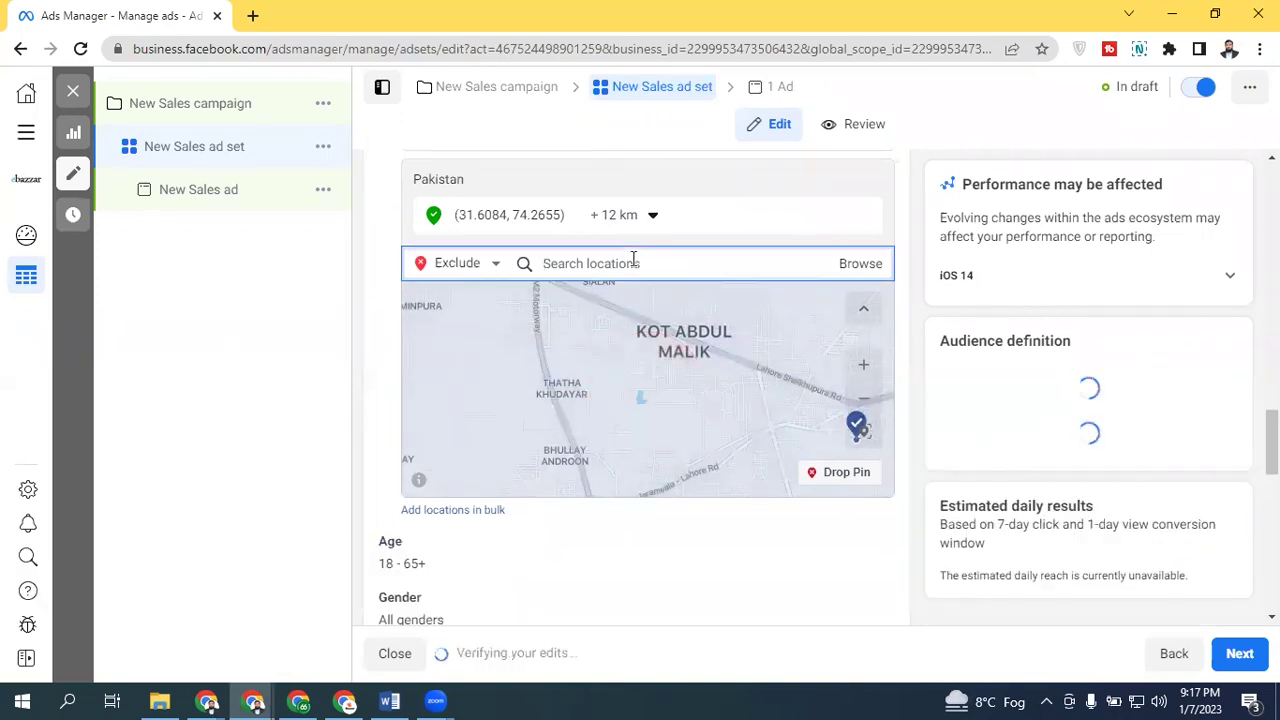
type("p")
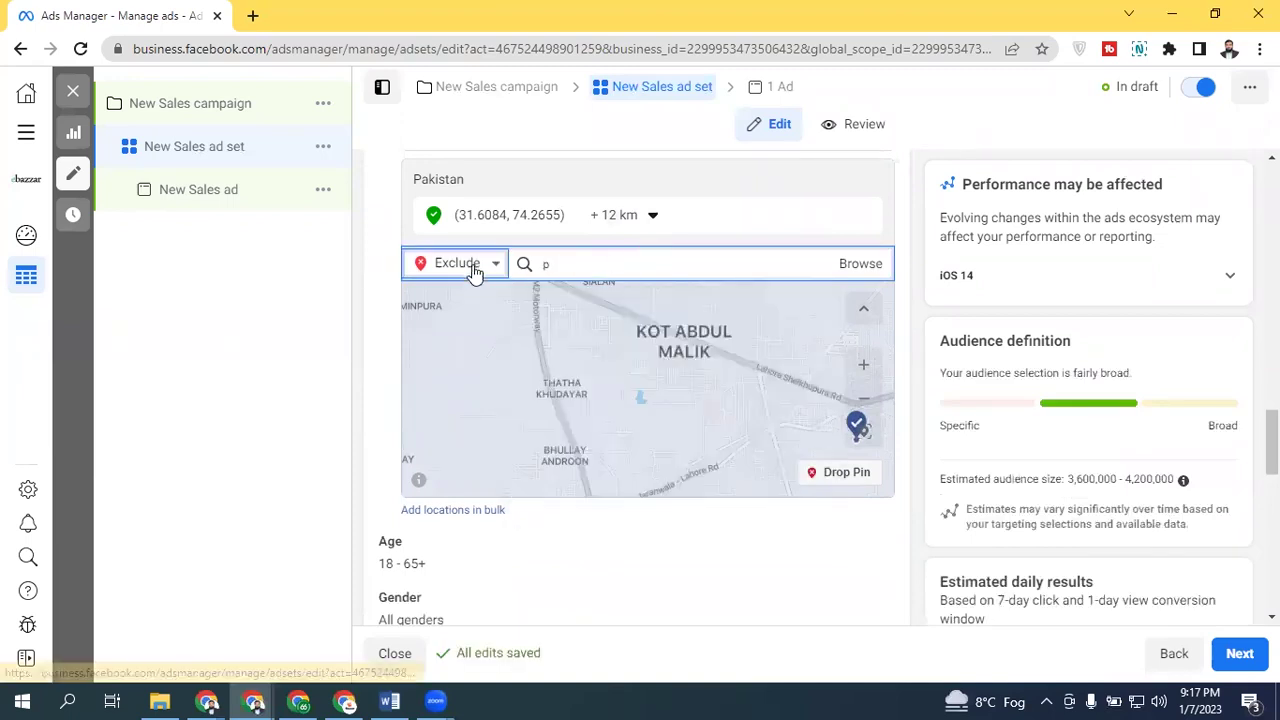
left_click(474, 272)
left_click(600, 272)
left_click(452, 272)
left_click(460, 289)
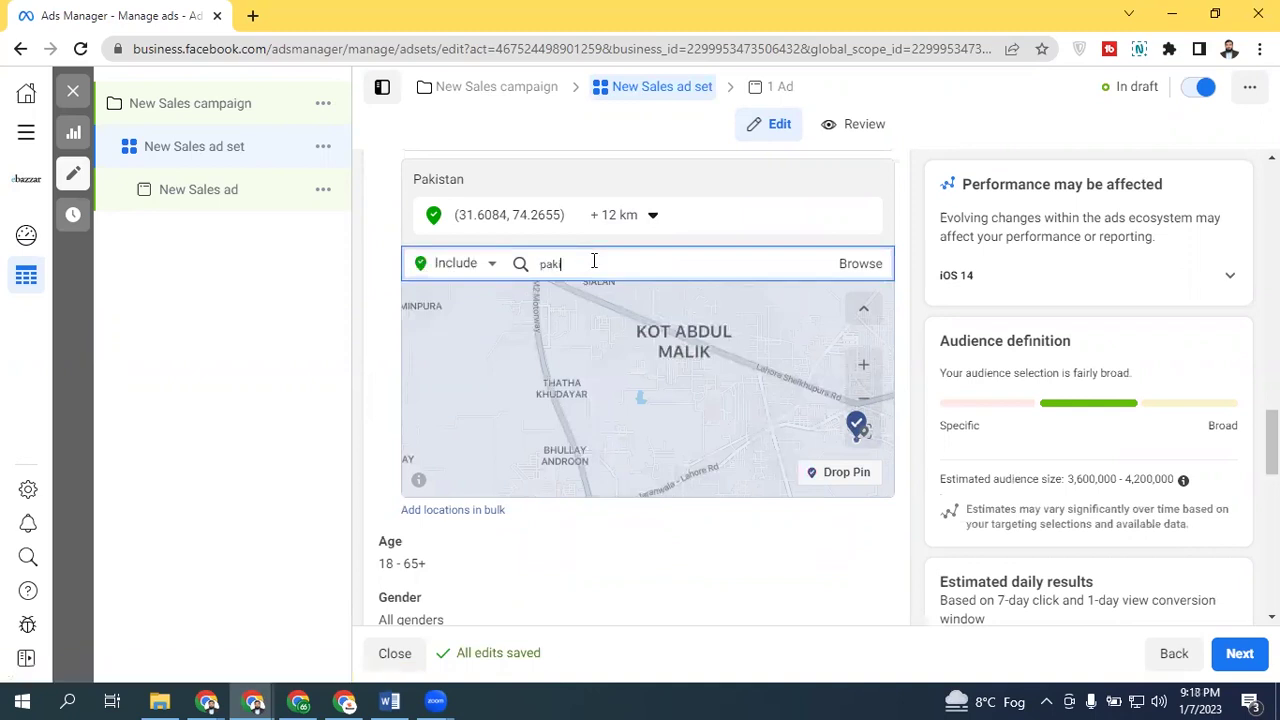
type("stan")
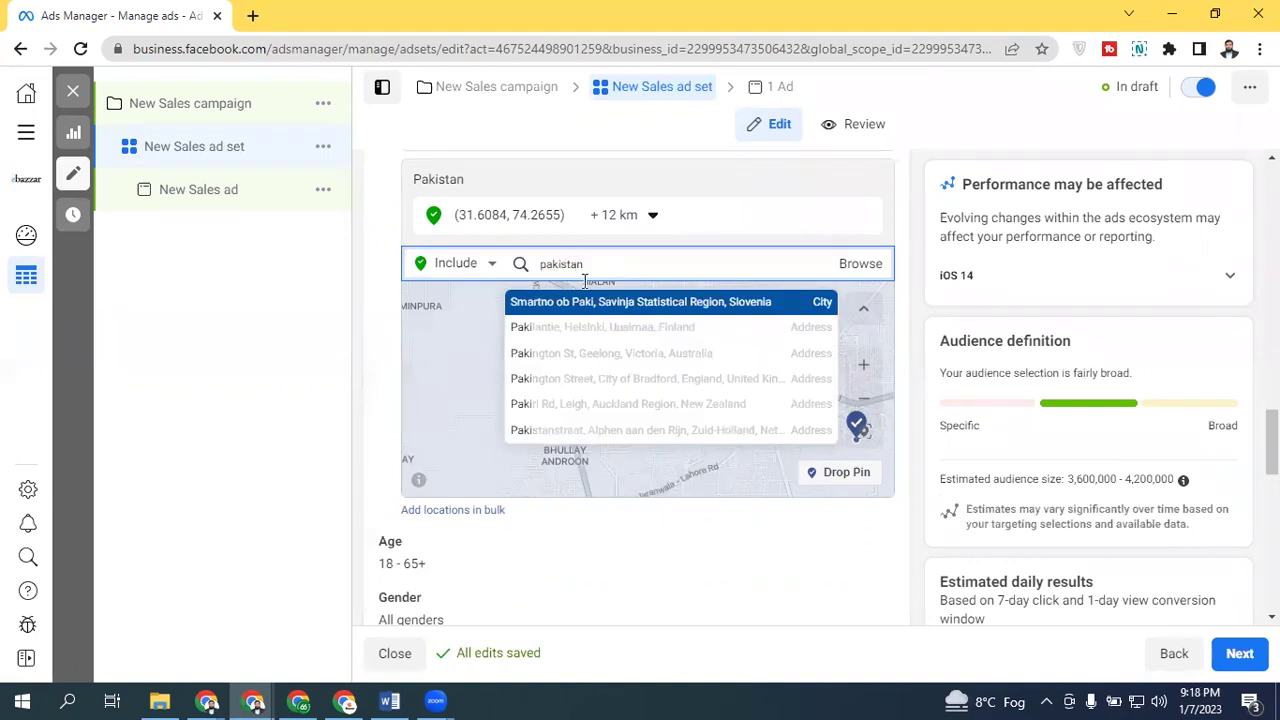
left_click(588, 303)
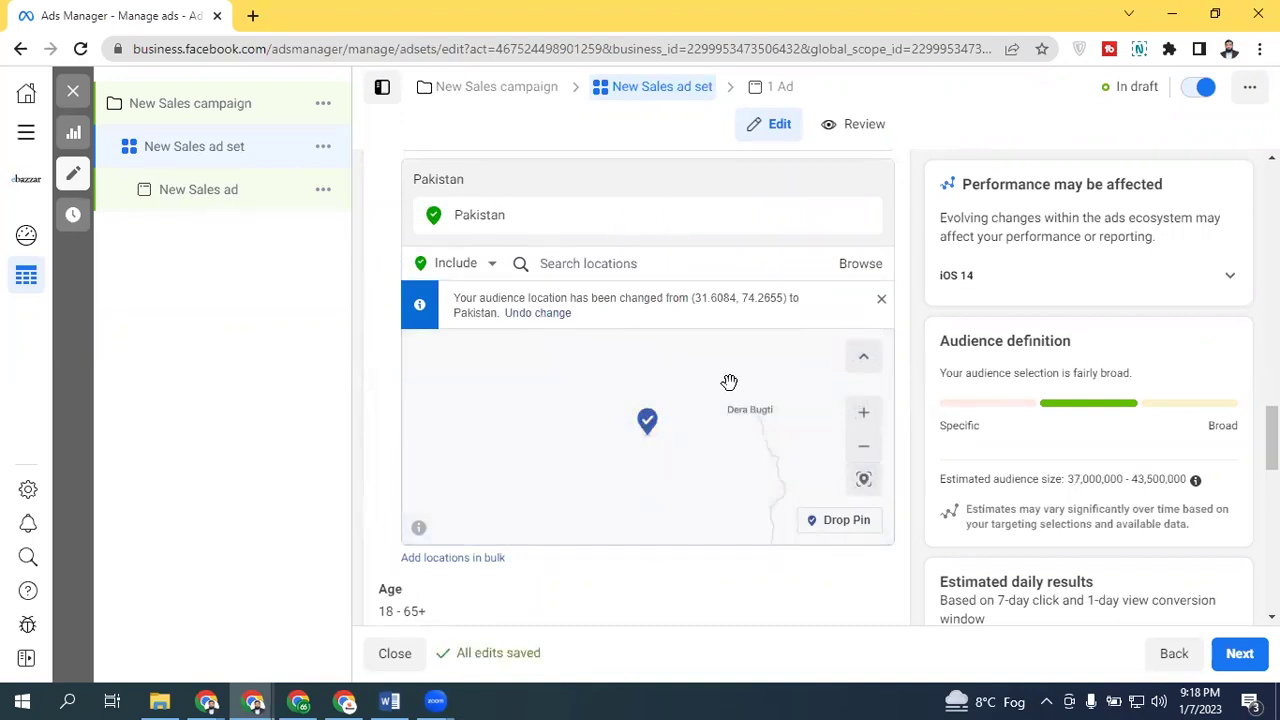
Step: Dismiss the location change notice and look at the location categories offered for browsing
left_click(860, 449)
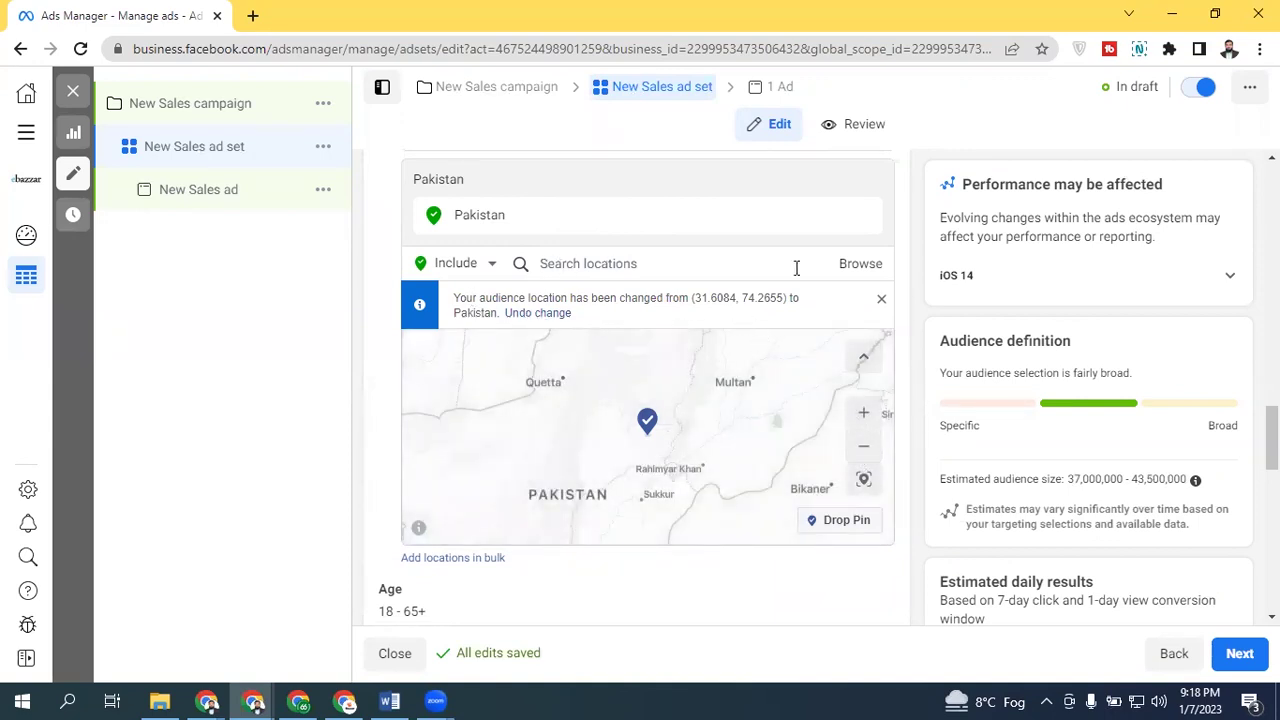
left_click(881, 298)
left_click(868, 268)
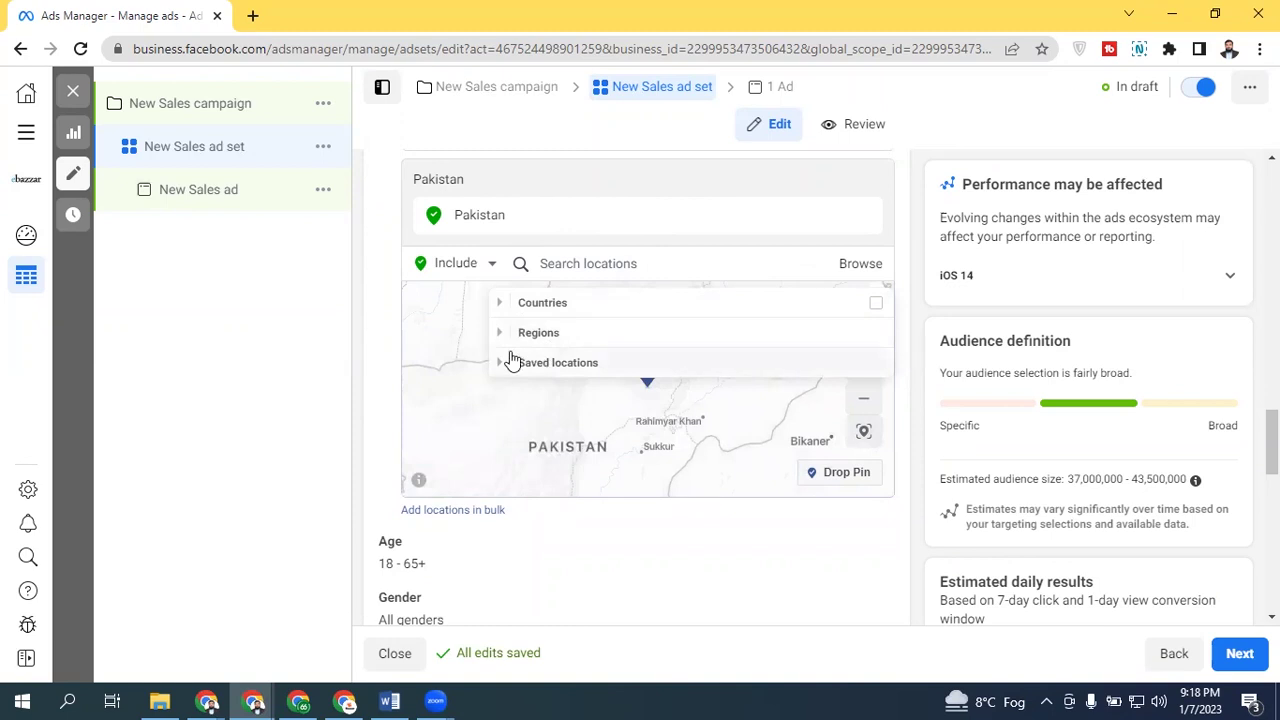
left_click(363, 388)
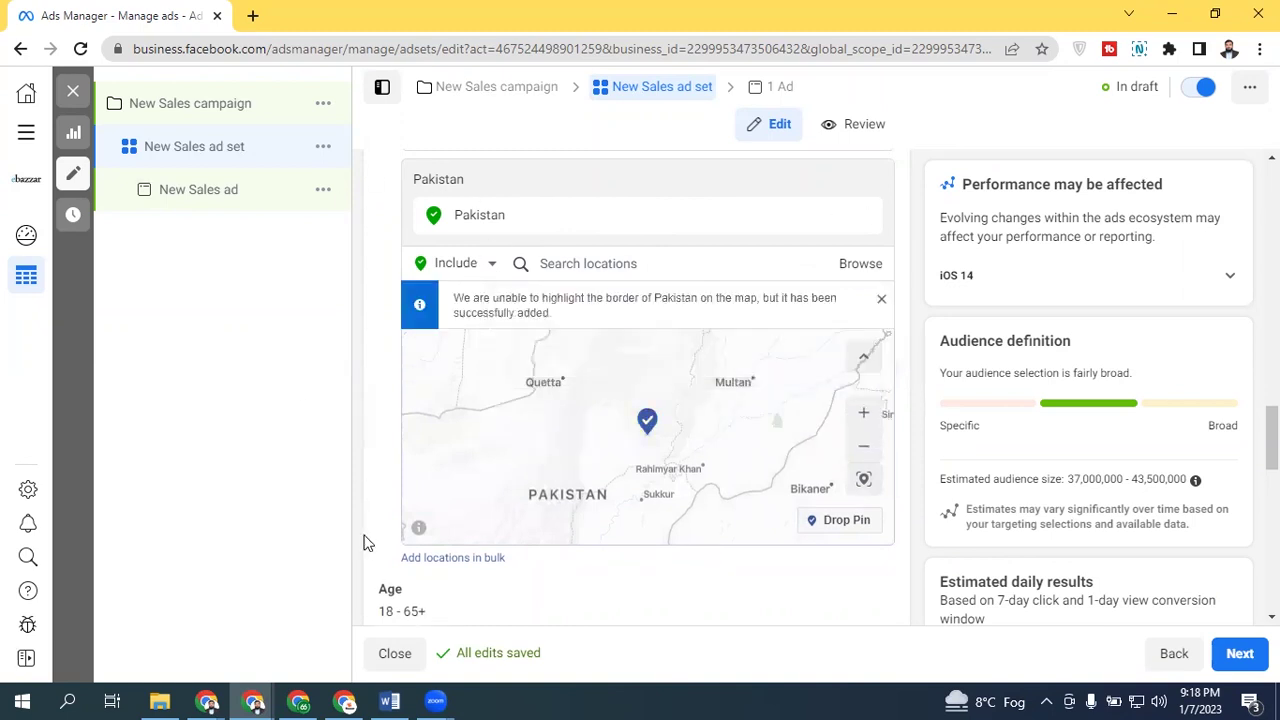
Step: Examine the location types for adding locations in bulk, choose Countries, and close the dialog without adding any
left_click(459, 560)
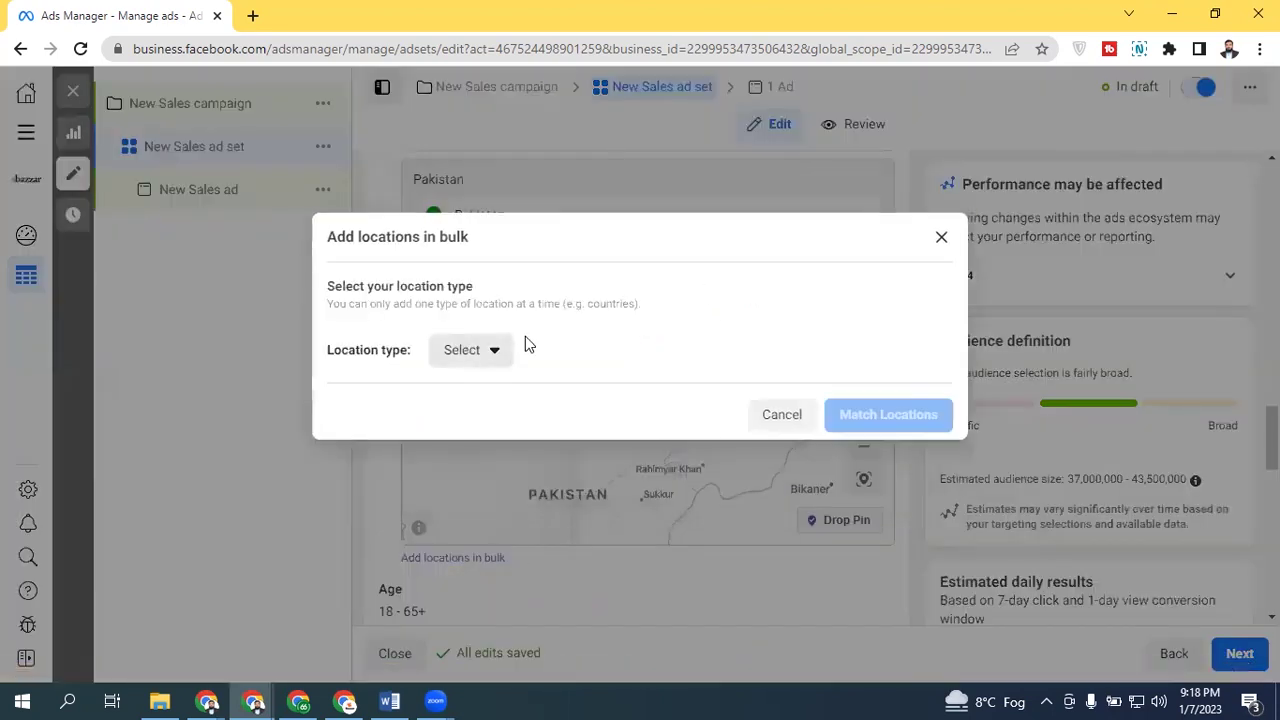
left_click(485, 352)
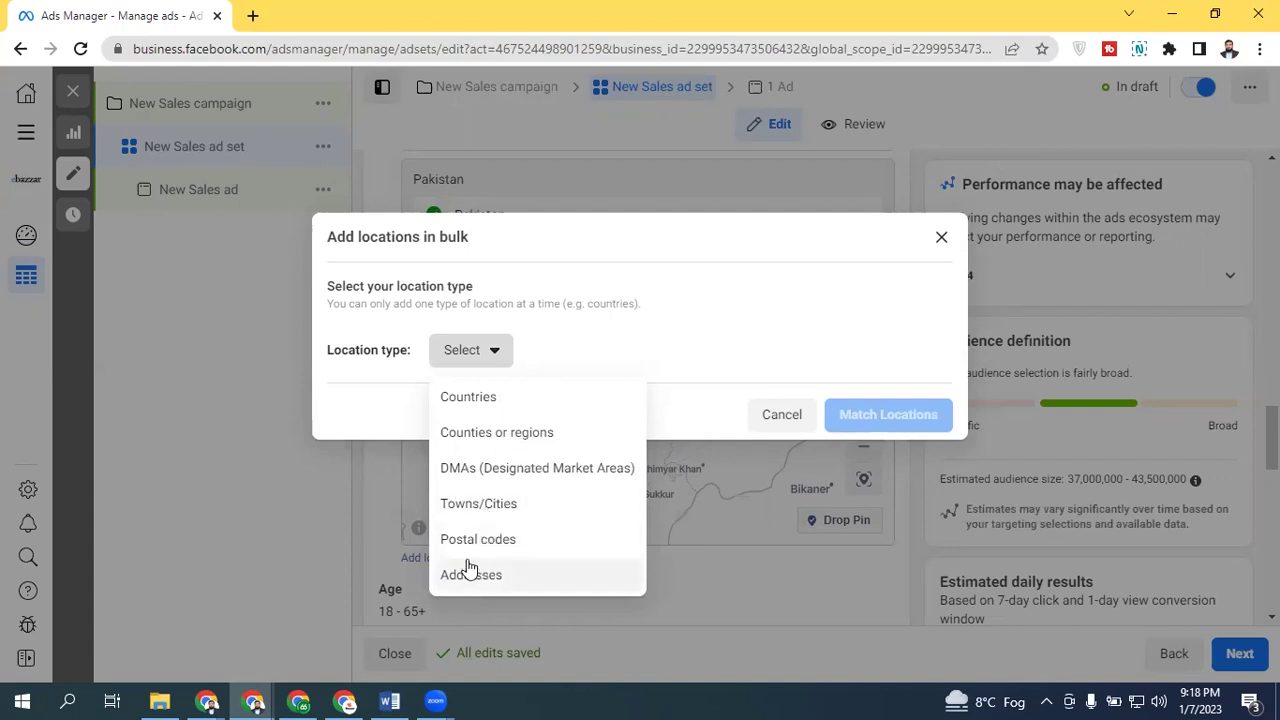
left_click(500, 392)
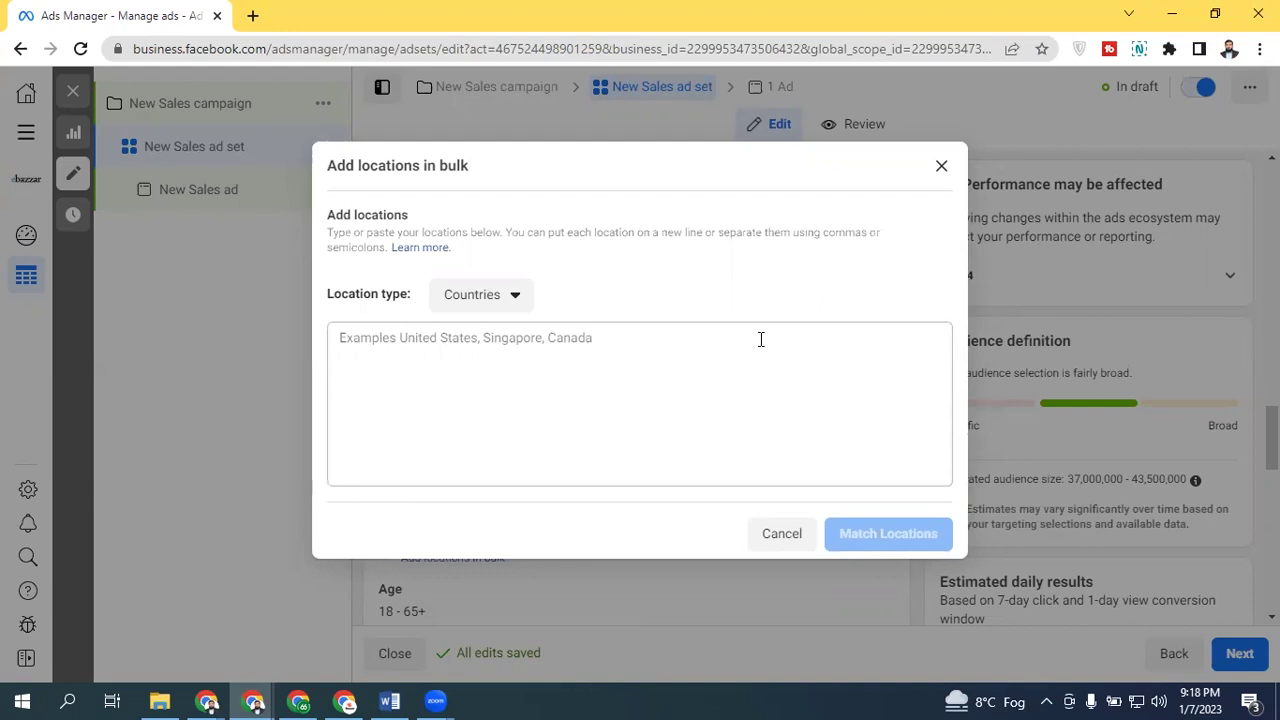
left_click(941, 165)
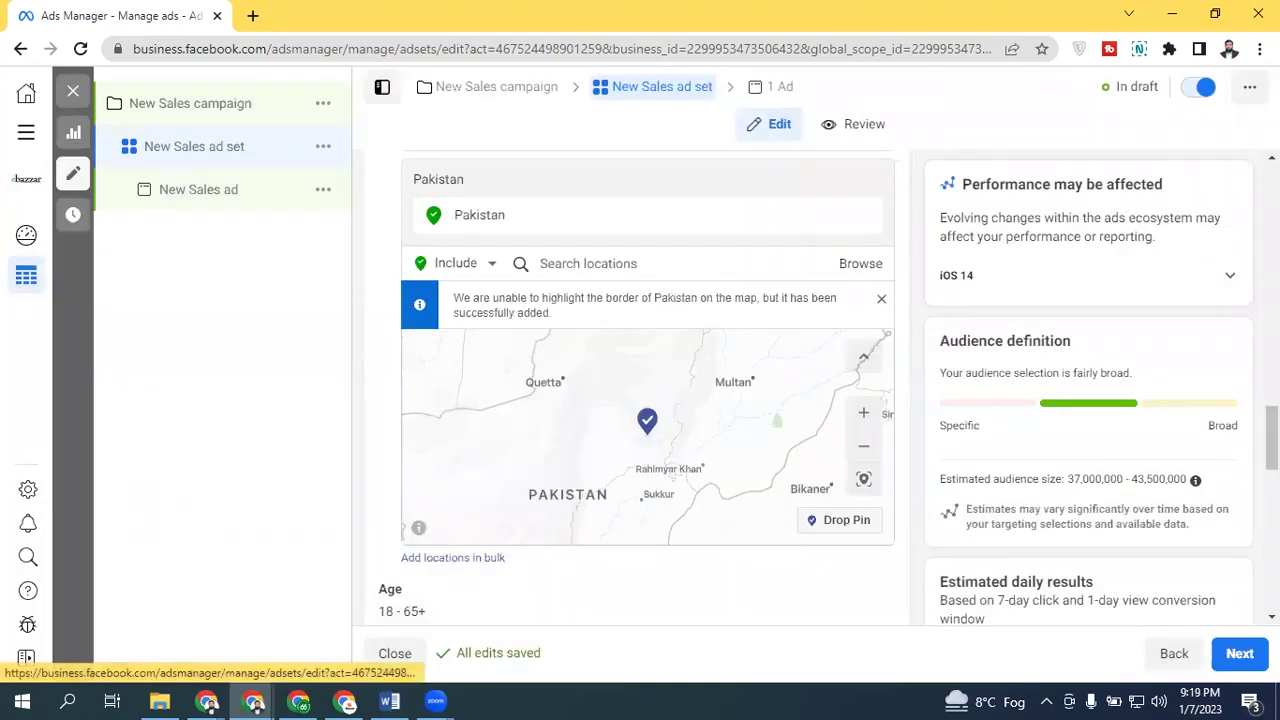
Step: Open the audience age range for editing and examine the minimum and maximum age options
scroll(879, 290, "up", 2)
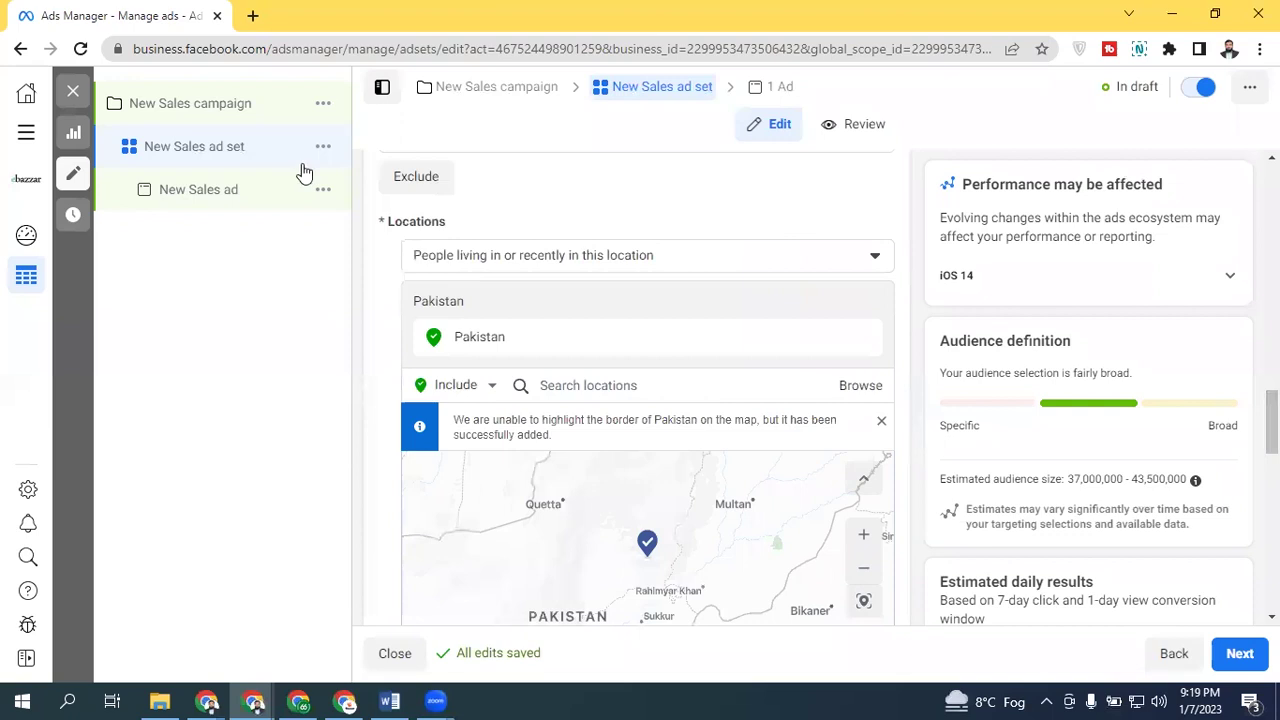
scroll(636, 388, "down", 5)
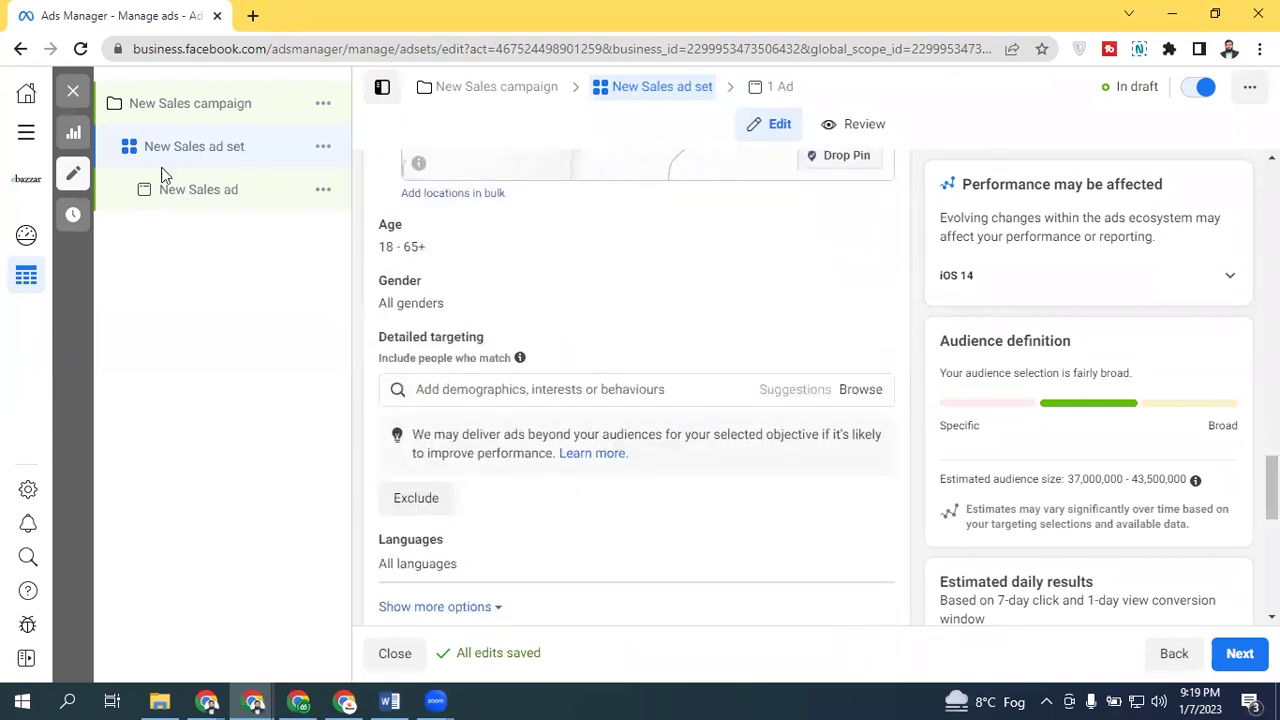
left_click(872, 226)
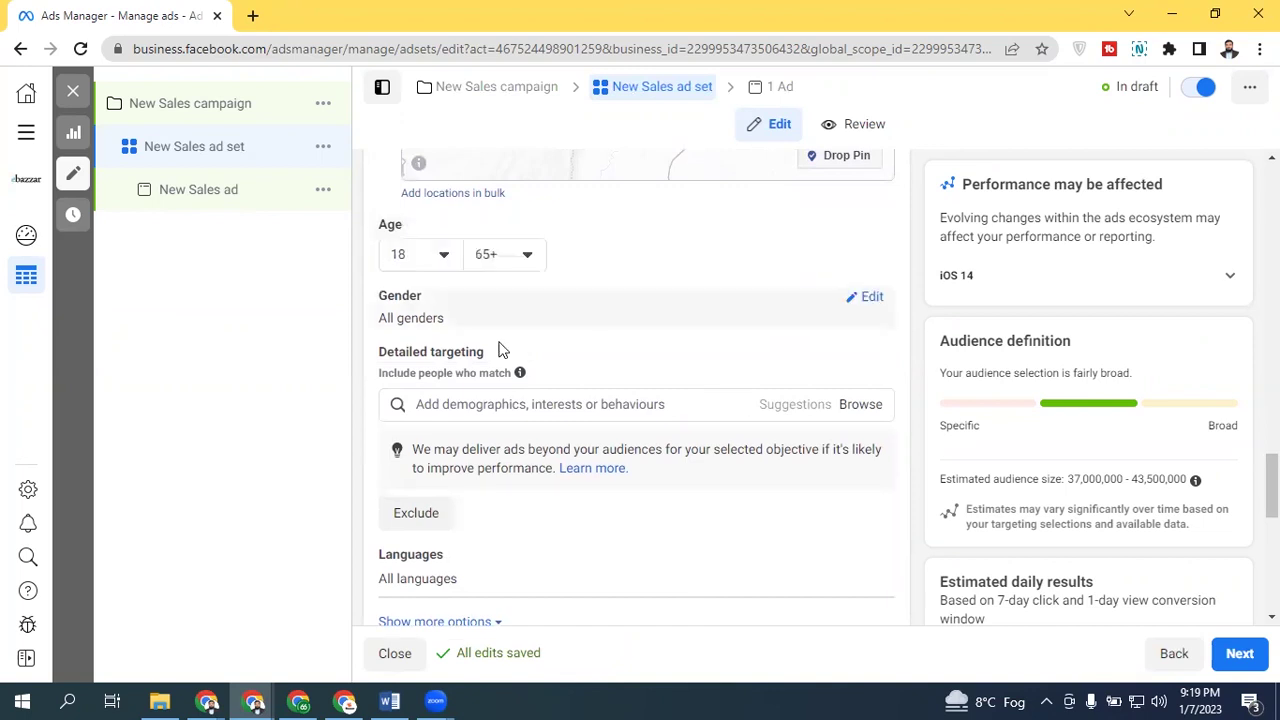
left_click(431, 257)
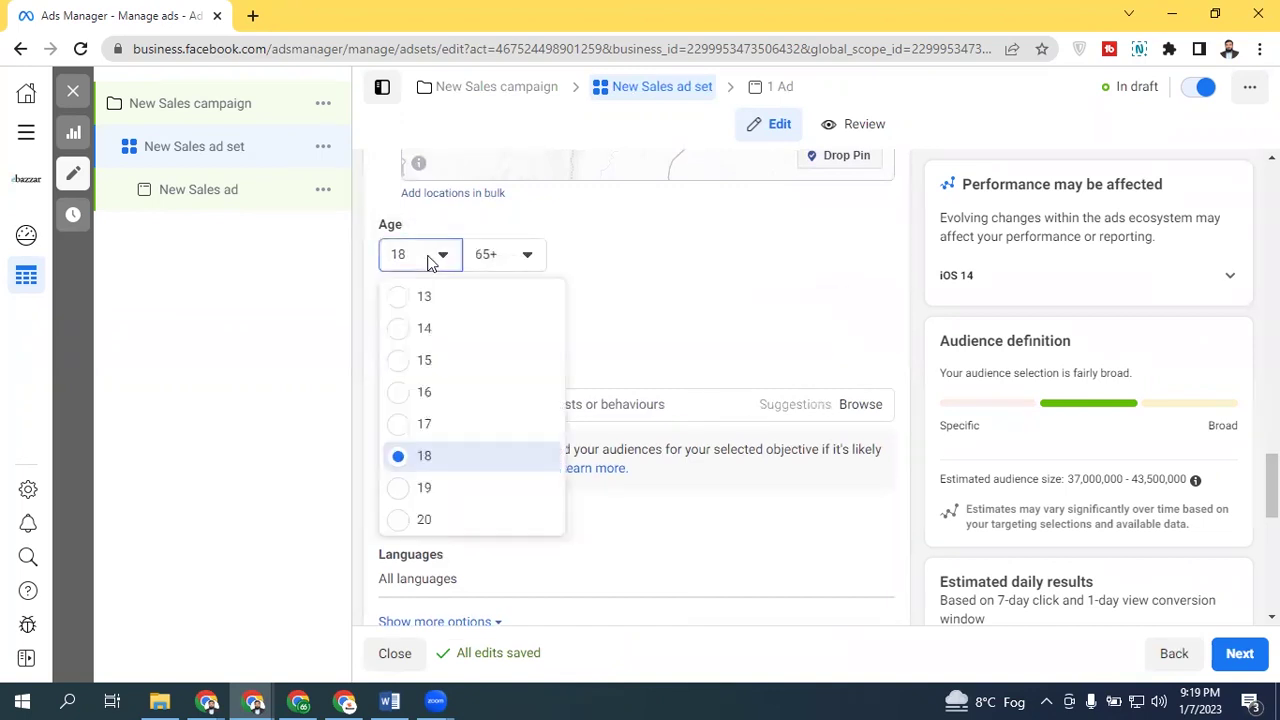
left_click(526, 254)
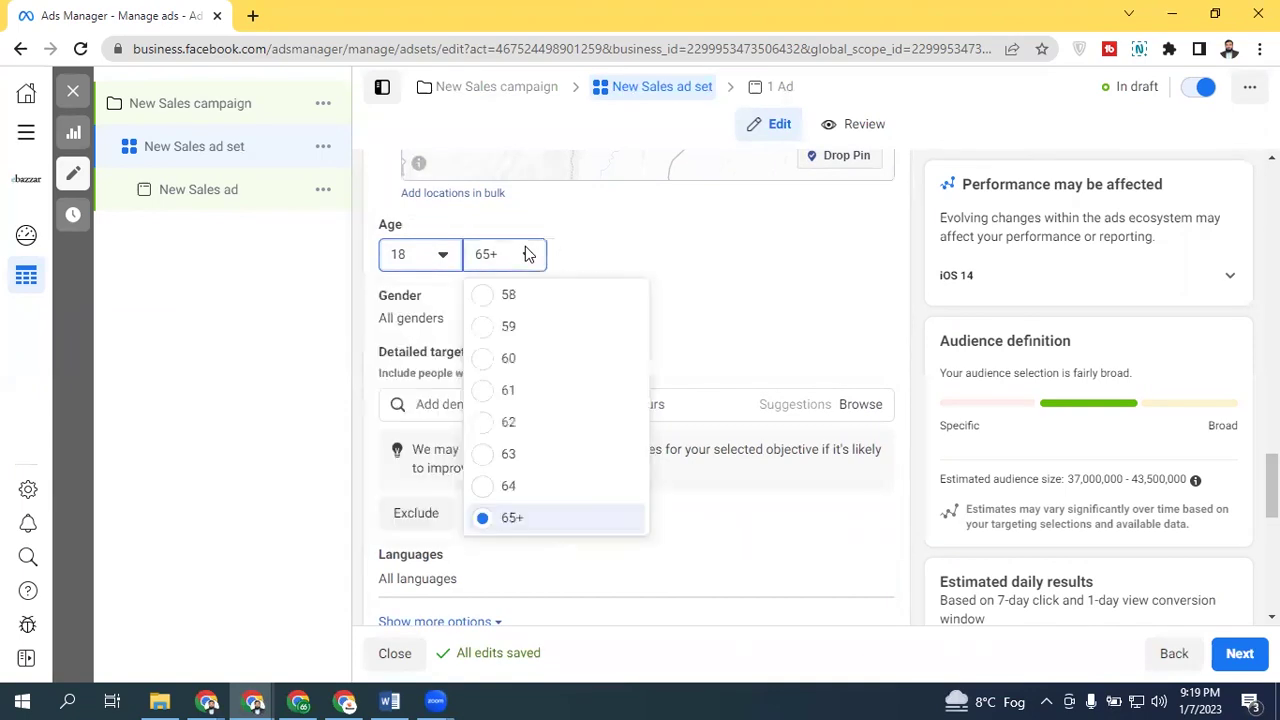
left_click(624, 245)
left_click(437, 258)
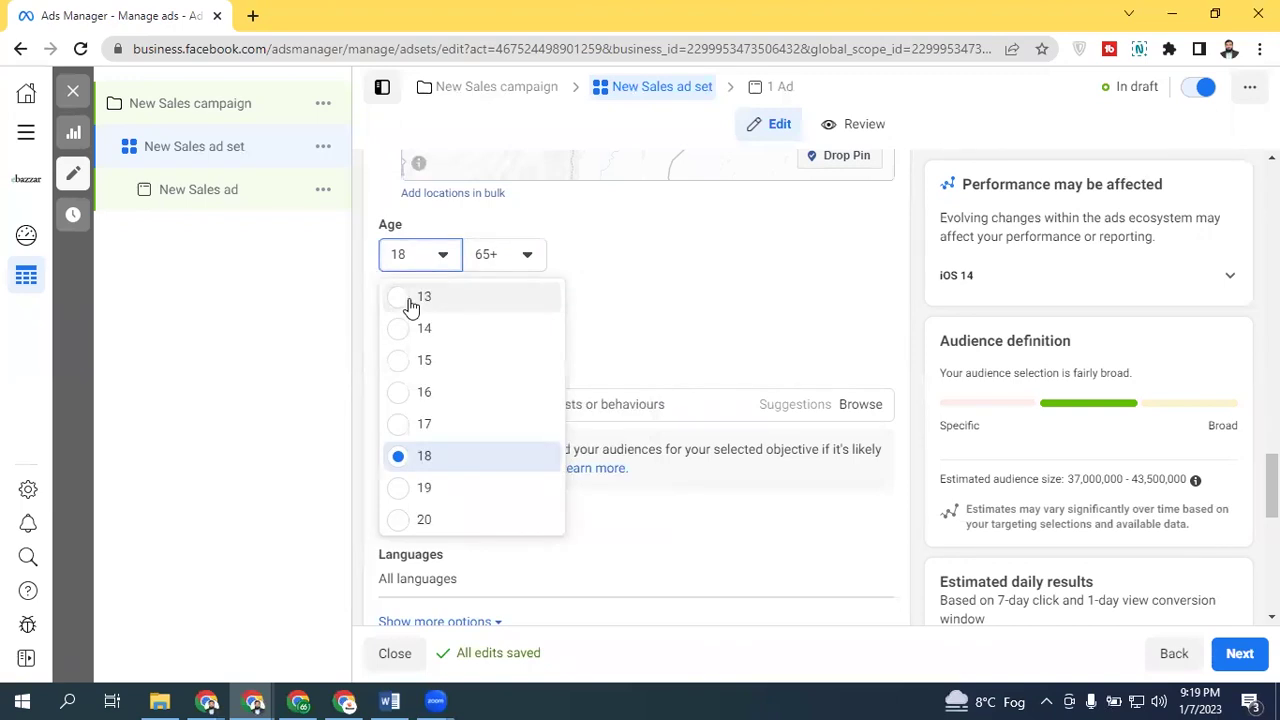
left_click(529, 254)
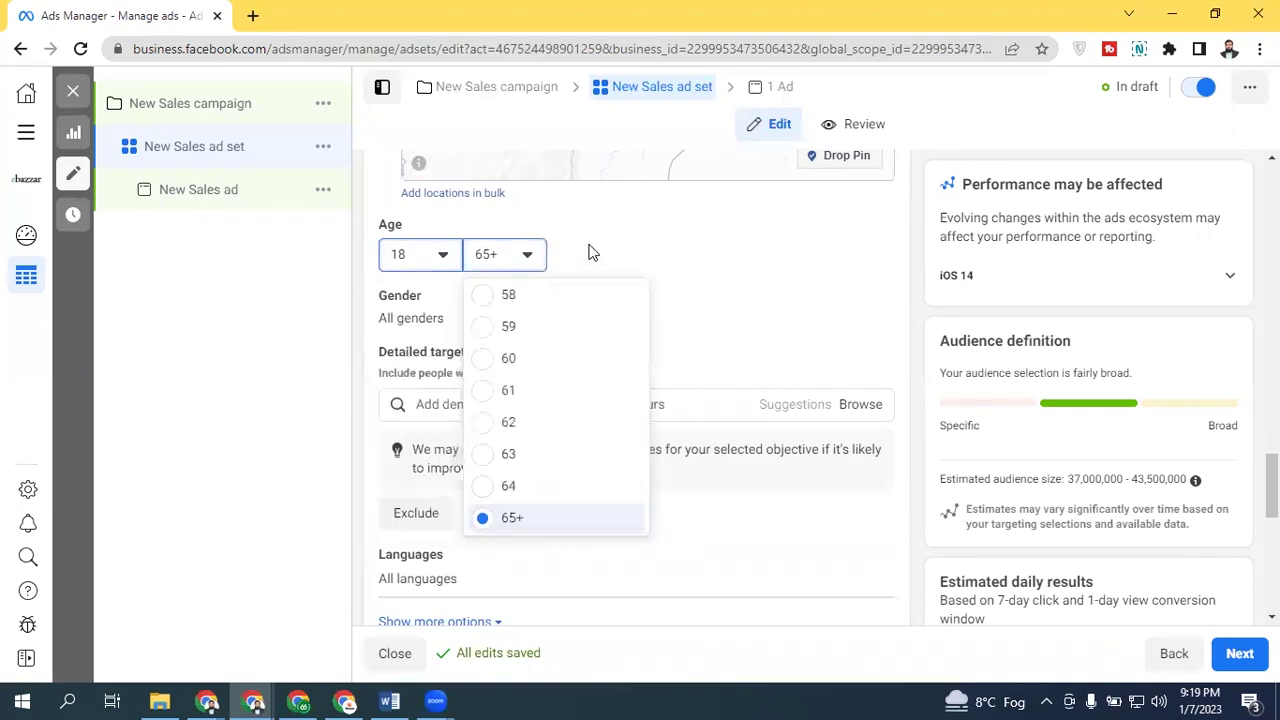
Step: Try a minimum audience age of 13 and set it back to 18
left_click(445, 255)
left_click(420, 256)
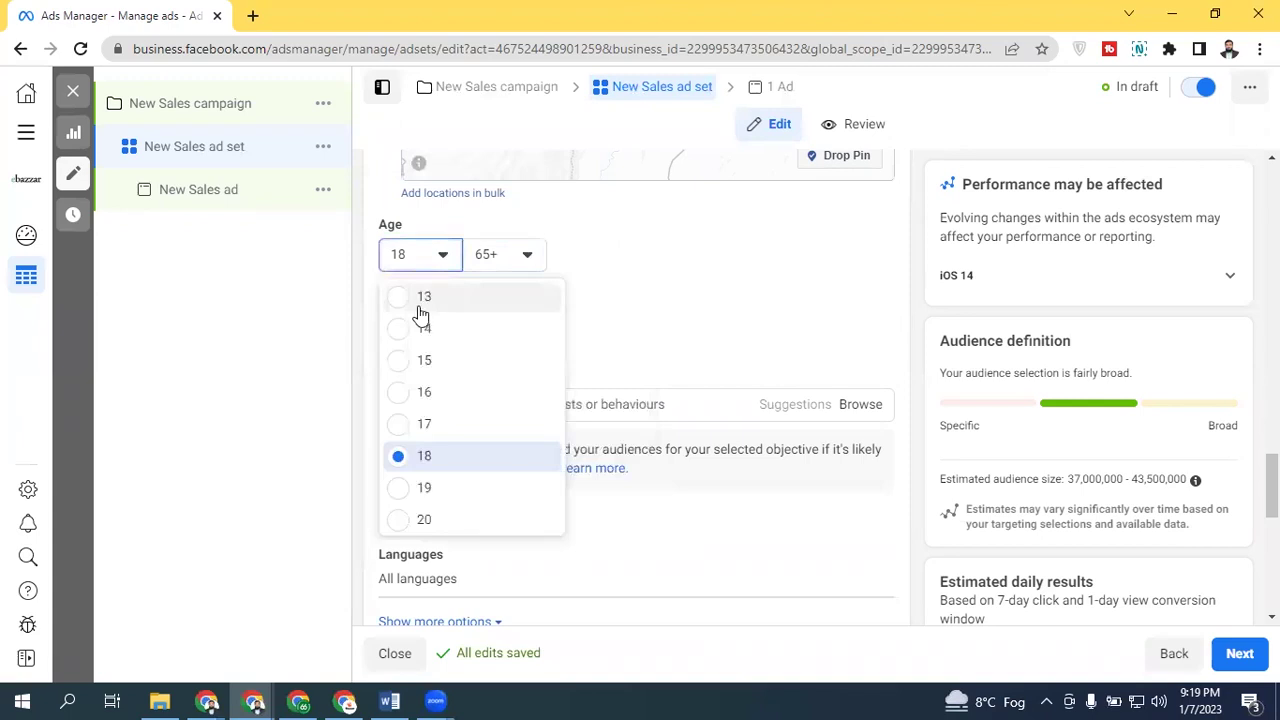
left_click(420, 305)
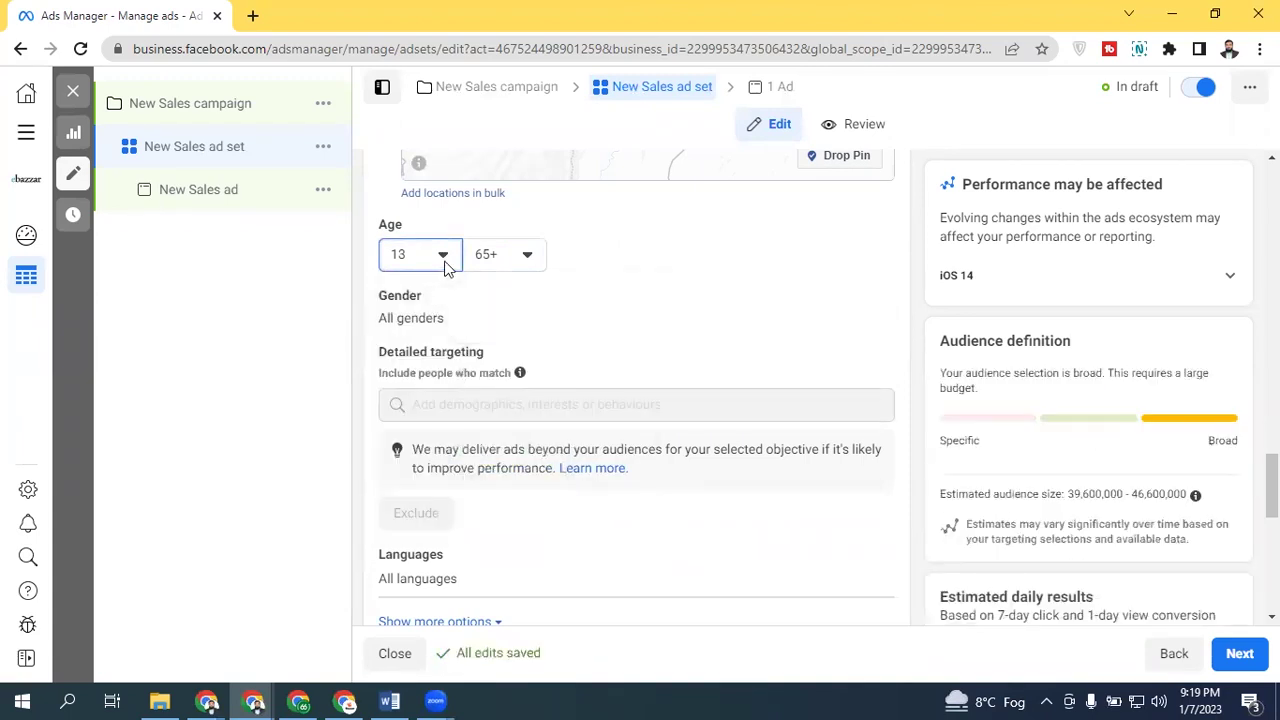
left_click(445, 260)
left_click(437, 452)
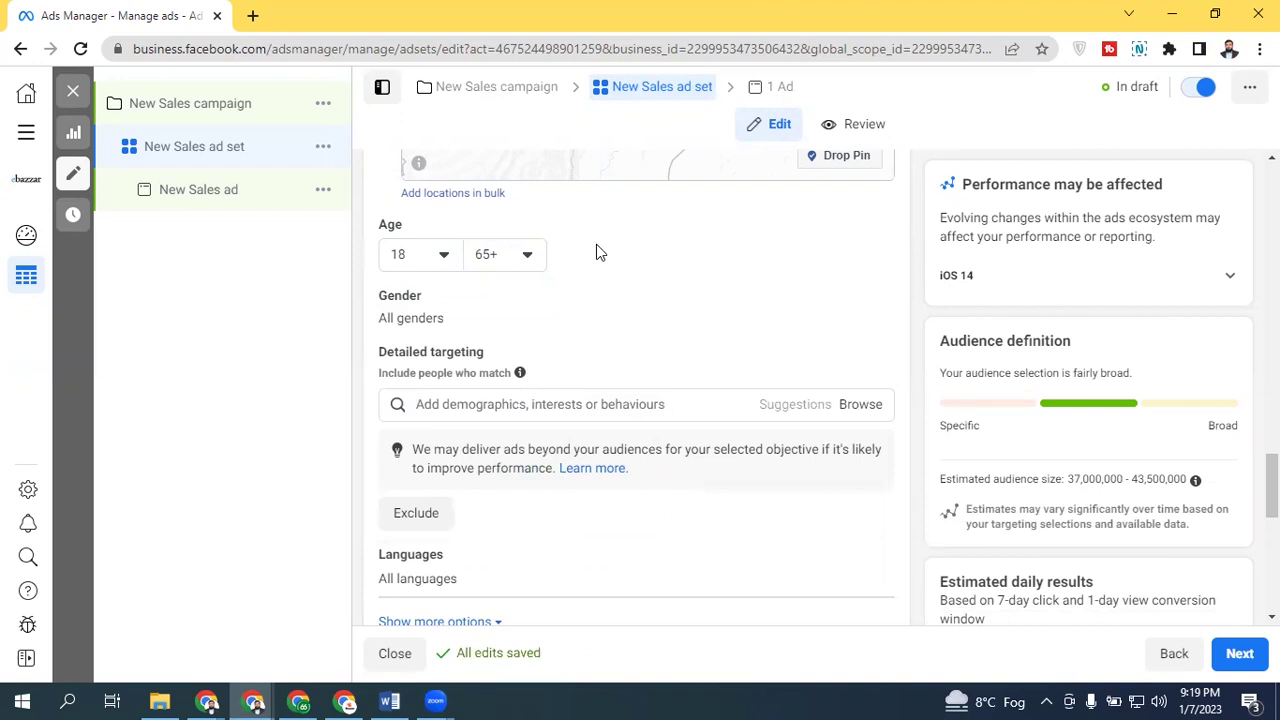
Step: Open the audience gender for editing and browse the Demographics categories in detailed targeting
left_click(872, 298)
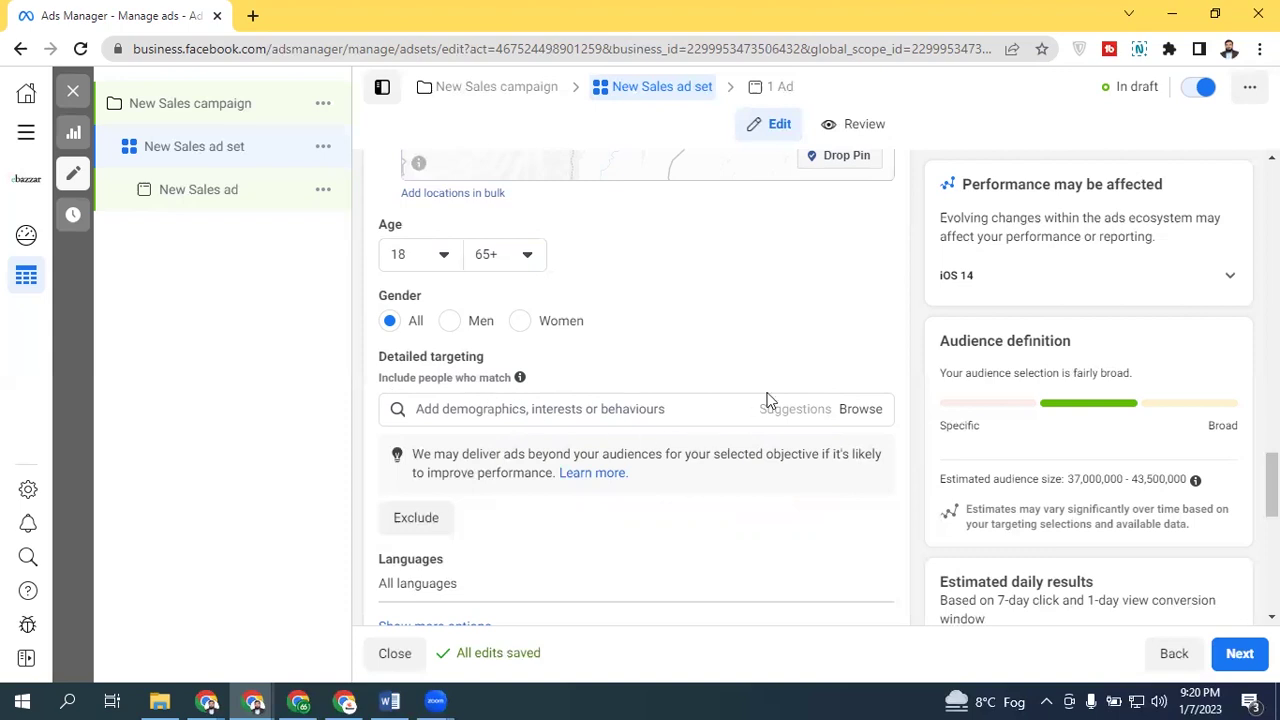
left_click(861, 410)
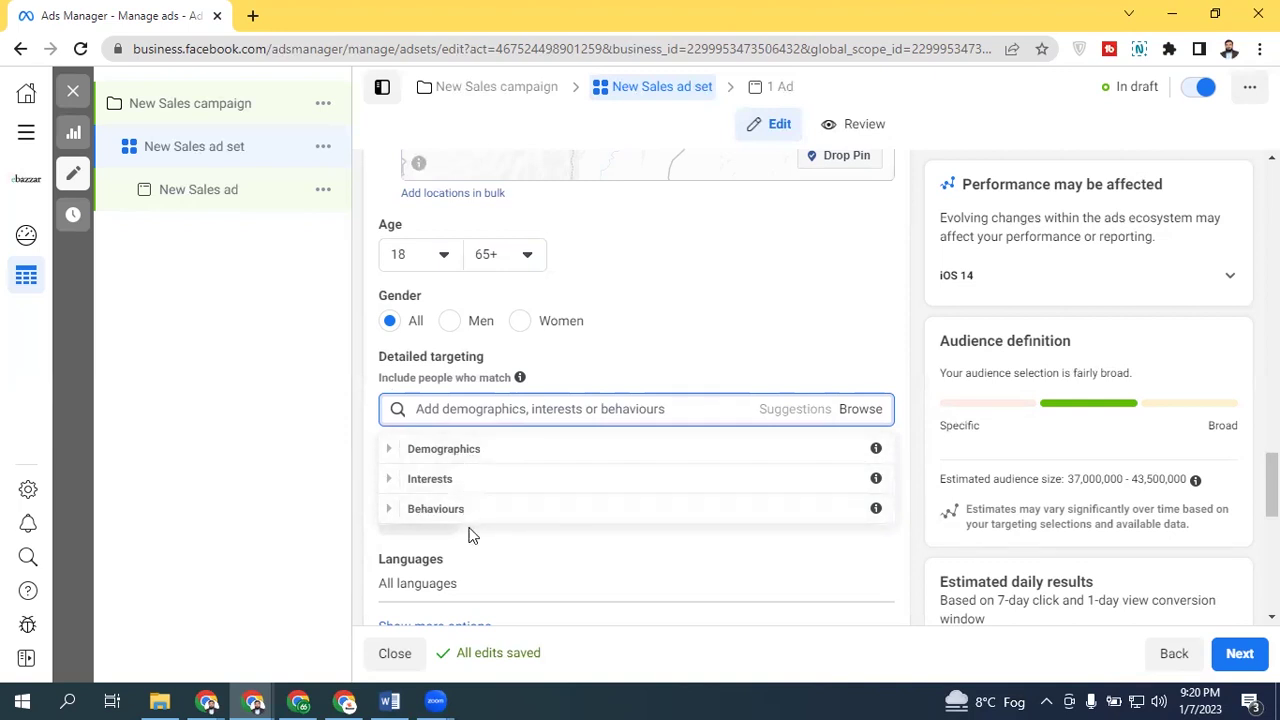
mouse_move(876, 452)
left_click(390, 450)
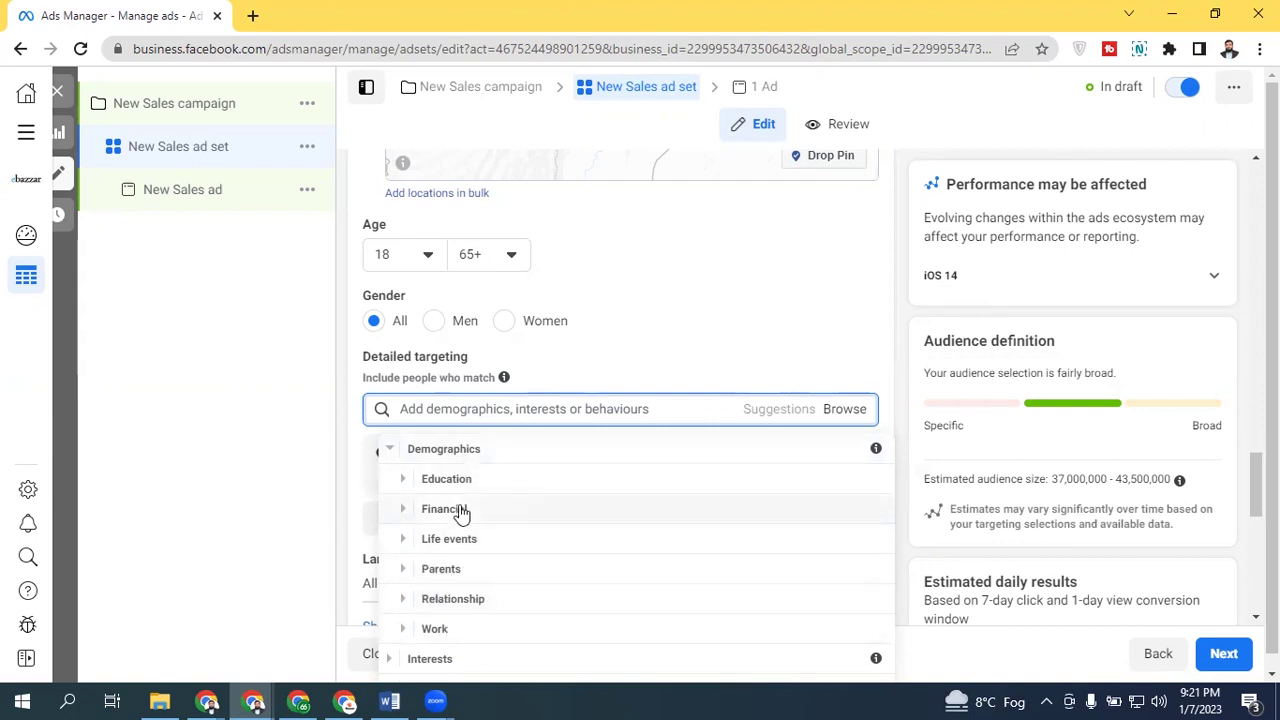
Step: Examine the Education categories and the Education level options within the Demographics targeting
left_click(405, 484)
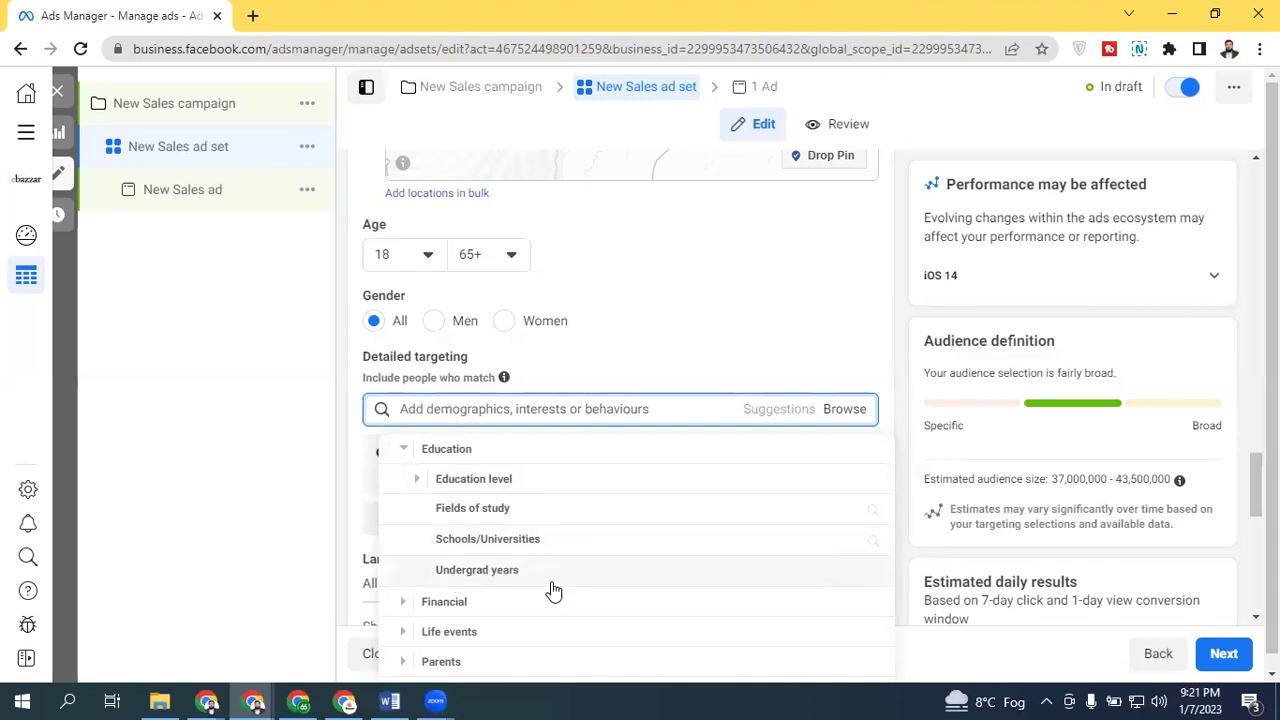
left_click(417, 484)
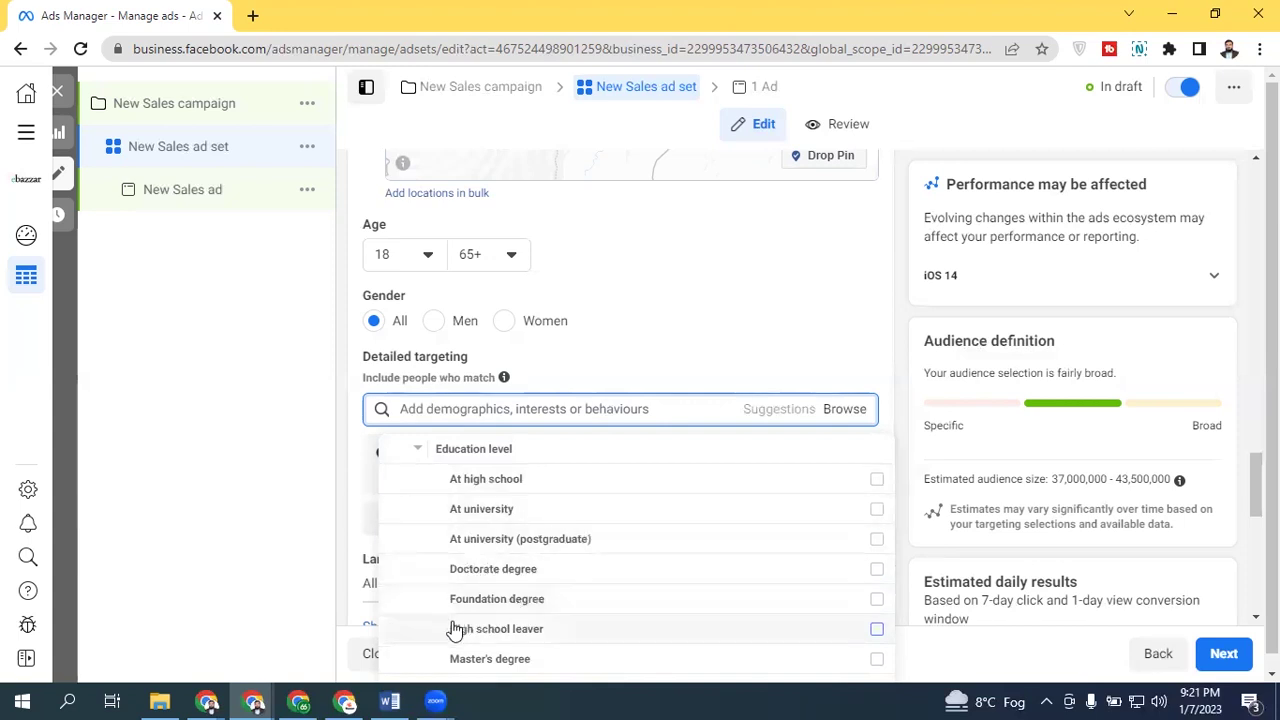
mouse_move(455, 628)
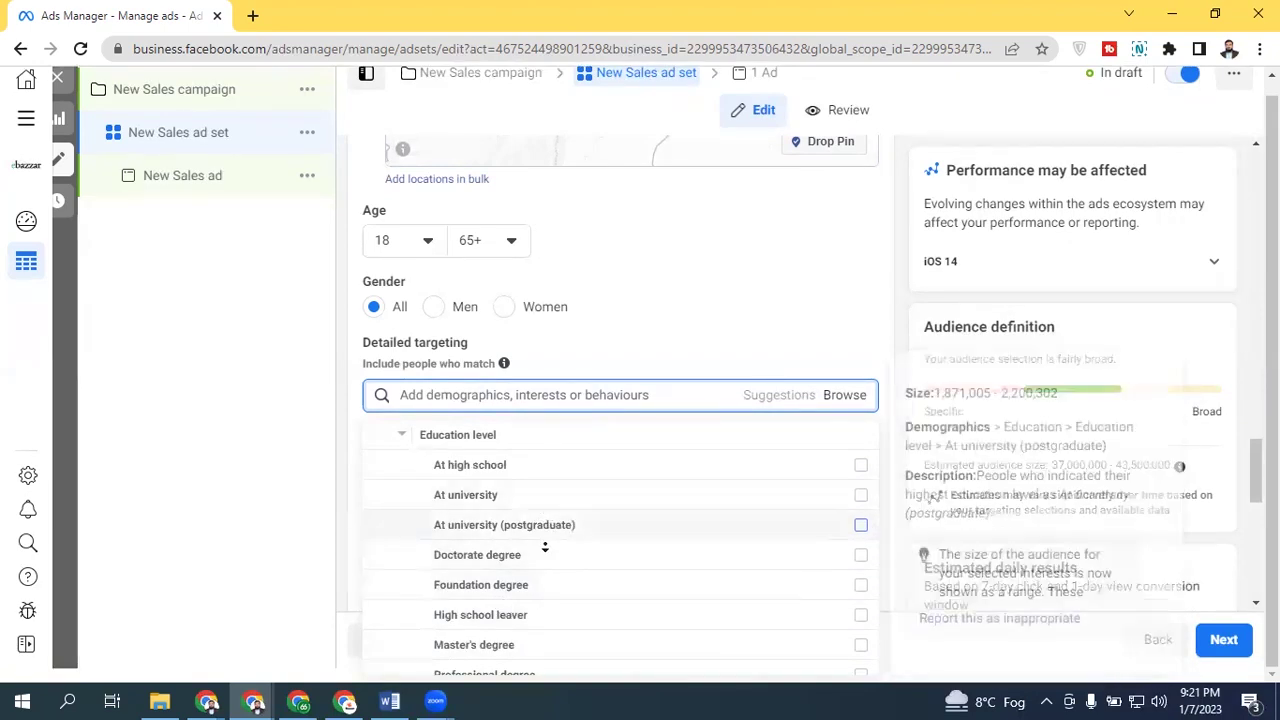
scroll(545, 555, "down", 2)
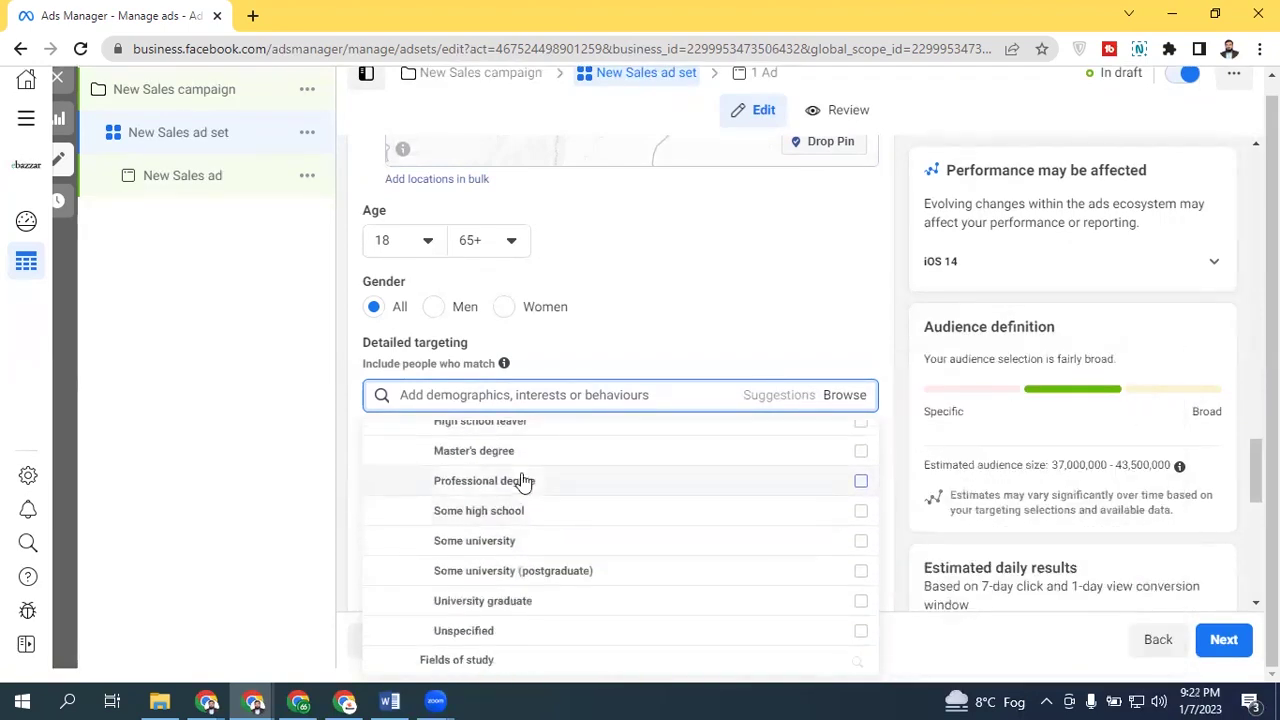
mouse_move(523, 481)
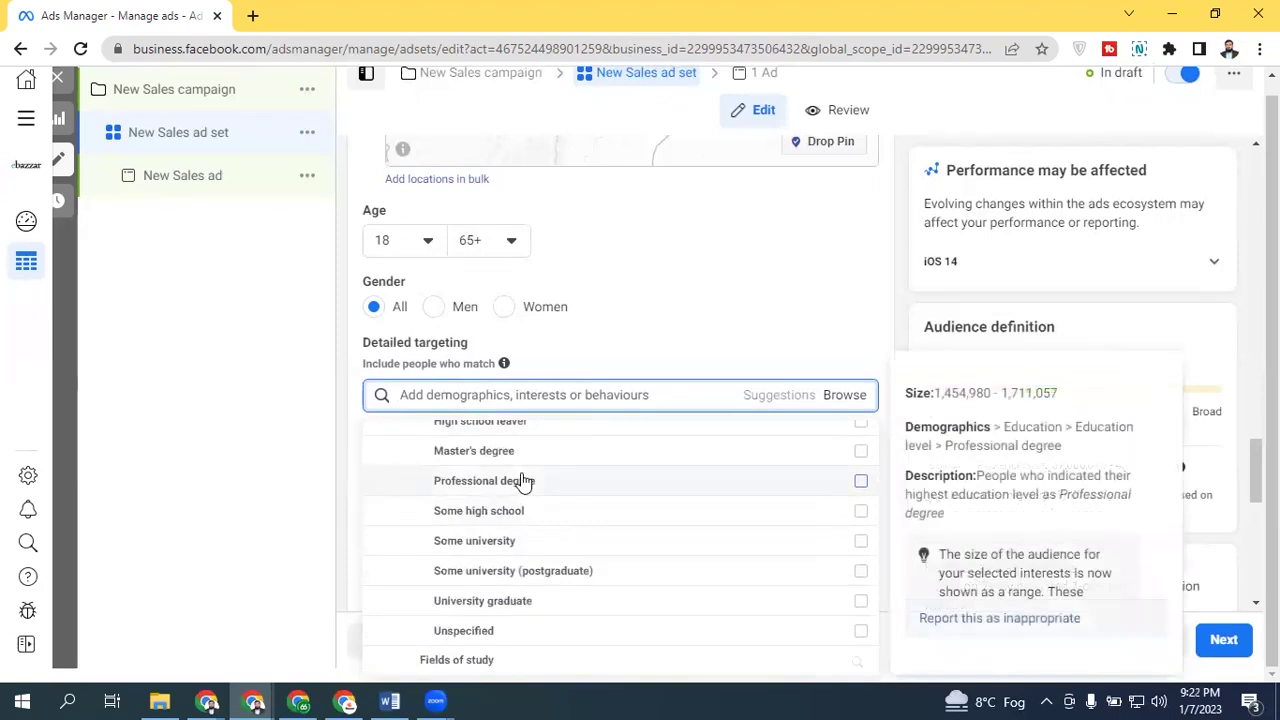
Step: Examine the remaining Education level options in detailed targeting, from Professional degree to Unspecified
left_click_drag(523, 481, 514, 510)
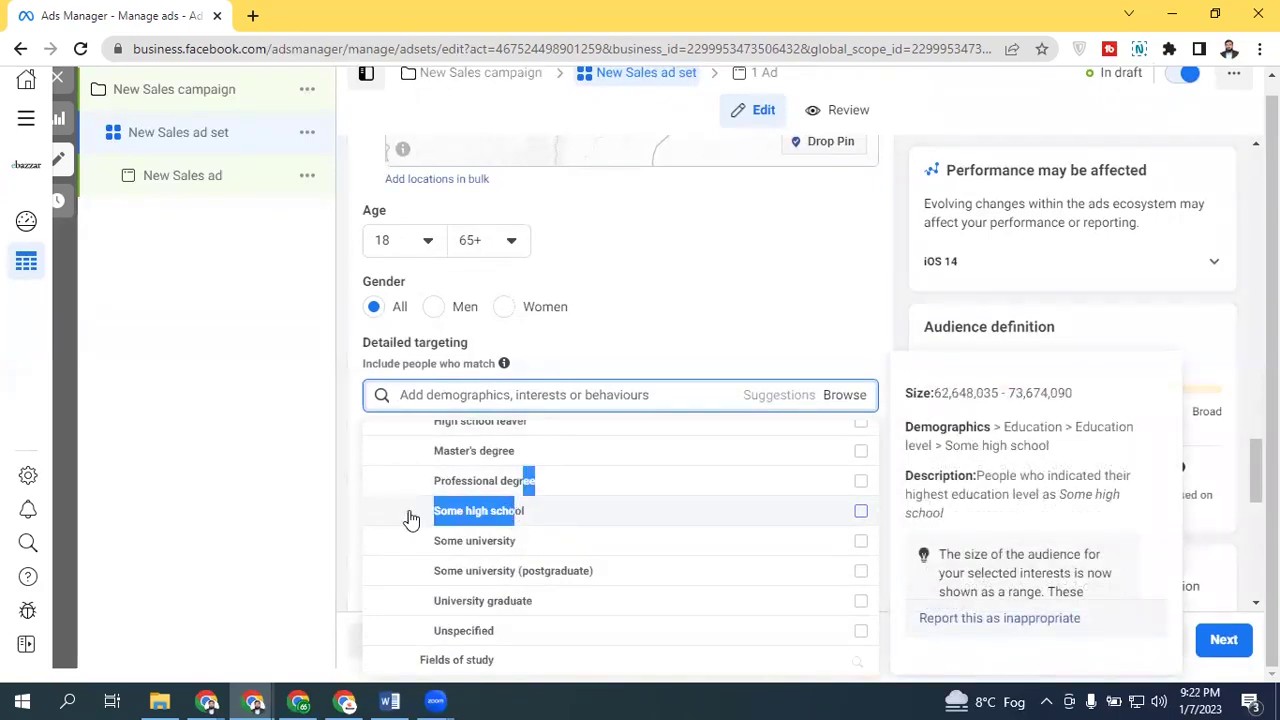
scroll(408, 535, "down", 1)
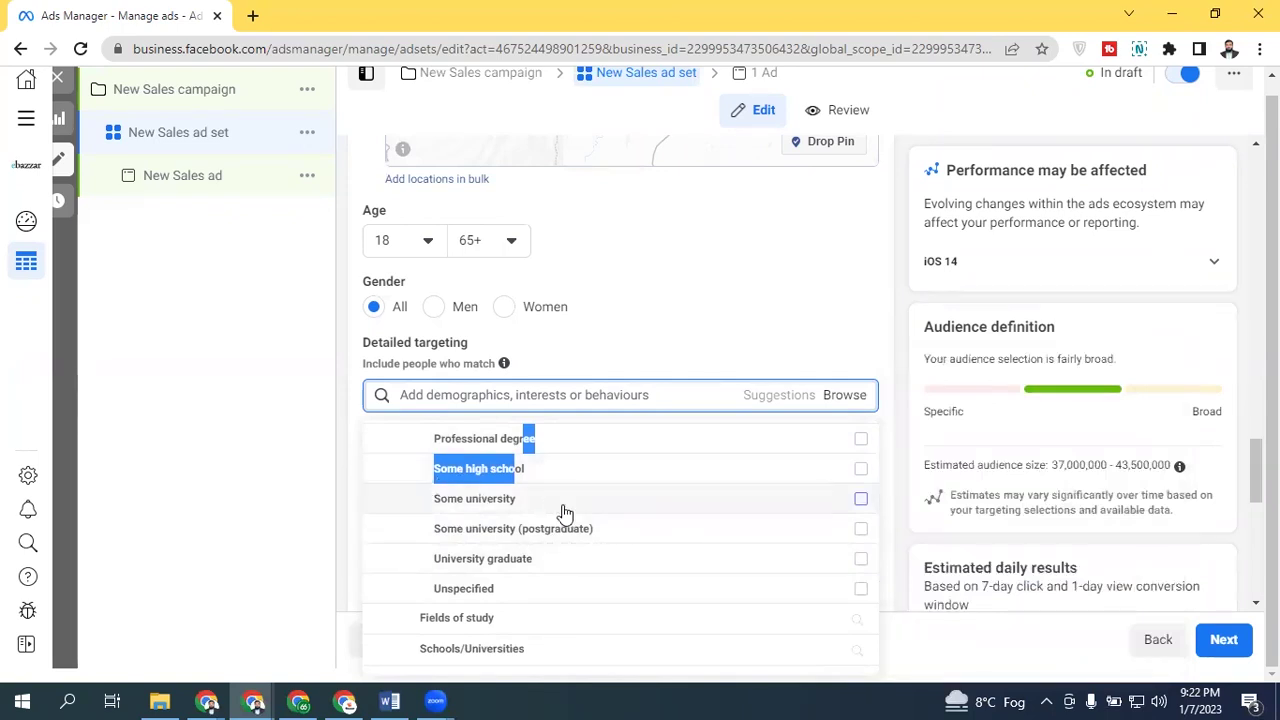
mouse_move(565, 512)
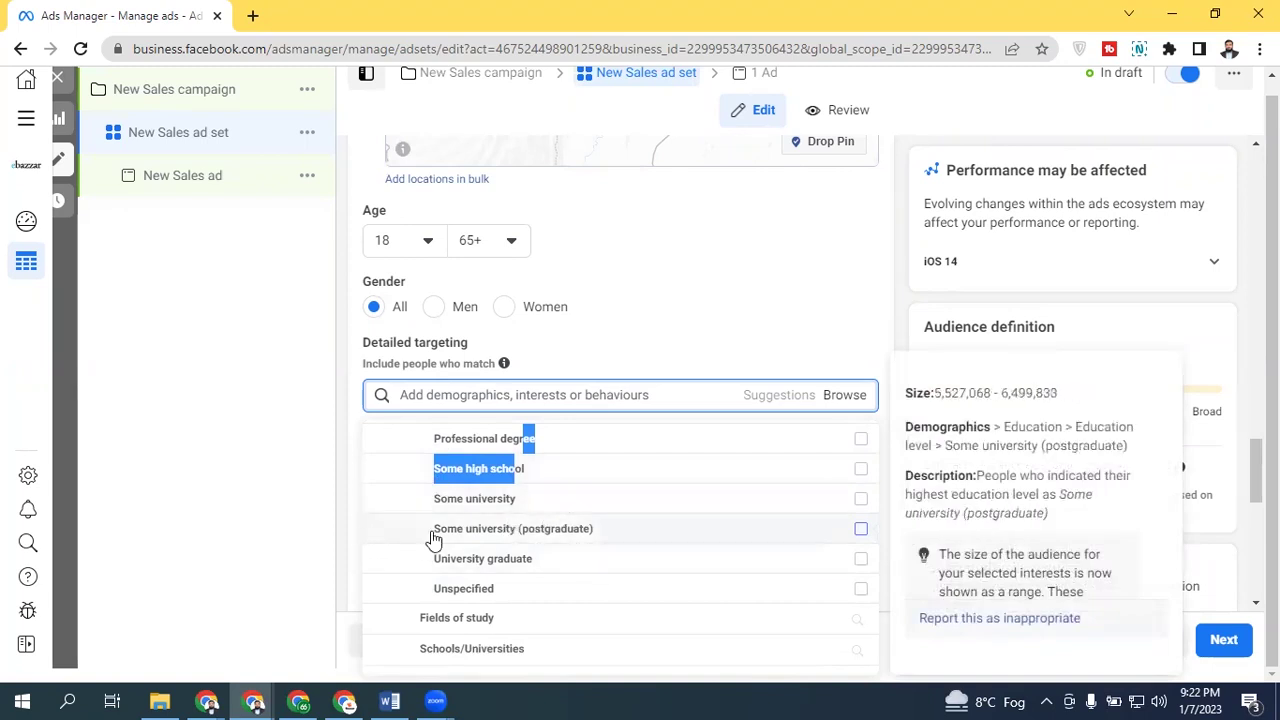
left_click(355, 452)
Step: Browse the detailed targeting categories again and examine the Education subcategories under Demographics
left_click(861, 409)
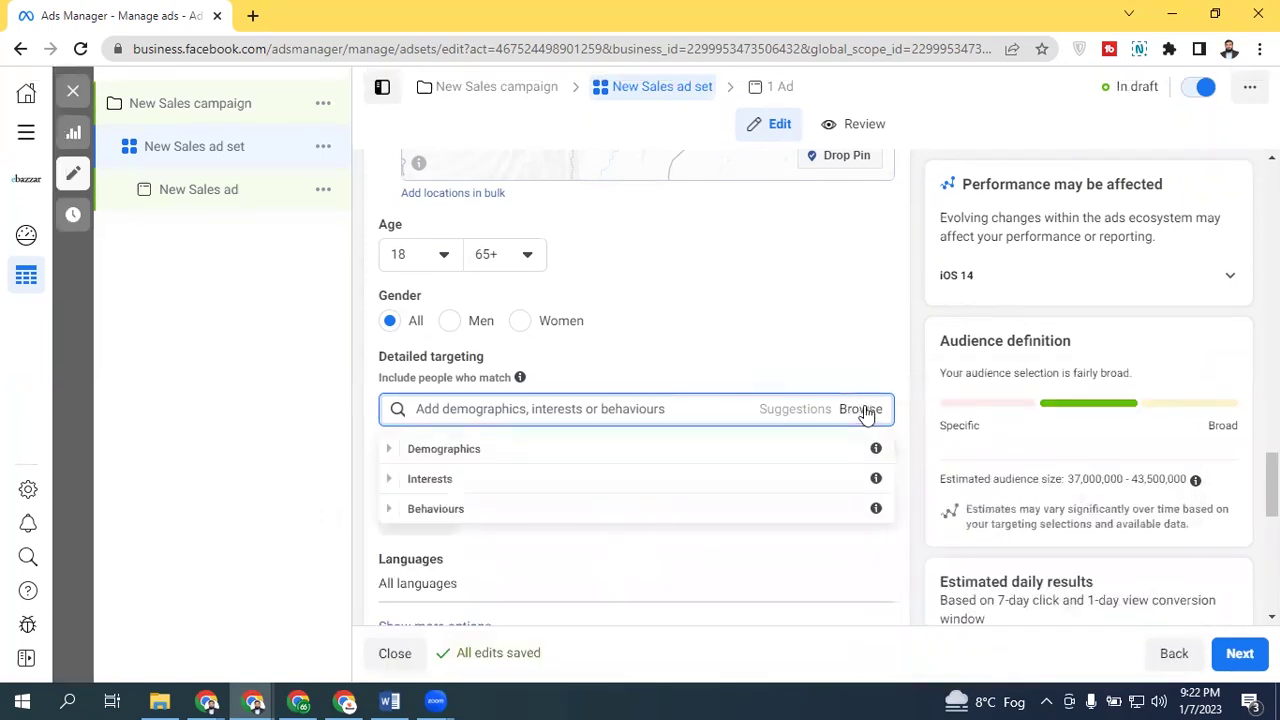
left_click(387, 450)
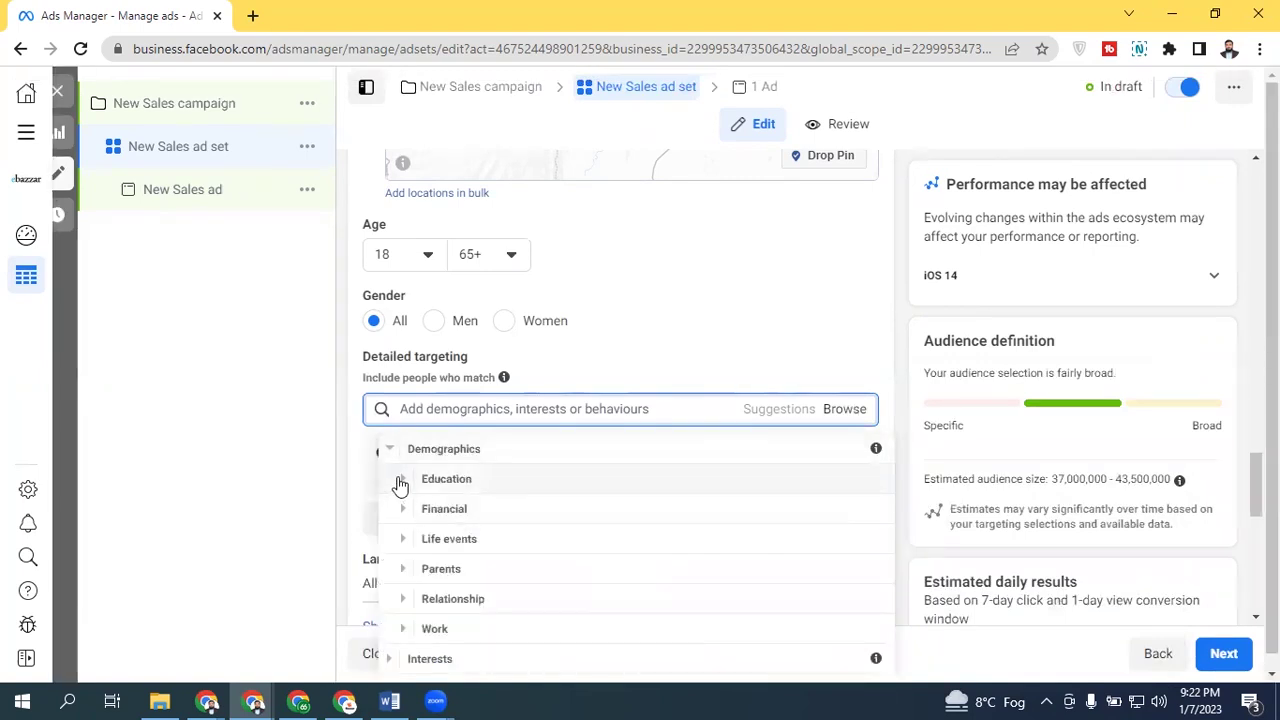
left_click(400, 482)
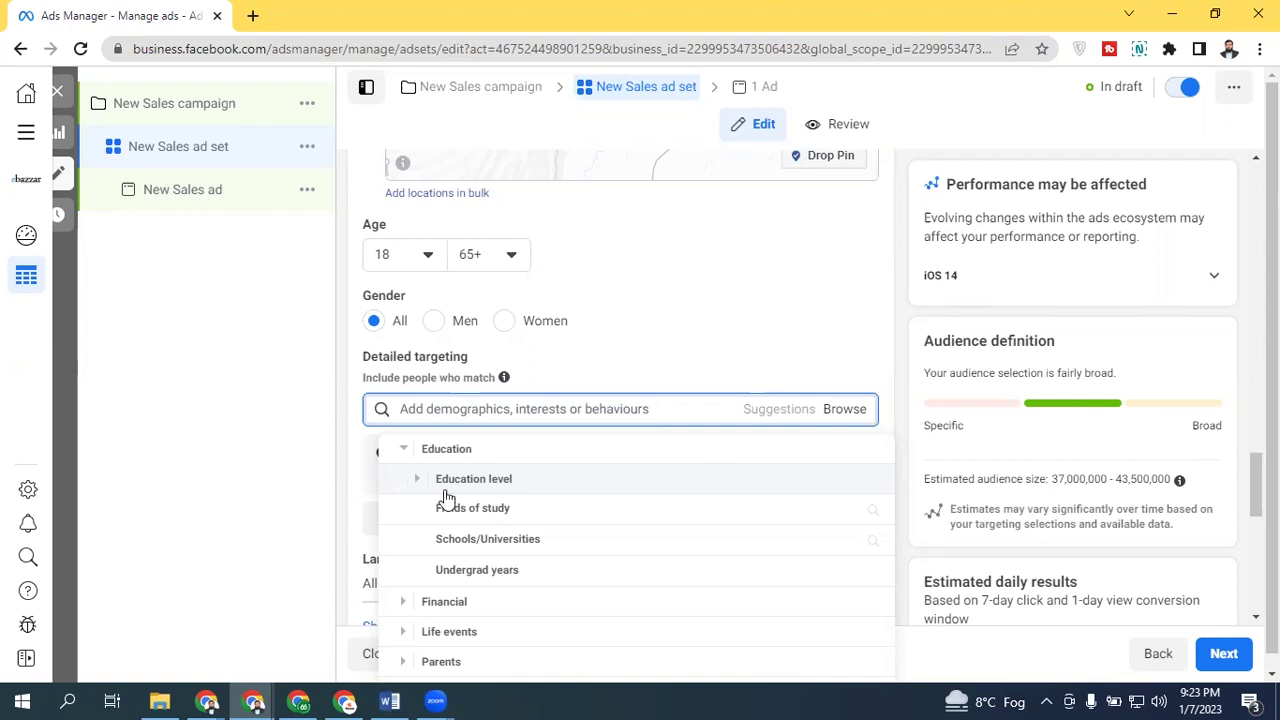
left_click(398, 452)
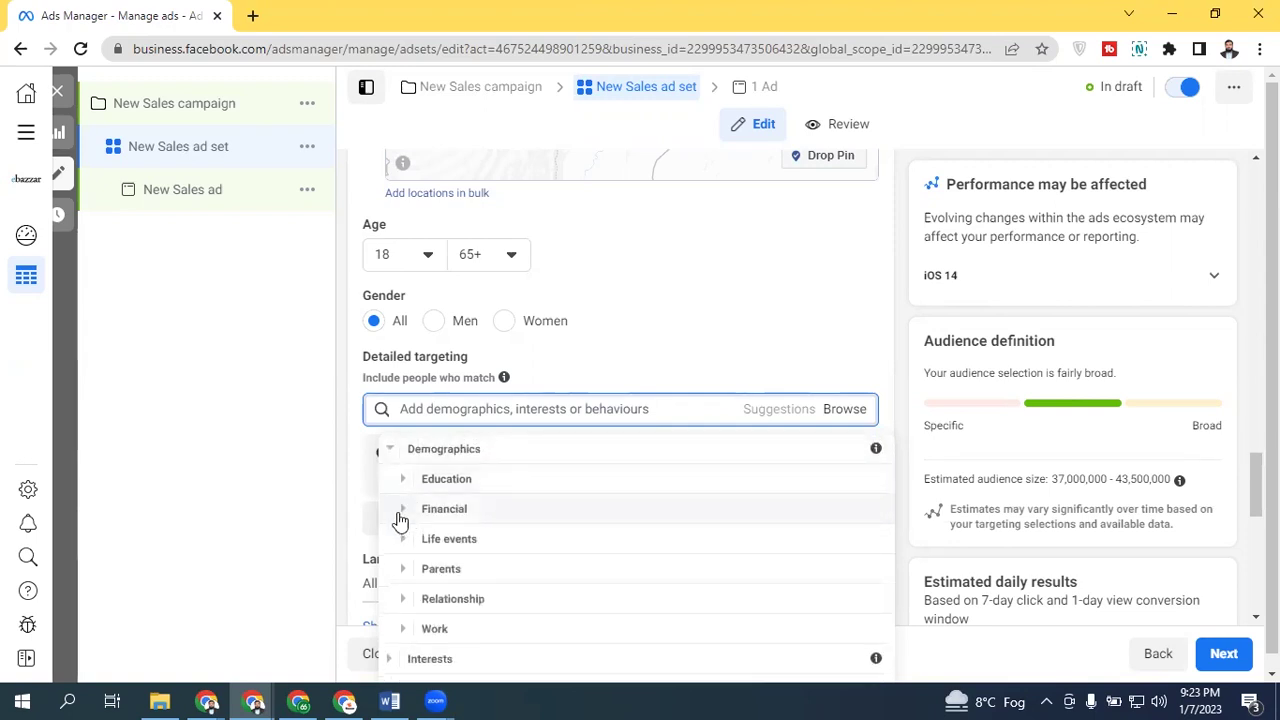
Step: Examine the household income options under Financial > Income in the Demographics targeting
left_click(402, 512)
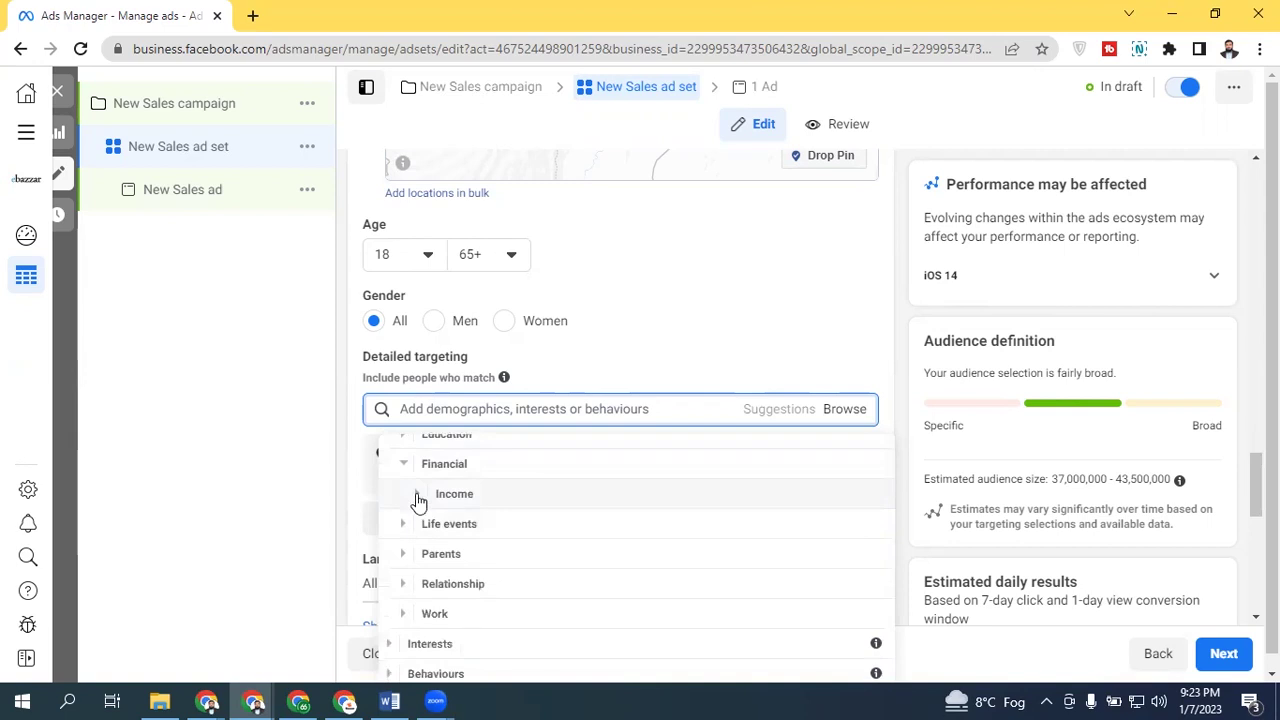
left_click(418, 497)
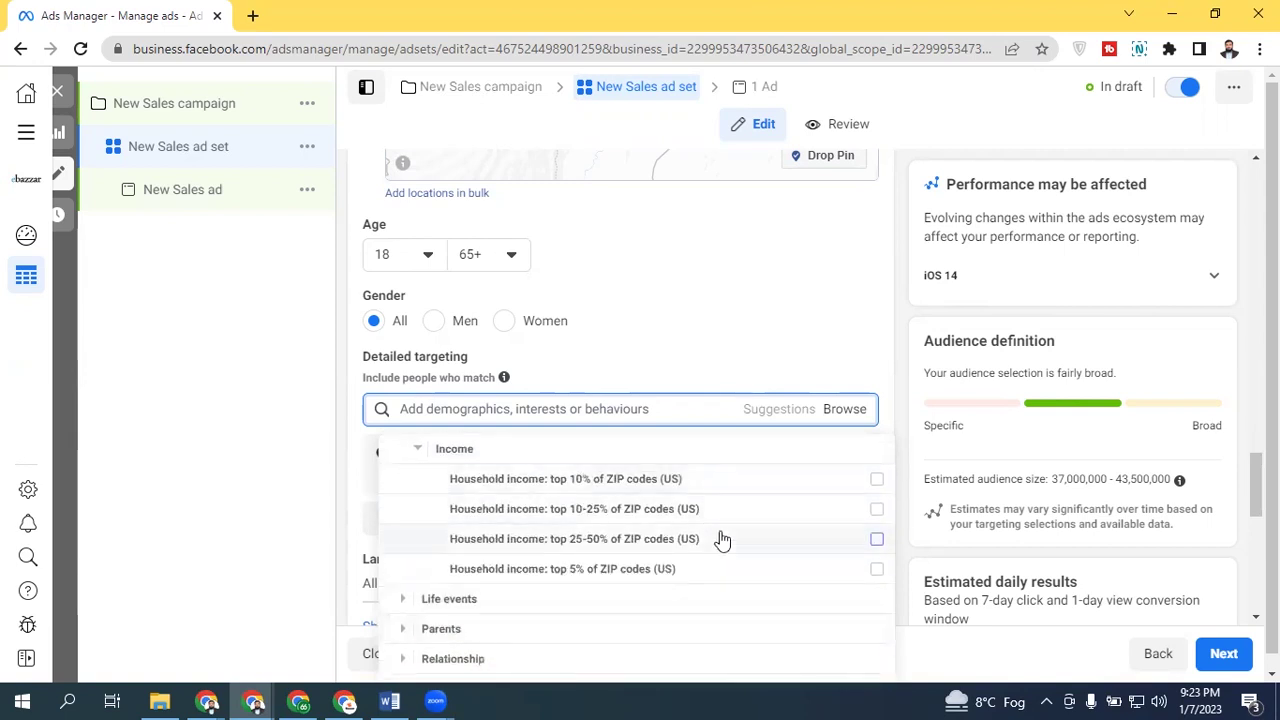
mouse_move(722, 540)
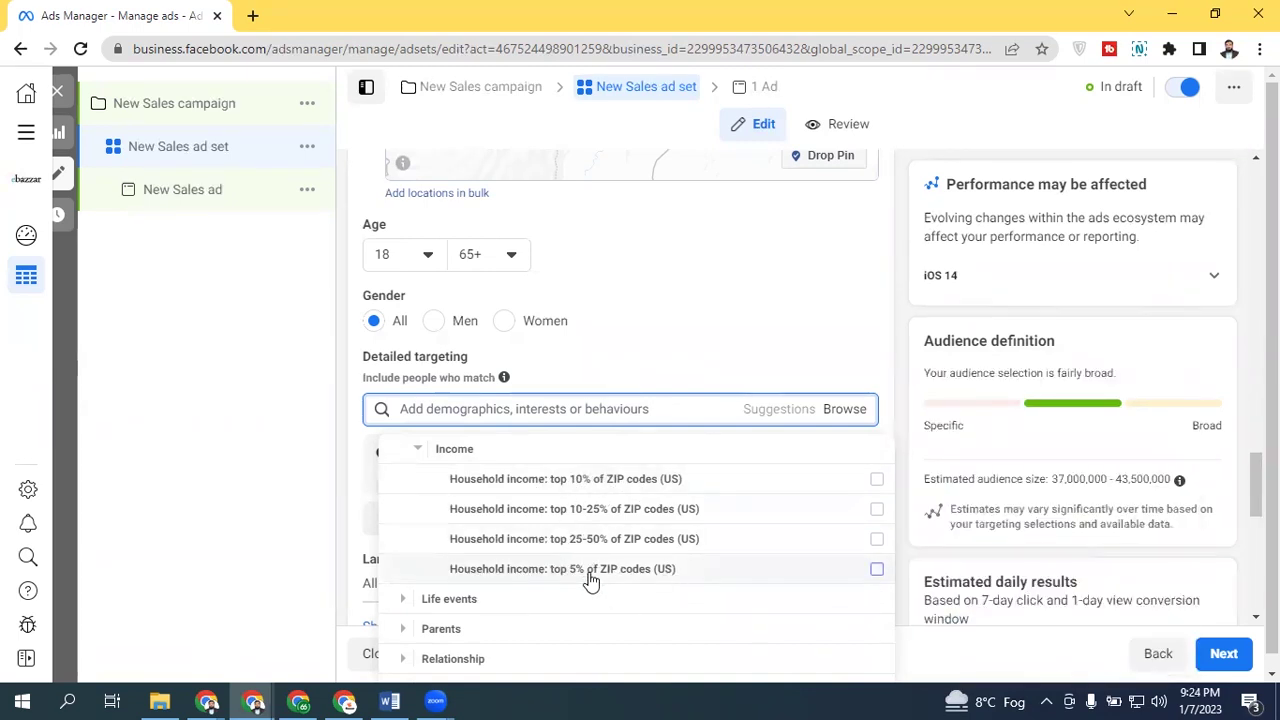
mouse_move(587, 578)
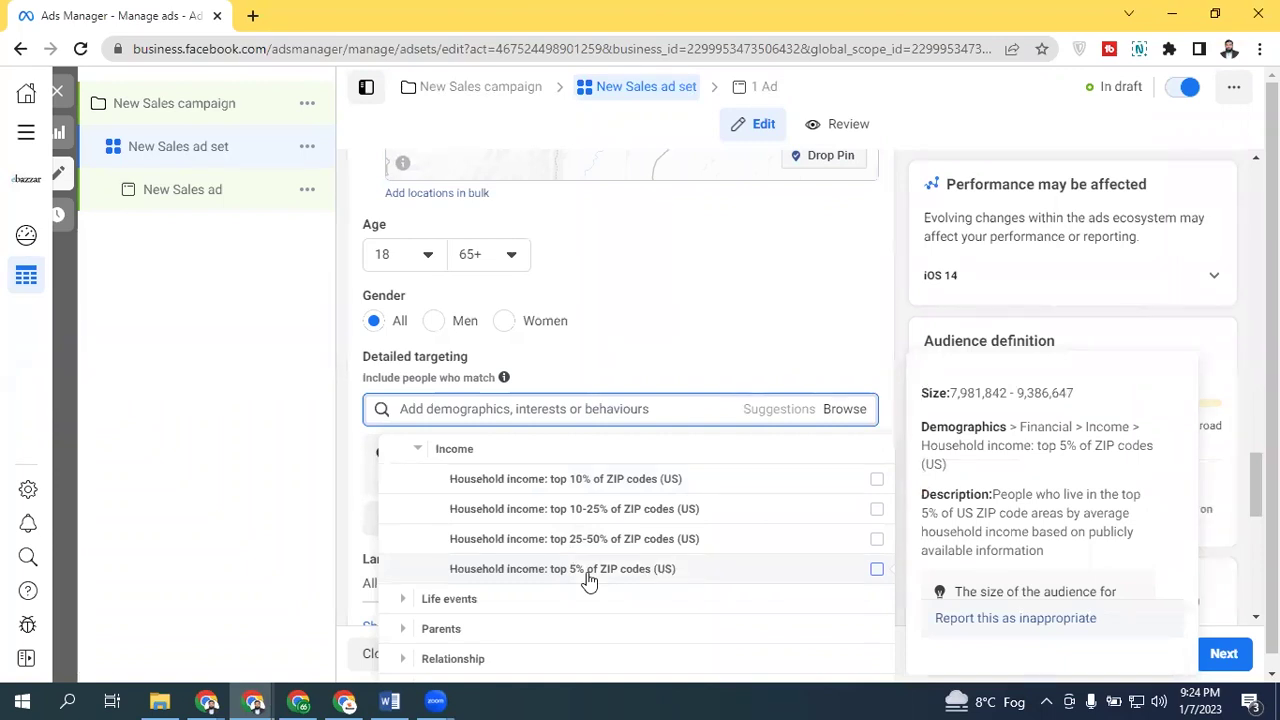
left_click(418, 449)
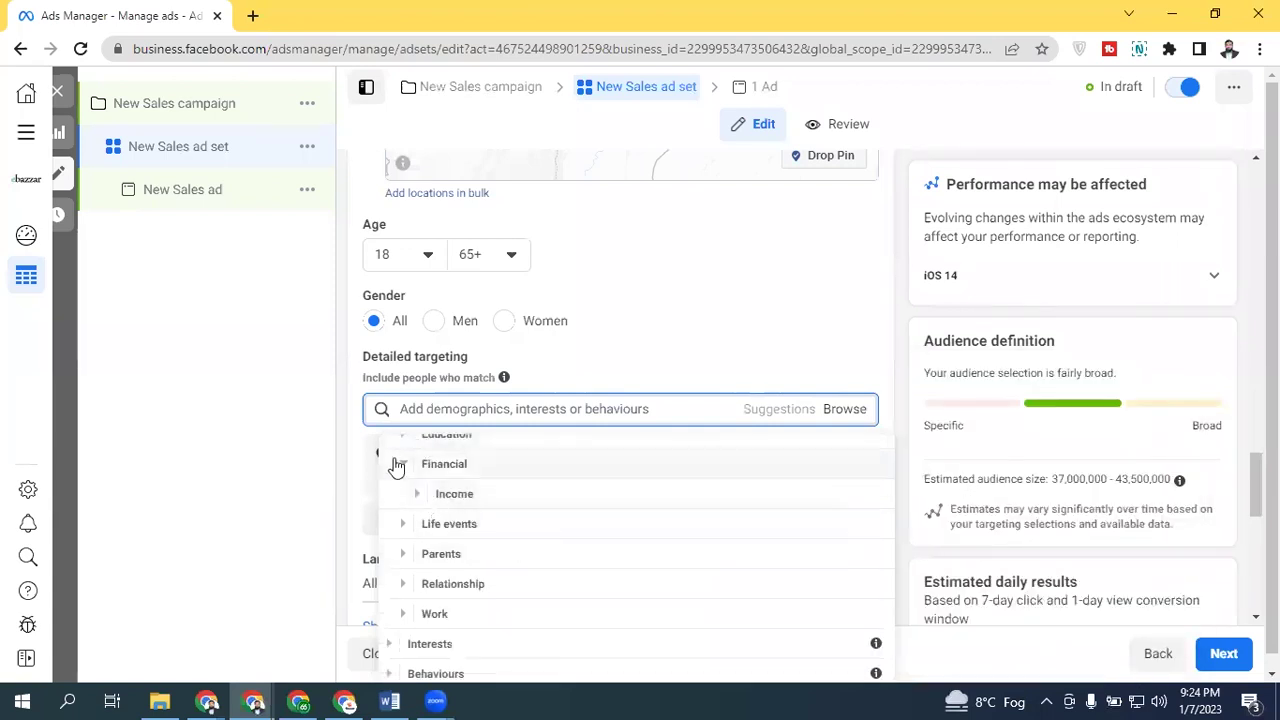
left_click(396, 466)
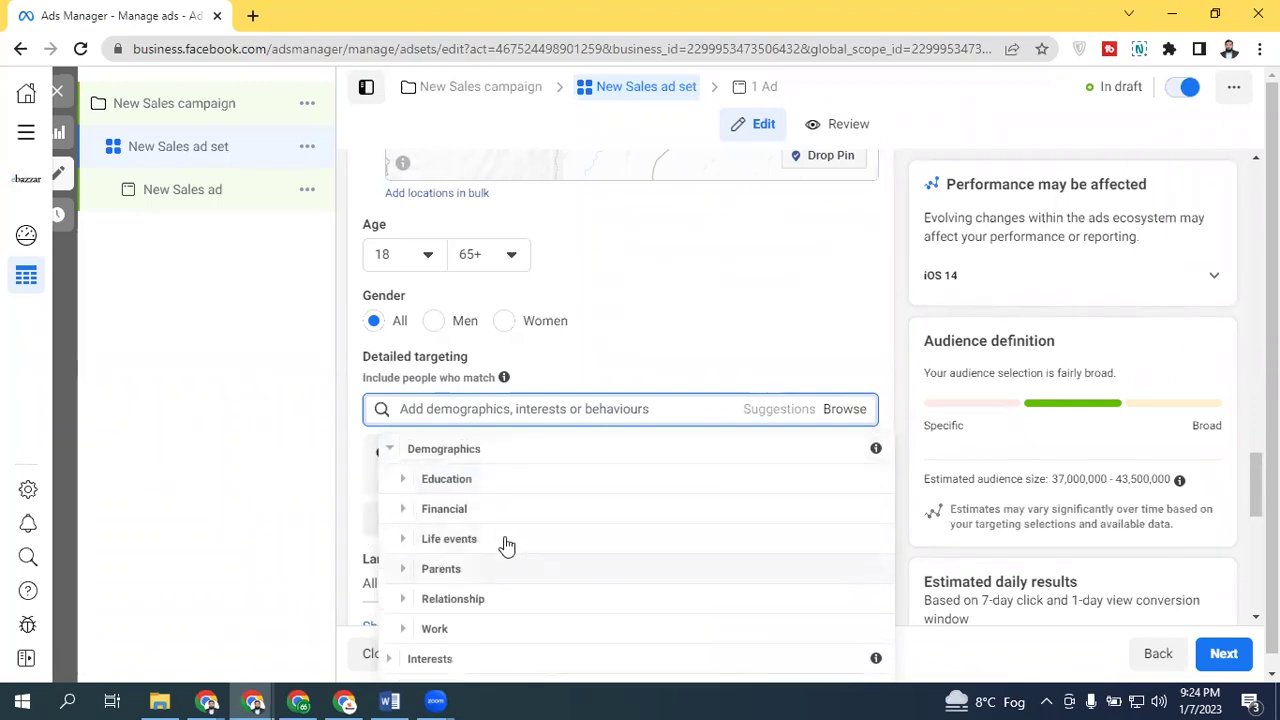
Step: Examine the Life events categories in the Demographics targeting, including the birthday options under Friends of
left_click(403, 540)
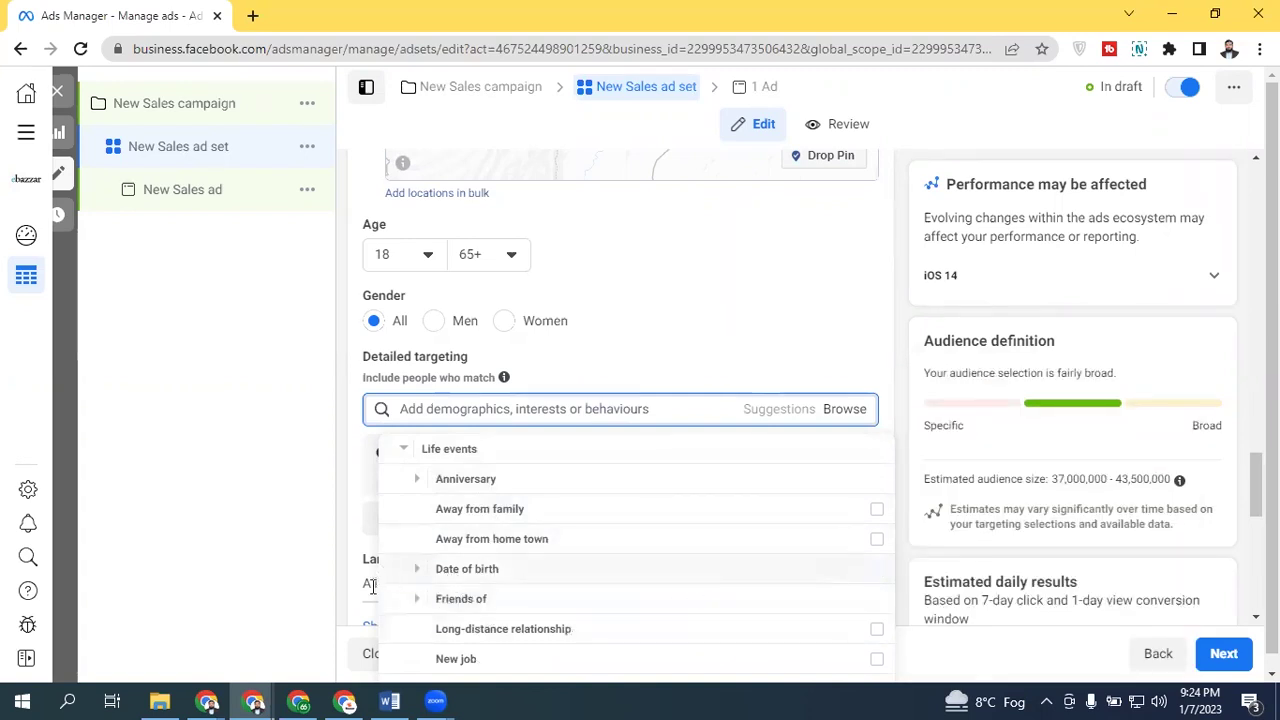
left_click(417, 603)
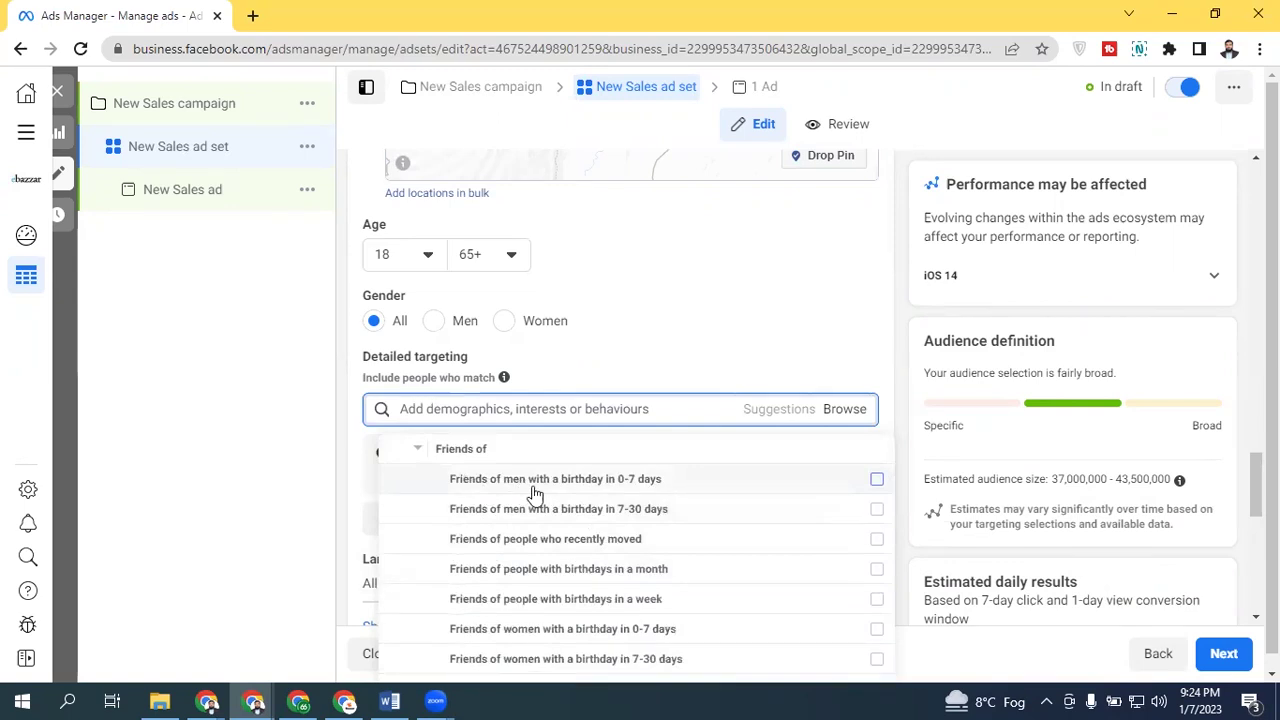
mouse_move(598, 485)
mouse_move(500, 472)
mouse_move(642, 482)
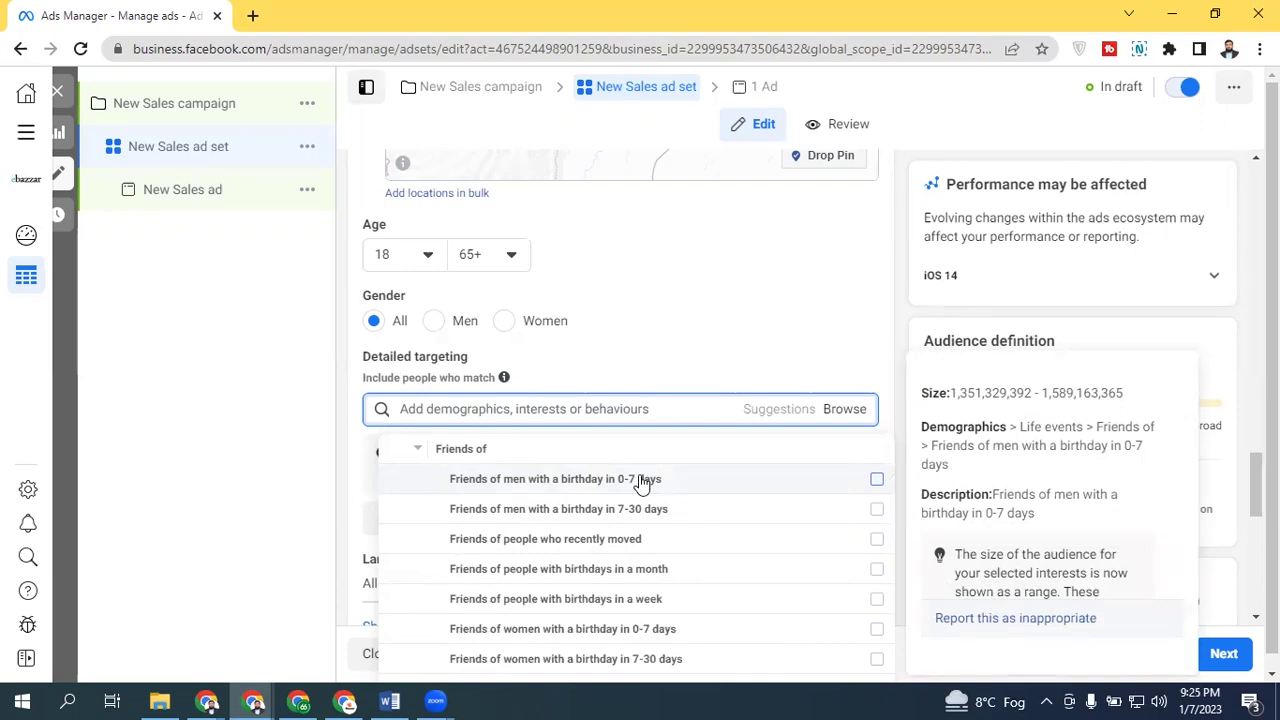
left_click(417, 449)
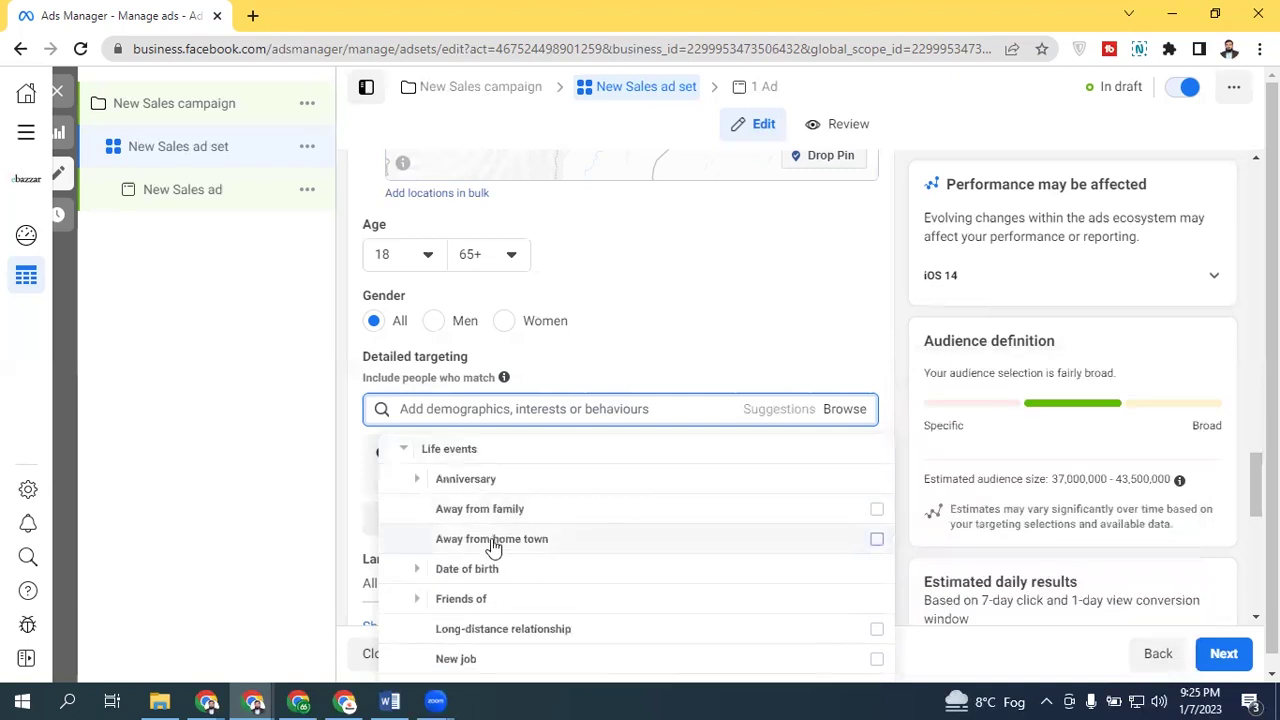
mouse_move(493, 547)
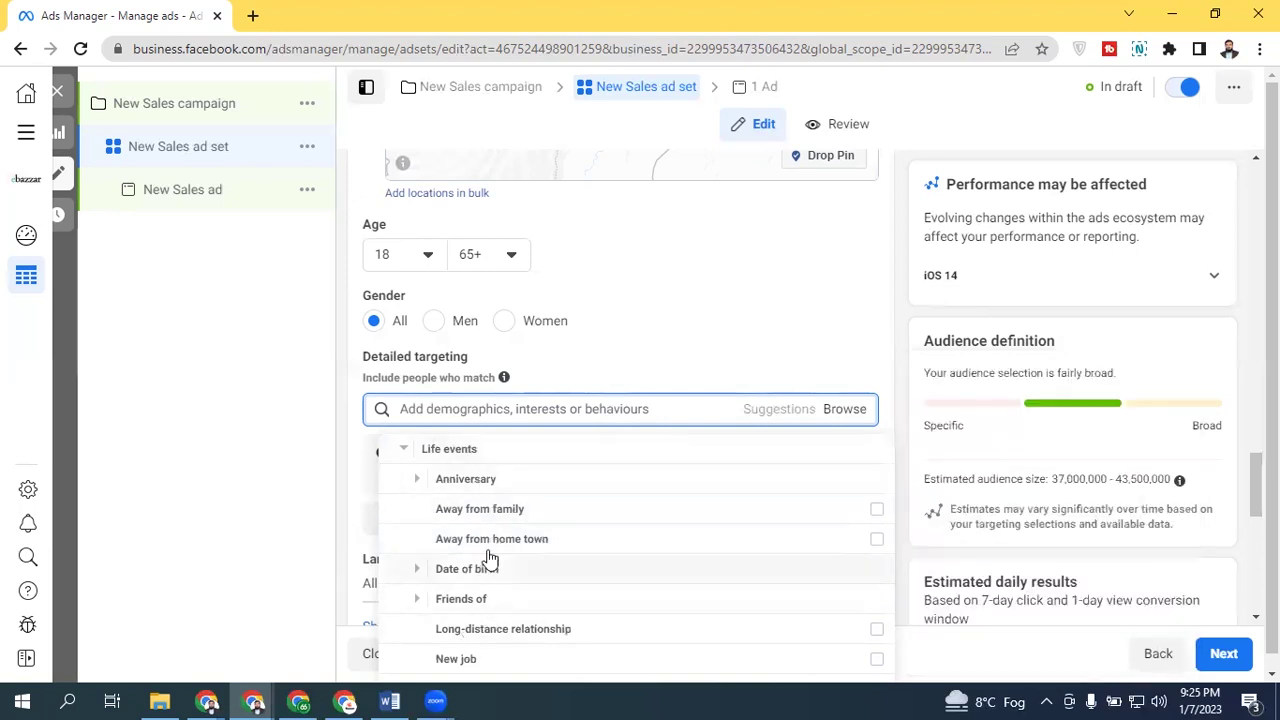
middle_click(451, 613)
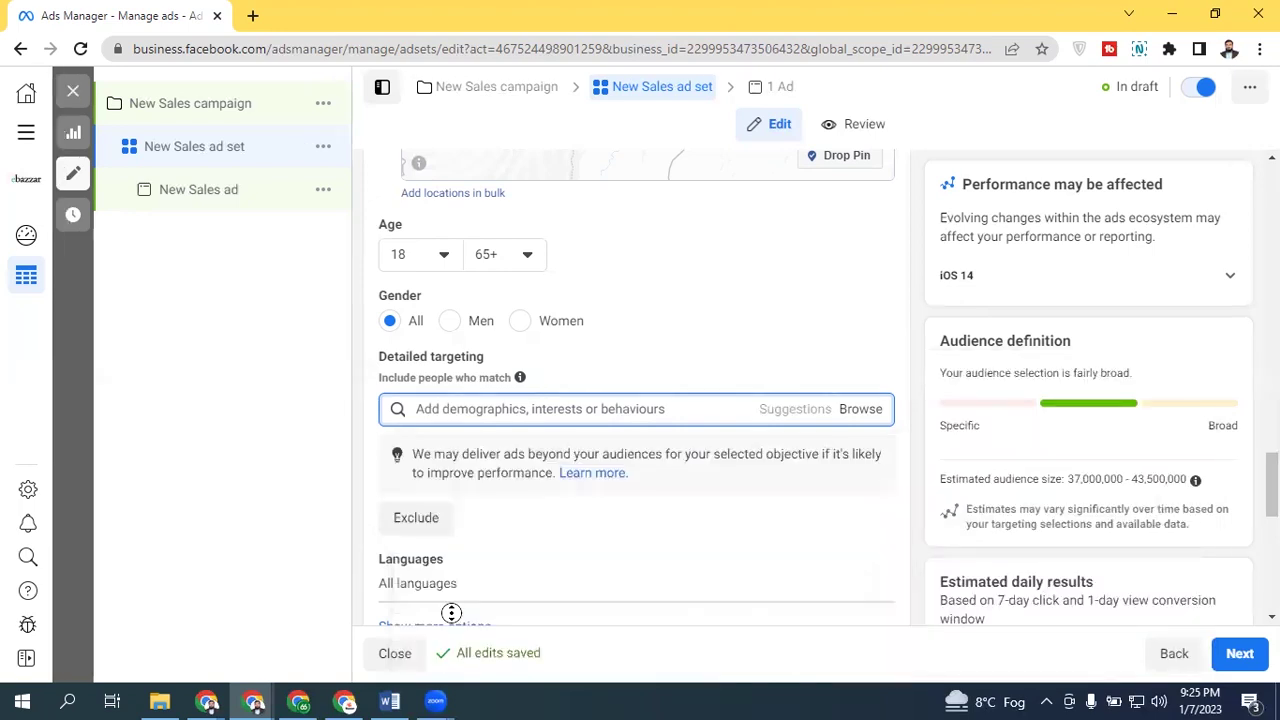
Step: Browse the Demographics targeting again and examine the child age groups under Parents > All parents
scroll(451, 613, "up", 10)
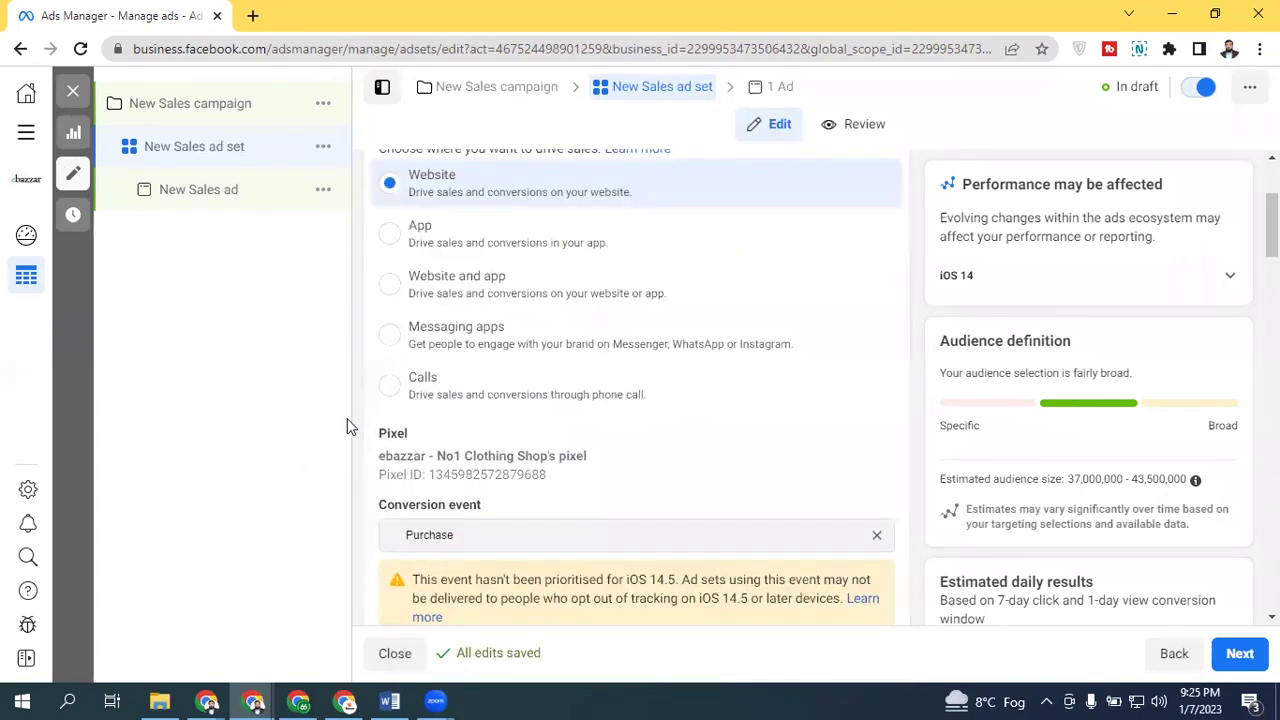
scroll(905, 316, "down", 10)
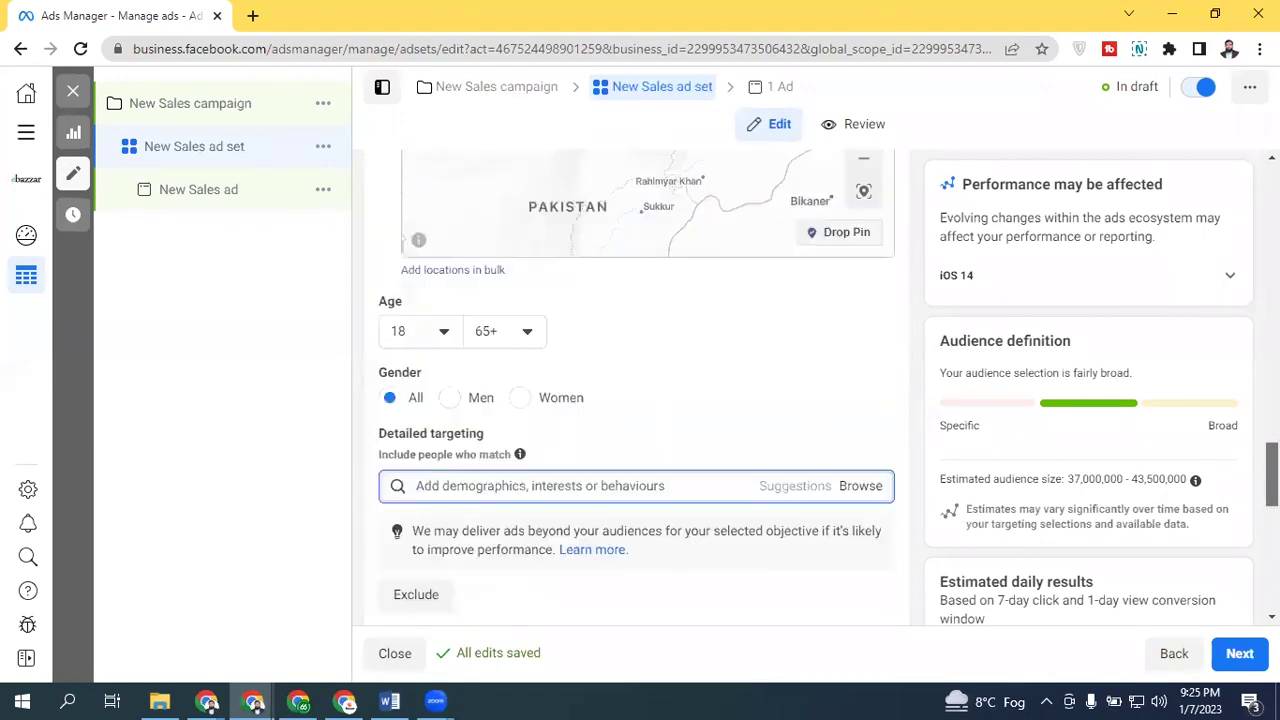
left_click(866, 303)
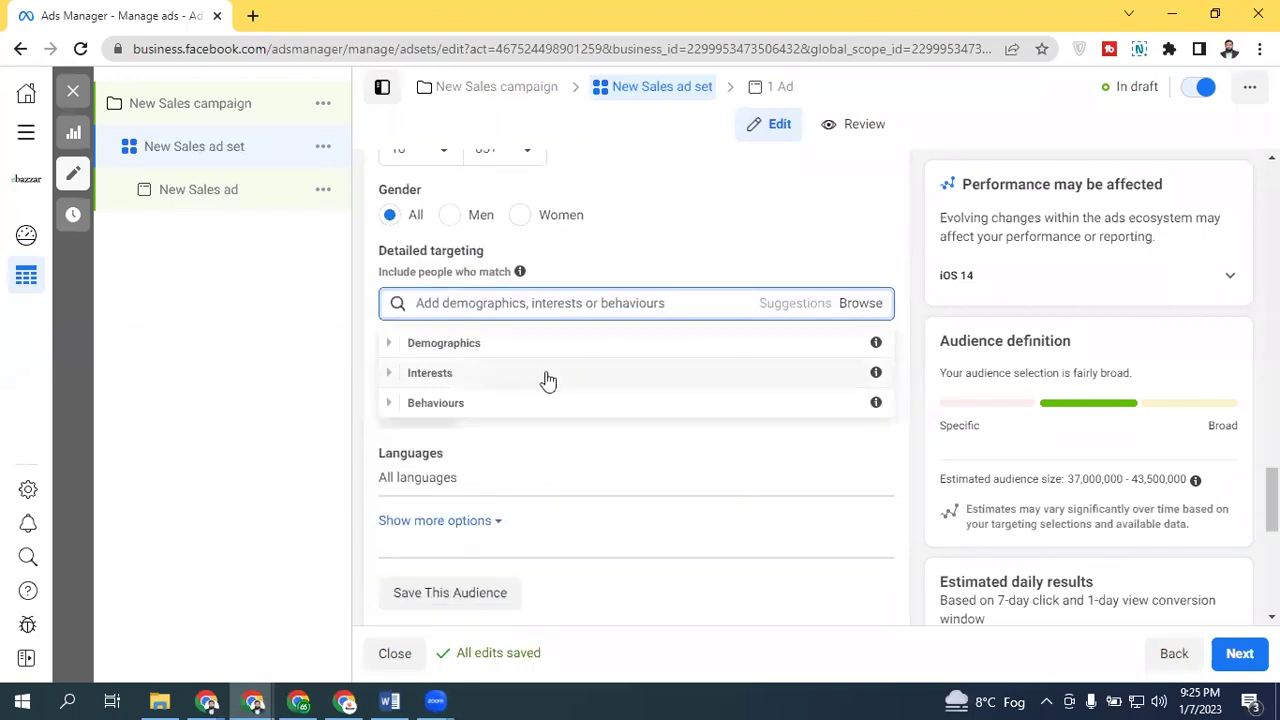
left_click(388, 350)
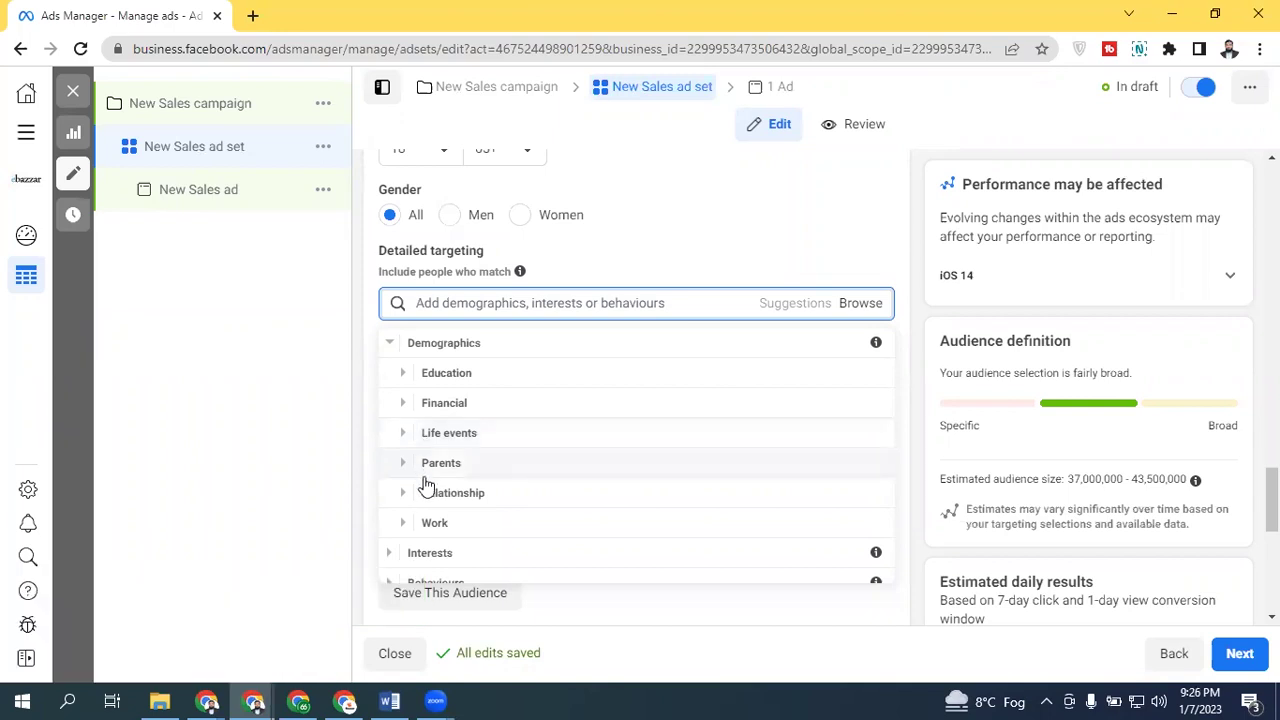
left_click(405, 464)
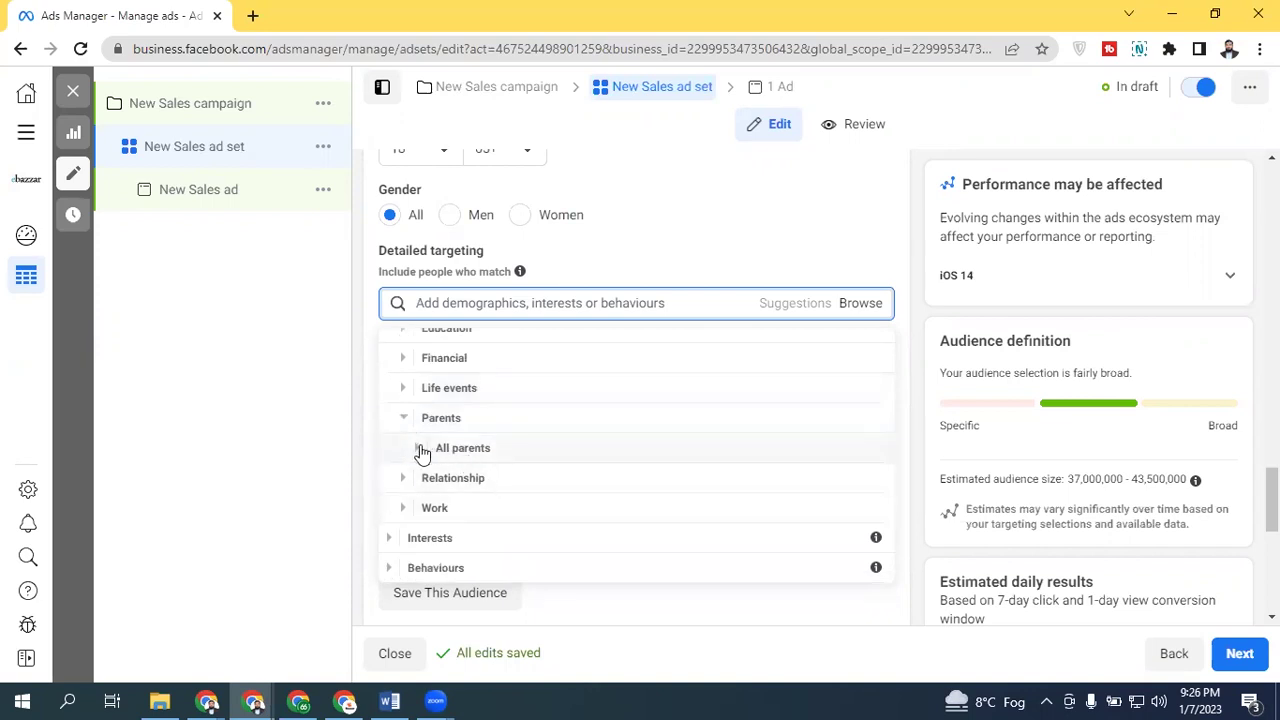
left_click(417, 449)
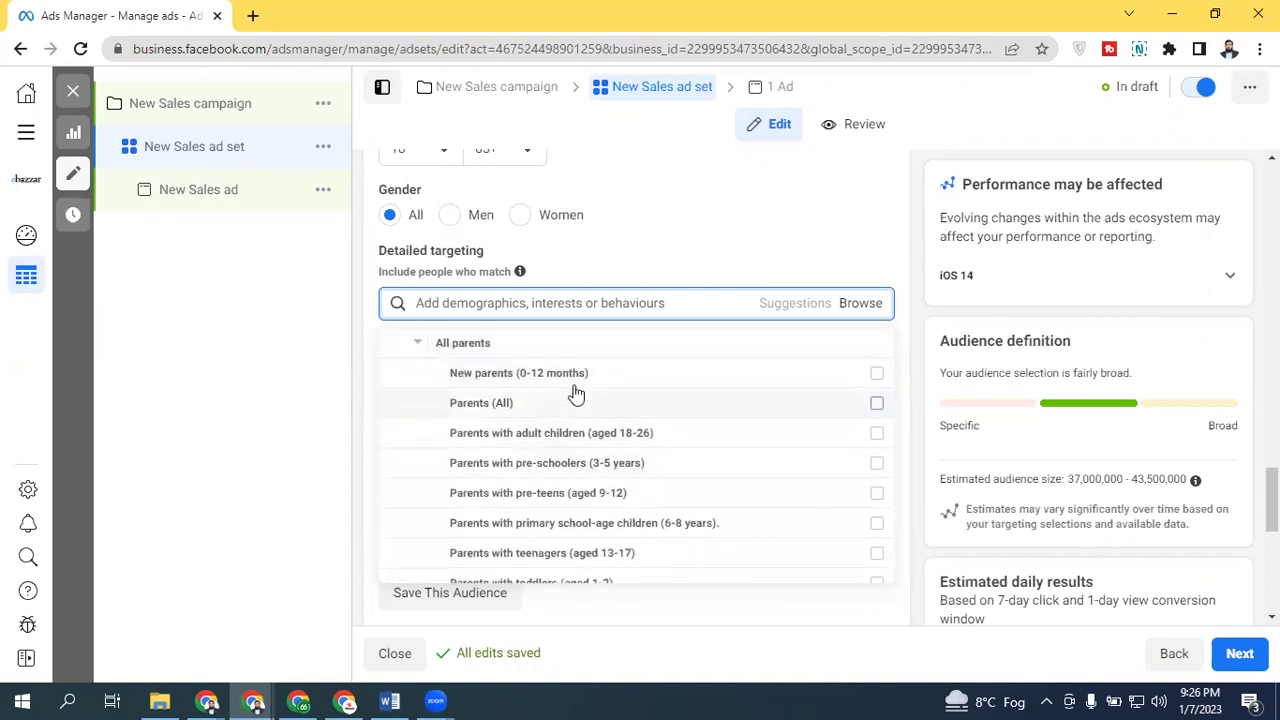
mouse_move(587, 384)
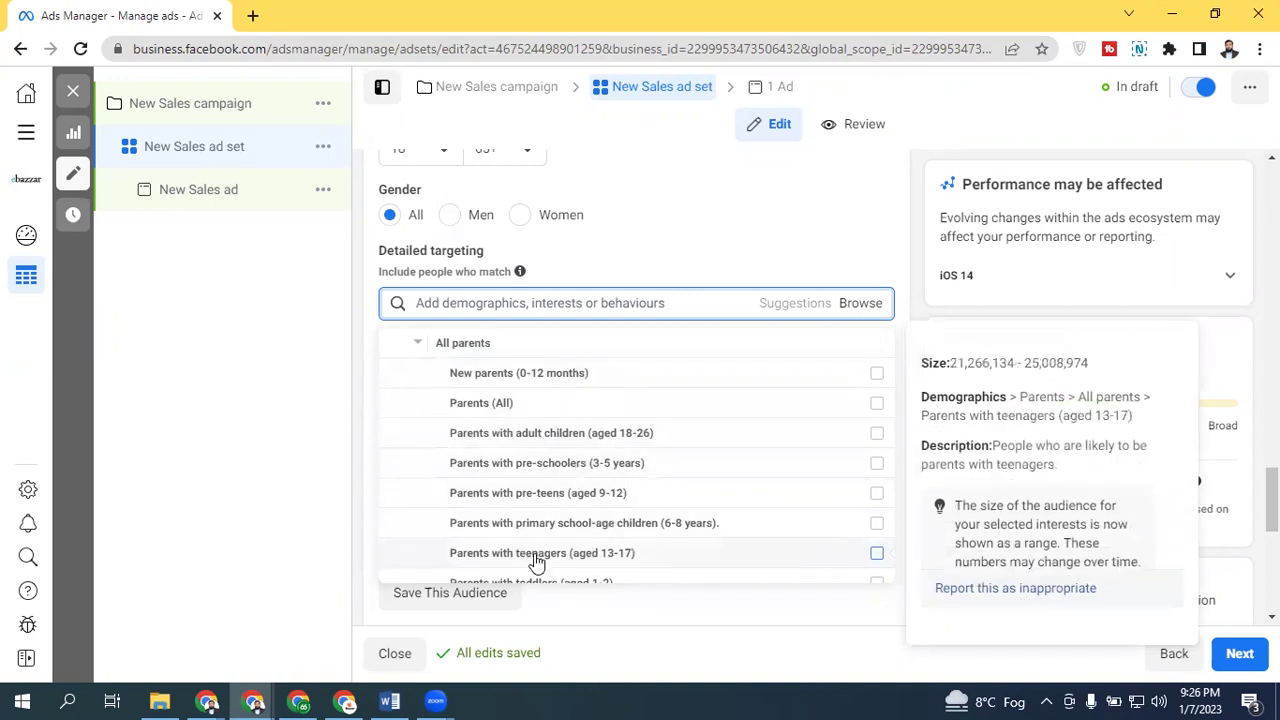
left_click(418, 344)
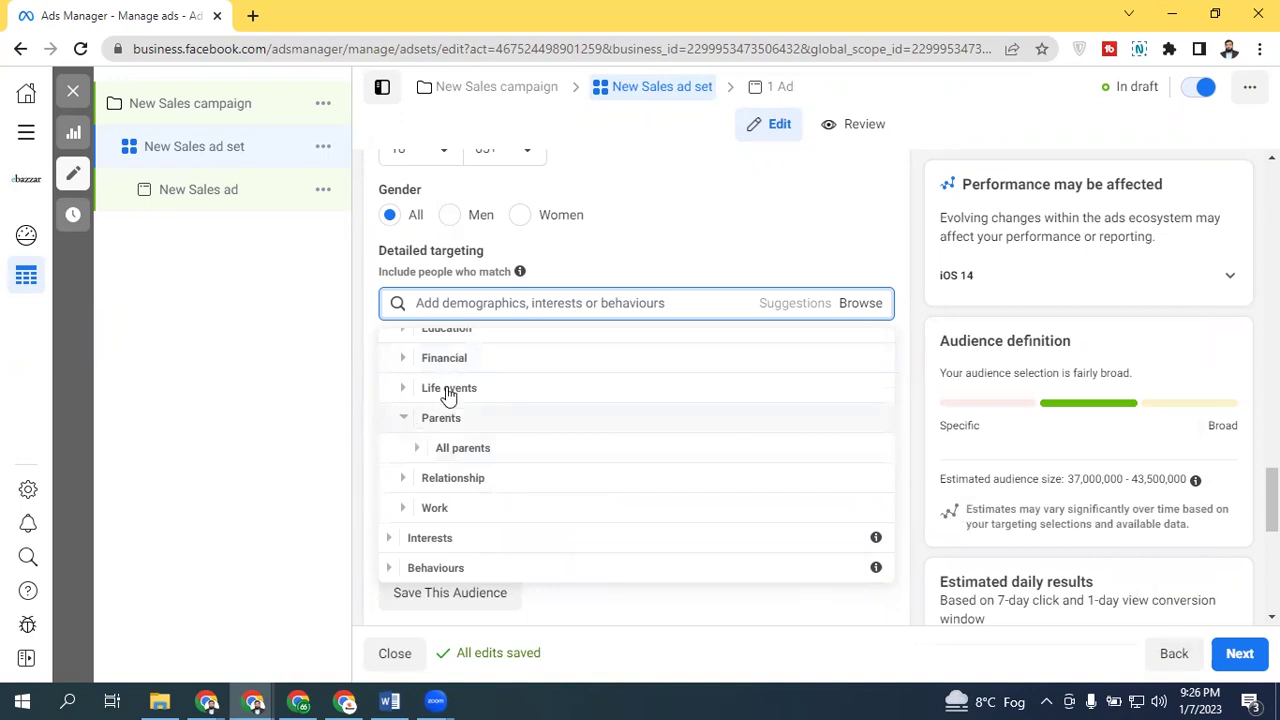
left_click(403, 418)
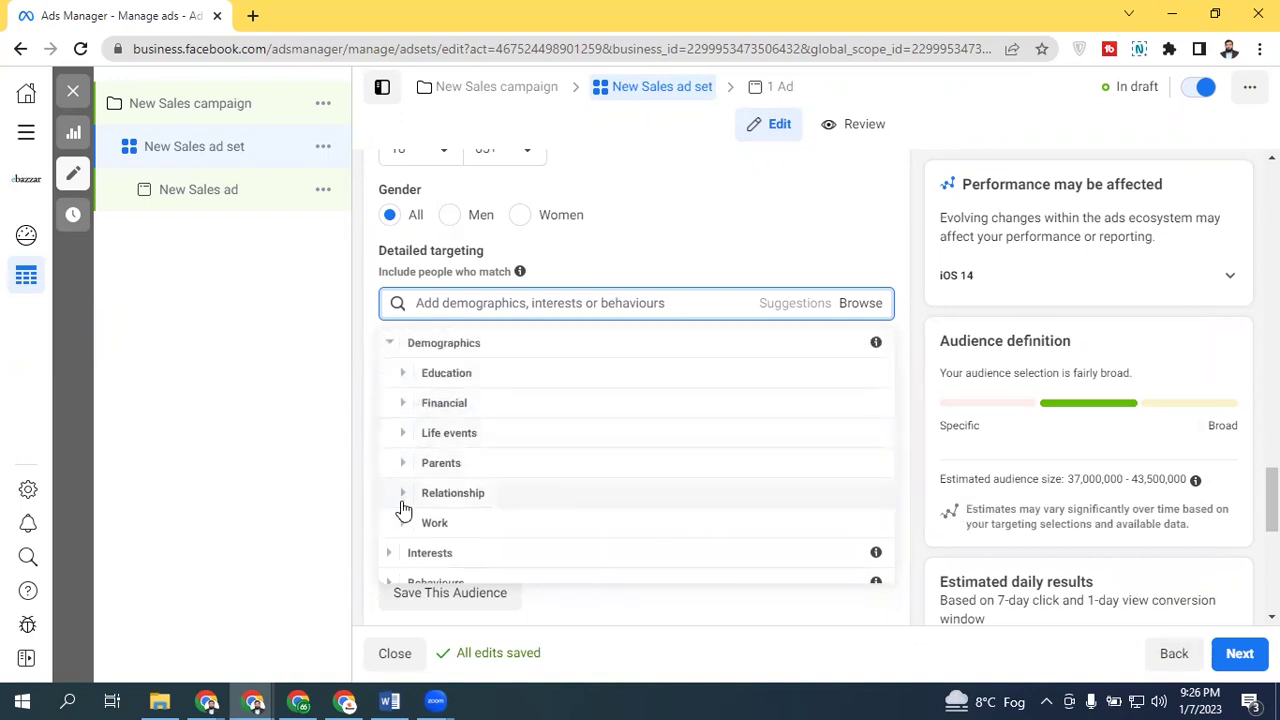
Step: Examine the Relationship and Work categories in the Demographics targeting, including the list of Industries
left_click(403, 497)
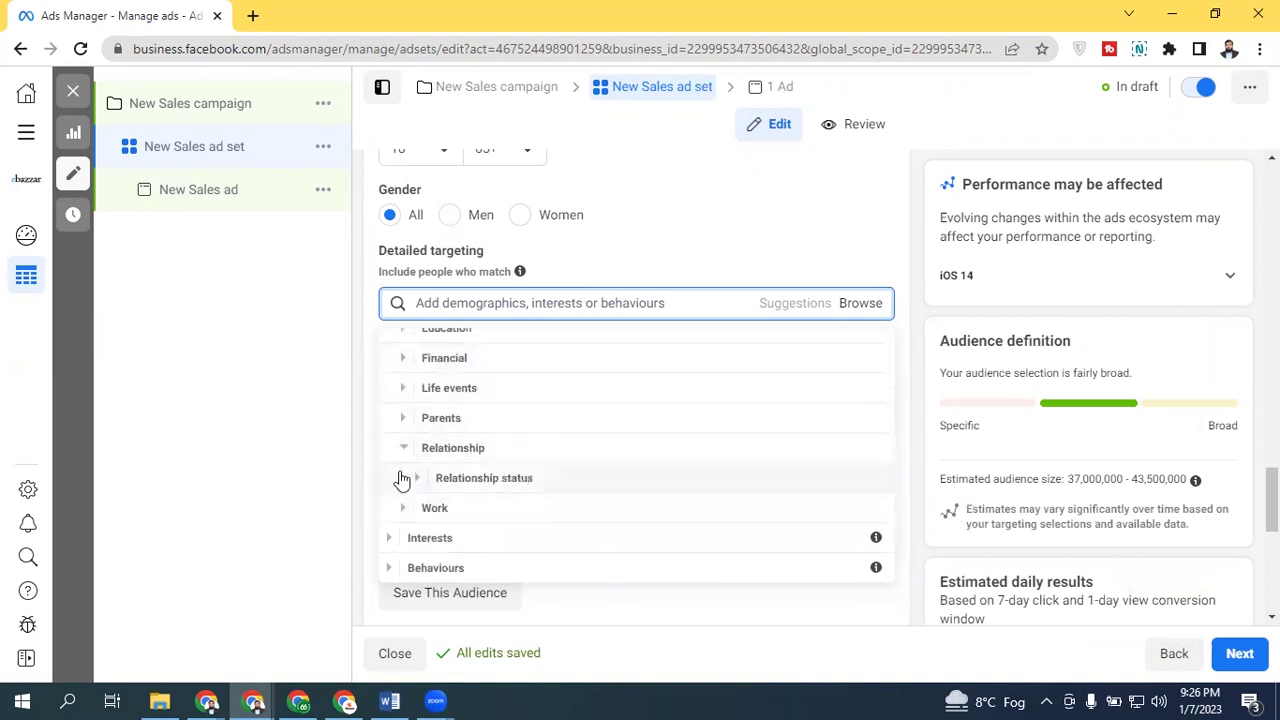
left_click(403, 458)
left_click(404, 523)
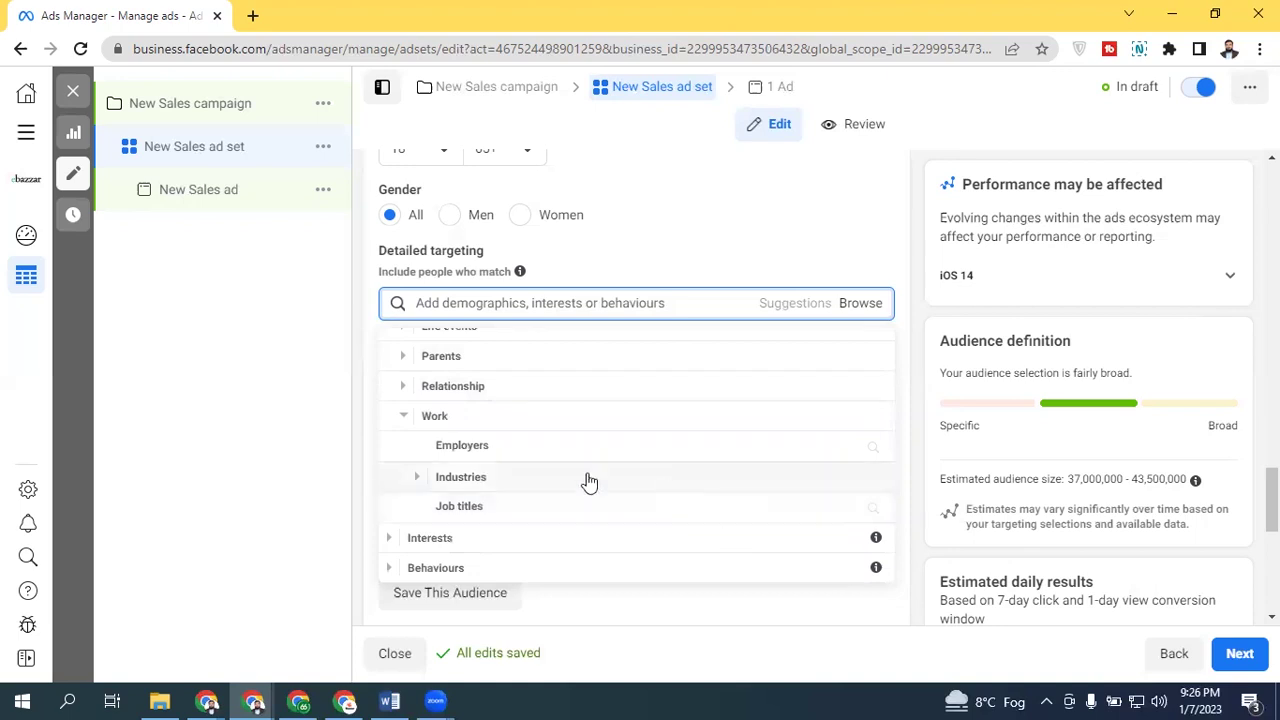
left_click(417, 477)
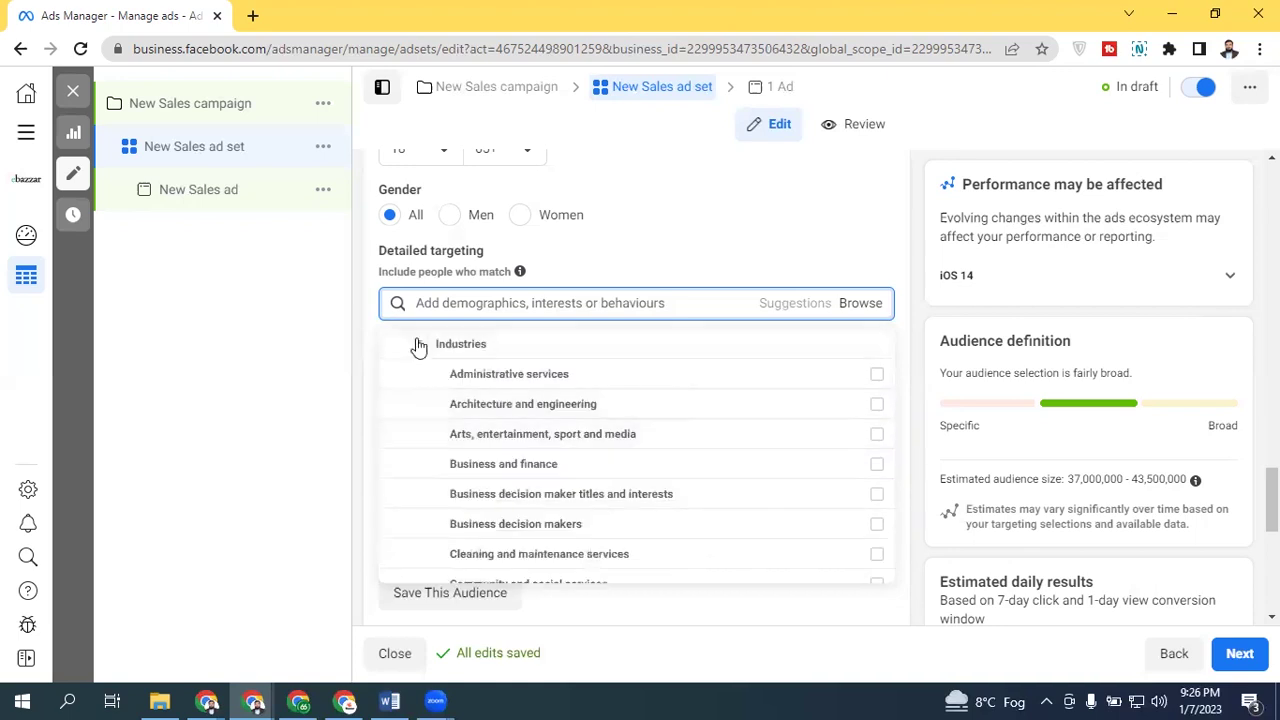
left_click(417, 345)
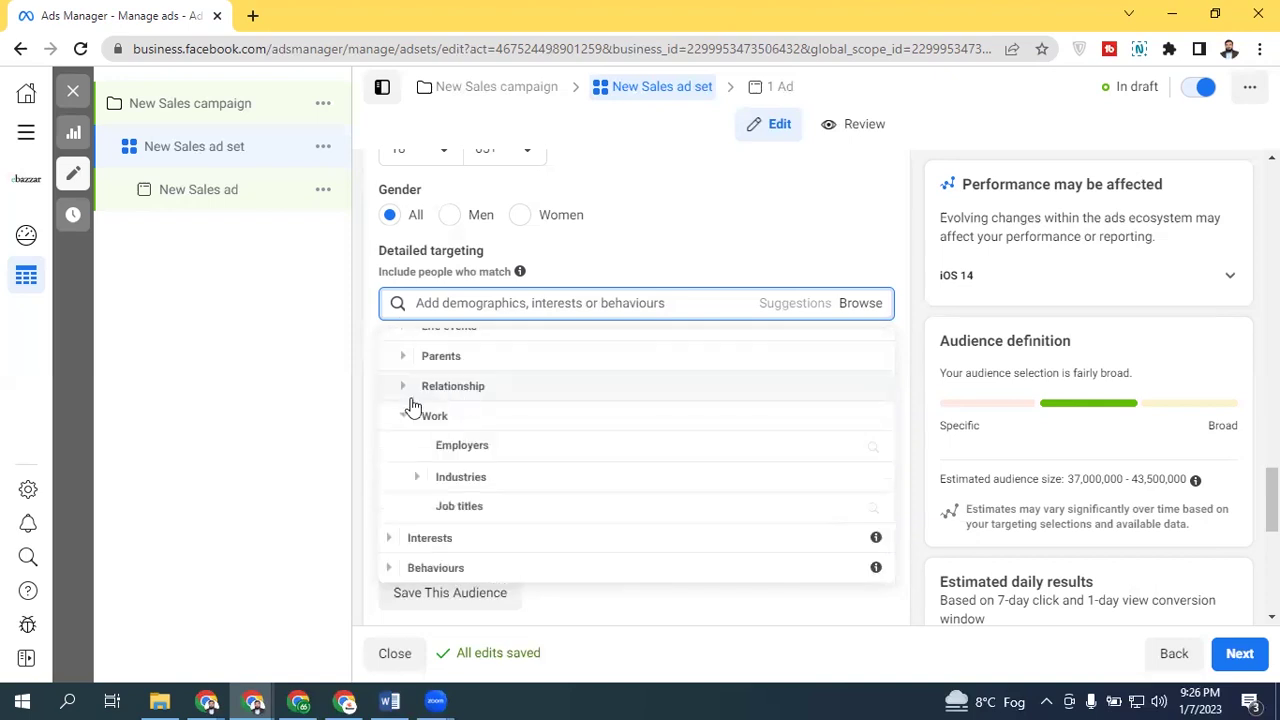
left_click(441, 477)
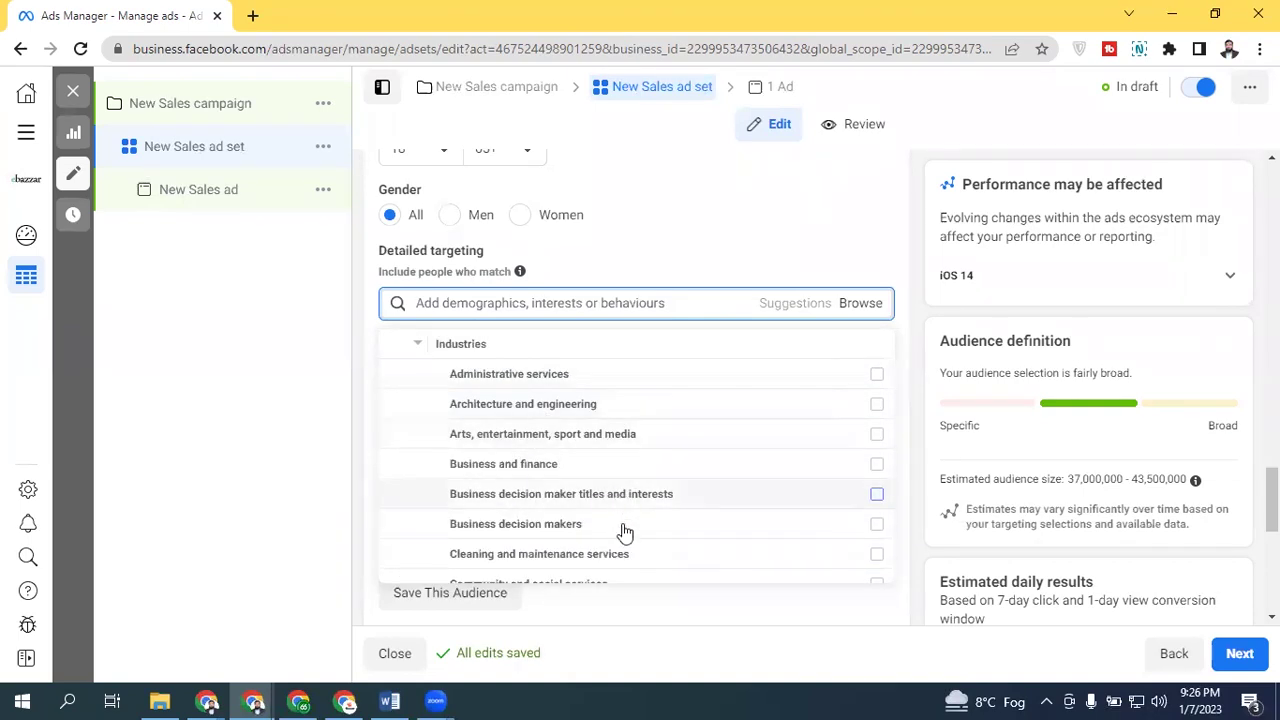
mouse_move(597, 423)
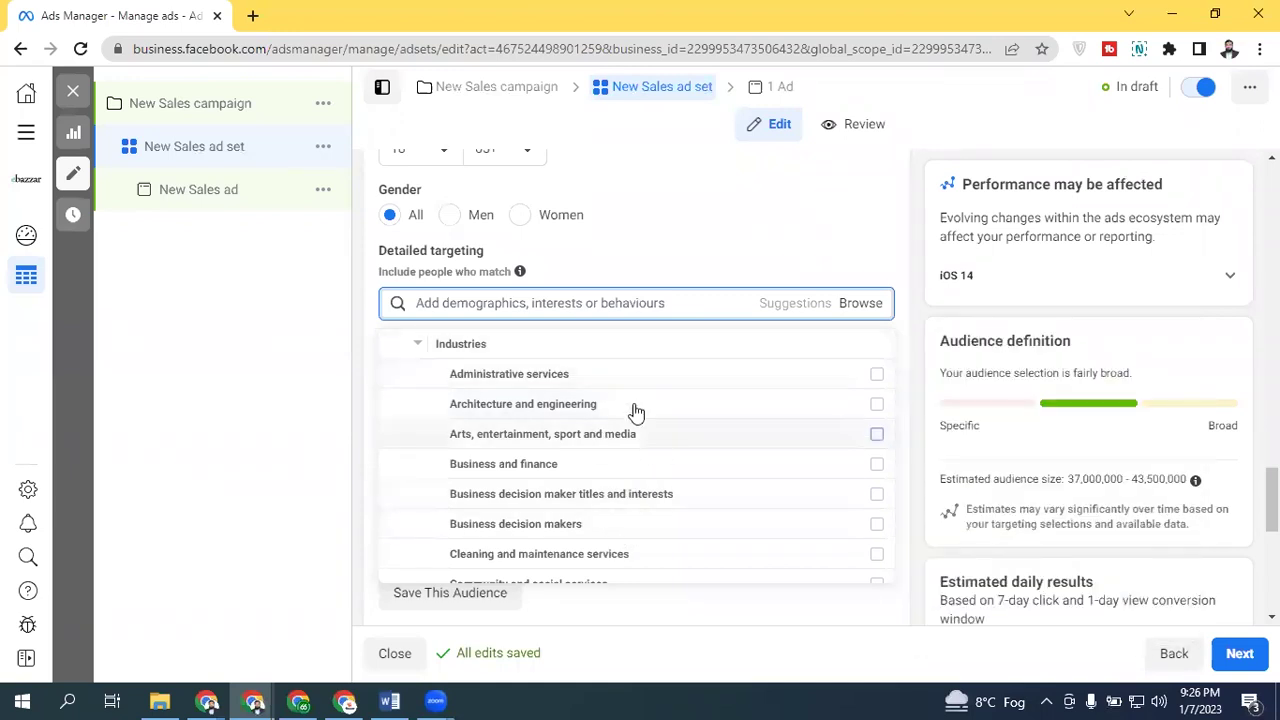
left_click(412, 345)
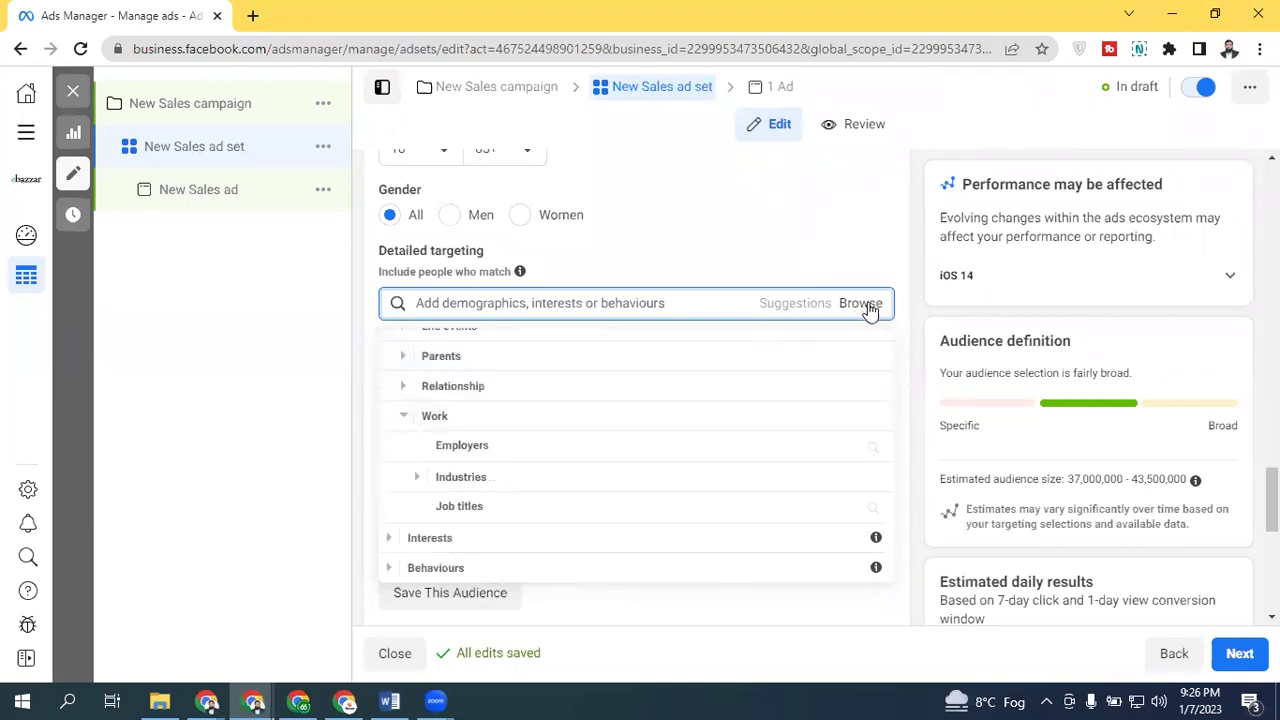
Step: Collapse the Demographics categories and examine the Interests categories in the detailed targeting
left_click(406, 417)
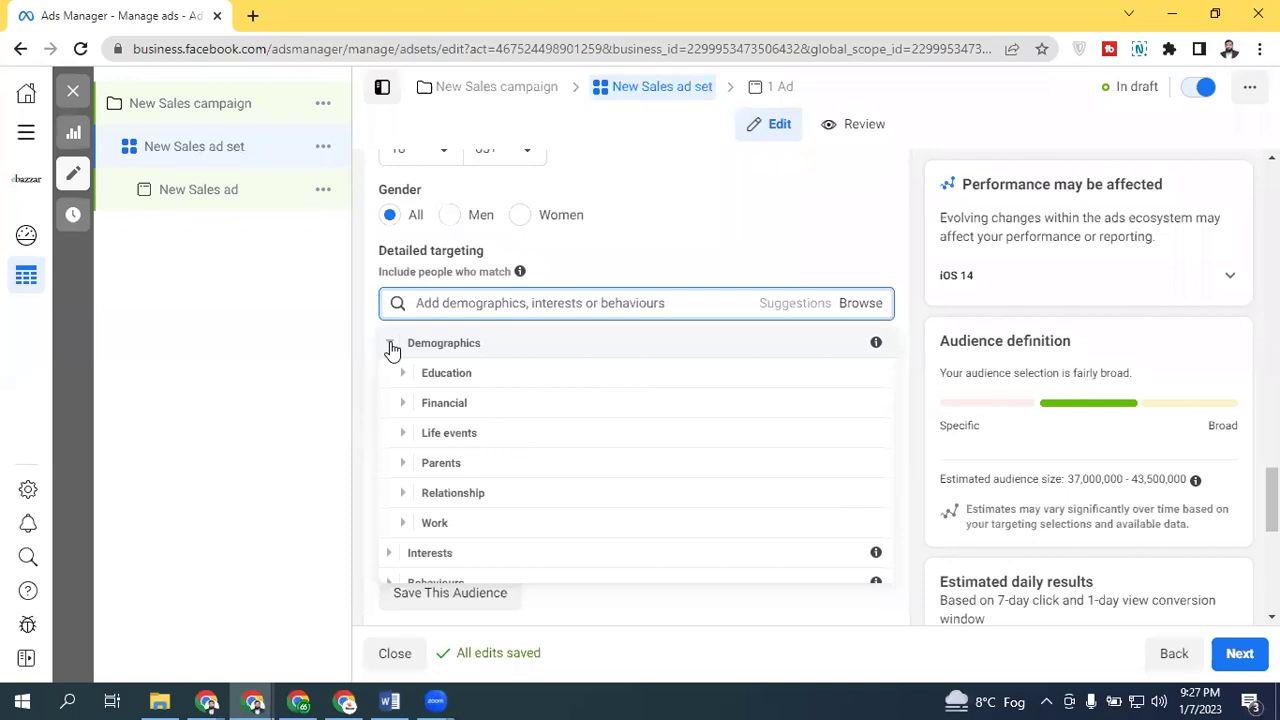
left_click(390, 343)
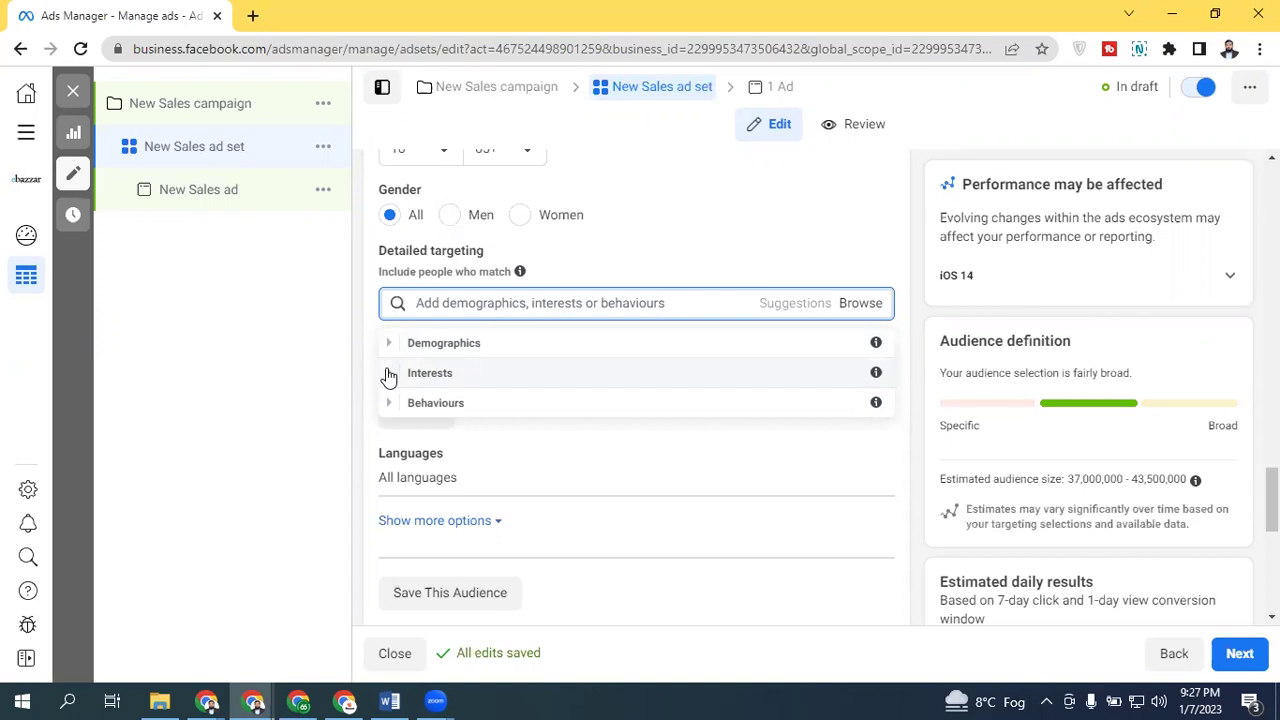
left_click(380, 374)
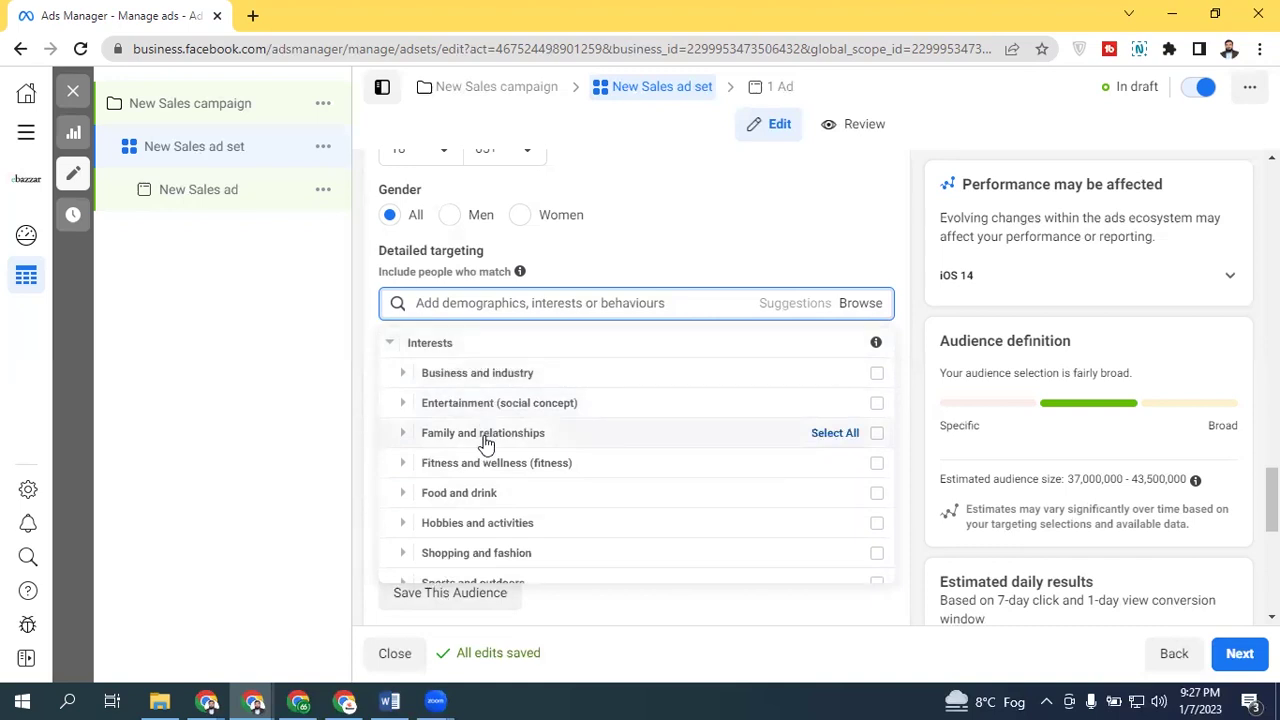
left_click(392, 344)
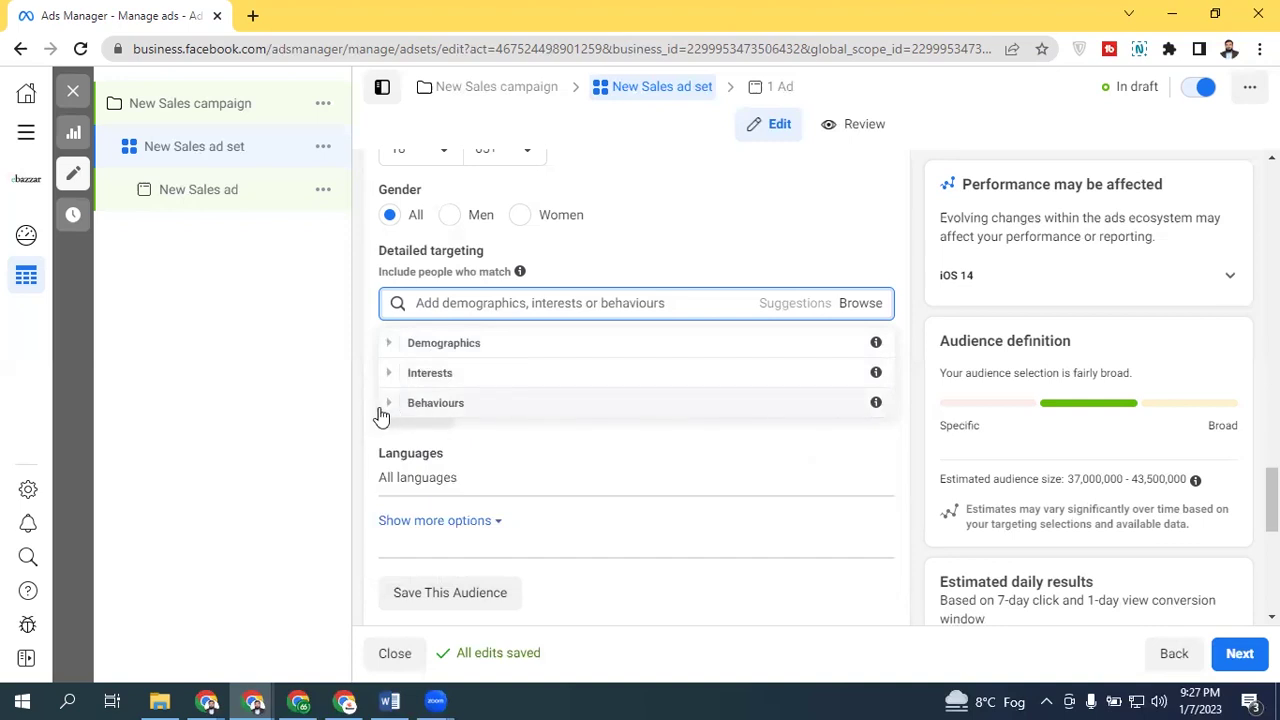
Step: Expand the Behaviours targeting, and dismiss the IDM error dialog together with the download page it opens
left_click(388, 404)
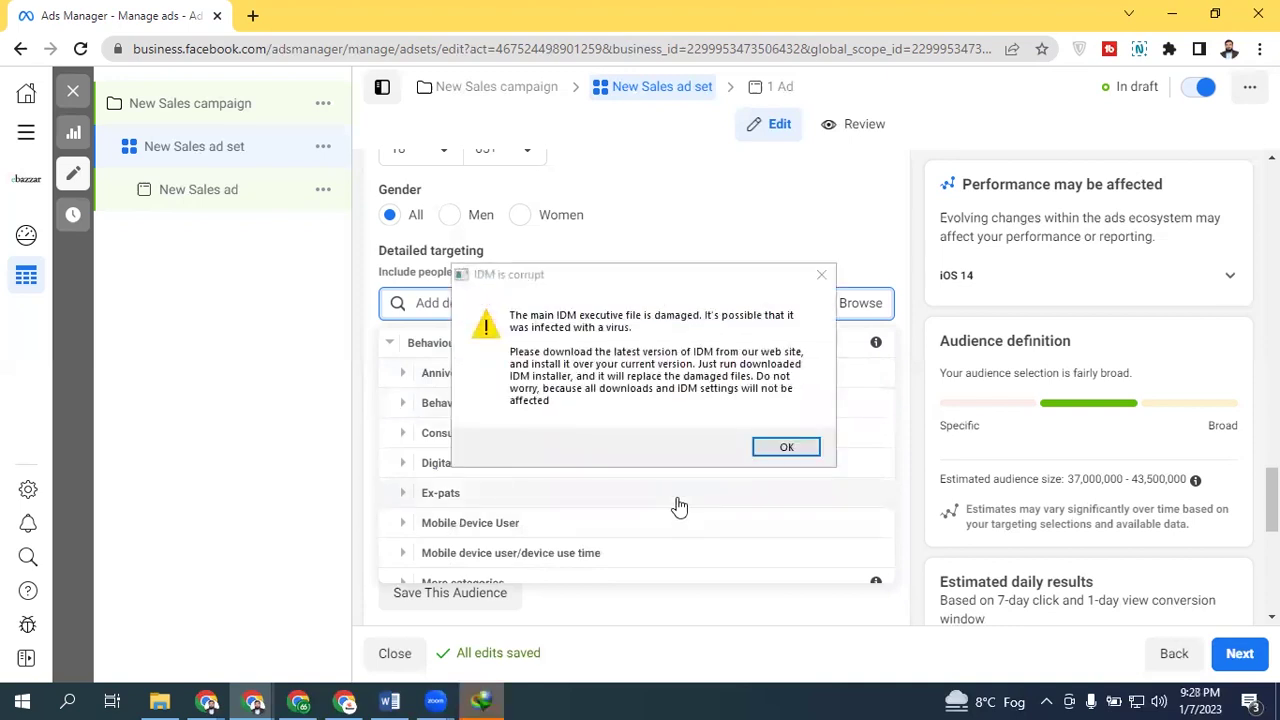
left_click(821, 274)
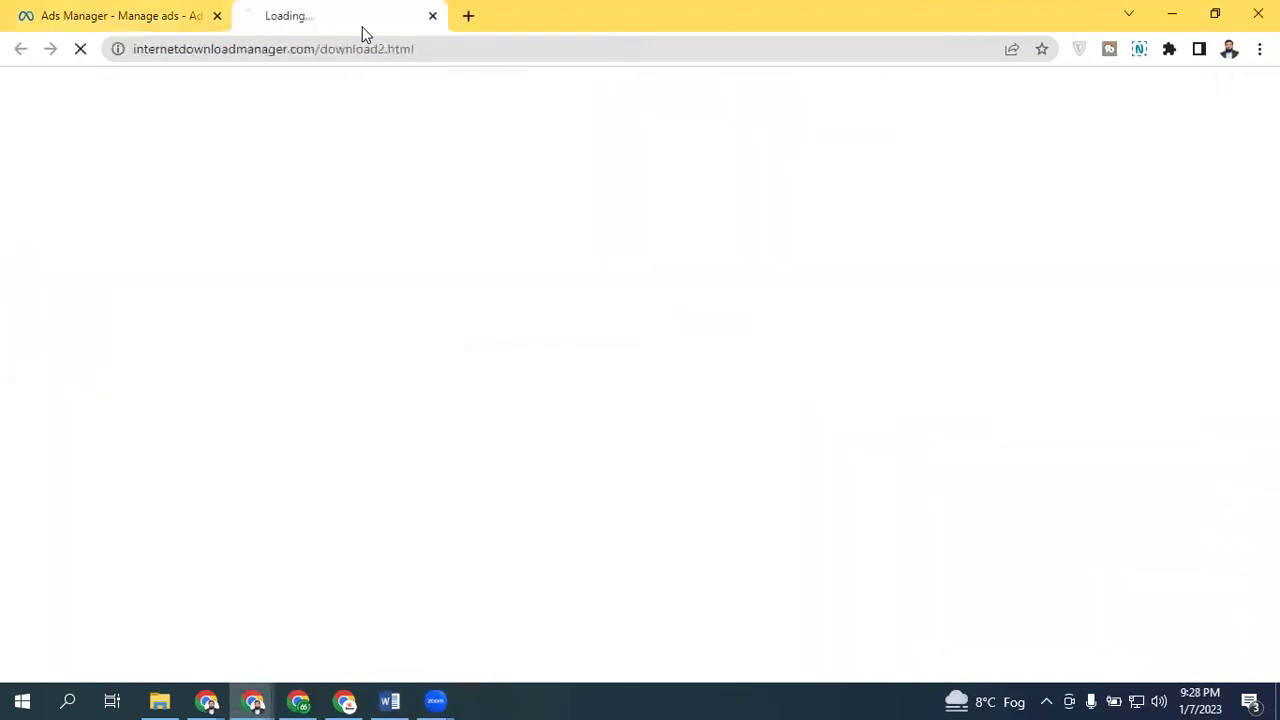
left_click(432, 16)
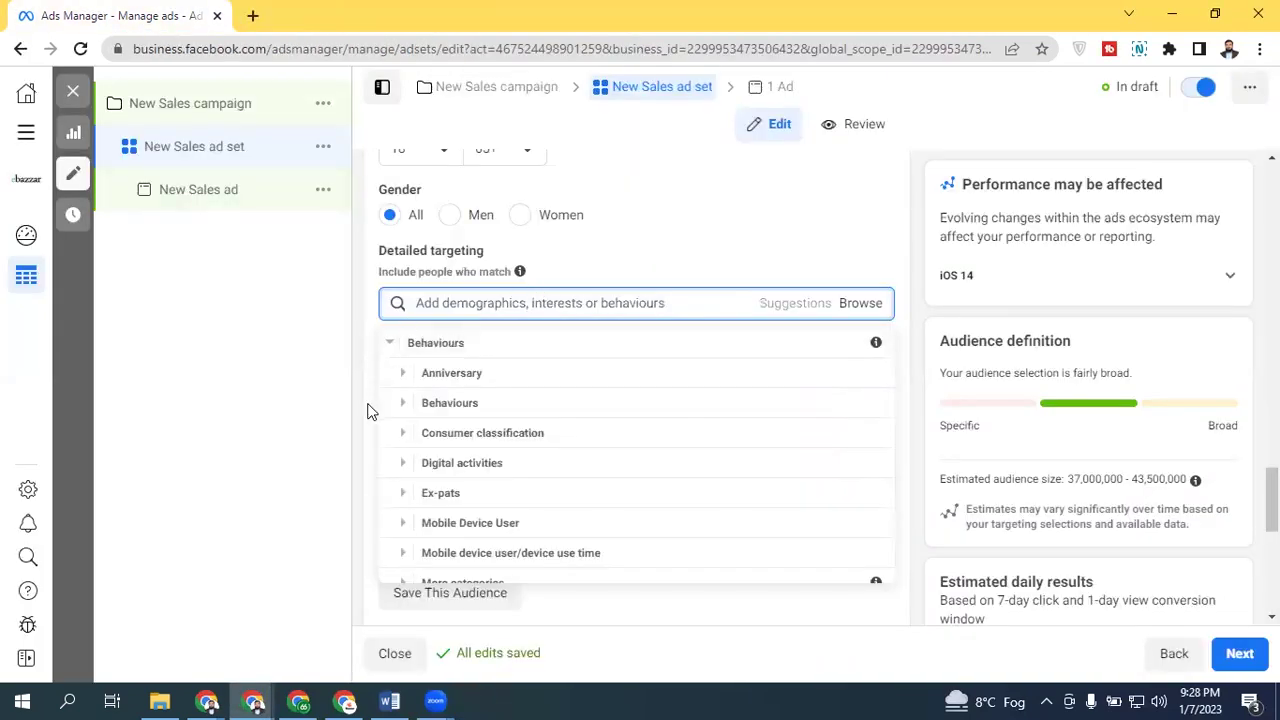
Step: Examine the Purchase with offer option and its description under Behaviours > Purchase behaviours
left_click(403, 402)
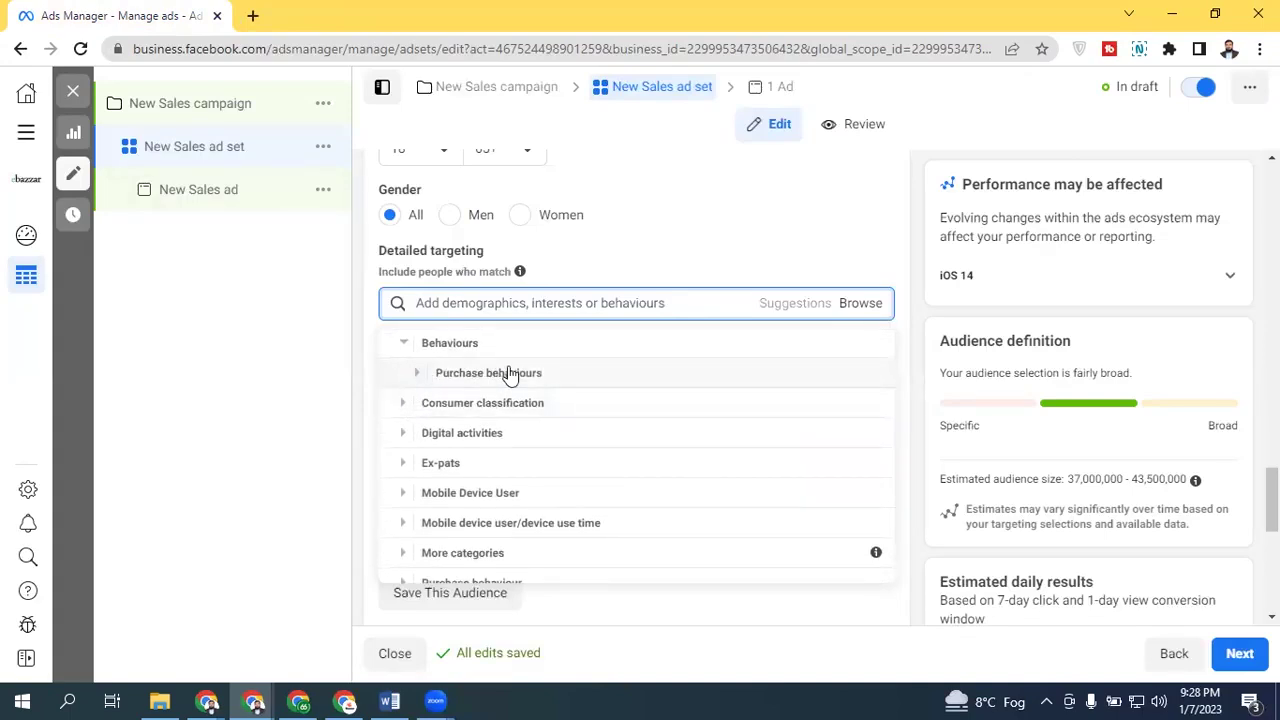
left_click(418, 373)
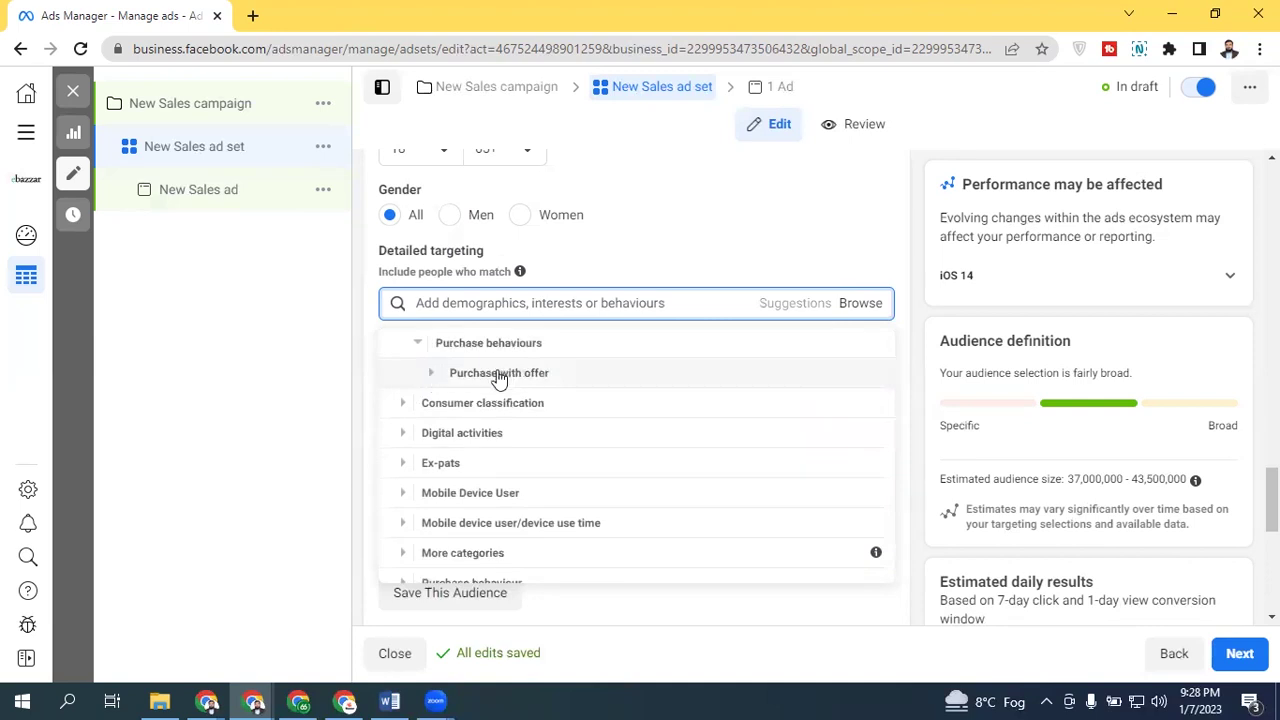
left_click(431, 376)
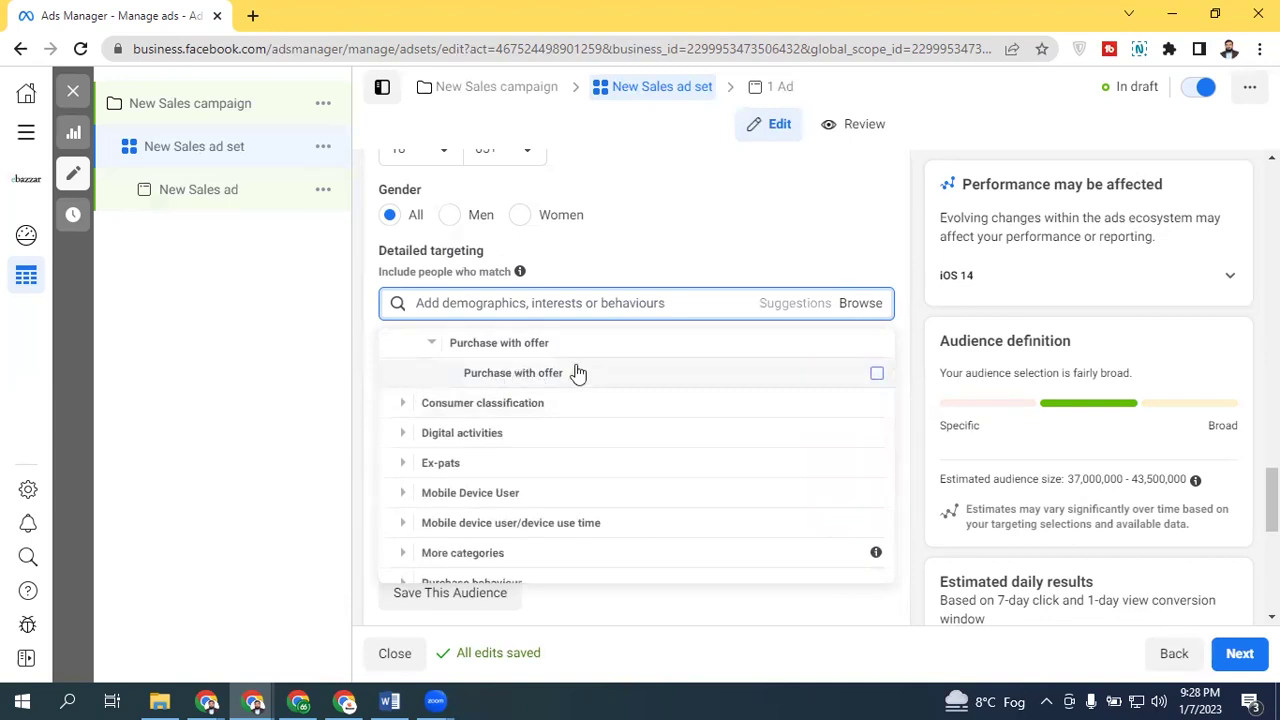
mouse_move(840, 380)
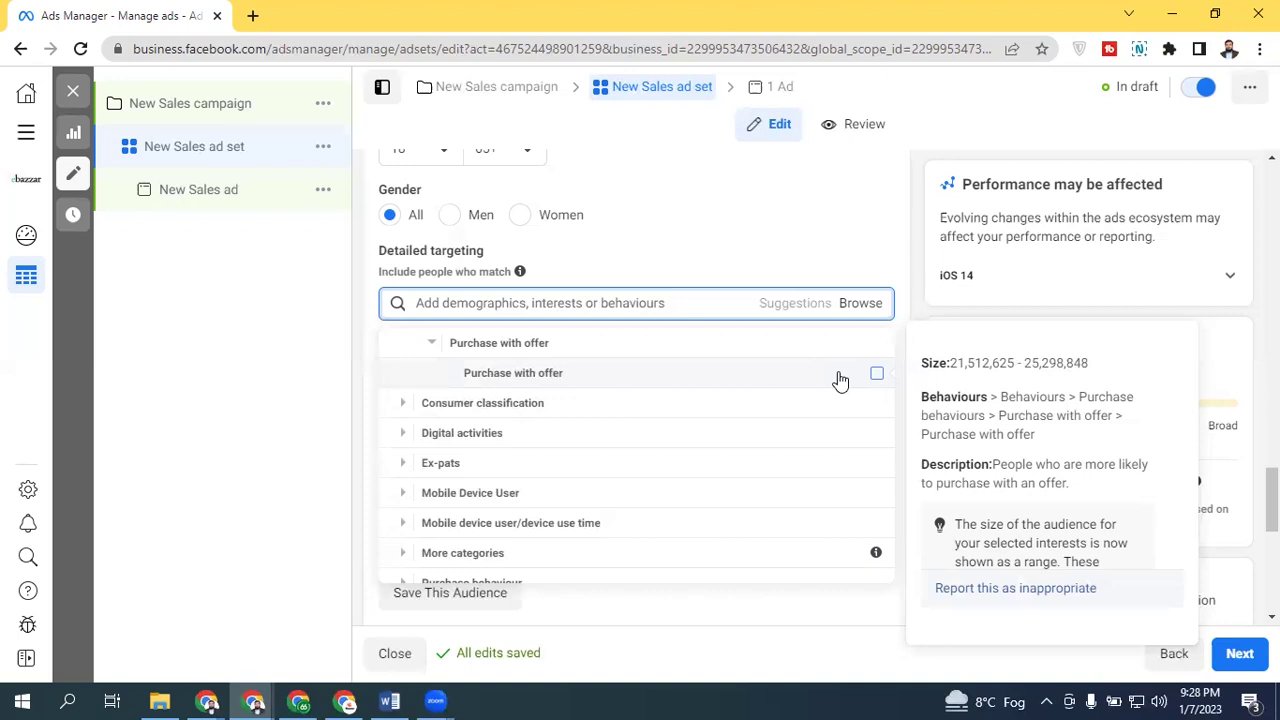
left_click(422, 345)
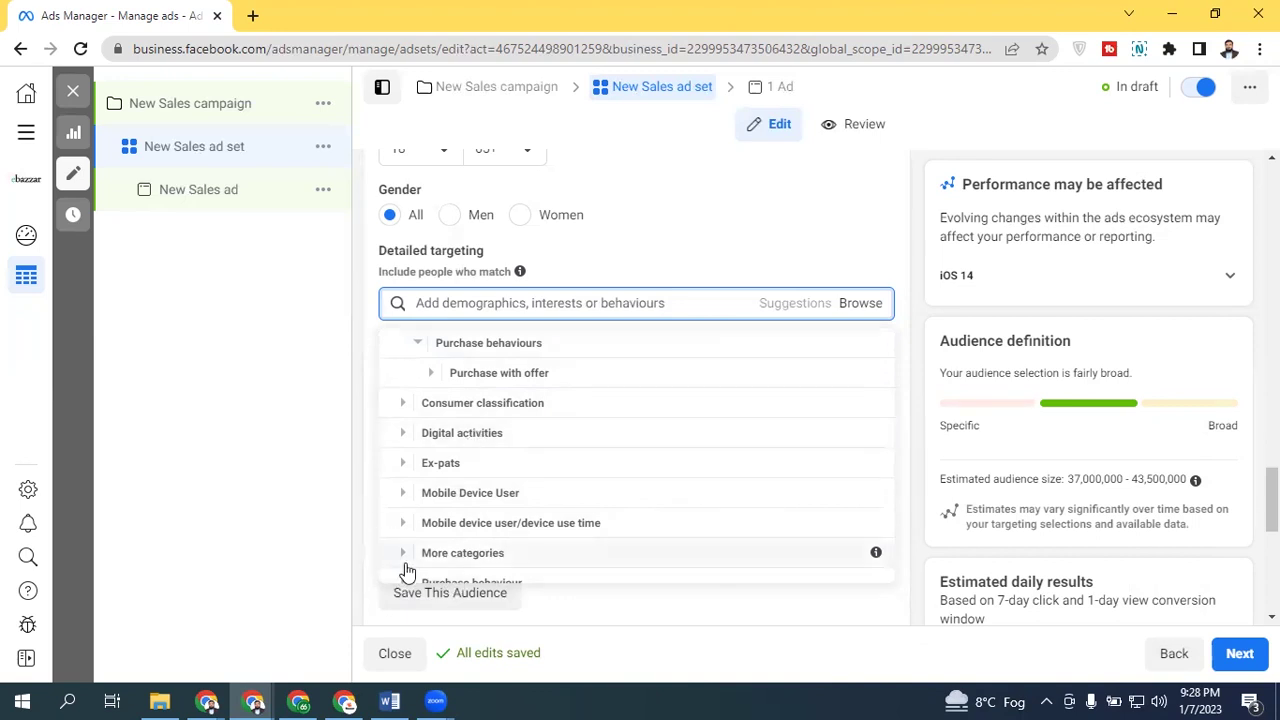
Step: Examine the Engaged shoppers option under Purchase behaviour in the Behaviours targeting
scroll(407, 583, "down", 2)
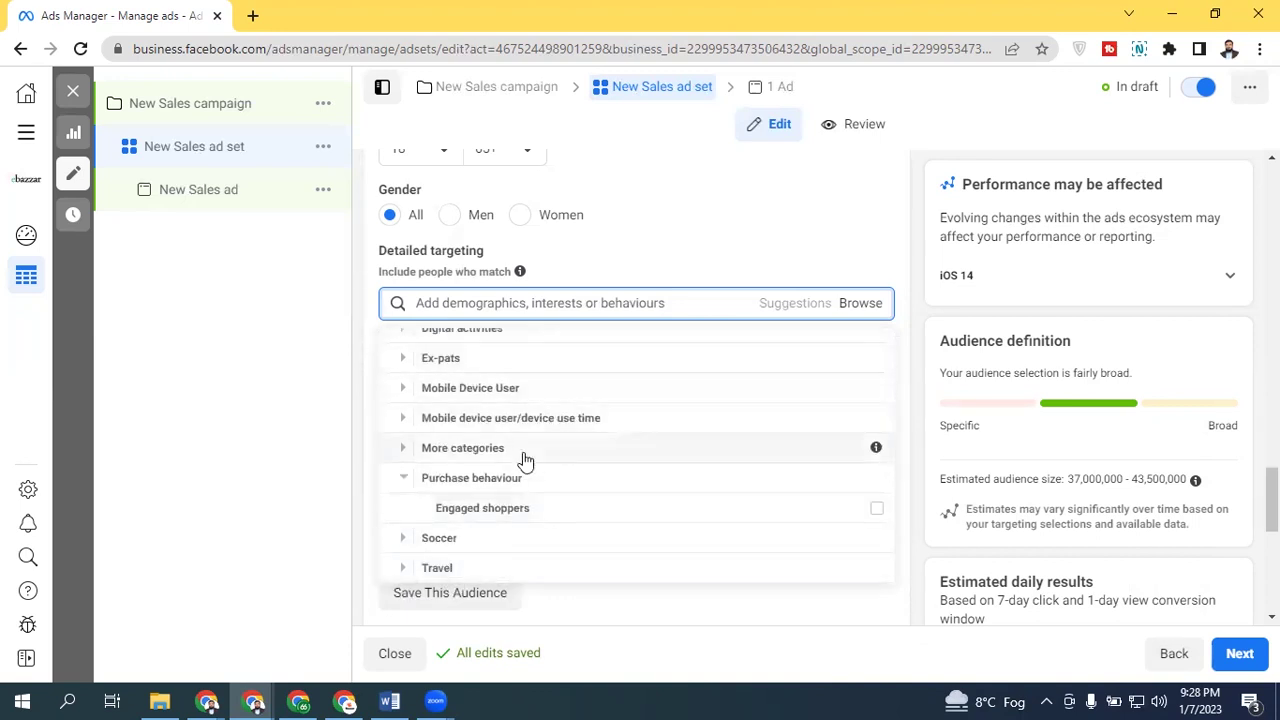
mouse_move(538, 506)
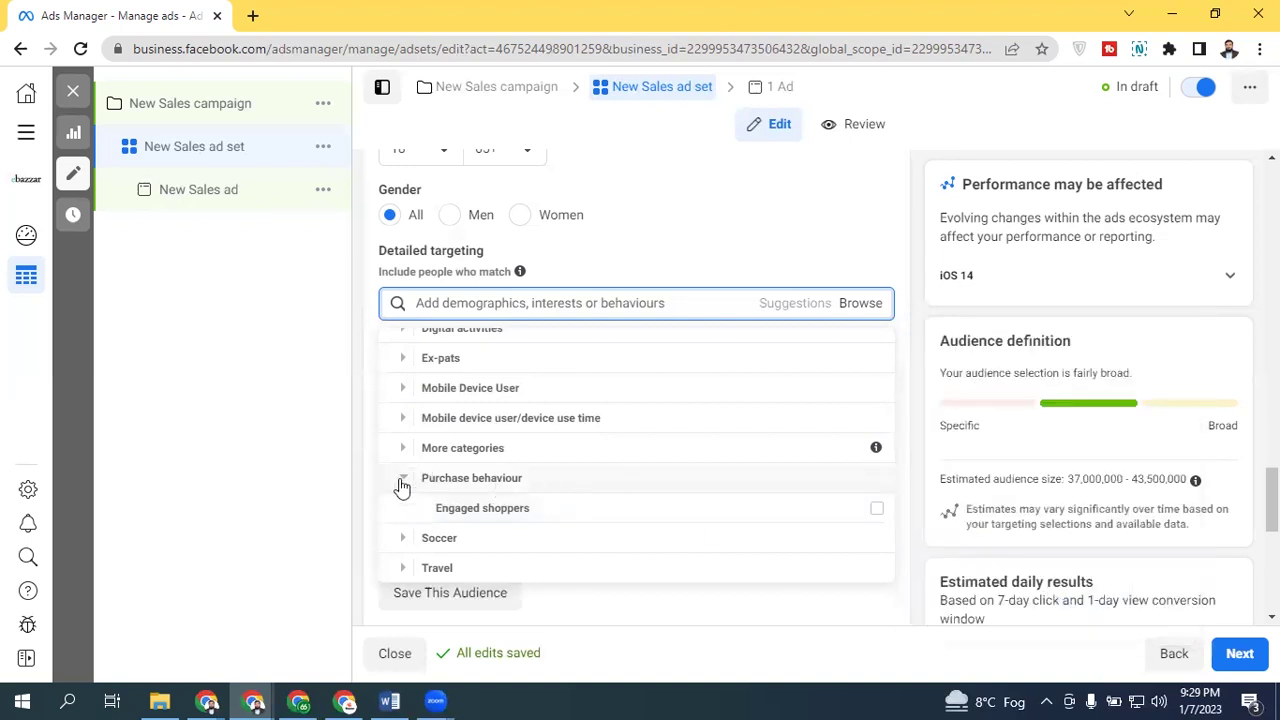
scroll(385, 510, "up", 1)
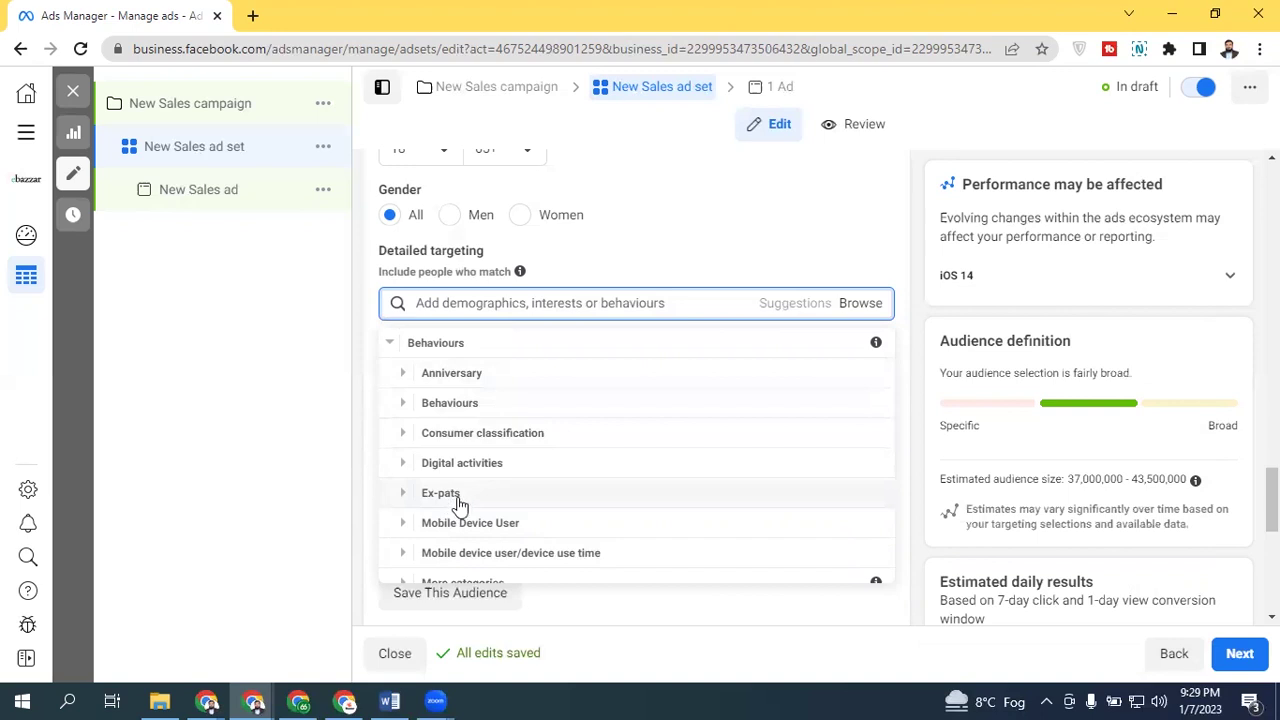
Step: Examine the Ex-pats options in the Behaviours targeting, from Family of those who live abroad through the full country list
left_click(406, 497)
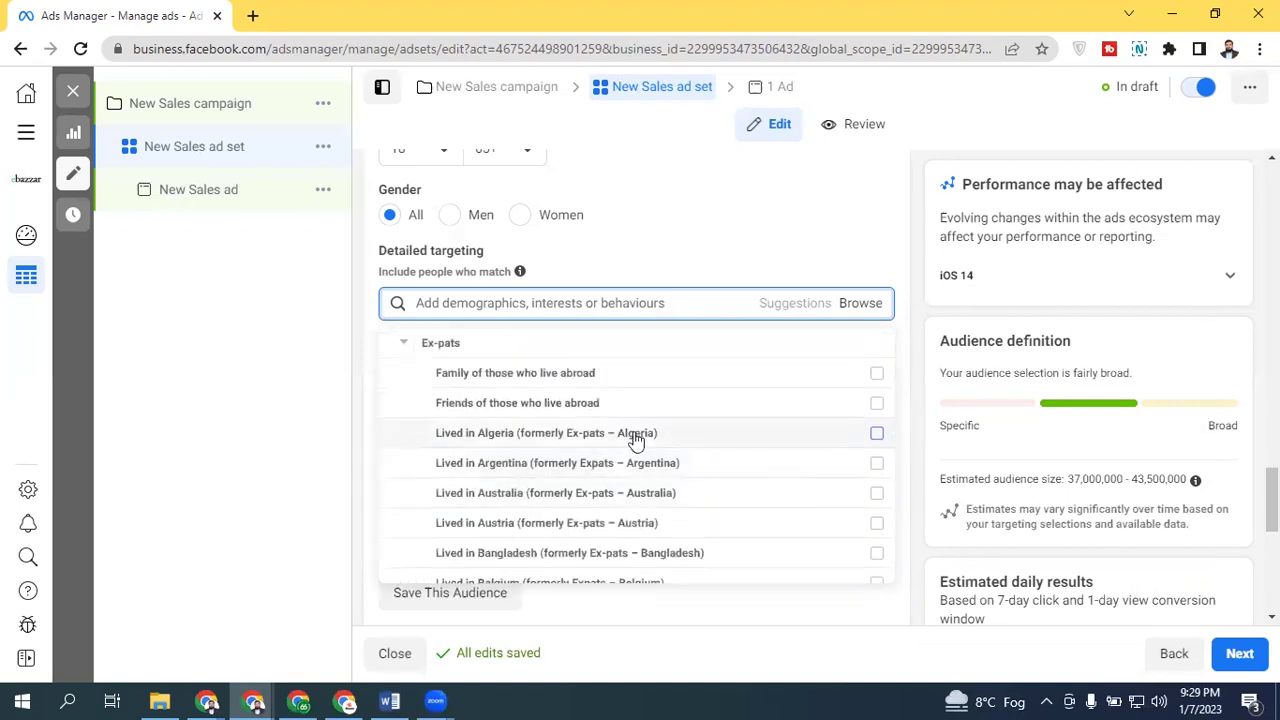
mouse_move(636, 440)
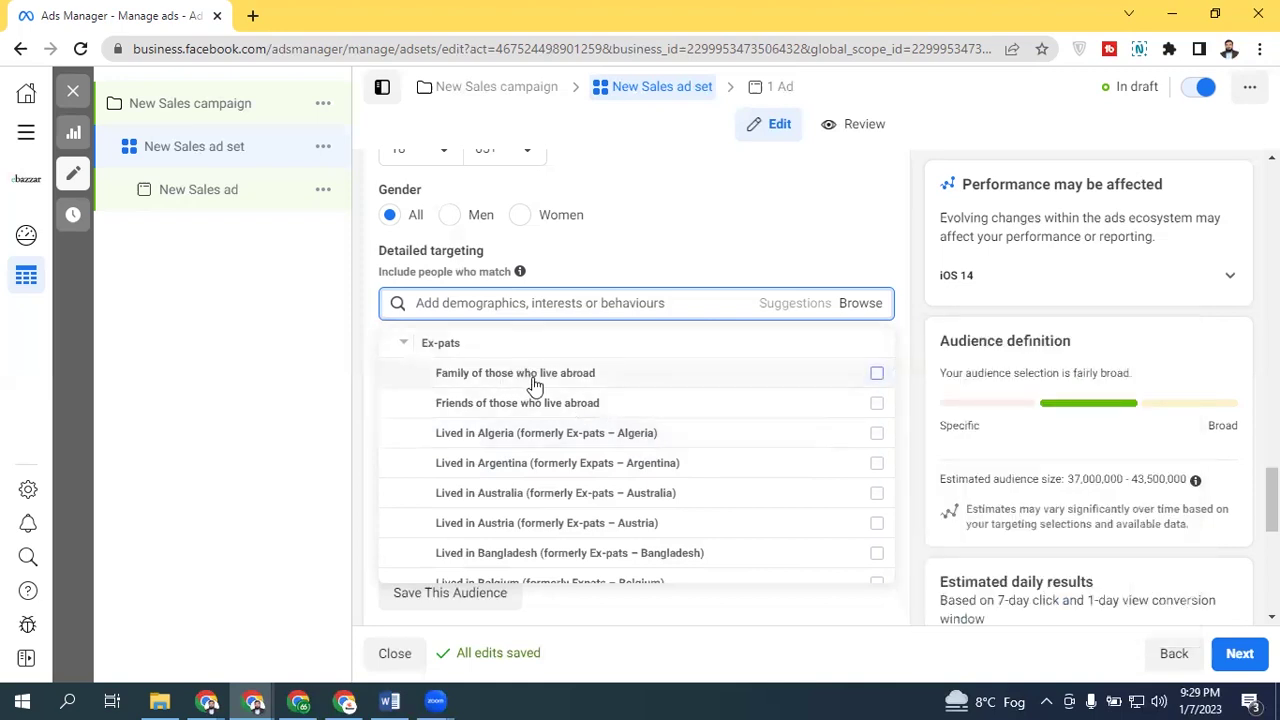
mouse_move(533, 383)
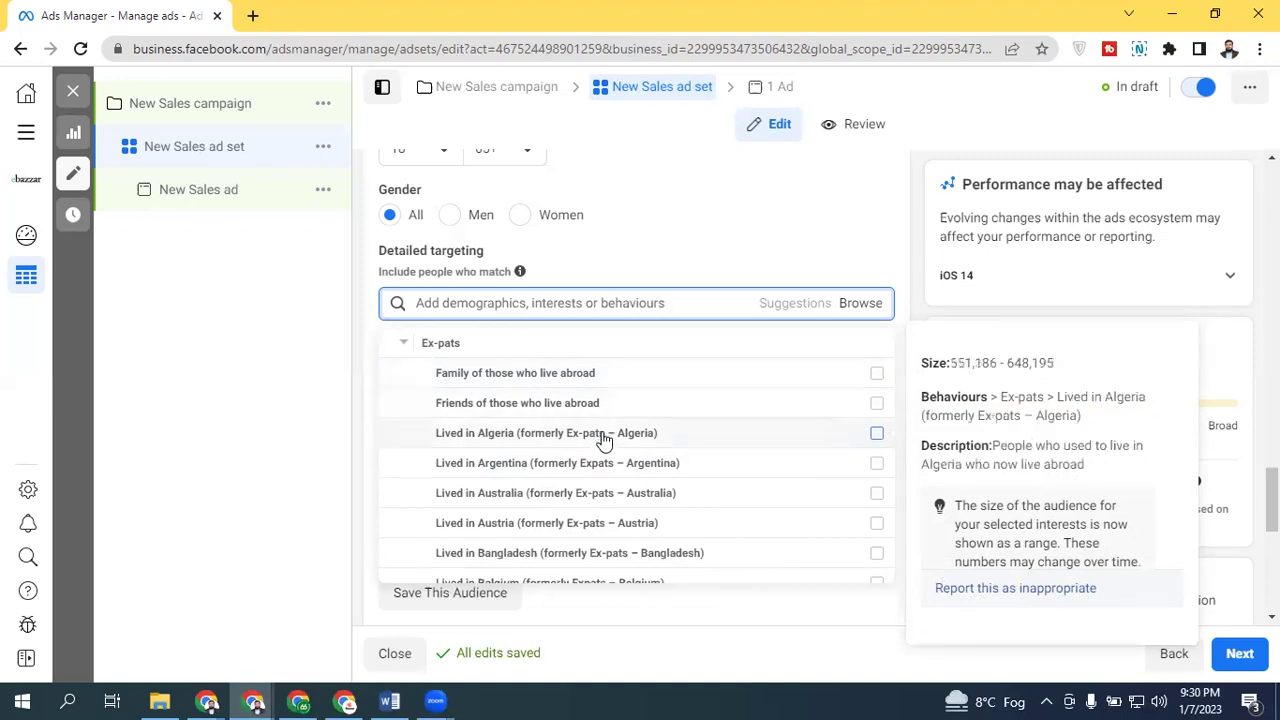
scroll(600, 430, "down", 4)
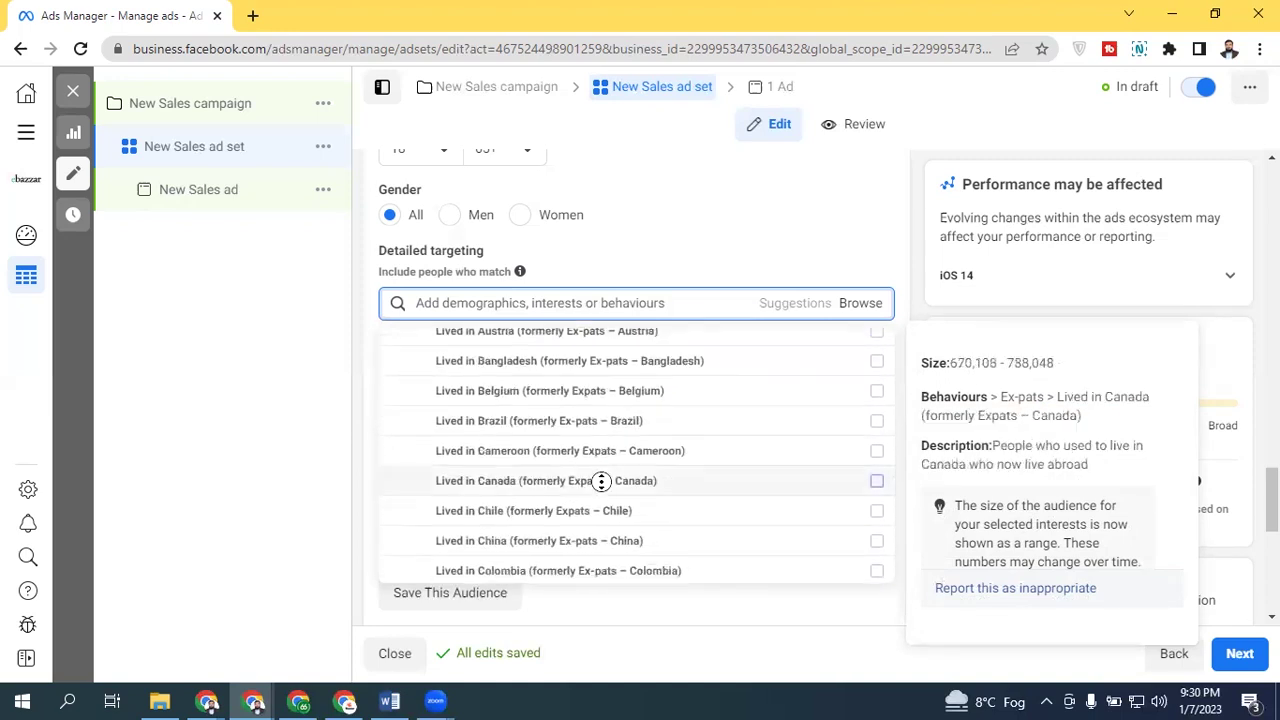
scroll(597, 515, "down", 2)
scroll(594, 517, "down", 5)
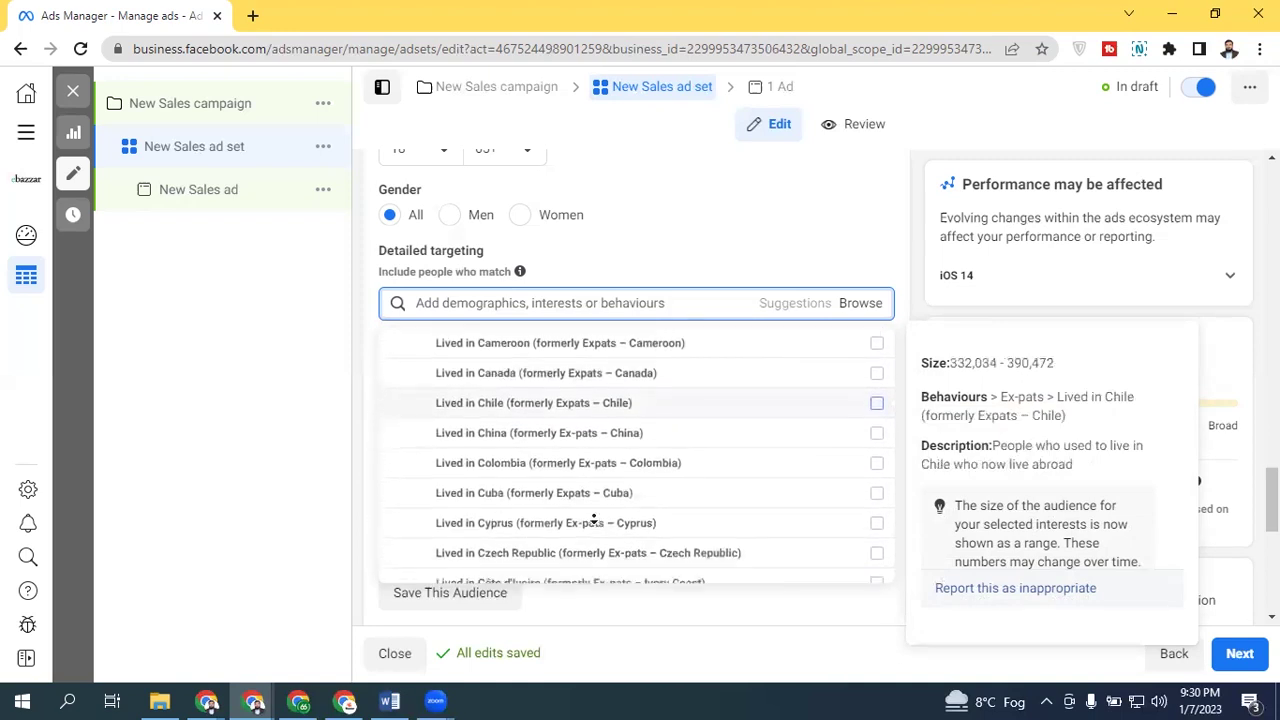
scroll(593, 518, "down", 1)
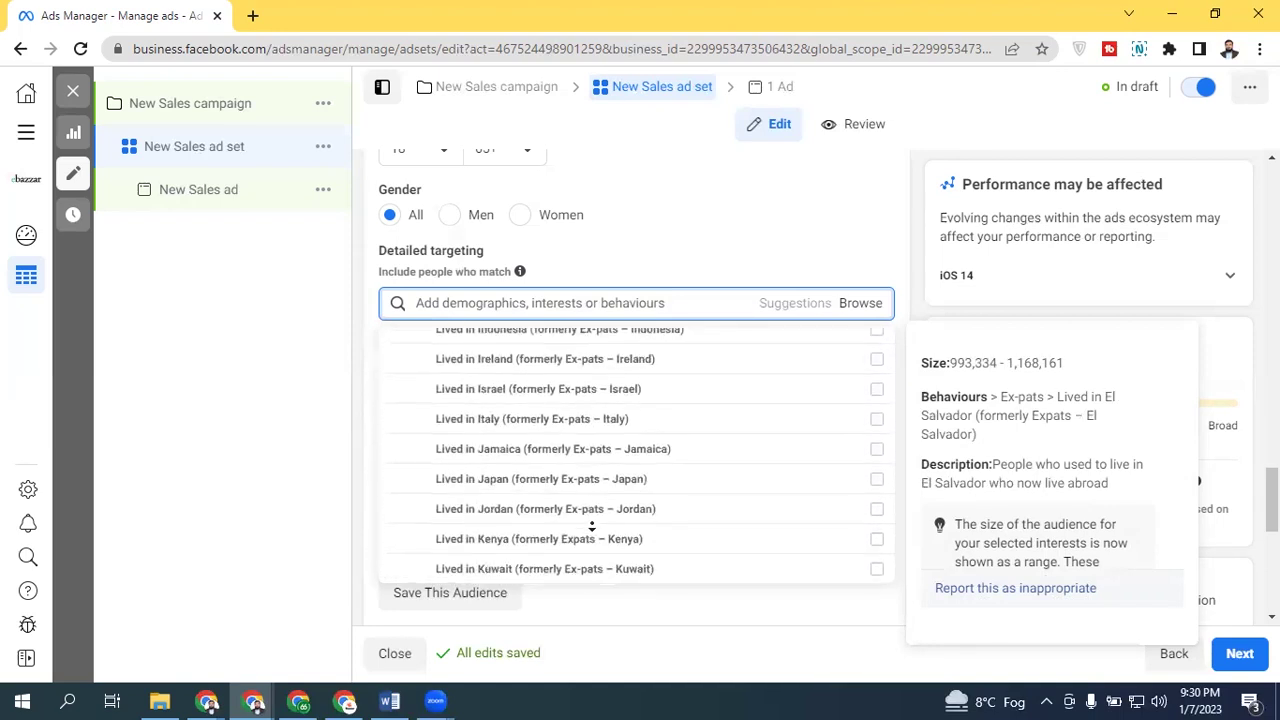
scroll(591, 527, "down", 1)
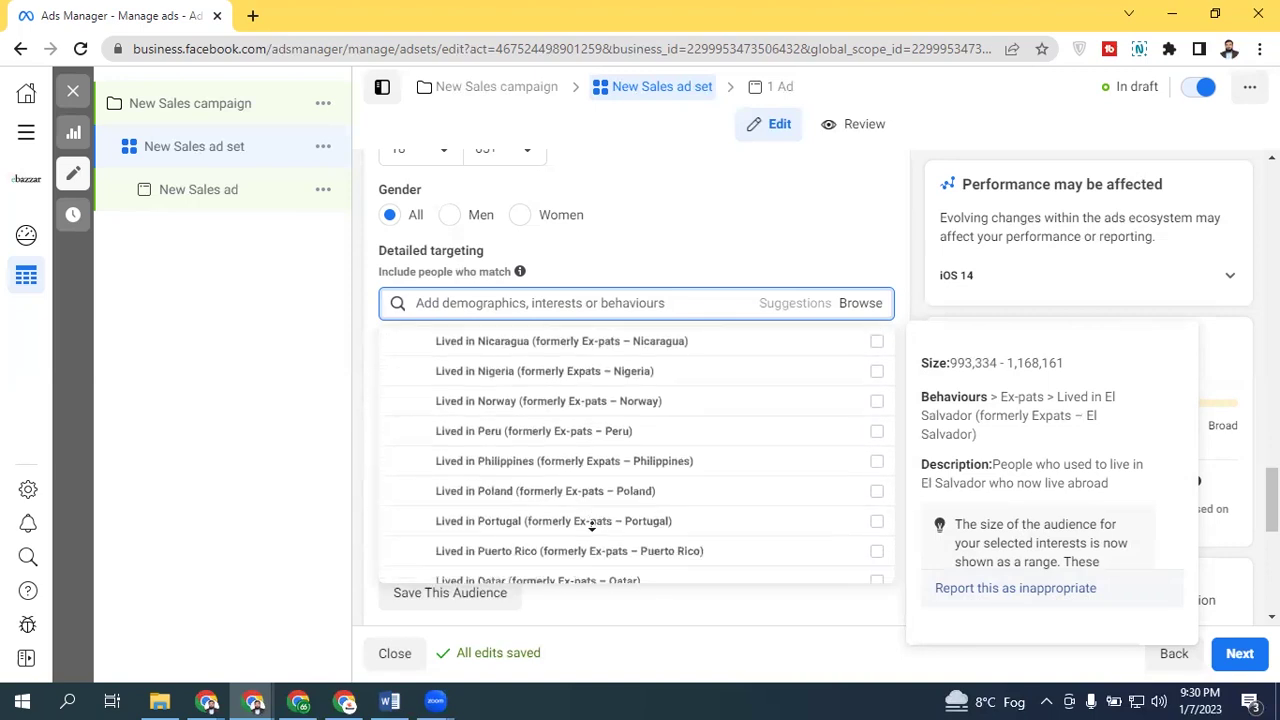
scroll(591, 527, "down", 1)
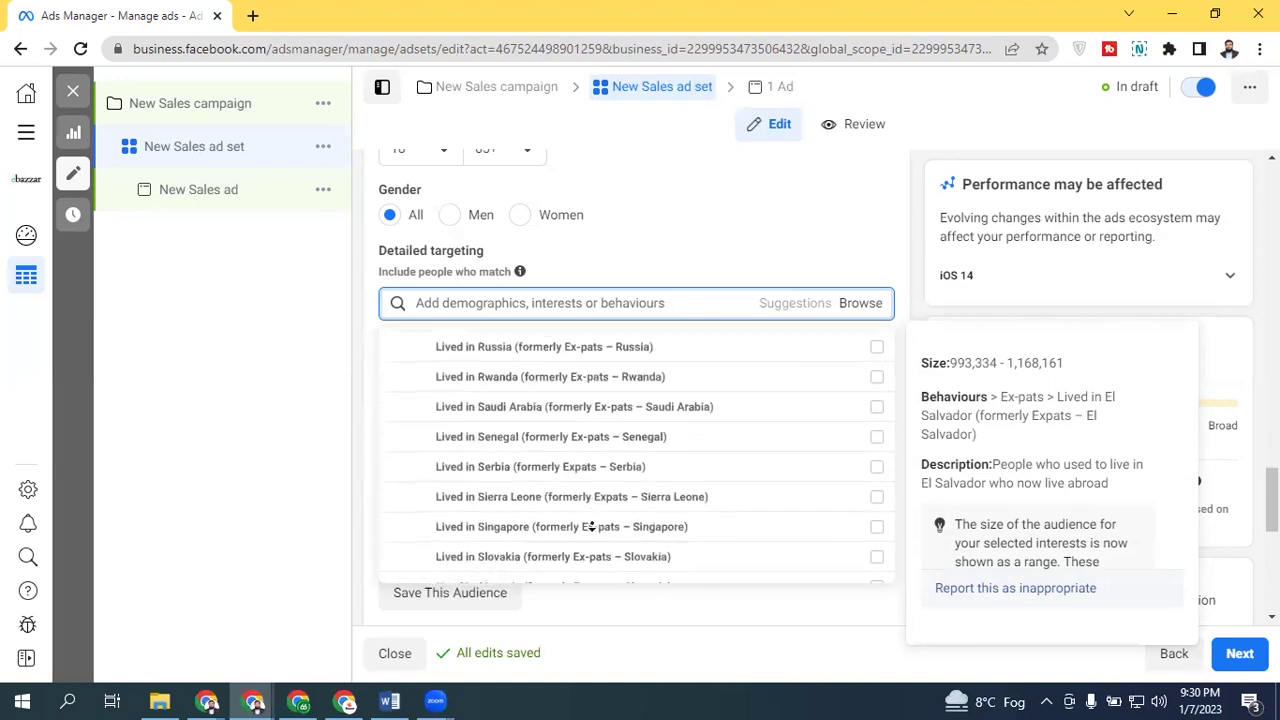
scroll(591, 527, "down", 4)
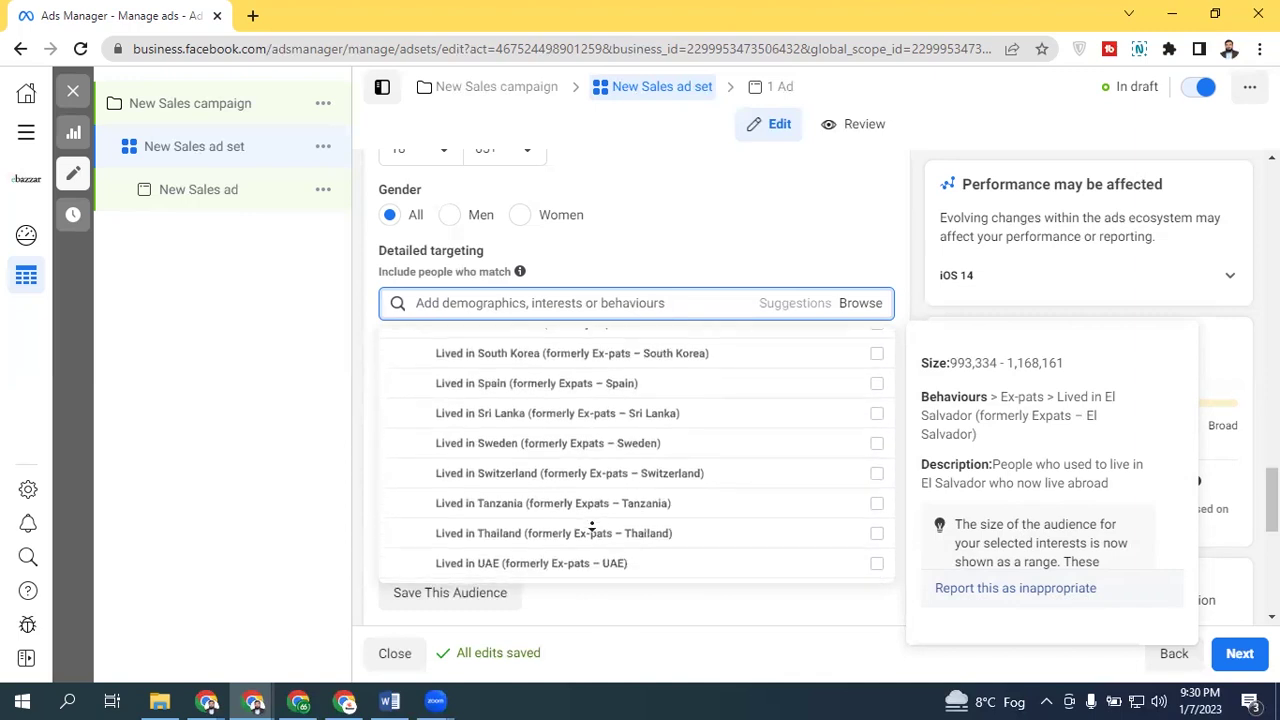
scroll(591, 527, "down", 3)
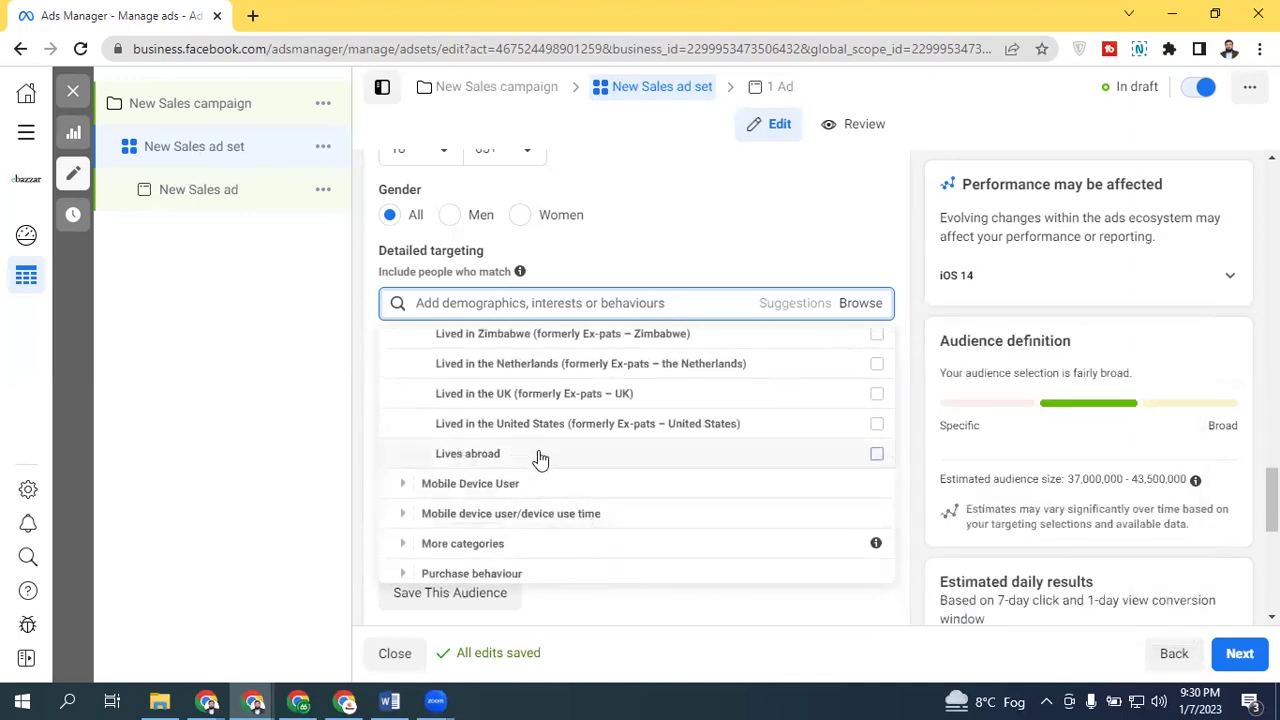
Step: Add the Lives abroad option under Ex-pats to the detailed targeting and remove it again
mouse_move(576, 459)
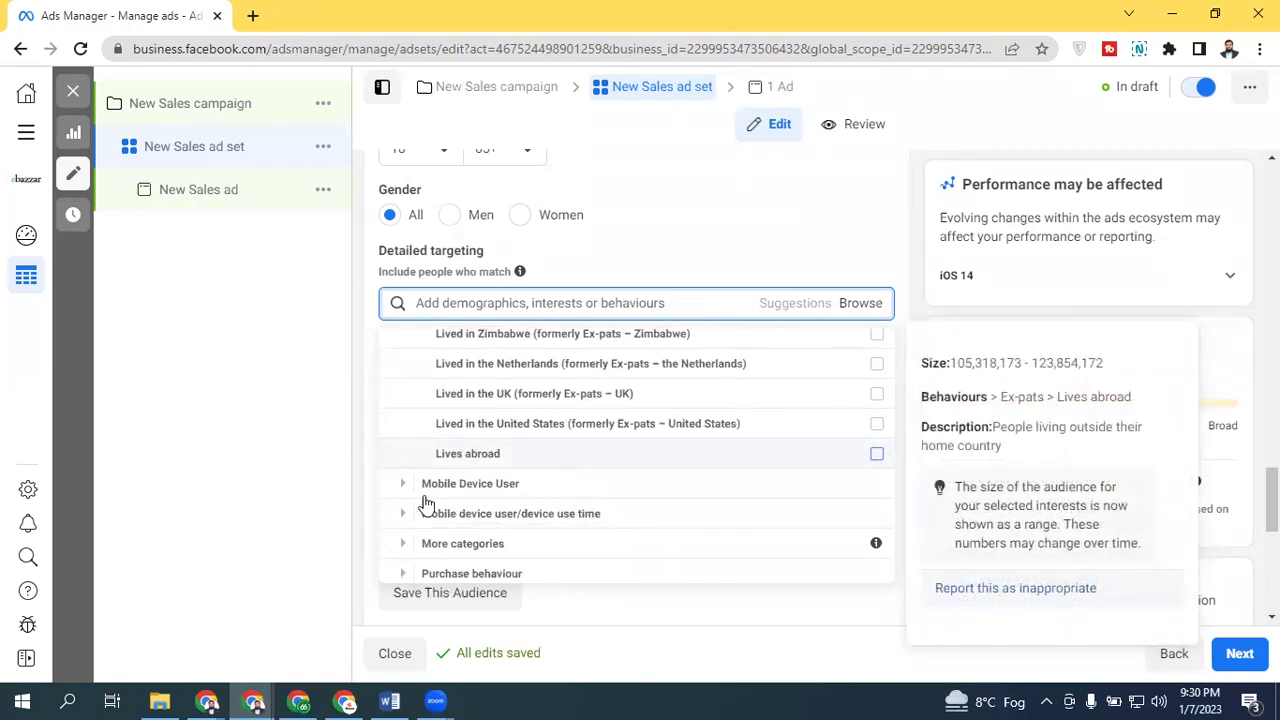
left_click(617, 466)
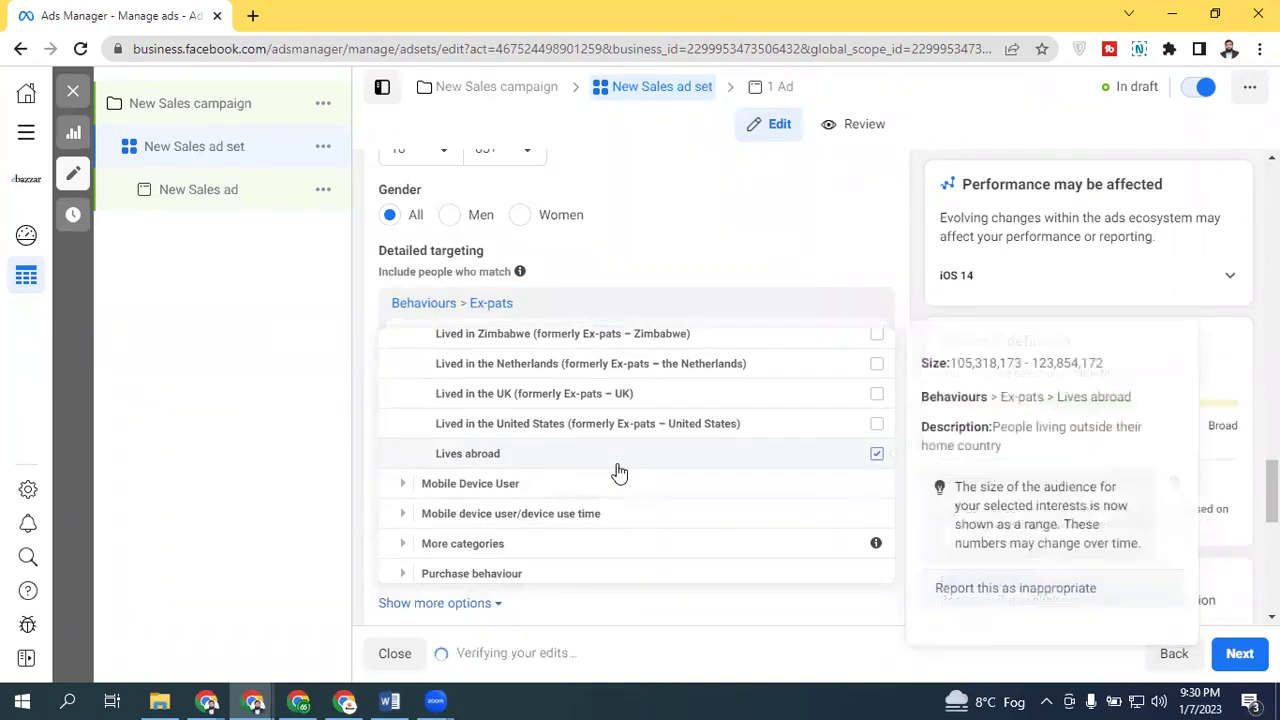
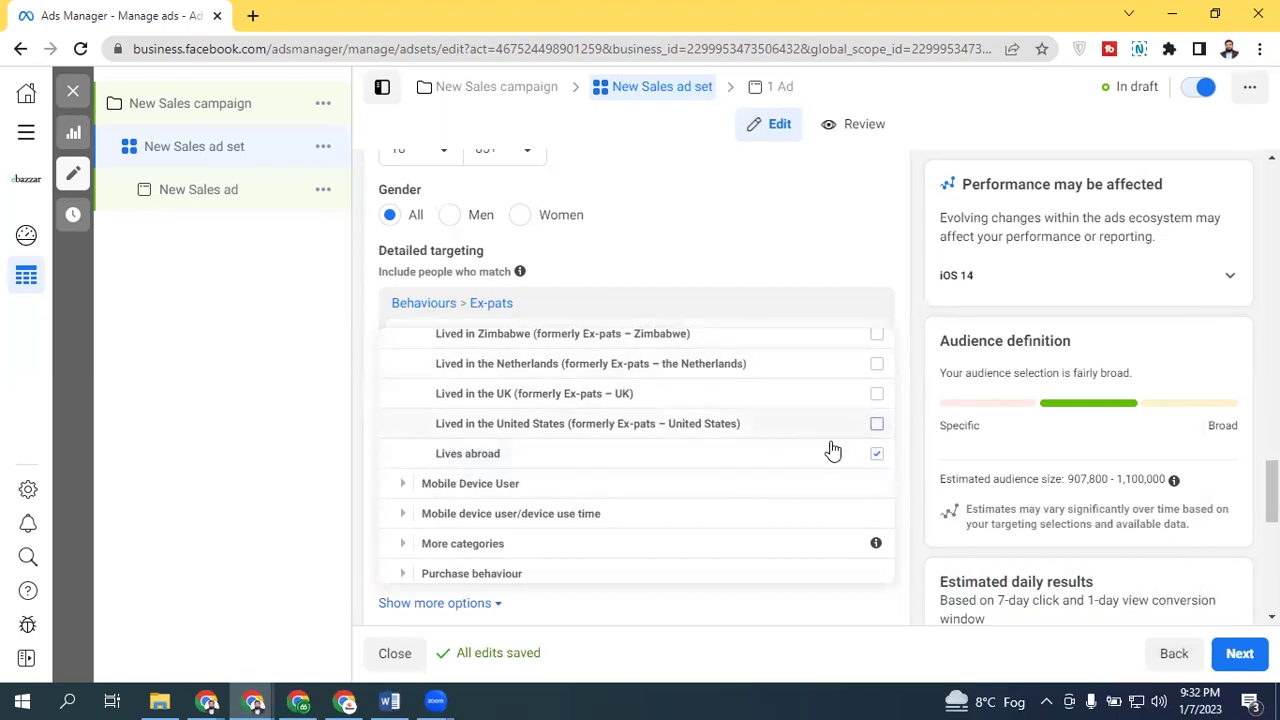
left_click(868, 460)
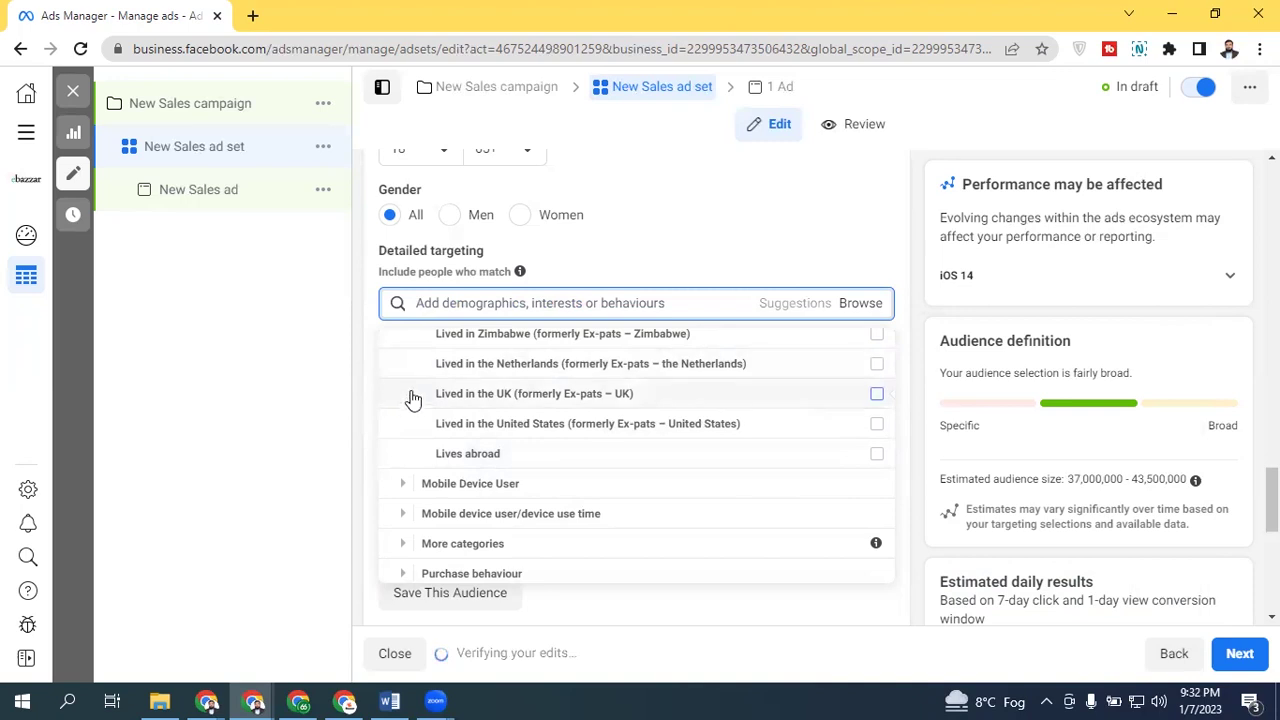
Step: Reopen the targeting browser, review the main Behaviours categories again, and close the list
mouse_move(486, 374)
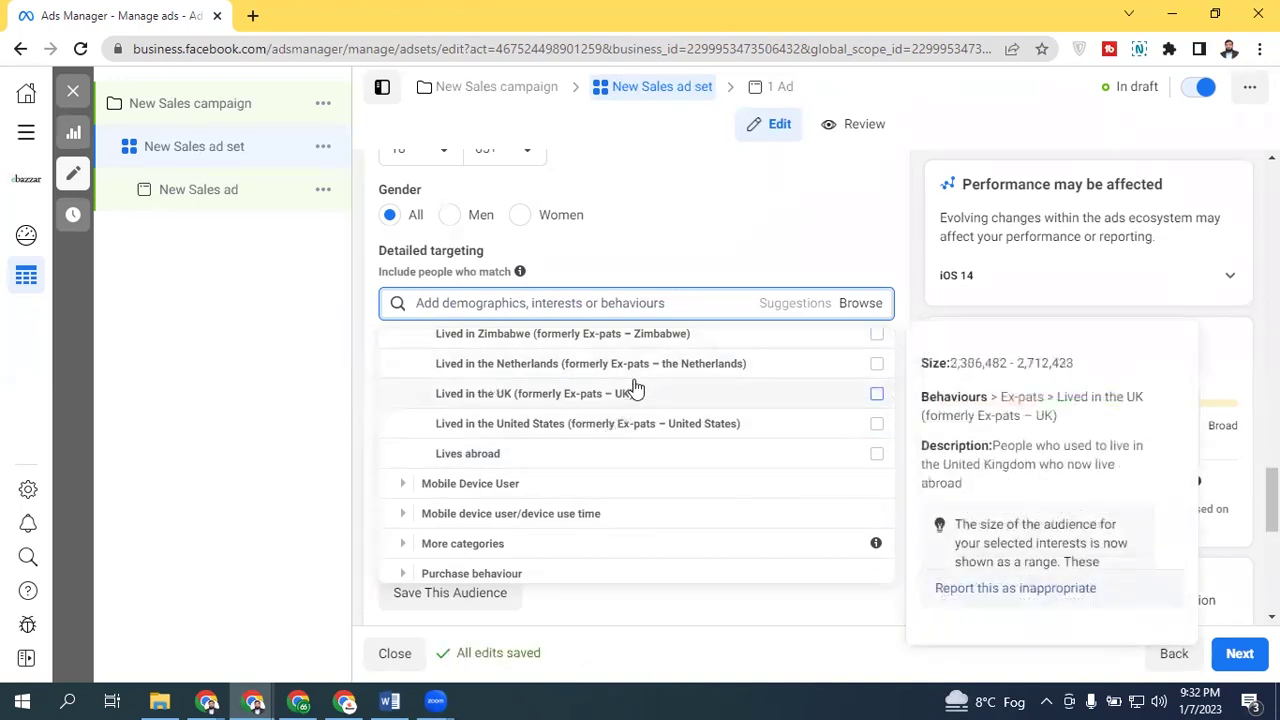
left_click(863, 304)
left_click(863, 304)
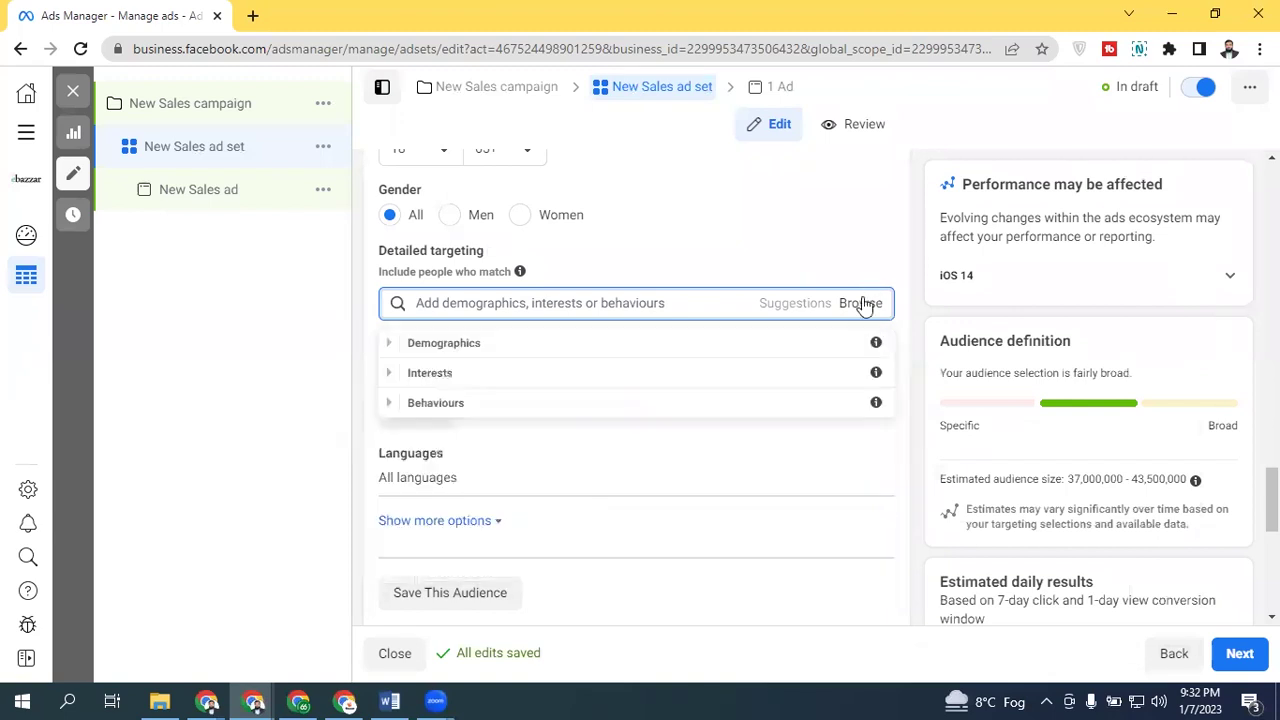
left_click(397, 417)
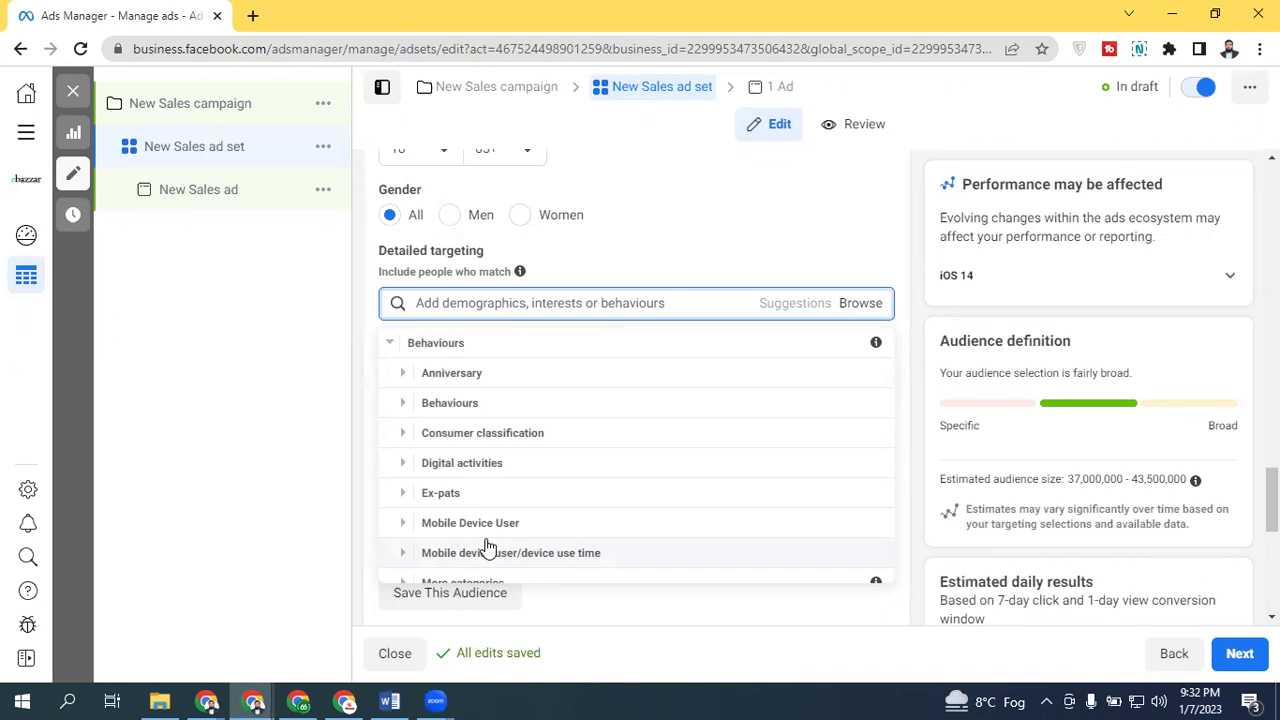
left_click(390, 343)
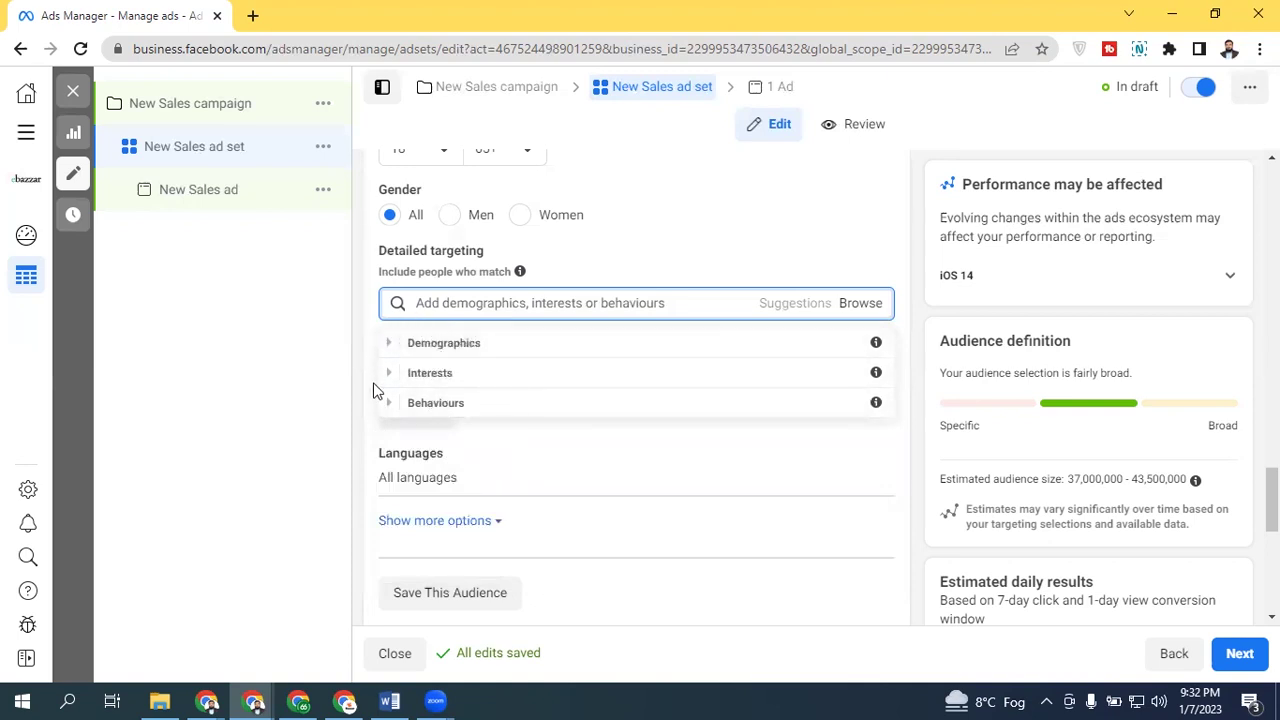
left_click(366, 299)
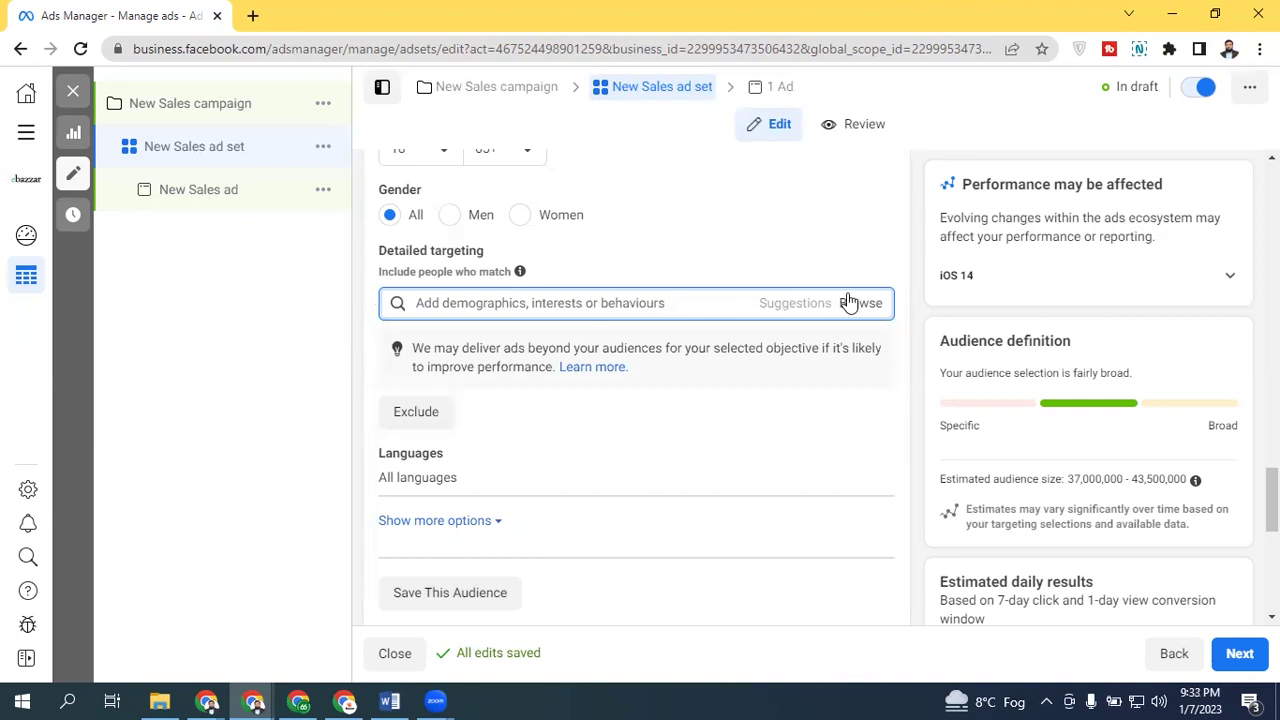
Step: Search the detailed targeting for "t shirt" and add the T-shirt (clothing) interest to the audience
left_click(588, 302)
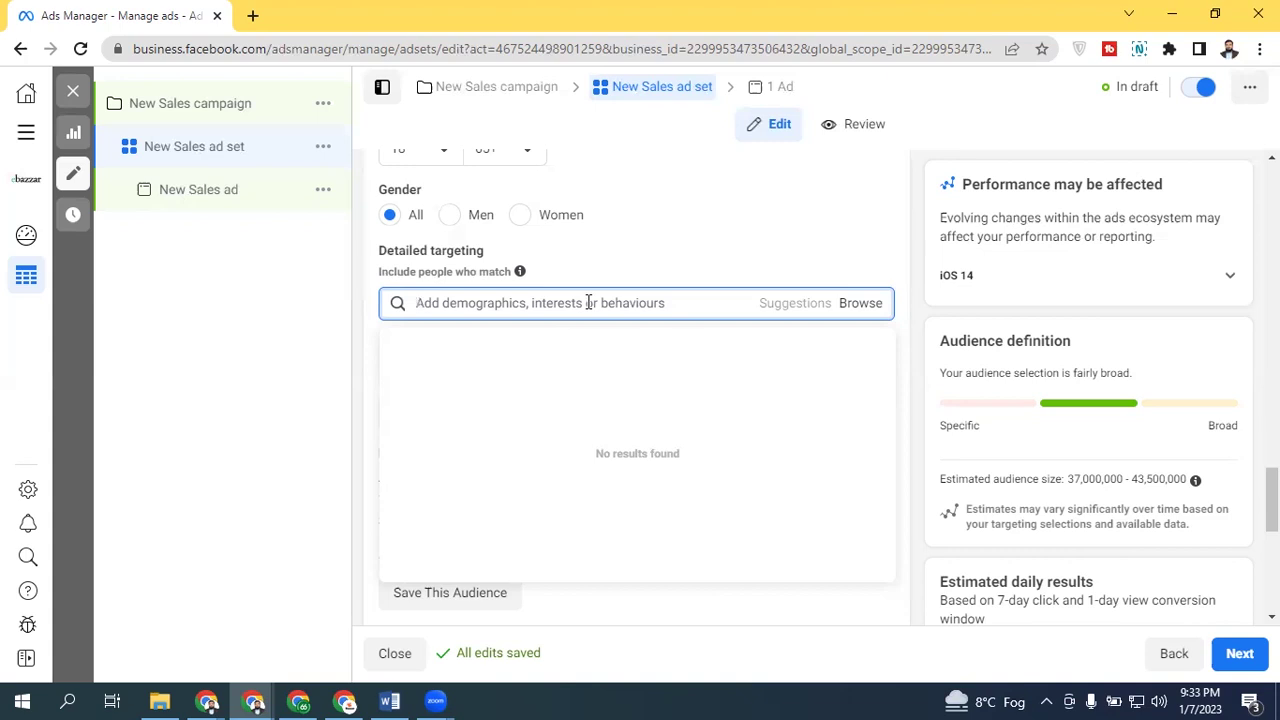
type("t shirt")
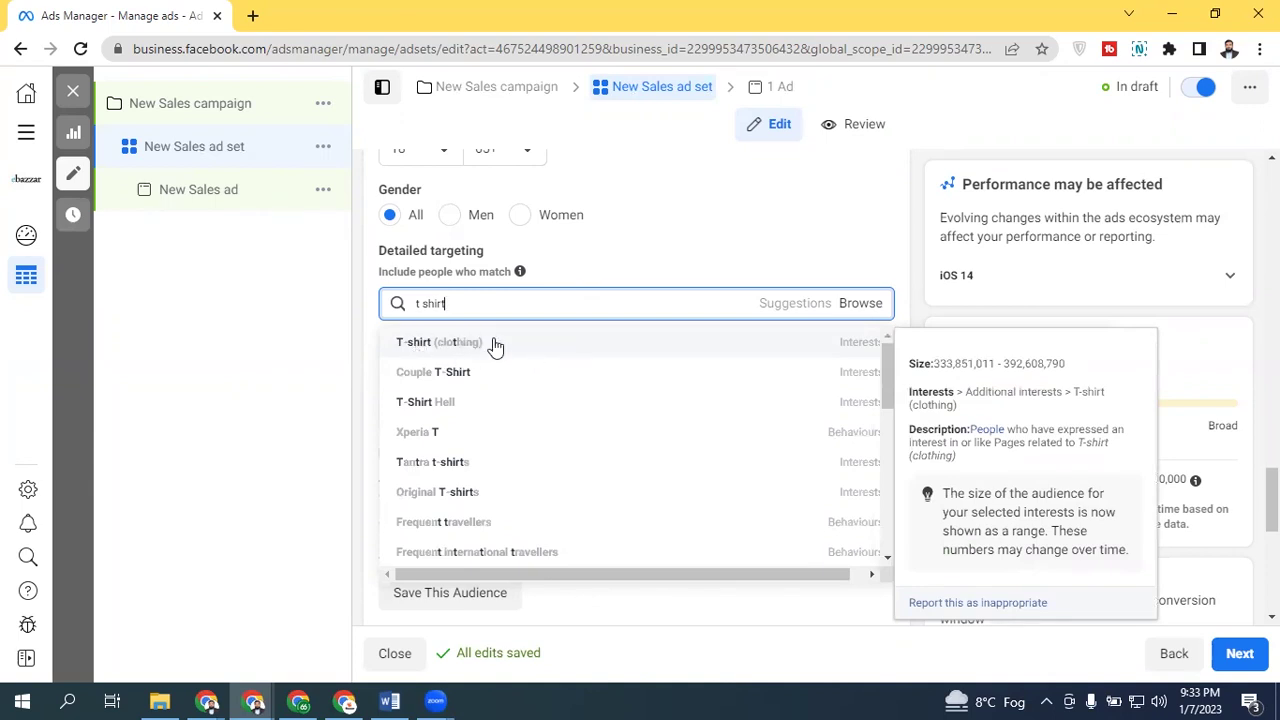
left_click_drag(888, 358, 881, 514)
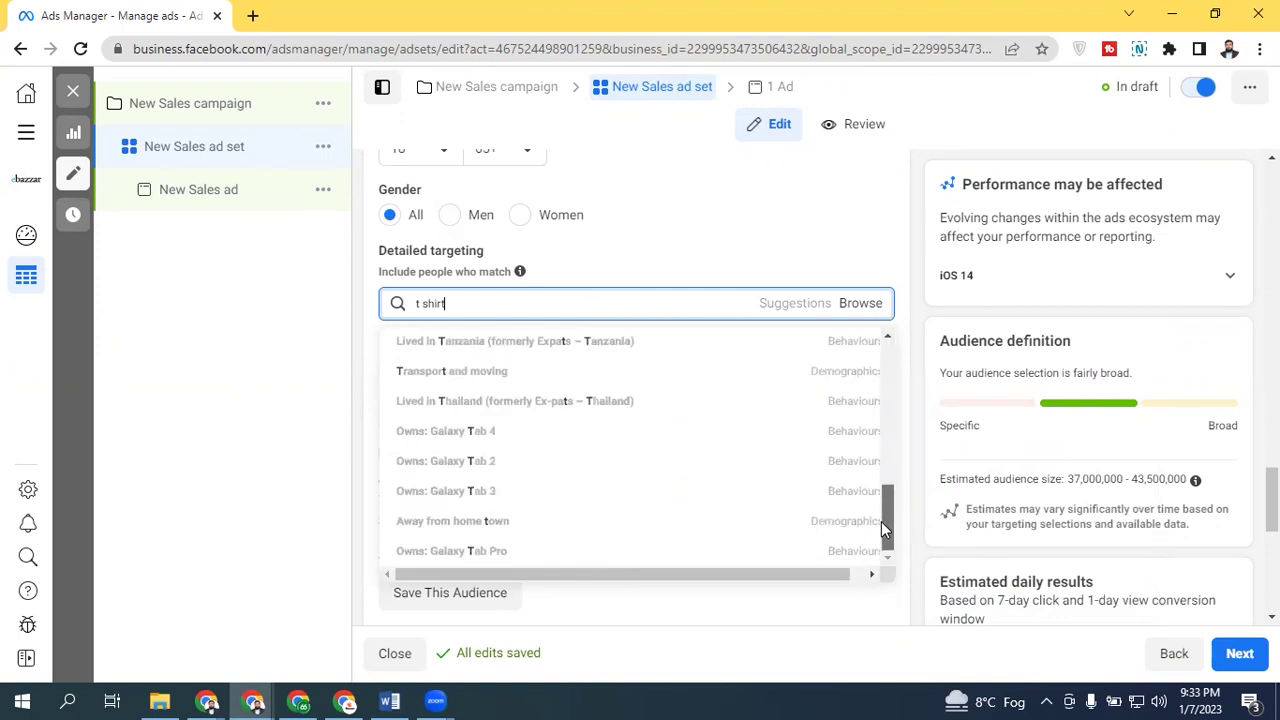
left_click_drag(881, 521, 892, 341)
mouse_move(614, 346)
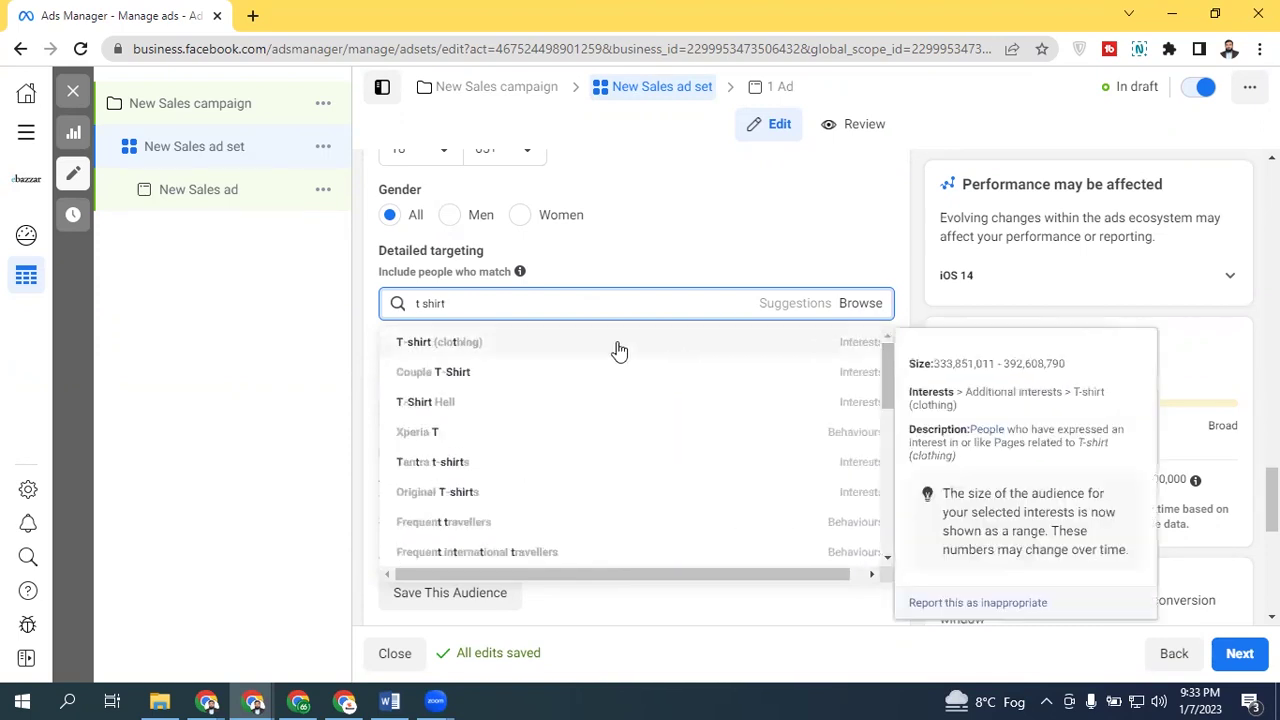
left_click(437, 345)
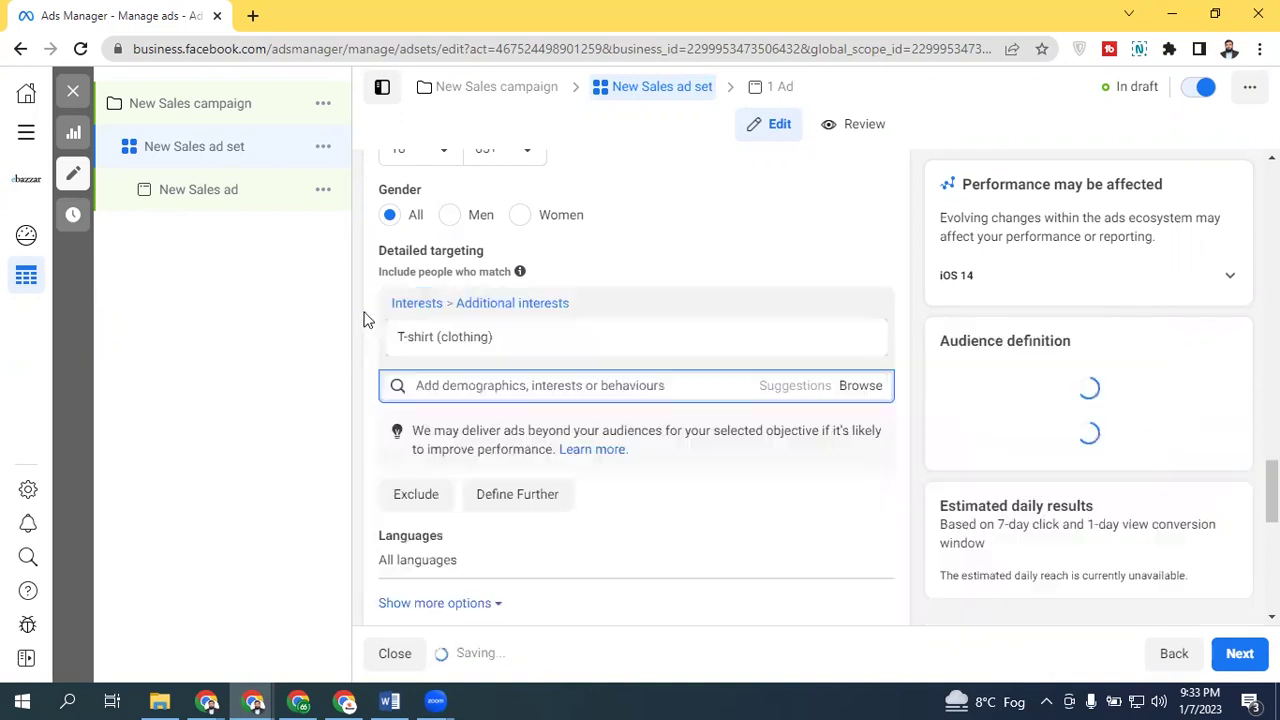
left_click(363, 305)
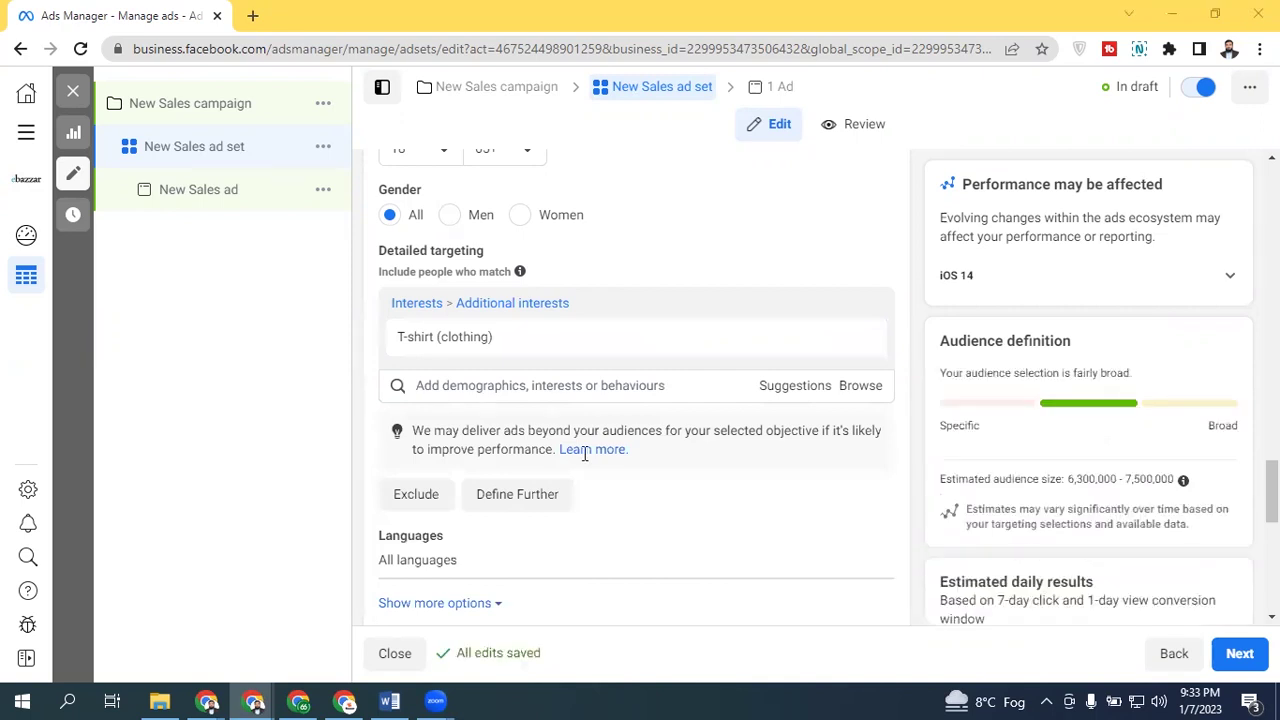
Step: Examine the T-shirt (clothing) interest's details and the suggested related interests, including Polo shirt and Streetwear (clothing), and close the list
mouse_move(455, 338)
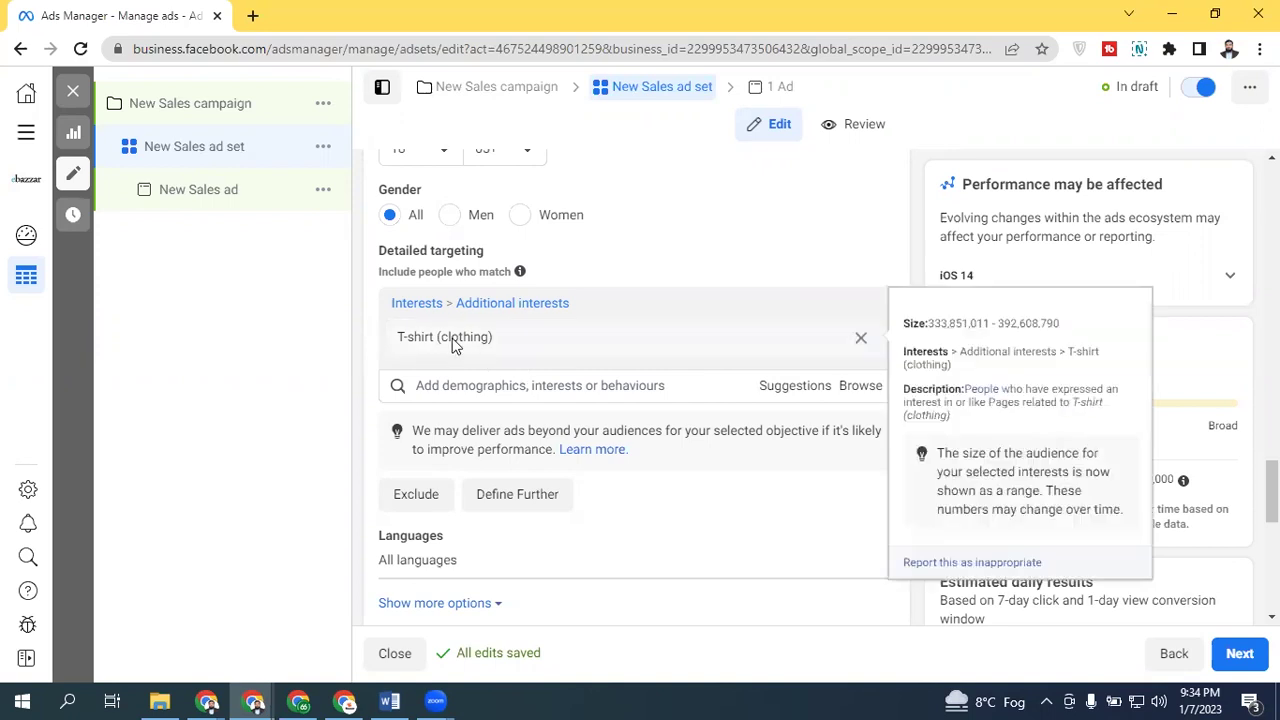
left_click(779, 386)
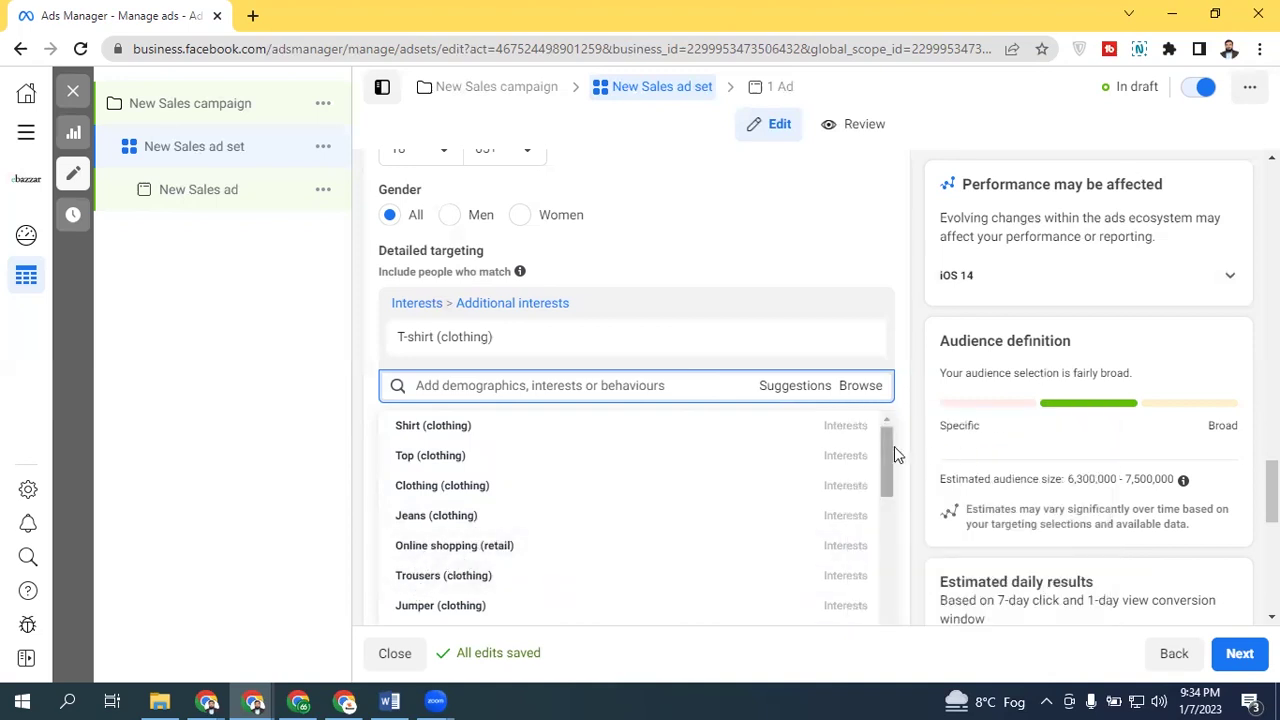
left_click_drag(886, 449, 875, 478)
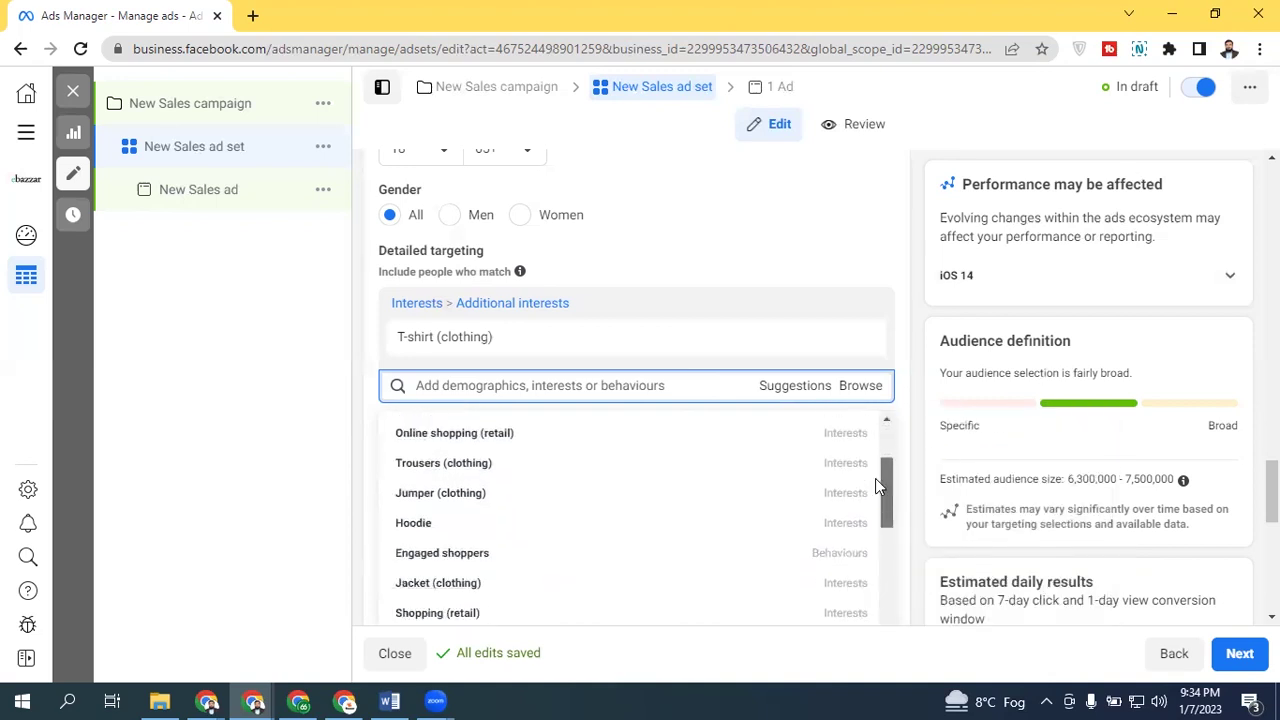
scroll(875, 495, "down", 1)
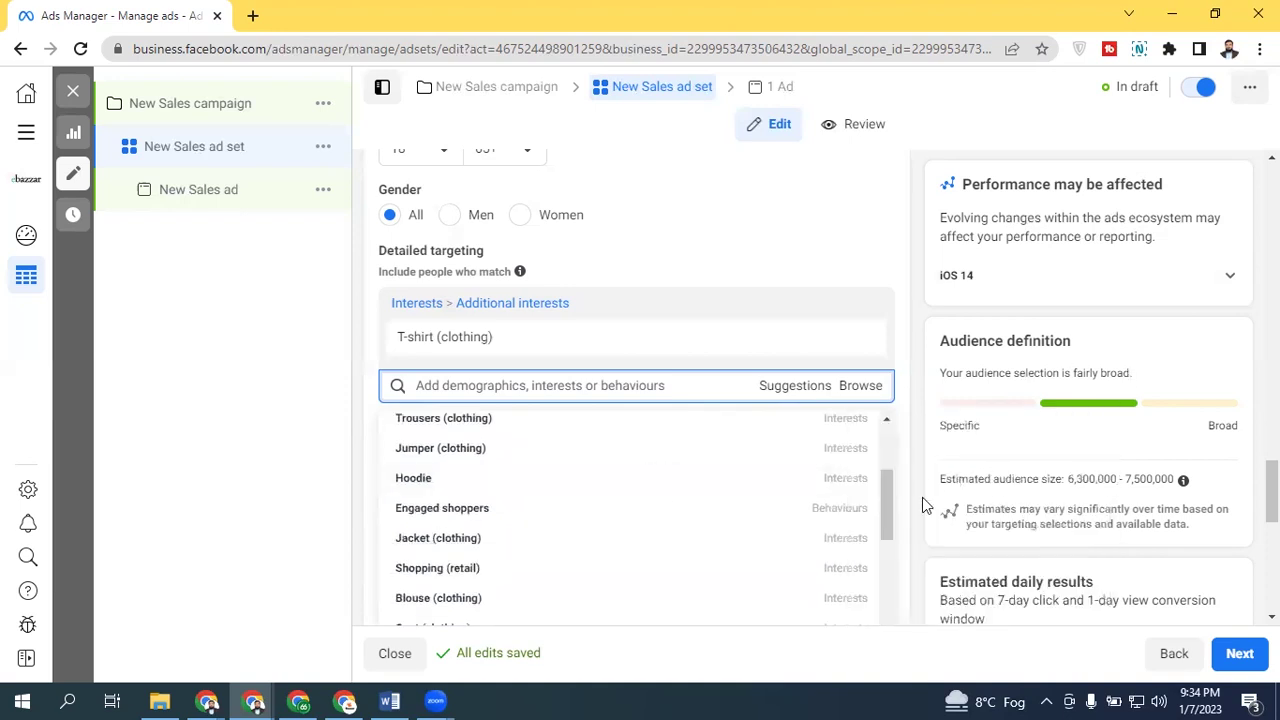
left_click_drag(886, 500, 885, 572)
mouse_move(503, 483)
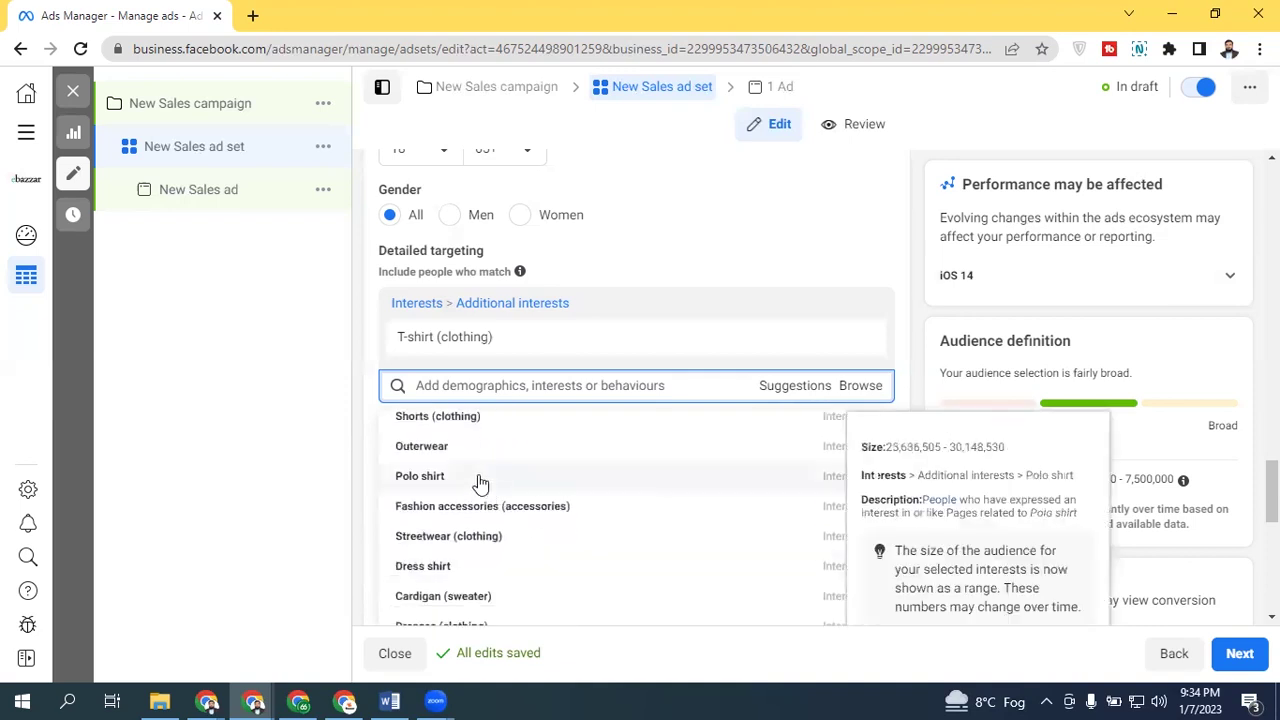
mouse_move(423, 537)
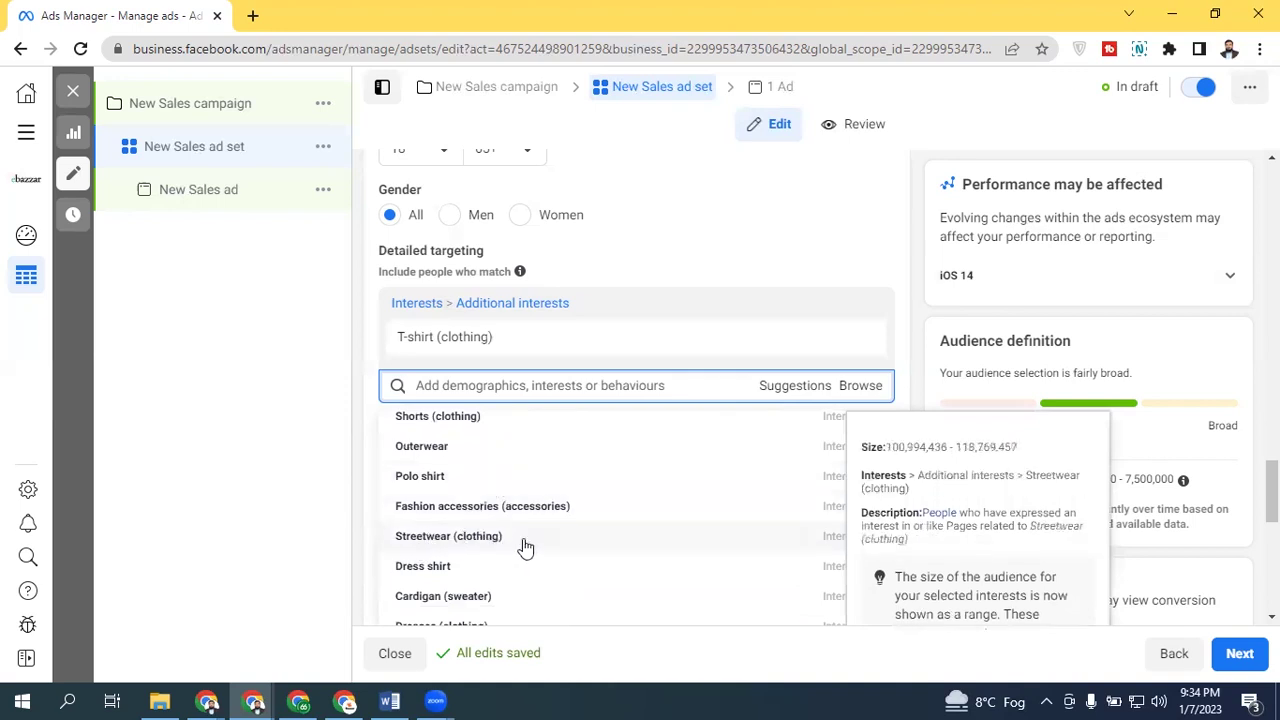
mouse_move(531, 576)
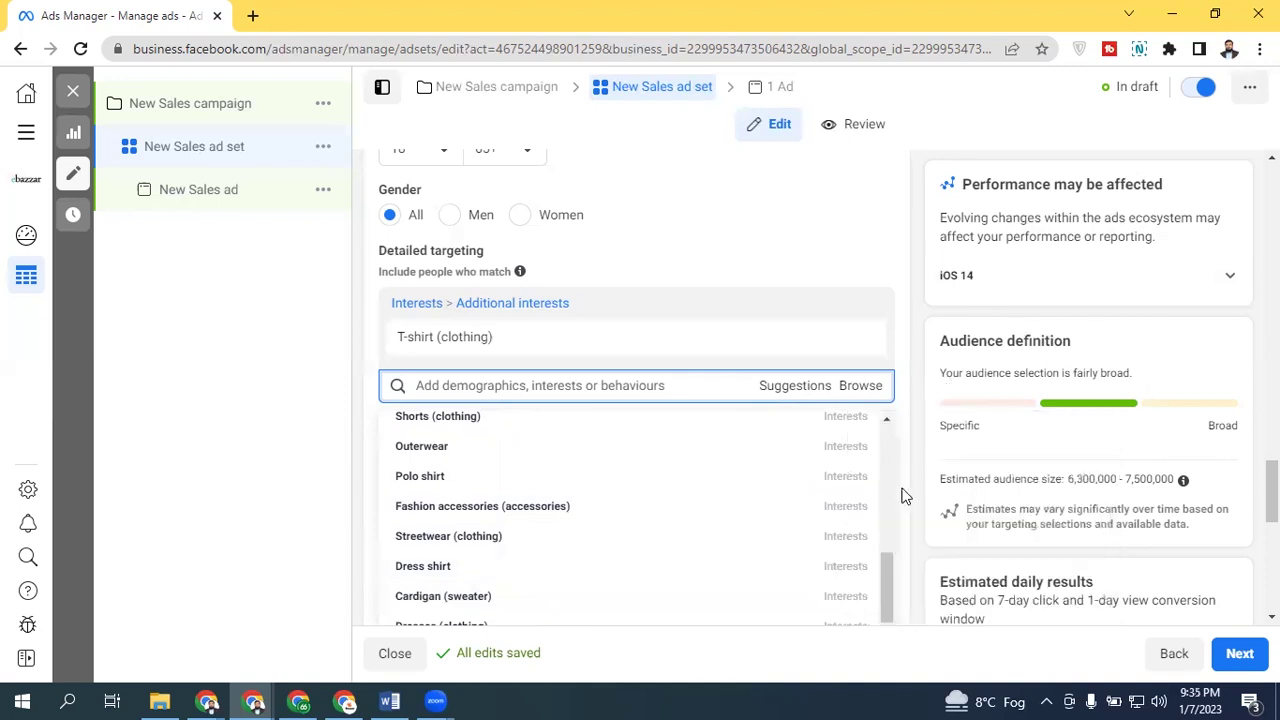
left_click_drag(888, 563, 898, 408)
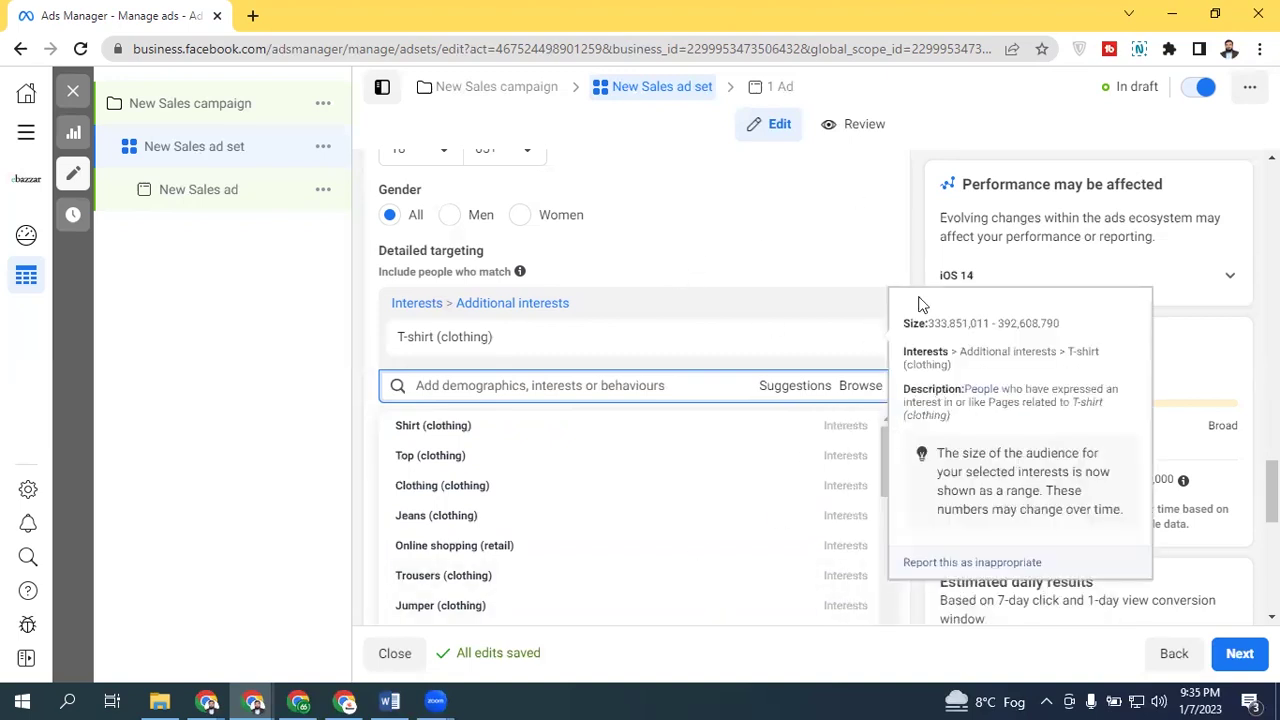
left_click(380, 350)
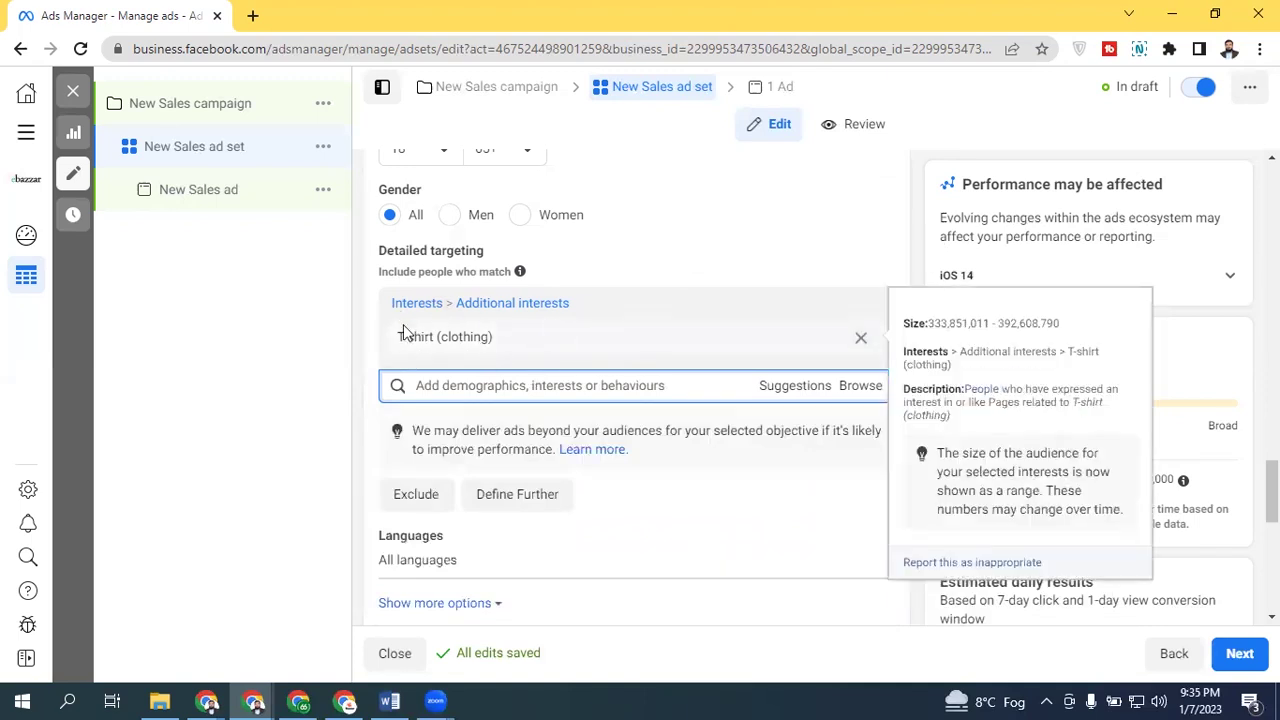
Step: Add the suggested interests Shirt (clothing), Street fashion (clothing) and Streetwear (clothing) to the detailed targeting
left_click(794, 387)
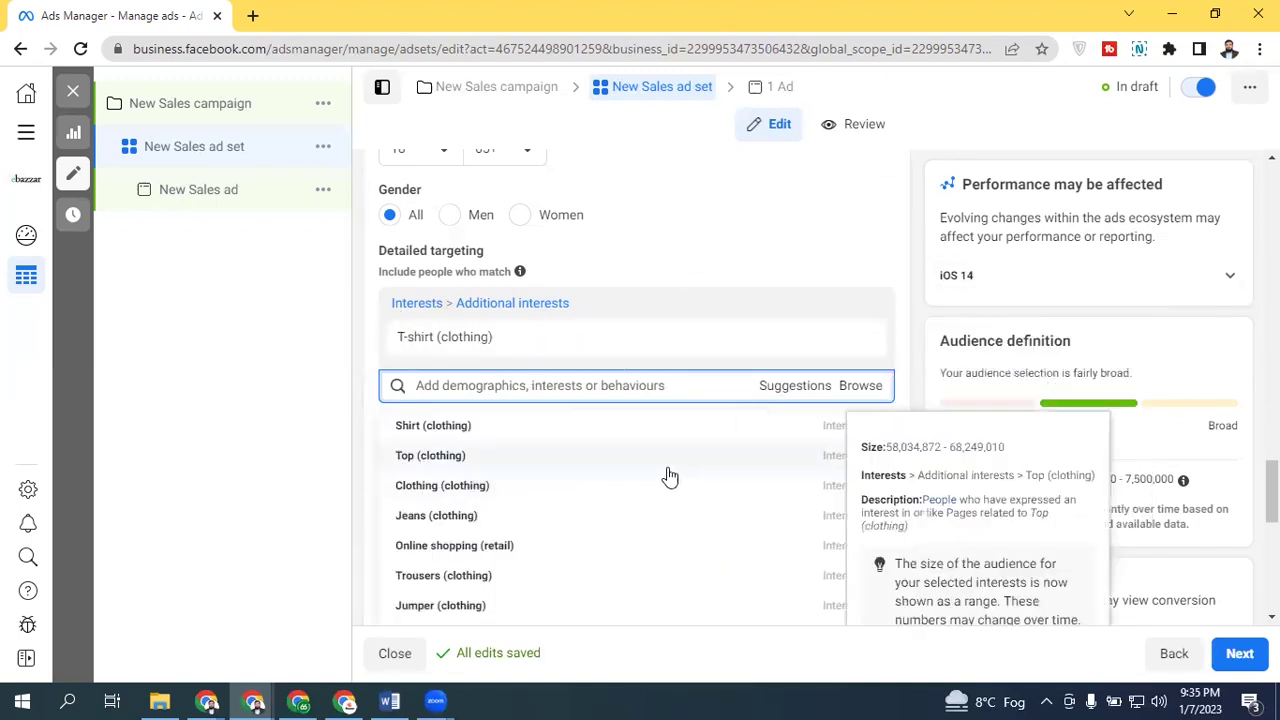
left_click(528, 438)
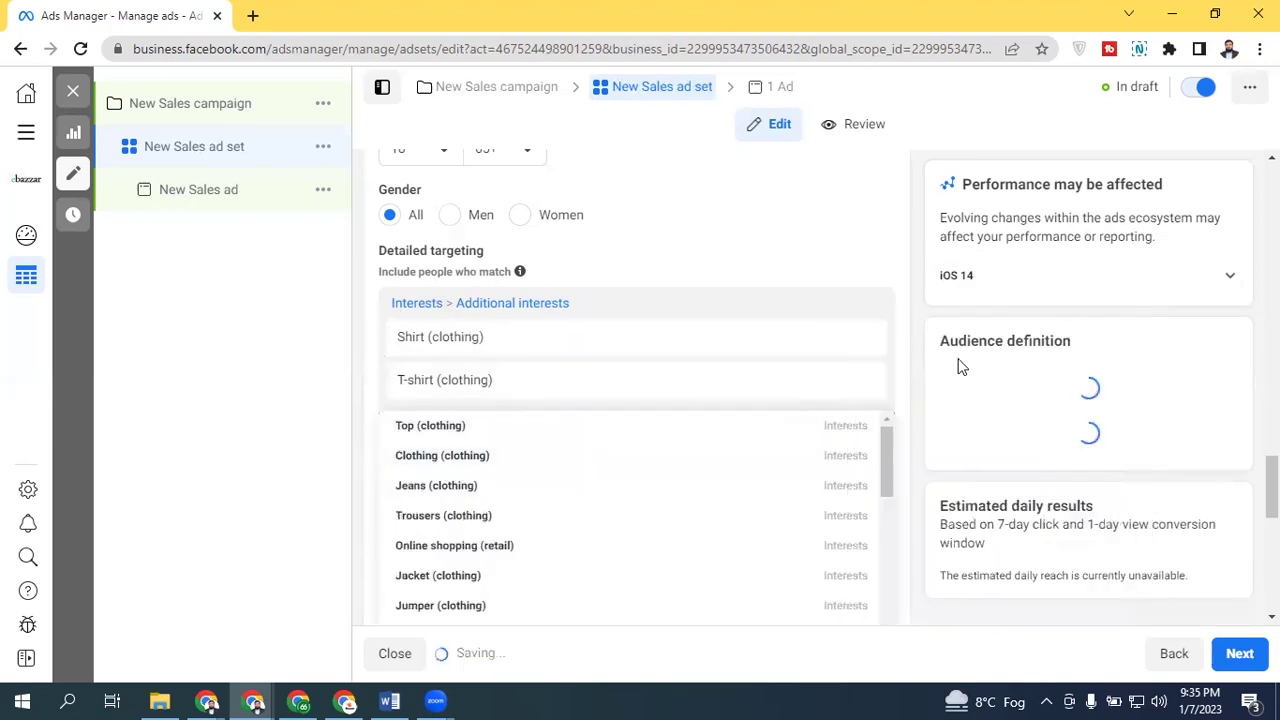
left_click_drag(885, 480, 866, 598)
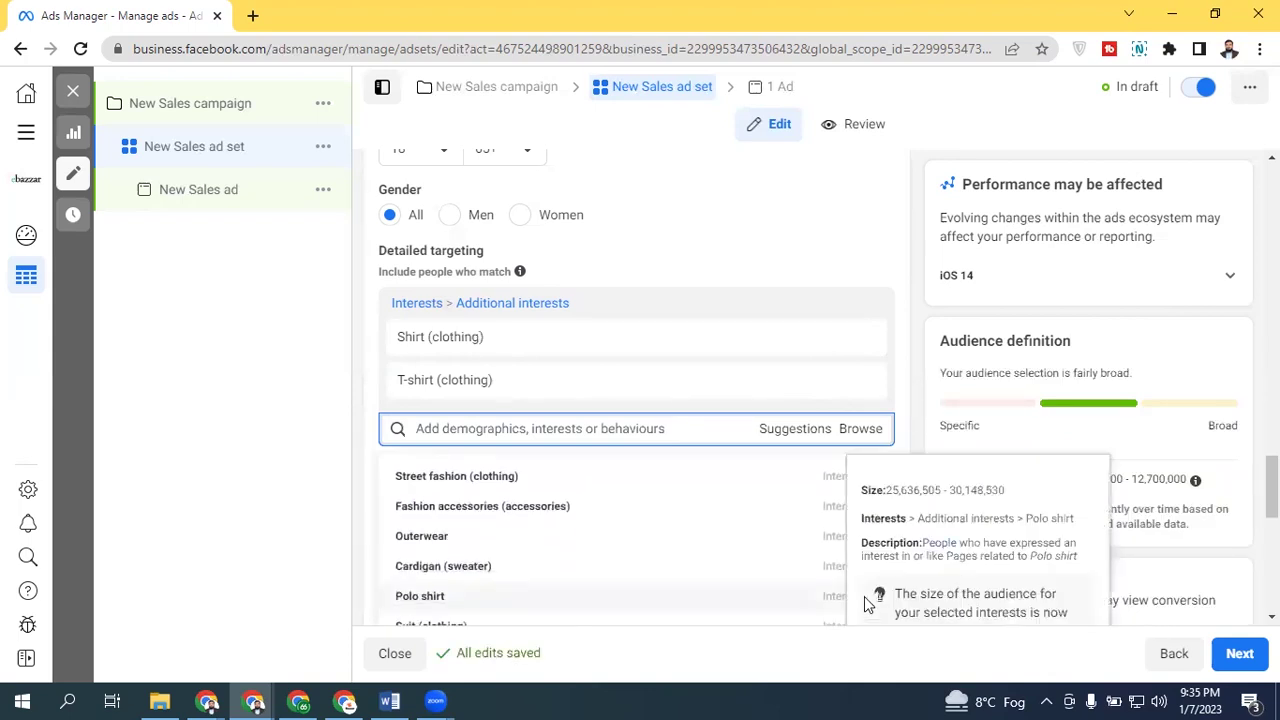
left_click(445, 488)
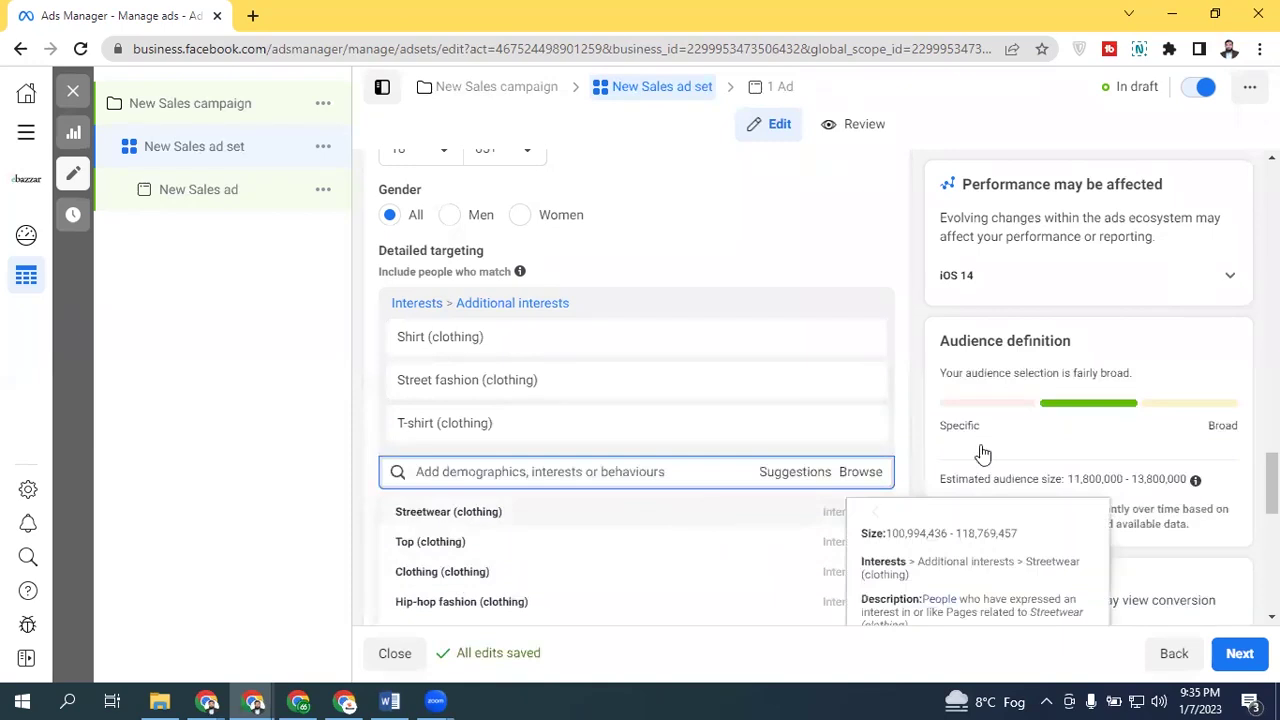
key("Return")
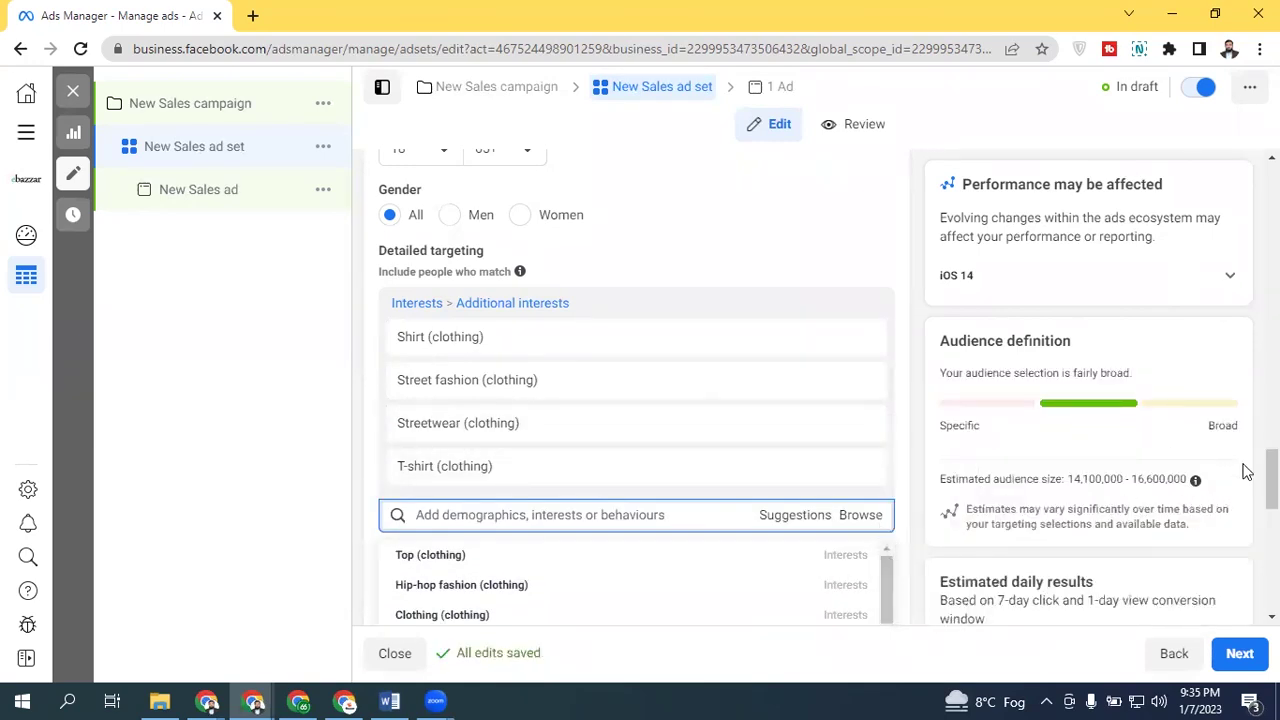
Step: Review the remaining targeting suggestions down to the Stussy interest and examine its details
scroll(700, 420, "down", 2)
left_click(795, 352)
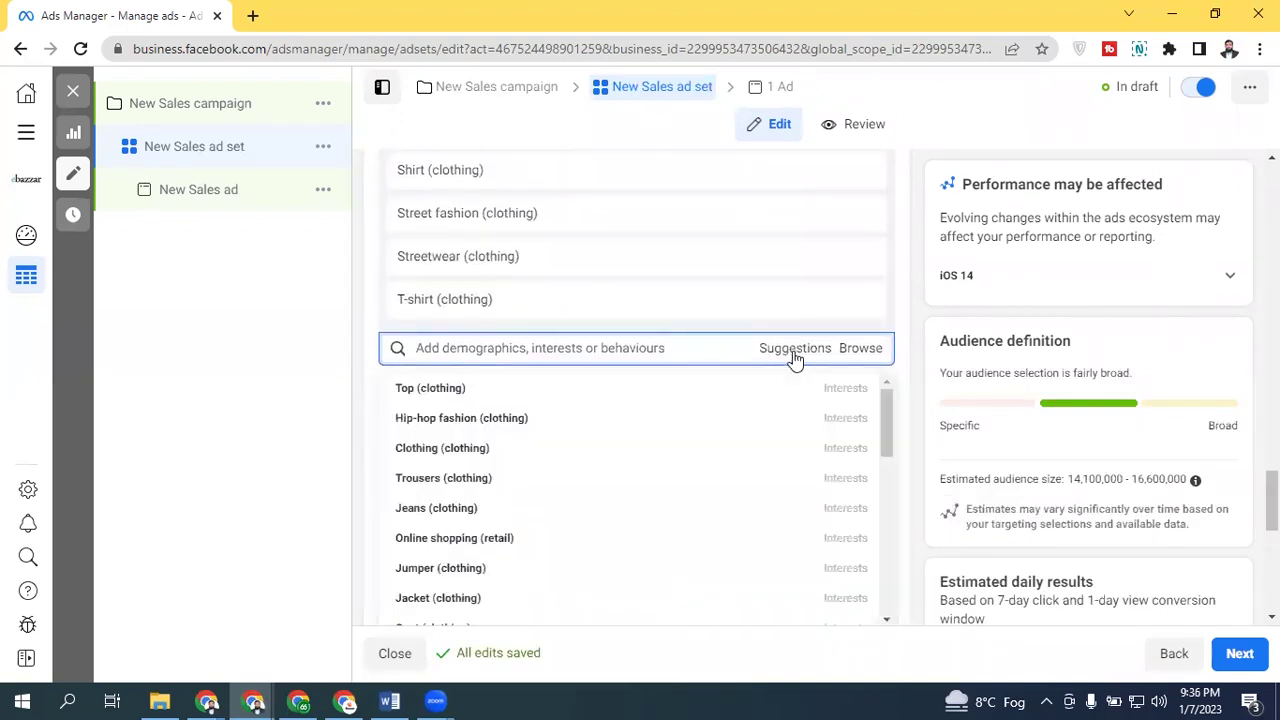
left_click_drag(890, 406, 865, 585)
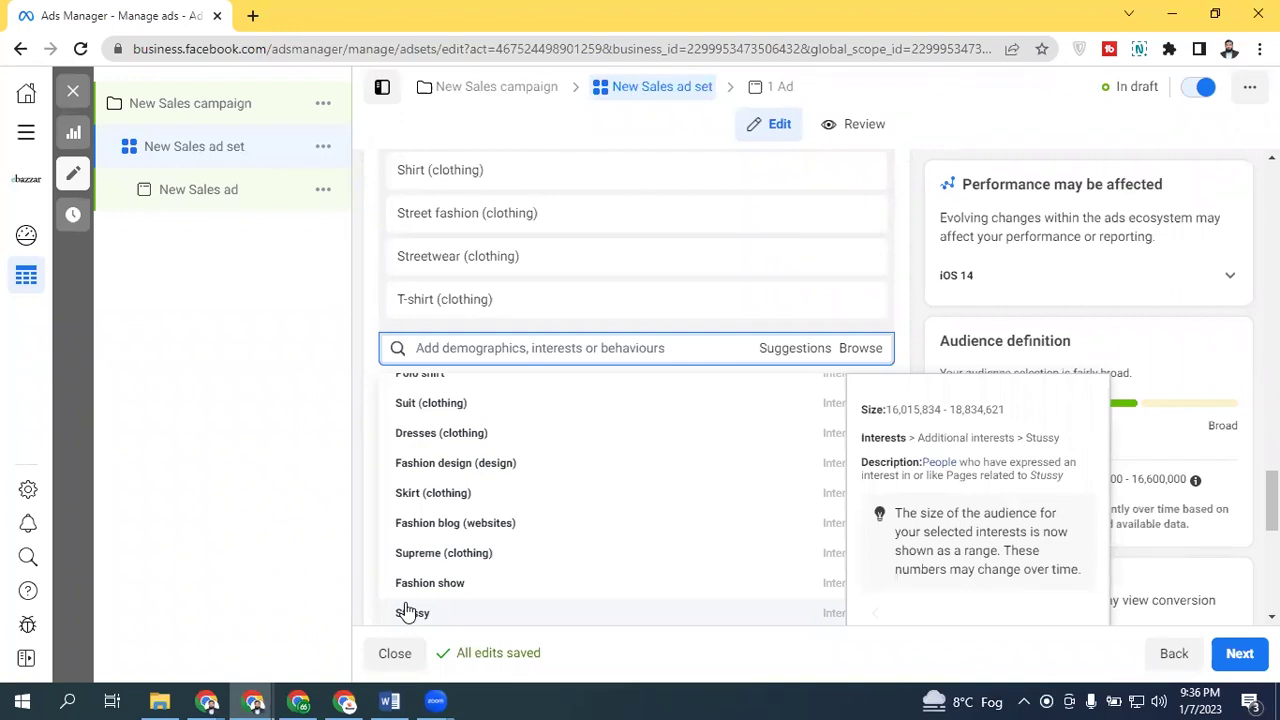
Step: Search the web for "stusdy" in a new browser tab and open the Stüssy website, stussy.com
left_click(253, 20)
type("stu")
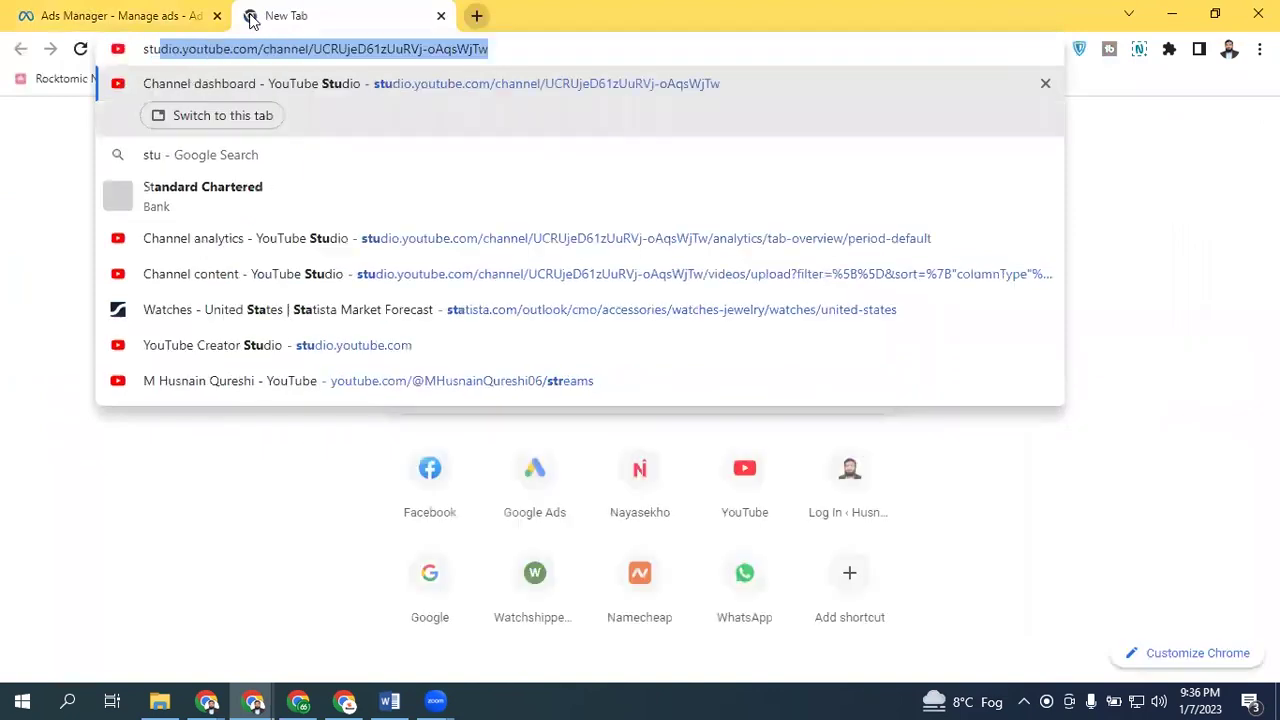
type("sdy")
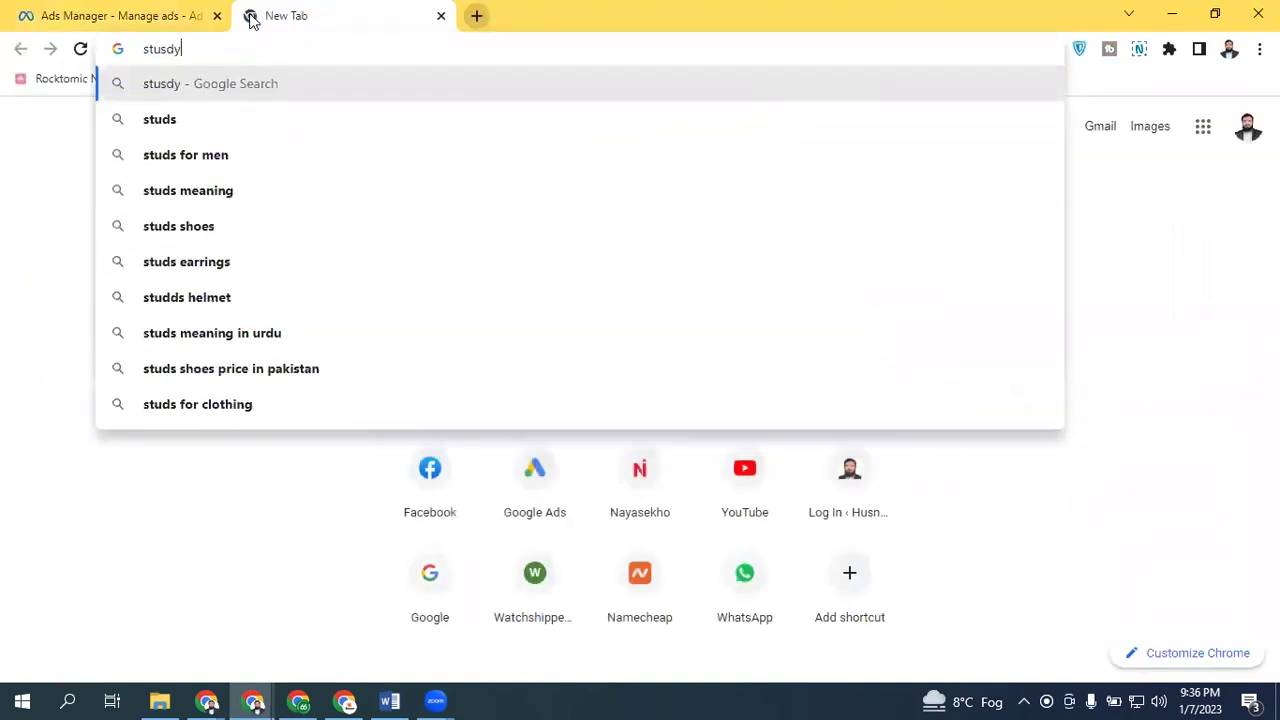
key("Return")
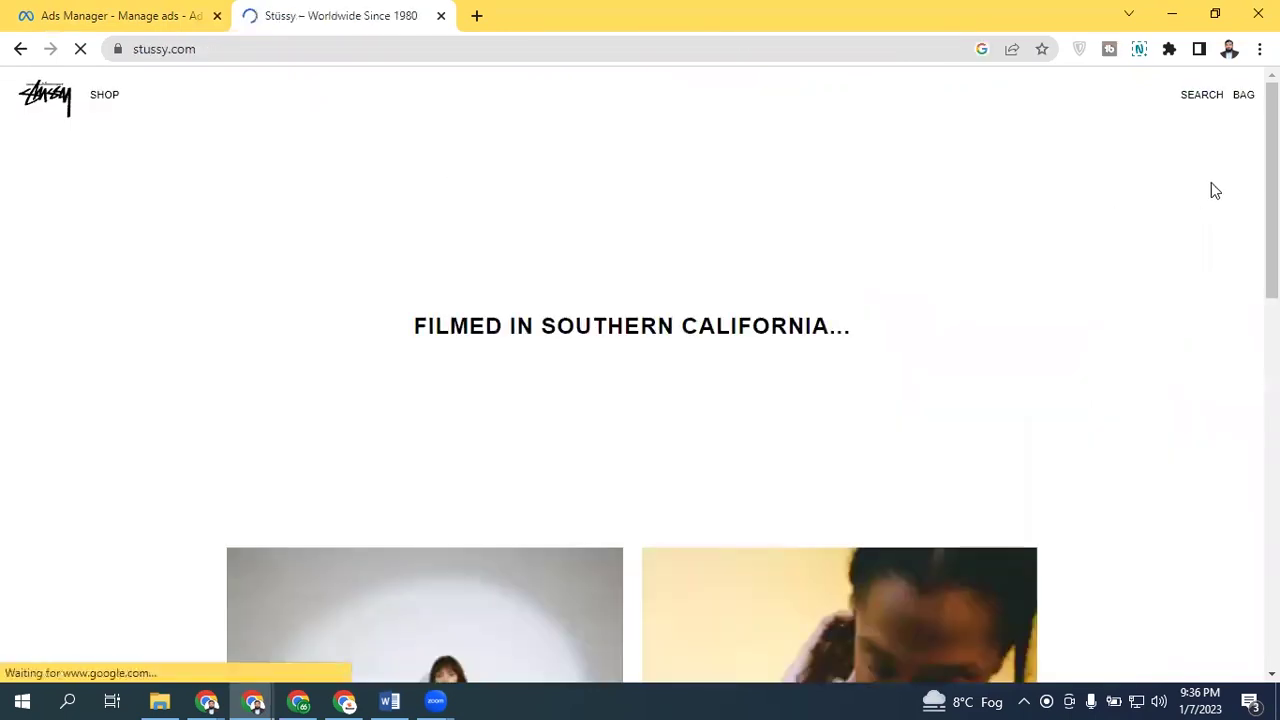
Step: Dismiss the shipping notice on the Stüssy website and look through the home page down to its footer
scroll(1211, 191, "down", 2)
scroll(640, 400, "down", 5)
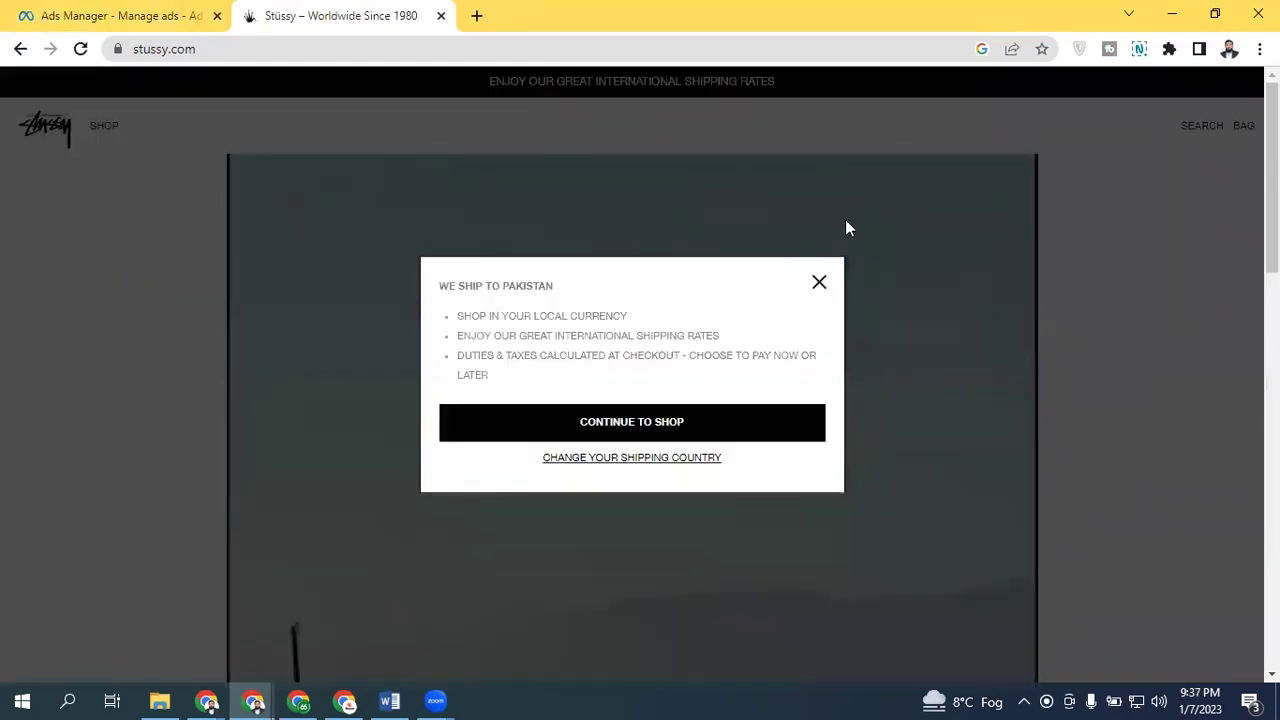
left_click(819, 283)
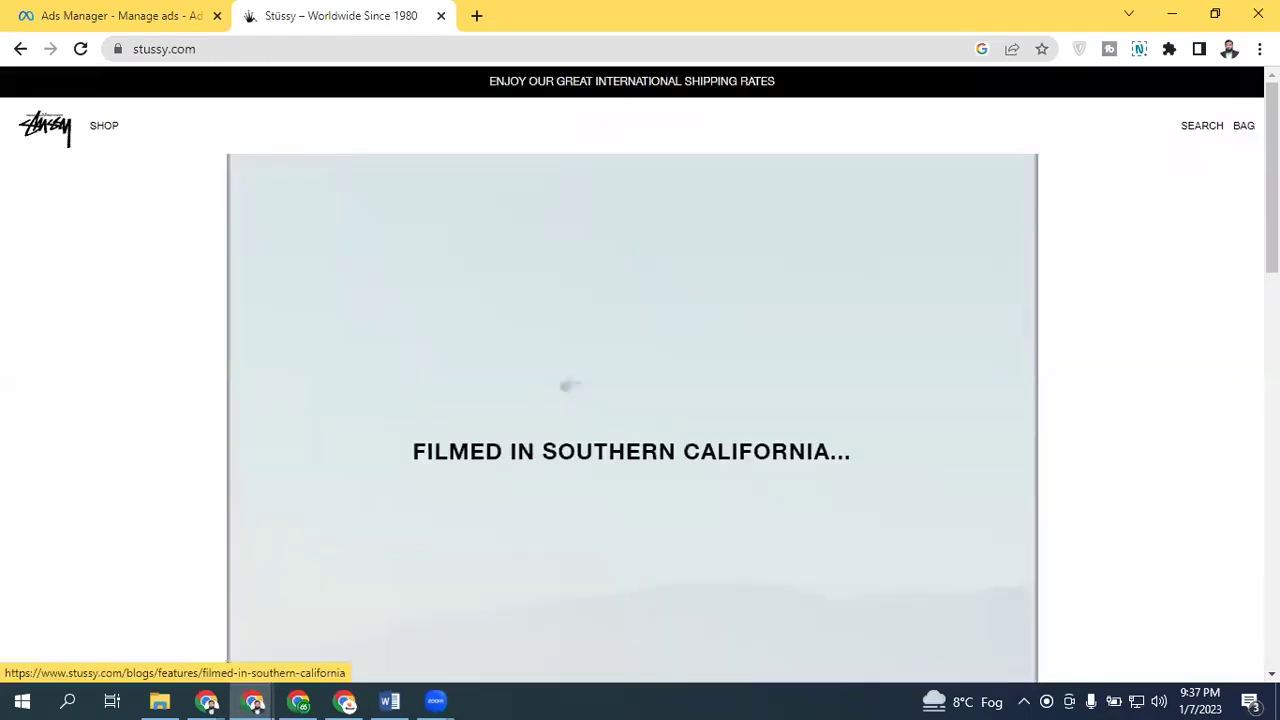
scroll(683, 261, "down", 8)
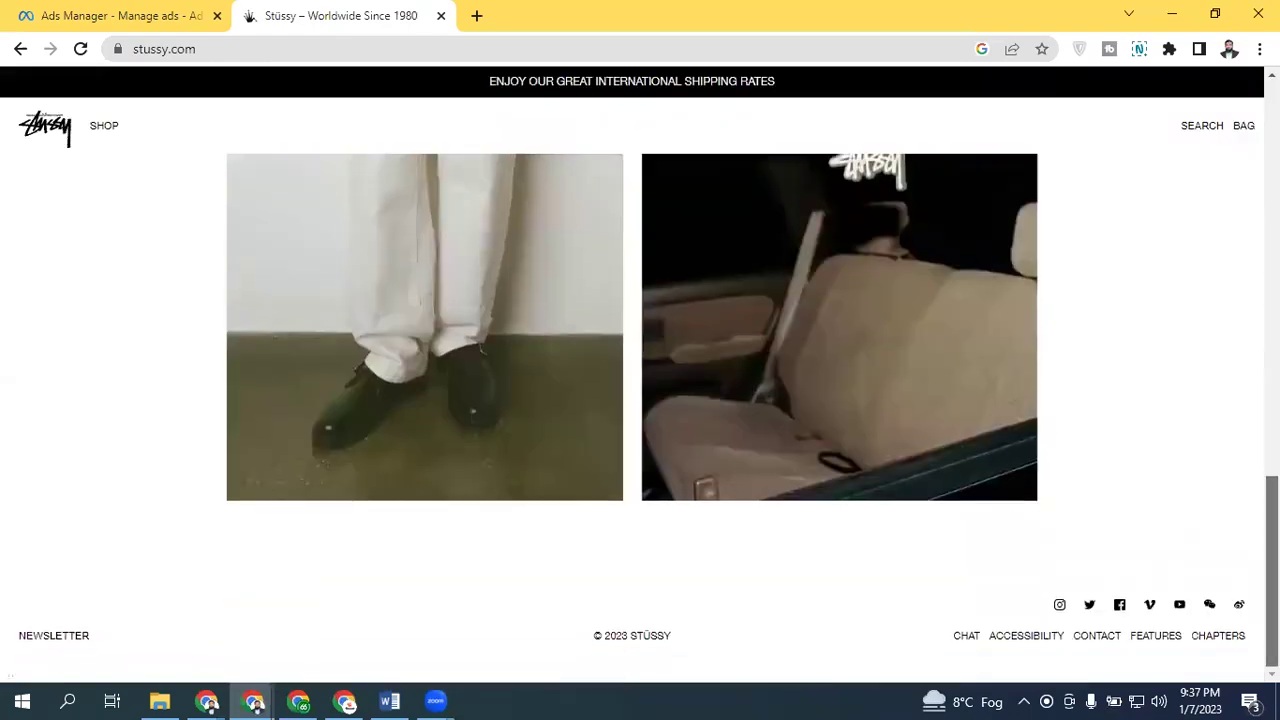
Step: Open Stüssy's Facebook page from the website footer and examine the number of people who like it
left_click(1119, 604)
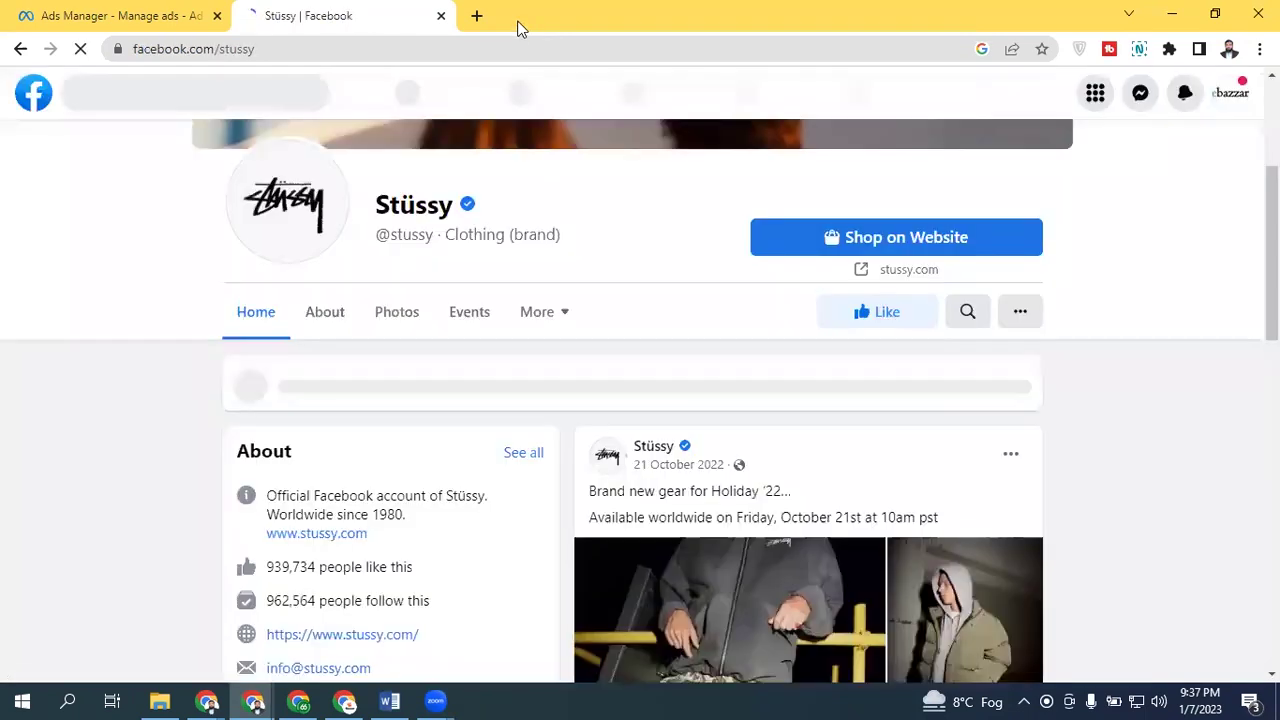
scroll(700, 350, "down", 4)
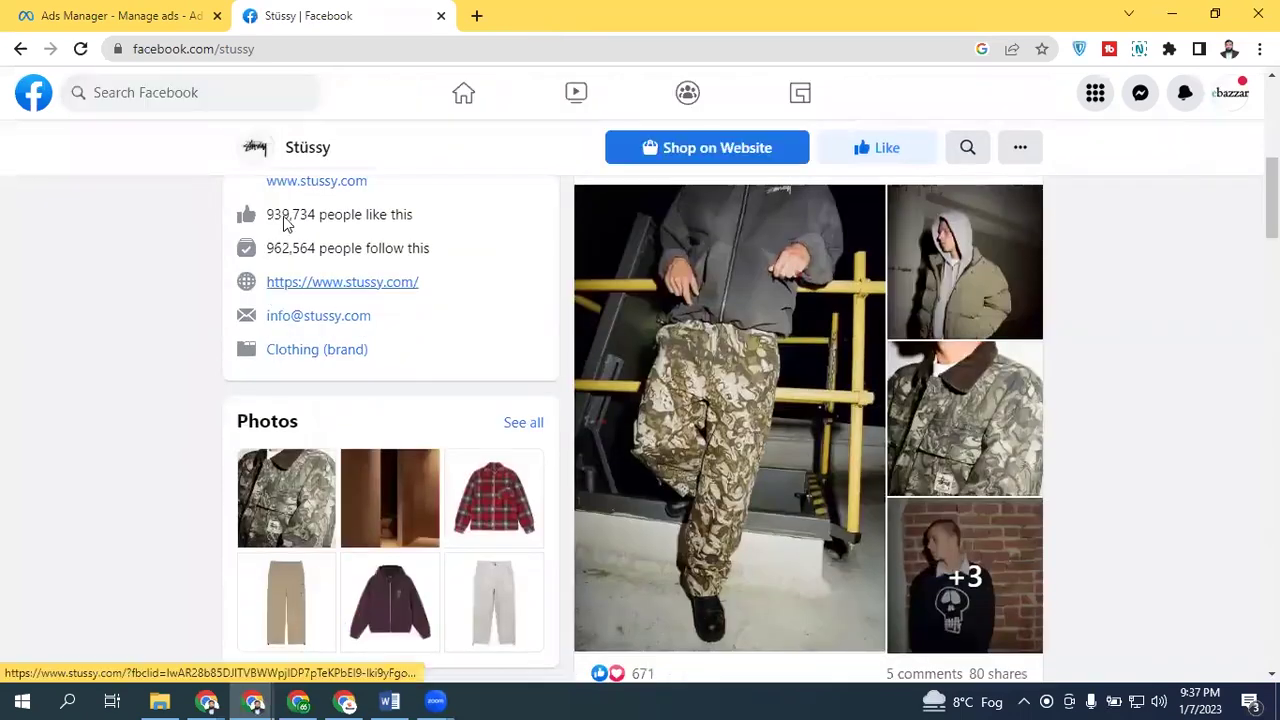
left_click_drag(350, 214, 266, 214)
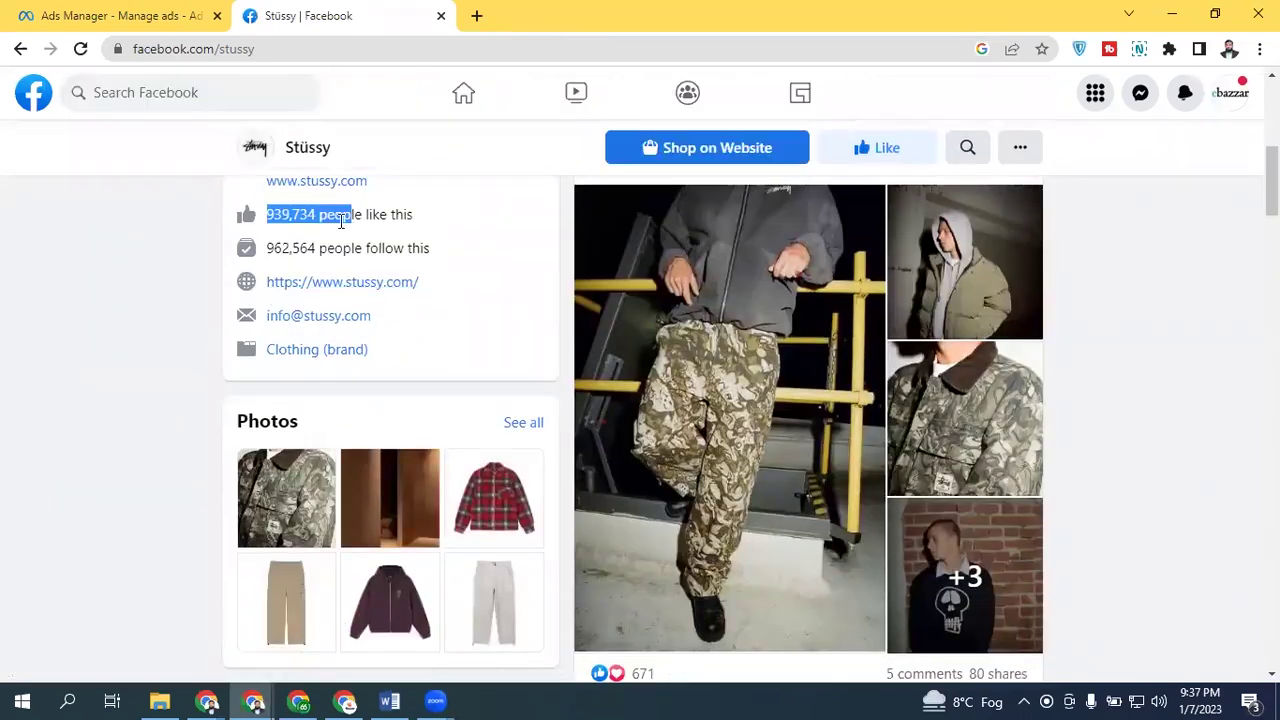
Step: Open the Stüssy website from the Facebook page's About details and look through its product categories
left_click(370, 286)
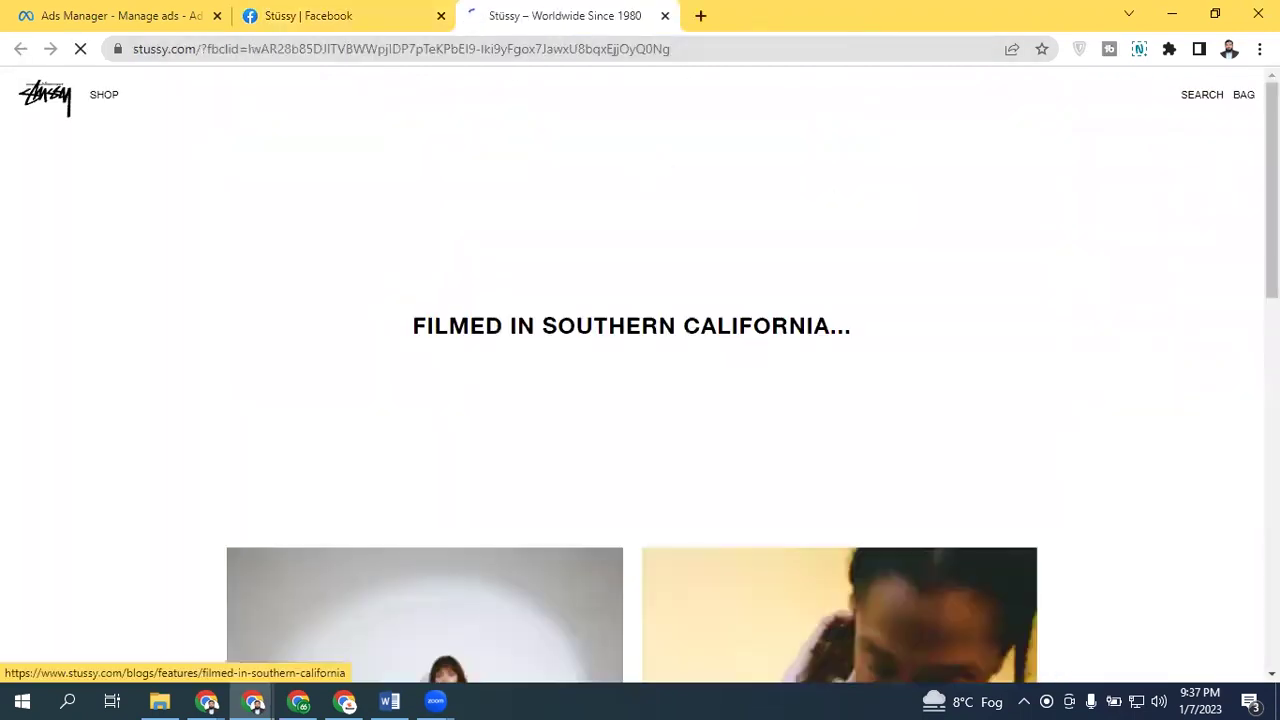
scroll(334, 380, "down", 5)
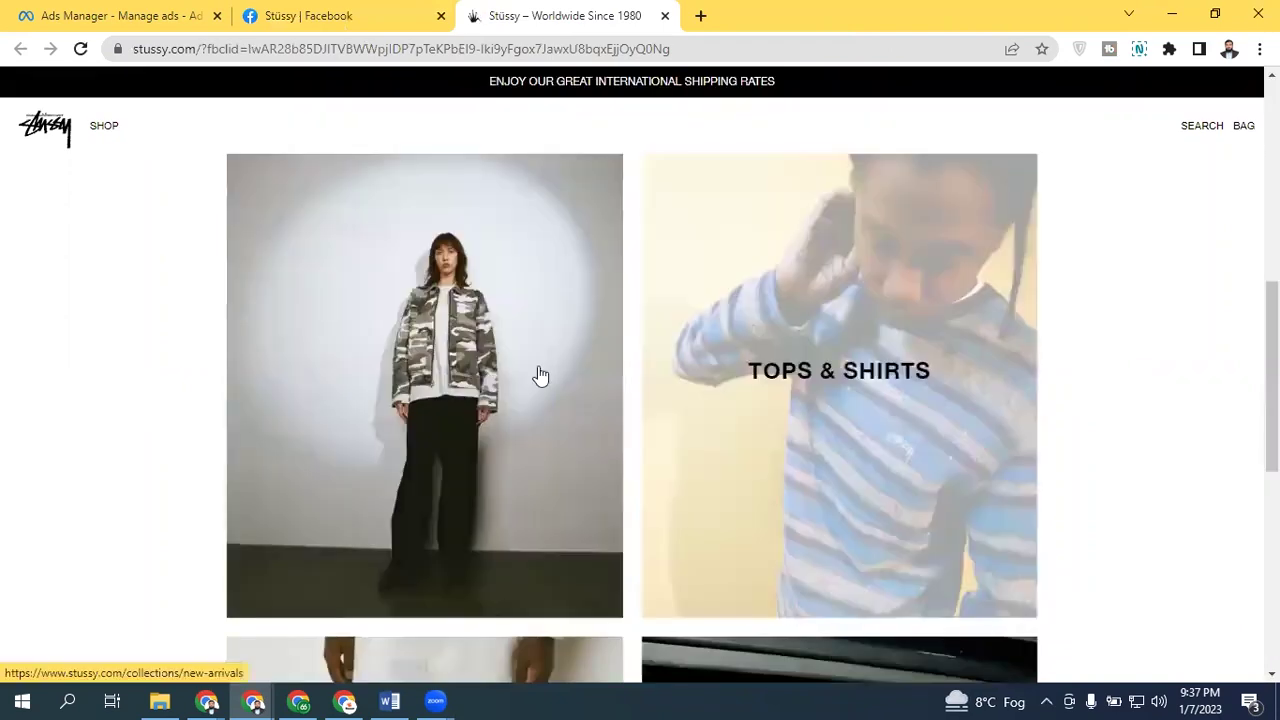
scroll(782, 298, "down", 5)
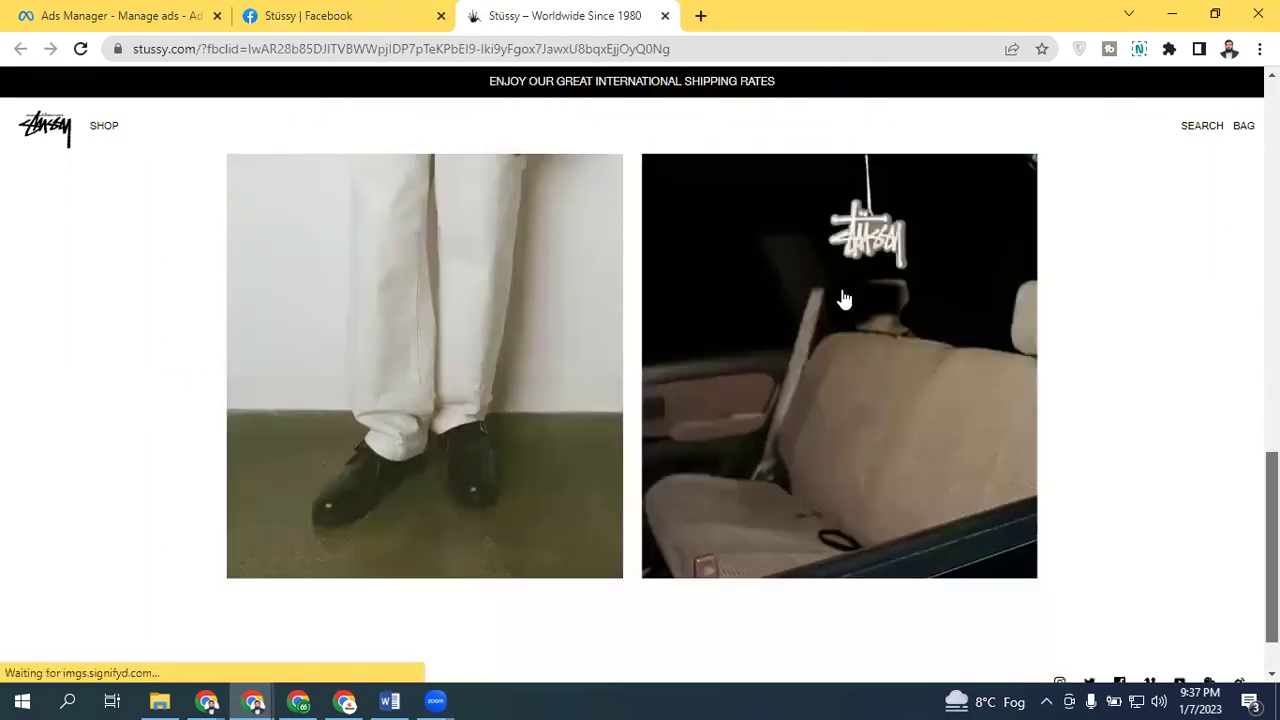
scroll(840, 296, "down", 1)
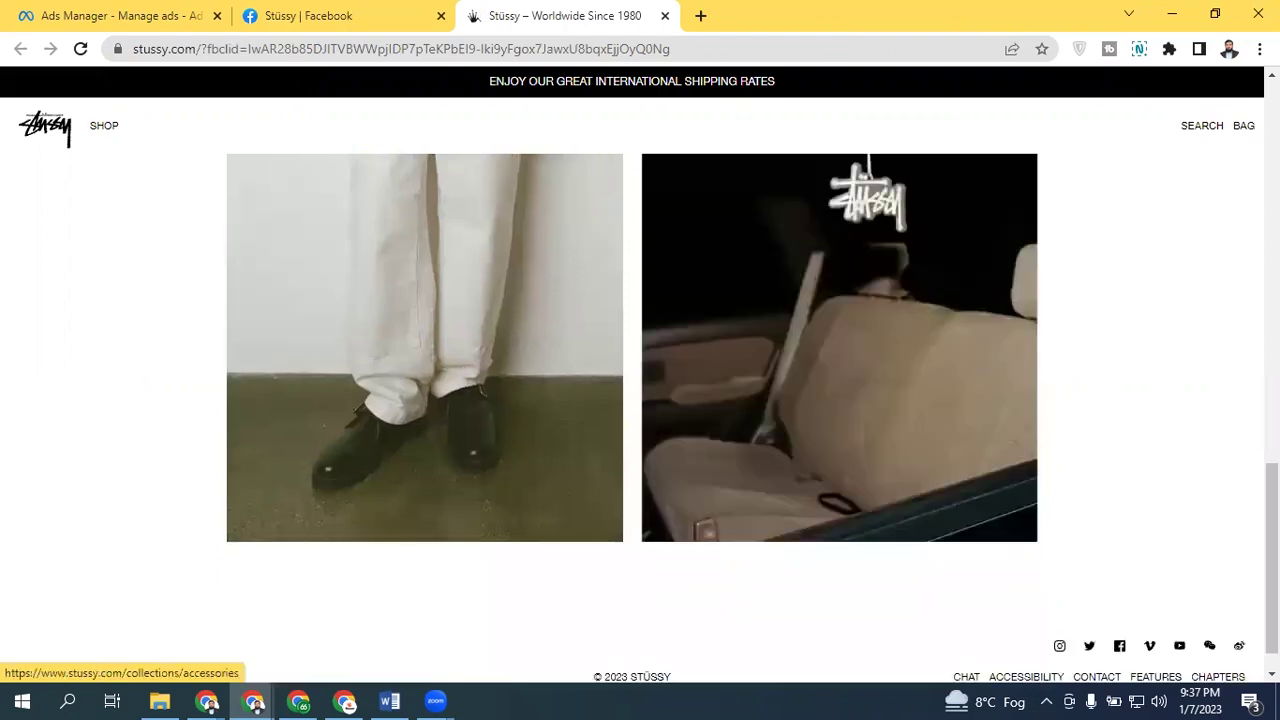
Step: Open the Tops & Shirts collection on the Stüssy website and look through its products and prices
scroll(851, 391, "up", 5)
left_click(840, 322)
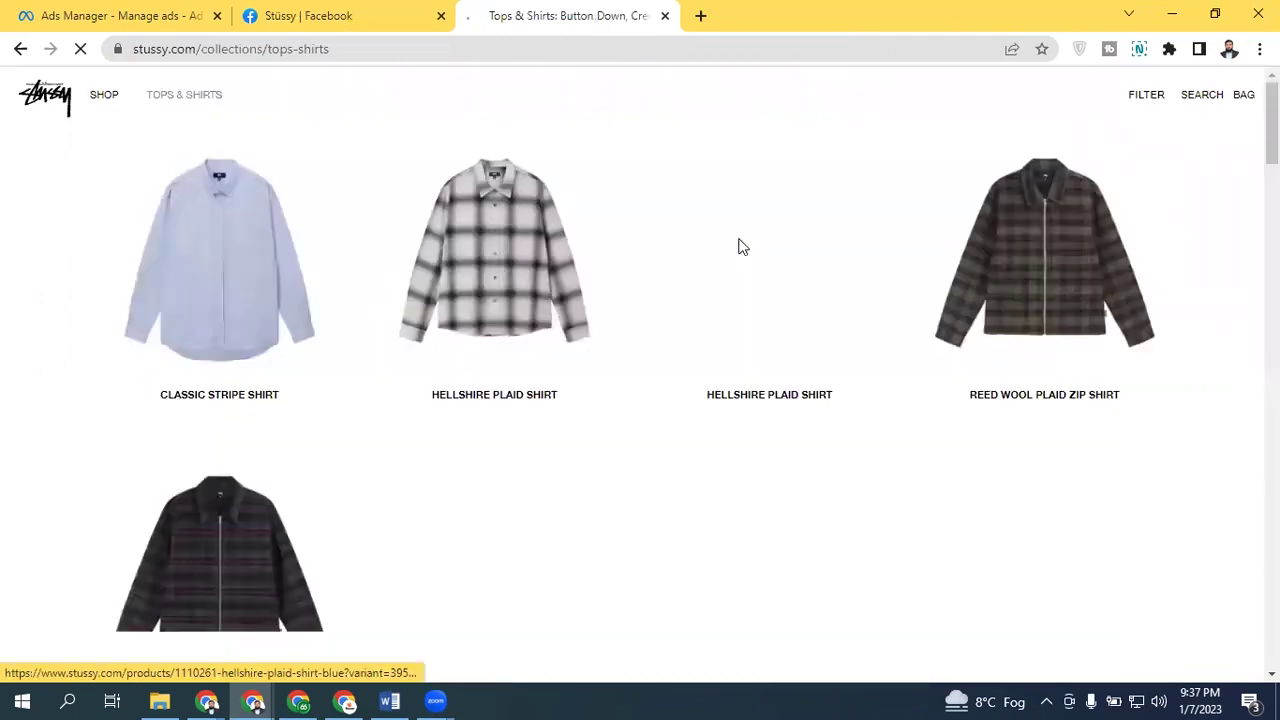
scroll(640, 400, "down", 10)
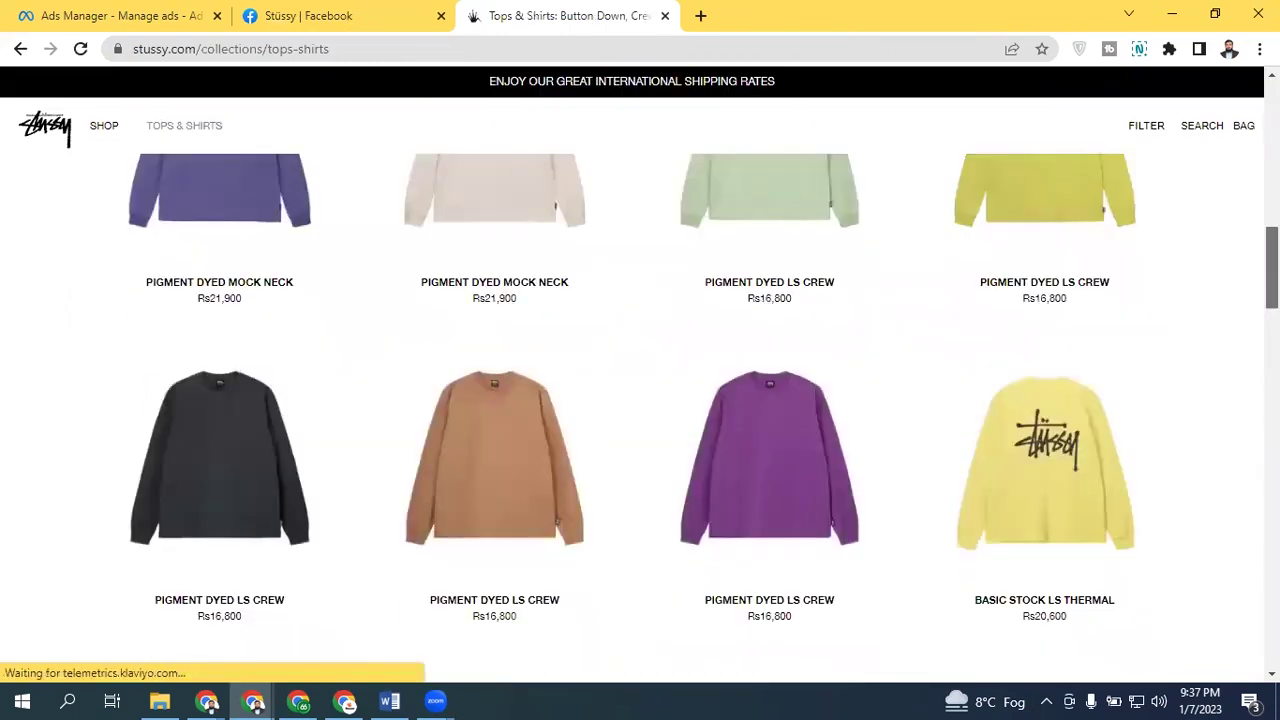
scroll(640, 400, "down", 10)
scroll(640, 400, "down", 3)
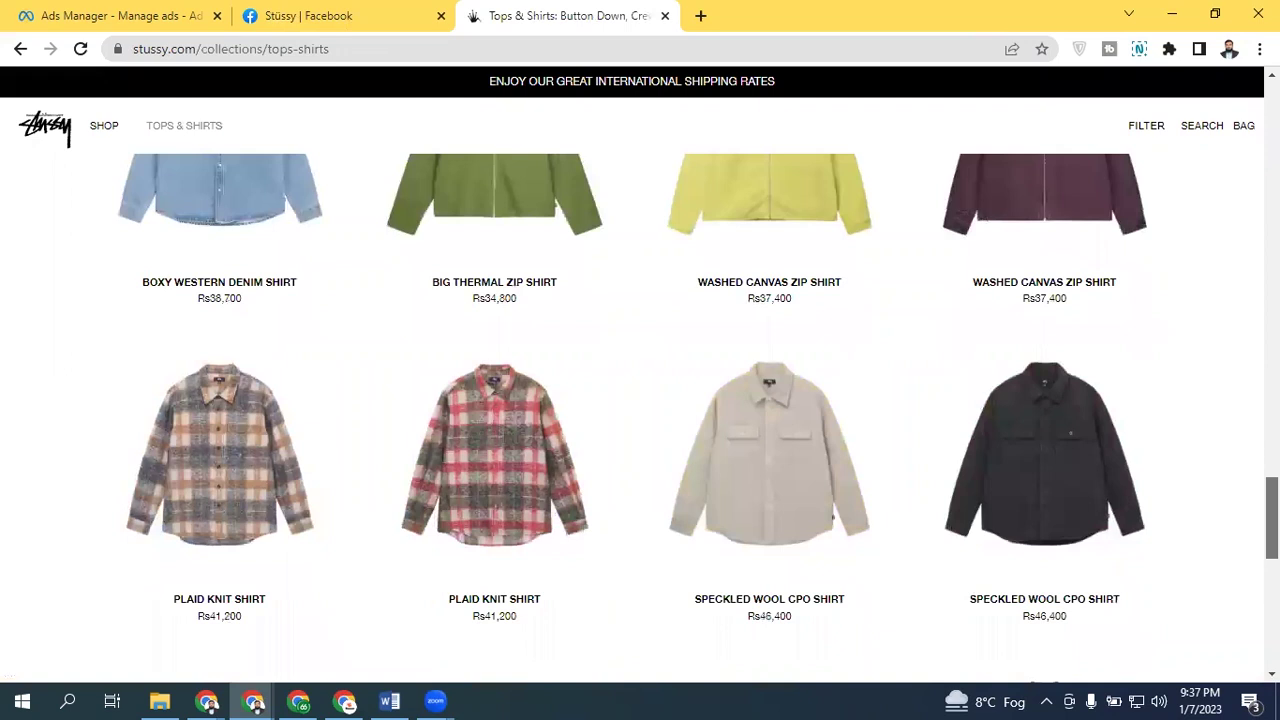
scroll(373, 281, "down", 1)
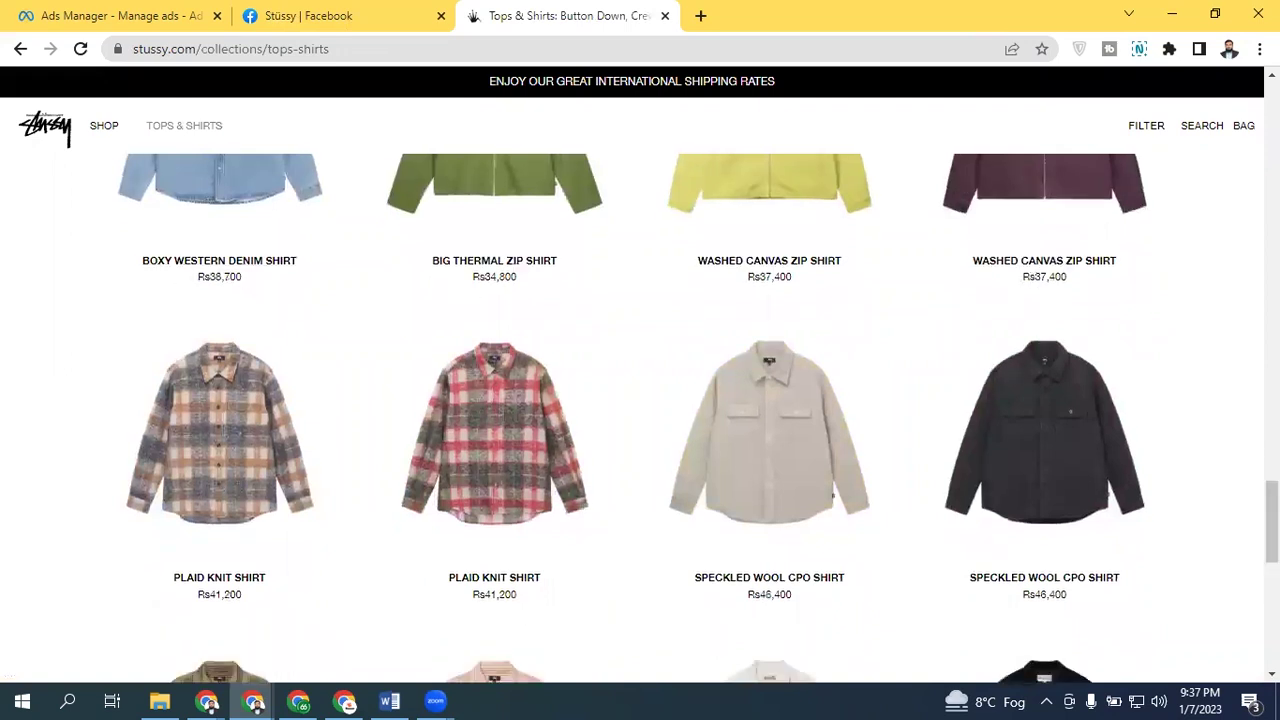
scroll(760, 257, "up", 1)
Step: Return to the Google results, highlight "privately held fashion house" in the Stüssy description, and close the research tab
left_click(20, 48)
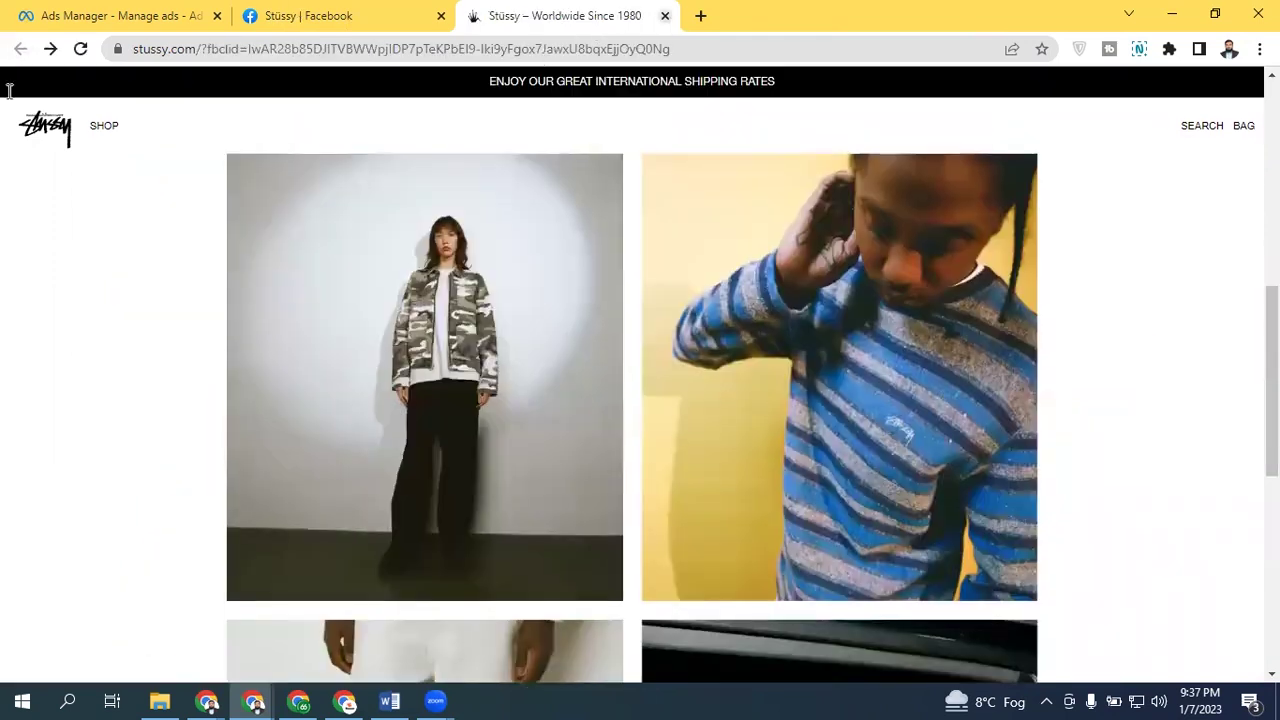
left_click(18, 48)
left_click(17, 49)
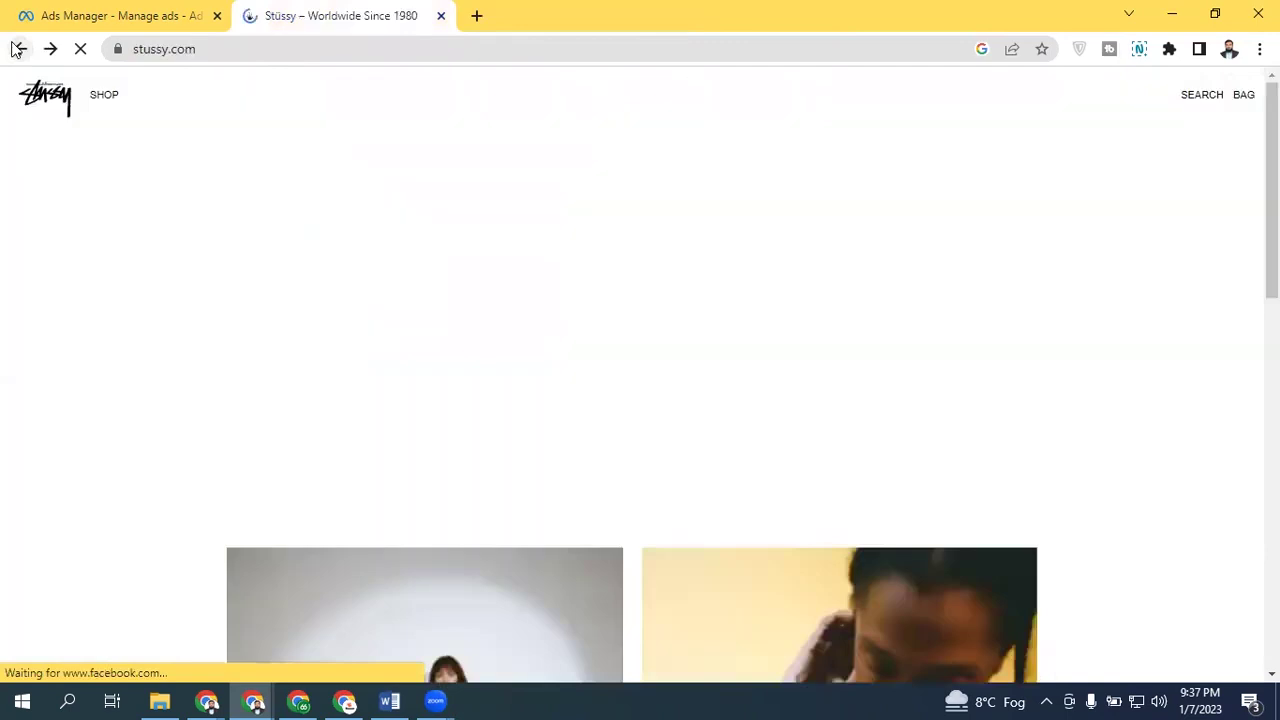
left_click(18, 48)
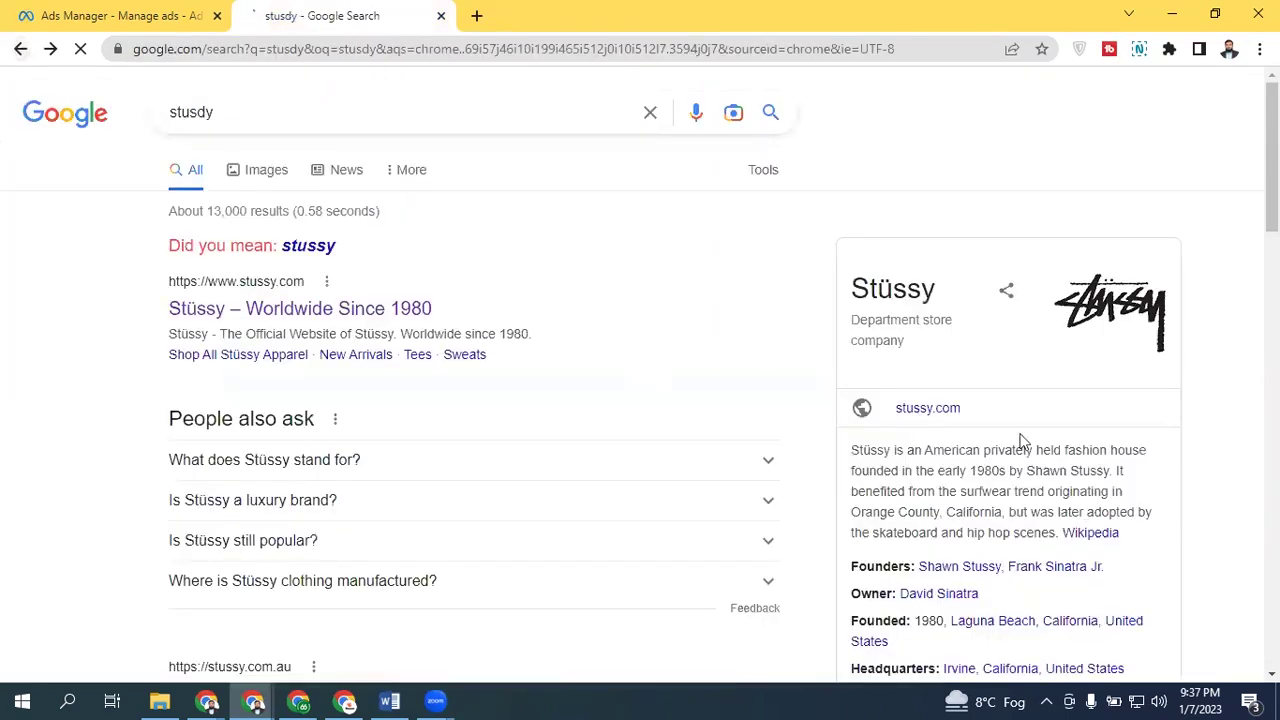
left_click_drag(988, 450, 1162, 452)
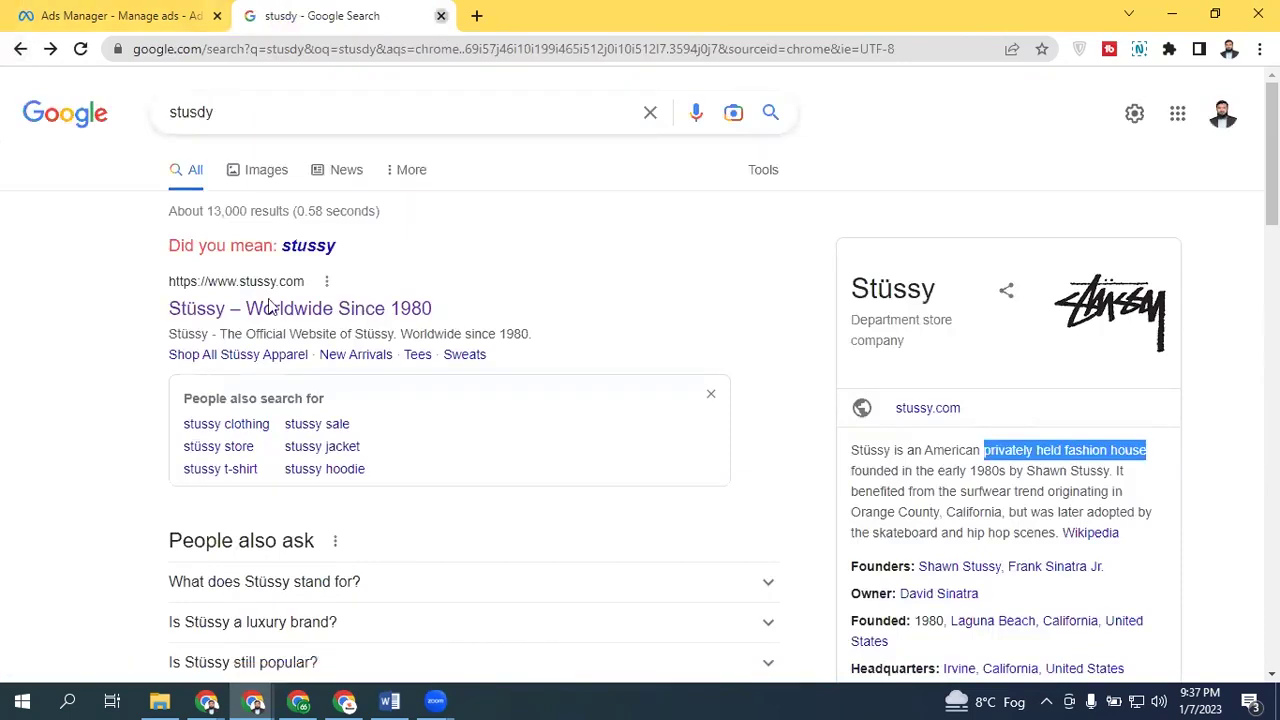
key("ctrl+w")
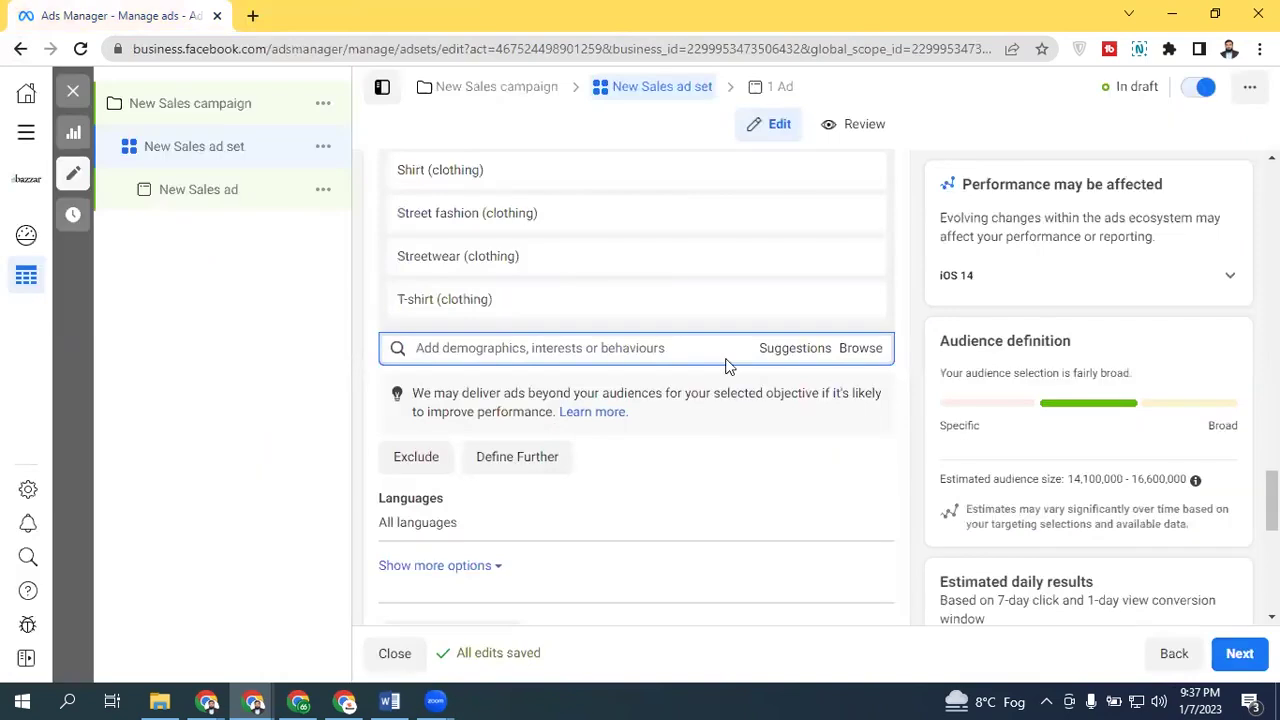
Step: Look through the suggested interests for the ad set's detailed targeting, down to Supreme (clothing), Fashion show and Stussy
left_click(791, 350)
left_click_drag(890, 420, 893, 458)
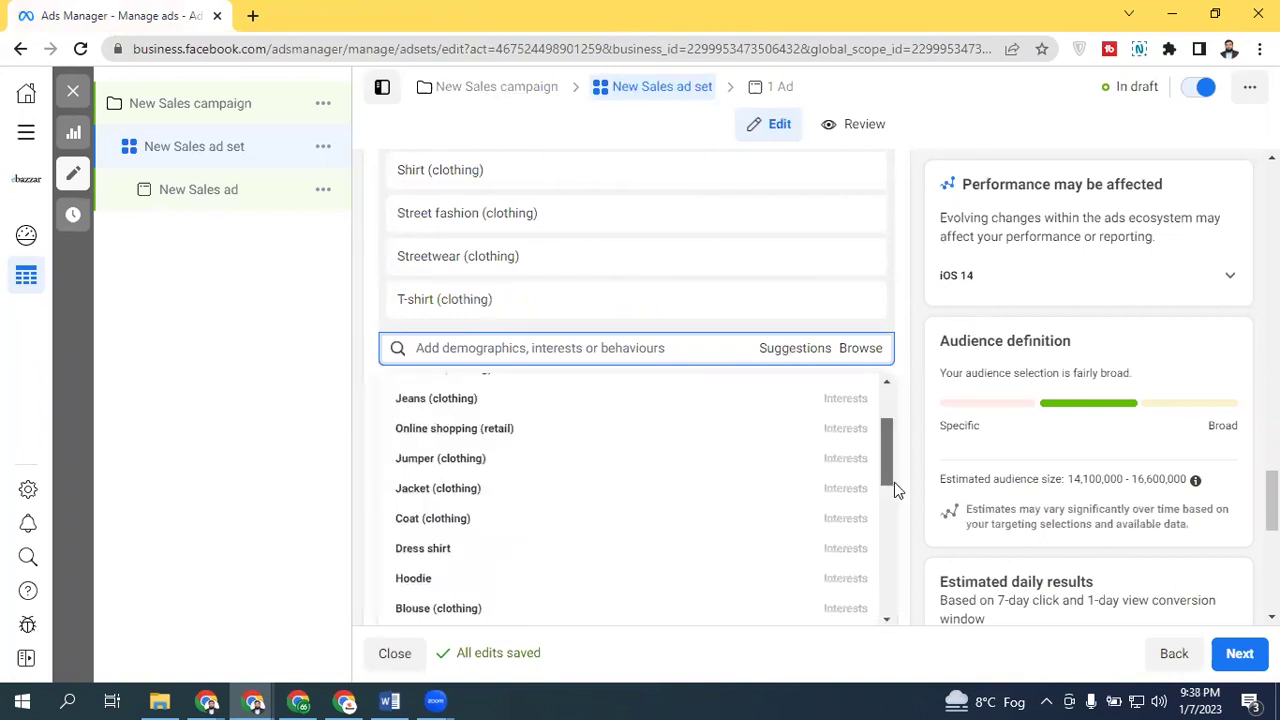
scroll(894, 482, "down", 2)
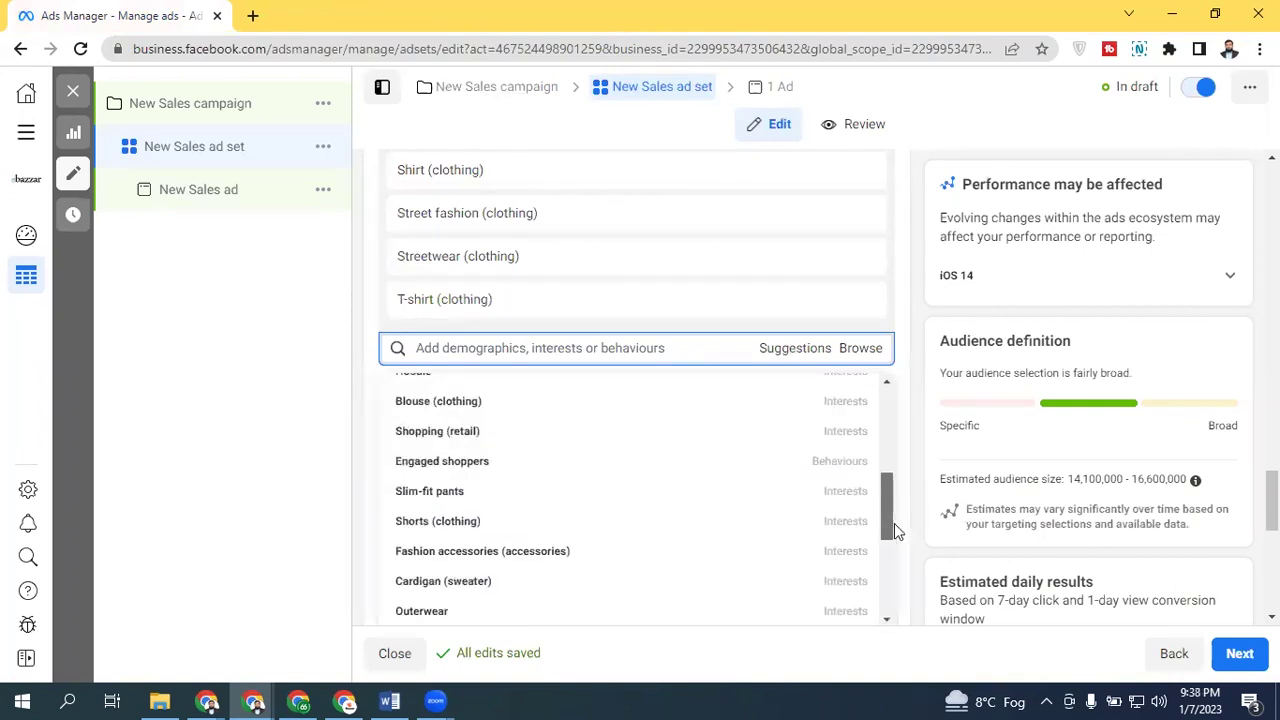
scroll(883, 540, "down", 1)
scroll(883, 540, "down", 1)
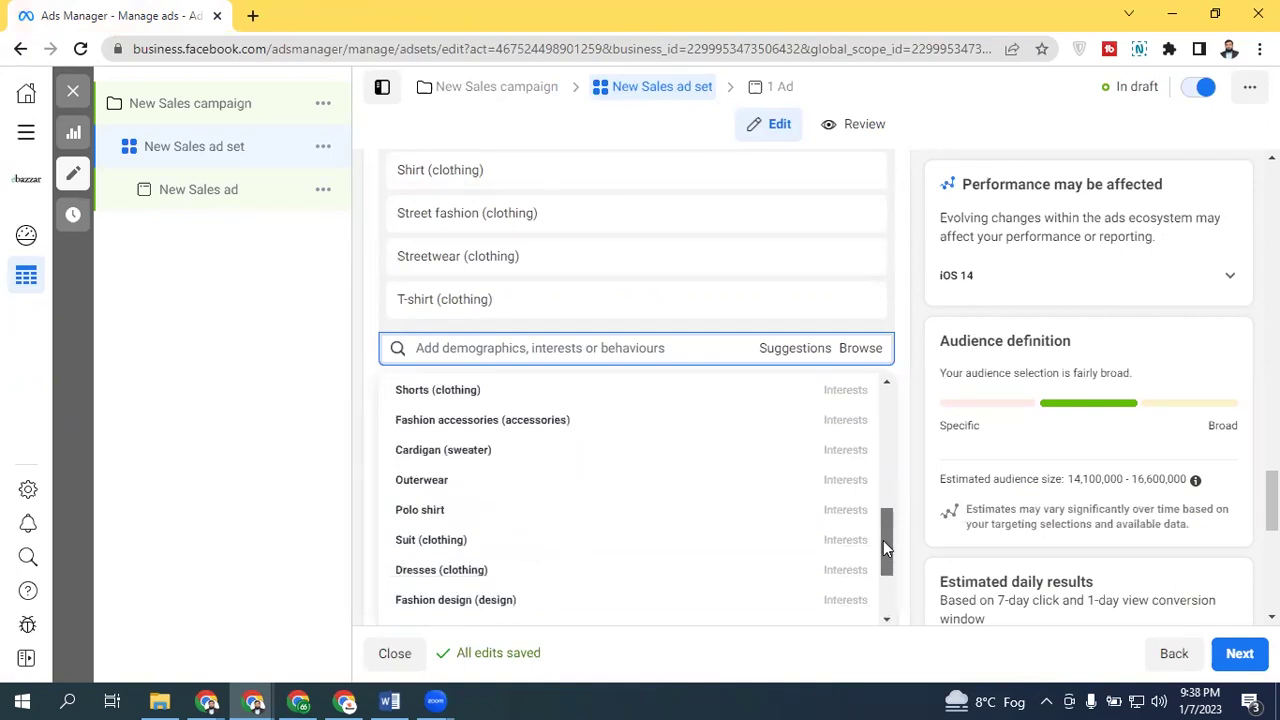
left_click_drag(883, 540, 883, 563)
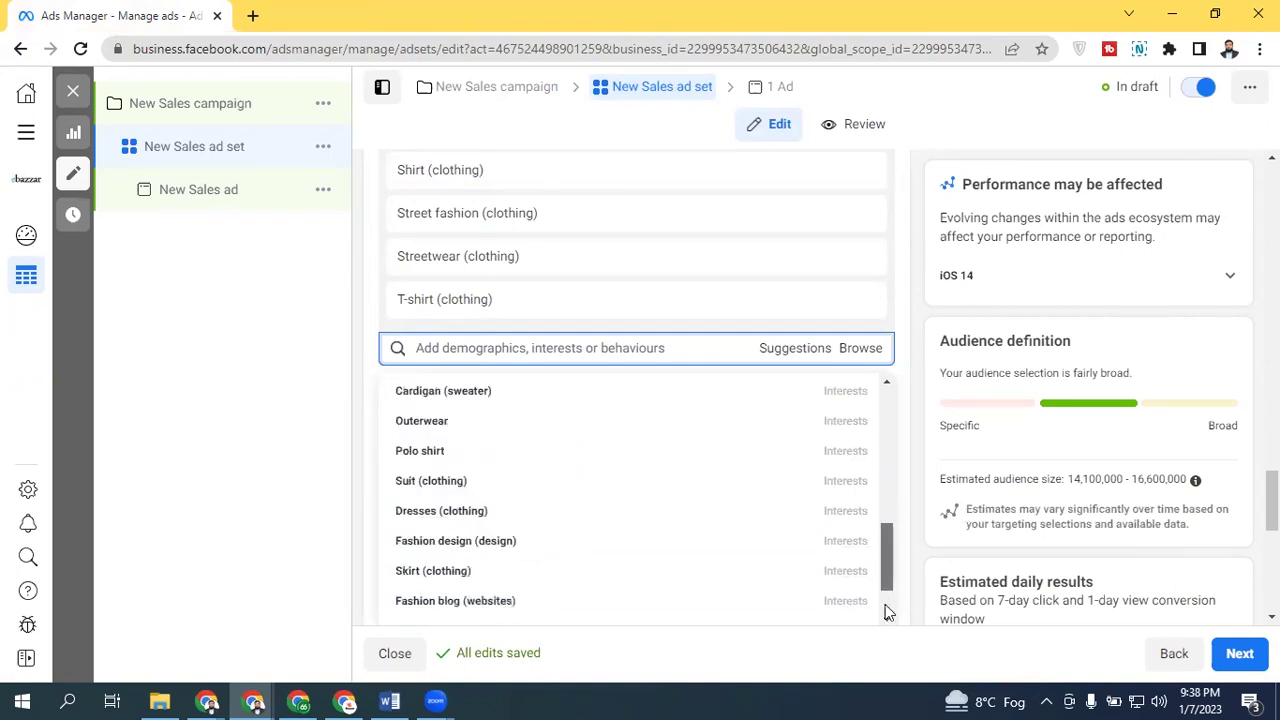
scroll(886, 612, "down", 1)
mouse_move(400, 523)
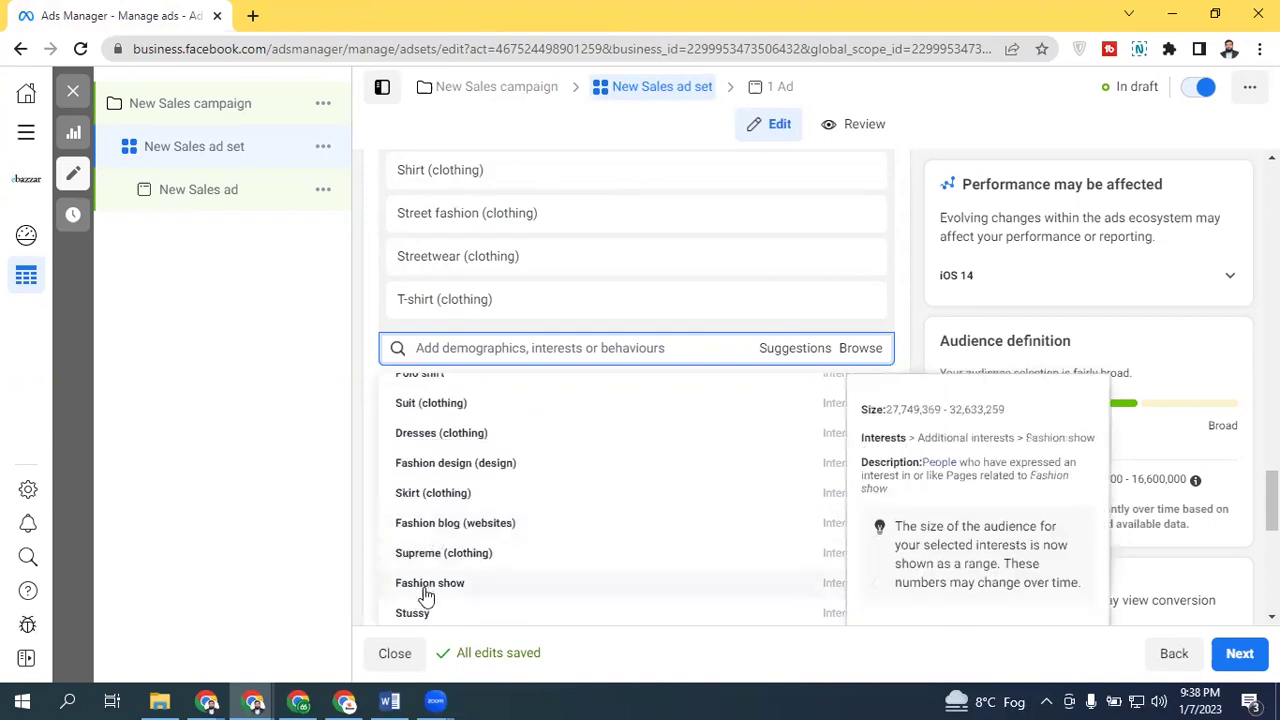
left_click(320, 455)
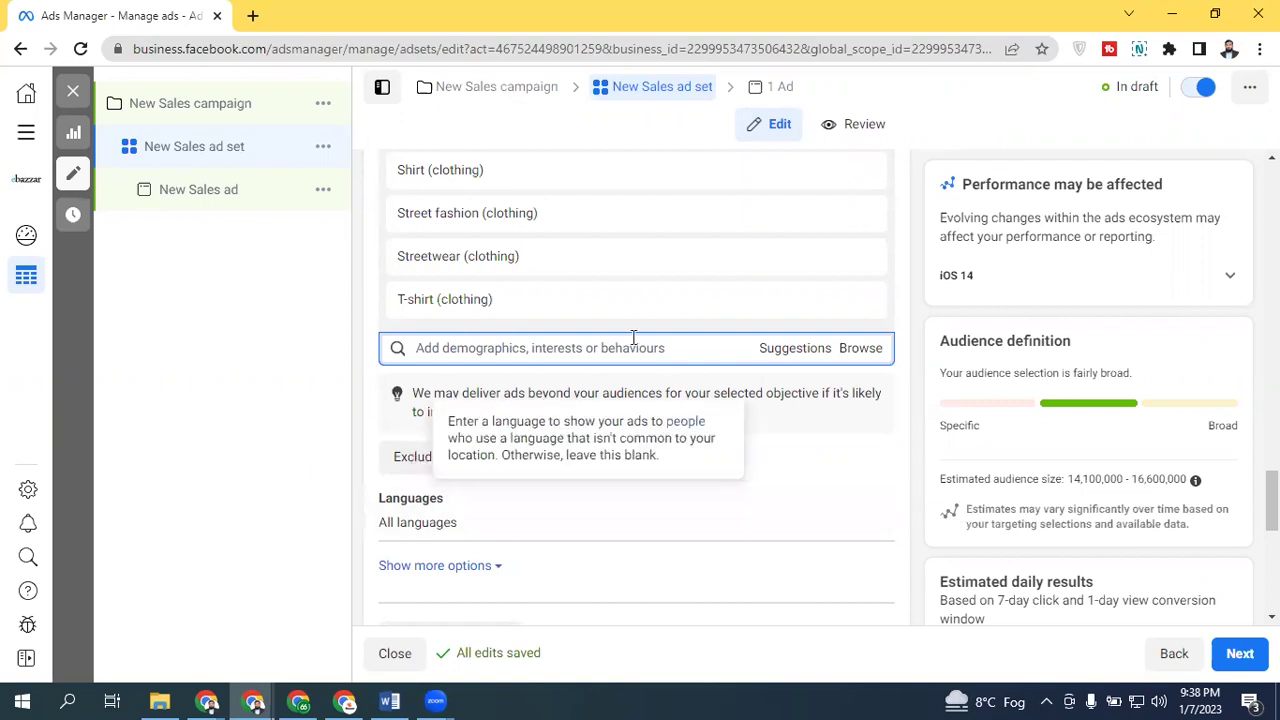
Step: Add the suggested interests Stussy and Supreme (clothing) to the ad set's detailed targeting
scroll(540, 550, "up", 3)
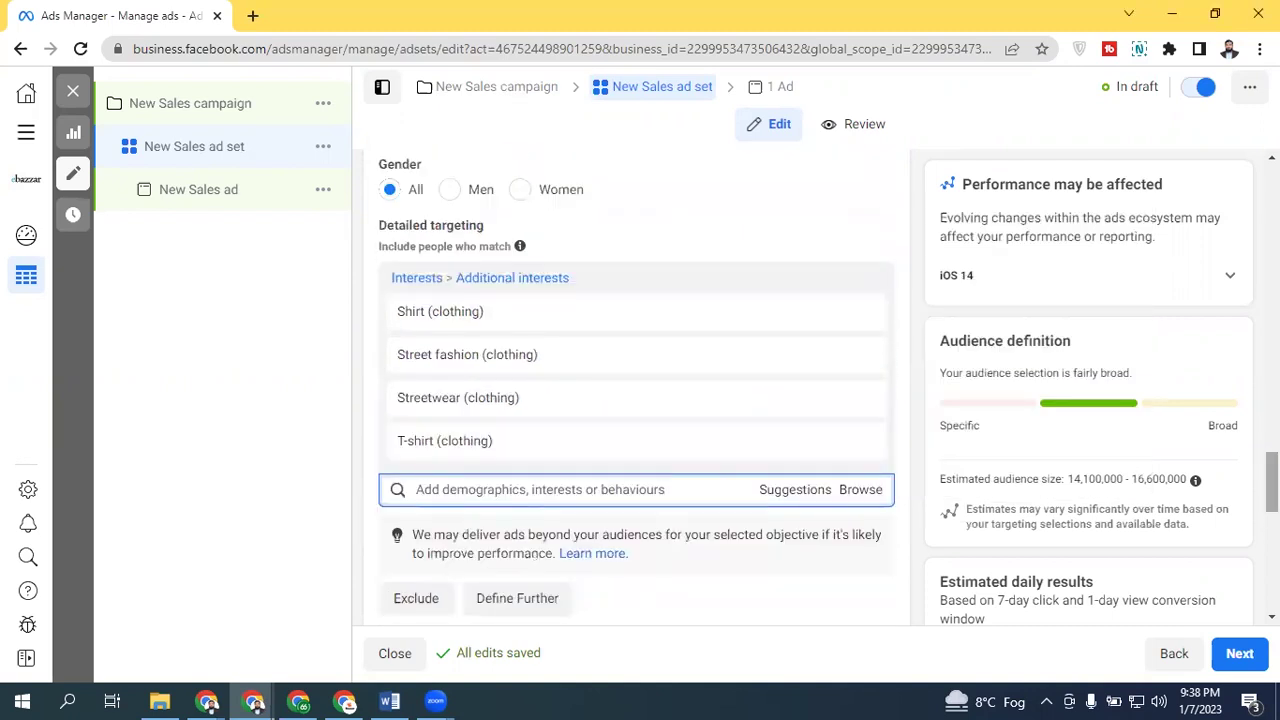
left_click(795, 489)
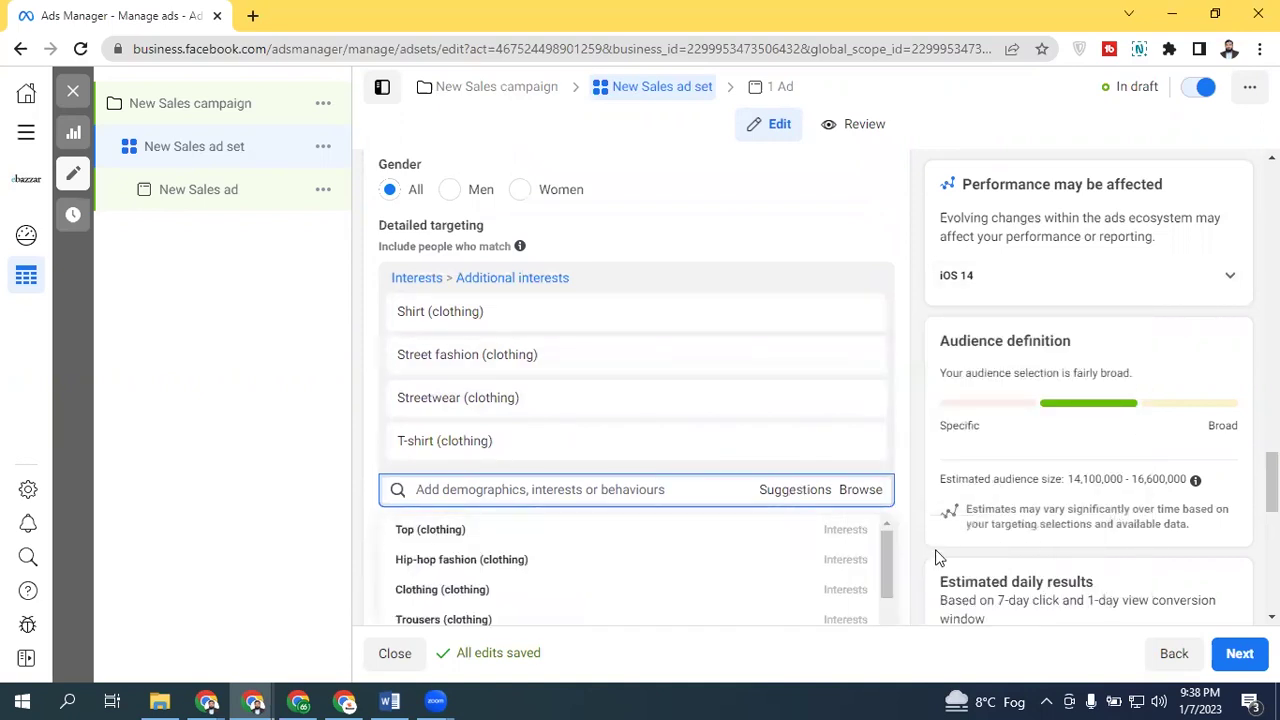
left_click_drag(890, 555, 896, 700)
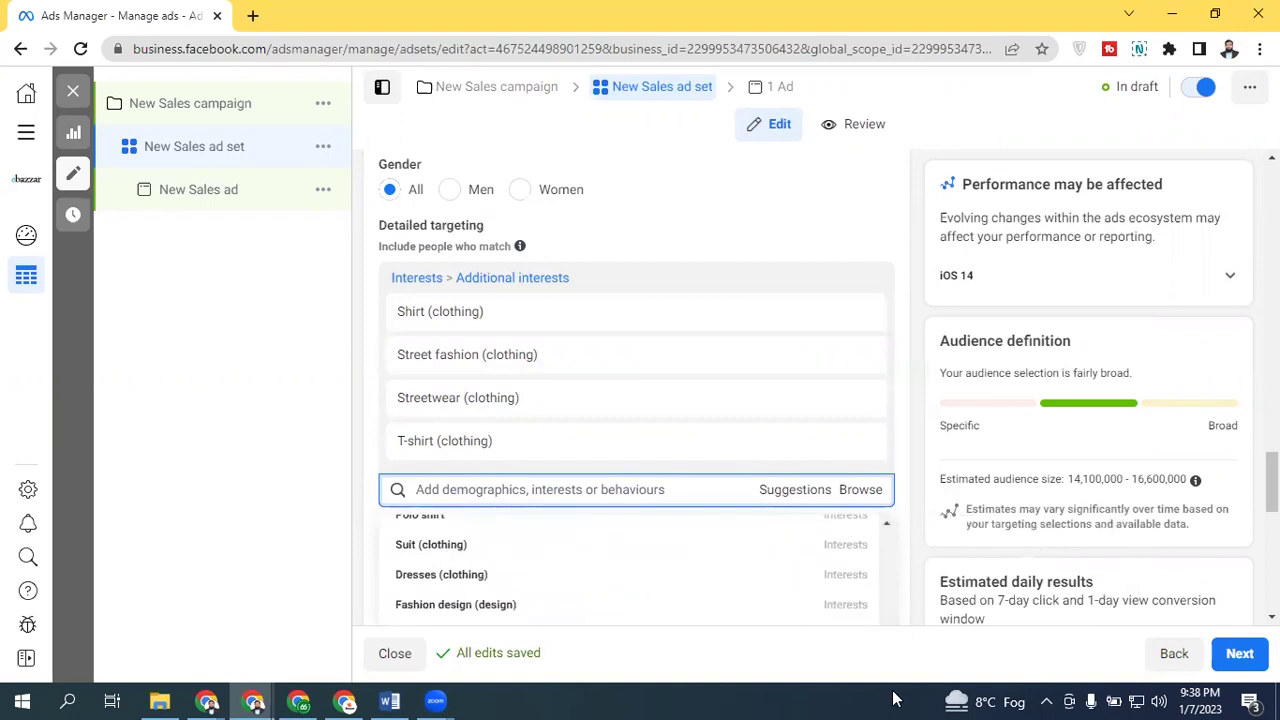
scroll(830, 450, "down", 3)
left_click(776, 200)
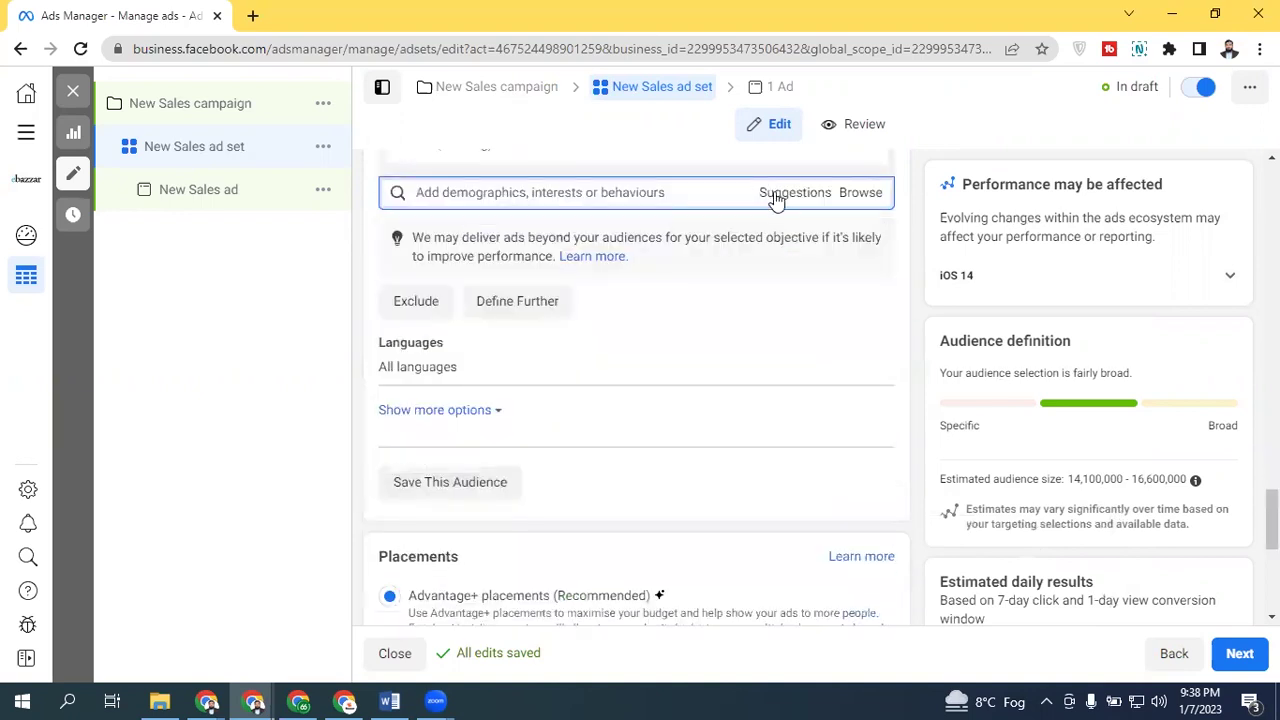
left_click(776, 200)
left_click_drag(886, 271, 873, 492)
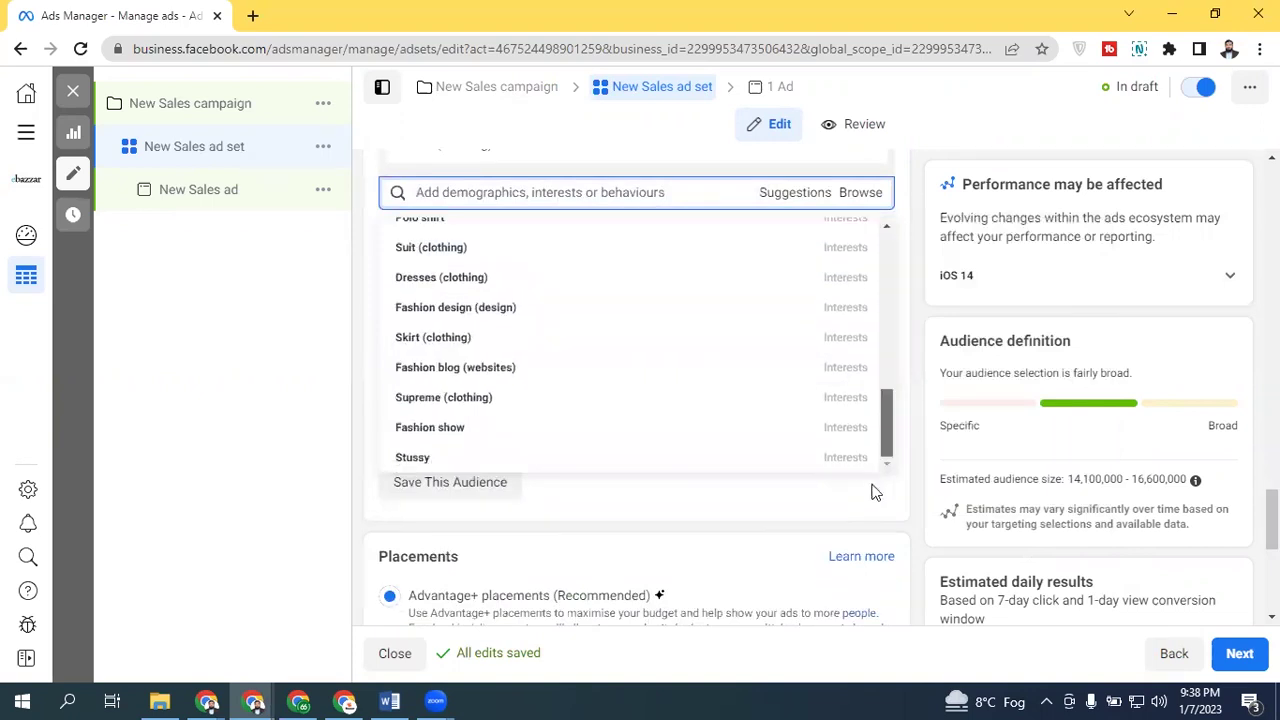
mouse_move(510, 470)
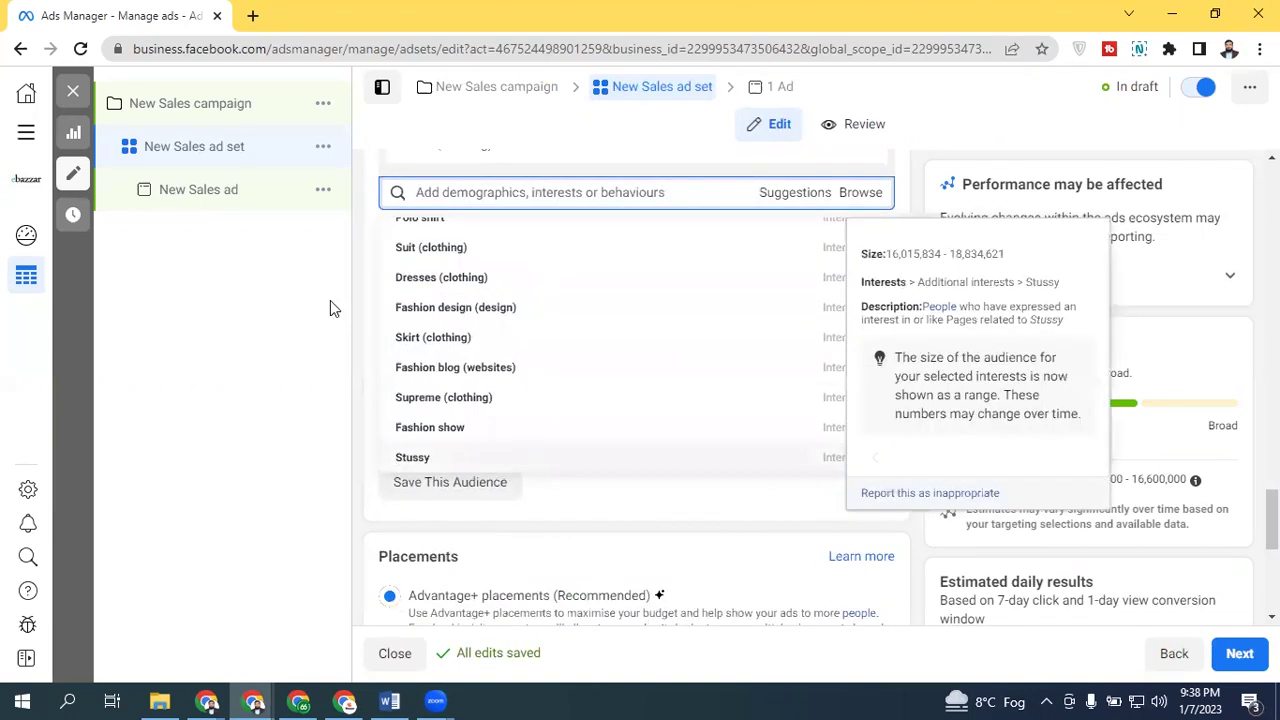
left_click(510, 460)
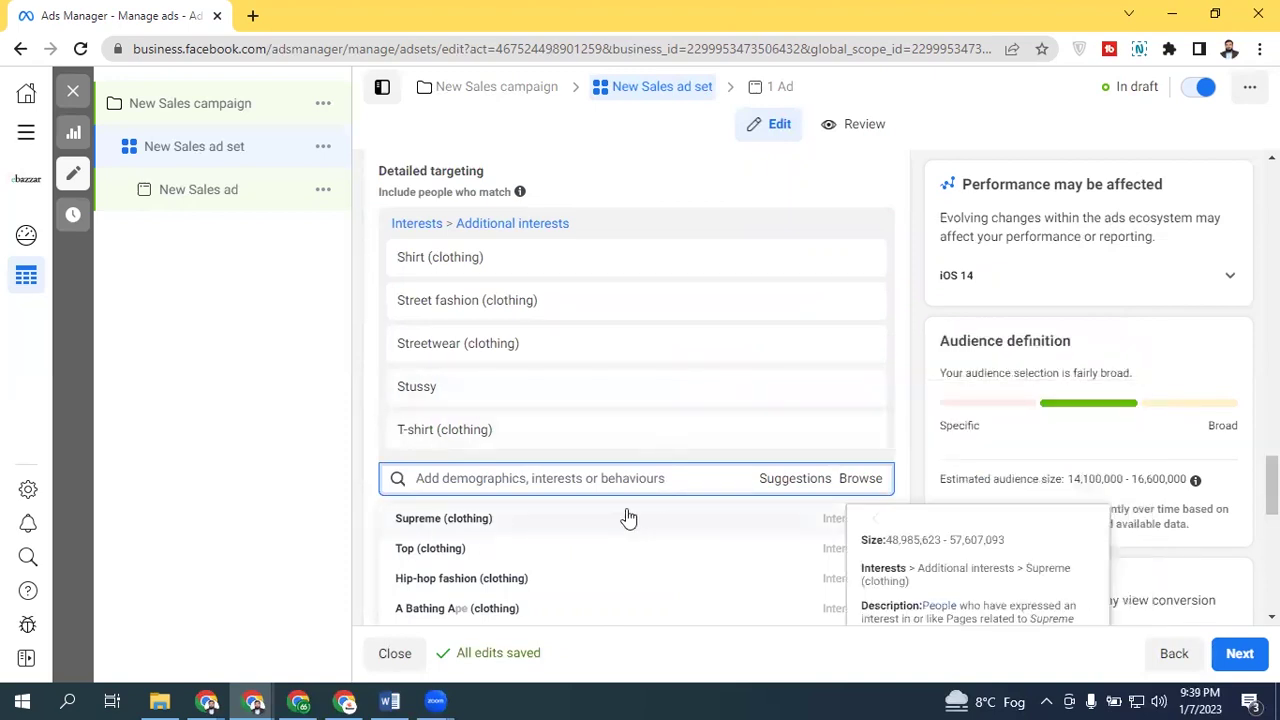
left_click(468, 525)
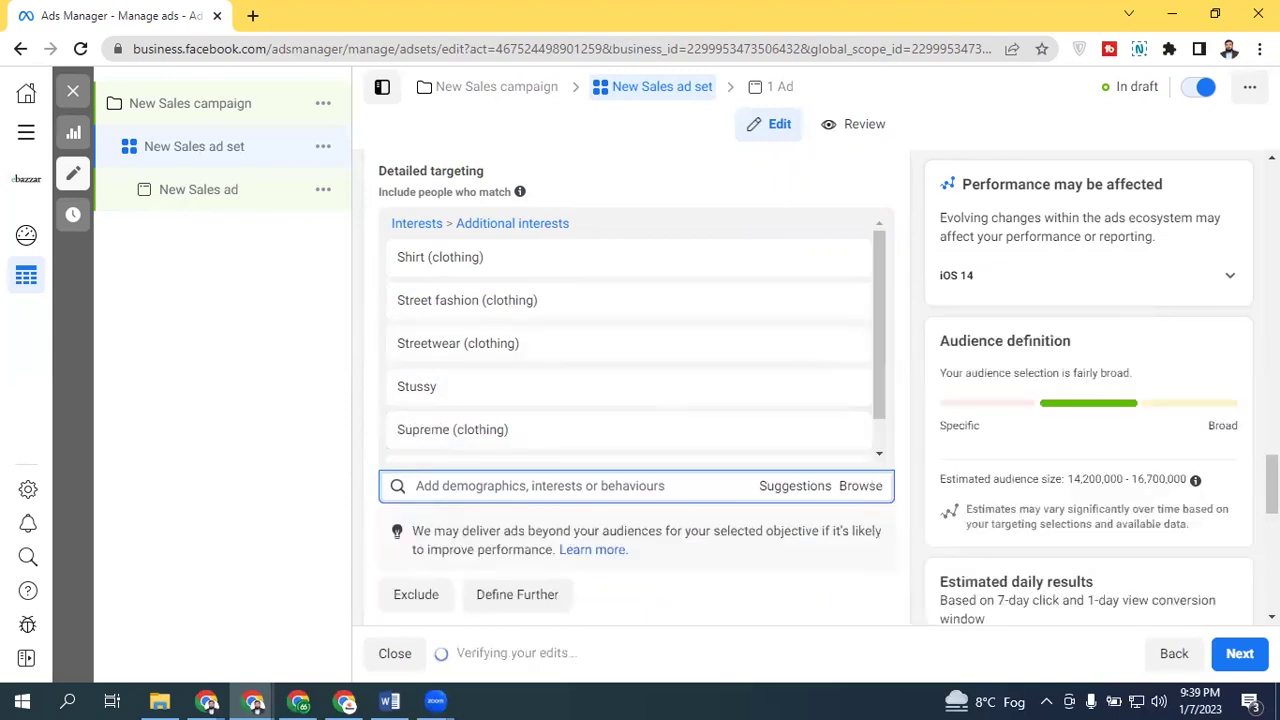
Step: Examine the refreshed interest suggestions for the detailed targeting, then close the list
scroll(665, 395, "down", 2)
scroll(636, 390, "up", 2)
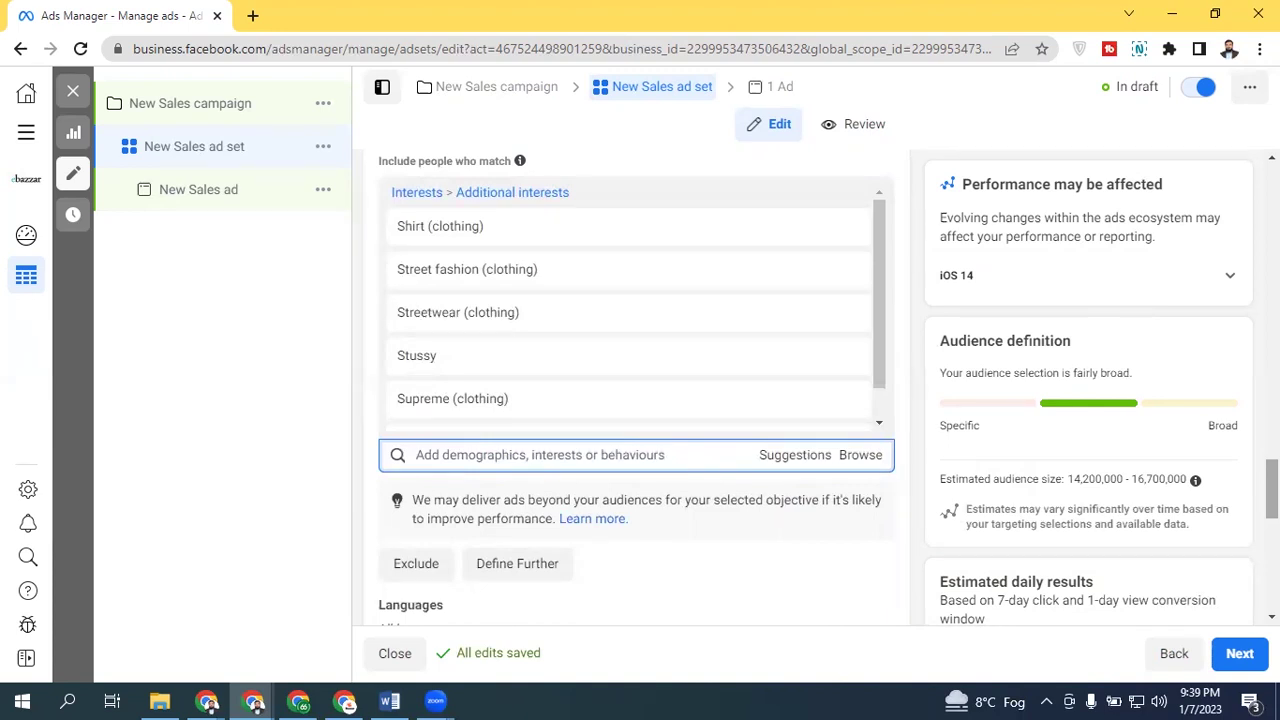
left_click(796, 456)
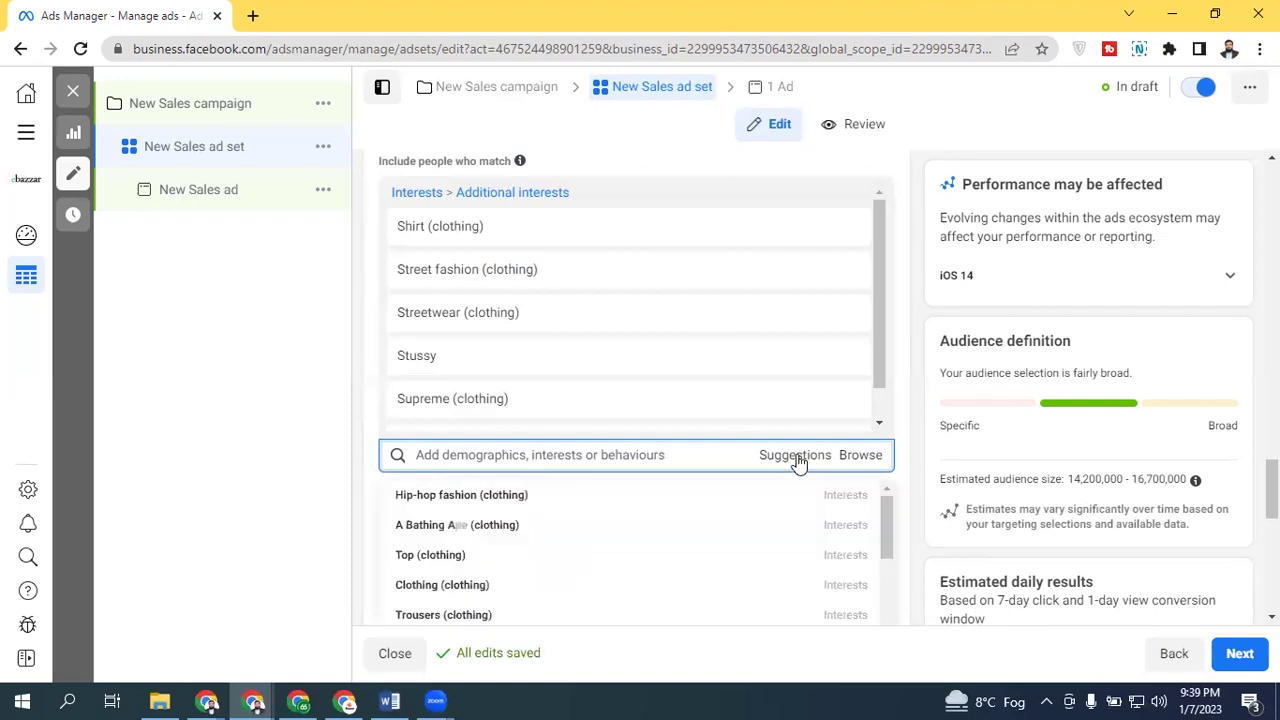
left_click(322, 358)
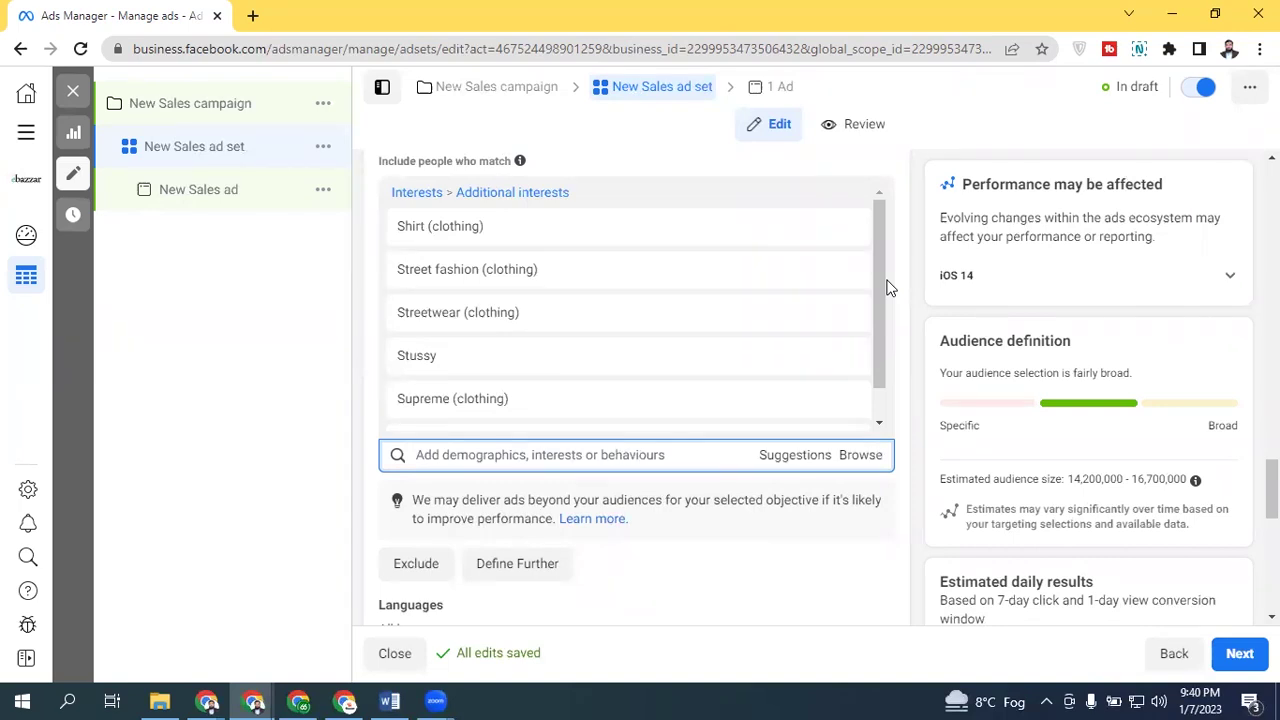
Step: Add the suggested interests Hip-hop fashion, A Bathing Ape, Top and Clothing (clothing) to the detailed targeting
left_click_drag(871, 257, 879, 379)
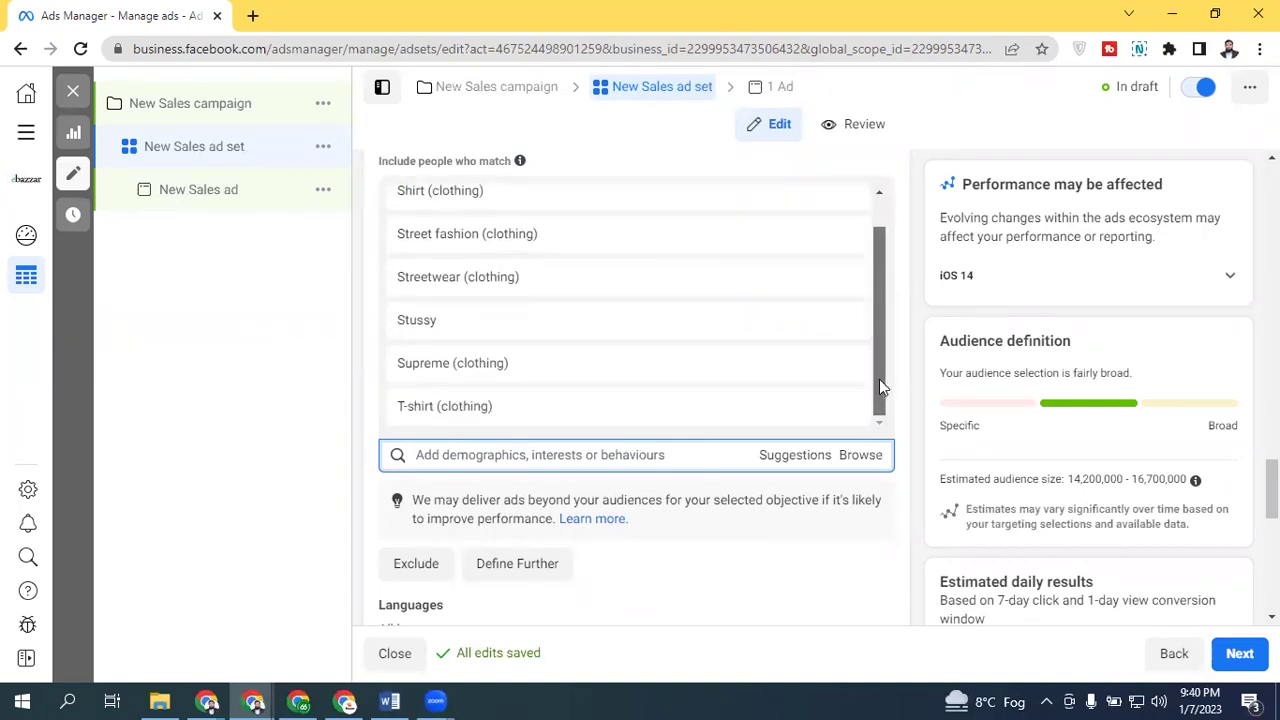
left_click(772, 464)
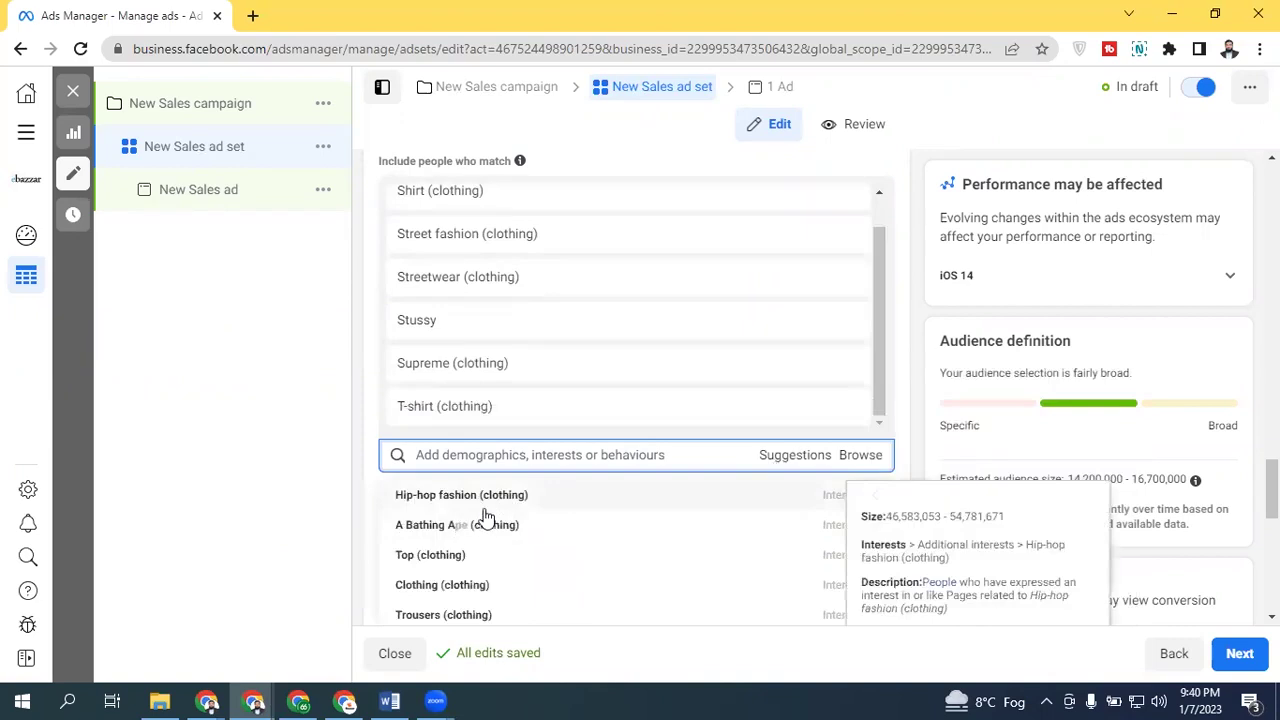
left_click(465, 502)
left_click(465, 505)
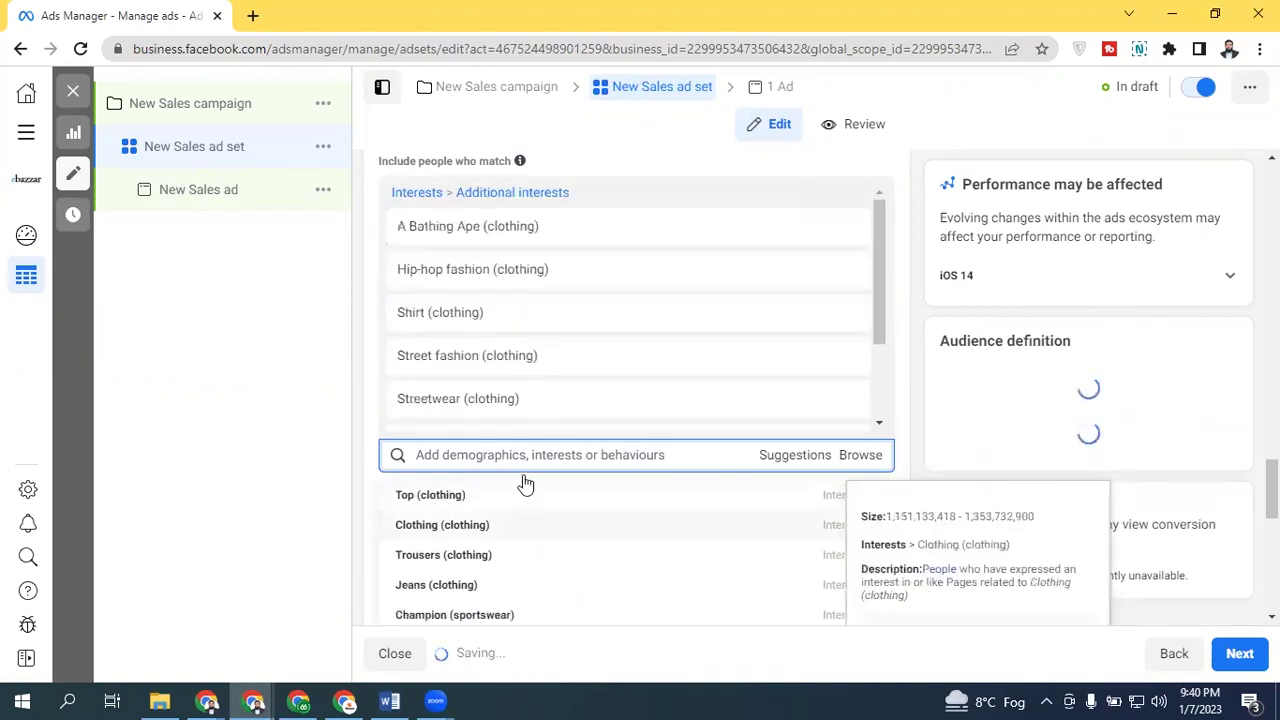
left_click(446, 502)
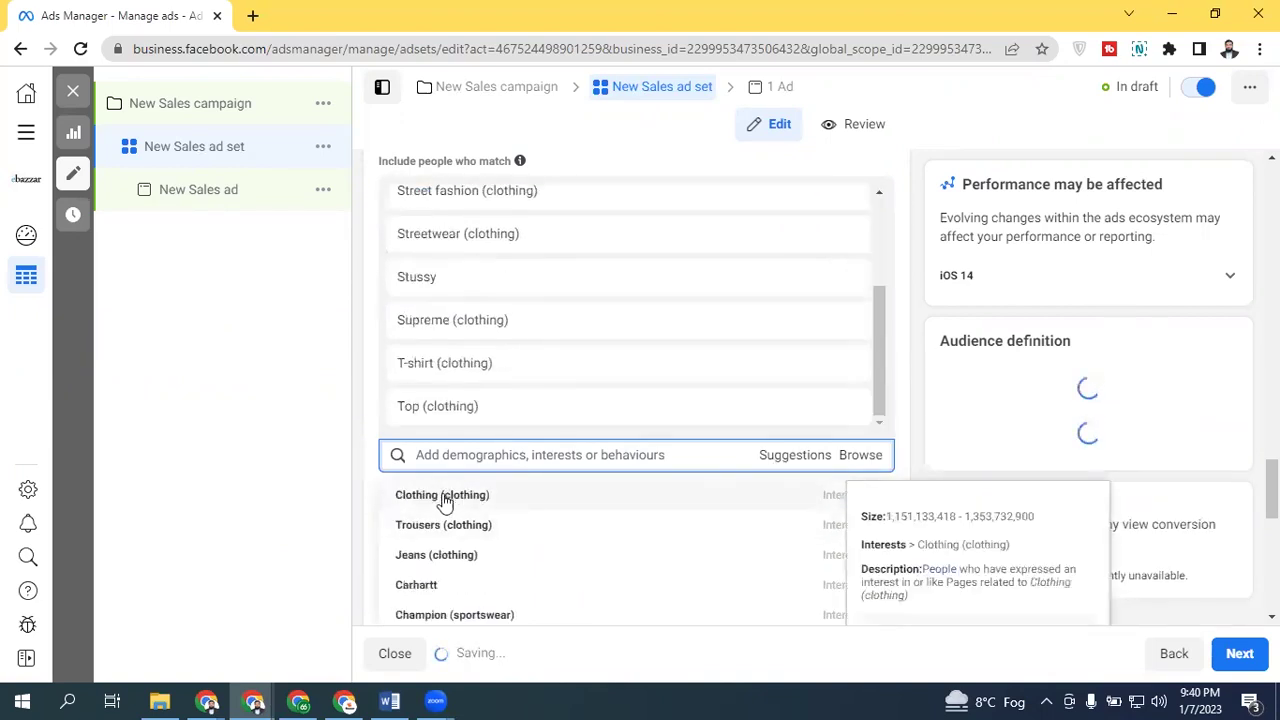
left_click(446, 502)
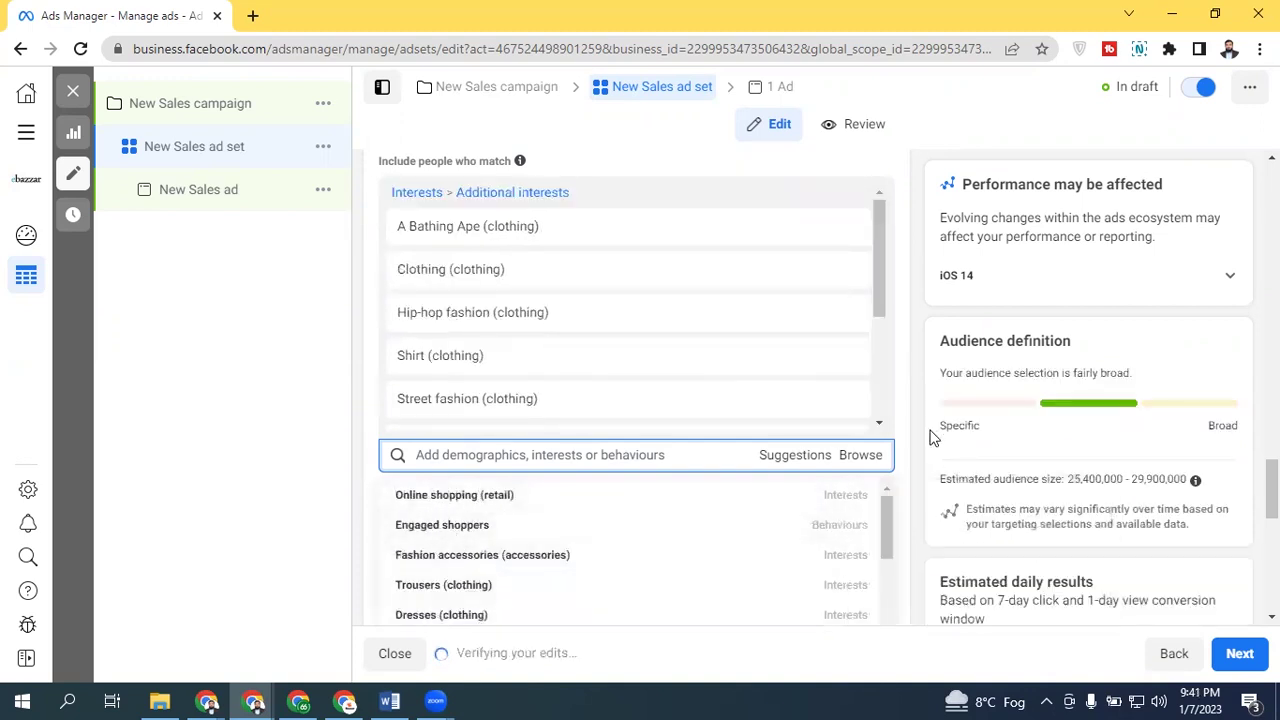
Step: Add the suggested Carhartt interest to the detailed targeting and review the full list of selected interests
scroll(885, 530, "down", 3)
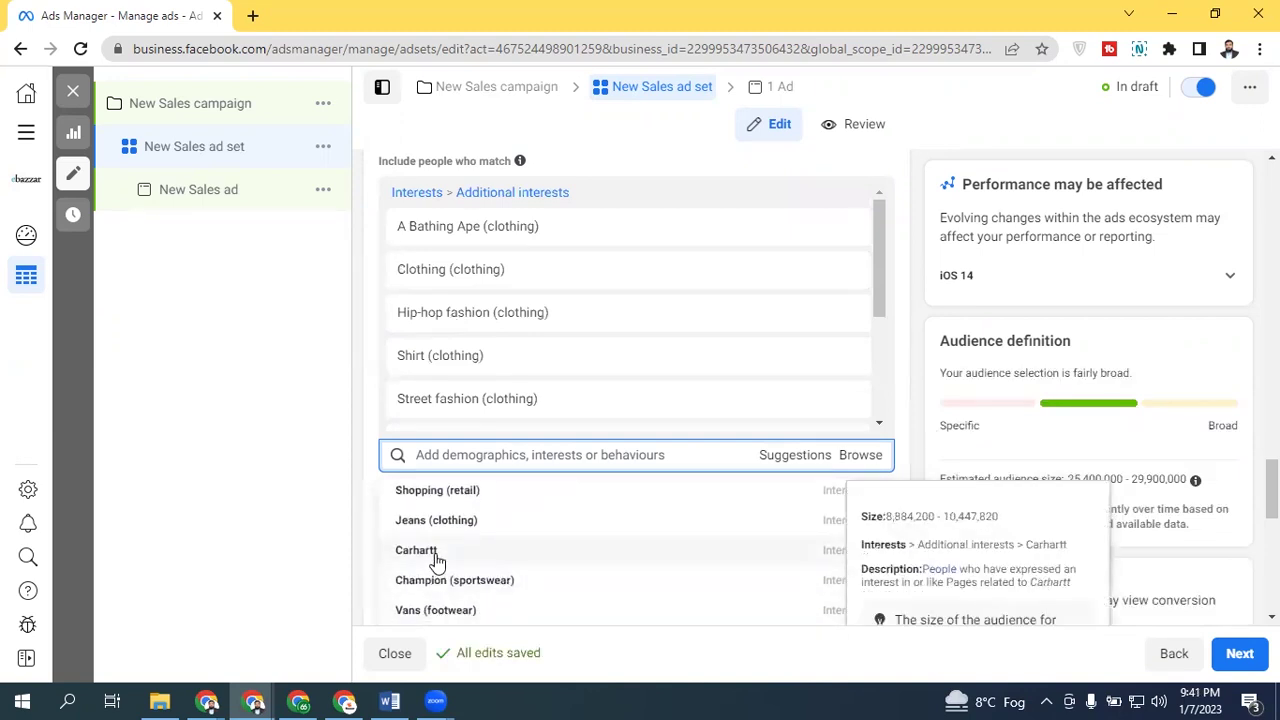
key("Return")
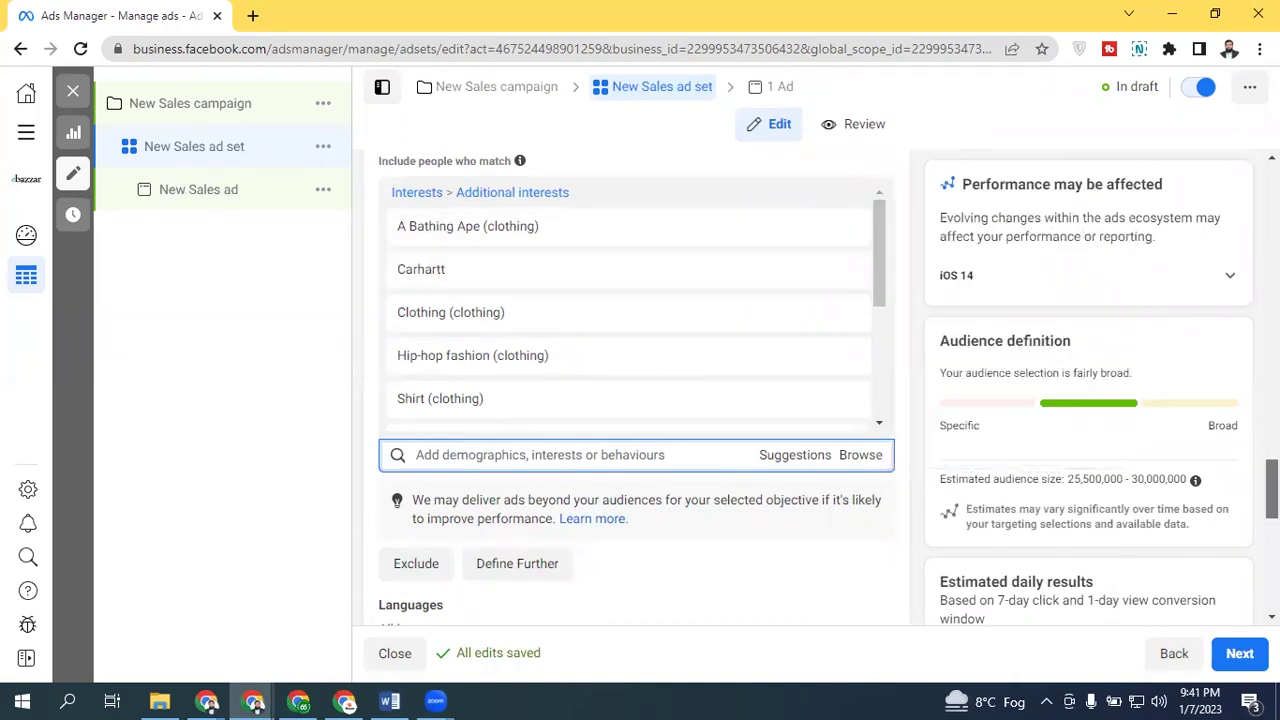
scroll(1272, 490, "up", 1)
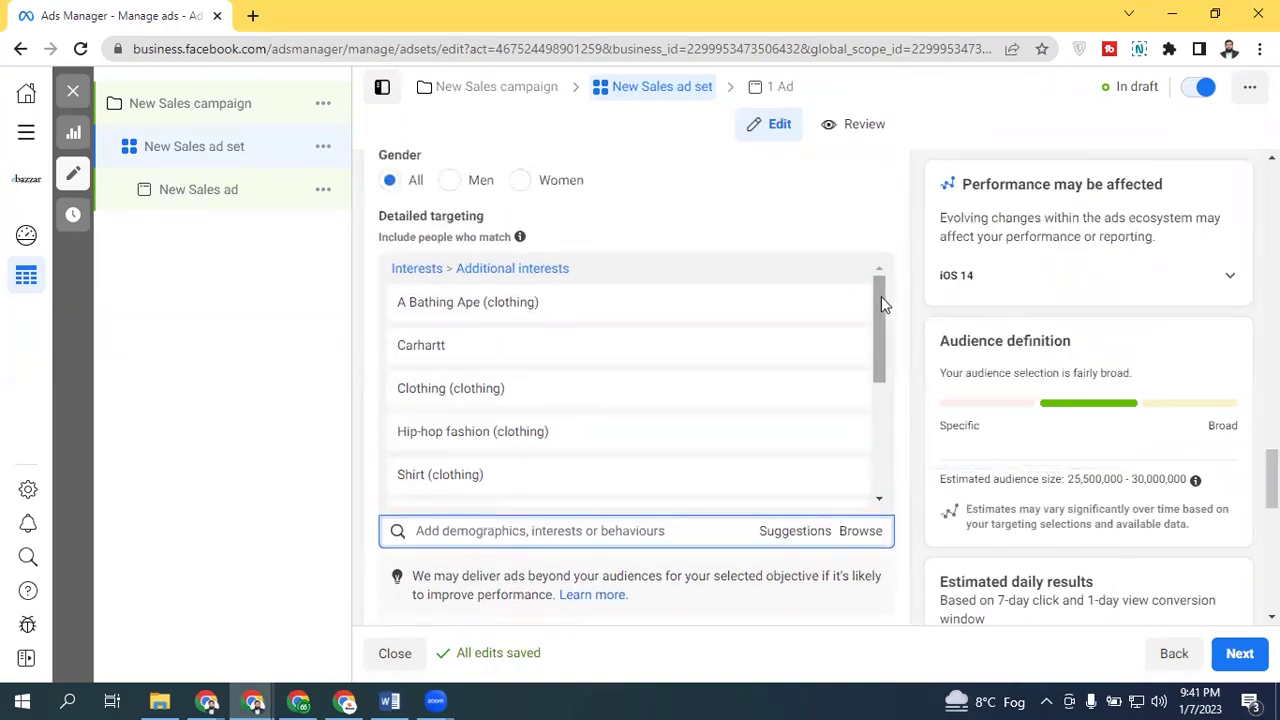
left_click_drag(881, 300, 881, 446)
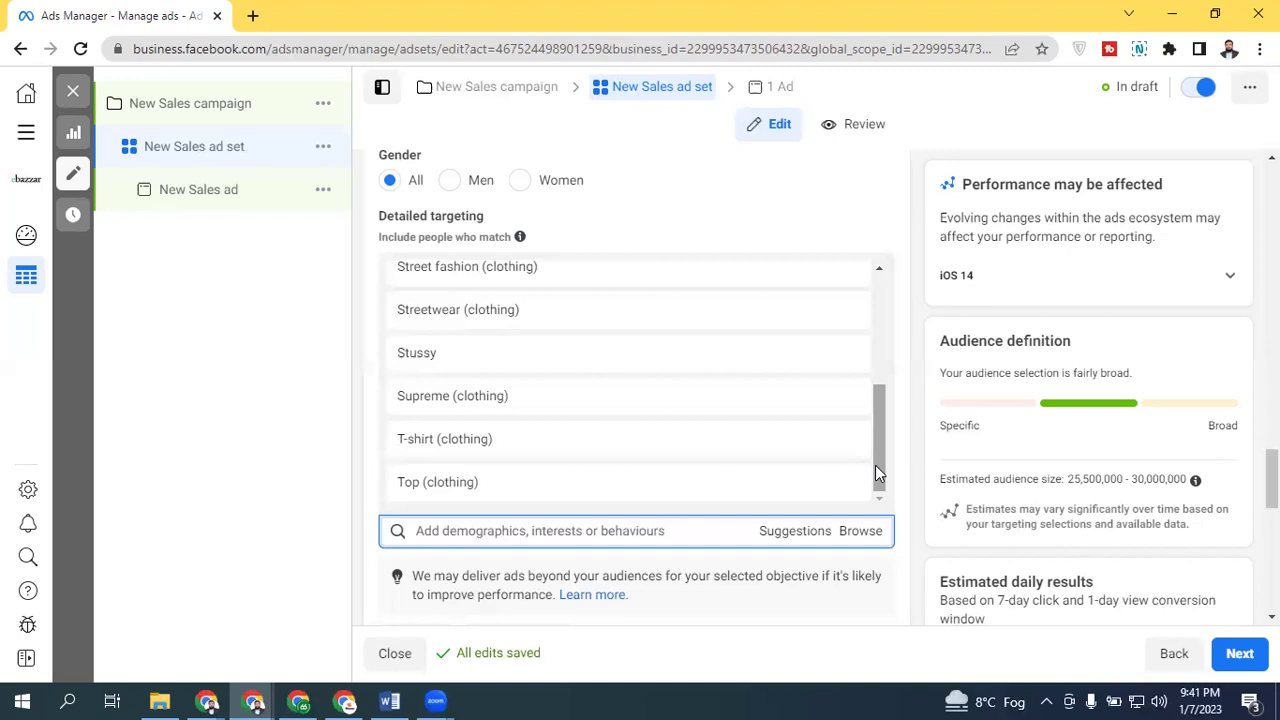
Step: Add an exclusion condition to the ad set's detailed targeting and check which categories can be browsed for it
scroll(549, 280, "down", 2)
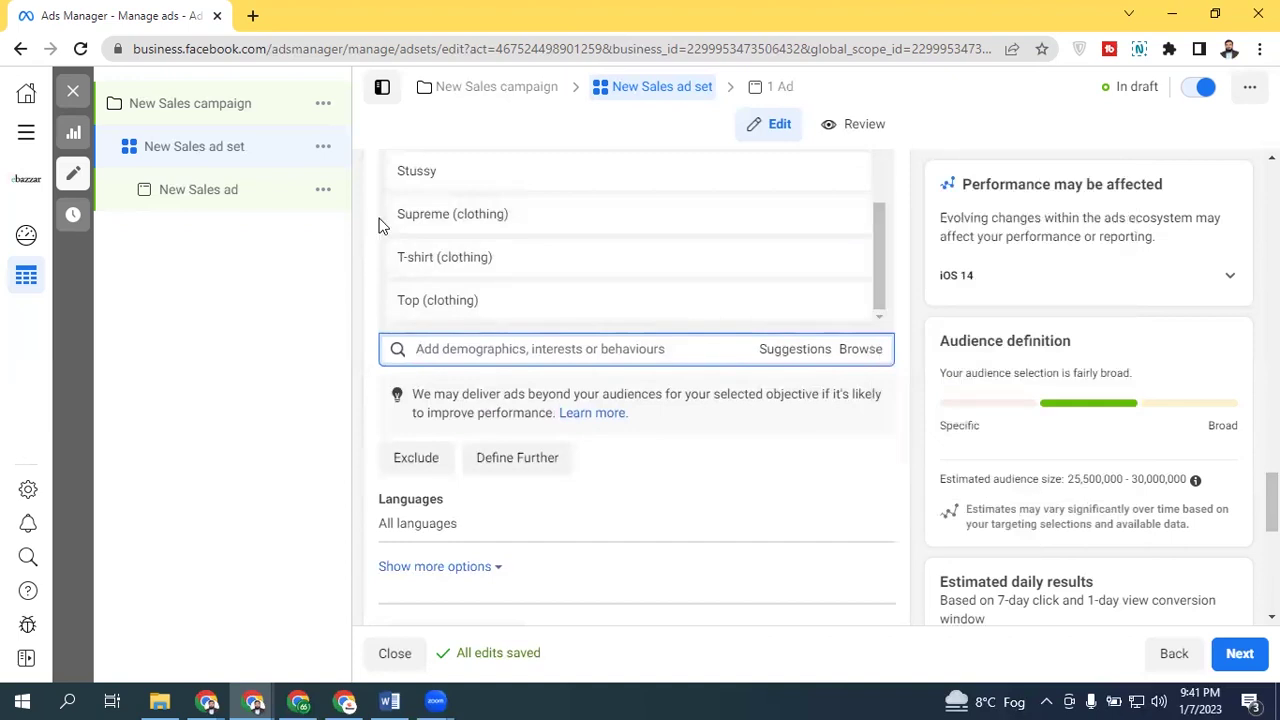
scroll(636, 300, "down", 1)
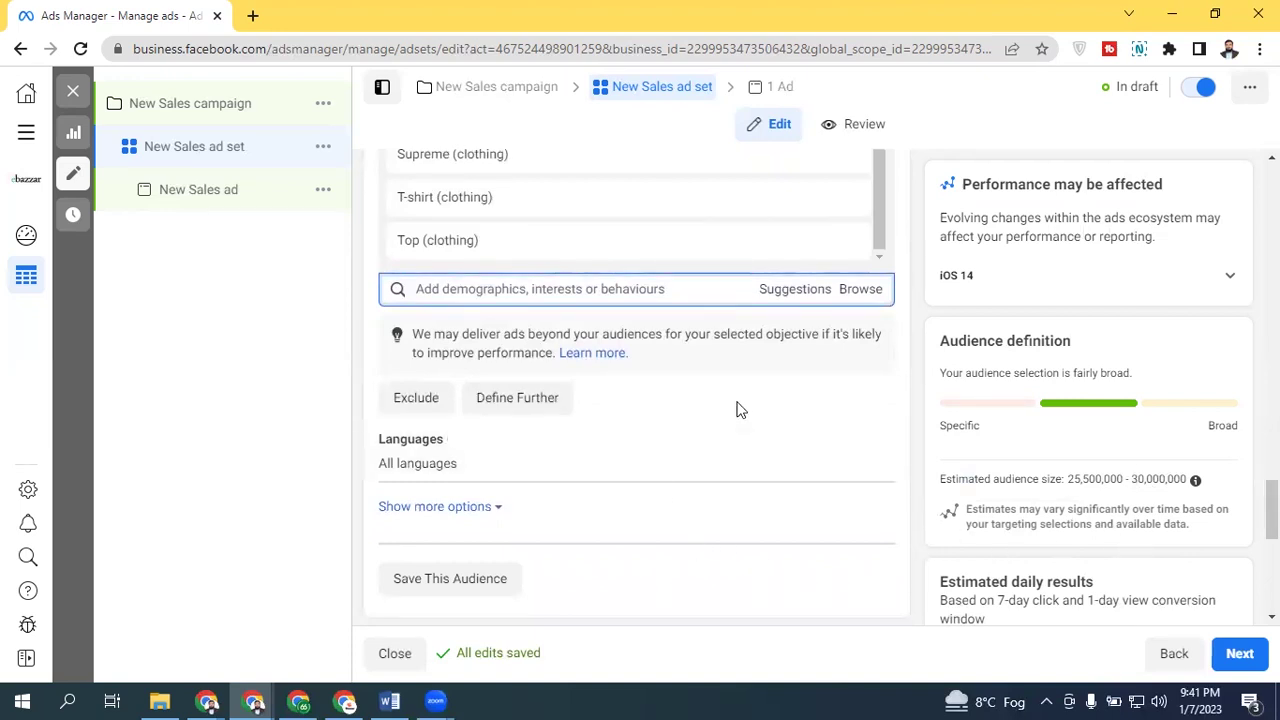
left_click(428, 400)
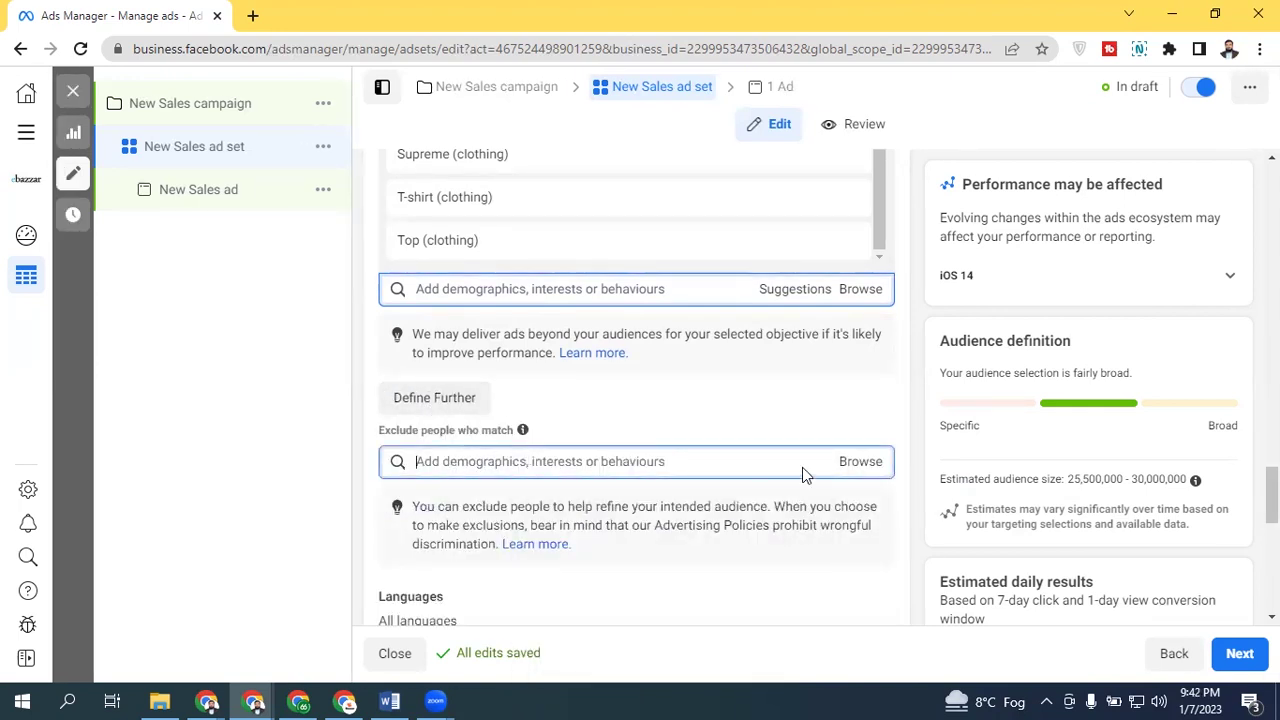
left_click(856, 465)
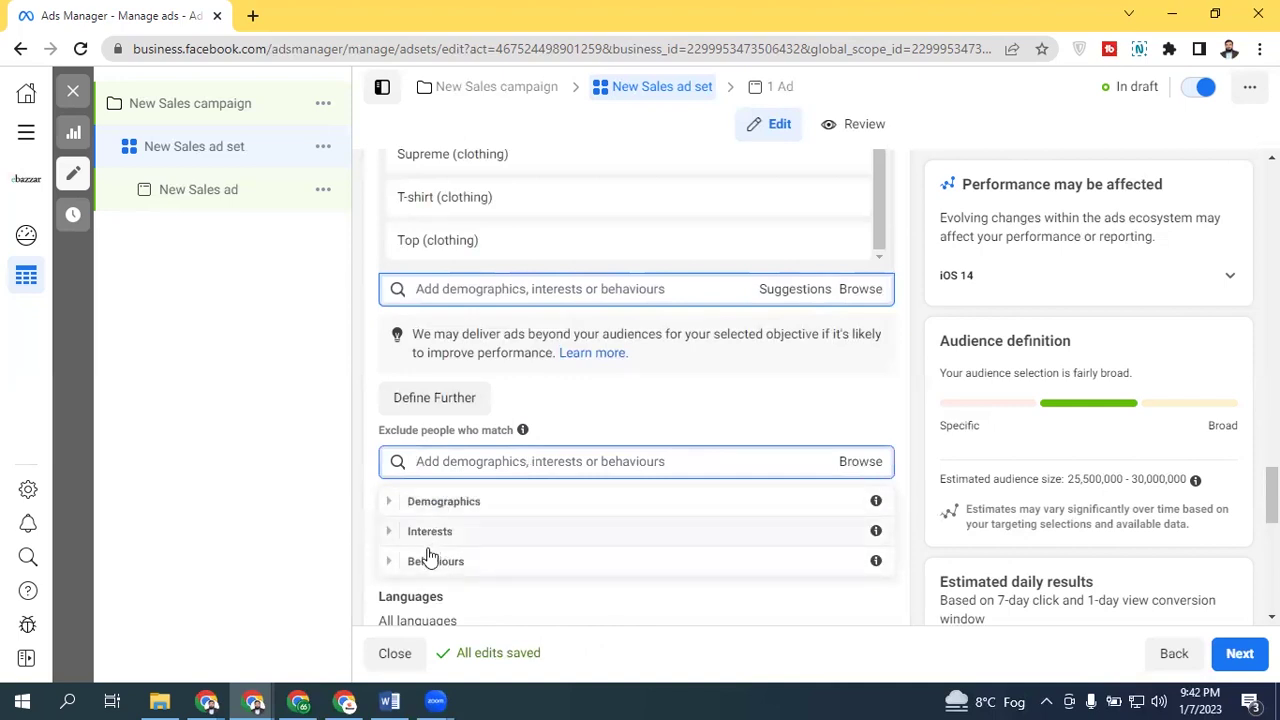
key("Escape")
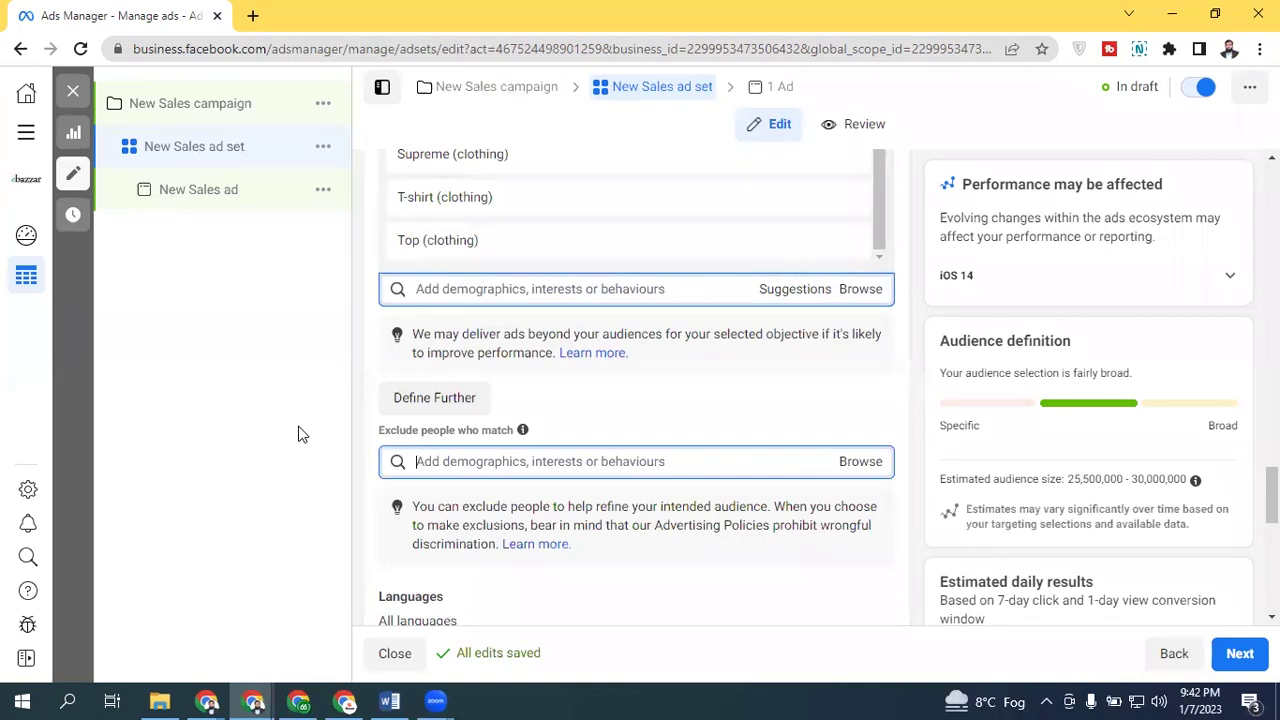
Step: Try narrowing the detailed targeting with an additional "and must also match" condition
left_click(444, 398)
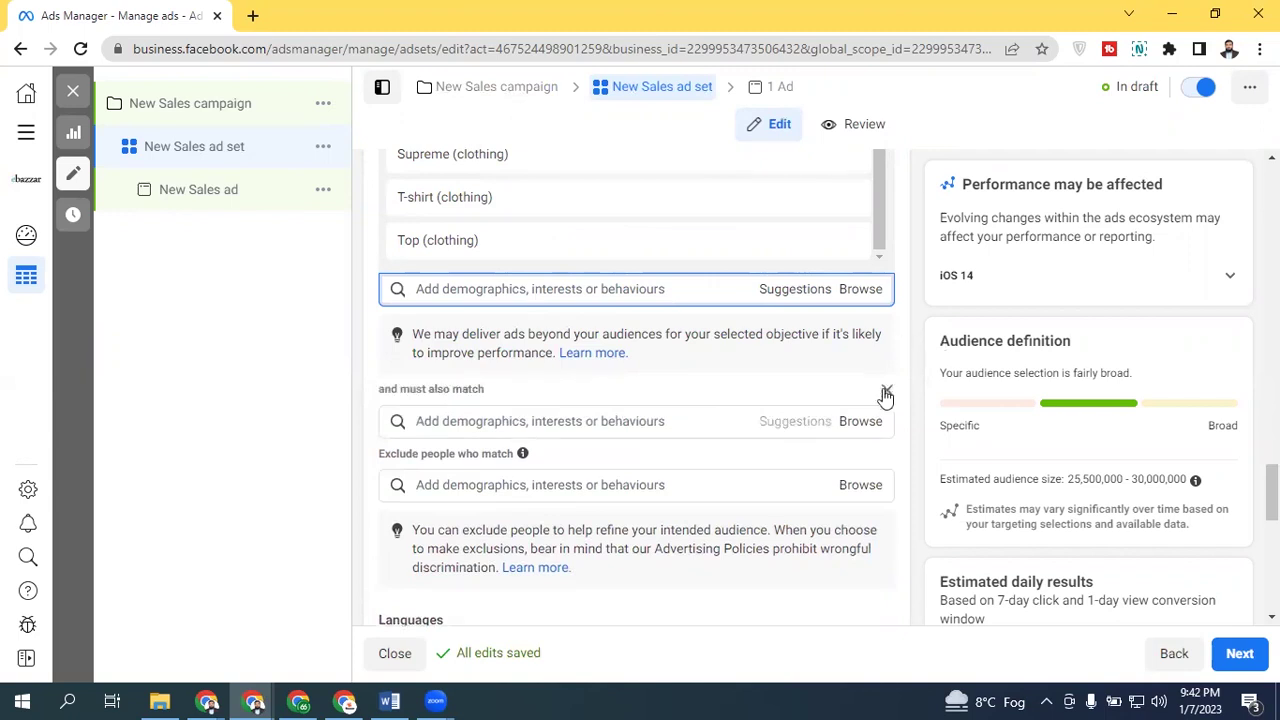
left_click(886, 393)
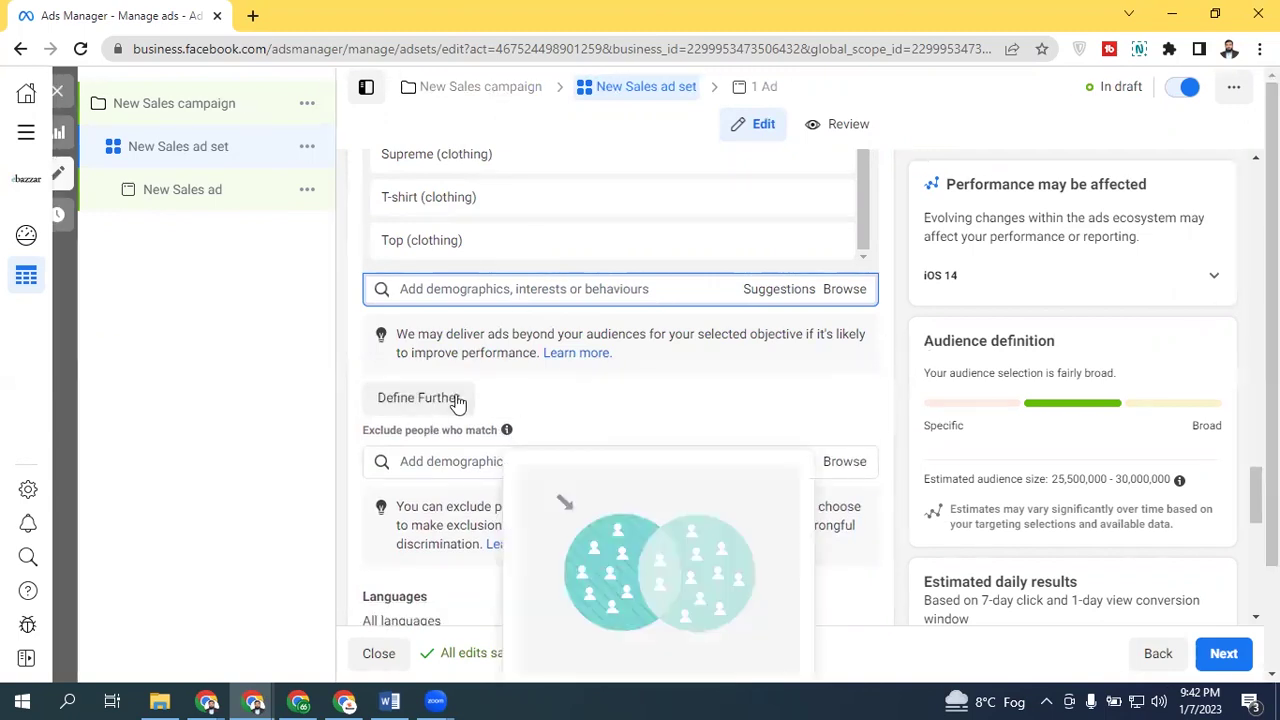
left_click(456, 400)
left_click(600, 422)
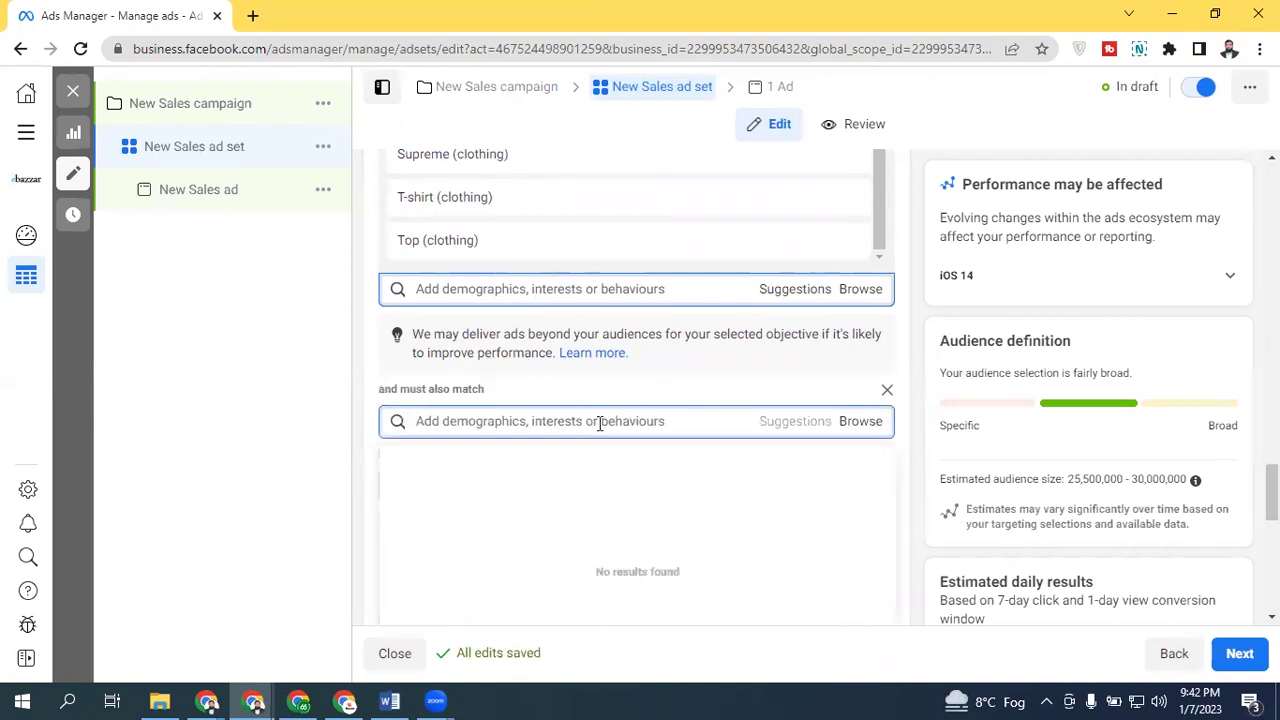
Step: Examine the list of included interests in the detailed targeting and the audience details of individual entries
scroll(674, 420, "up", 2)
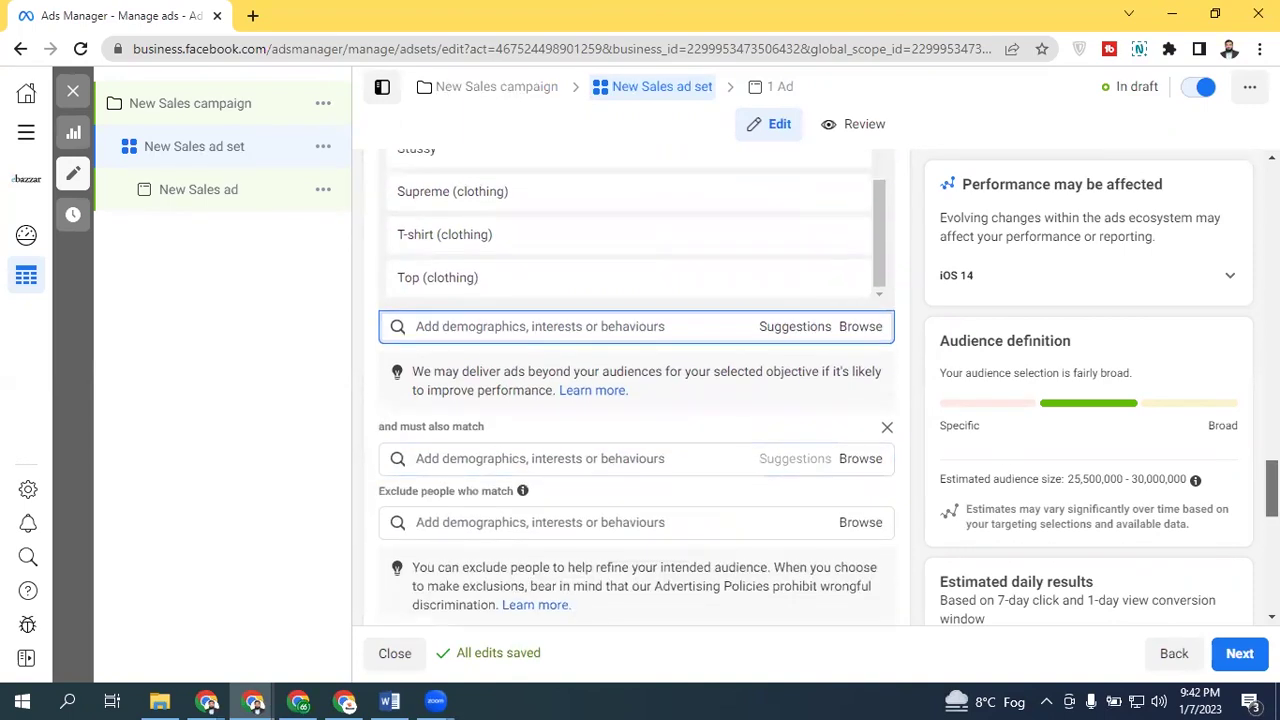
scroll(636, 400, "up", 2)
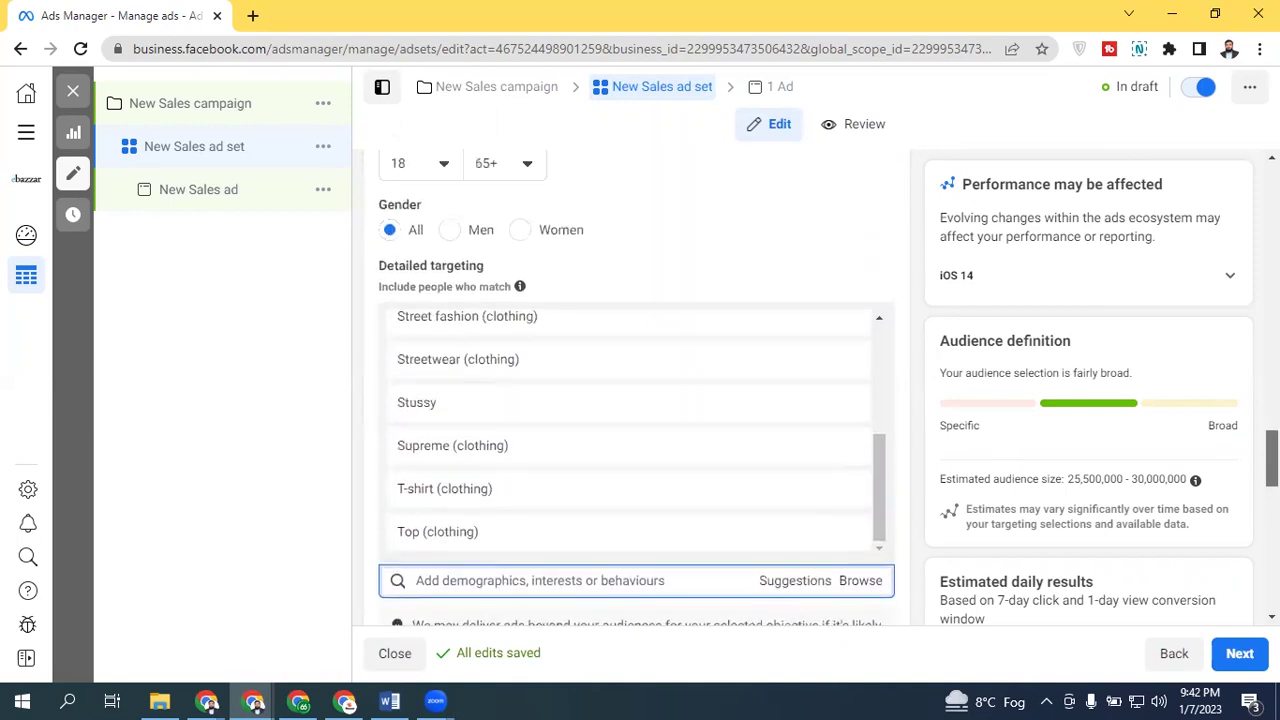
scroll(636, 400, "up", 1)
scroll(636, 400, "down", 1)
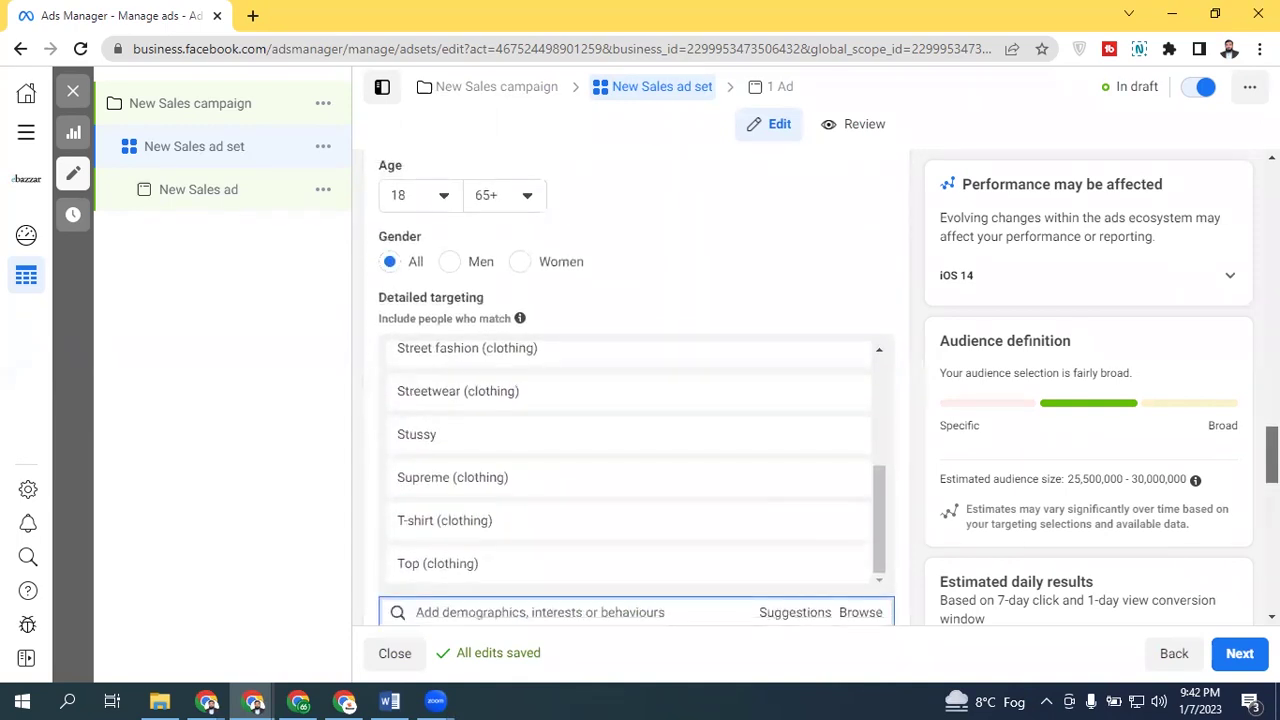
scroll(636, 400, "down", 1)
scroll(636, 400, "down", 2)
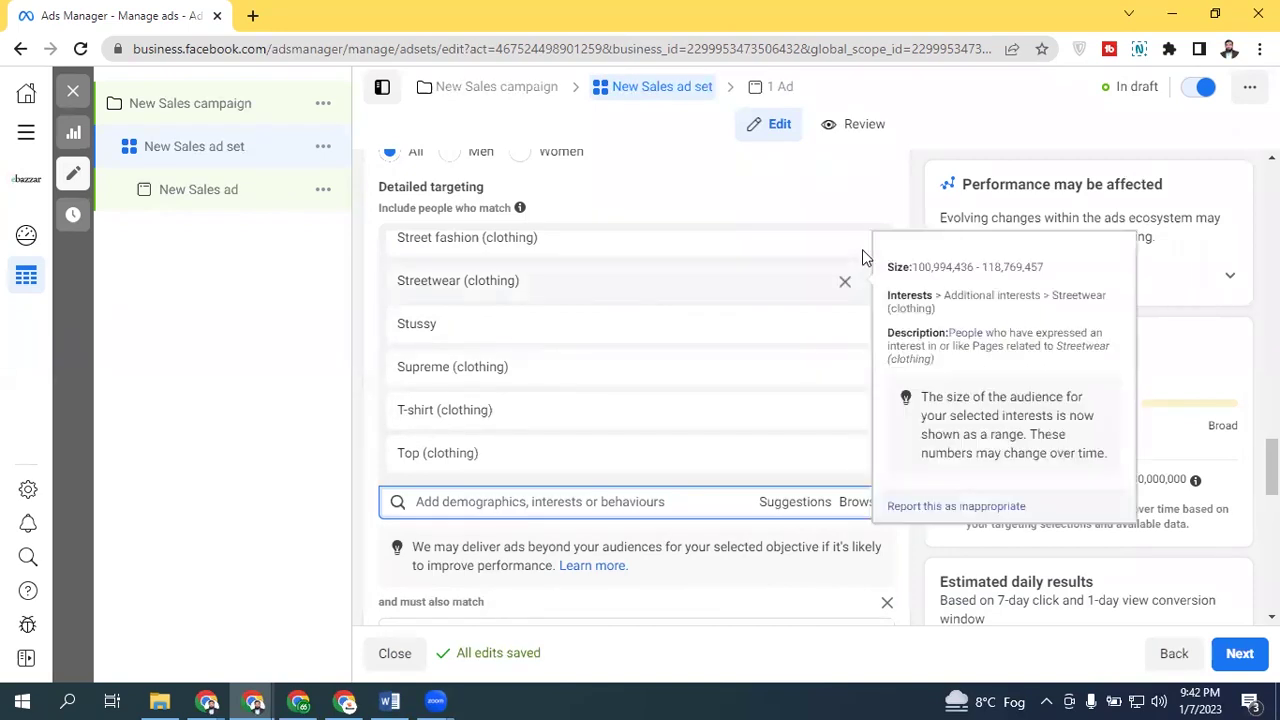
left_click_drag(877, 369, 875, 246)
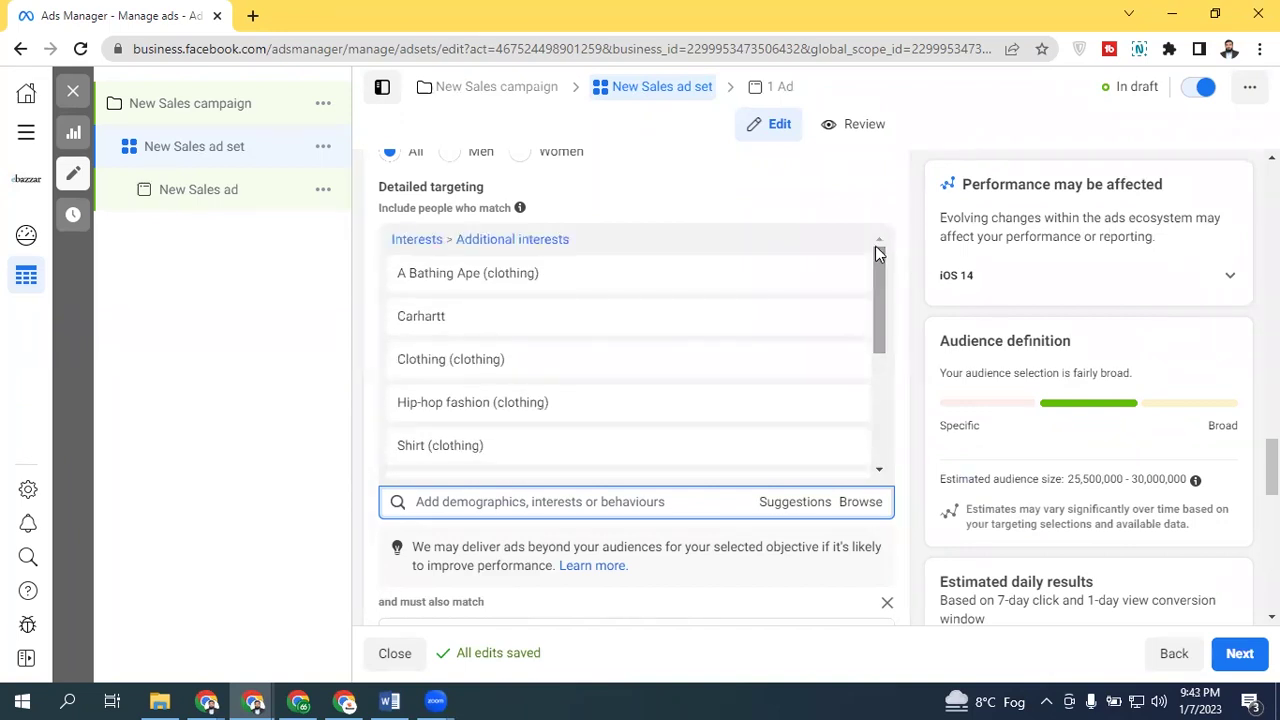
mouse_move(506, 274)
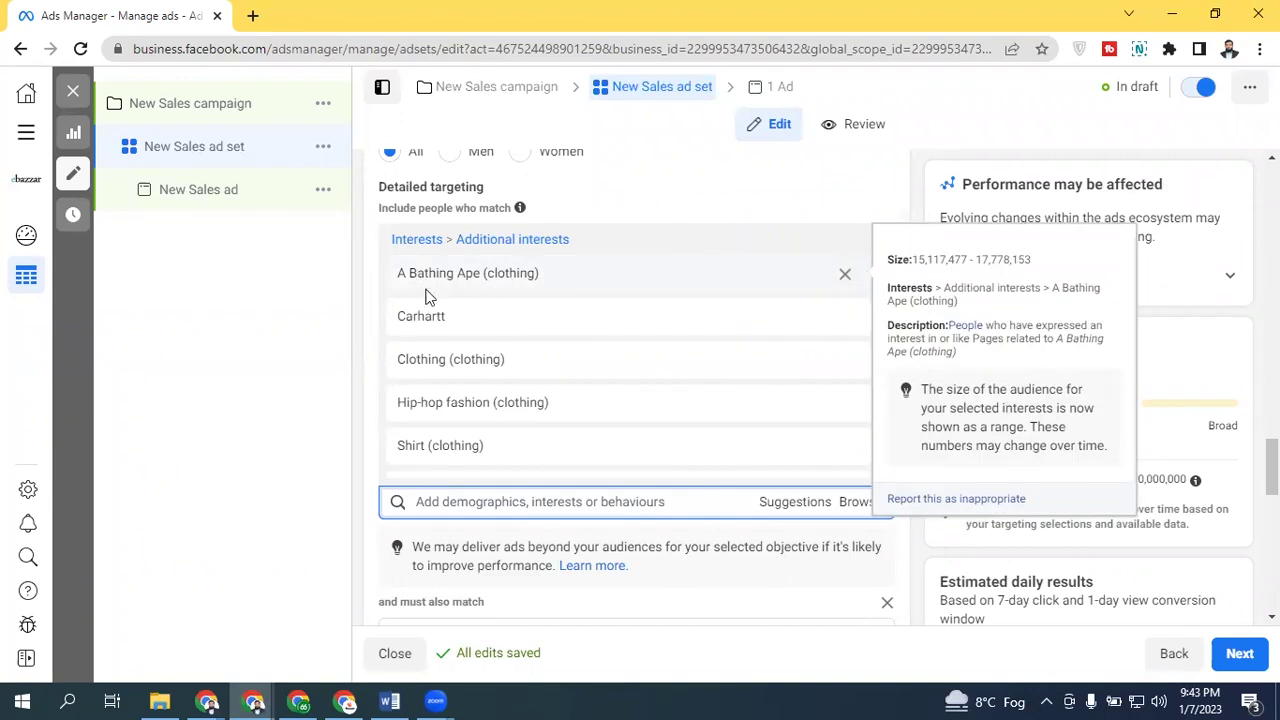
mouse_move(458, 323)
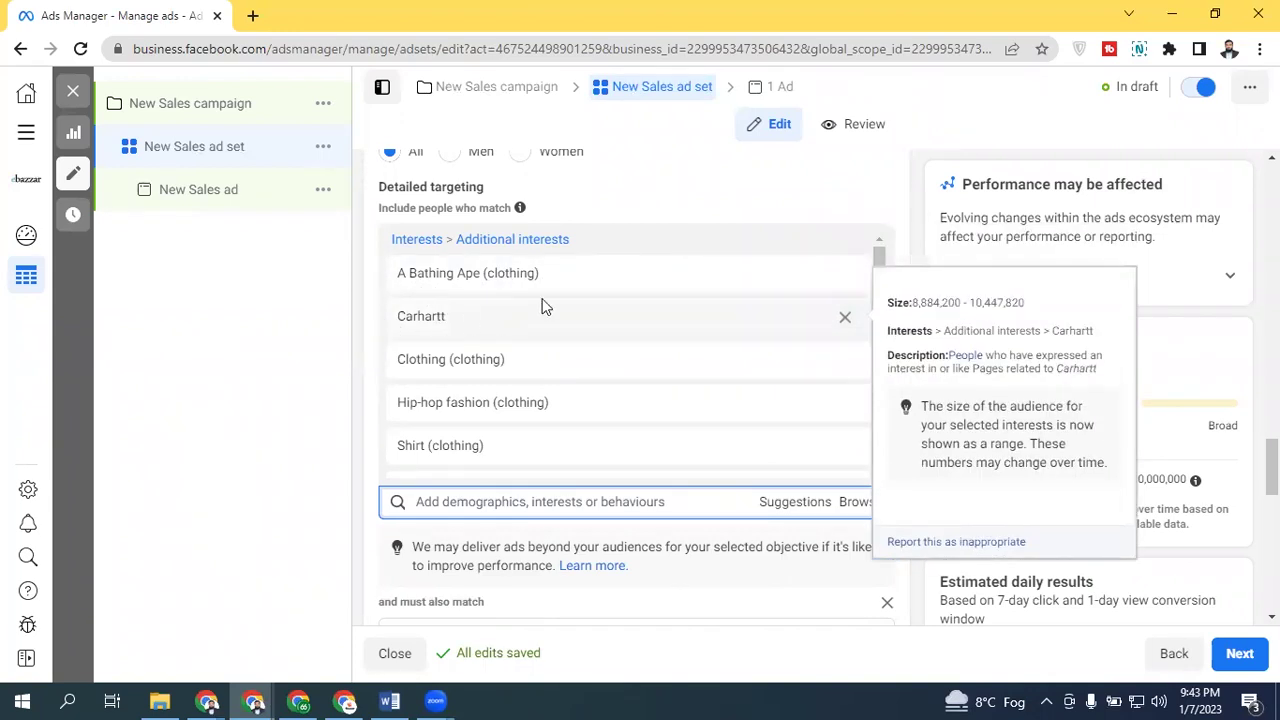
mouse_move(462, 360)
mouse_move(478, 445)
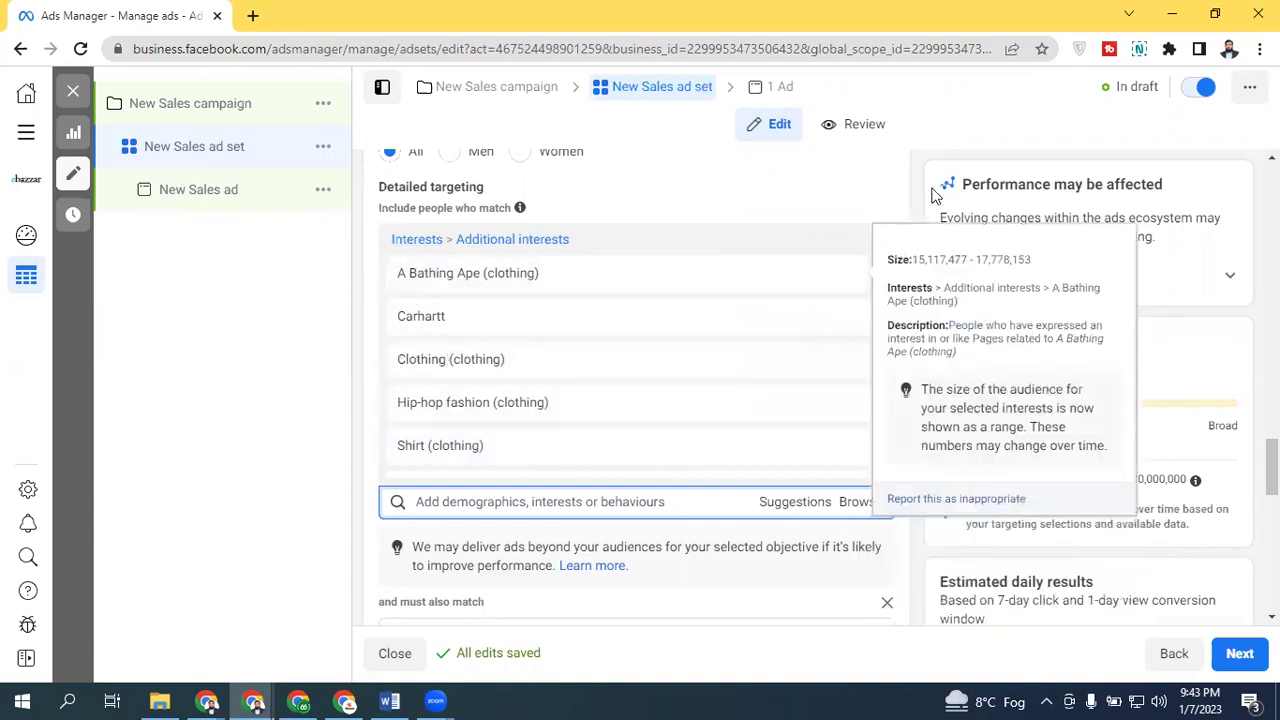
scroll(877, 400, "down", 3)
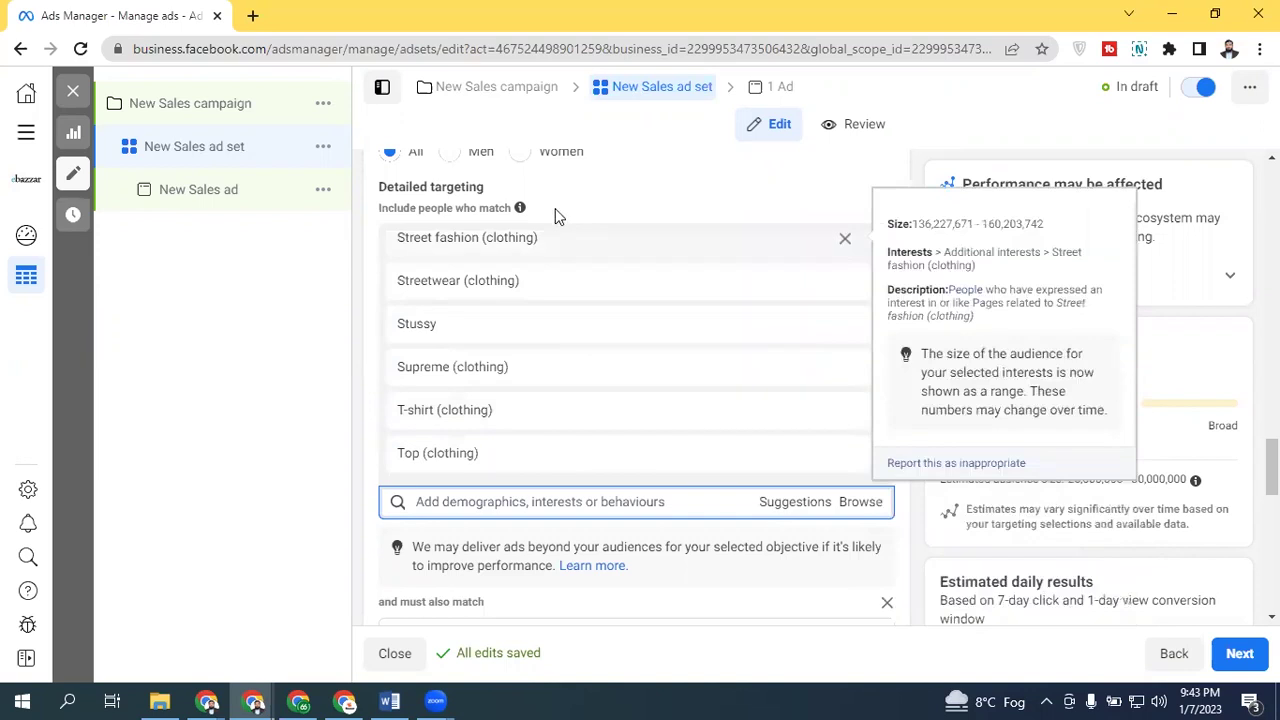
mouse_move(520, 207)
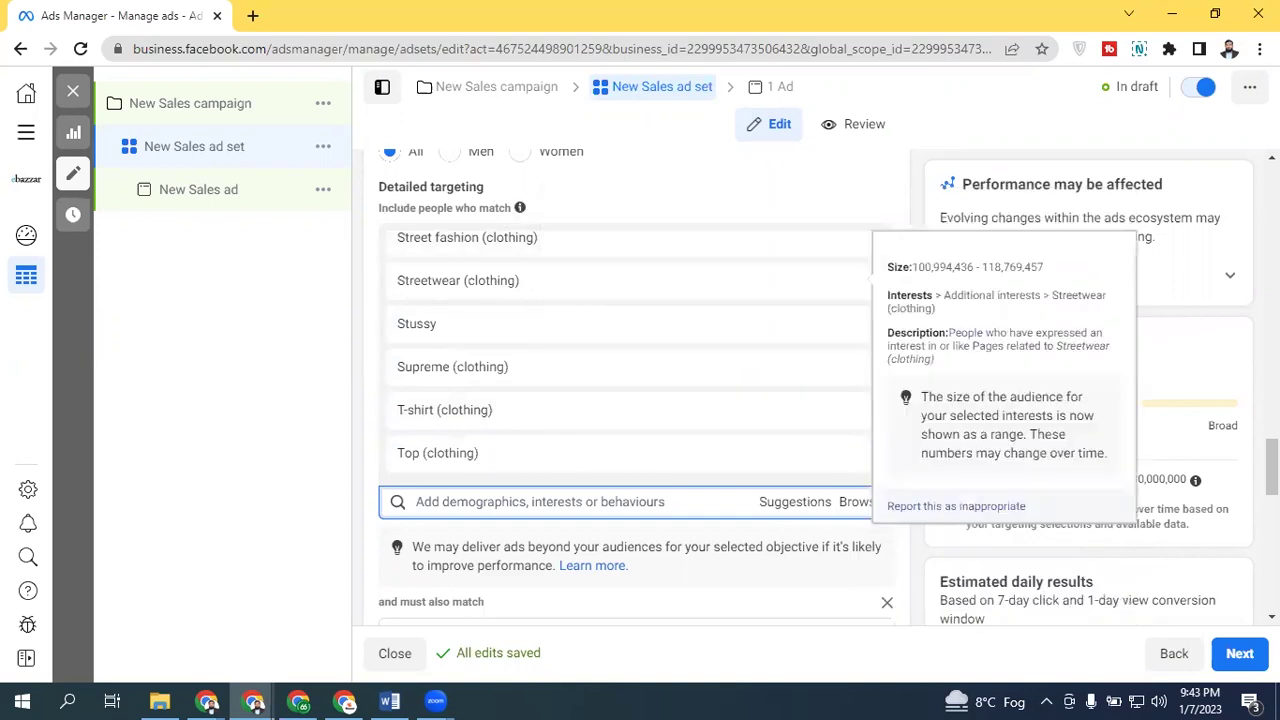
scroll(718, 446, "down", 3)
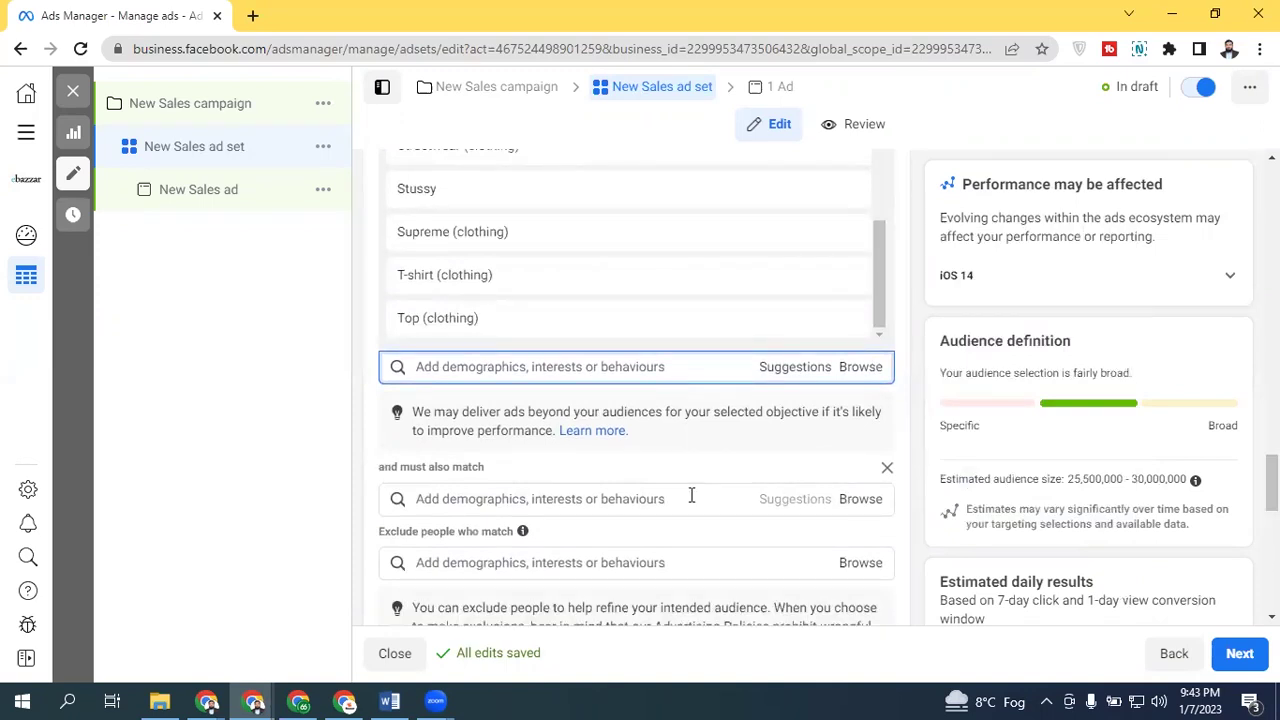
Step: Remove the empty "and must also match" condition from the detailed targeting
left_click(887, 467)
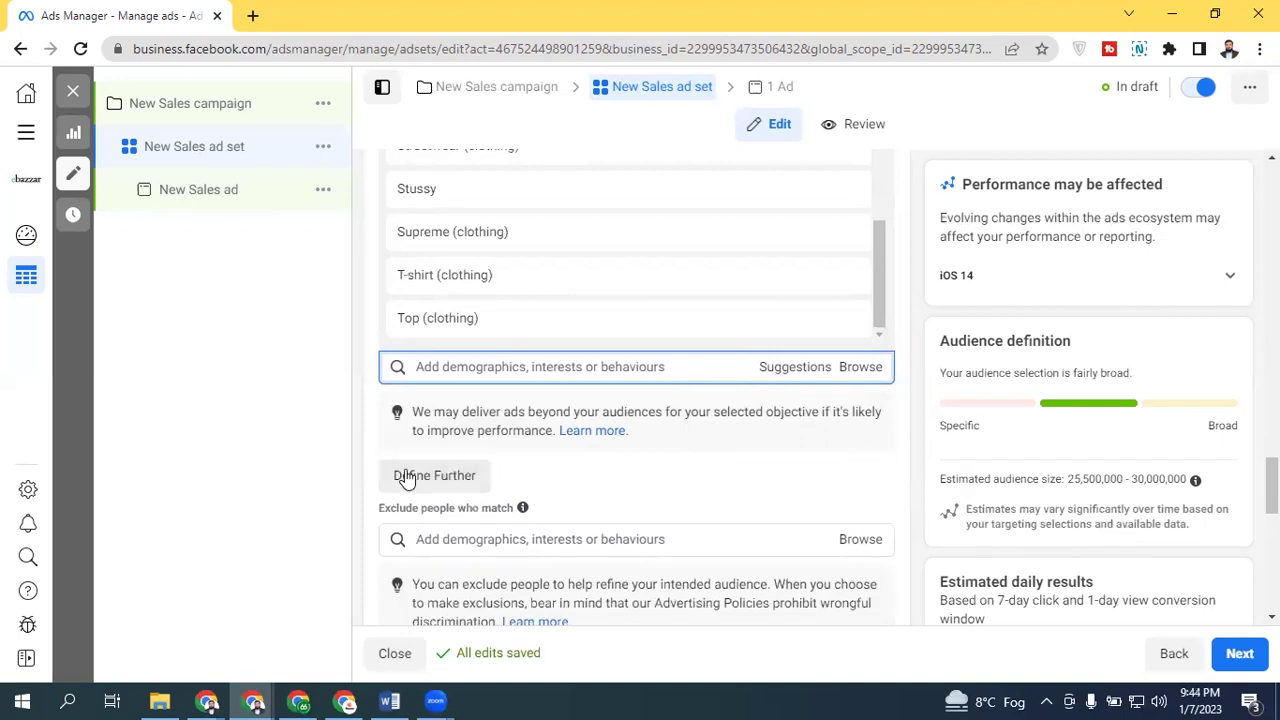
mouse_move(521, 509)
scroll(1272, 486, "down", 1)
scroll(1272, 486, "down", 2)
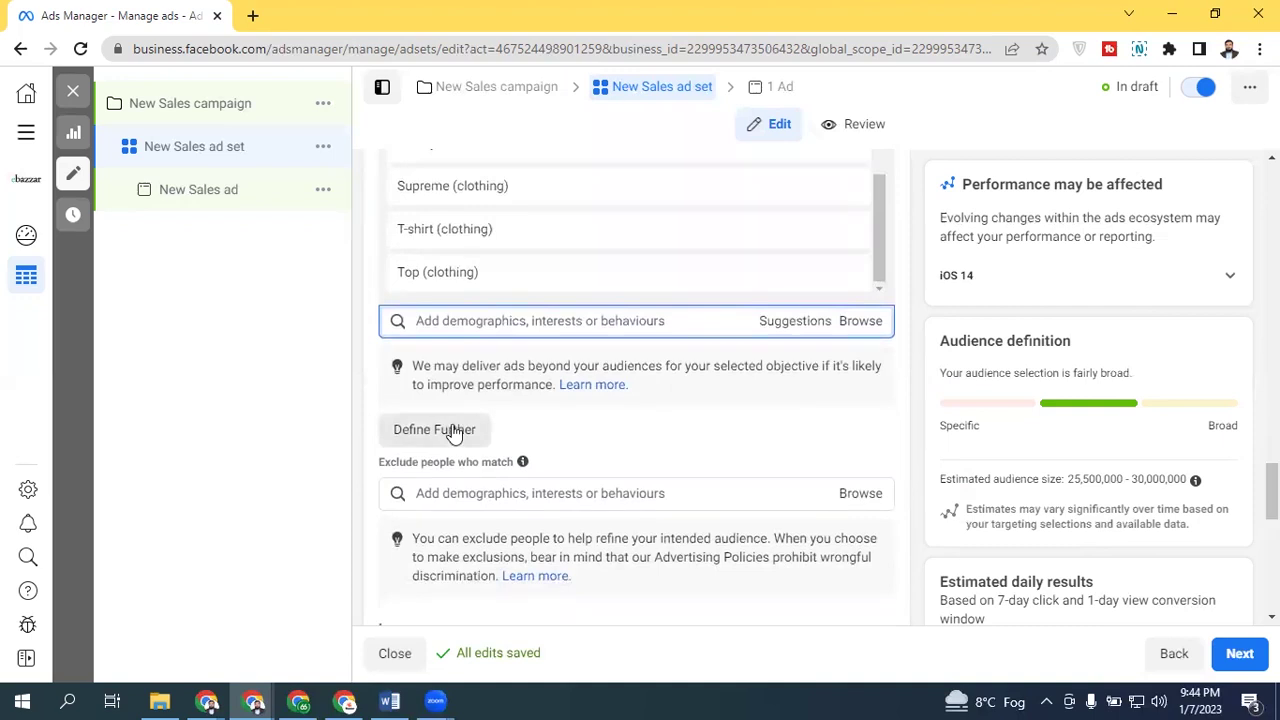
Step: Narrow the detailed targeting to people who must also match the Engaged shoppers purchase behaviour
left_click(455, 430)
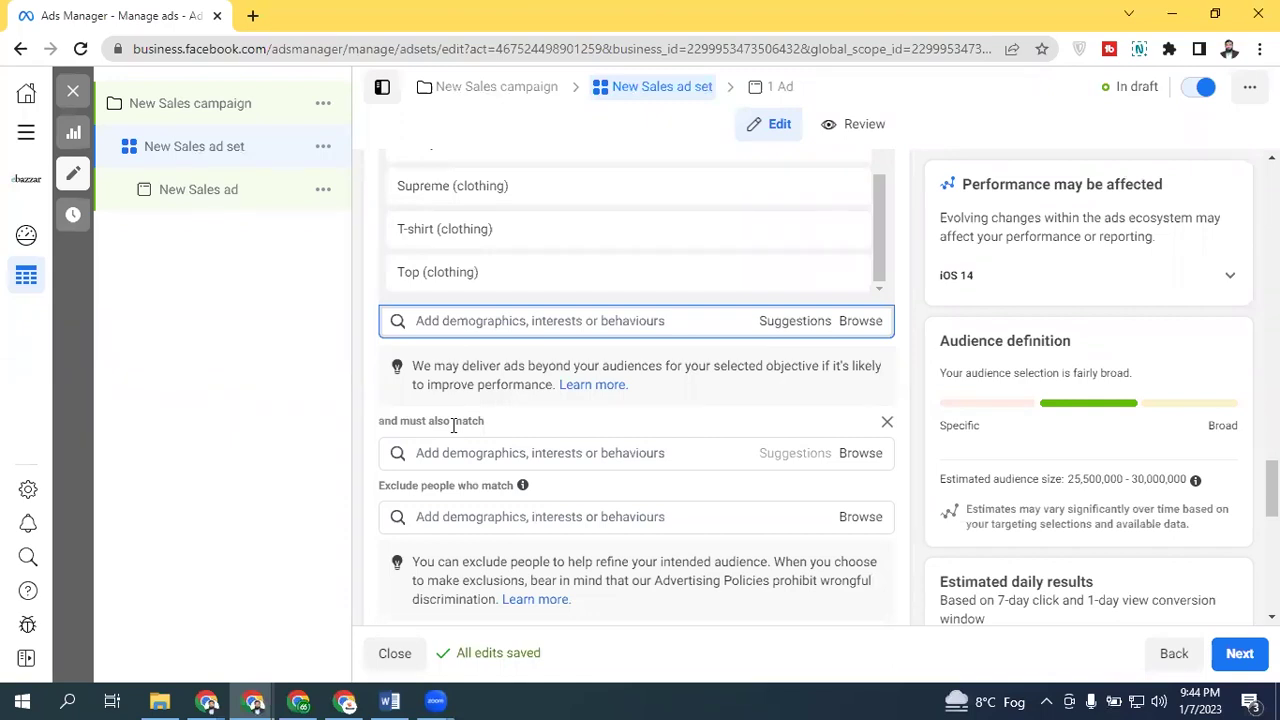
left_click(567, 450)
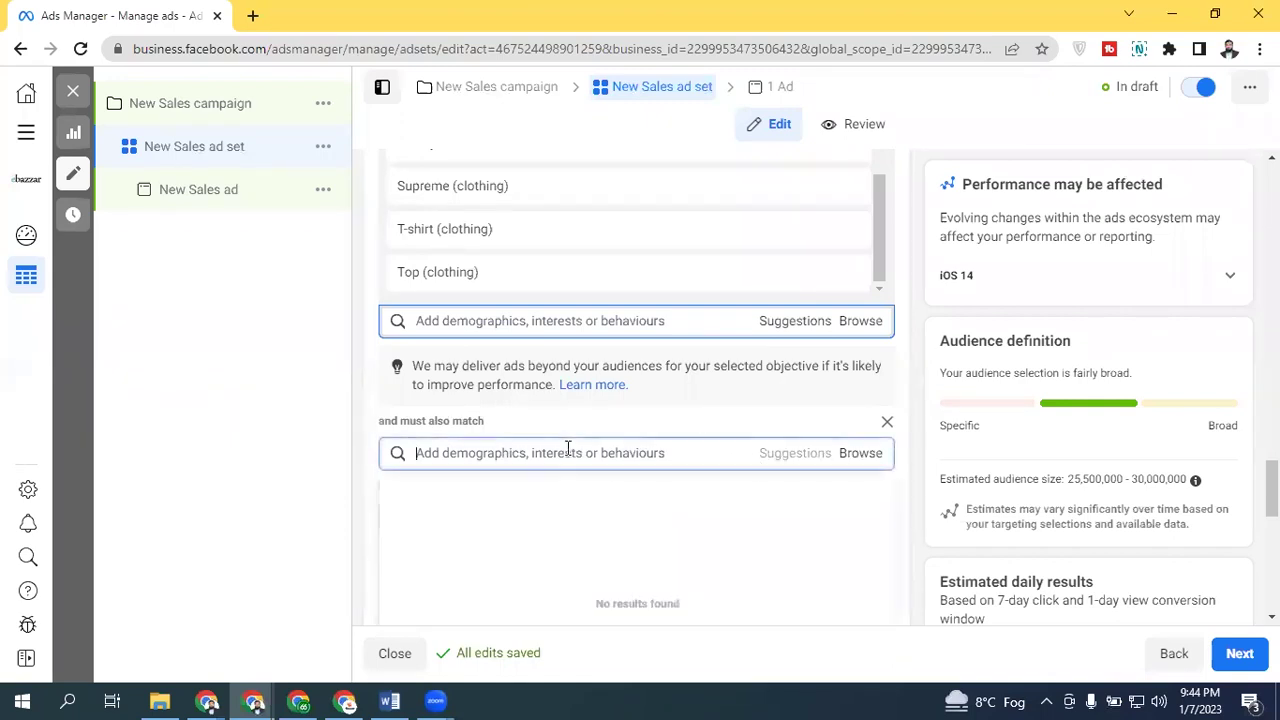
type("engaged")
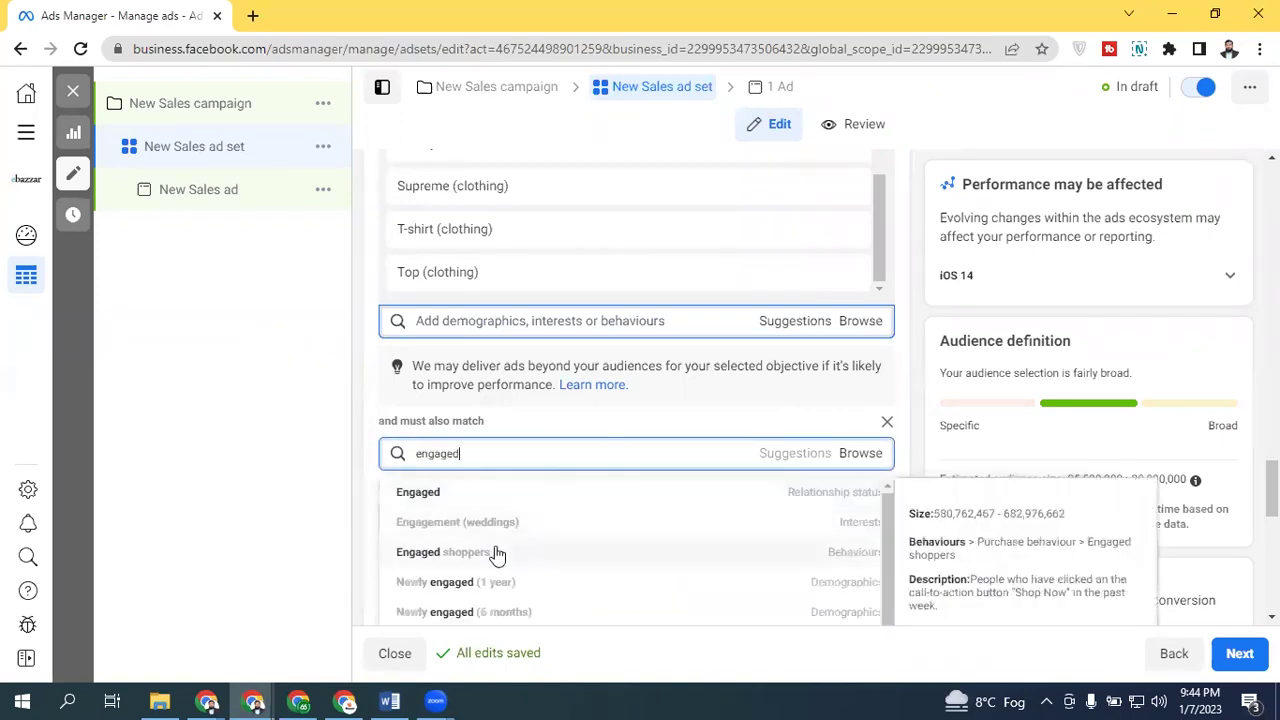
key("Return")
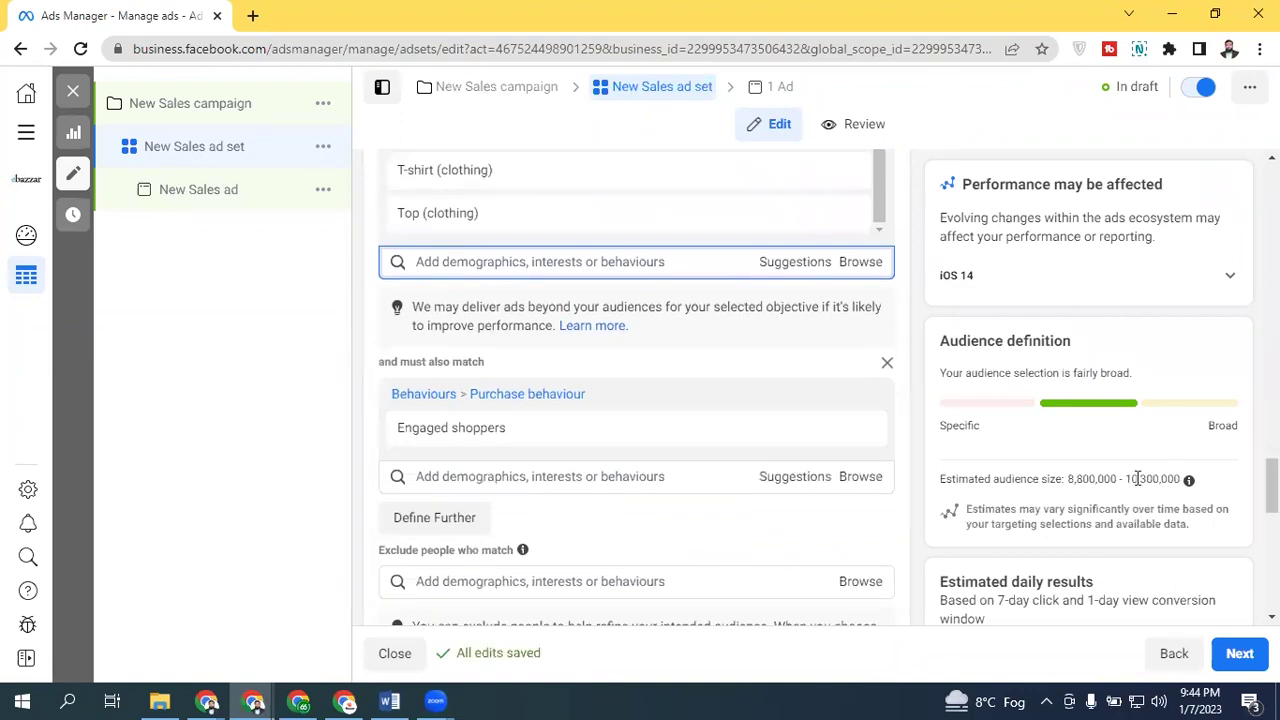
Step: Remove all included interests except Clothing (clothing) from the ad set's detailed targeting
scroll(922, 358, "up", 3)
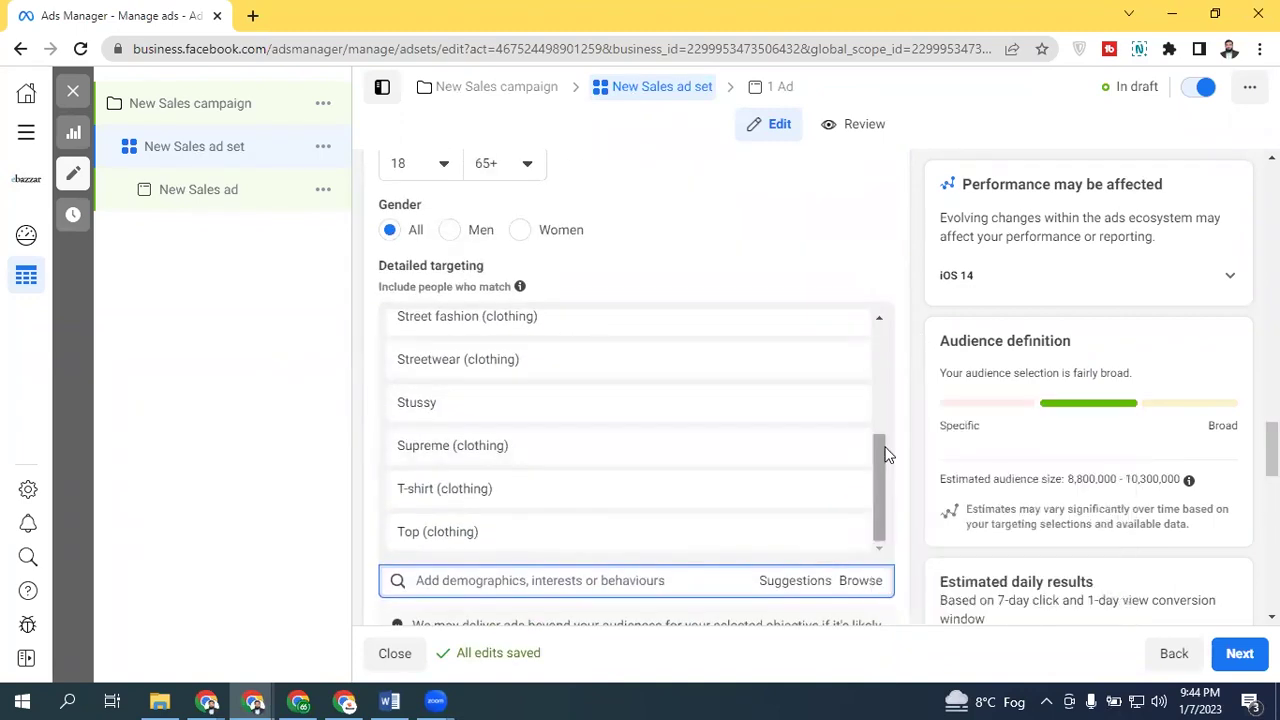
left_click_drag(881, 455, 876, 322)
left_click(845, 356)
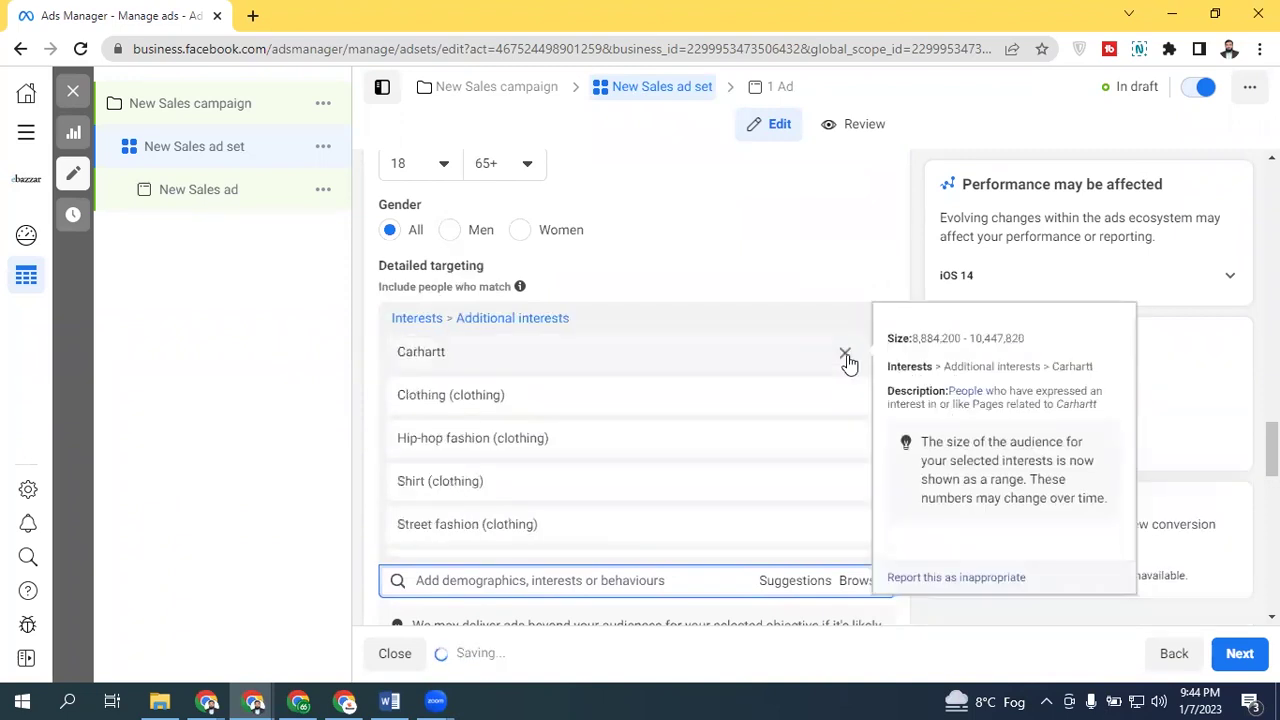
left_click(845, 356)
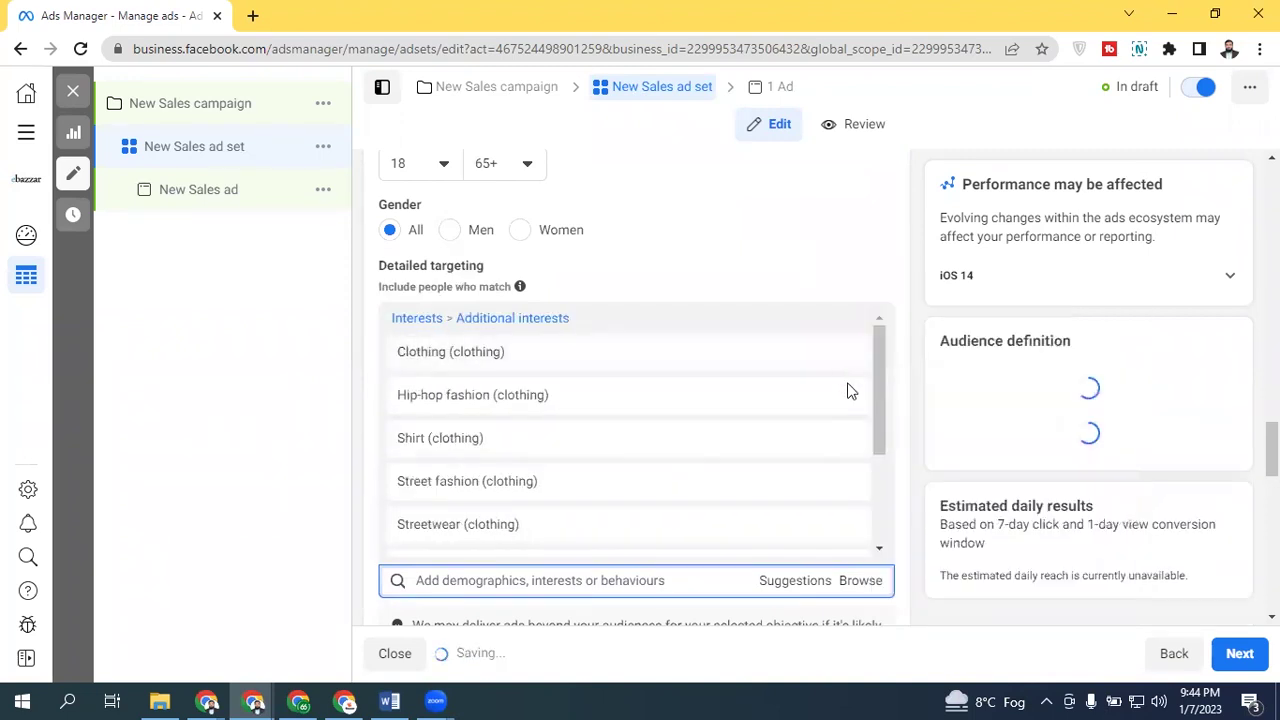
left_click(845, 398)
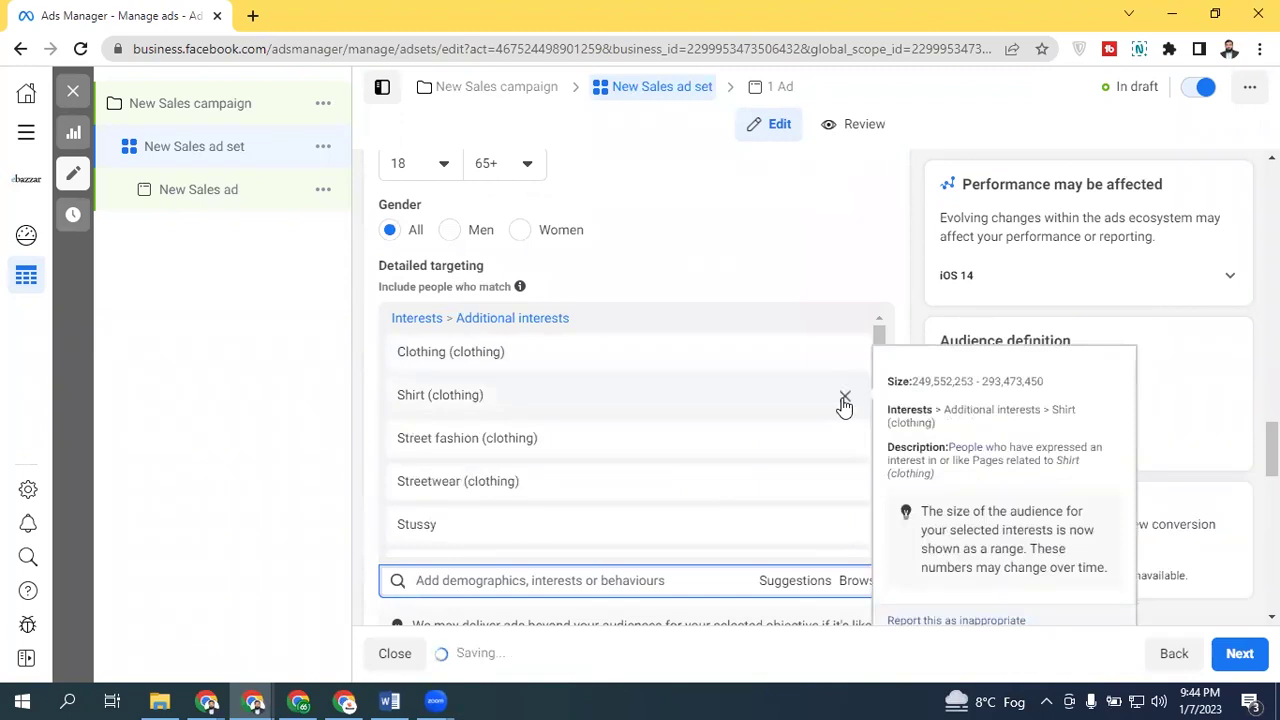
left_click(845, 398)
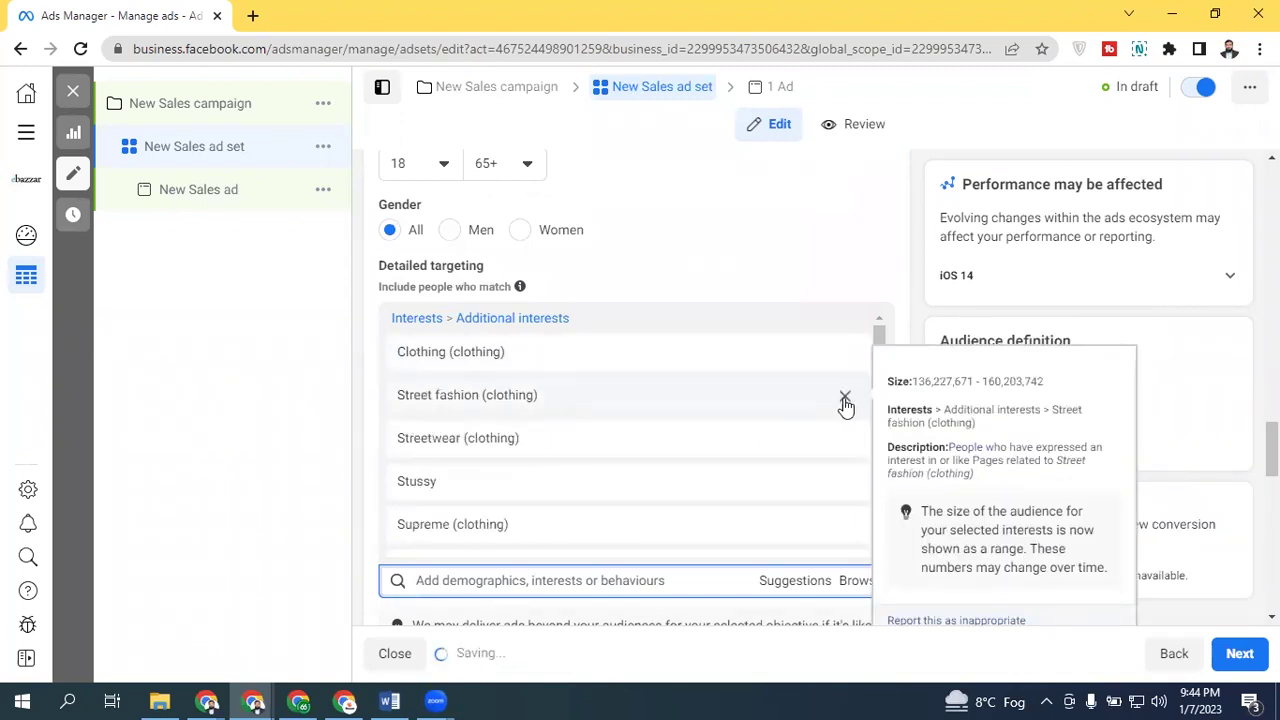
left_click(845, 399)
left_click(846, 399)
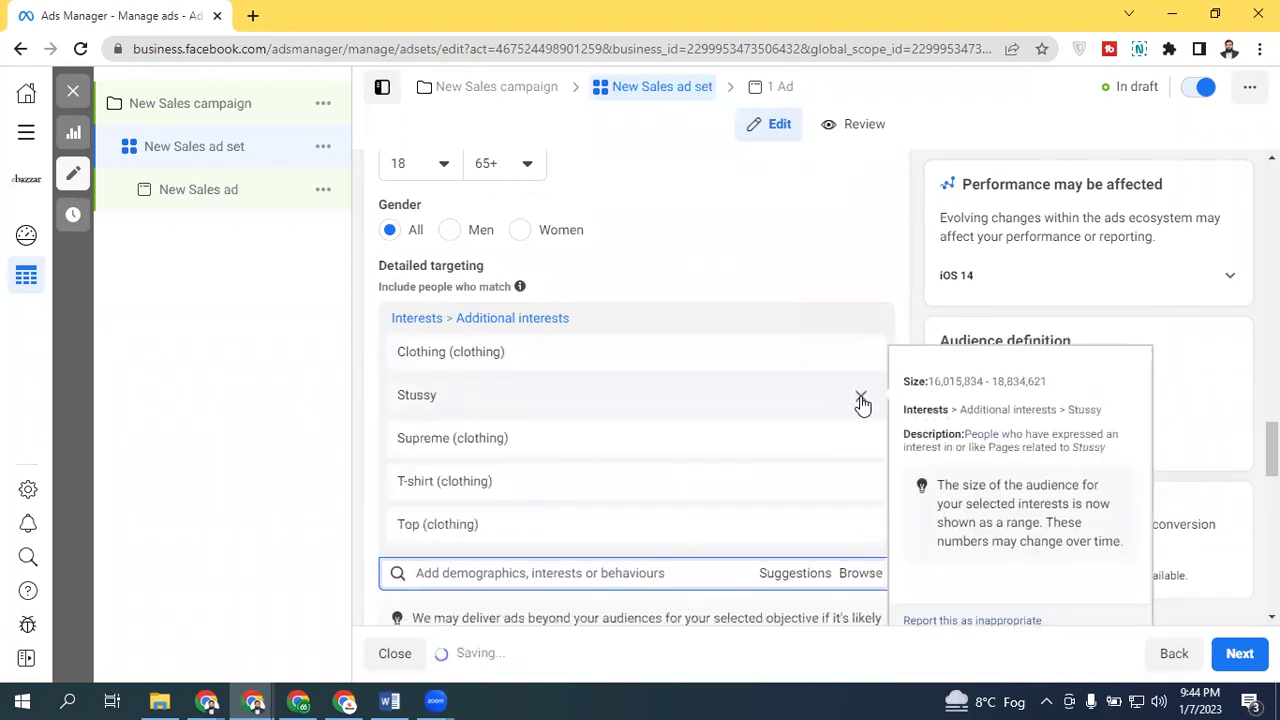
left_click(860, 400)
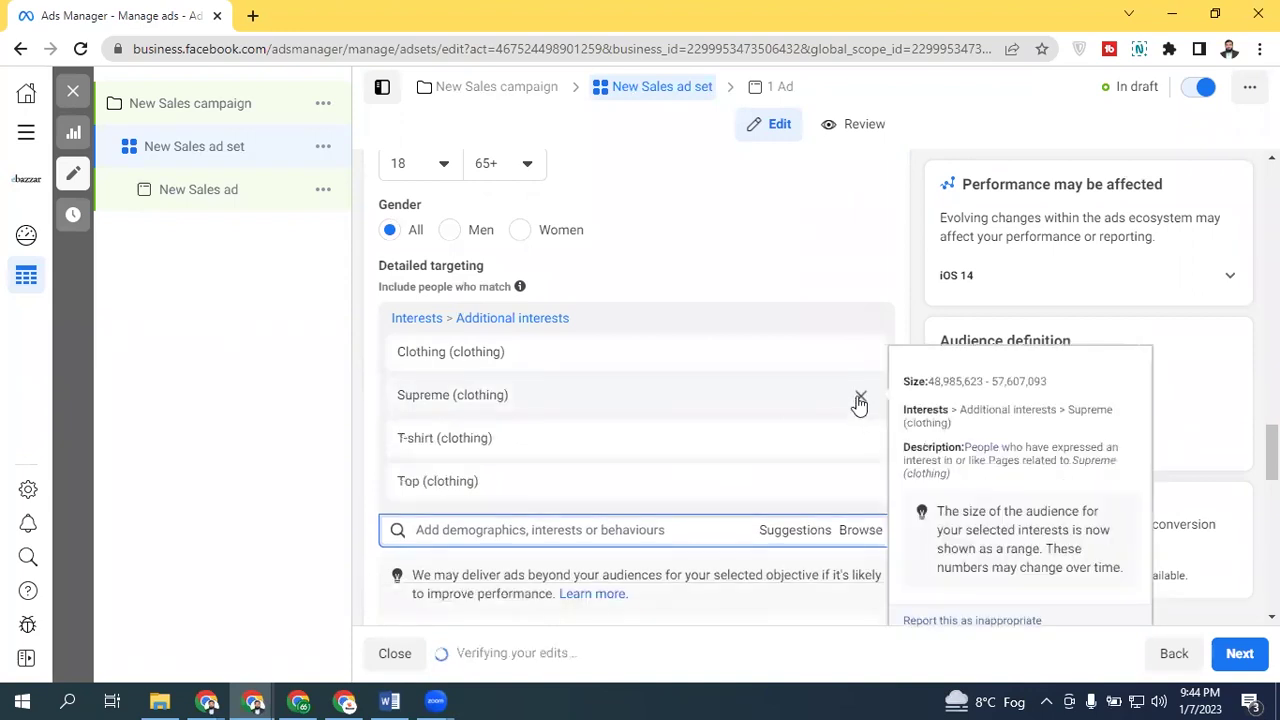
left_click(860, 399)
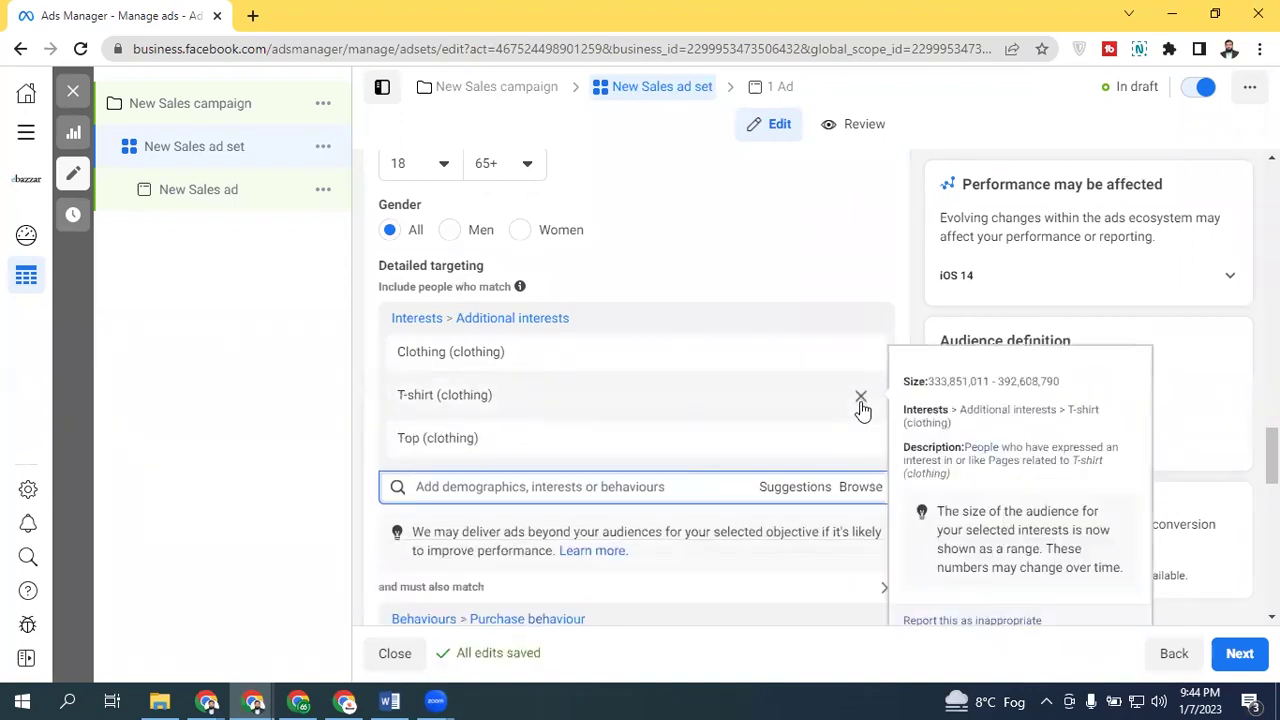
left_click(860, 399)
left_click(860, 395)
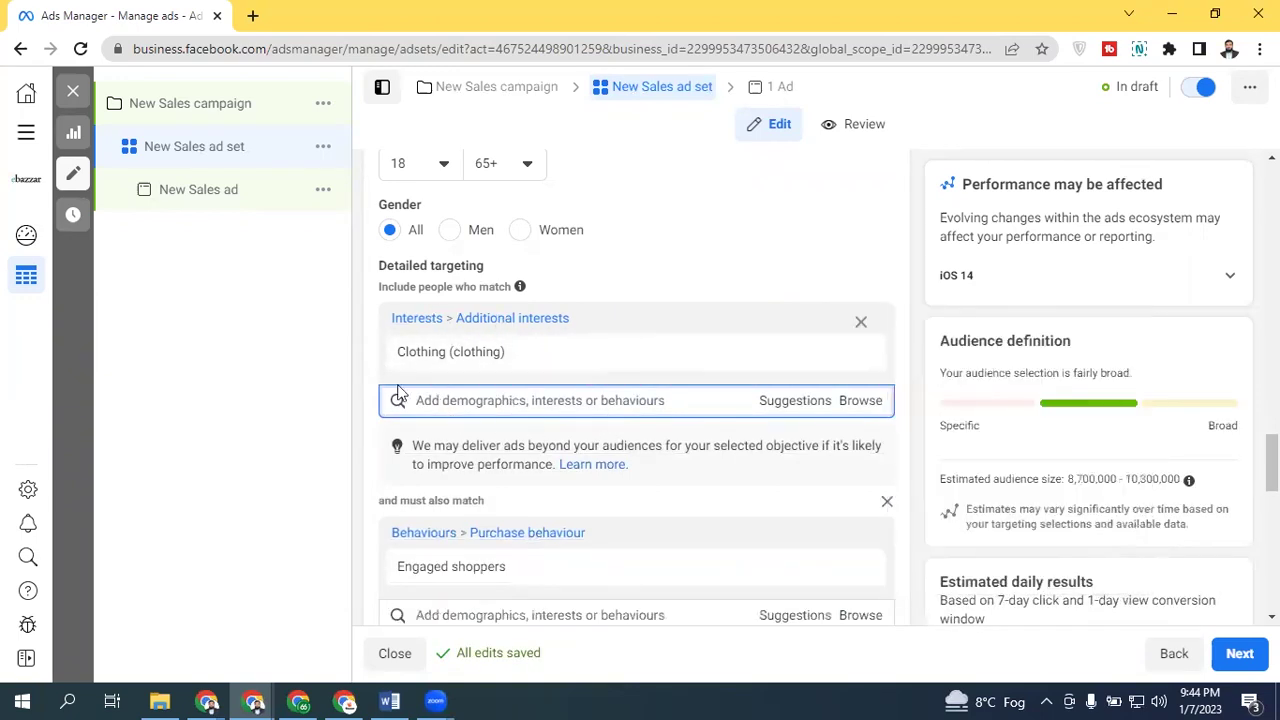
mouse_move(405, 369)
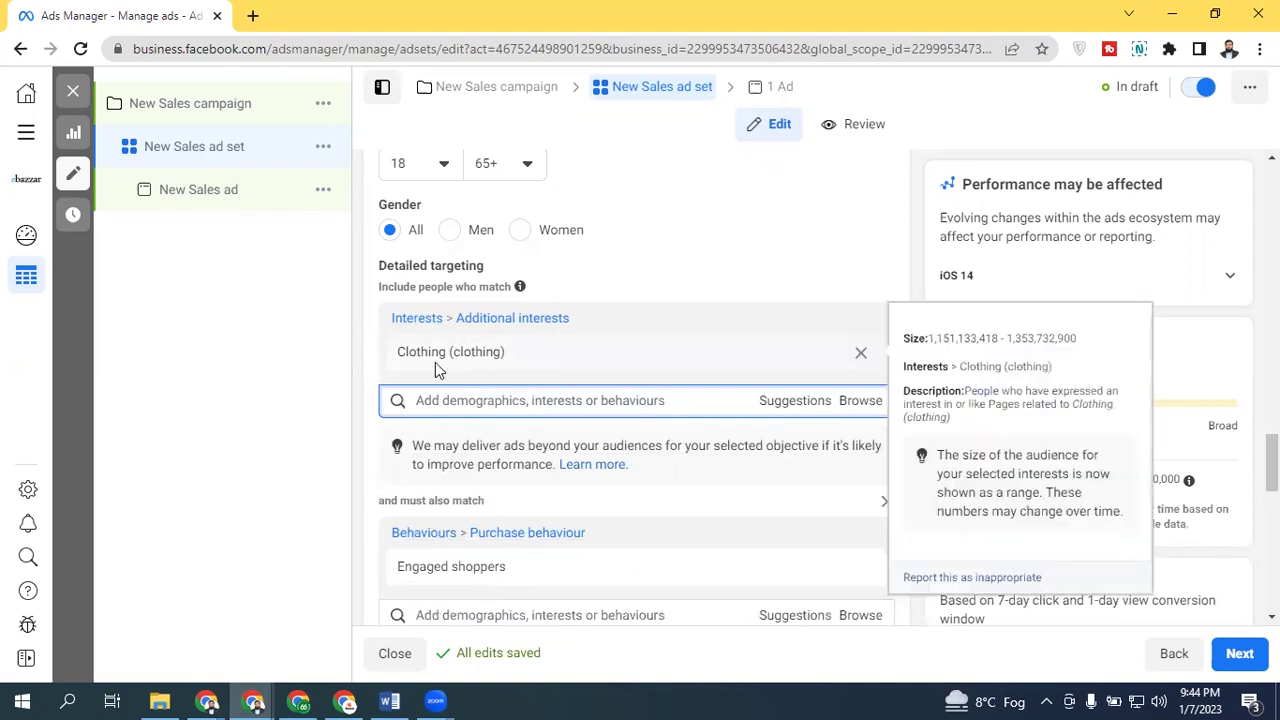
Step: Examine the Clothing (clothing) interest and the Engaged shoppers condition in the detailed targeting, including each entry's audience details
scroll(636, 400, "down", 1)
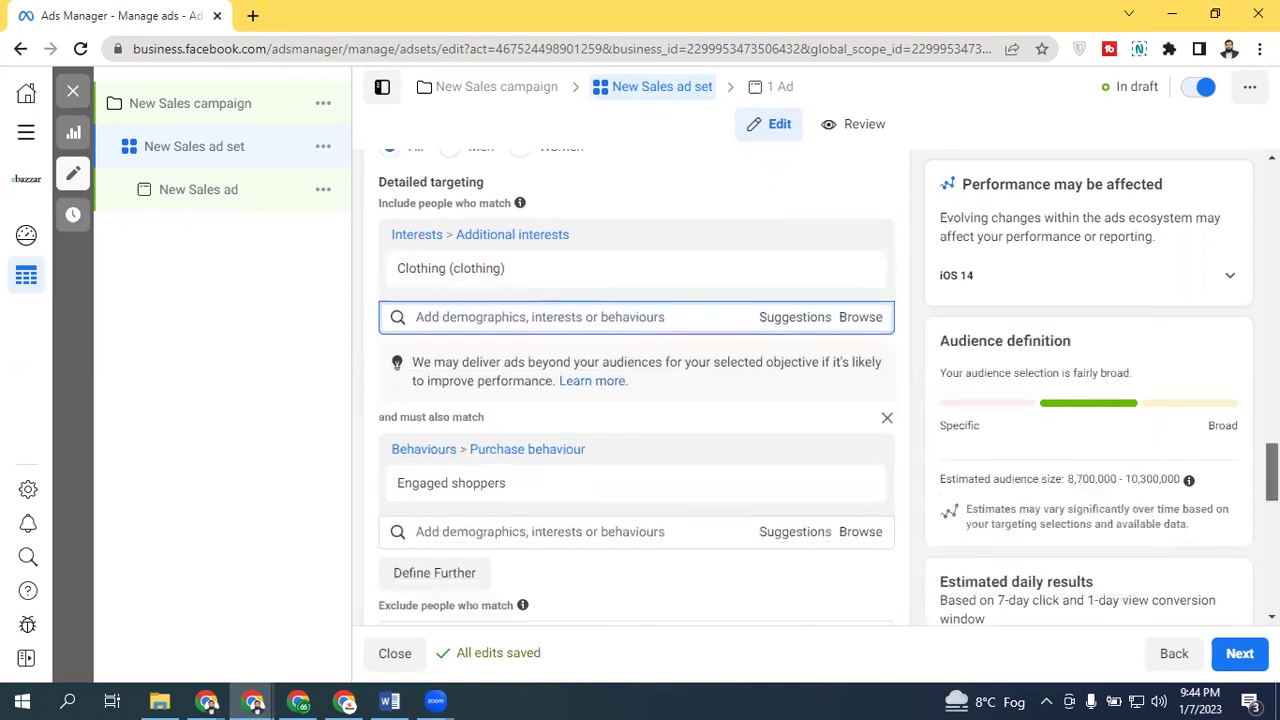
scroll(705, 405, "down", 2)
mouse_move(463, 373)
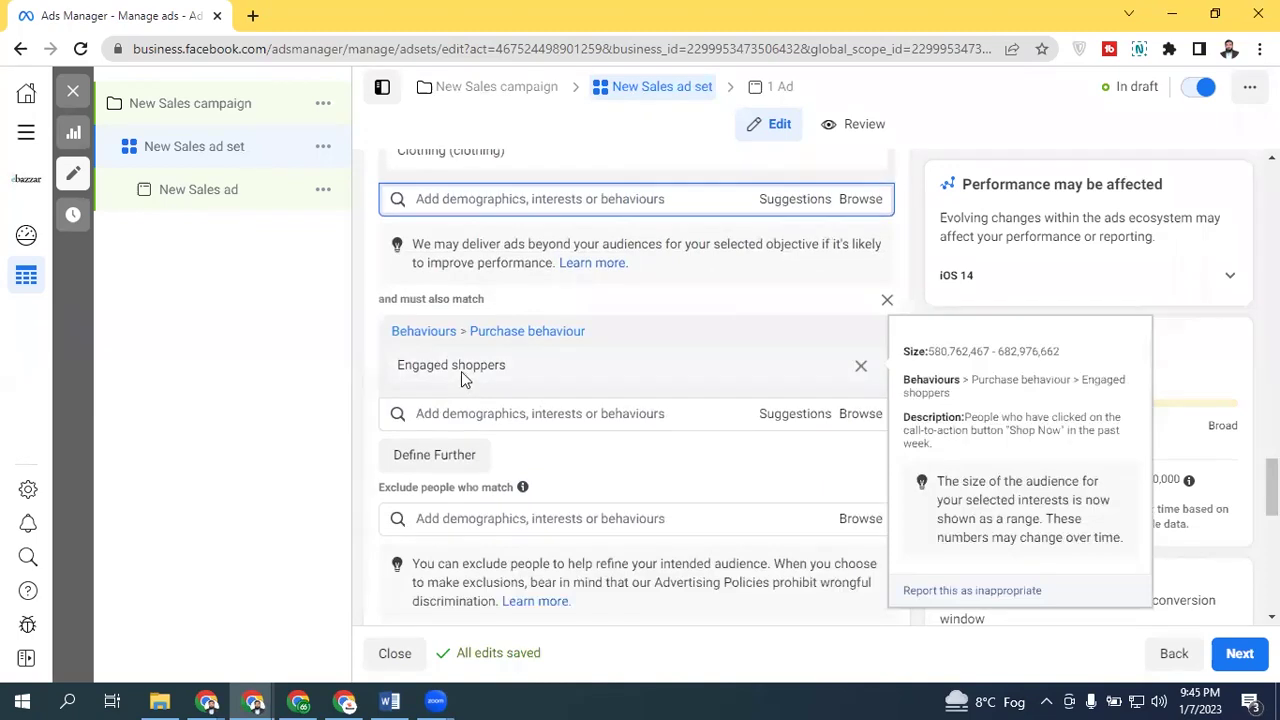
scroll(503, 466, "up", 2)
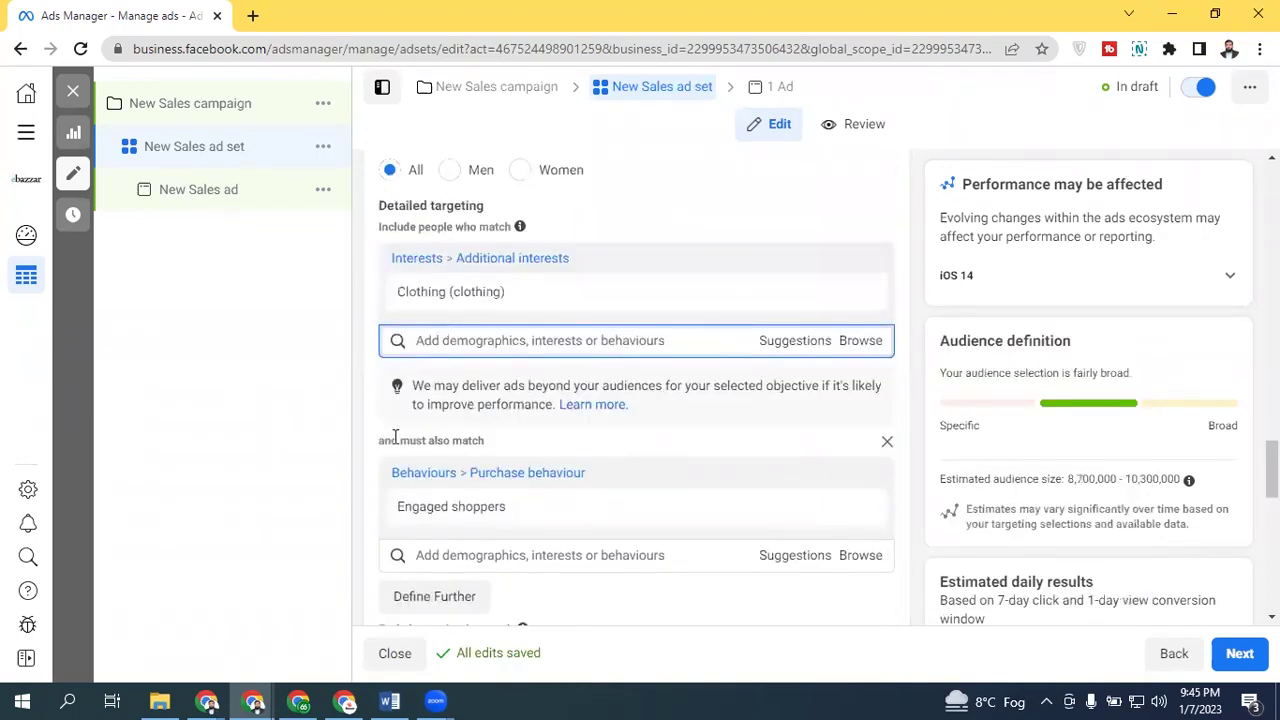
left_click_drag(385, 440, 523, 440)
left_click(523, 440)
mouse_move(467, 302)
mouse_move(405, 515)
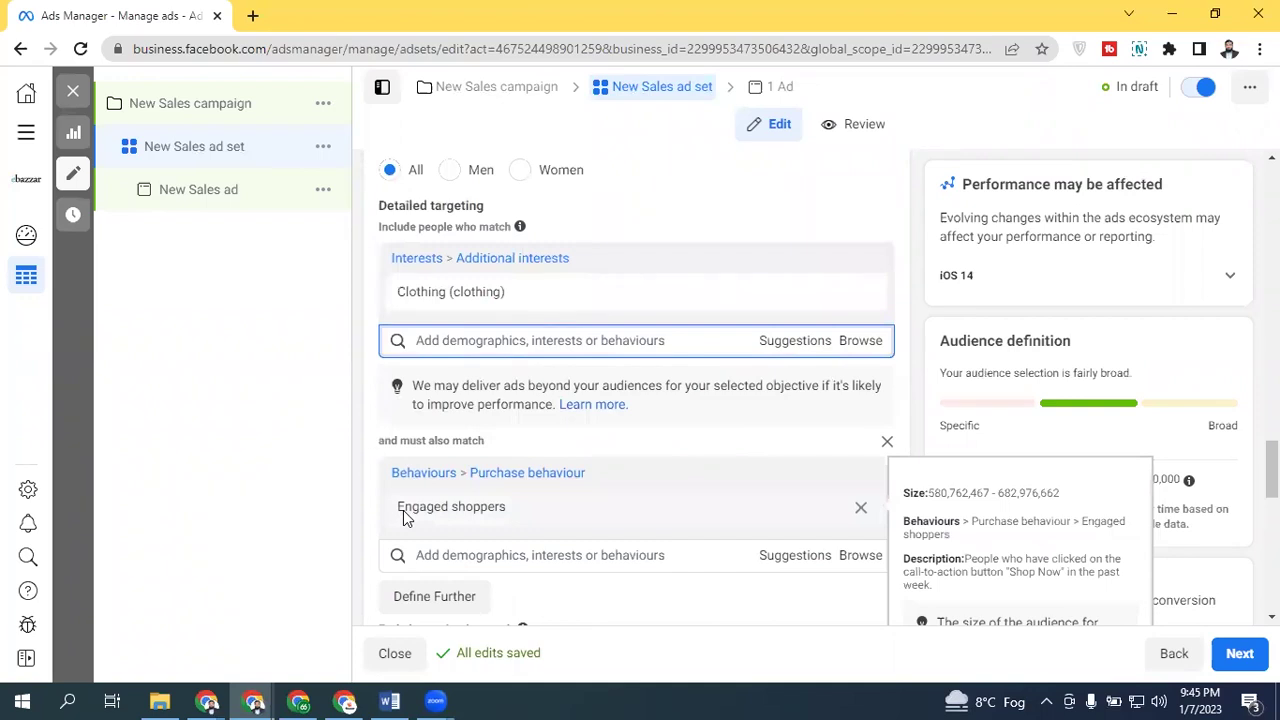
mouse_move(422, 297)
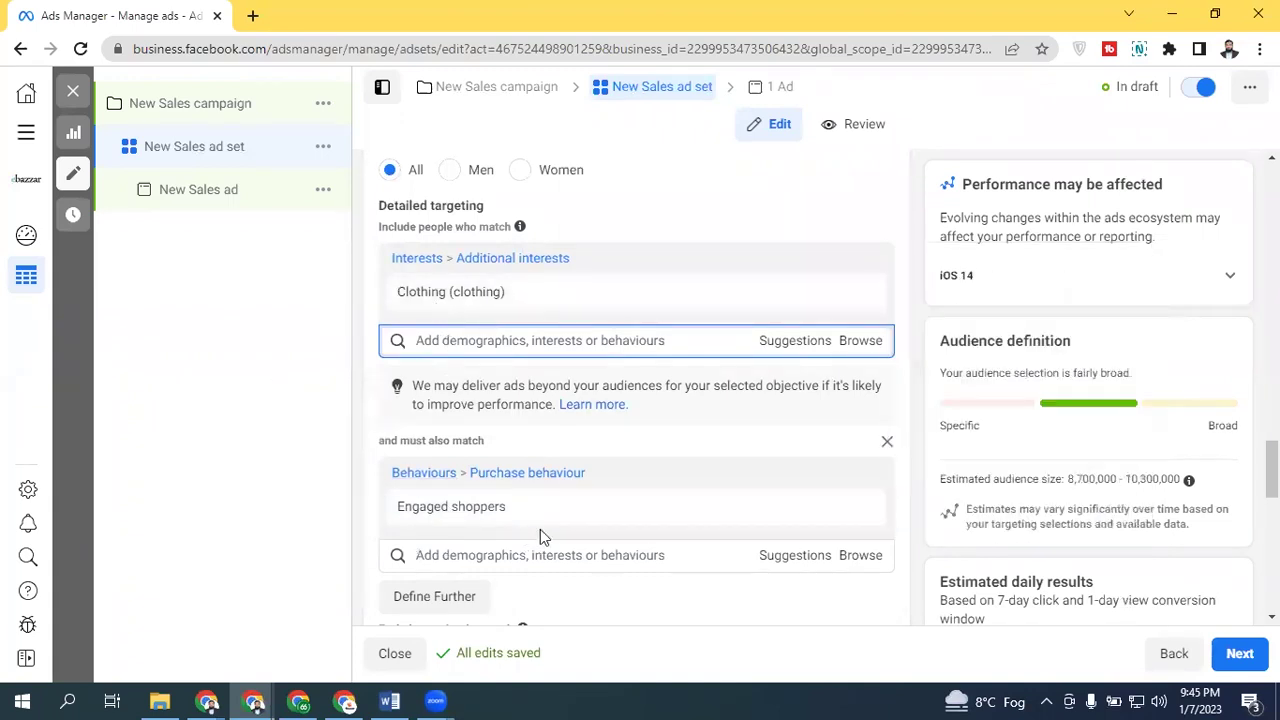
mouse_move(611, 512)
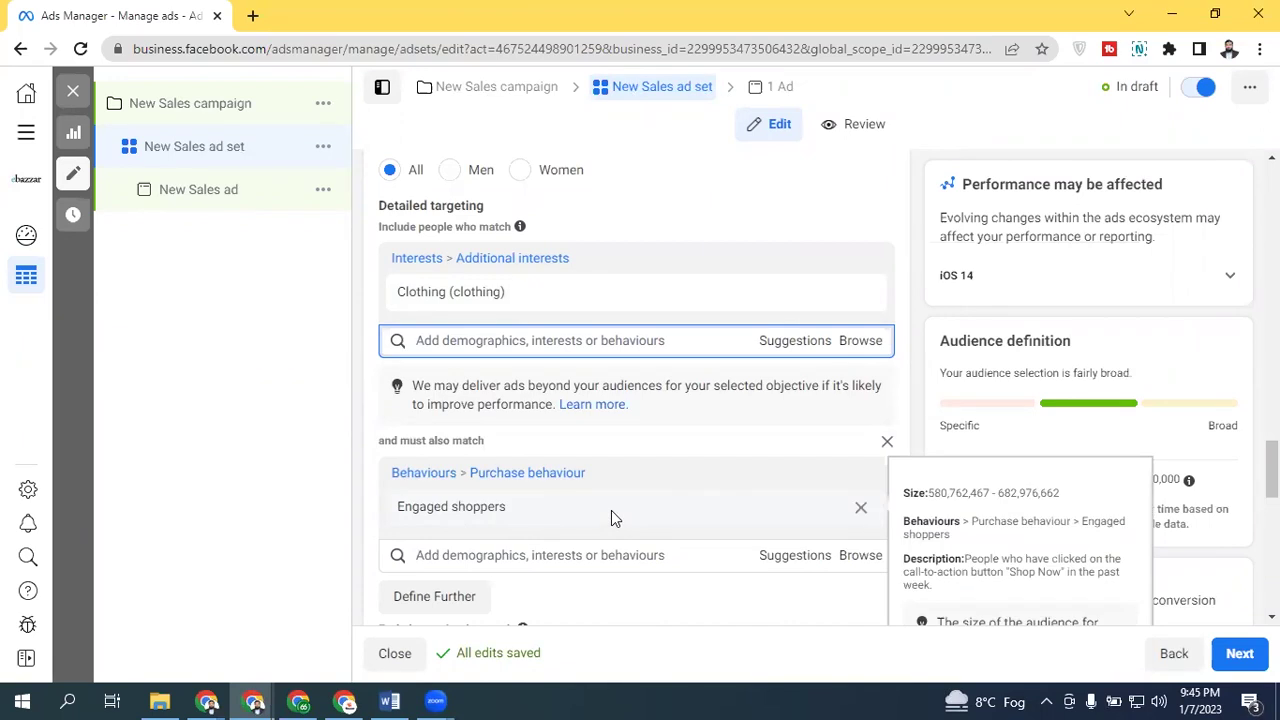
Step: Remove the Engaged shoppers "and must also match" condition and the Clothing (clothing) interest from the detailed targeting
left_click(890, 442)
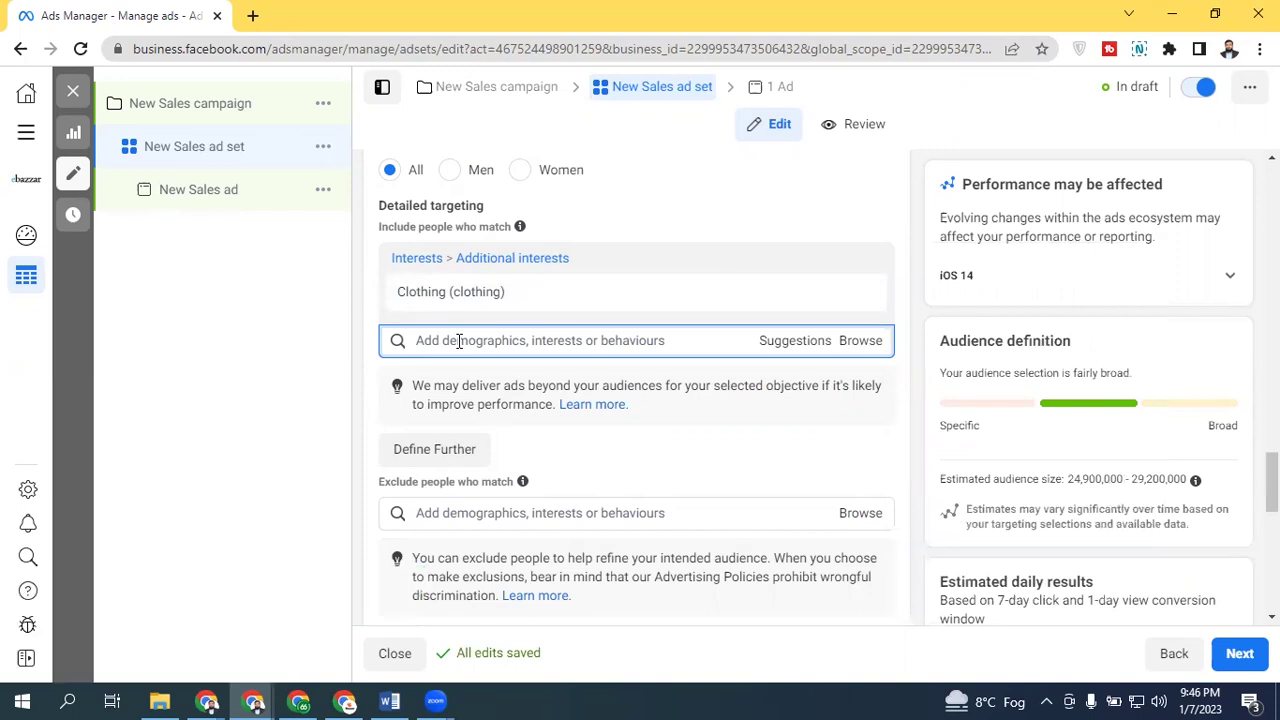
mouse_move(515, 310)
key("BackSpace")
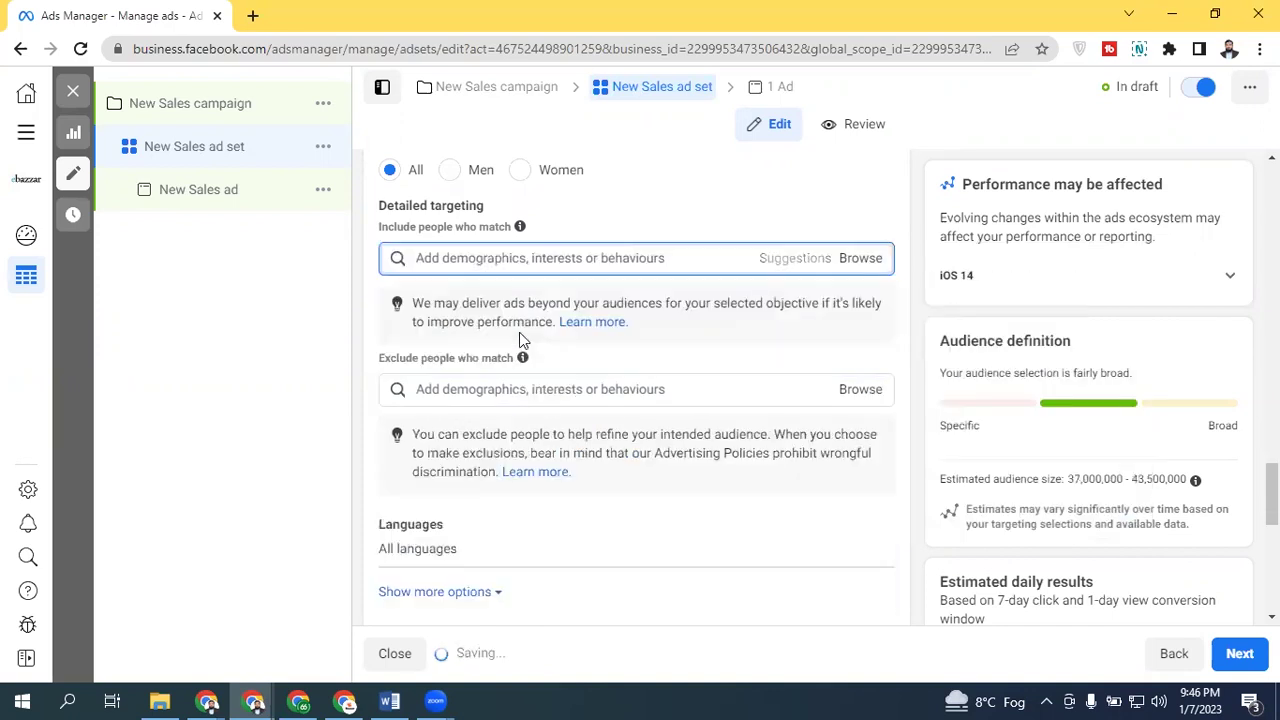
Step: Search the included detailed targeting for "home buy" and "real estate", and add the Property (industry) interest
left_click(488, 258)
type("home")
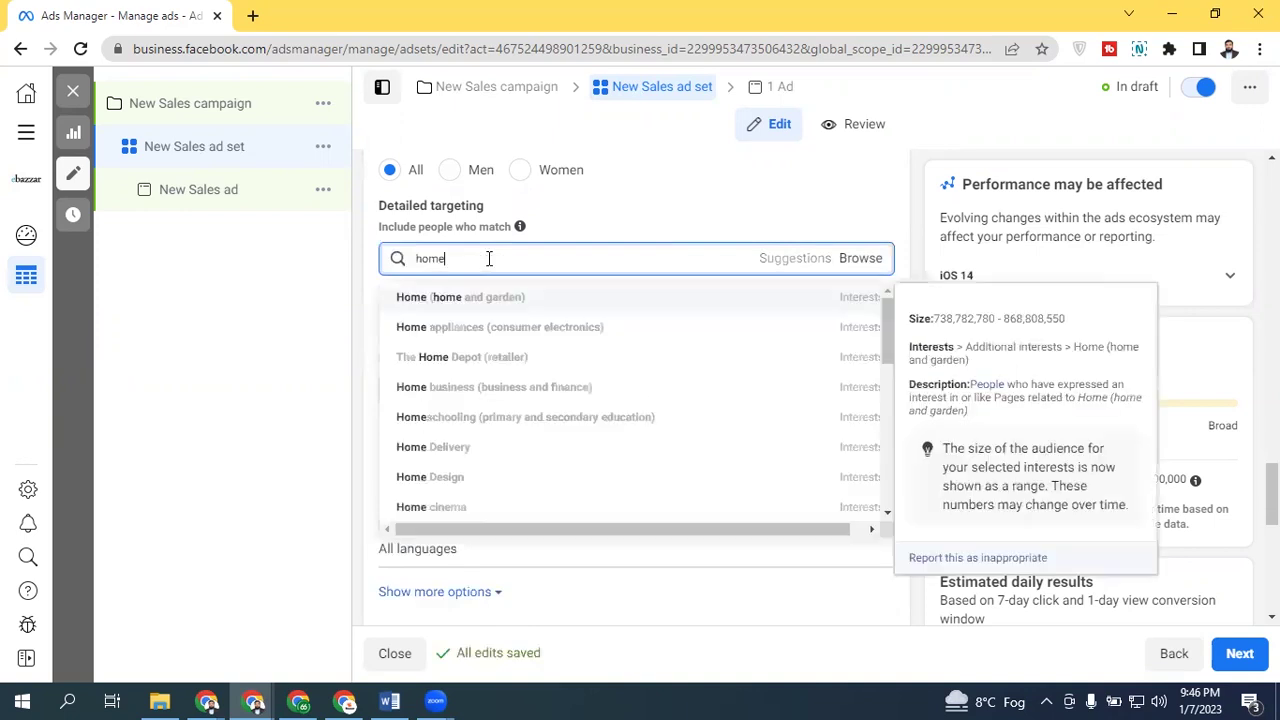
type(" buy")
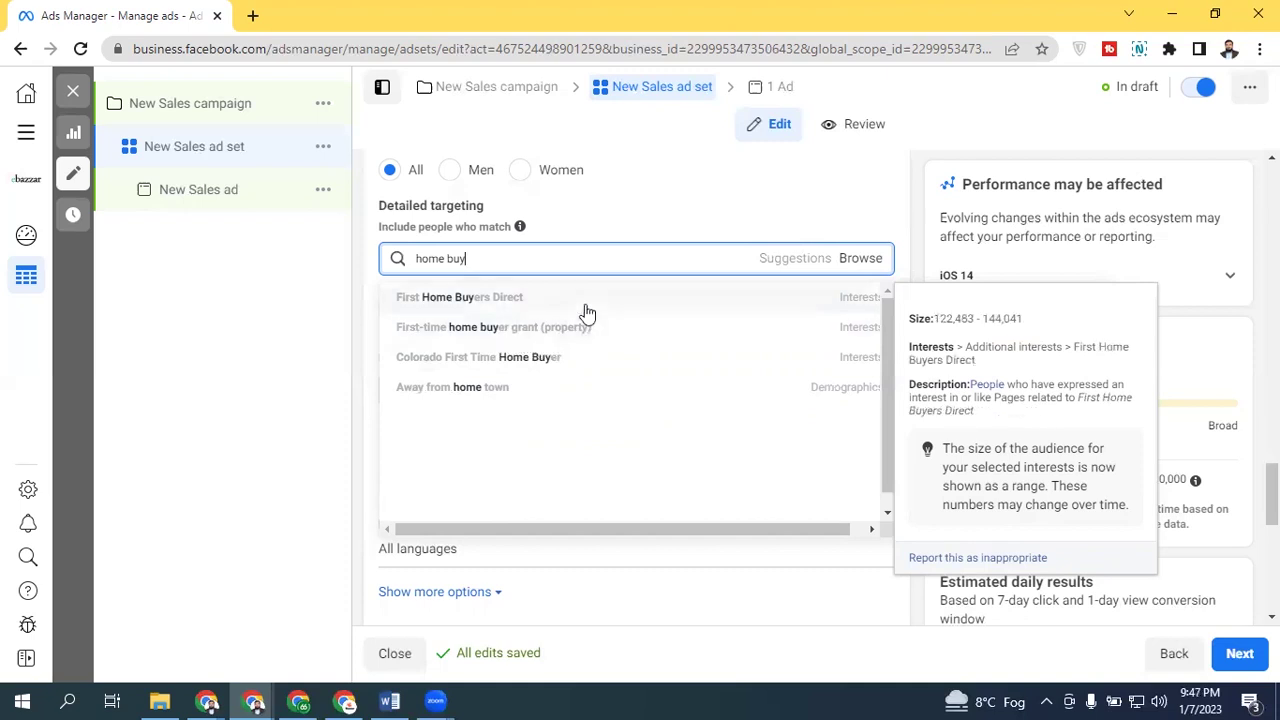
triple_click(510, 255)
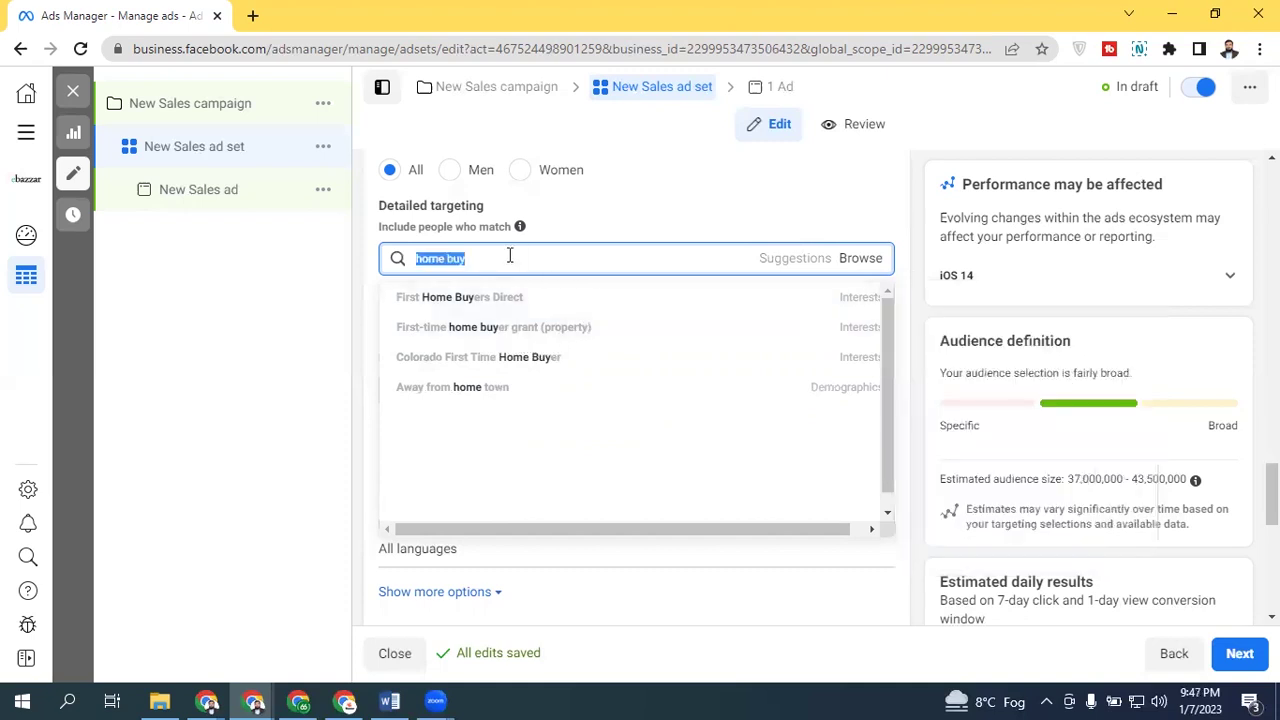
type("real estate")
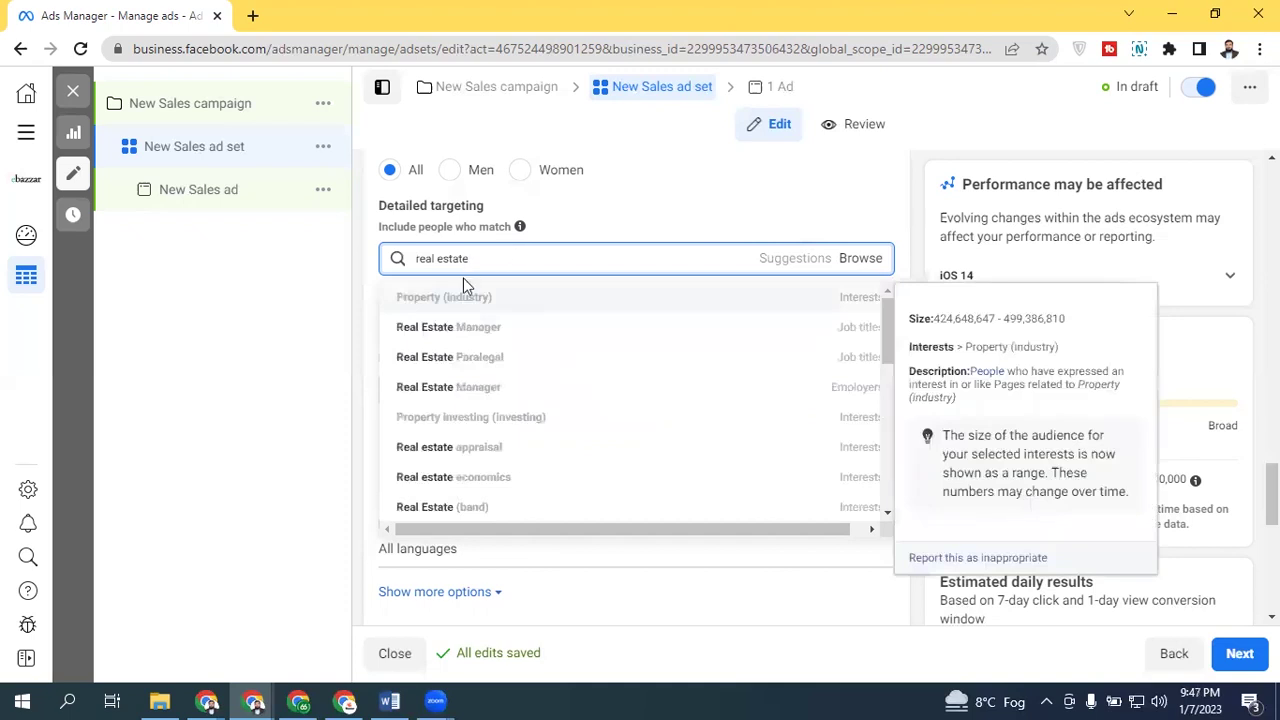
left_click(391, 290)
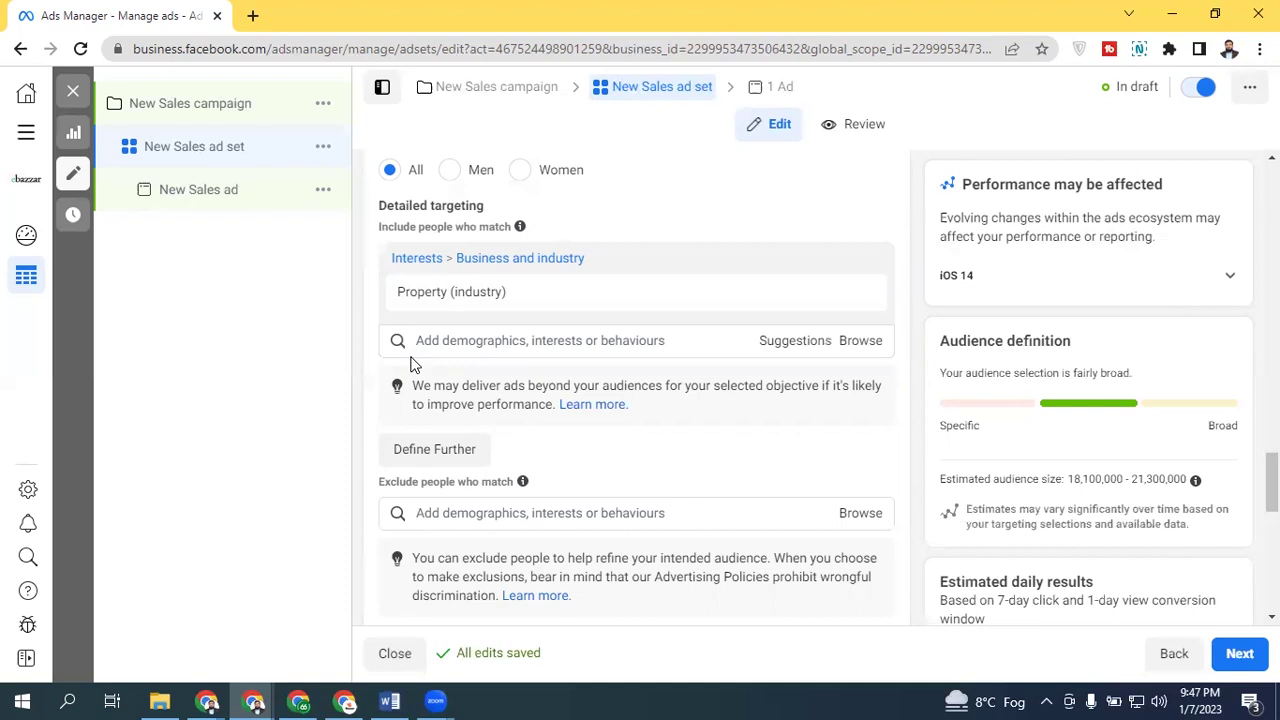
Step: Narrow the audience with a "must also match" condition: search for "real estate agent" and add the Property development (property) interest
left_click(440, 450)
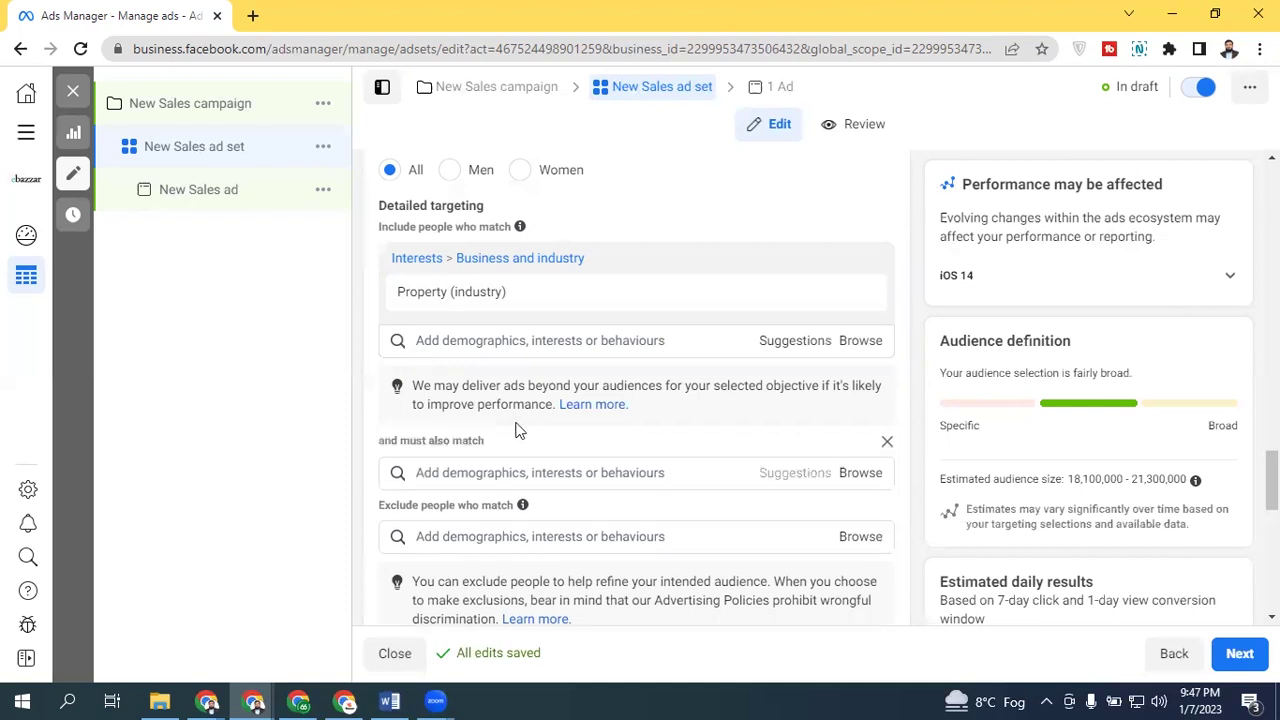
left_click(555, 480)
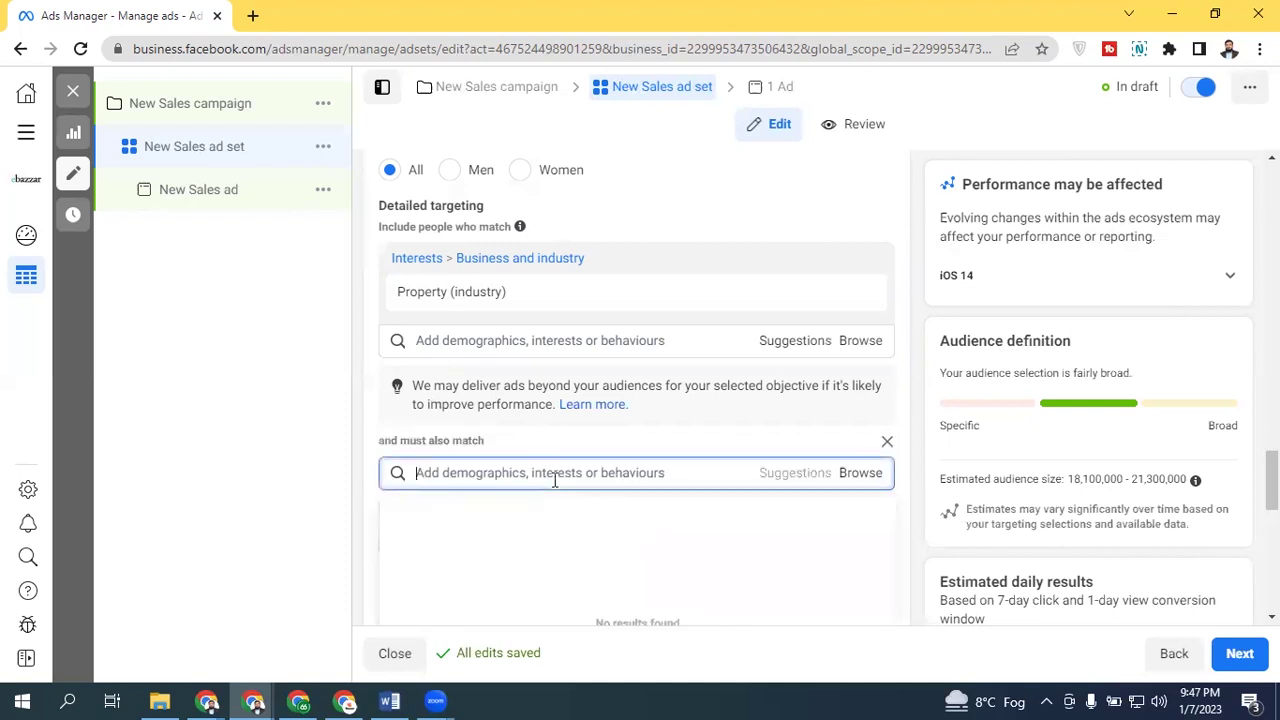
type("real ")
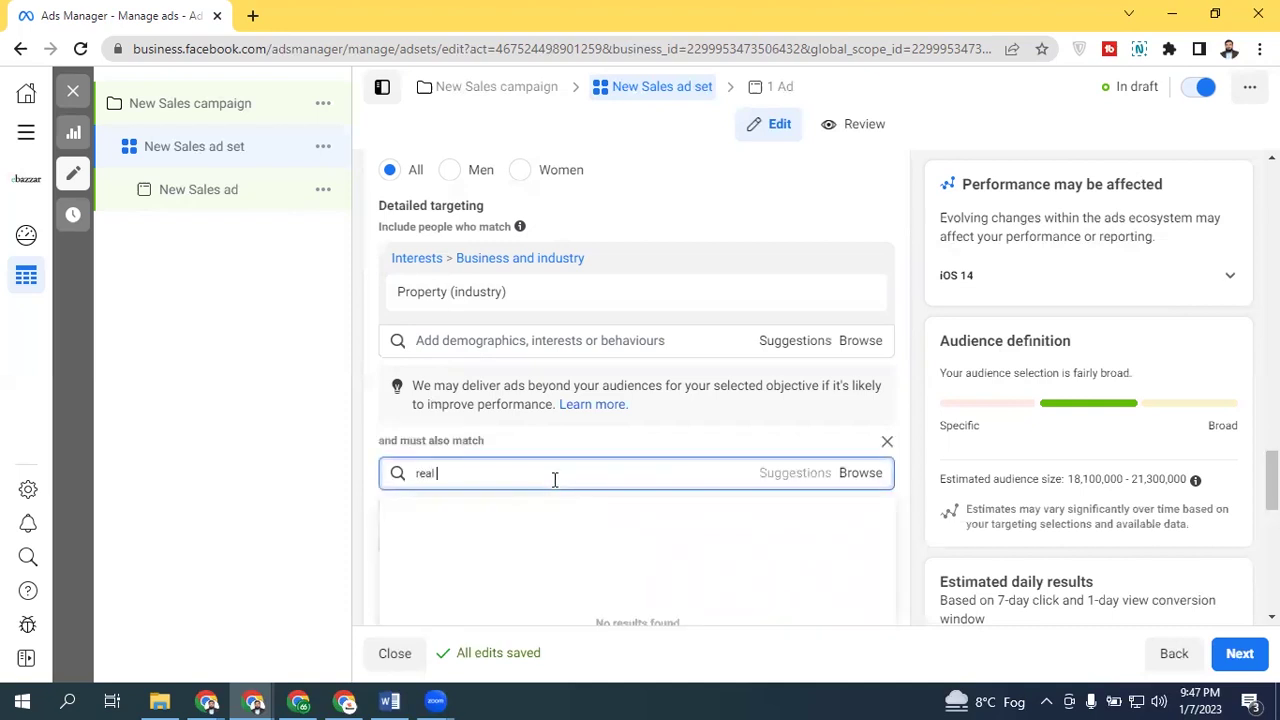
type("esat")
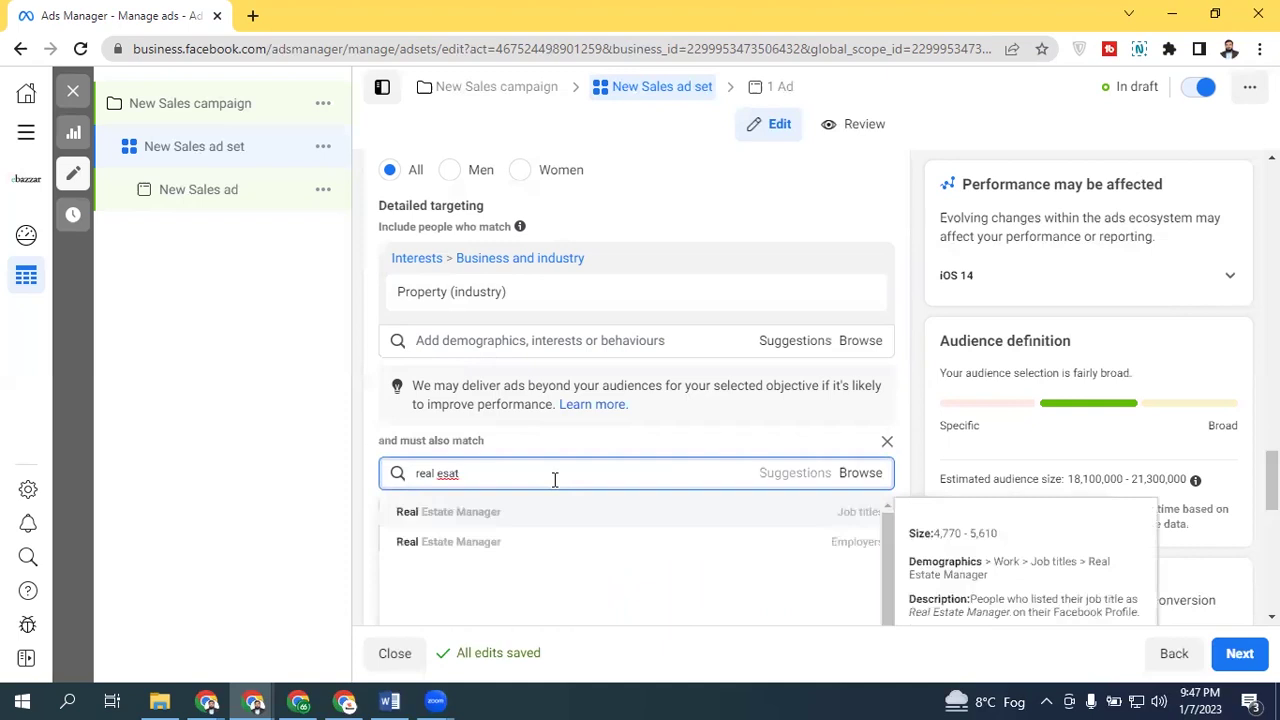
key("BackSpace")
key("BackSpace")
type("t")
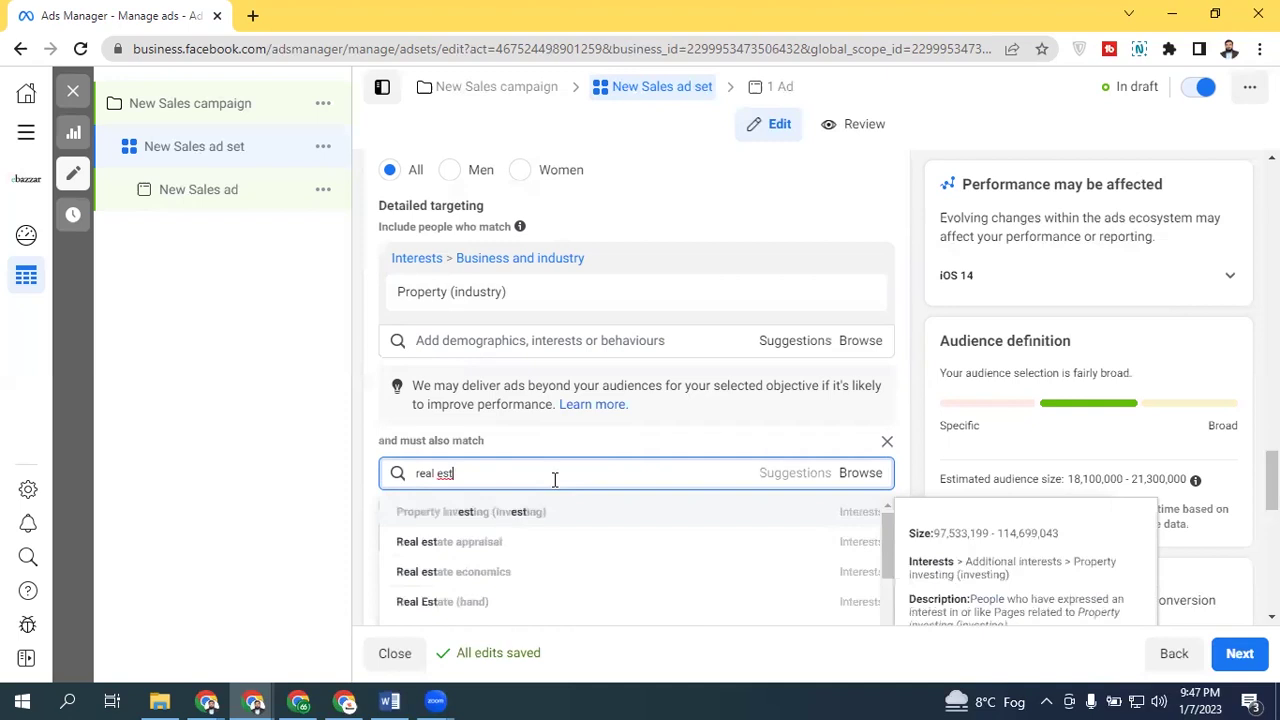
scroll(885, 543, "down", 1)
scroll(881, 542, "down", 4)
left_click_drag(877, 579, 877, 520)
type("ate agent")
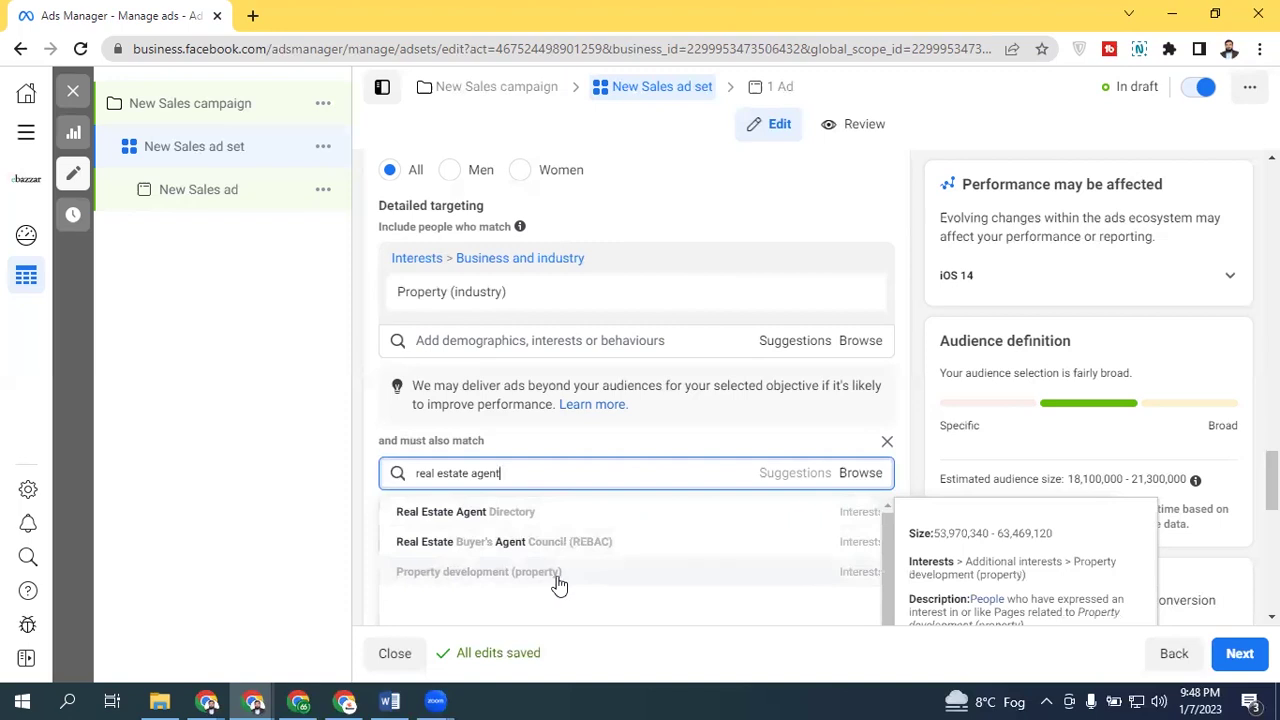
left_click(444, 571)
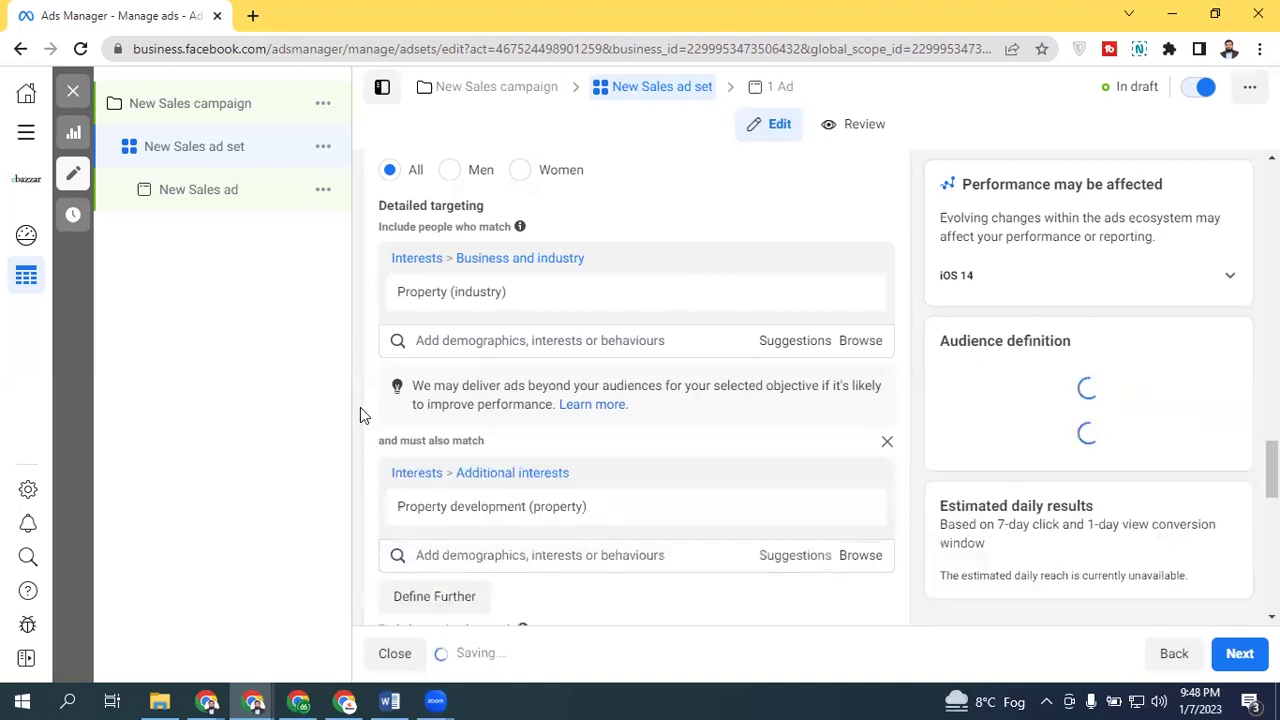
Step: Remove the Property development (property) condition and the Property (industry) interest from the detailed targeting
mouse_move(431, 285)
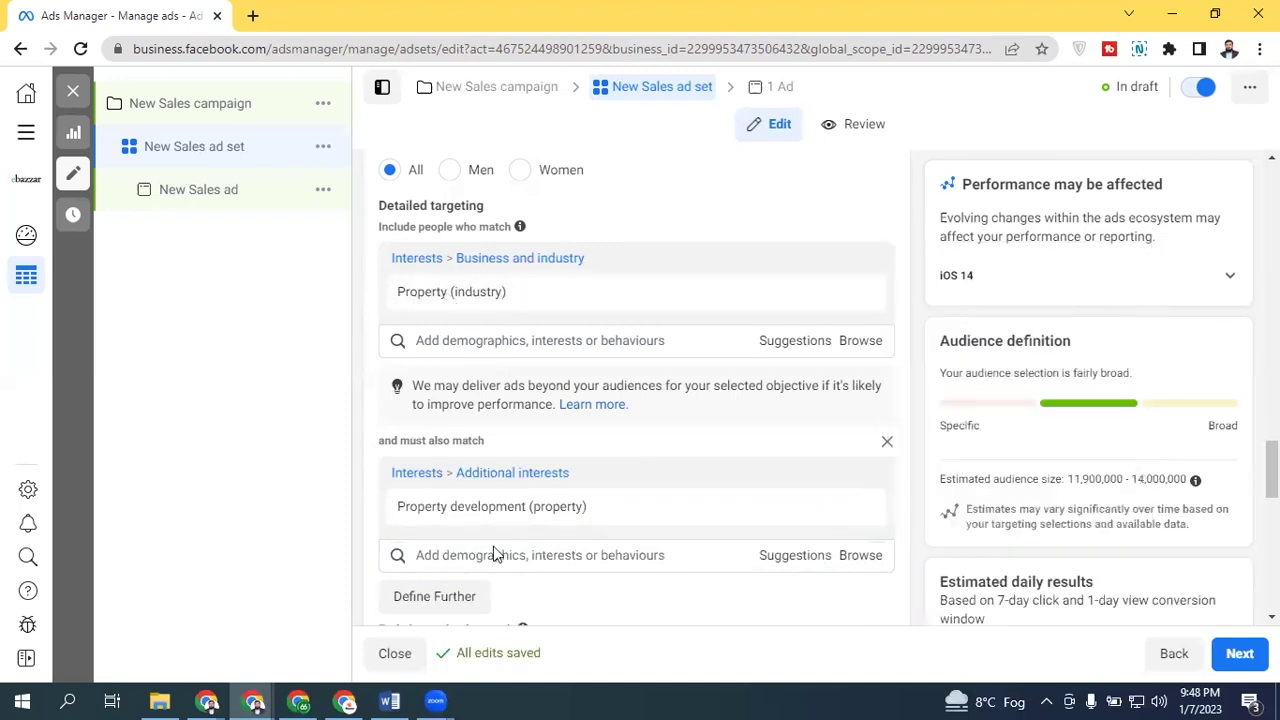
mouse_move(445, 514)
scroll(1089, 439, "down", 1)
mouse_move(810, 412)
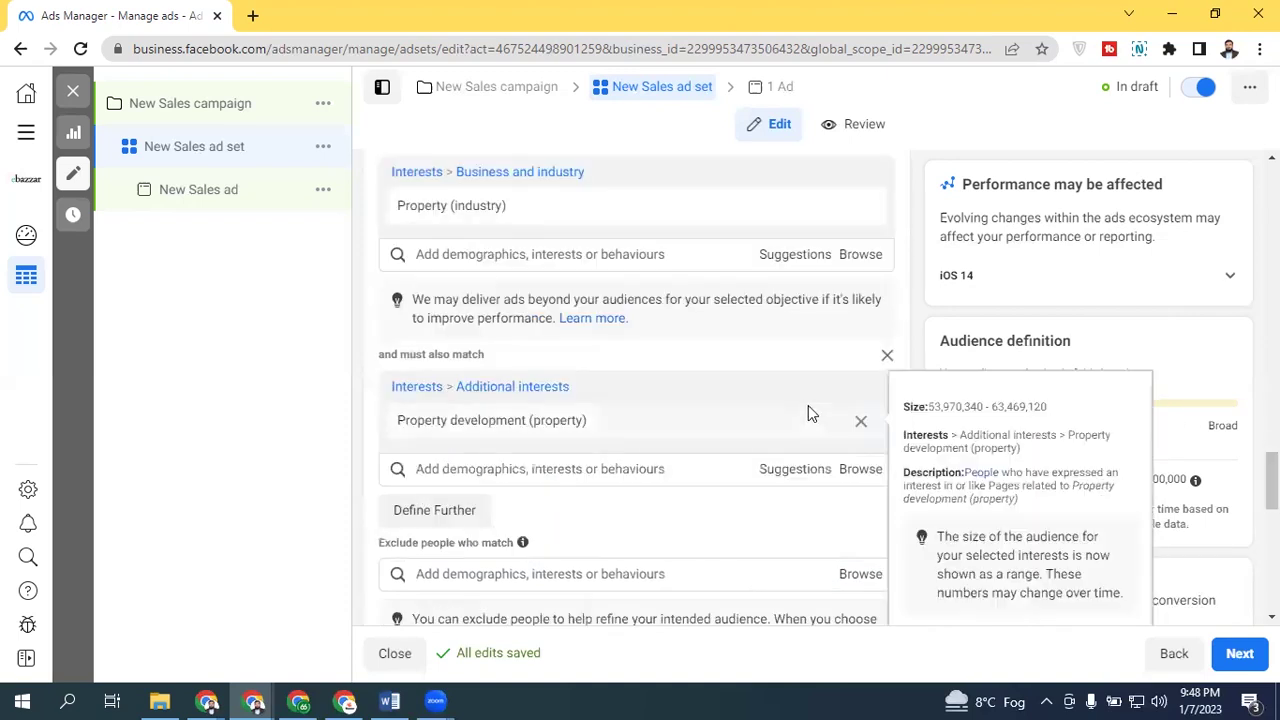
left_click(887, 355)
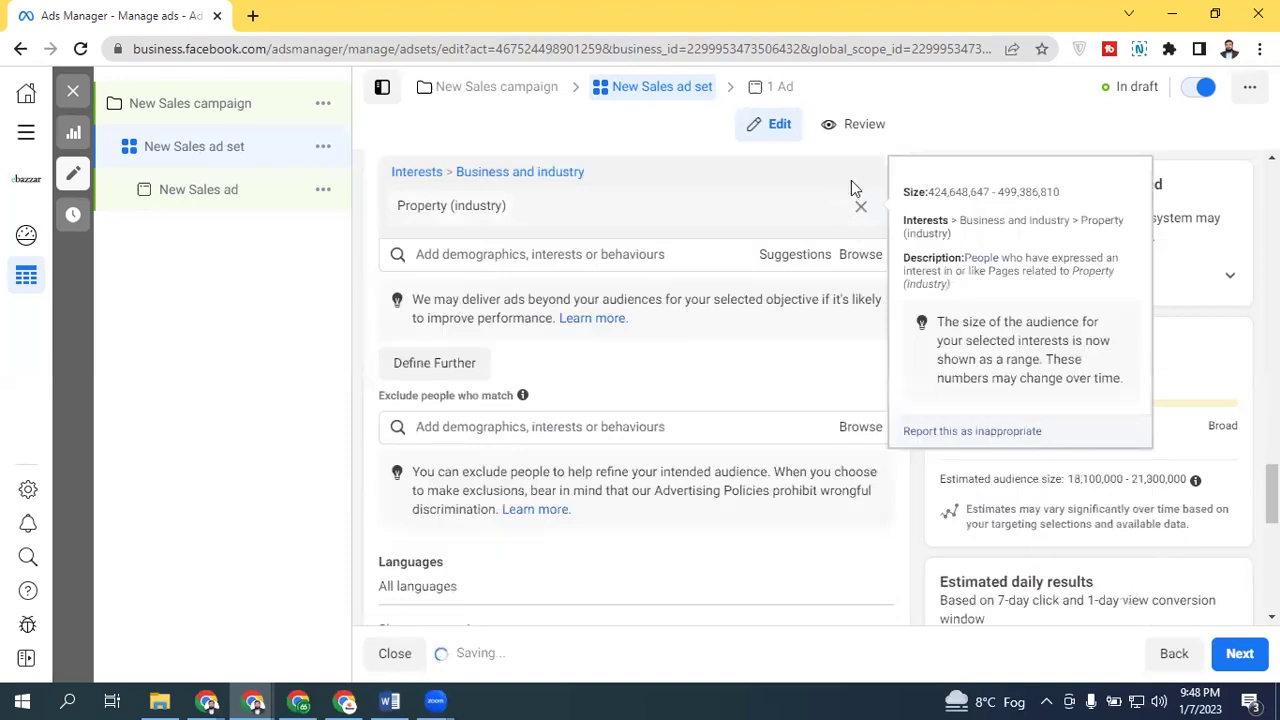
left_click(860, 206)
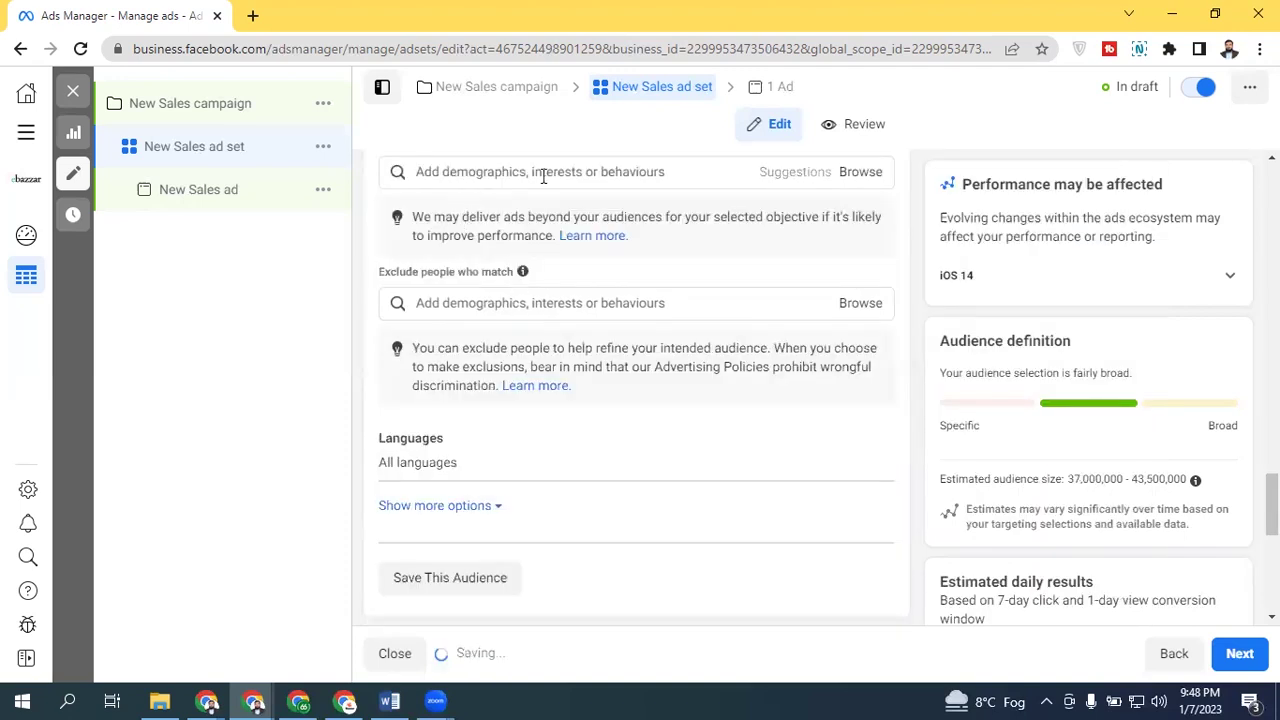
Step: Search the included detailed targeting for "social media" and add the Social media marketing (marketing) interest
scroll(880, 425, "up", 2)
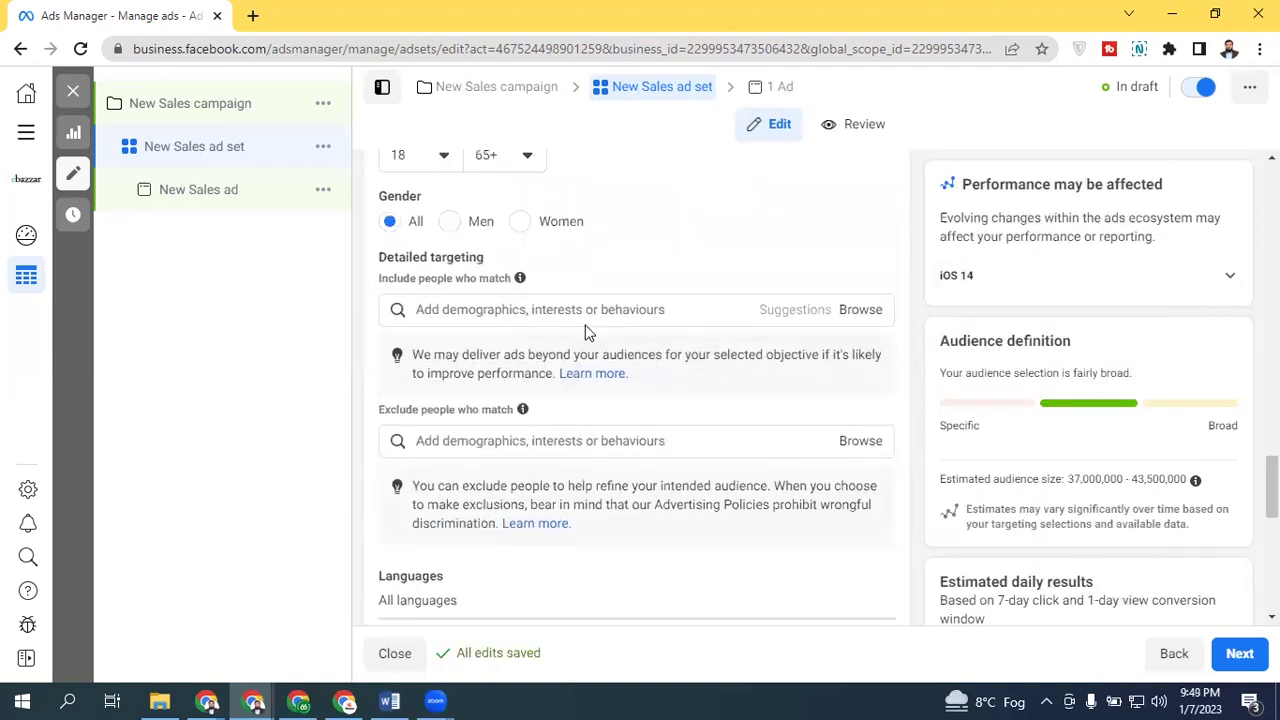
left_click(585, 309)
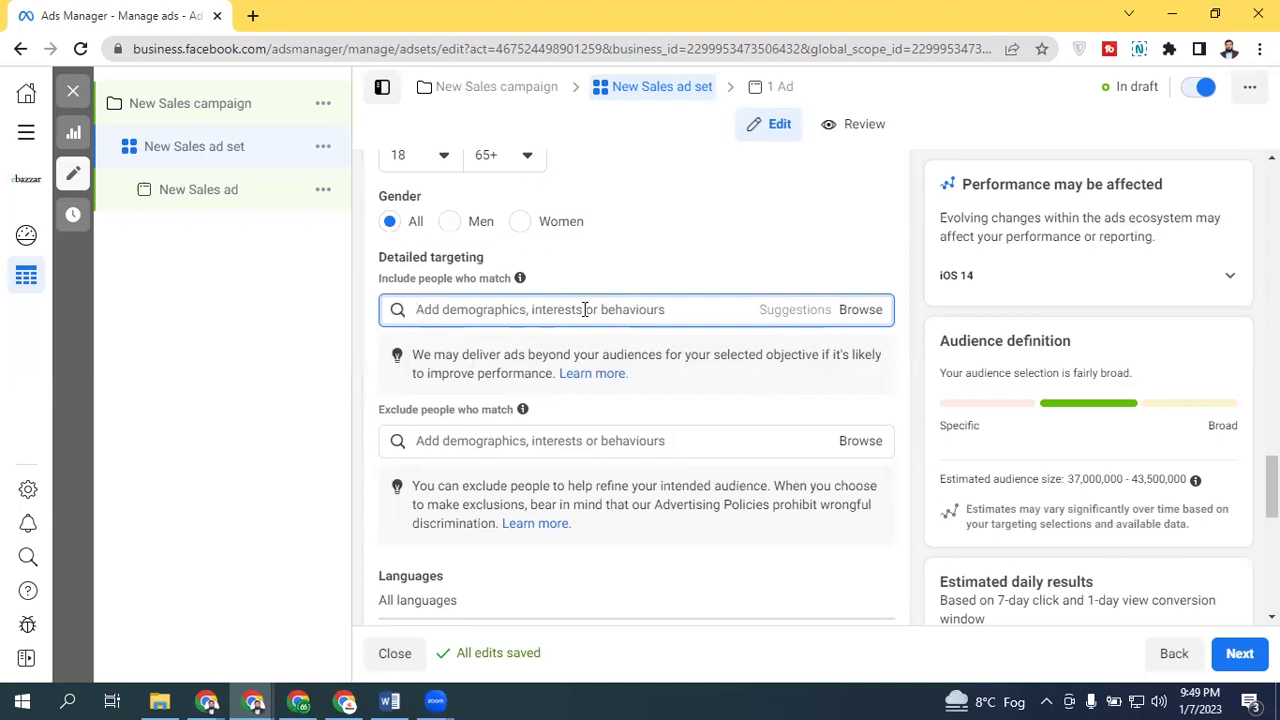
type("social")
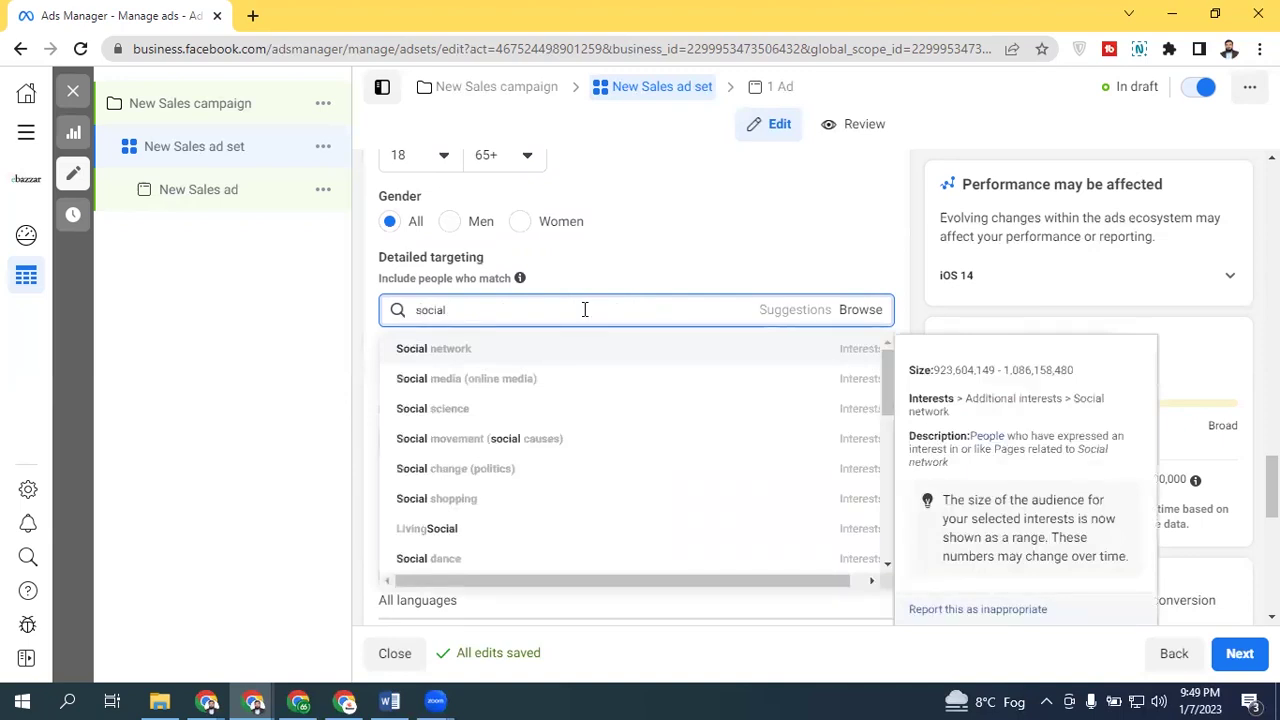
type("media")
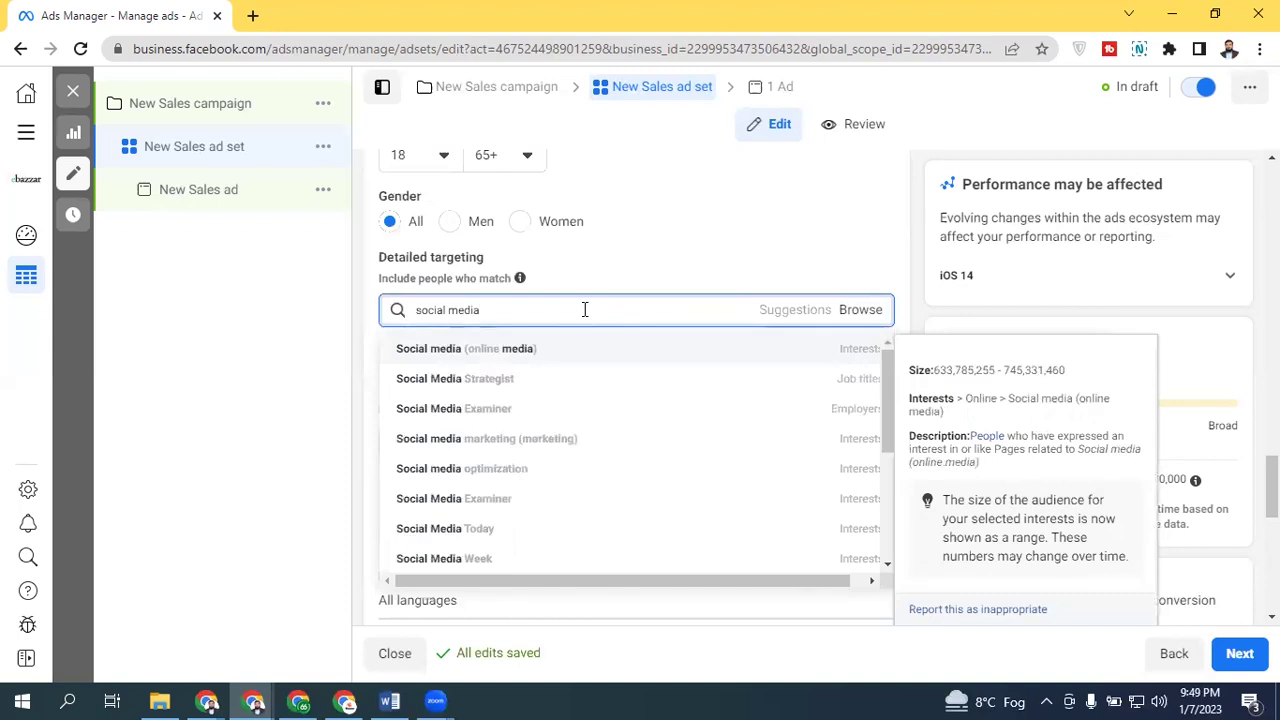
left_click(520, 437)
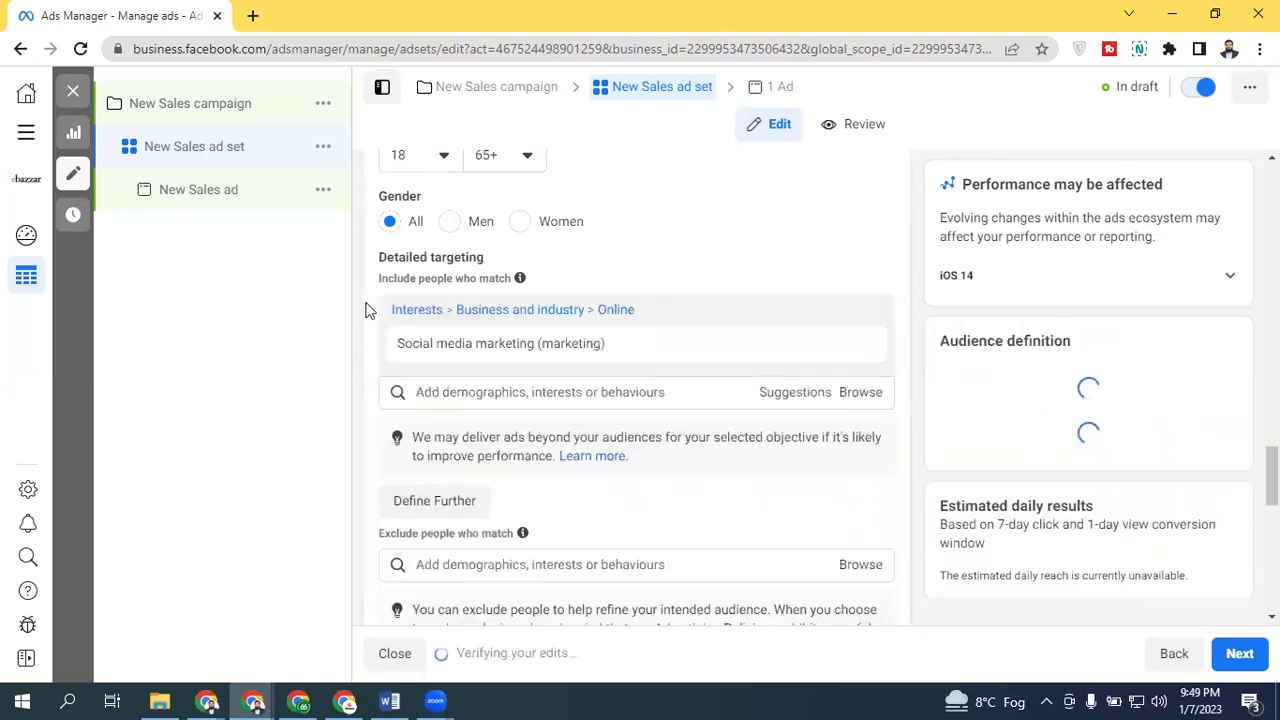
Step: Narrow the detailed targeting to people who must also match the Business (business and finance) interest
mouse_move(422, 334)
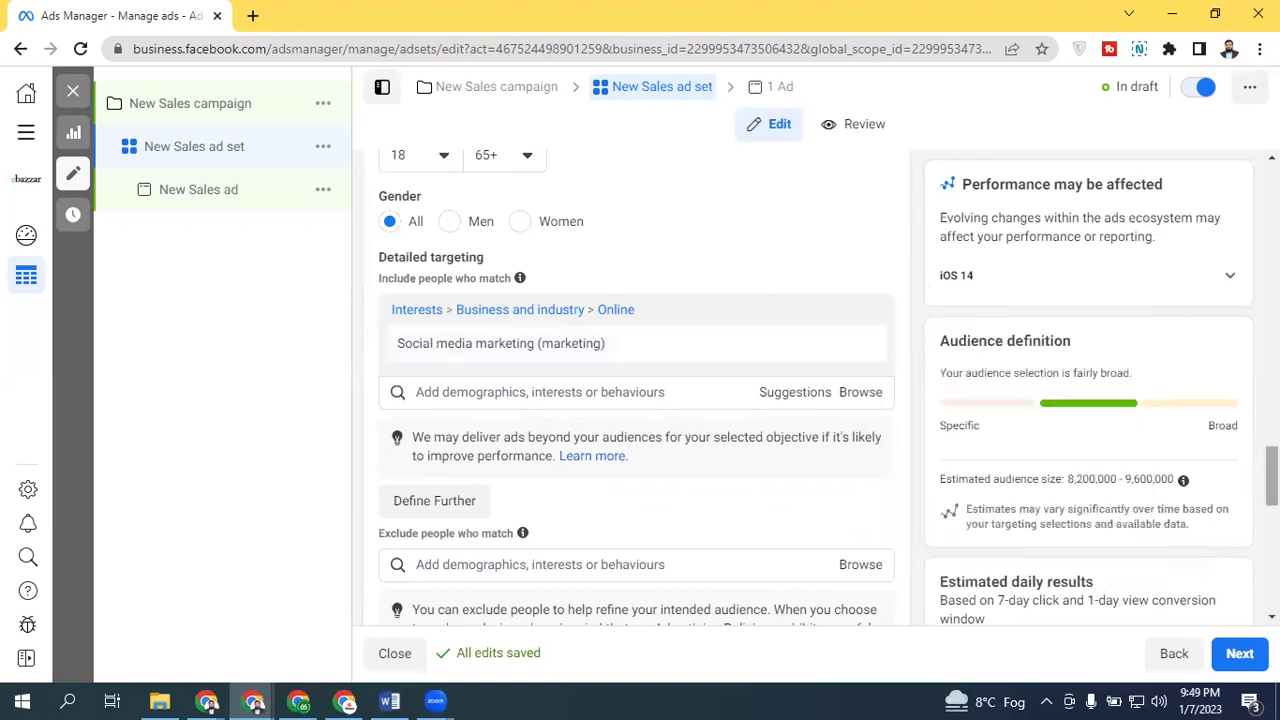
scroll(636, 390, "down", 1)
left_click(423, 391)
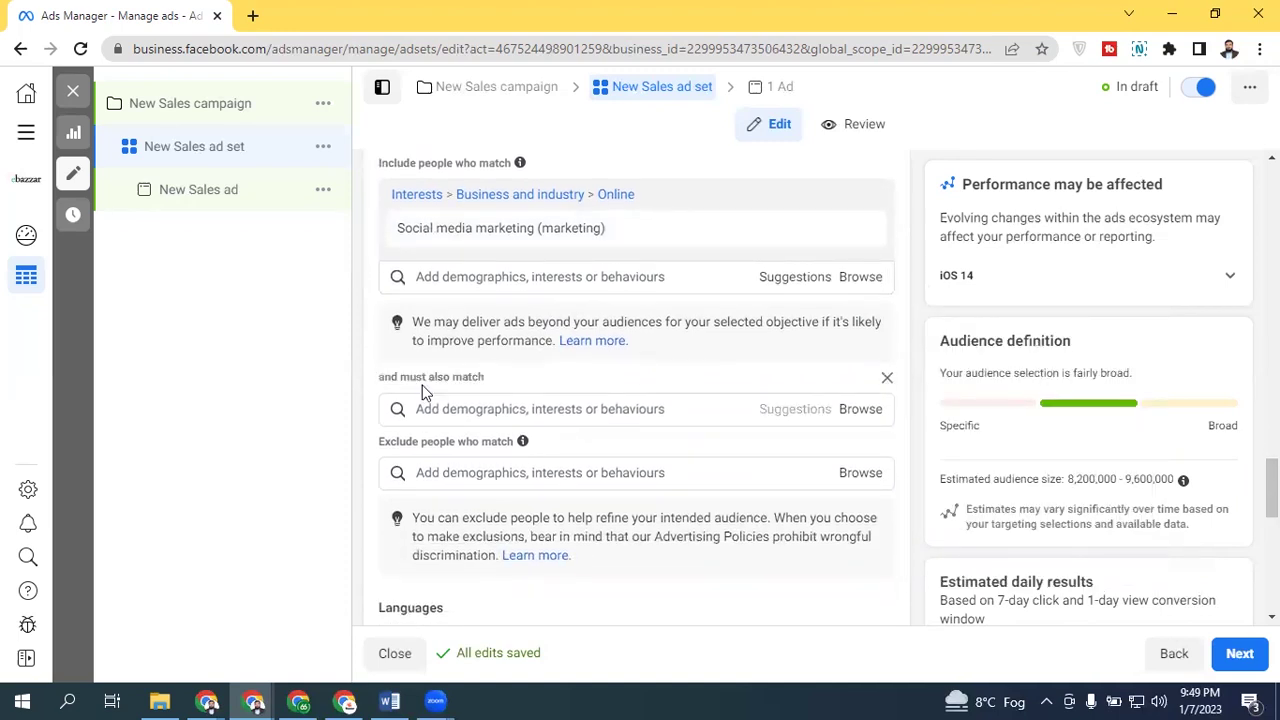
left_click(475, 410)
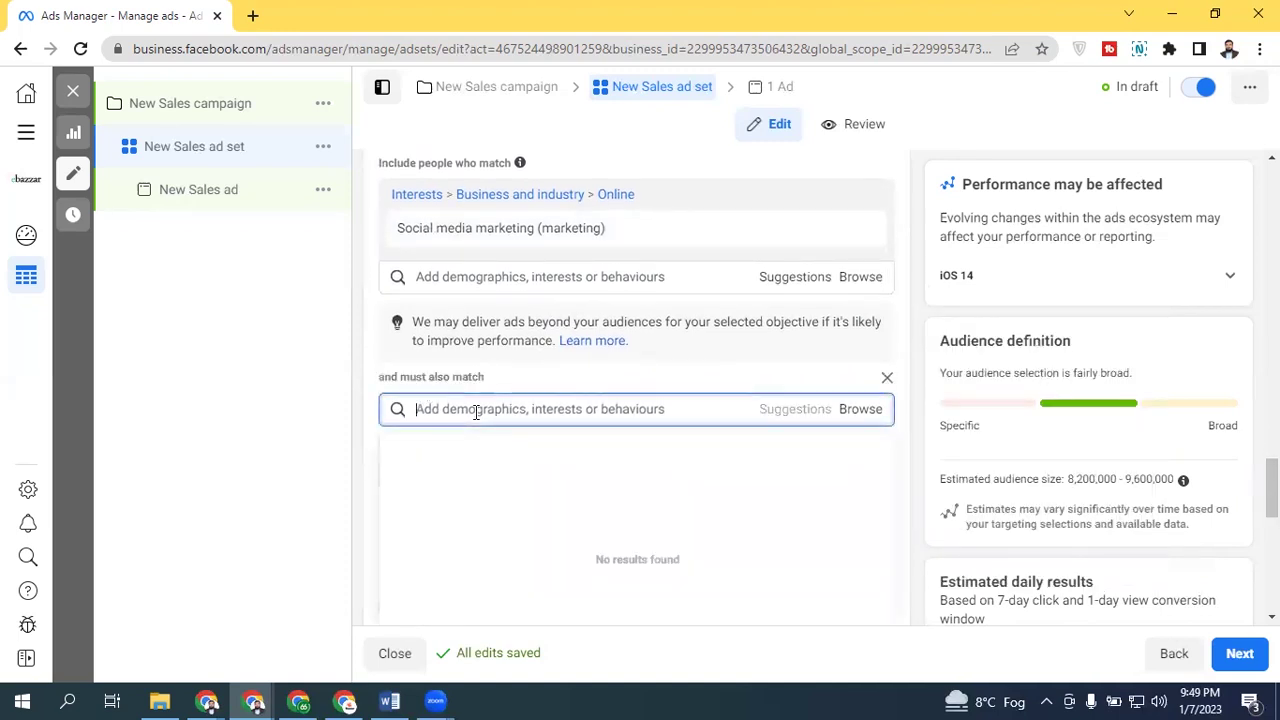
type("busi")
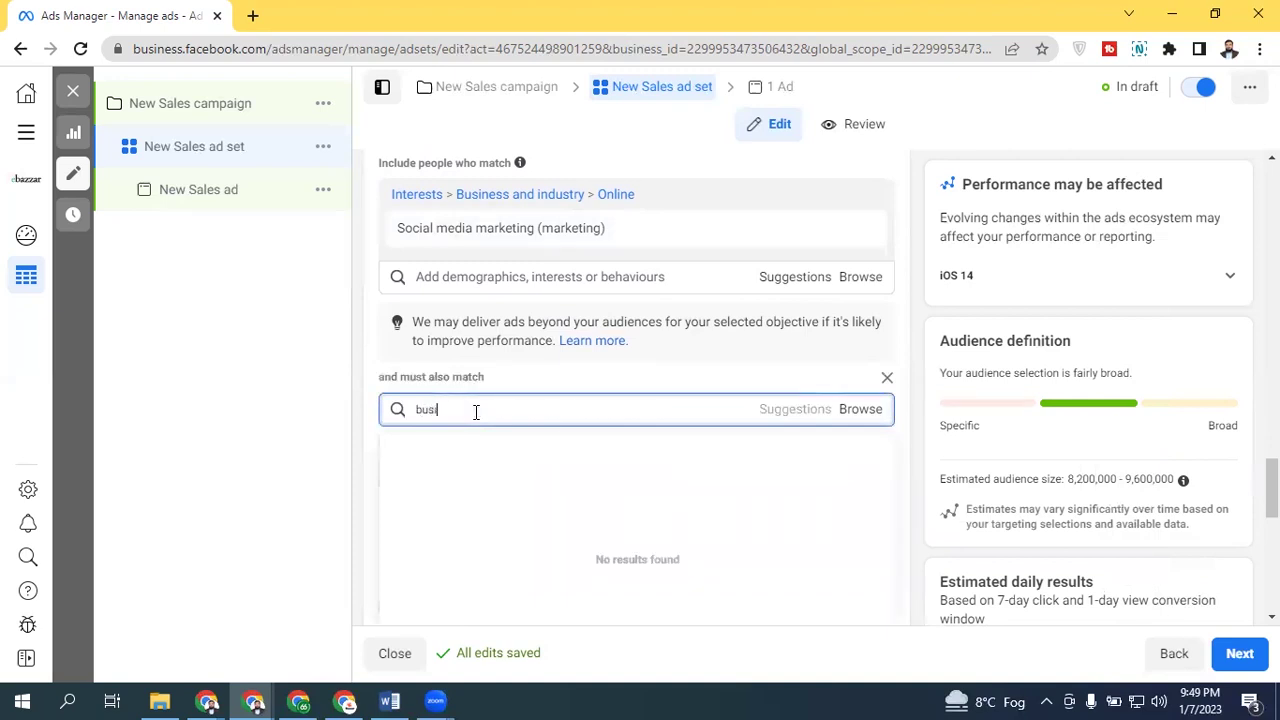
type("ness")
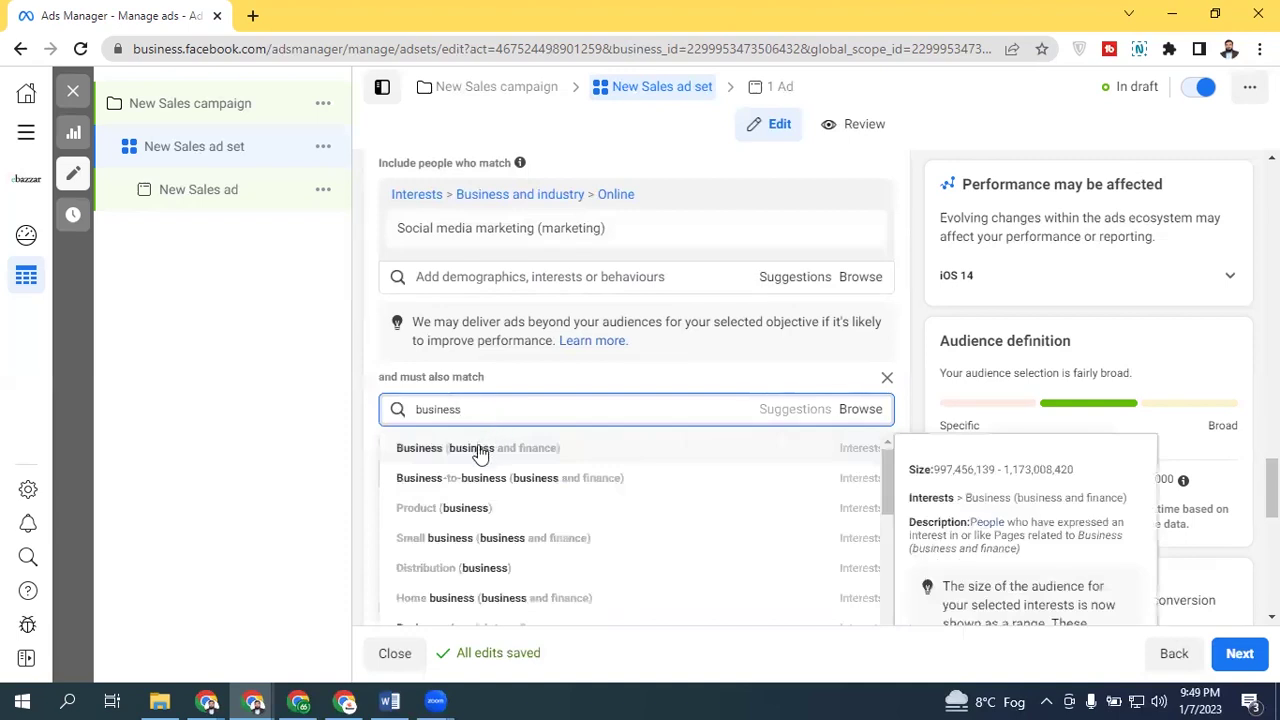
left_click(486, 451)
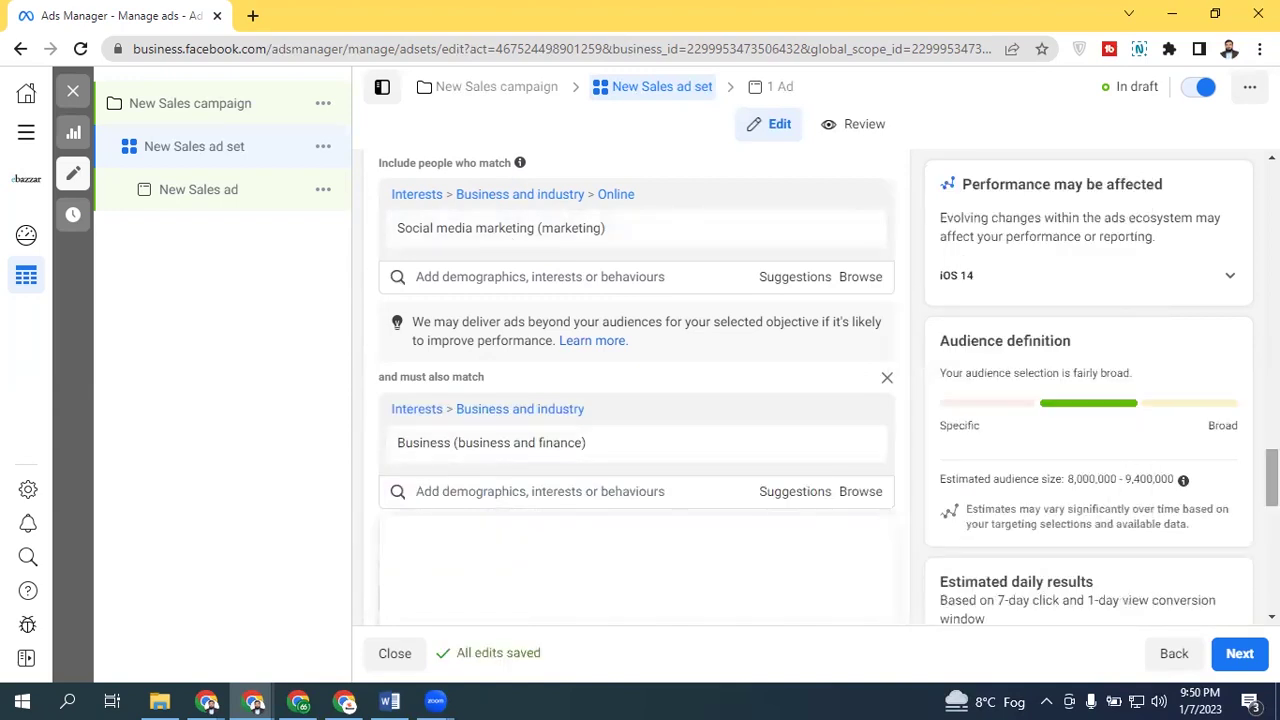
Step: Search the detailed targeting exclusions for "freel" and exclude people who match the Freelancer (careers) interest
scroll(636, 390, "down", 2)
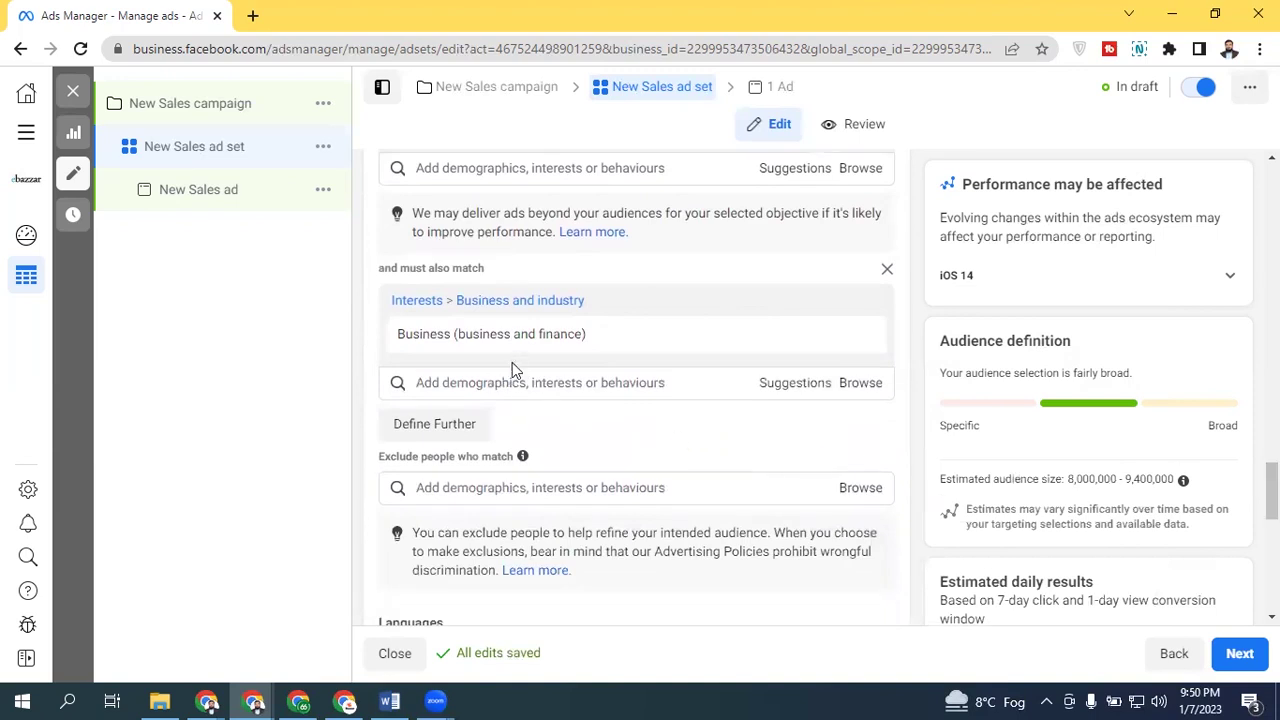
left_click(492, 495)
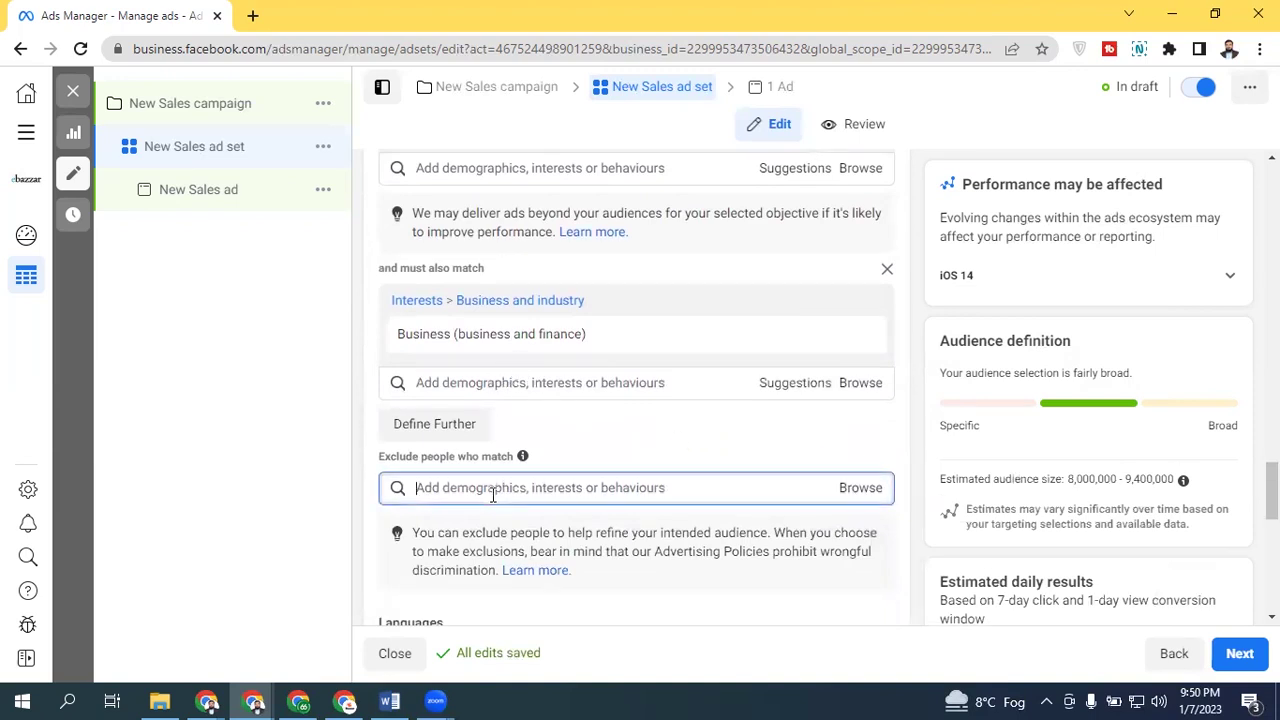
type("freel")
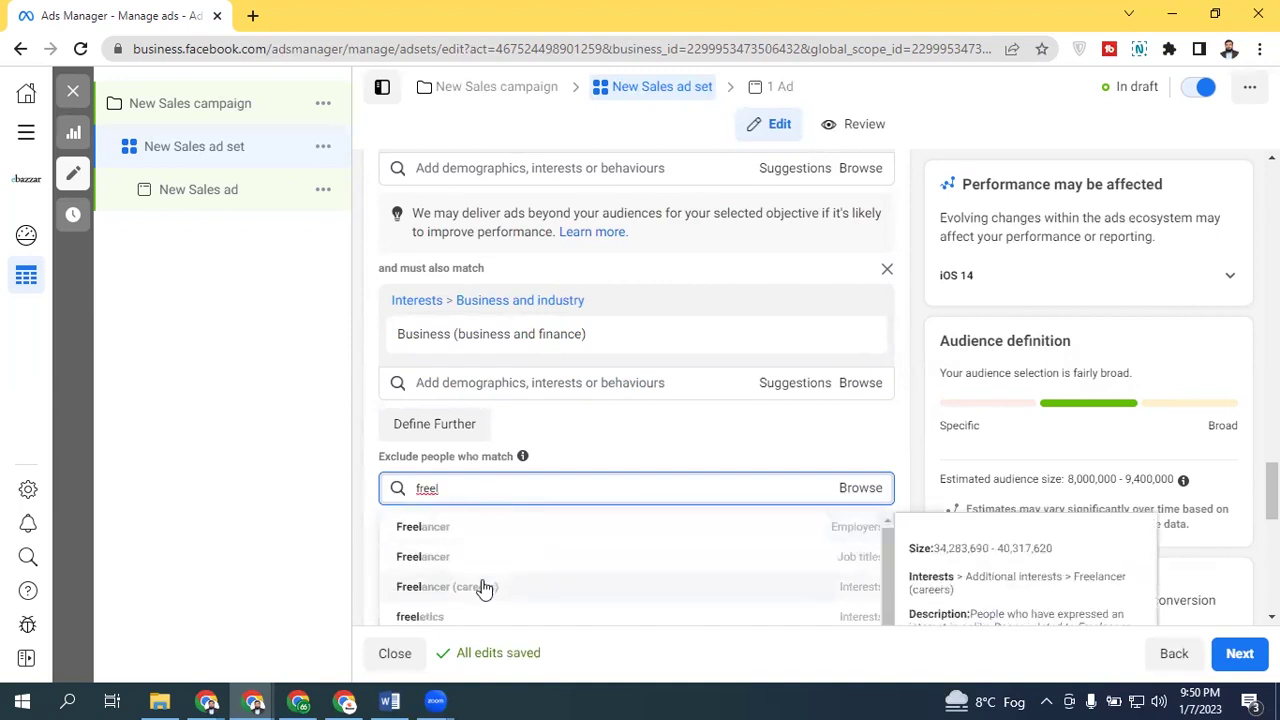
key("Return")
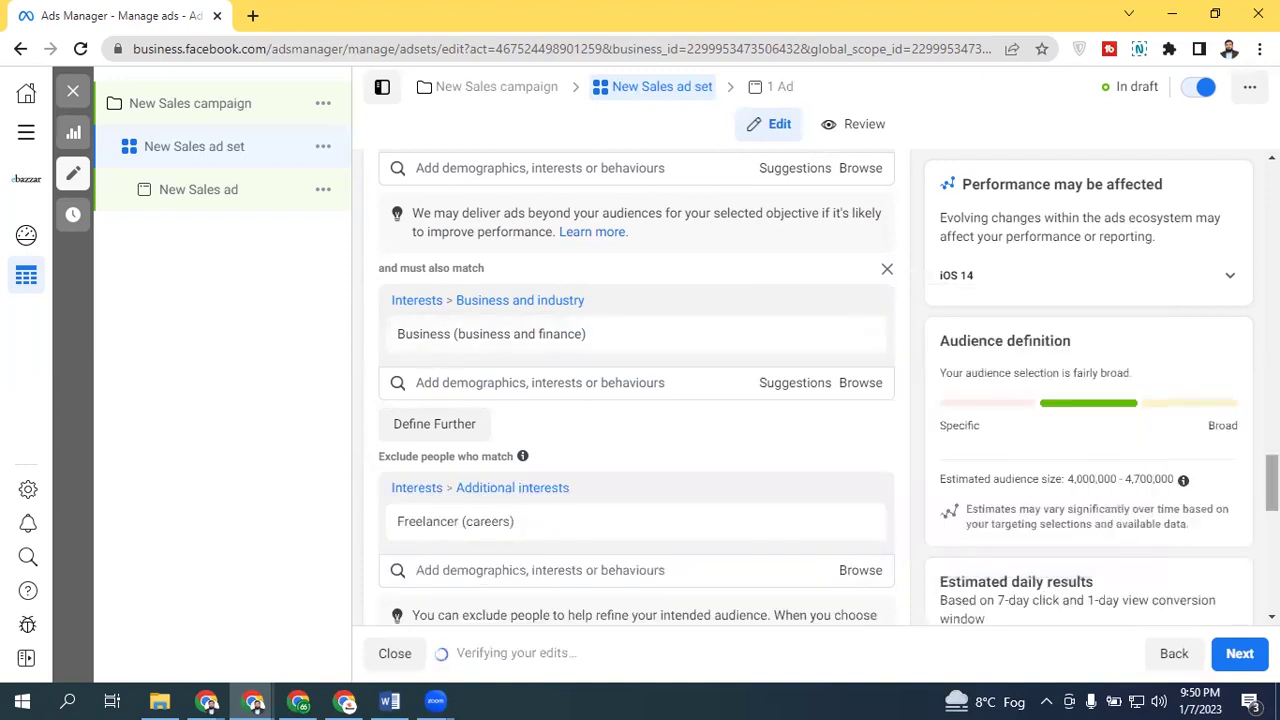
scroll(540, 240, "up", 1)
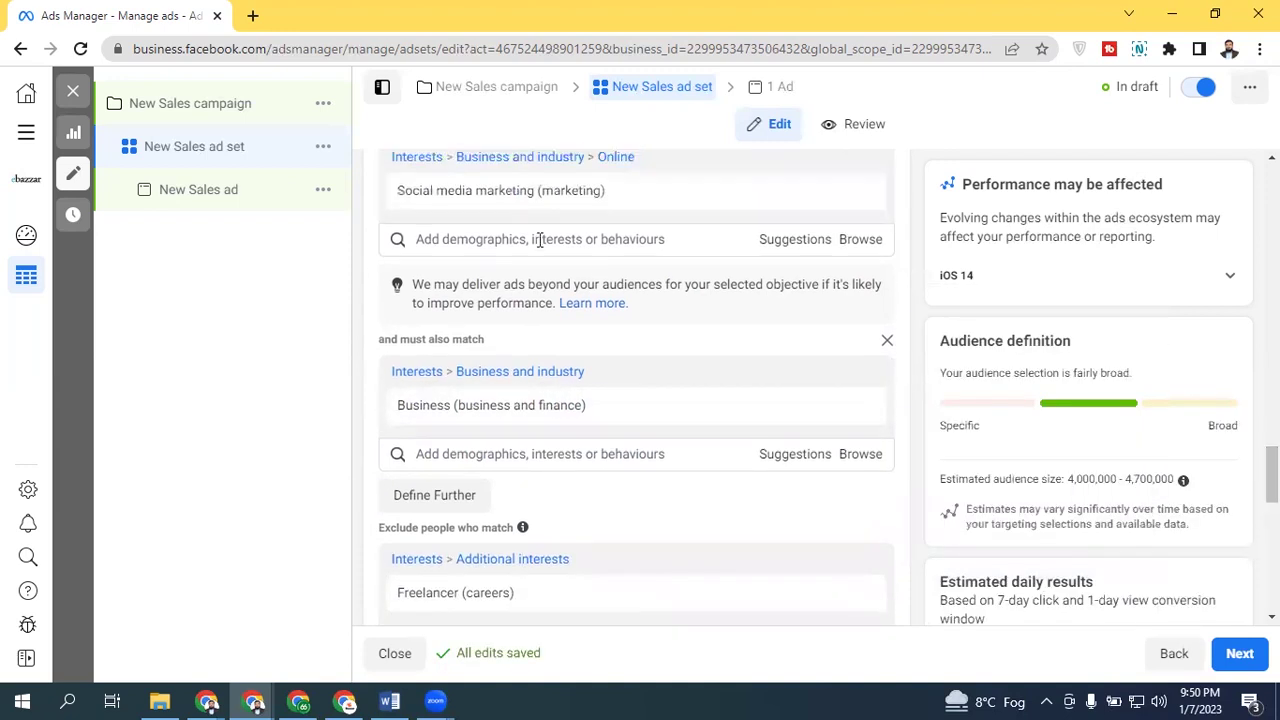
mouse_move(418, 416)
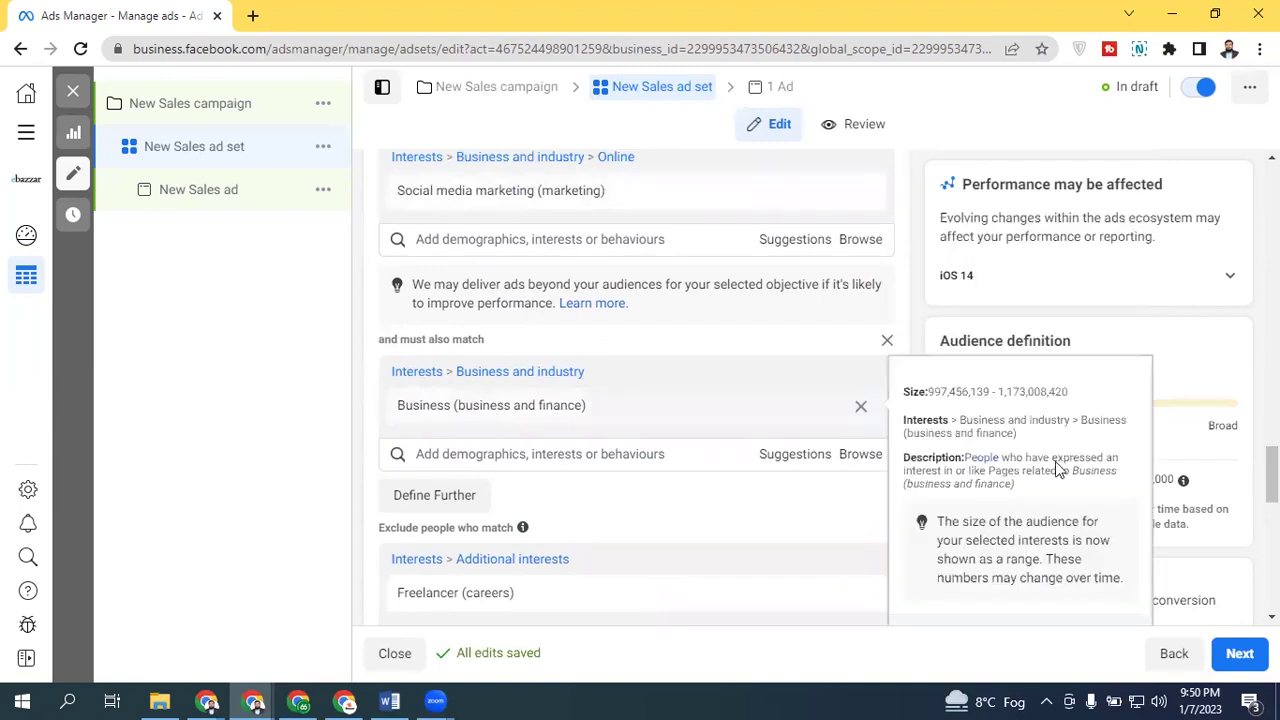
scroll(636, 400, "down", 1)
mouse_move(503, 466)
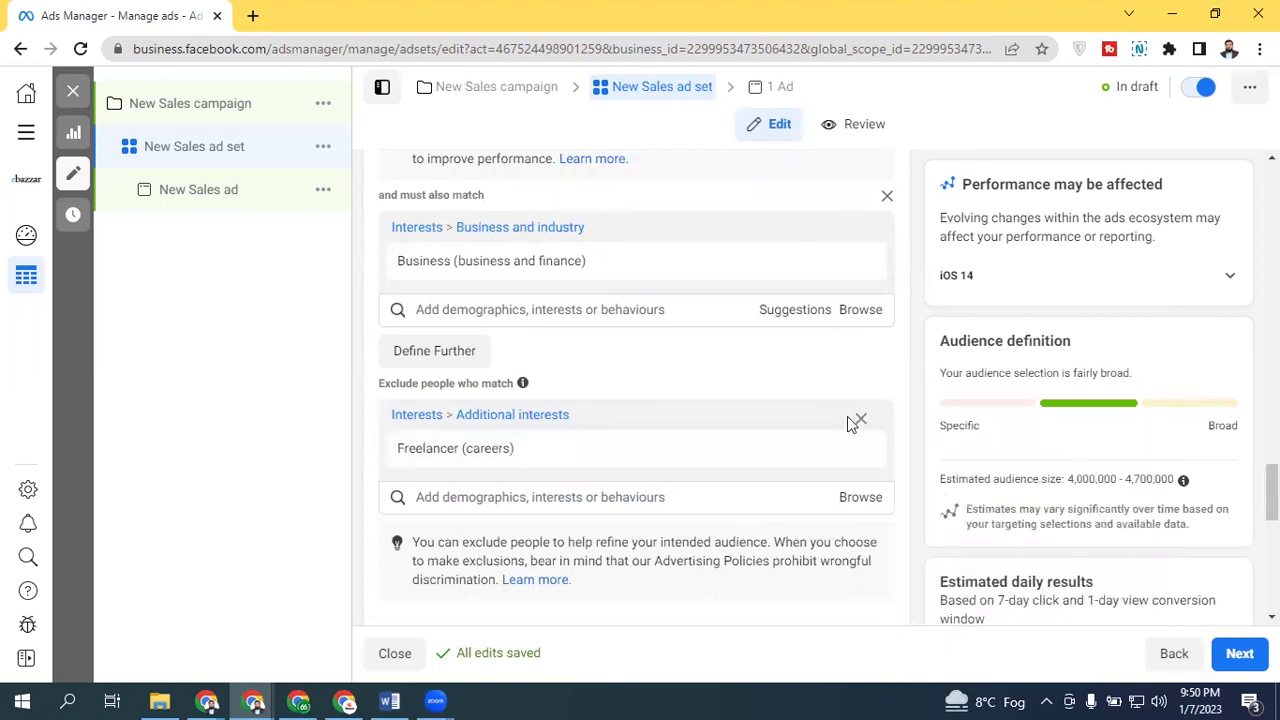
Step: Remove the Freelancer (careers) exclusion and the Business (business and finance) must-also-match condition from the detailed targeting
left_click(861, 422)
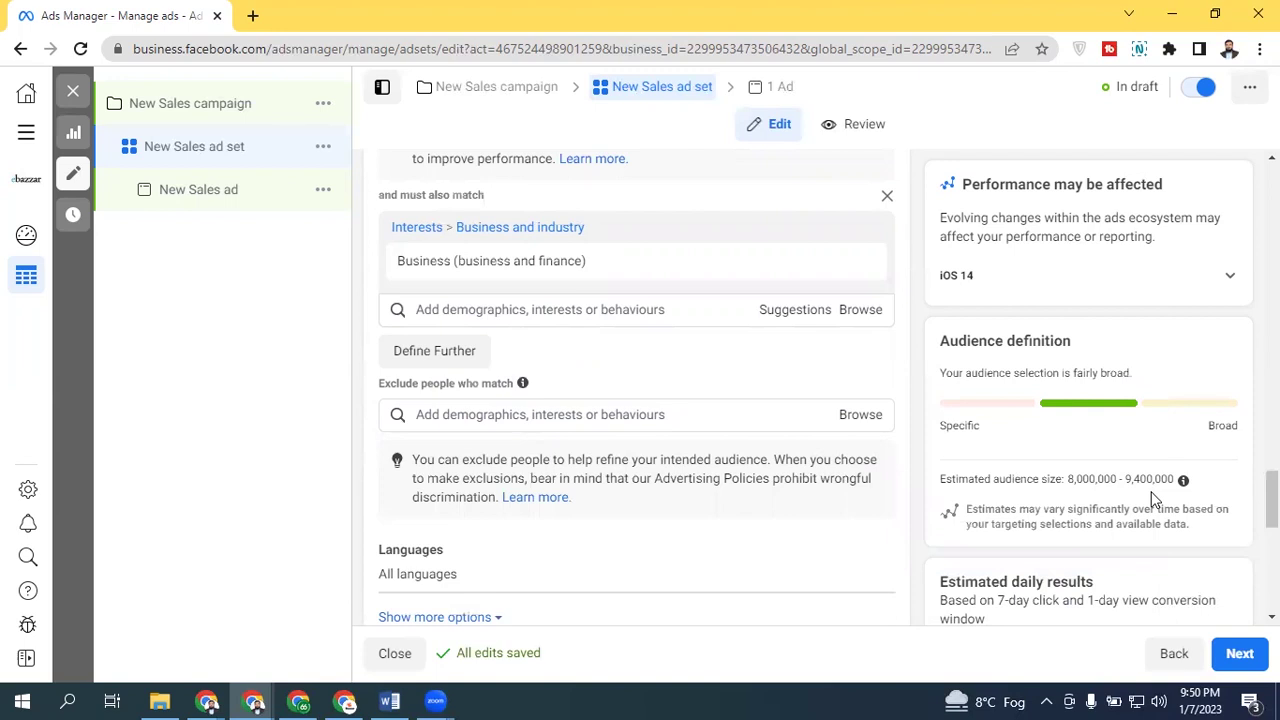
left_click(718, 268)
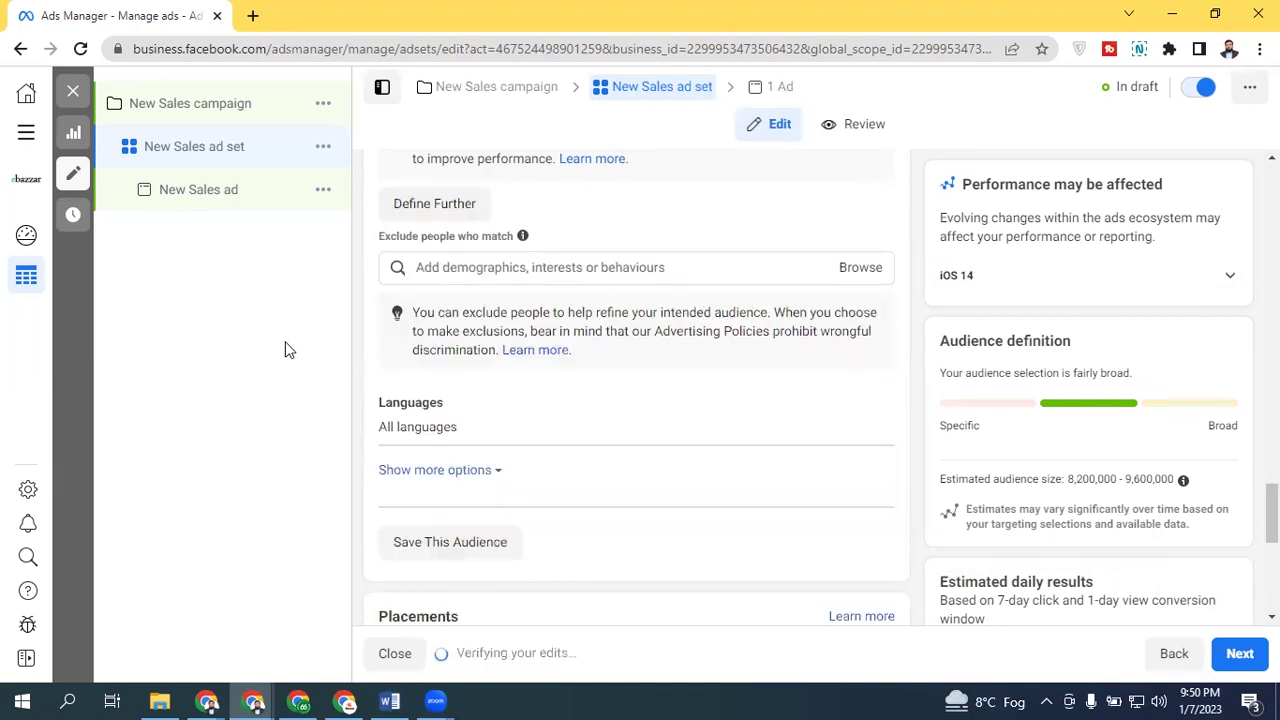
Step: Review the ad set's location, age, gender and detailed targeting settings
scroll(1272, 500, "up", 2)
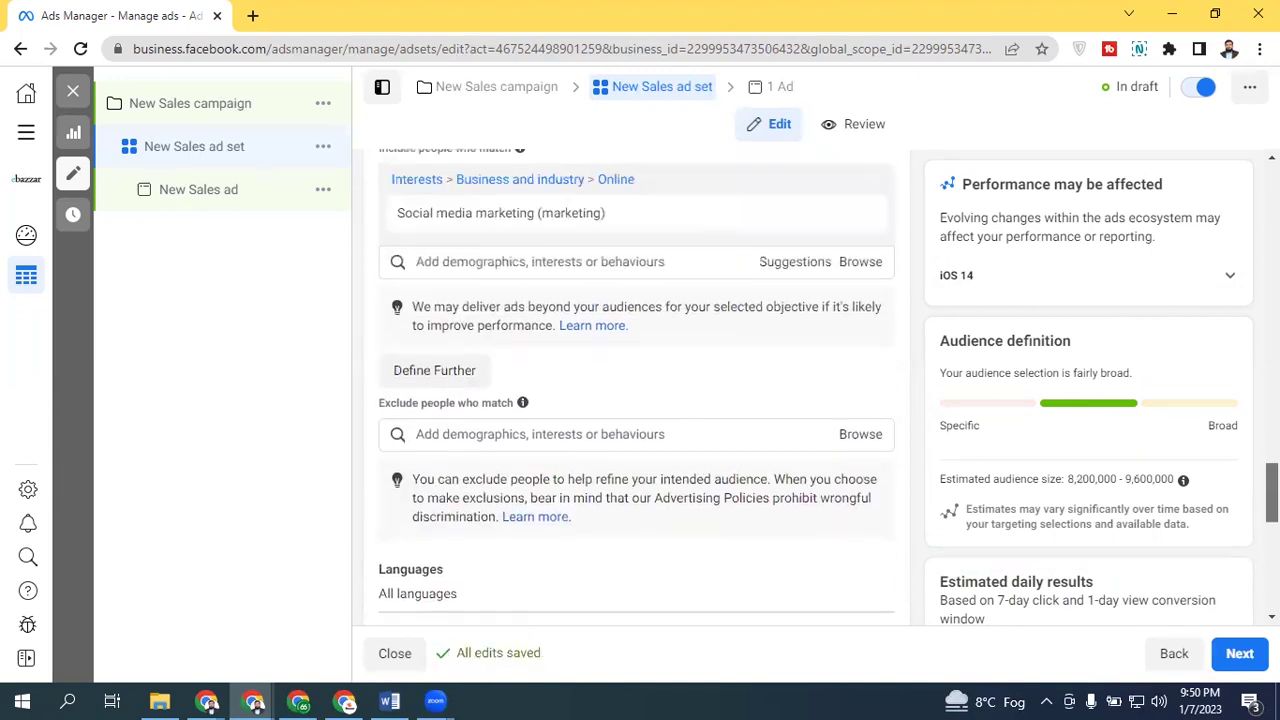
scroll(1272, 480, "up", 2)
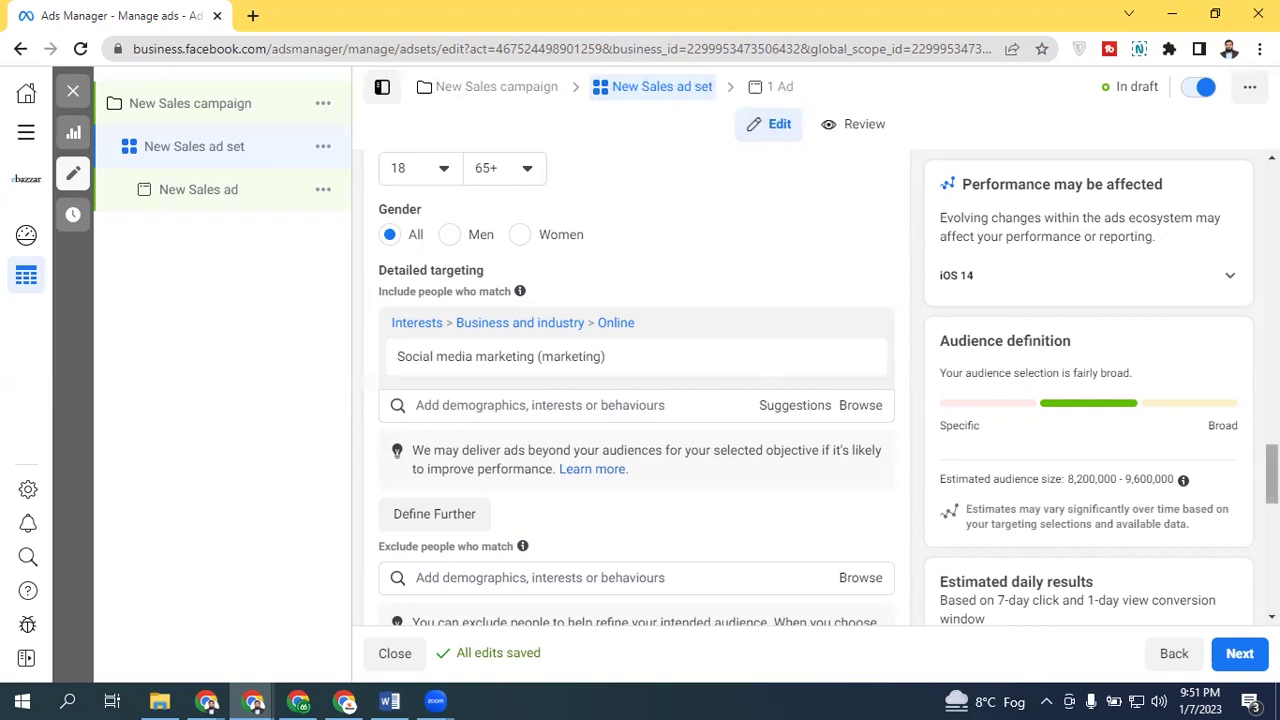
scroll(608, 414, "up", 1)
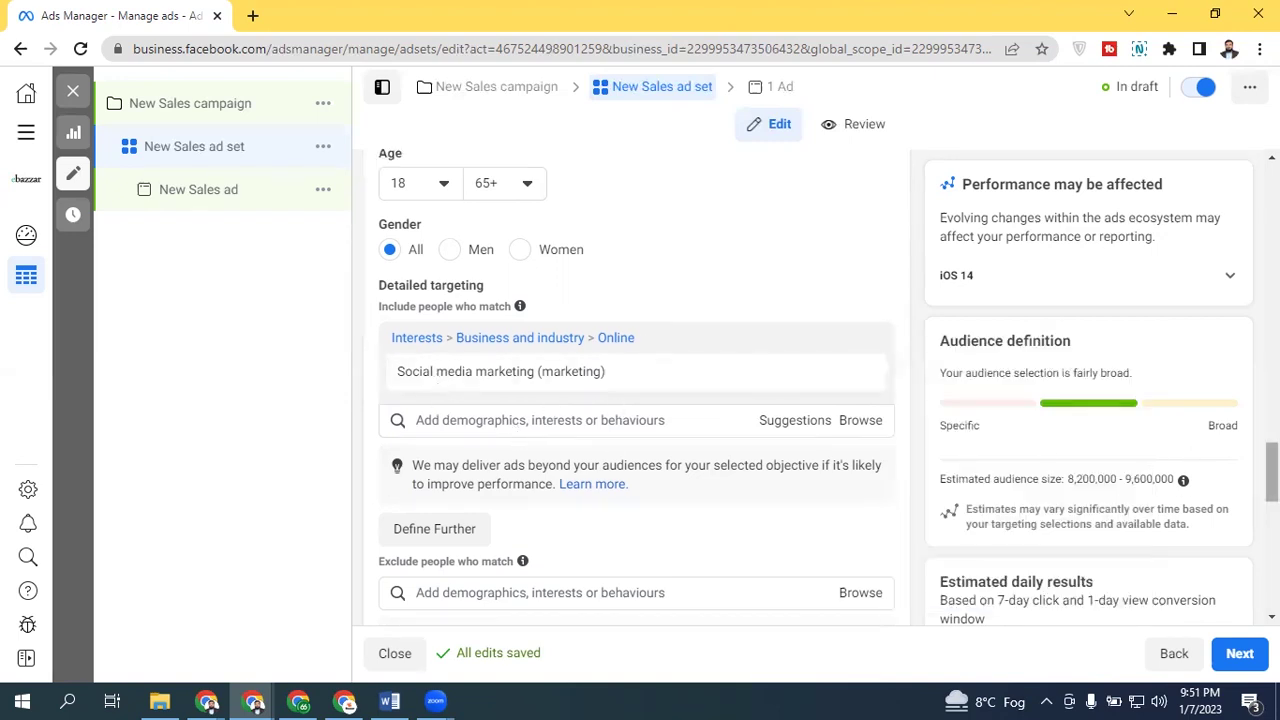
scroll(898, 300, "up", 3)
mouse_move(411, 414)
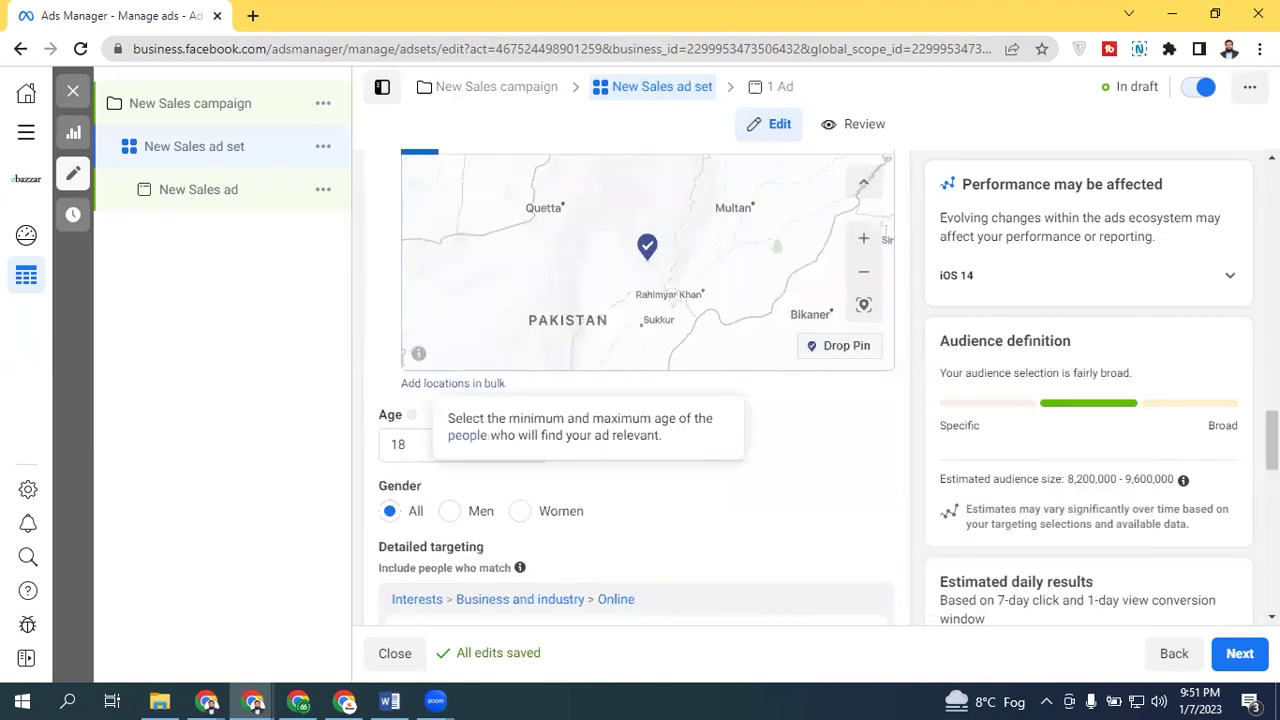
scroll(411, 414, "down", 2)
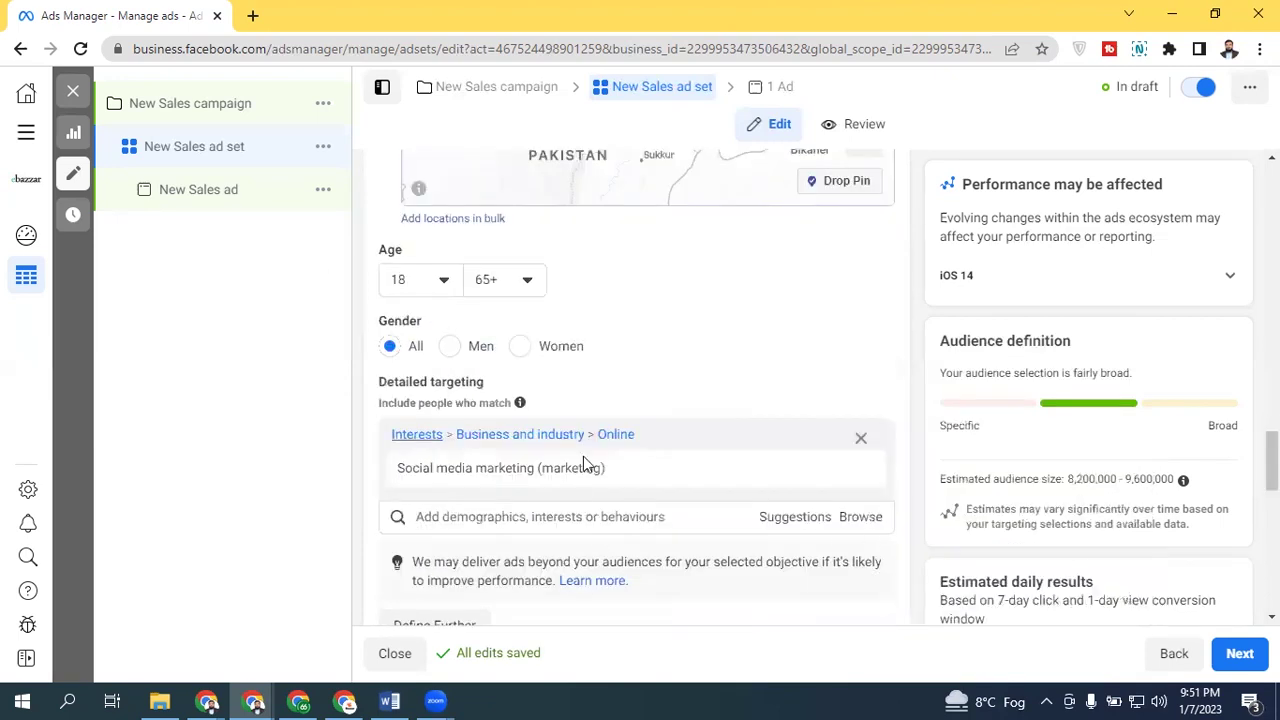
scroll(548, 484, "down", 2)
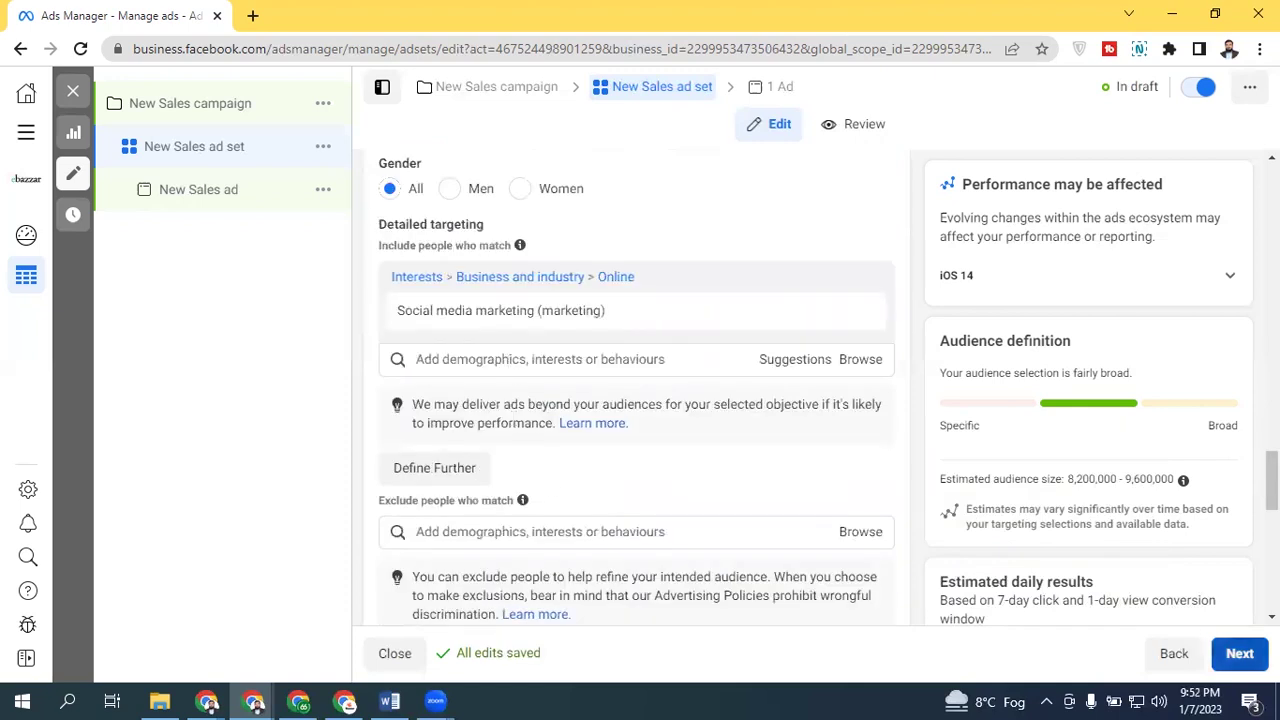
mouse_move(1271, 480)
left_mouse_down()
mouse_move(1271, 290)
mouse_move(1271, 475)
left_mouse_up()
mouse_move(497, 358)
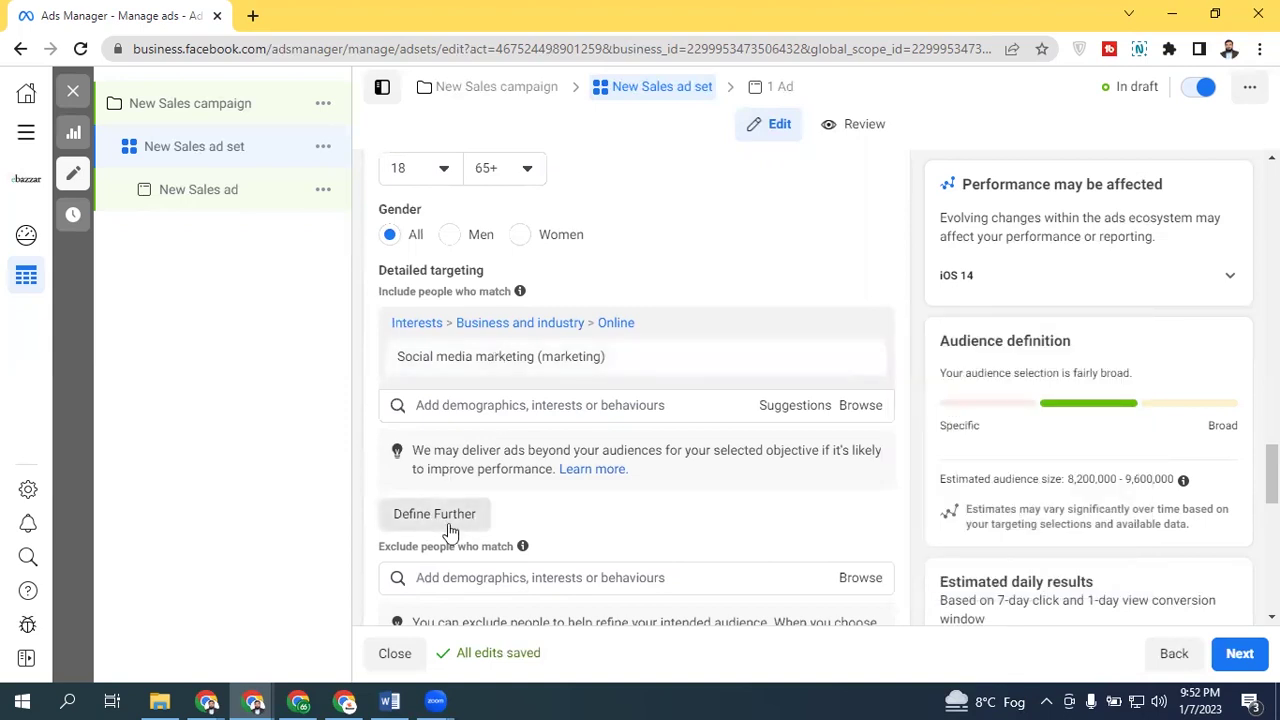
Step: Close the ad set editor without publishing the draft items and go back to the list of campaigns
scroll(560, 509, "up", 10)
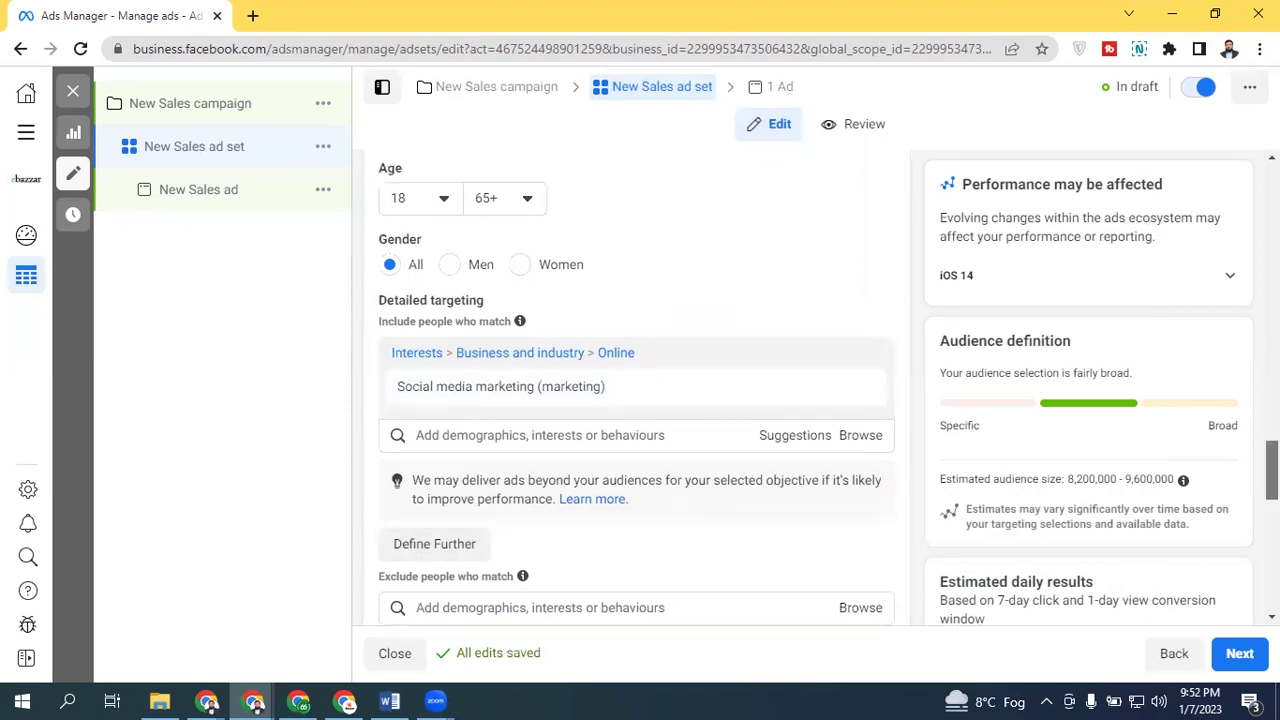
scroll(636, 390, "up", 5)
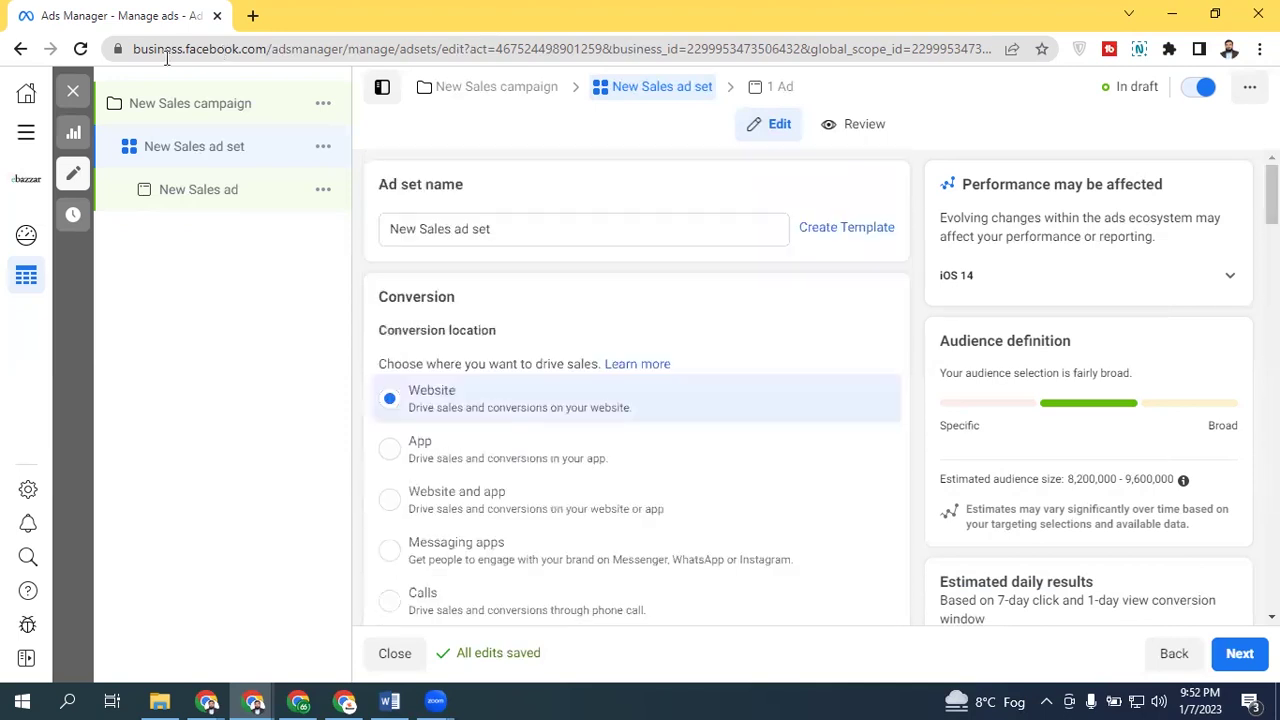
left_click(75, 93)
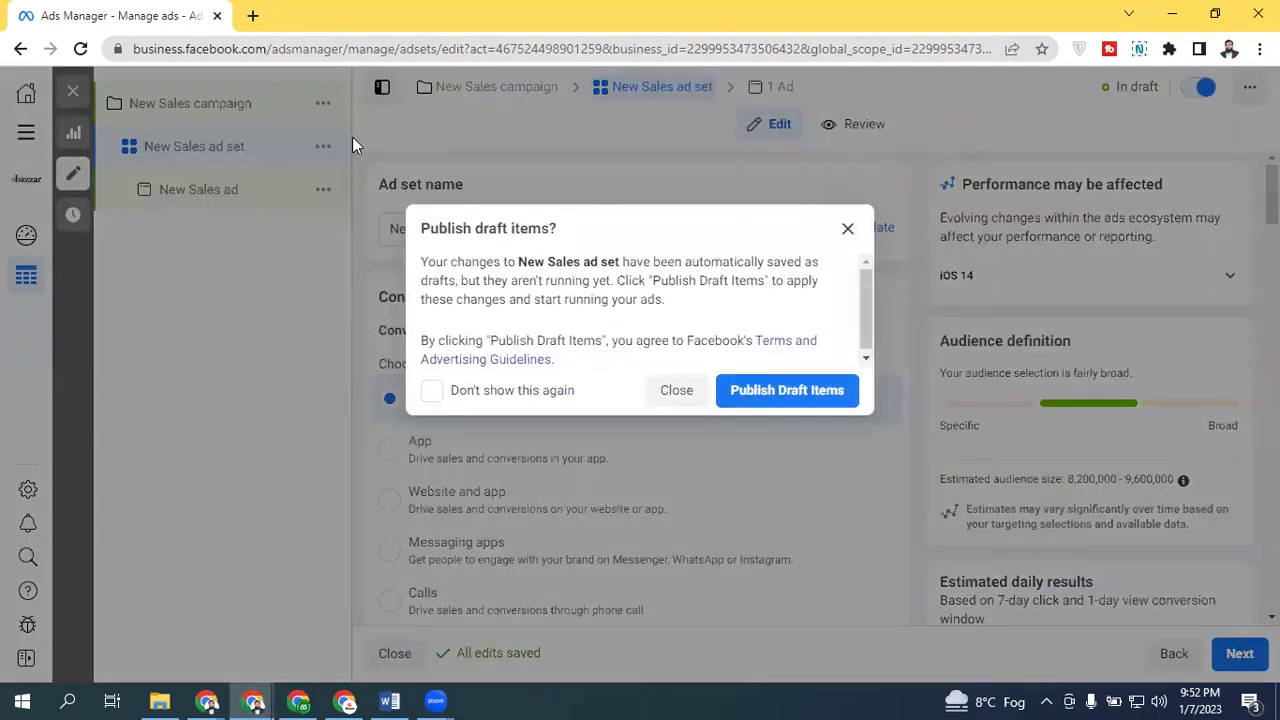
left_click(676, 392)
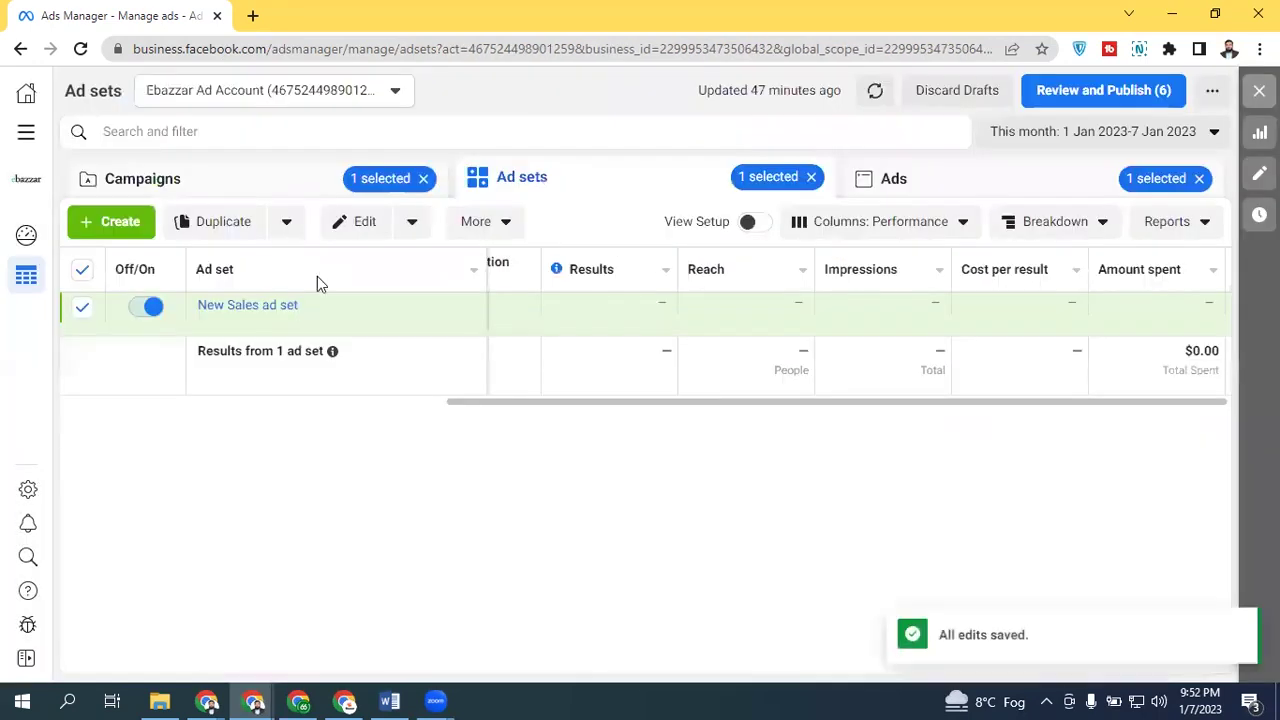
left_click(266, 180)
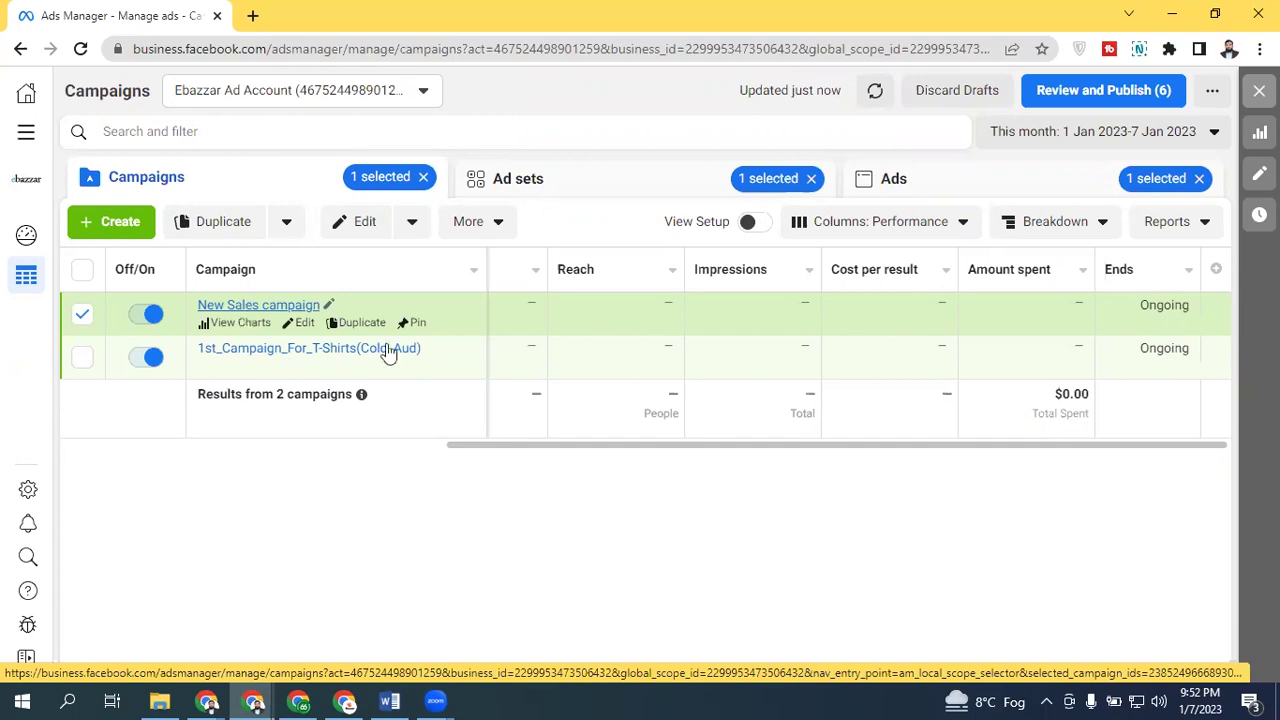
Step: Switch to the target audience template in Word and look through its title, Needs and Demographics sections
left_click(391, 700)
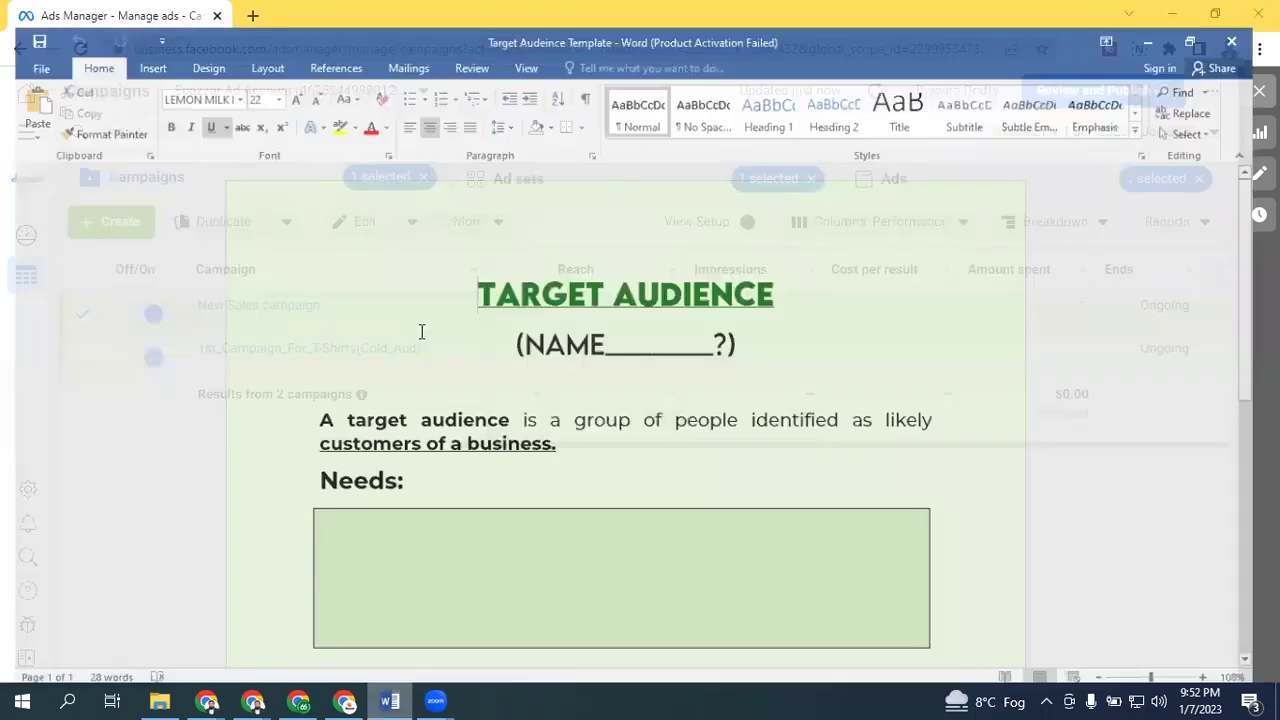
scroll(631, 400, "down", 1)
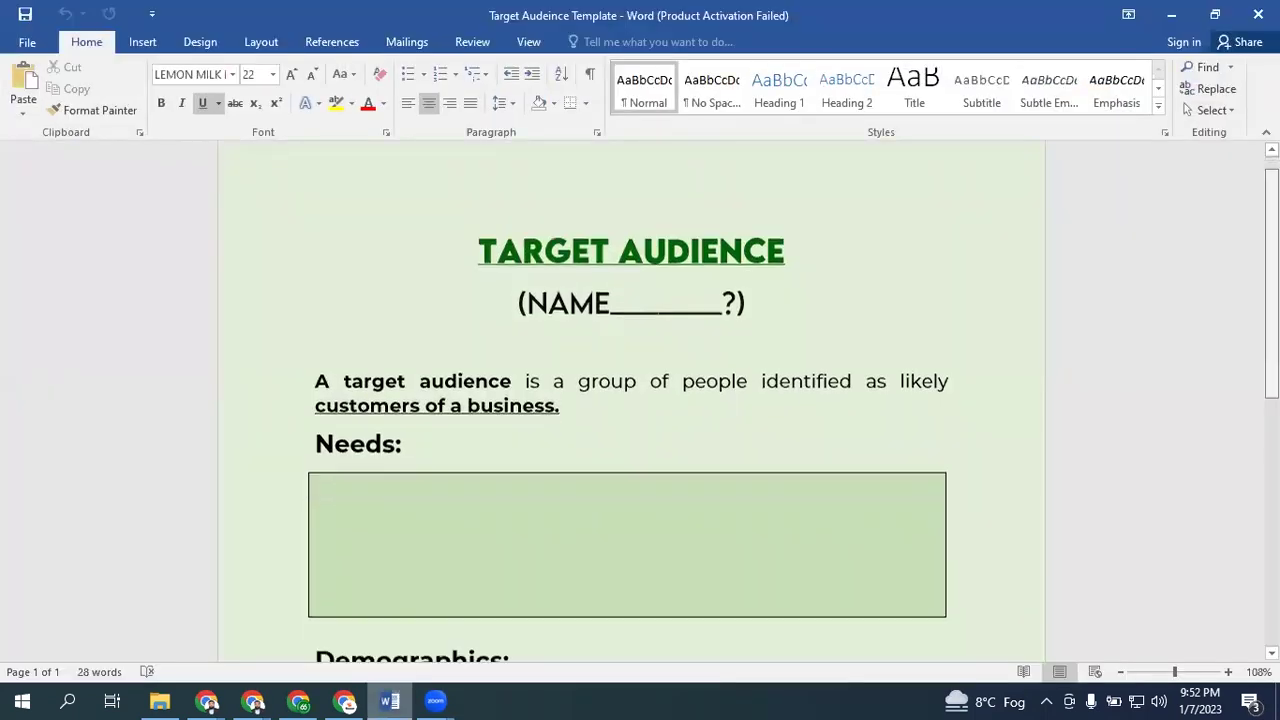
scroll(631, 400, "down", 1)
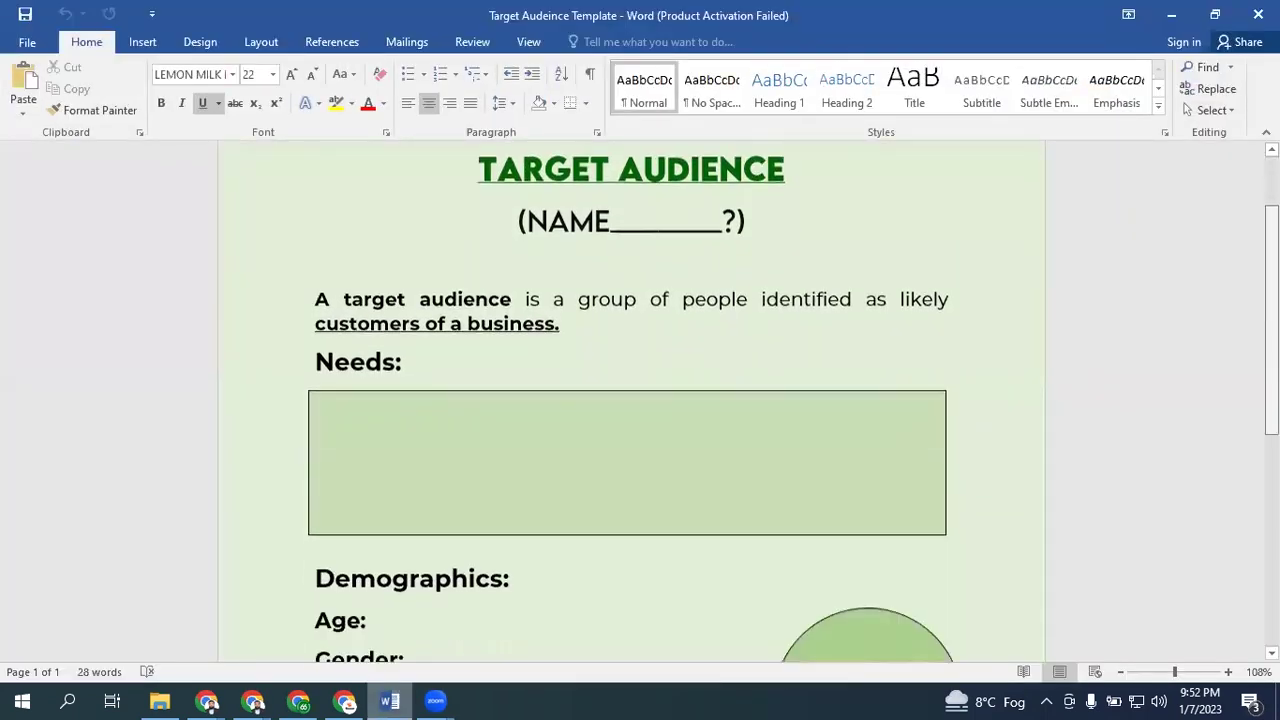
scroll(631, 400, "up", 2)
scroll(631, 400, "down", 7)
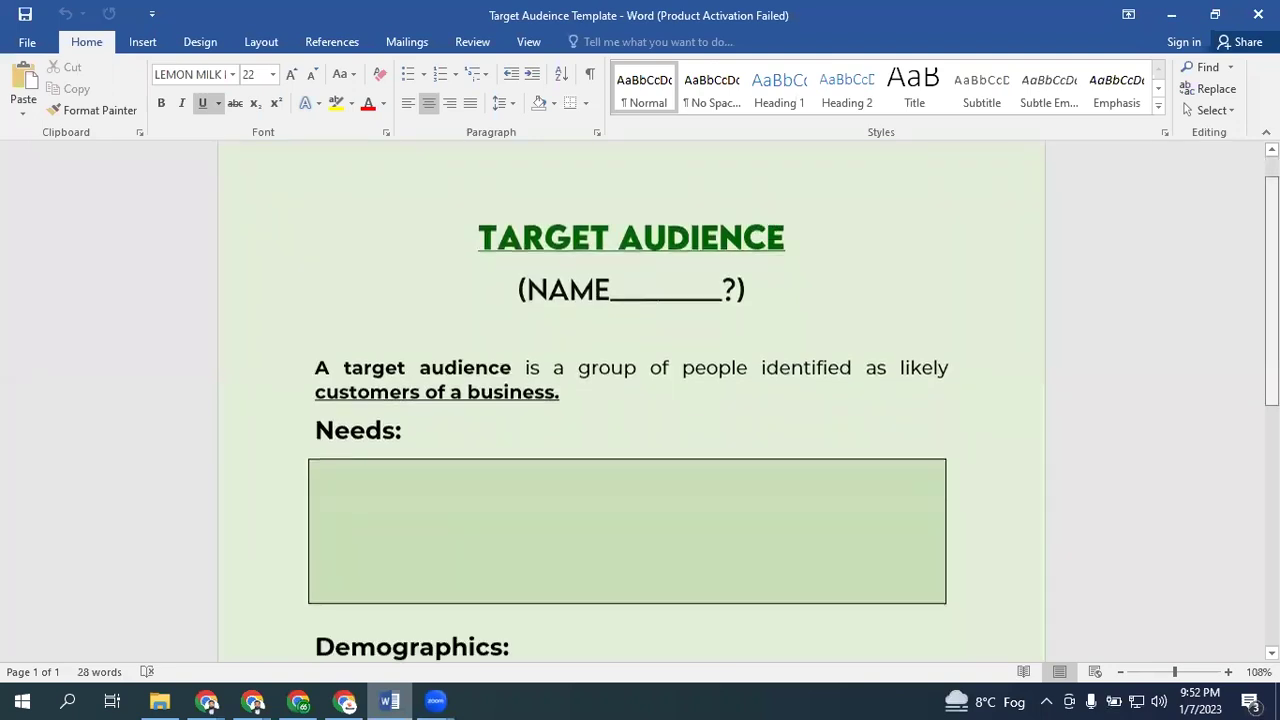
scroll(1240, 437, "down", 2)
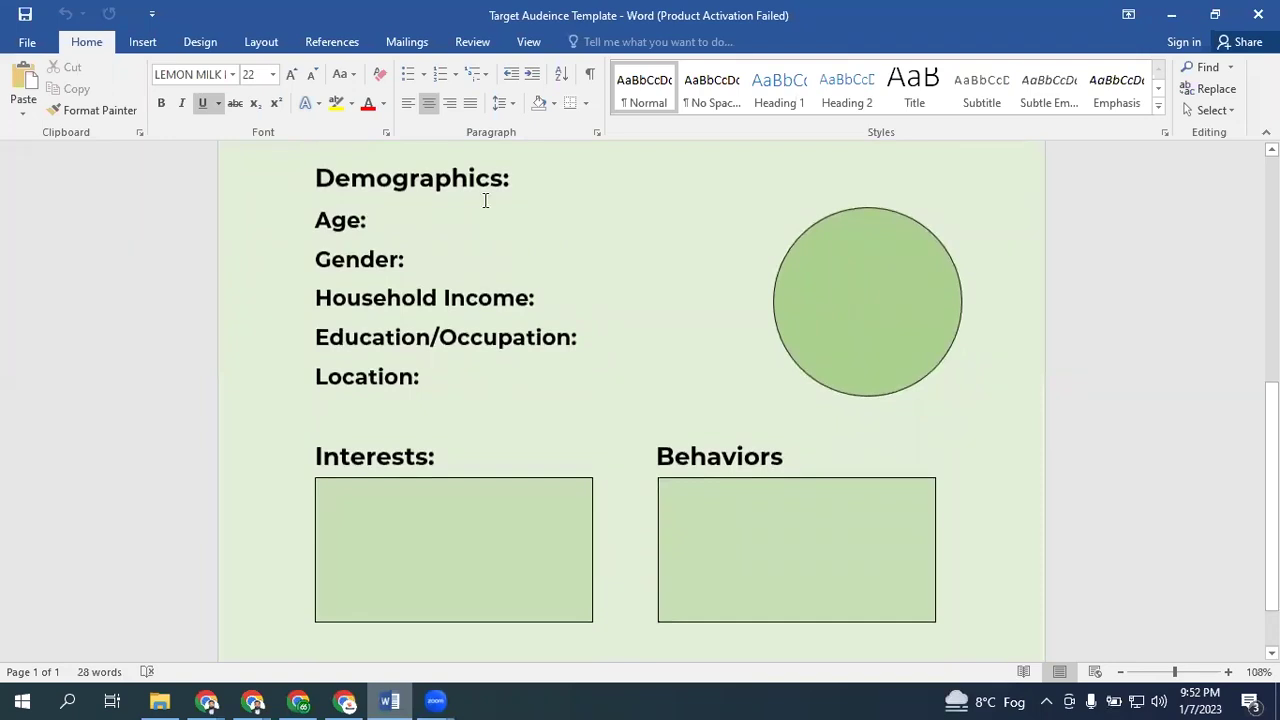
Step: Go through the template's Demographics fields: age, gender, household income, education/occupation and location
left_click(567, 185)
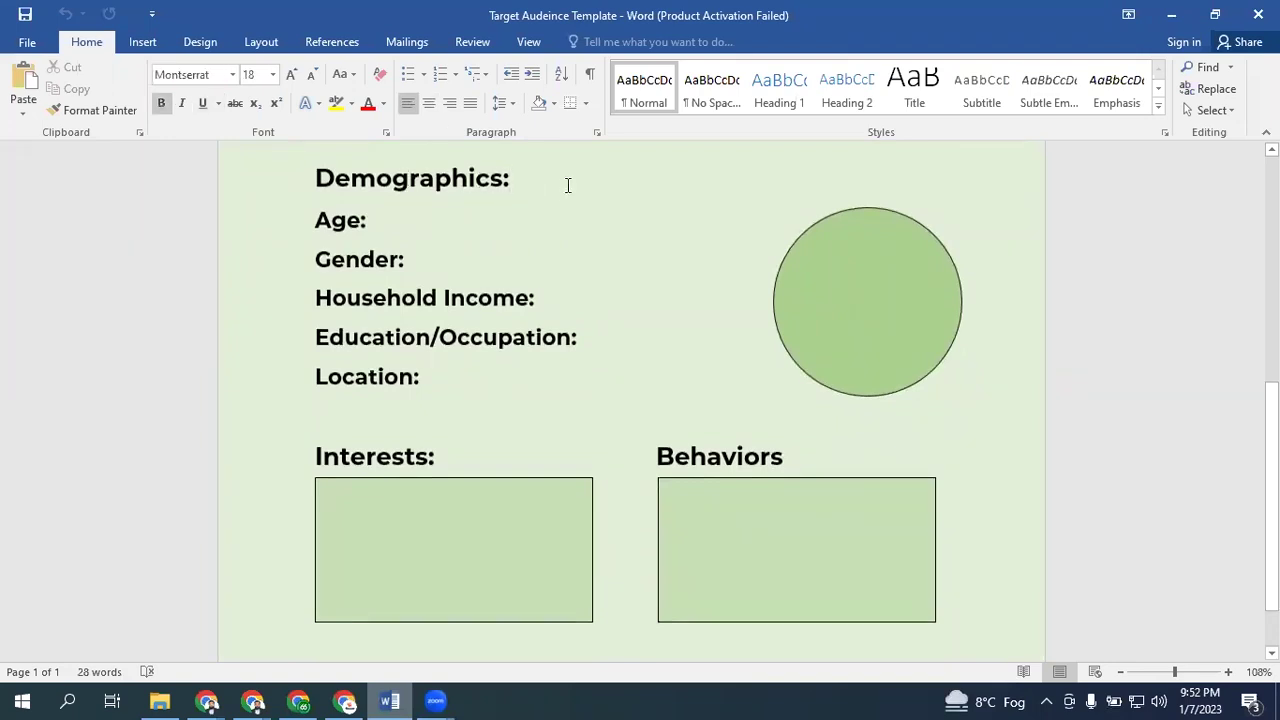
left_click(422, 221)
left_click(427, 254)
left_click(563, 300)
left_click(626, 334)
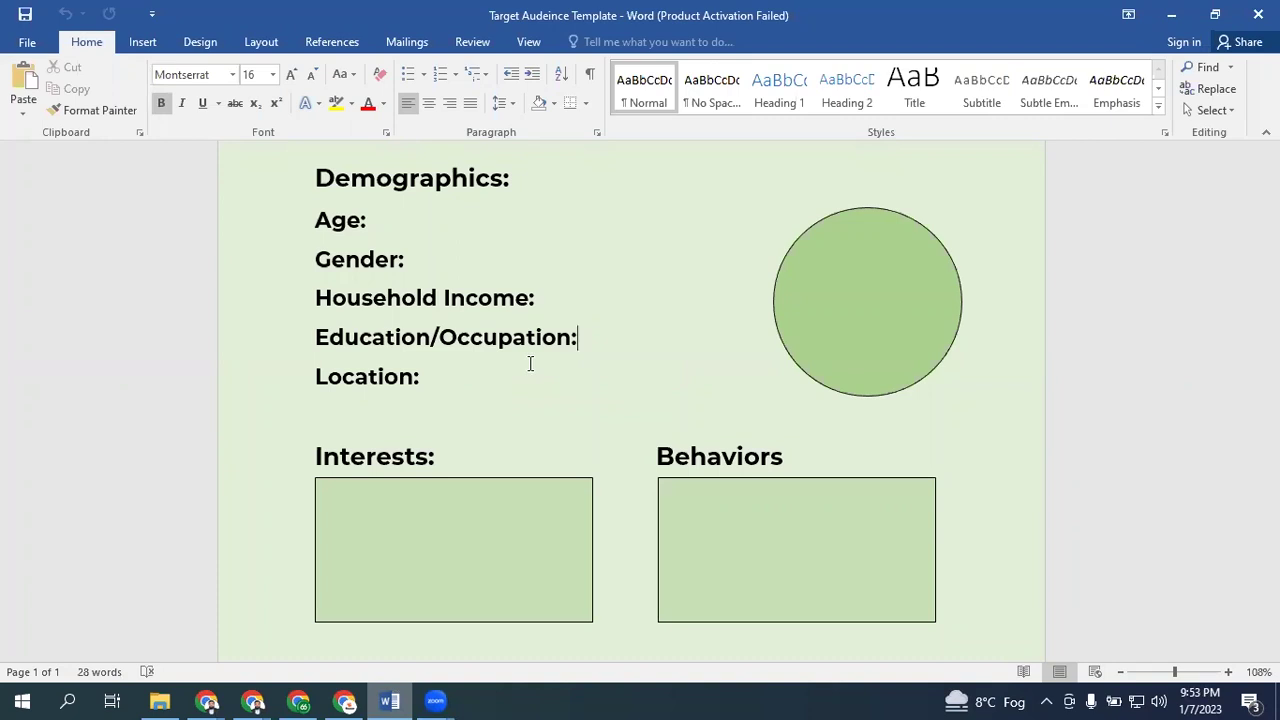
left_click(484, 355)
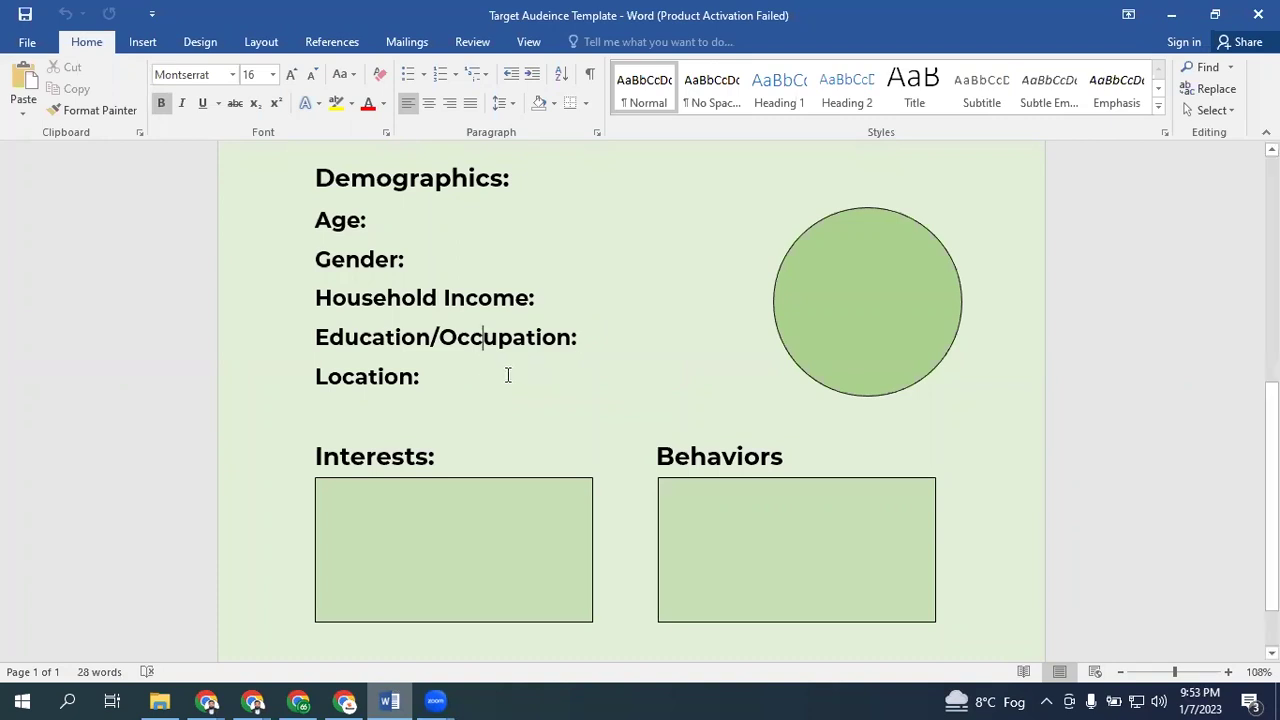
left_click(471, 380)
scroll(489, 480, "down", 2)
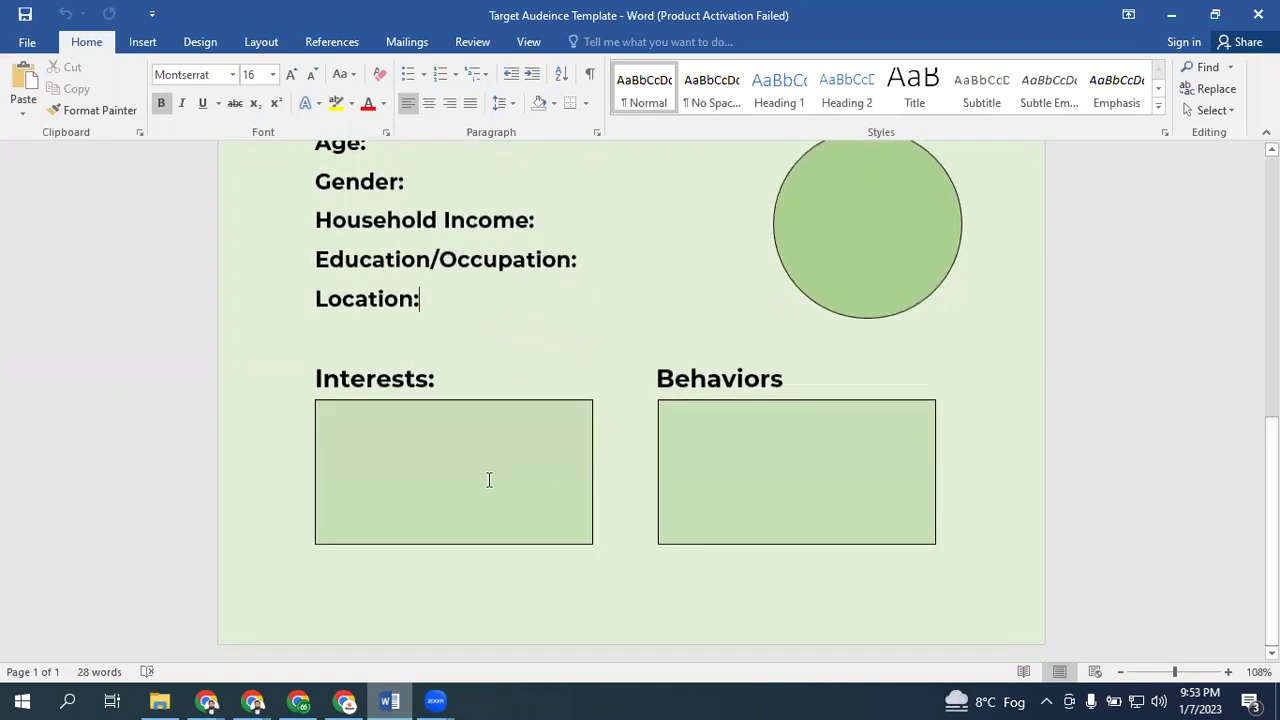
Step: Examine the template's Interests and Behaviors boxes, then return to the start of the document
left_click(387, 443)
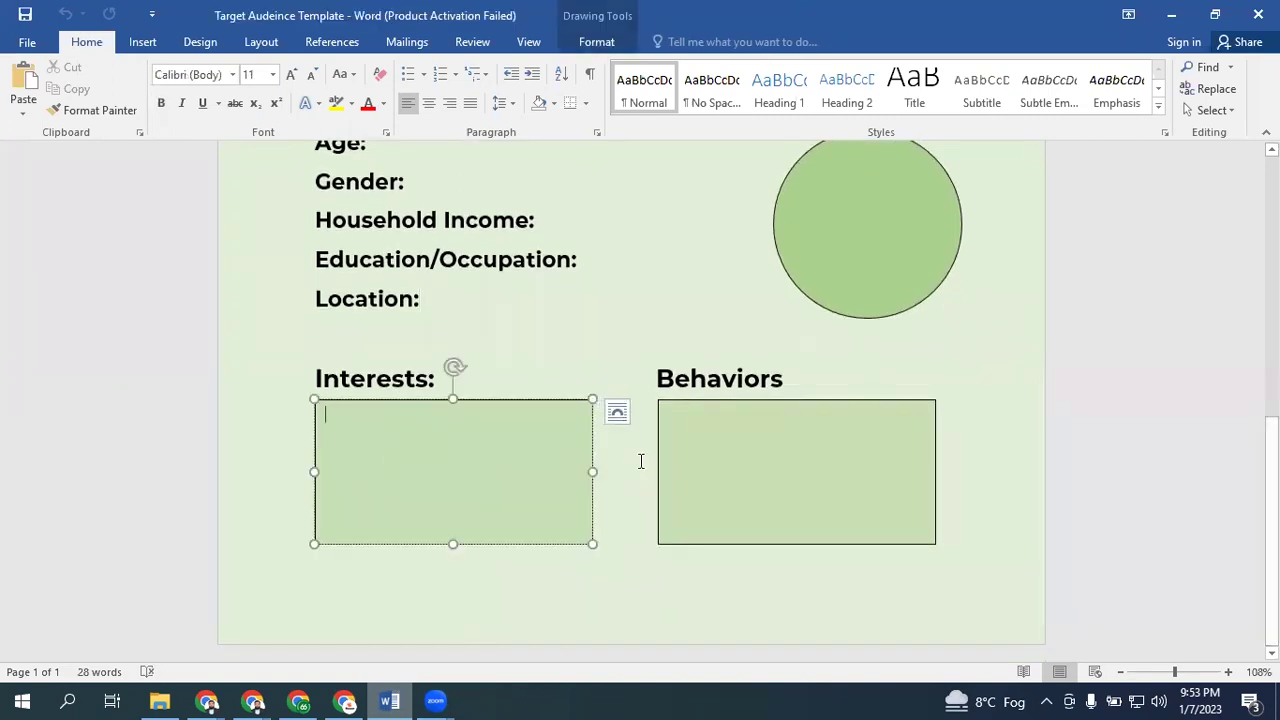
left_click(737, 444)
left_click(431, 442)
scroll(765, 385, "up", 8)
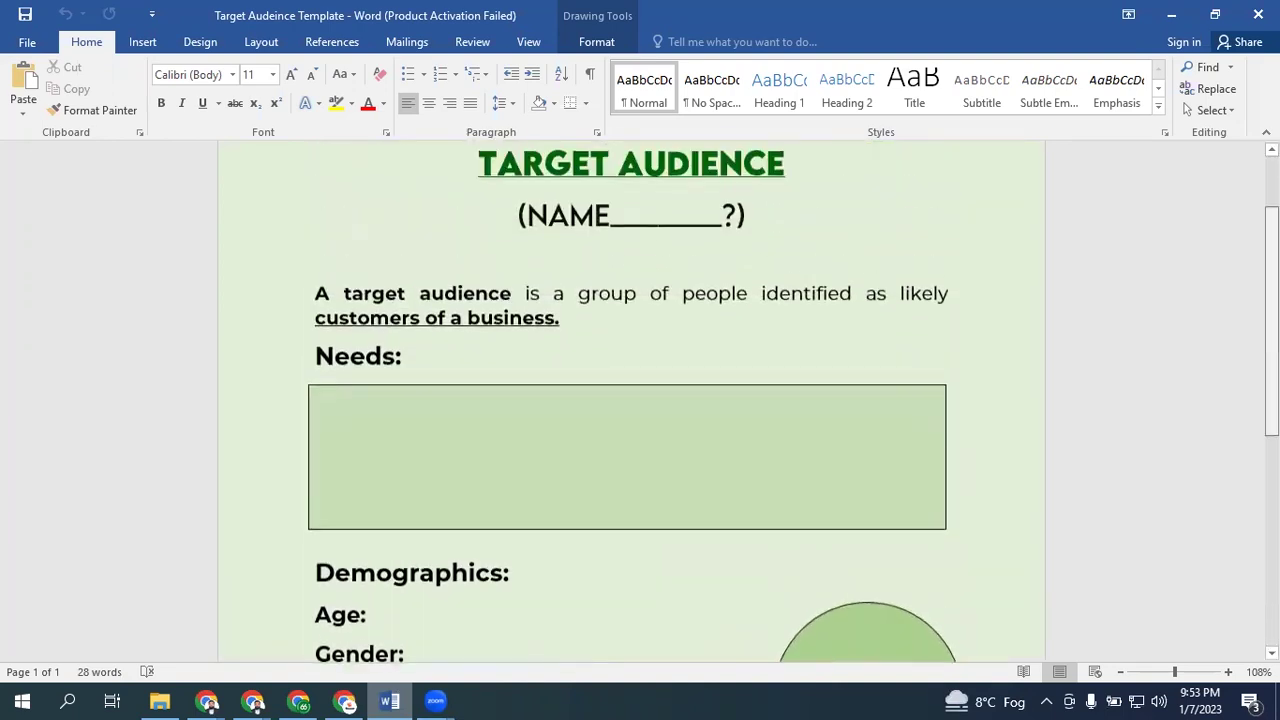
Step: Review the Target Audience template from the needs and demographics sections down to interests and behaviors
scroll(765, 385, "up", 2)
scroll(1208, 400, "down", 4)
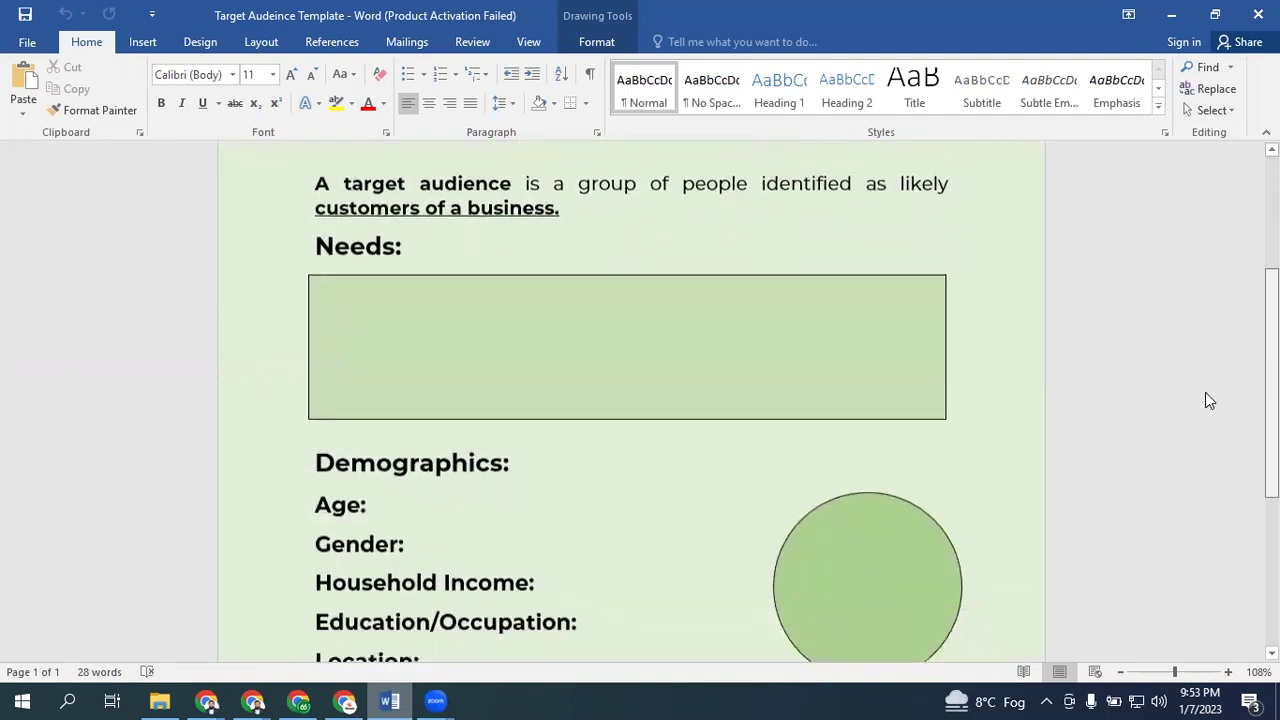
scroll(1207, 400, "down", 6)
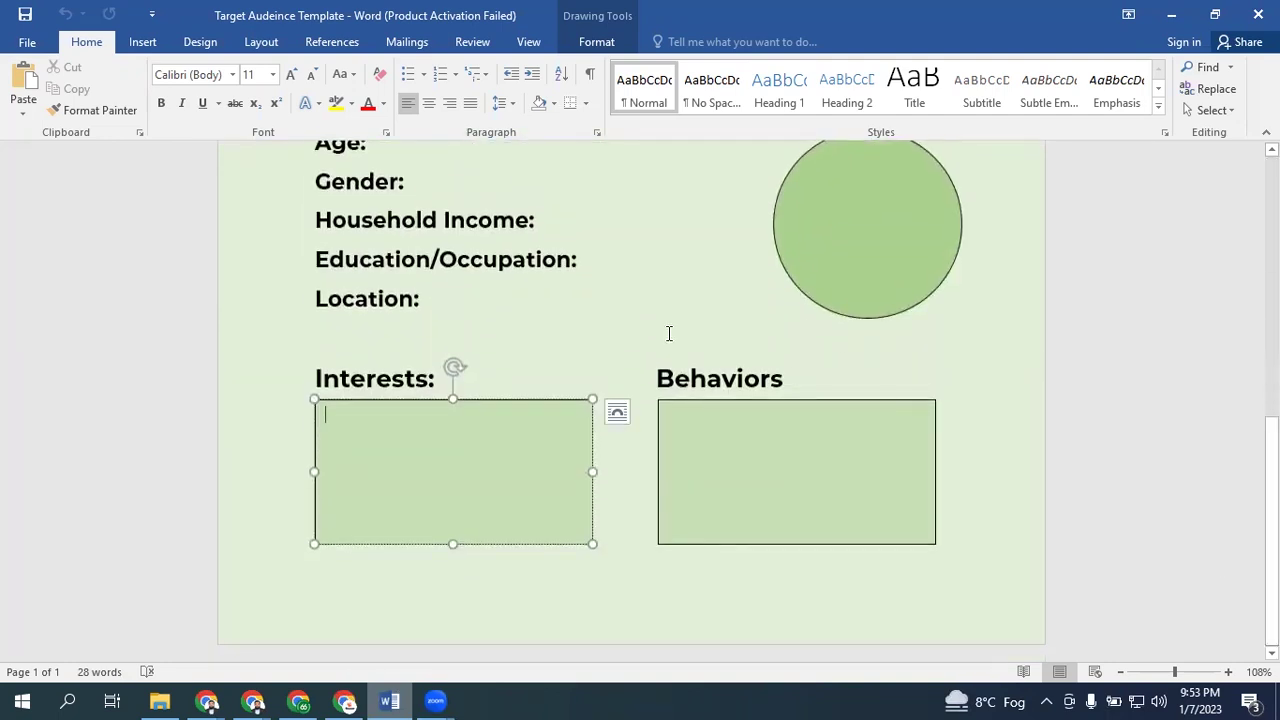
left_click(491, 289)
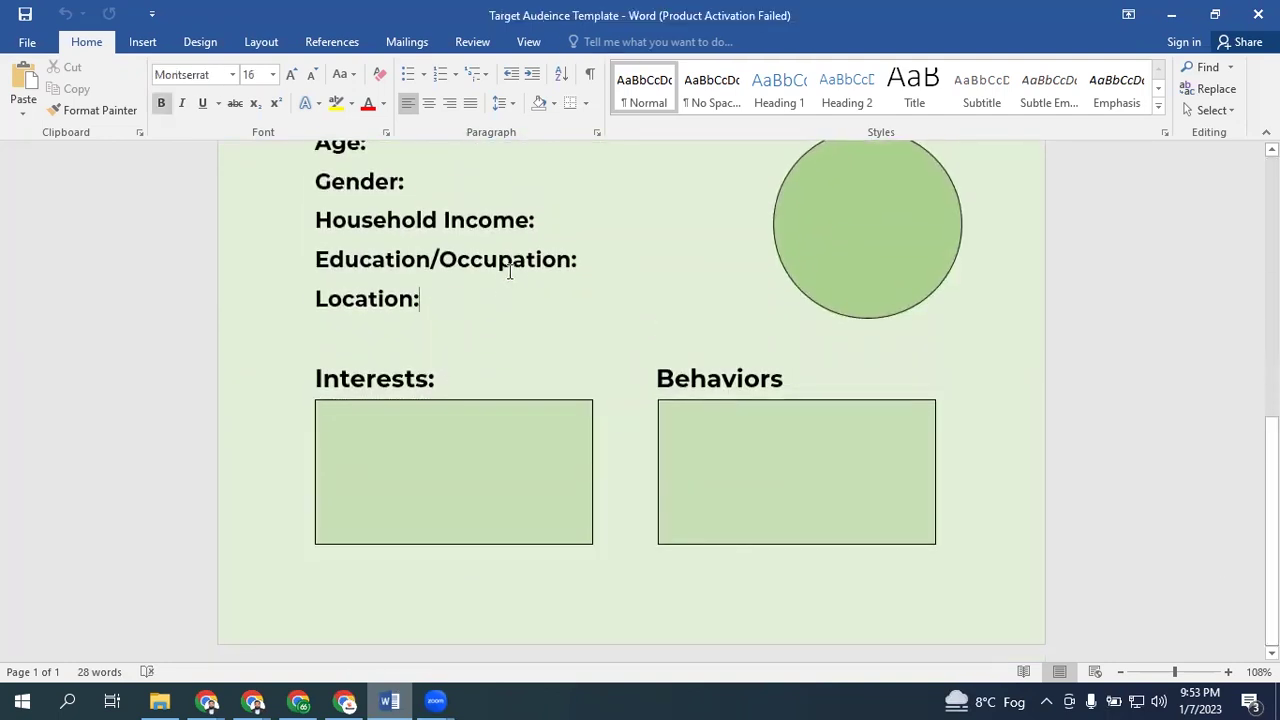
Step: Switch to Ads Manager, view the New Sales campaign's settings, and close them without publishing the draft items
left_click(253, 700)
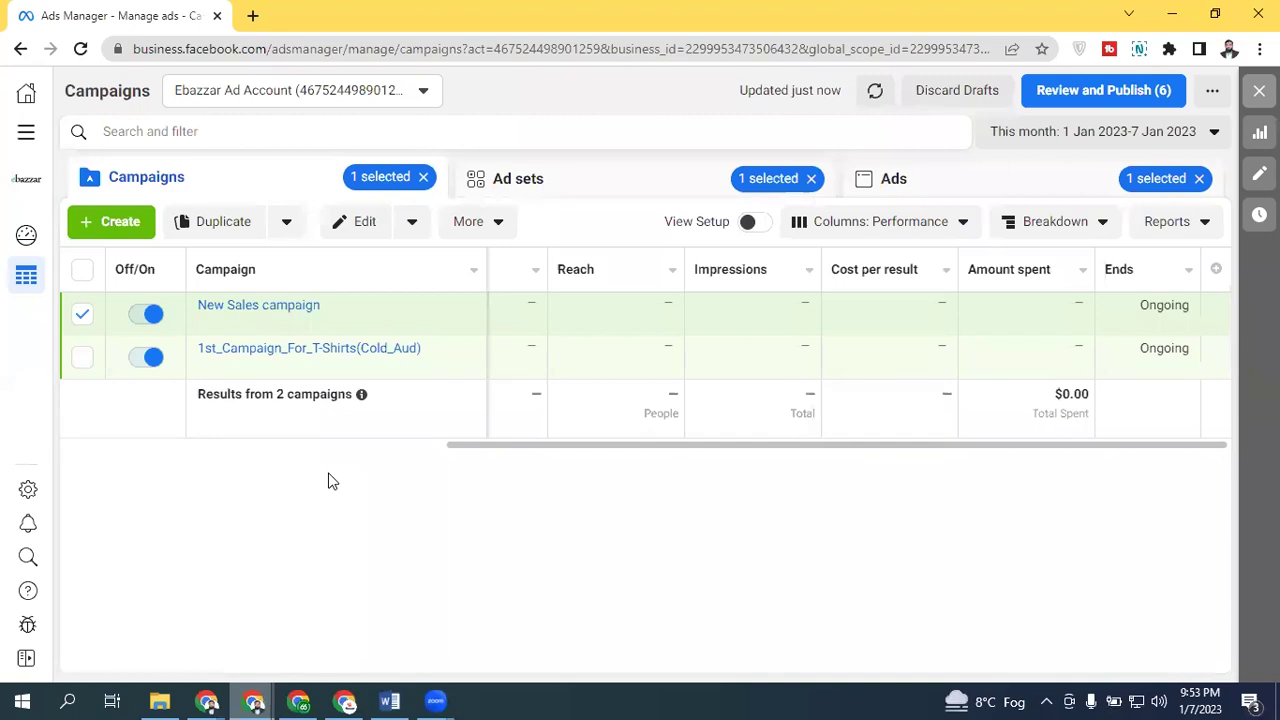
left_click(302, 323)
left_click(302, 323)
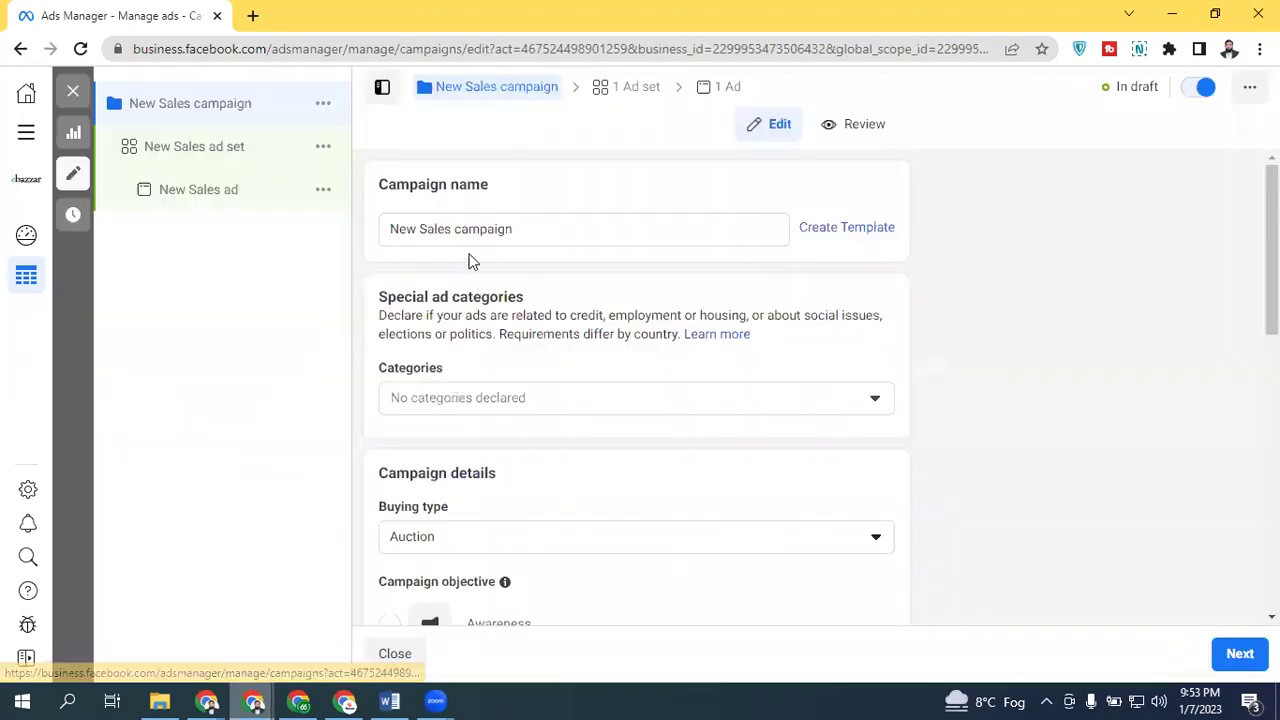
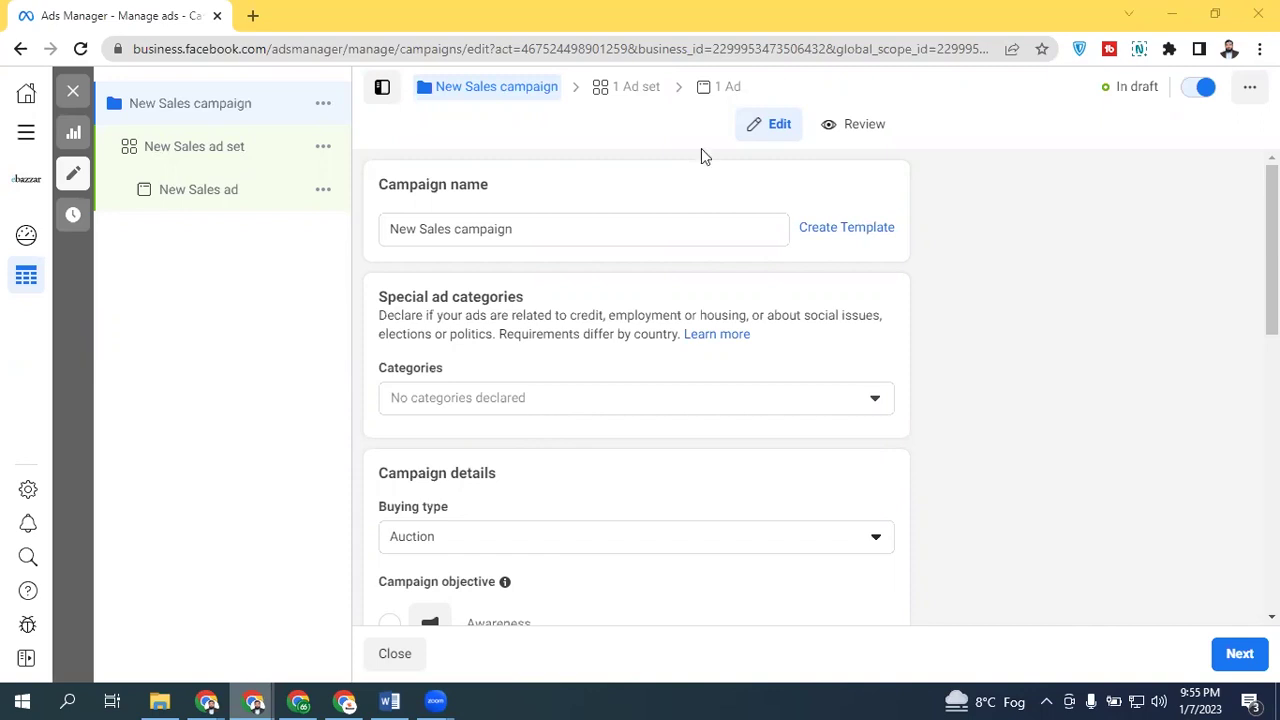
left_click(72, 93)
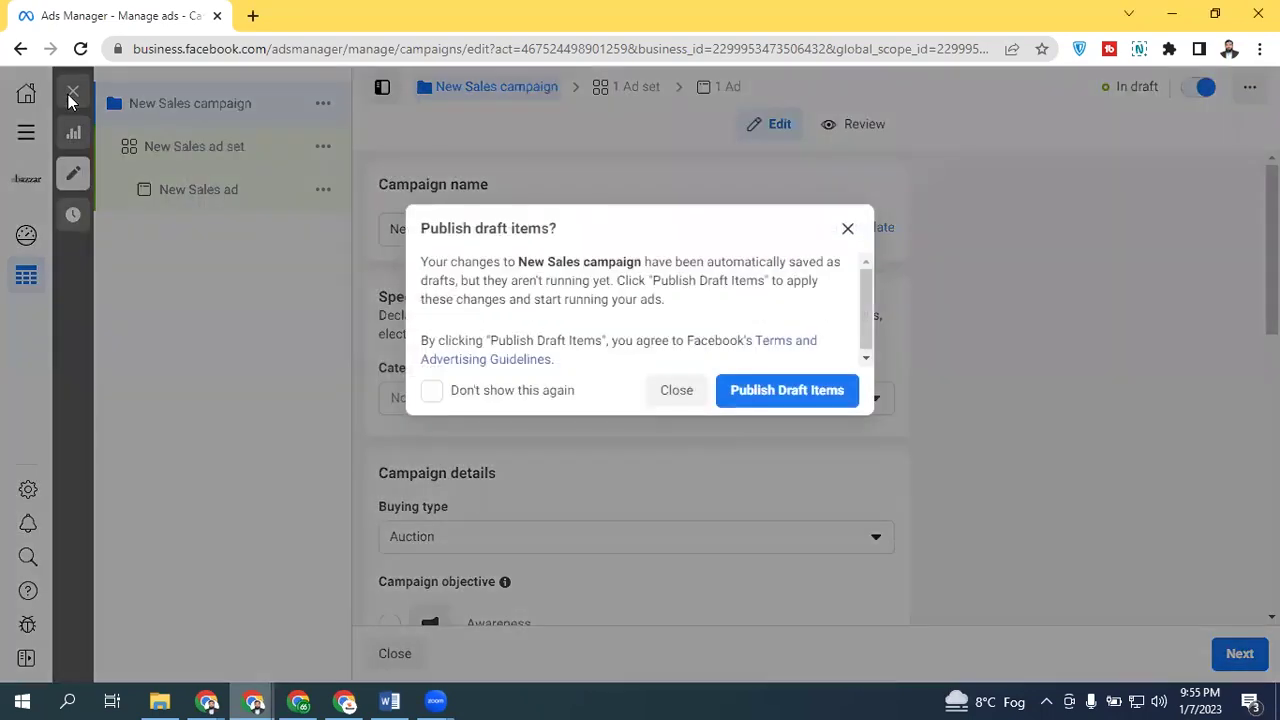
left_click(680, 395)
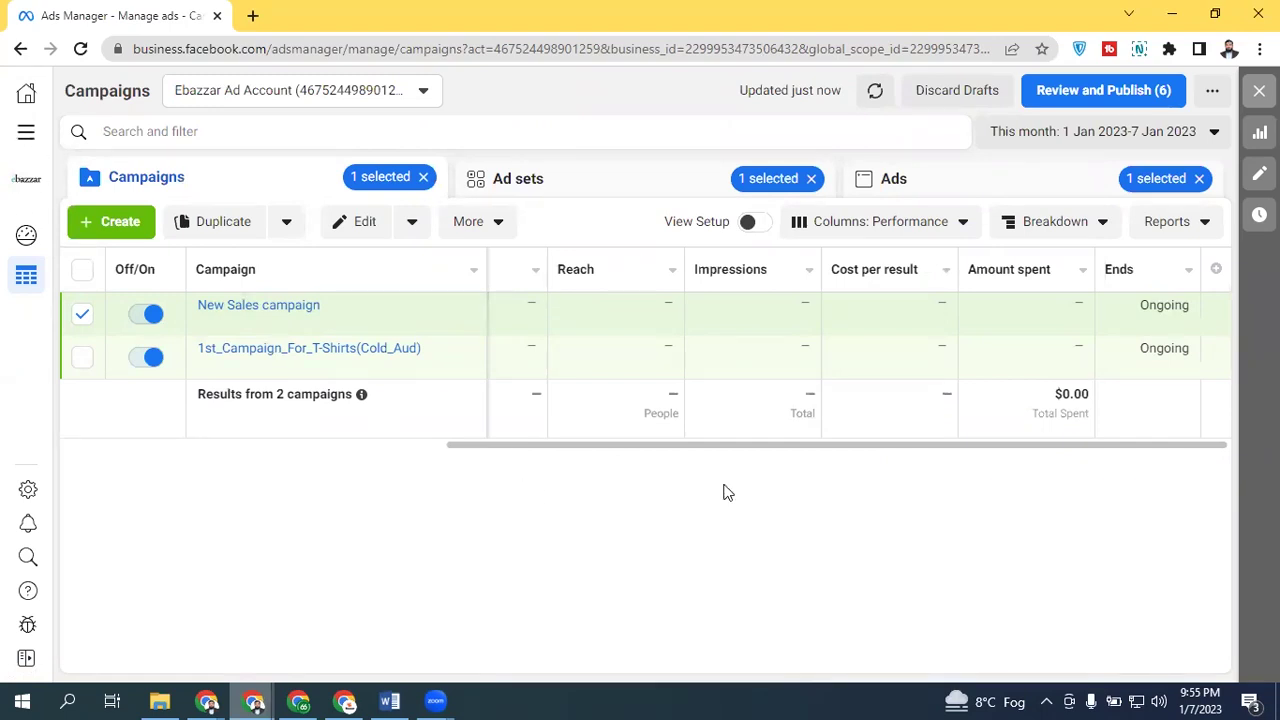
Step: Open the Audiences page from the Advertise section of all tools
left_click_drag(689, 447, 457, 450)
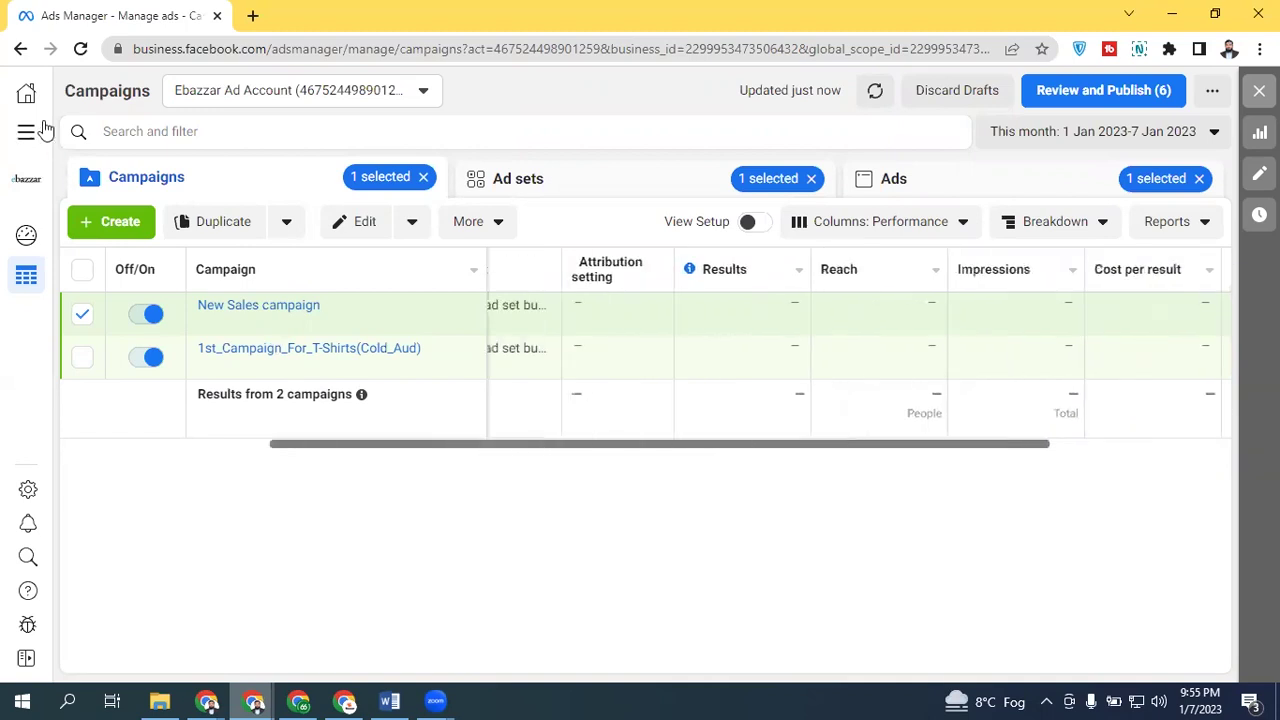
left_click(28, 136)
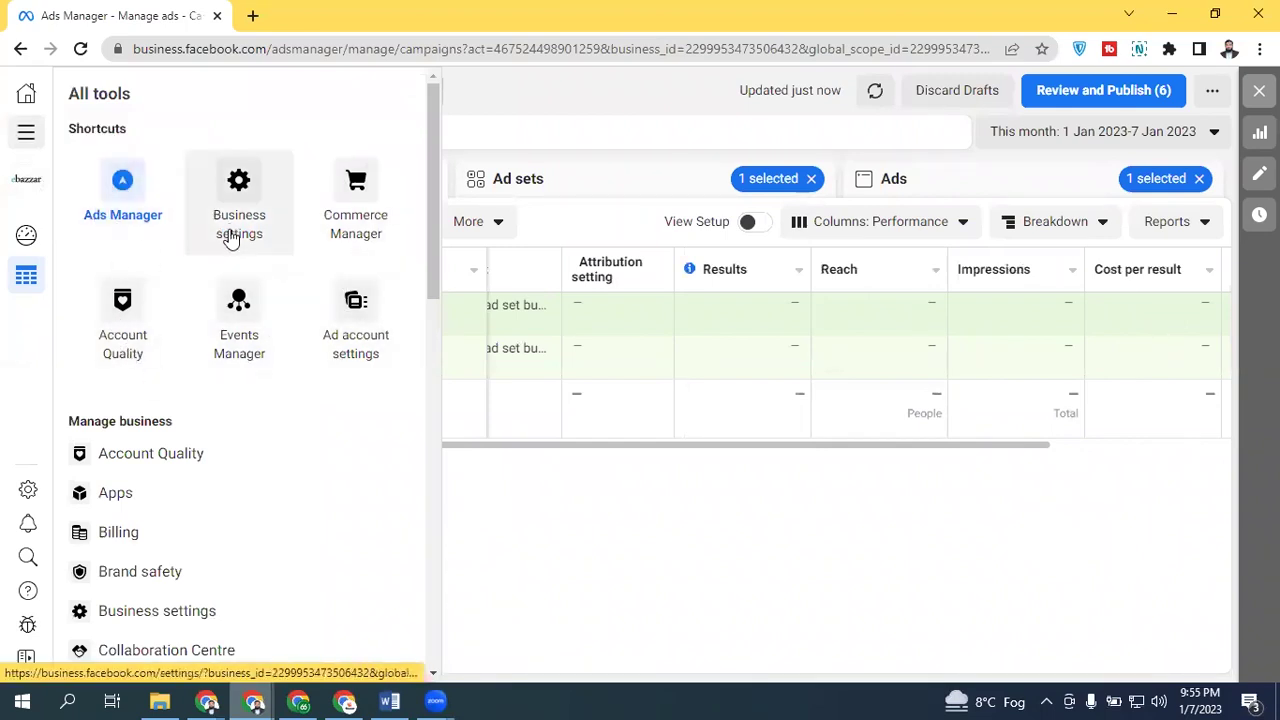
left_click_drag(431, 137, 417, 431)
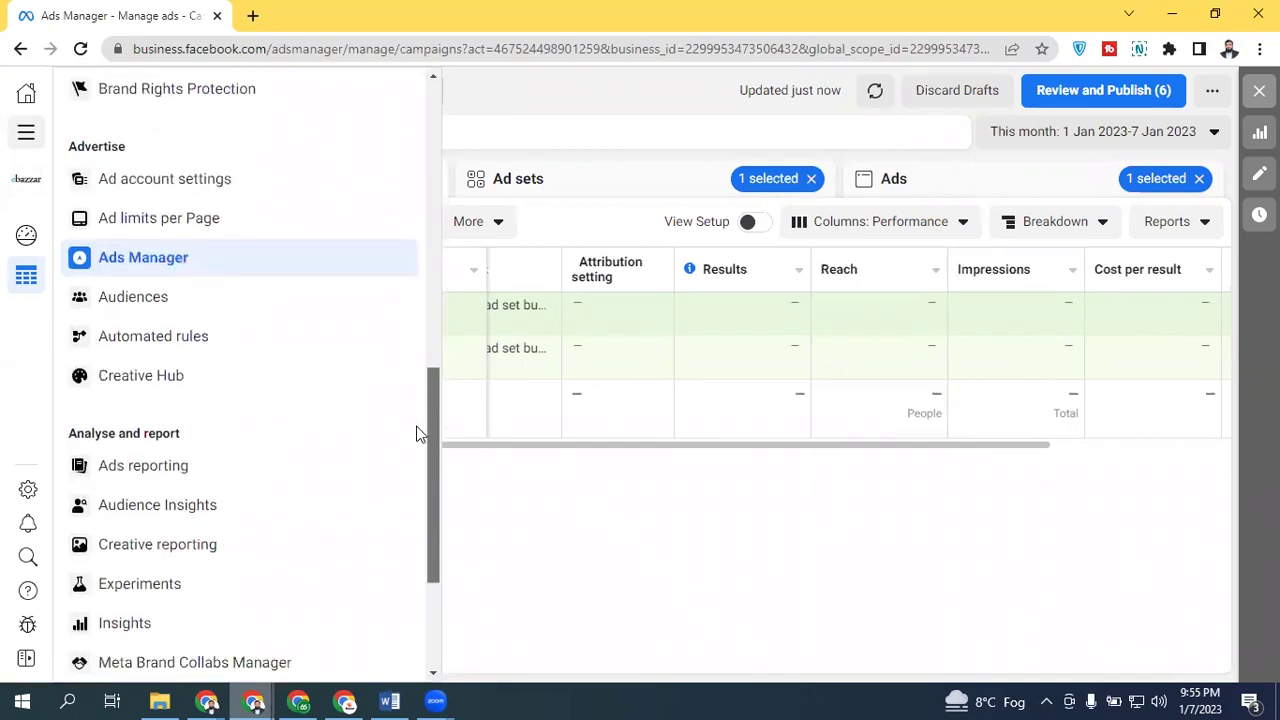
left_click(166, 285)
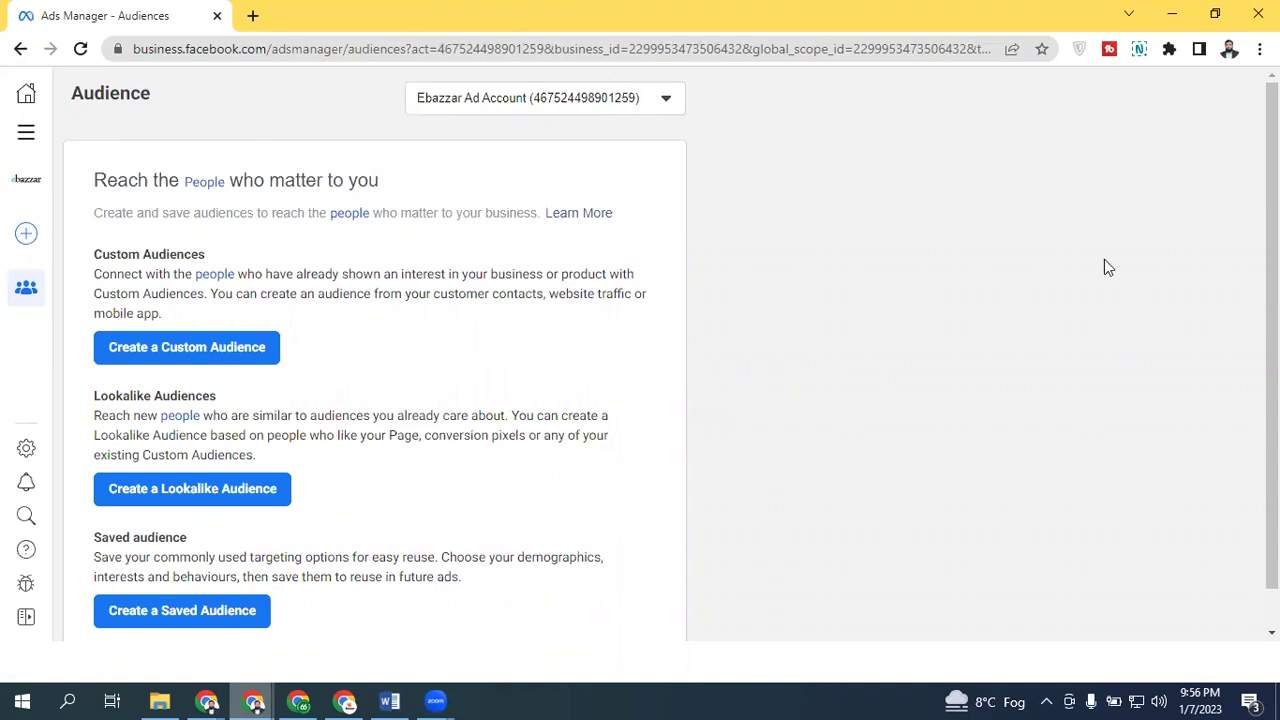
Step: Start creating a custom audience with Website as its source
scroll(471, 360, "down", 1)
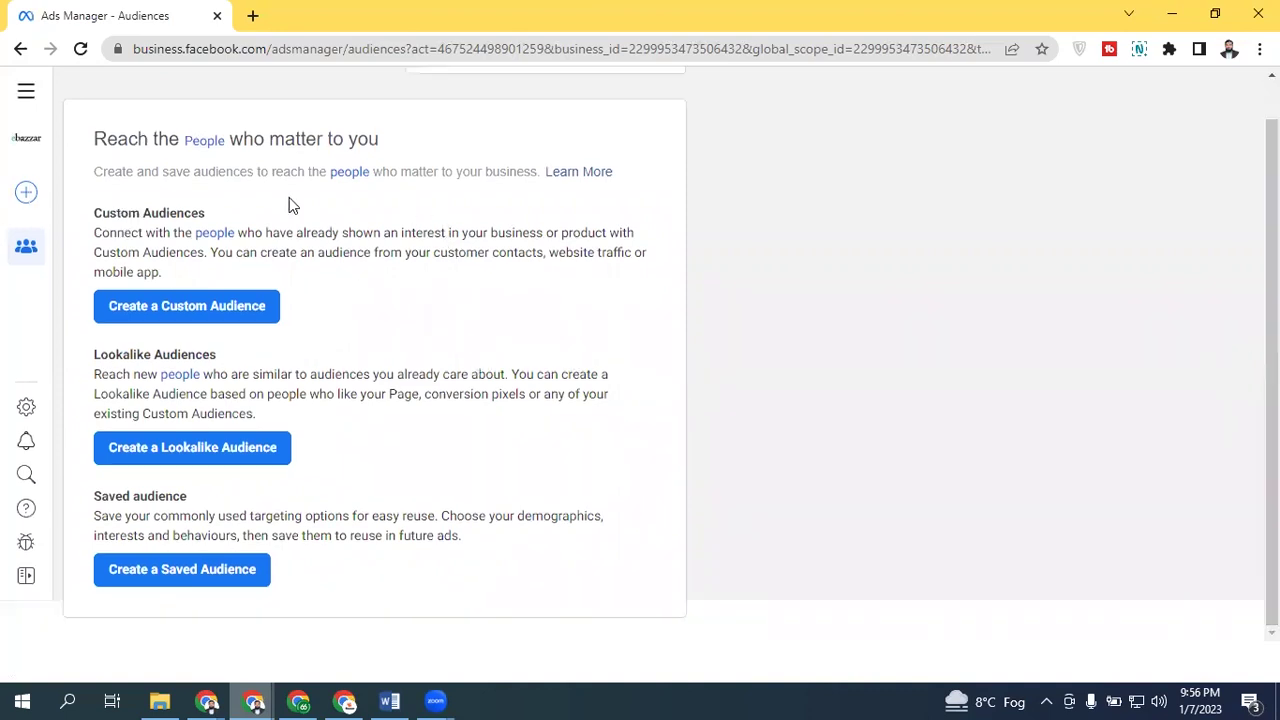
left_click_drag(92, 208, 211, 212)
left_click_drag(90, 354, 240, 358)
left_click(94, 497)
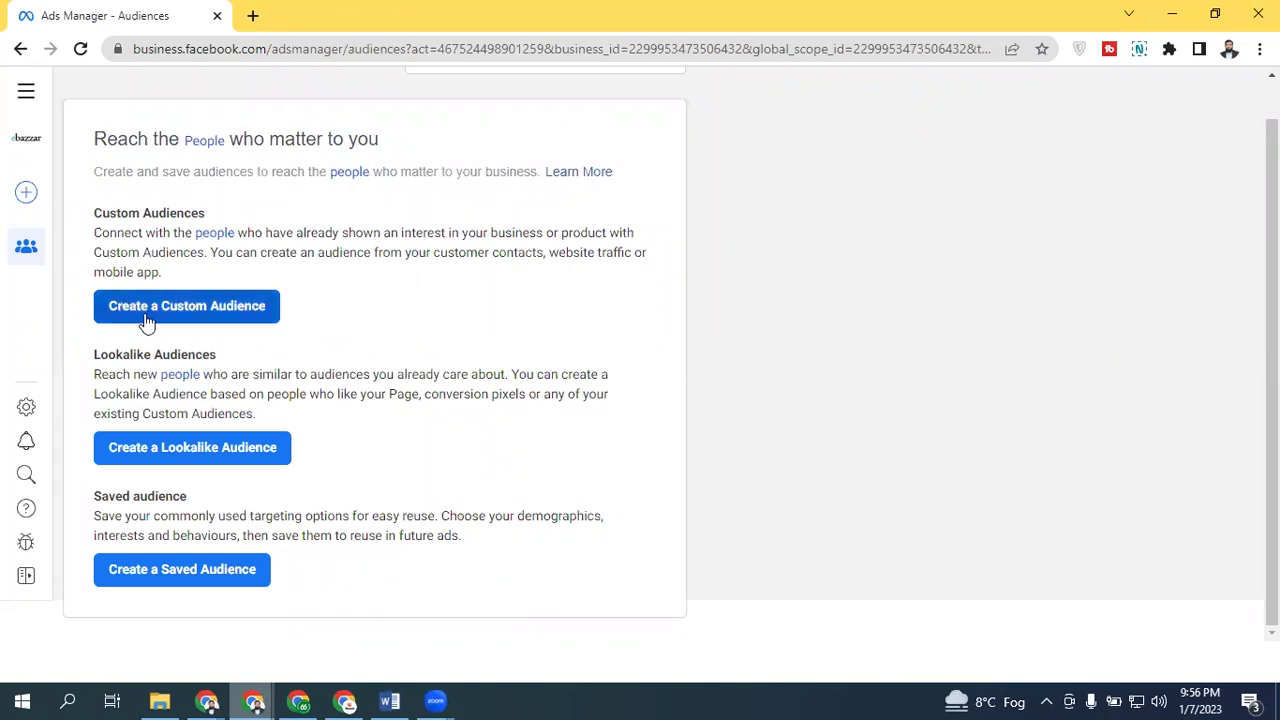
left_click(203, 318)
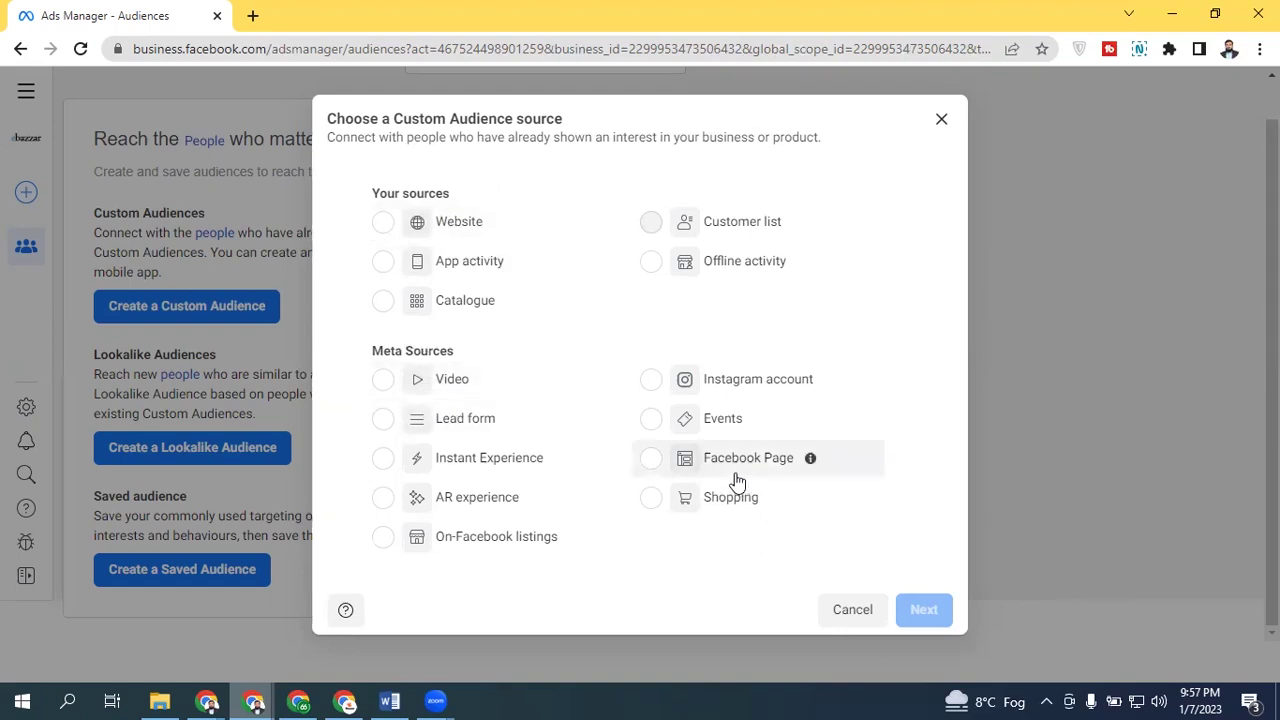
left_click(432, 226)
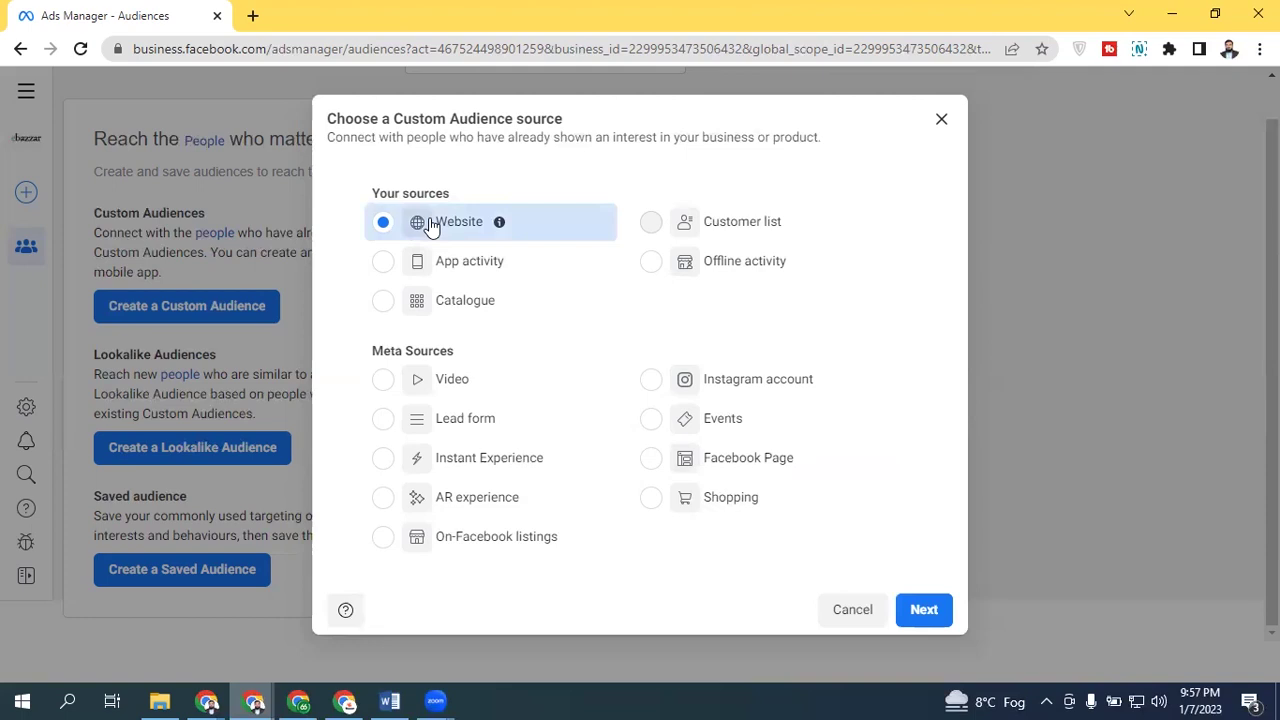
left_click(923, 611)
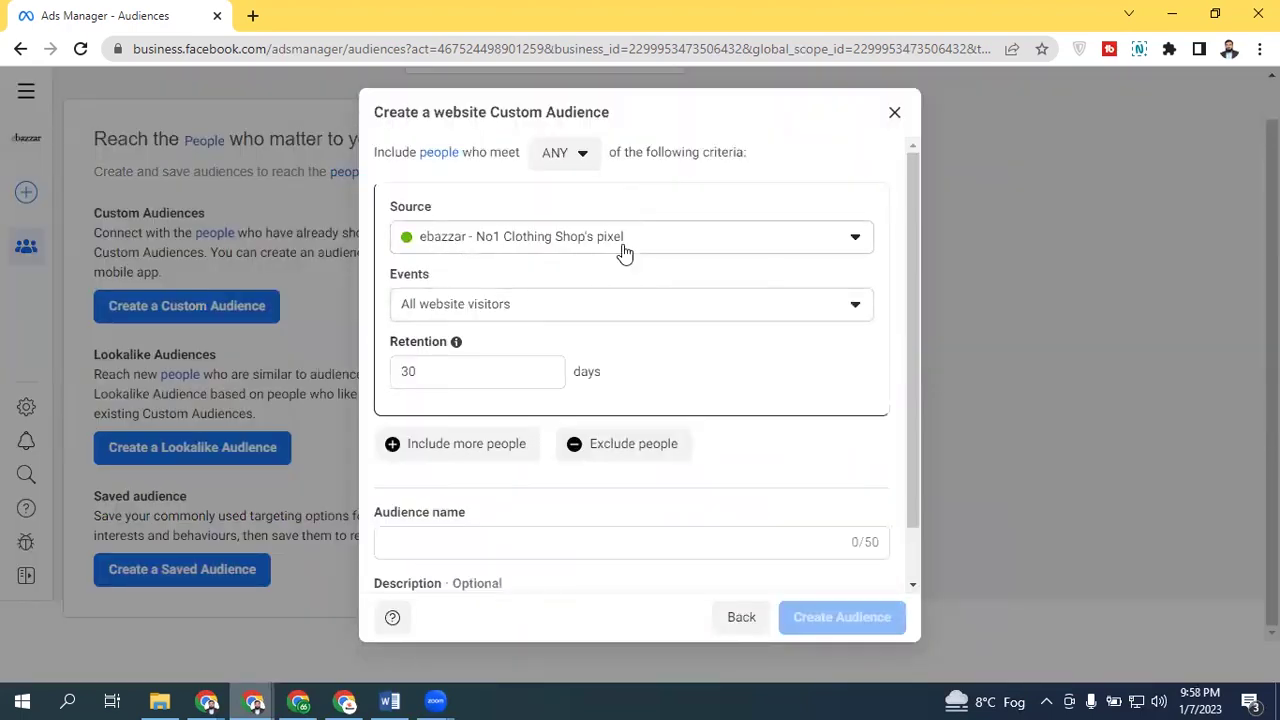
Step: Examine the available pixel sources and the ANY/ALL criteria options for the website custom audience
left_click(570, 254)
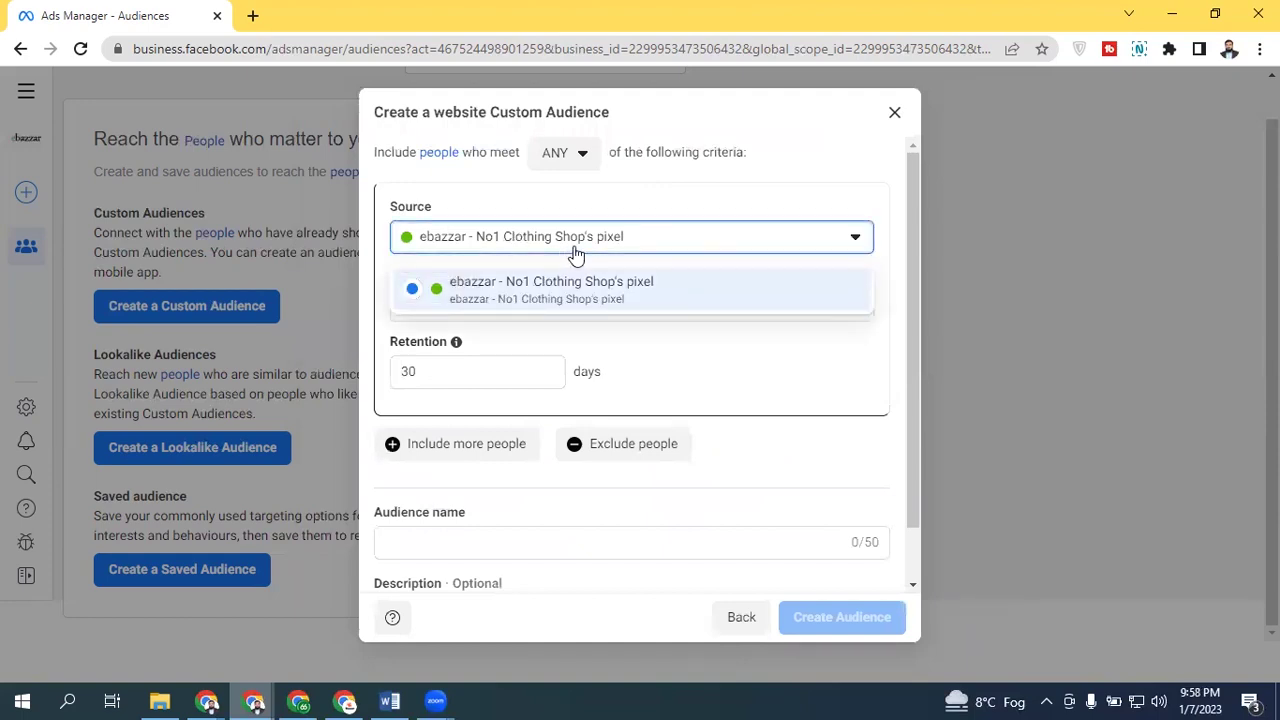
left_click(576, 254)
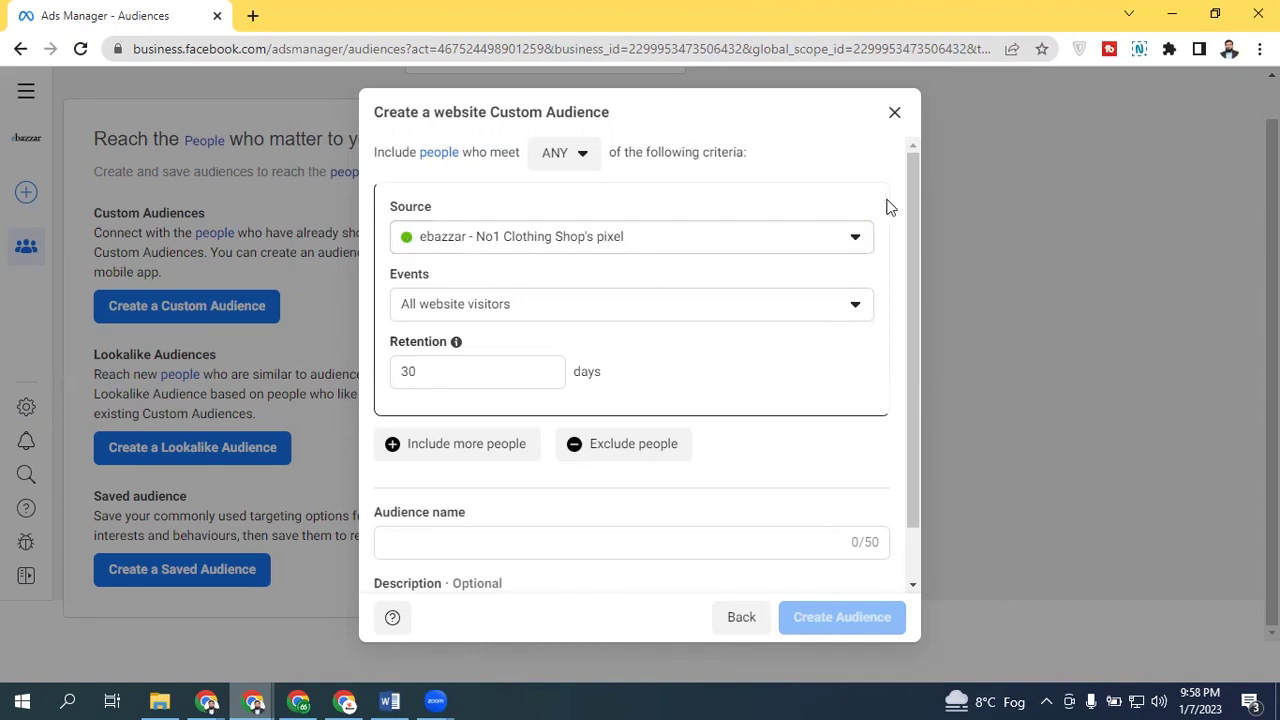
left_click_drag(909, 194, 909, 233)
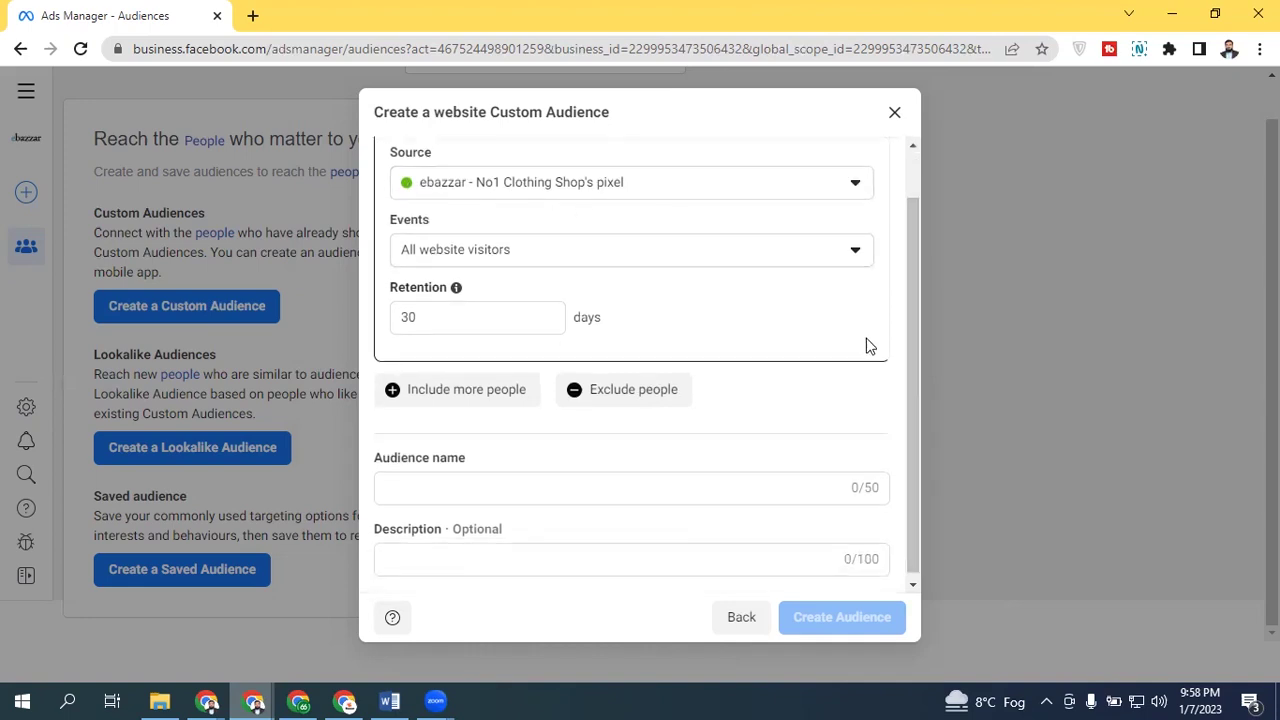
scroll(667, 275, "up", 1)
left_click(580, 250)
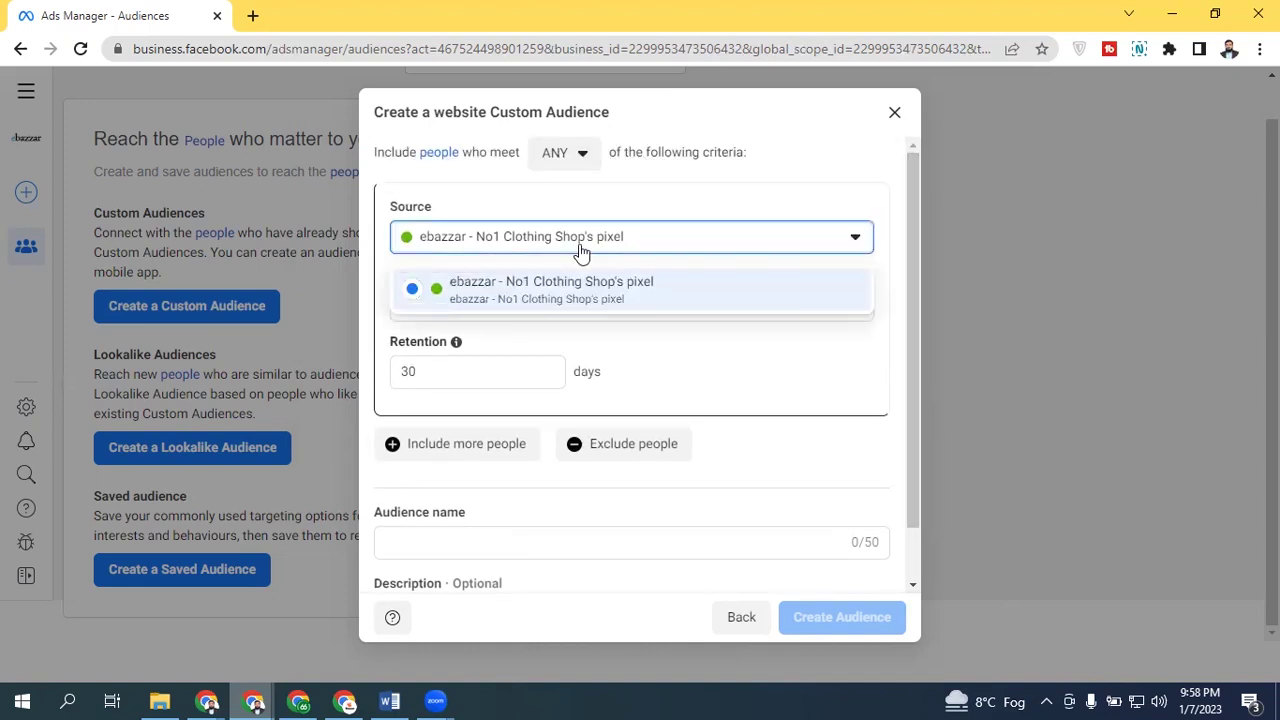
left_click(580, 250)
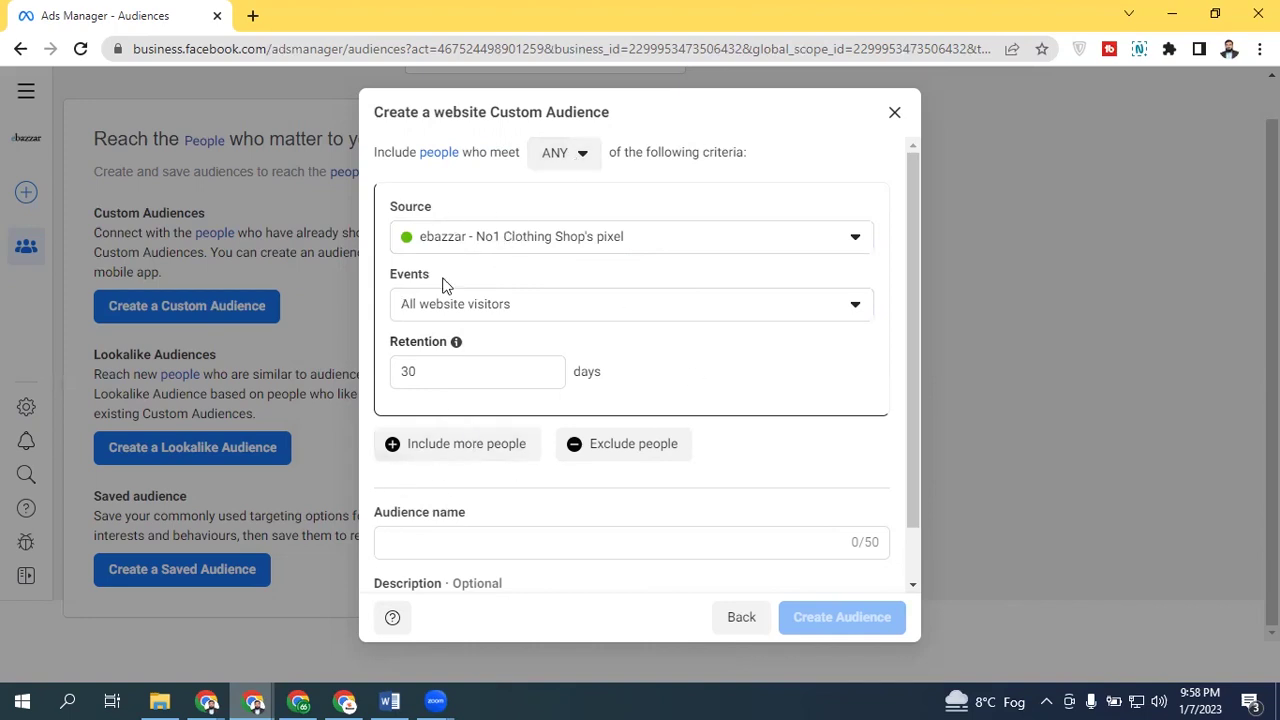
left_click(566, 162)
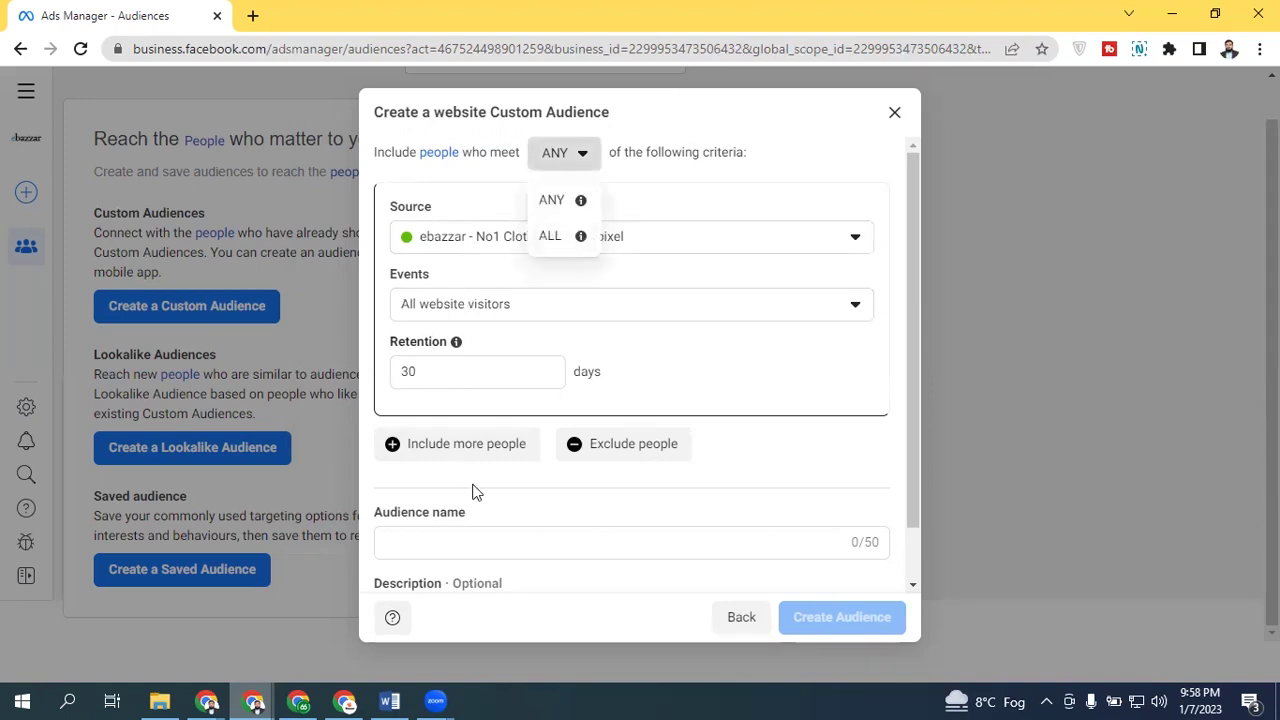
left_click(790, 453)
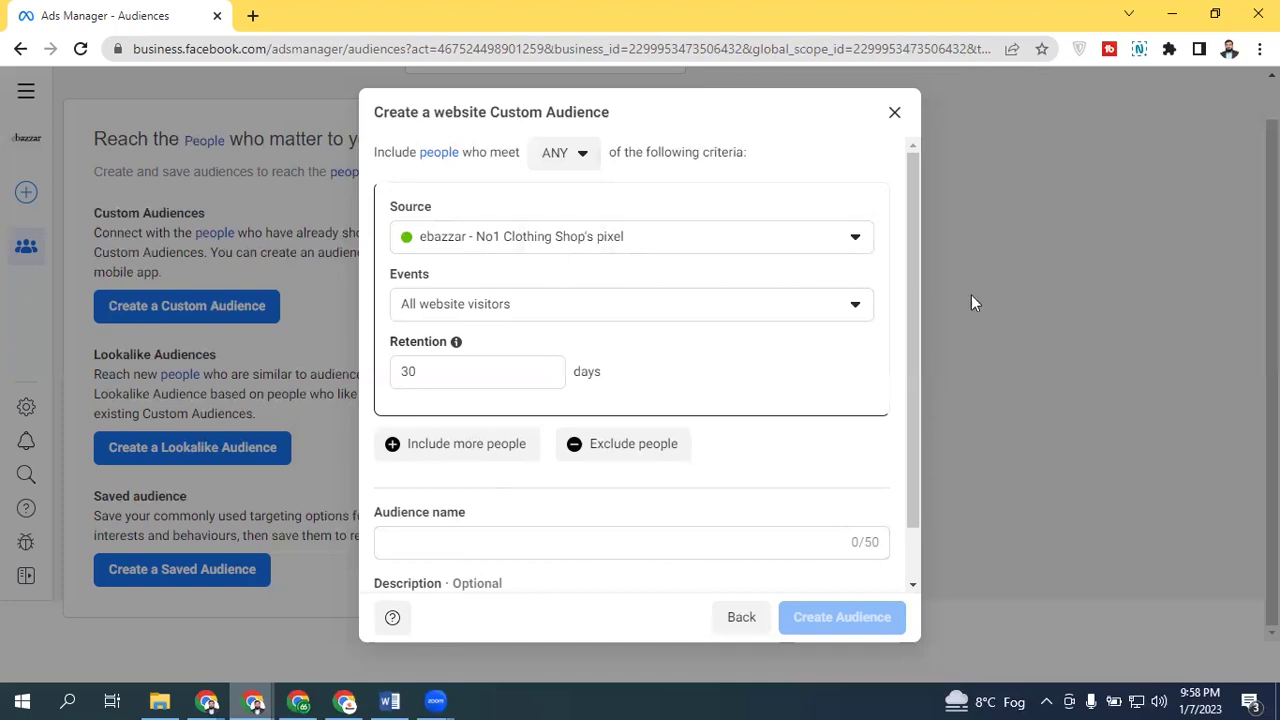
Step: Examine the event choices and the retention period setting for the website custom audience, keeping All website visitors
left_click(527, 307)
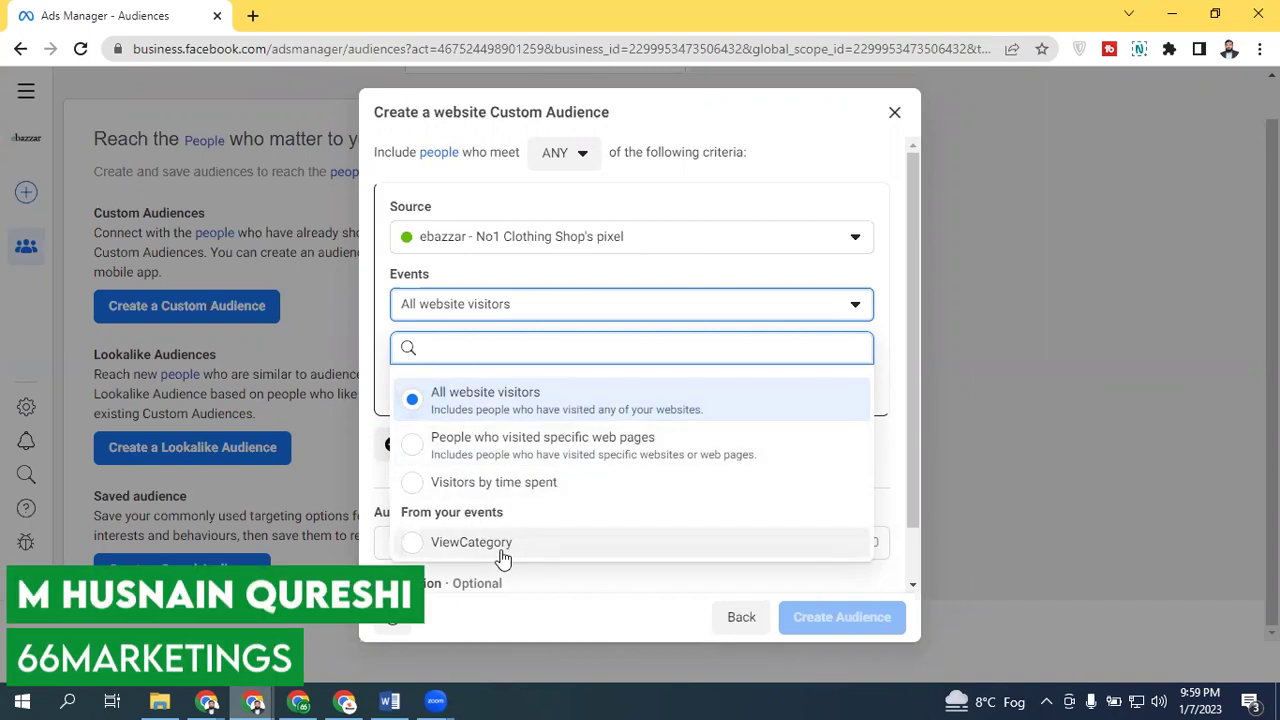
left_click(553, 410)
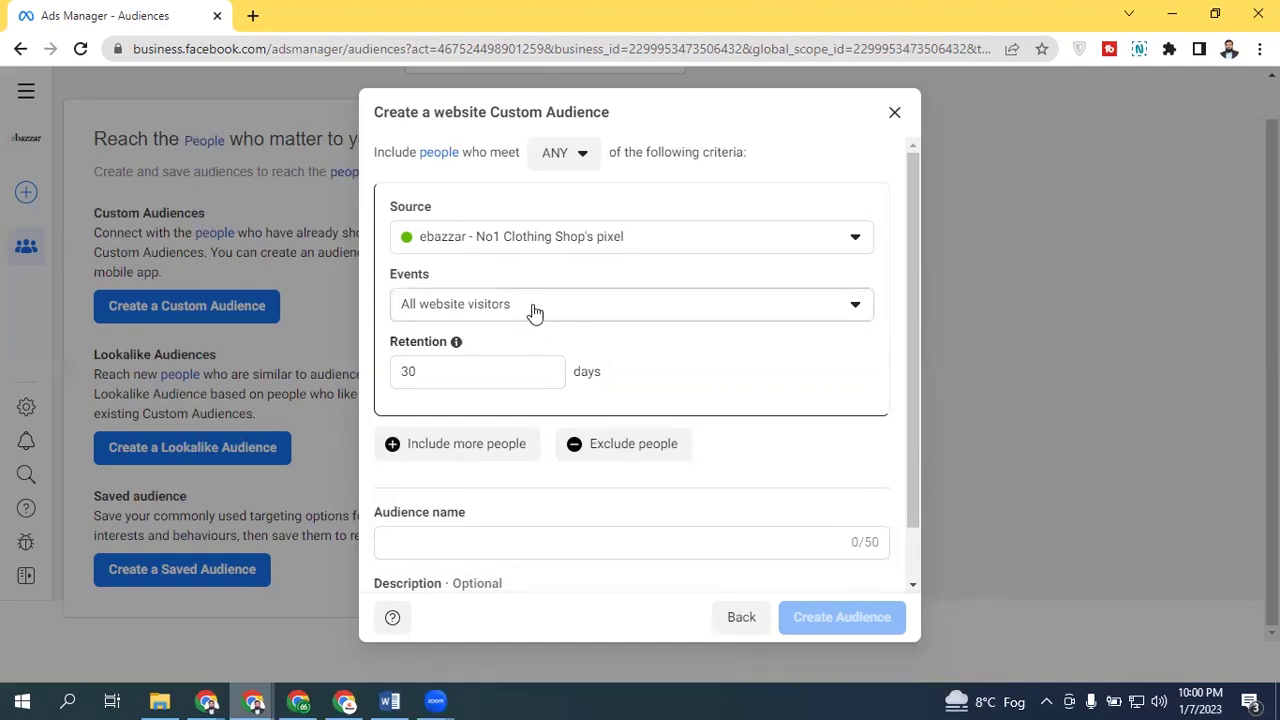
left_click(648, 306)
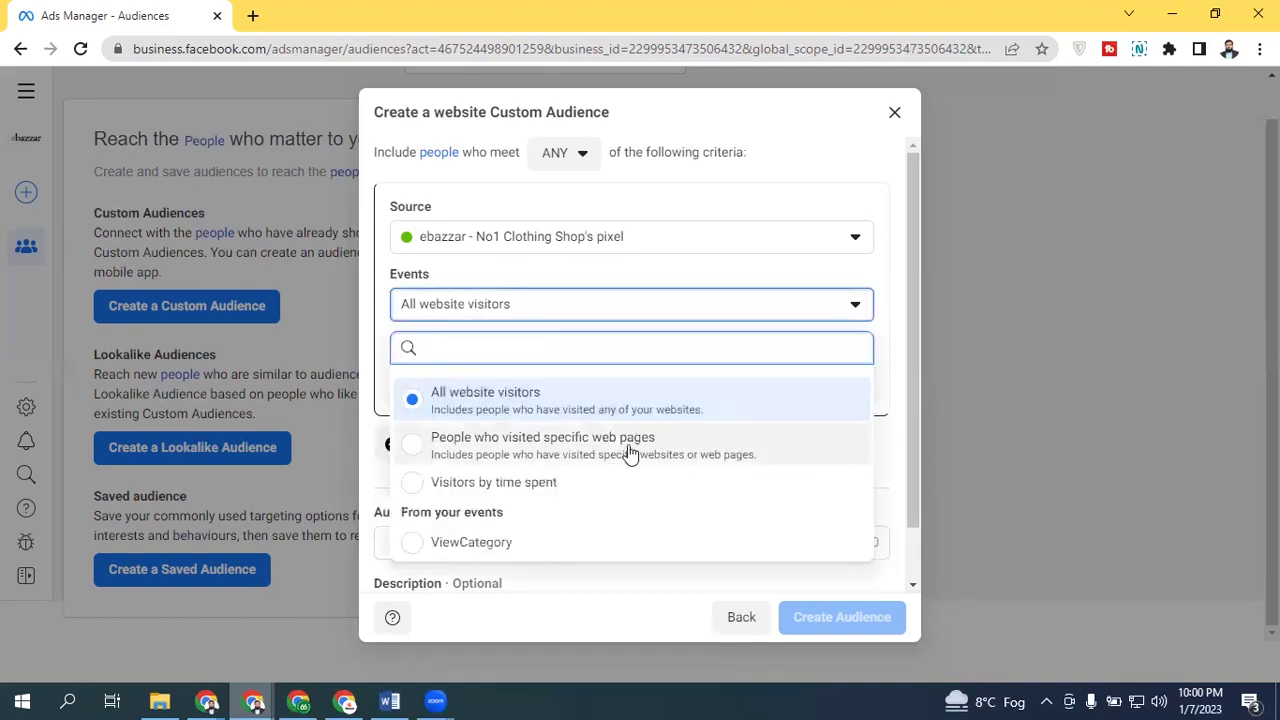
left_click(569, 318)
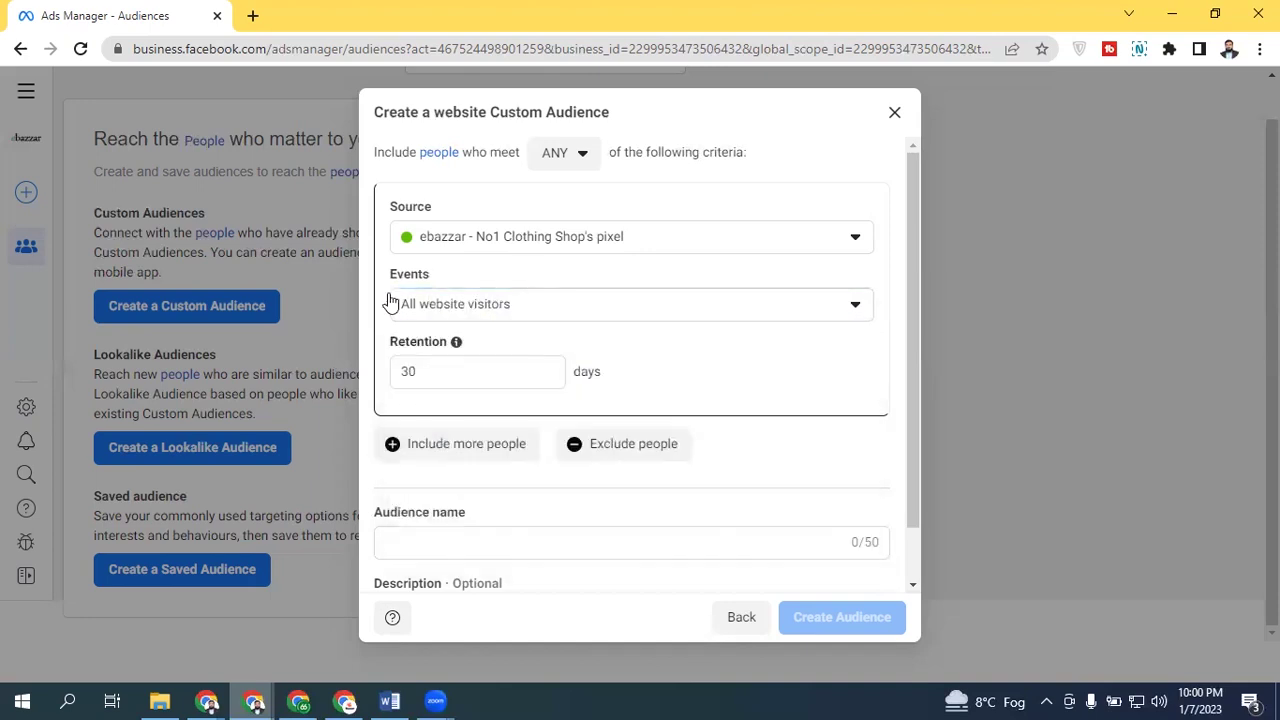
left_click(427, 368)
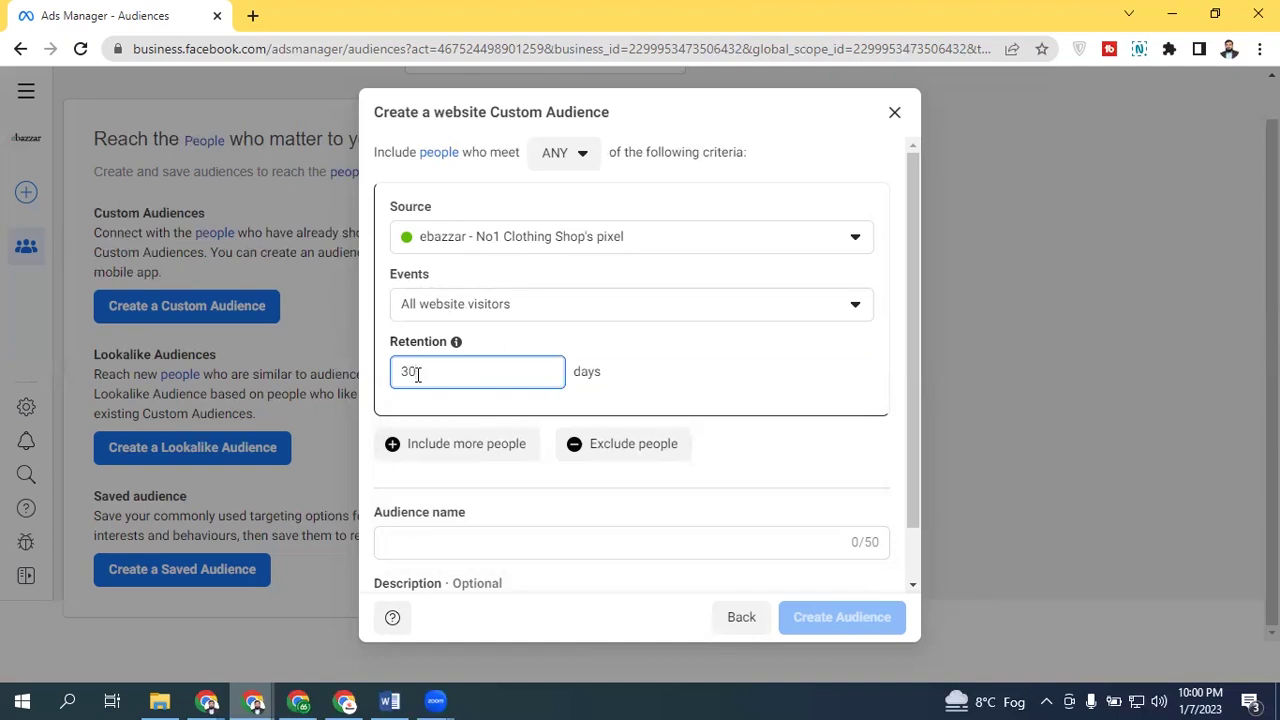
left_click(530, 350)
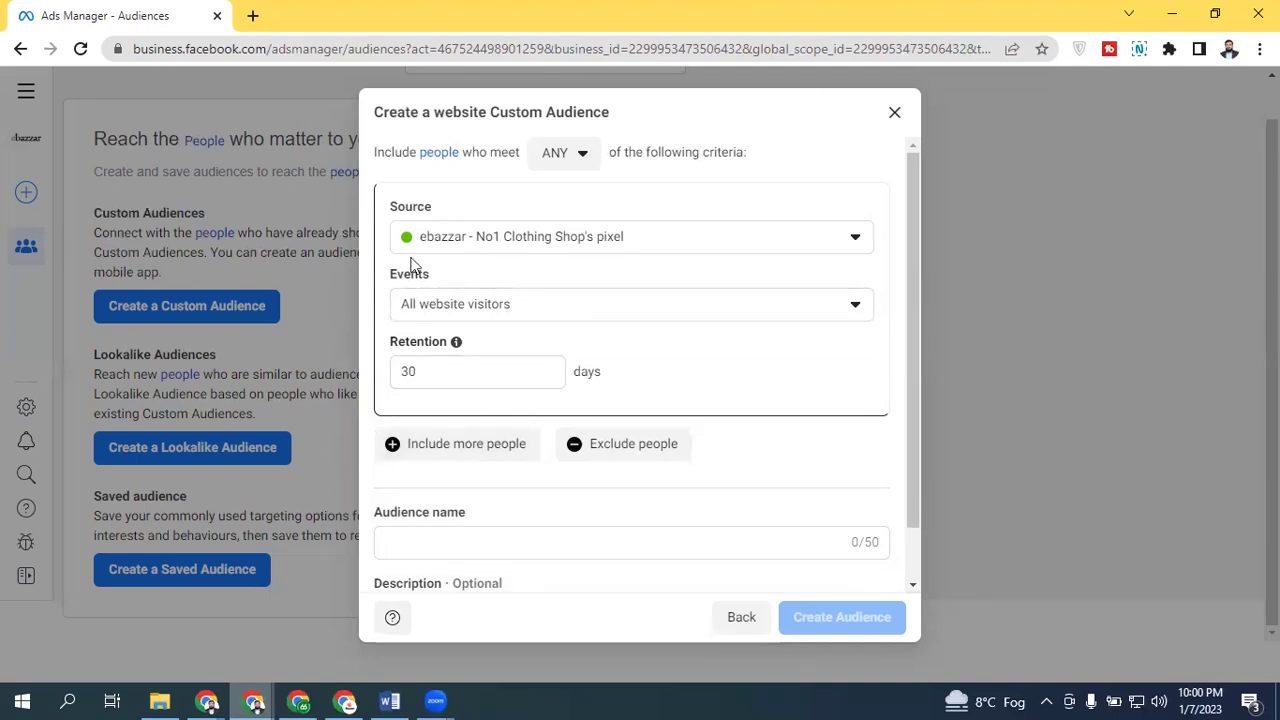
double_click(447, 371)
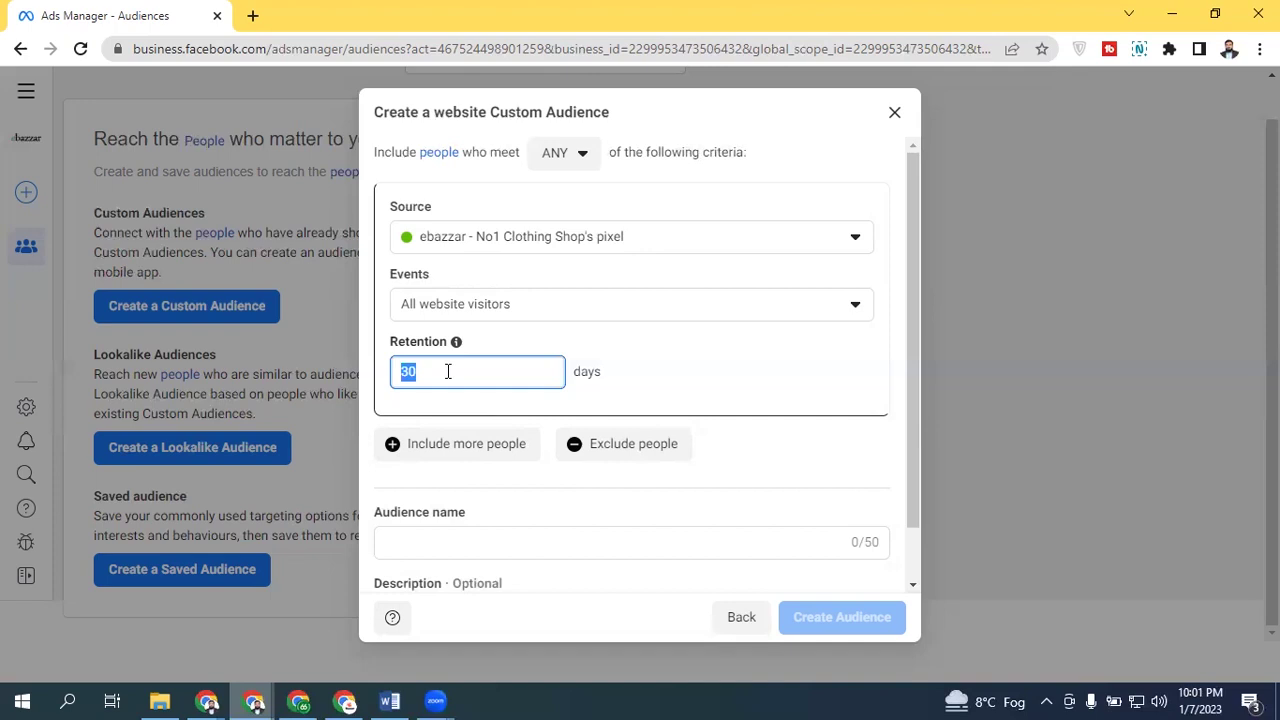
Step: Set the audience event to People who visited specific web pages and inspect its URL rule
left_click(529, 304)
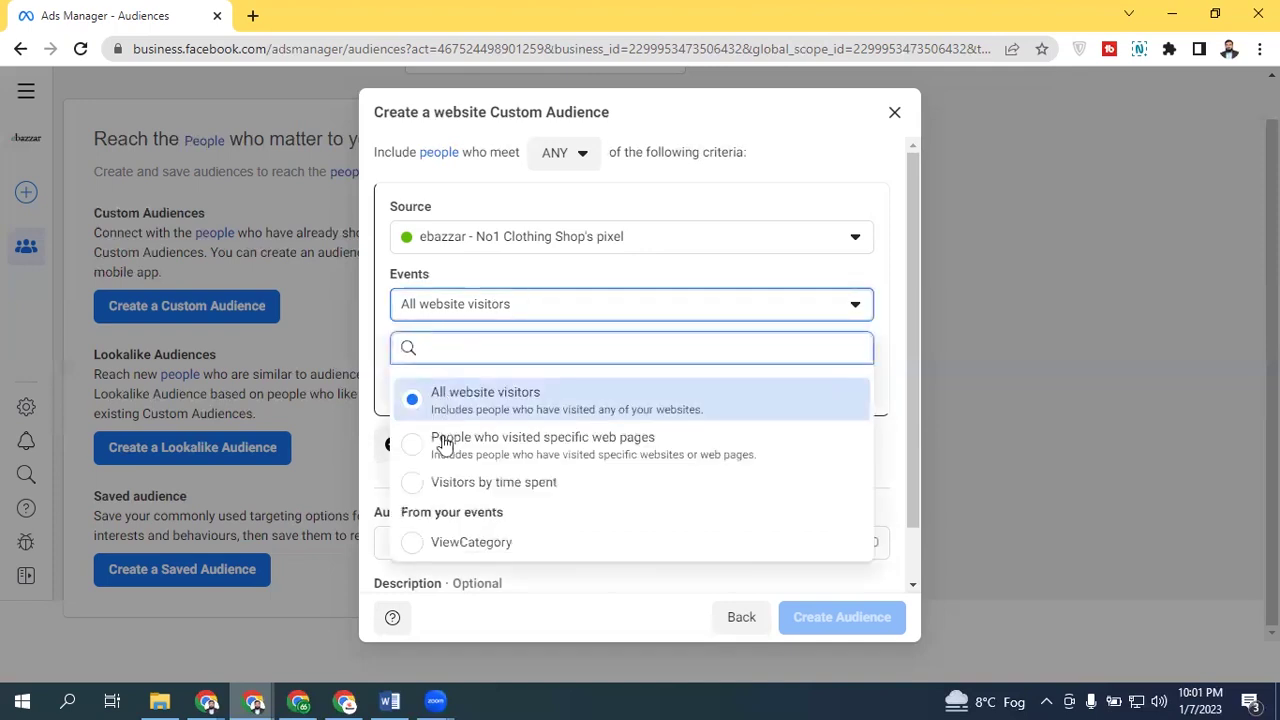
left_click(492, 455)
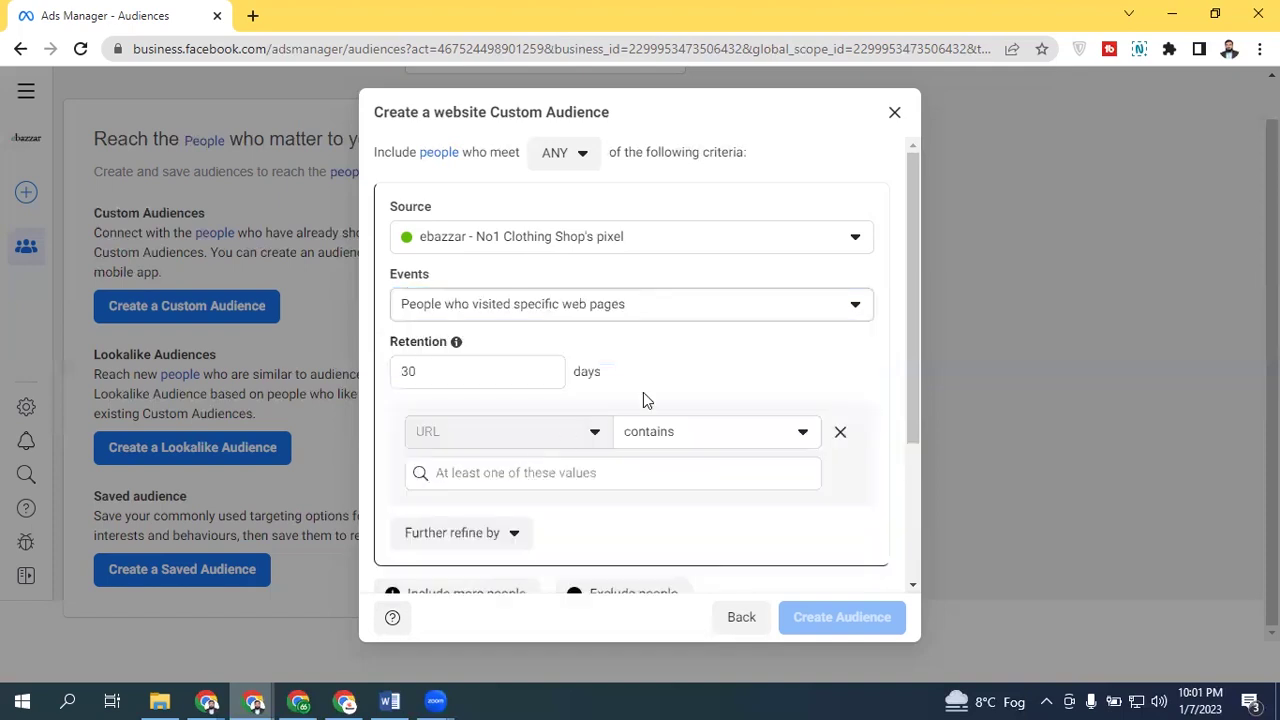
left_click_drag(913, 240, 900, 355)
left_click(528, 298)
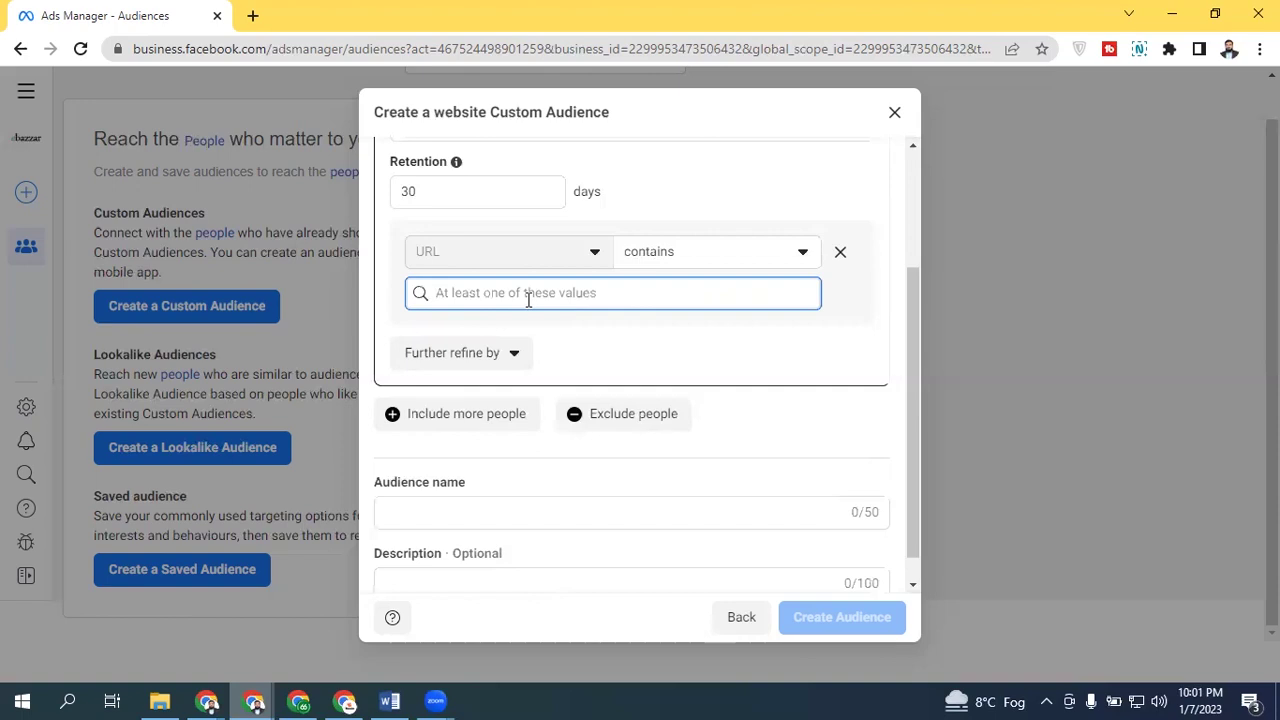
left_click(519, 249)
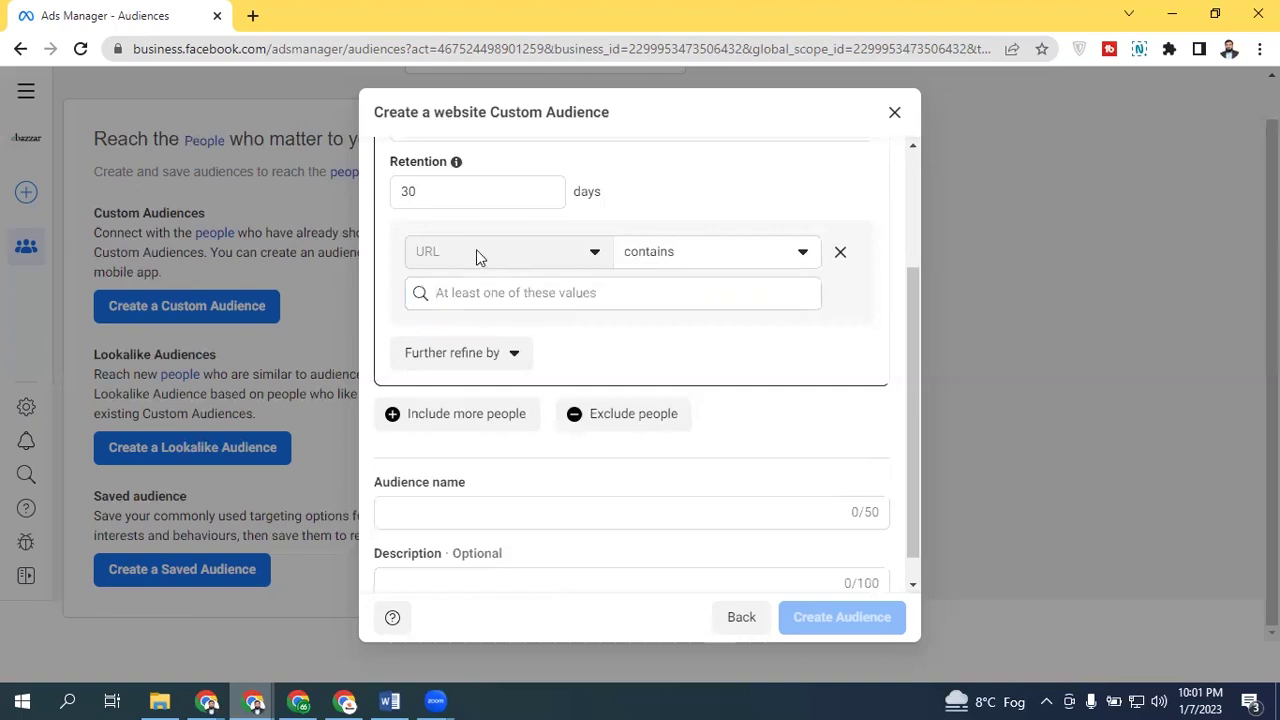
Step: Add cart as the value of the URL contains rule for the website audience
left_click(726, 253)
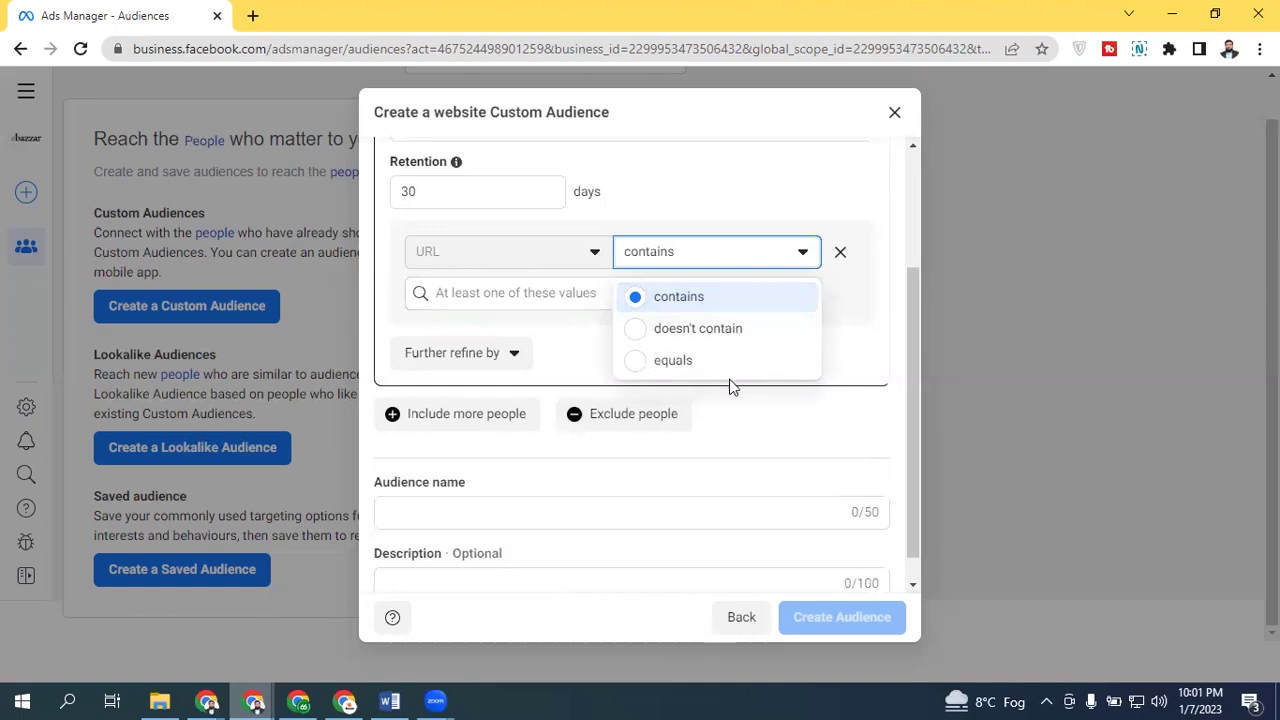
left_click(569, 296)
type("cart")
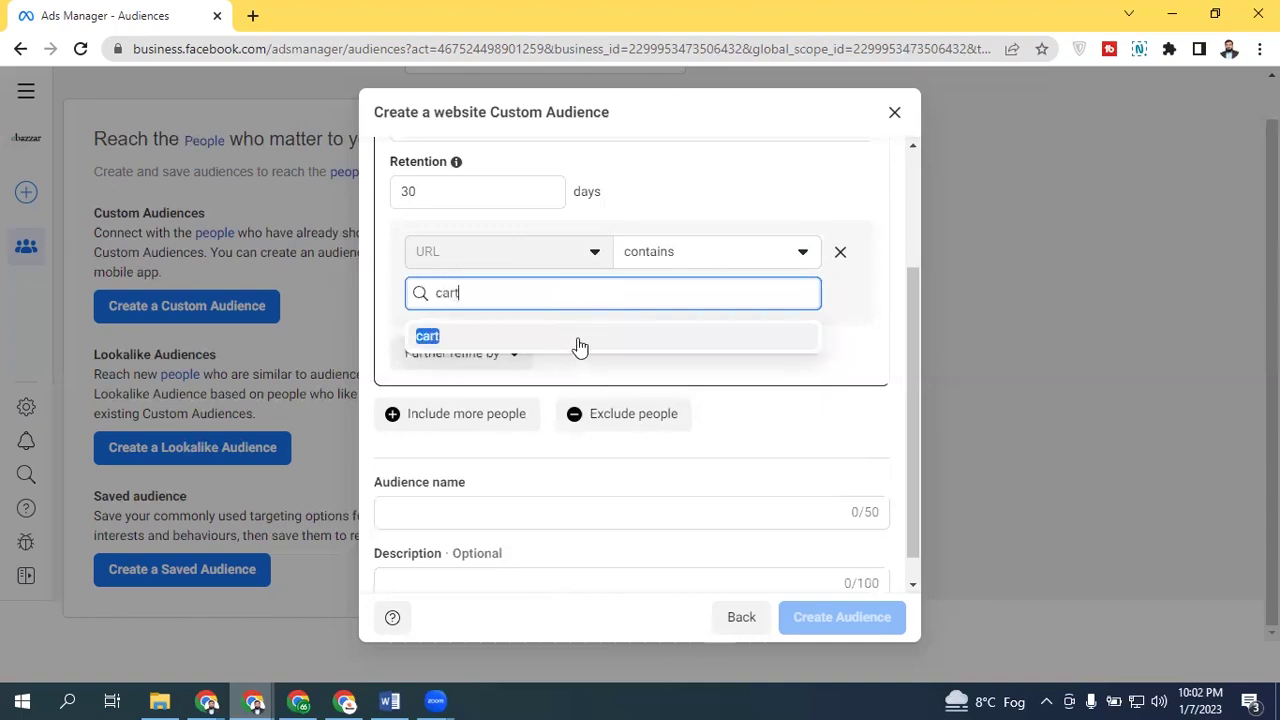
left_click(573, 340)
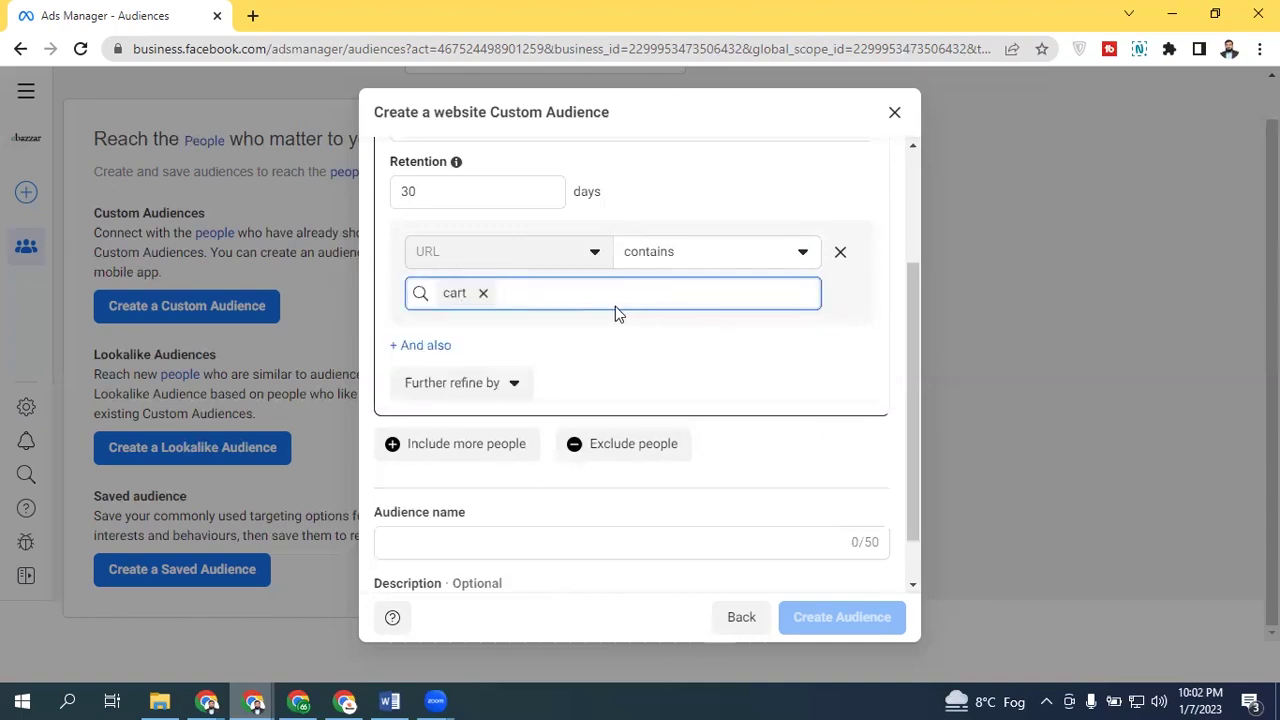
Step: Try the doesn't contain and equals conditions on the URL rule, and switch it back to contains
left_click(668, 262)
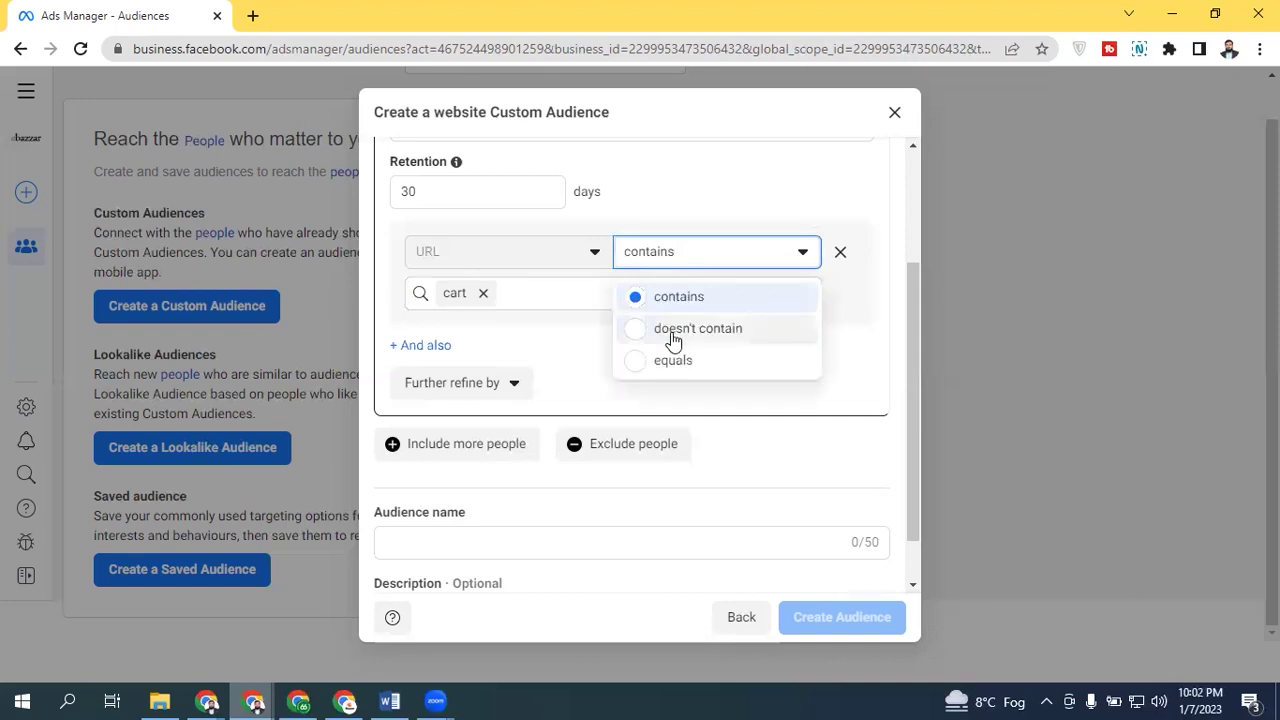
left_click(673, 340)
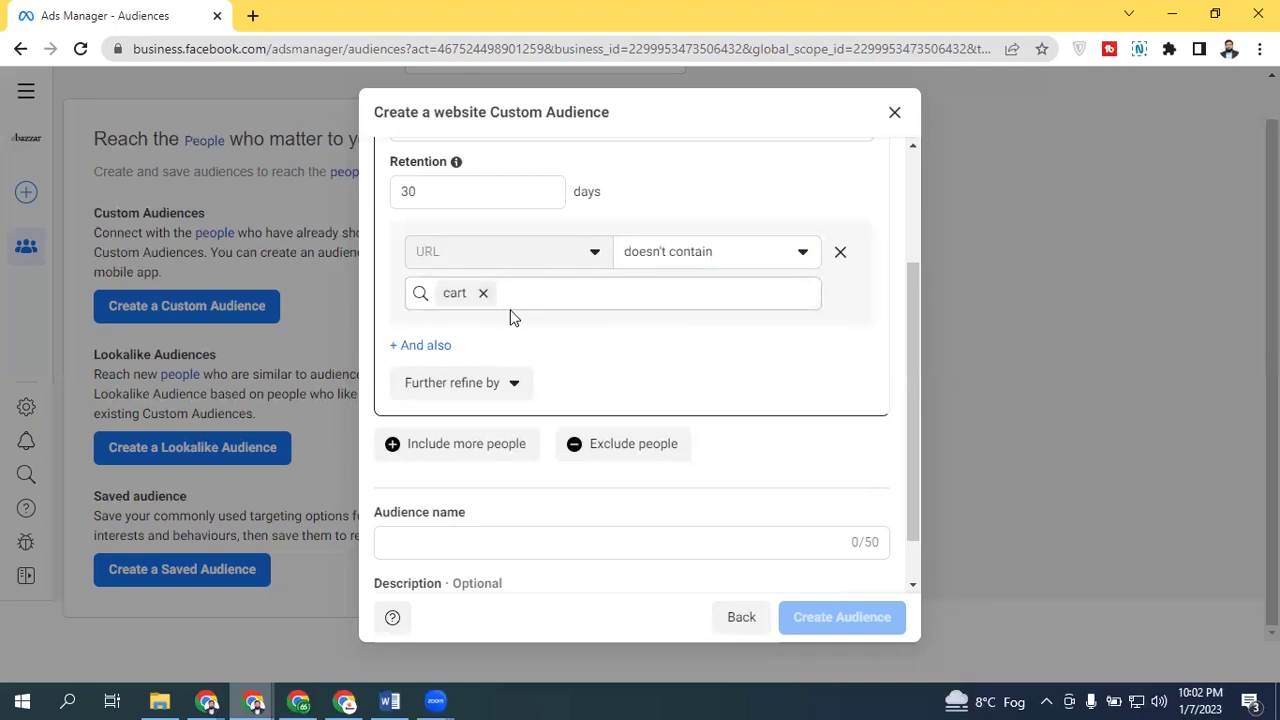
left_click(668, 258)
left_click(673, 360)
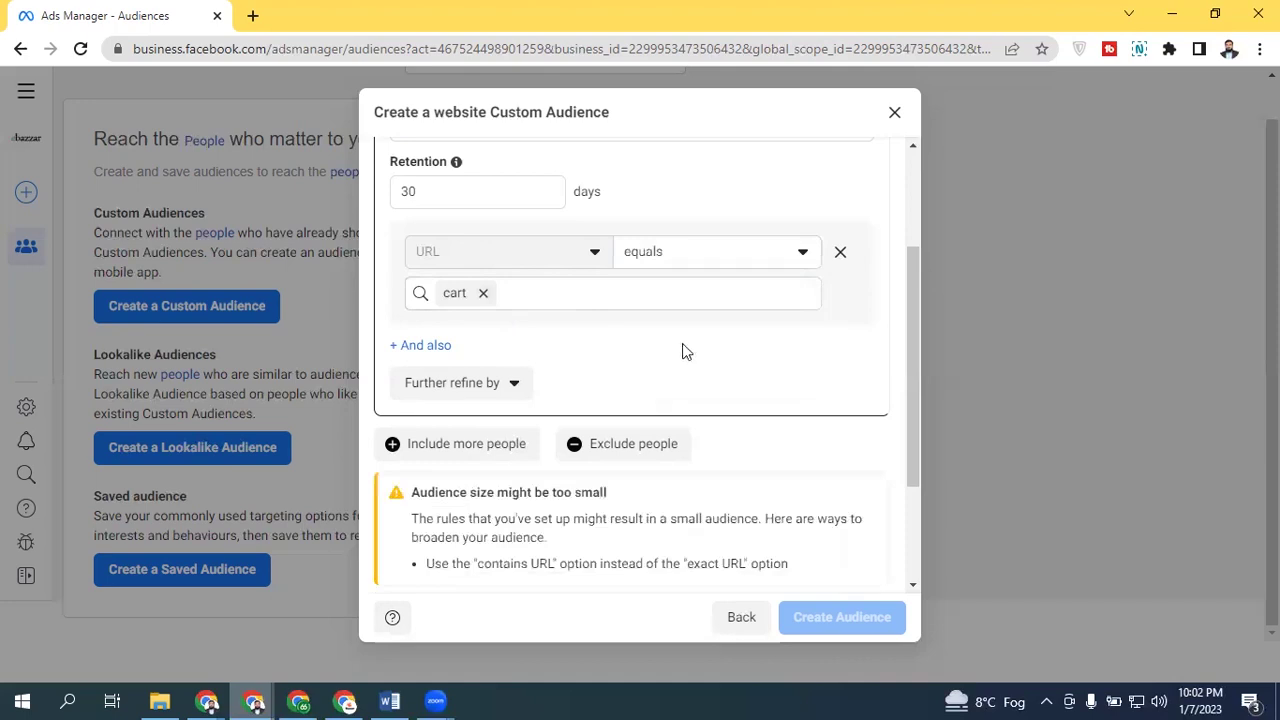
left_click(680, 263)
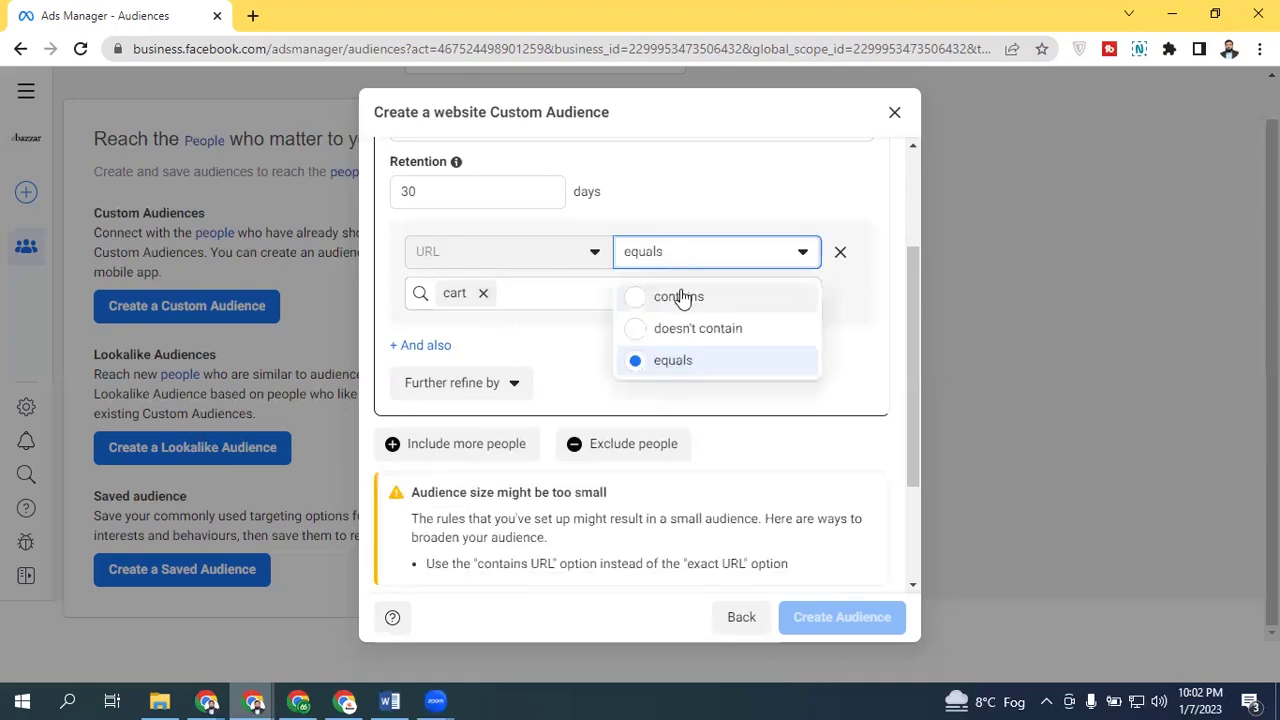
left_click(686, 294)
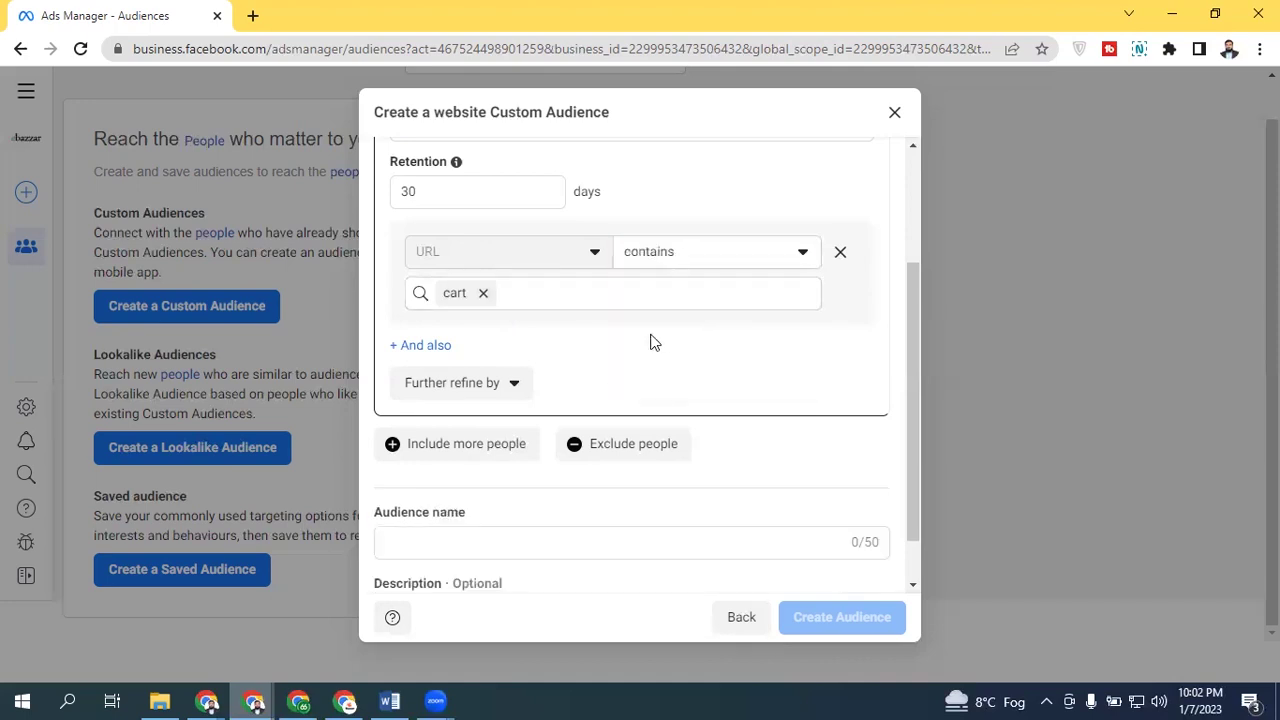
Step: Remove the cart value from the URL rule and enter cart again
left_click(483, 294)
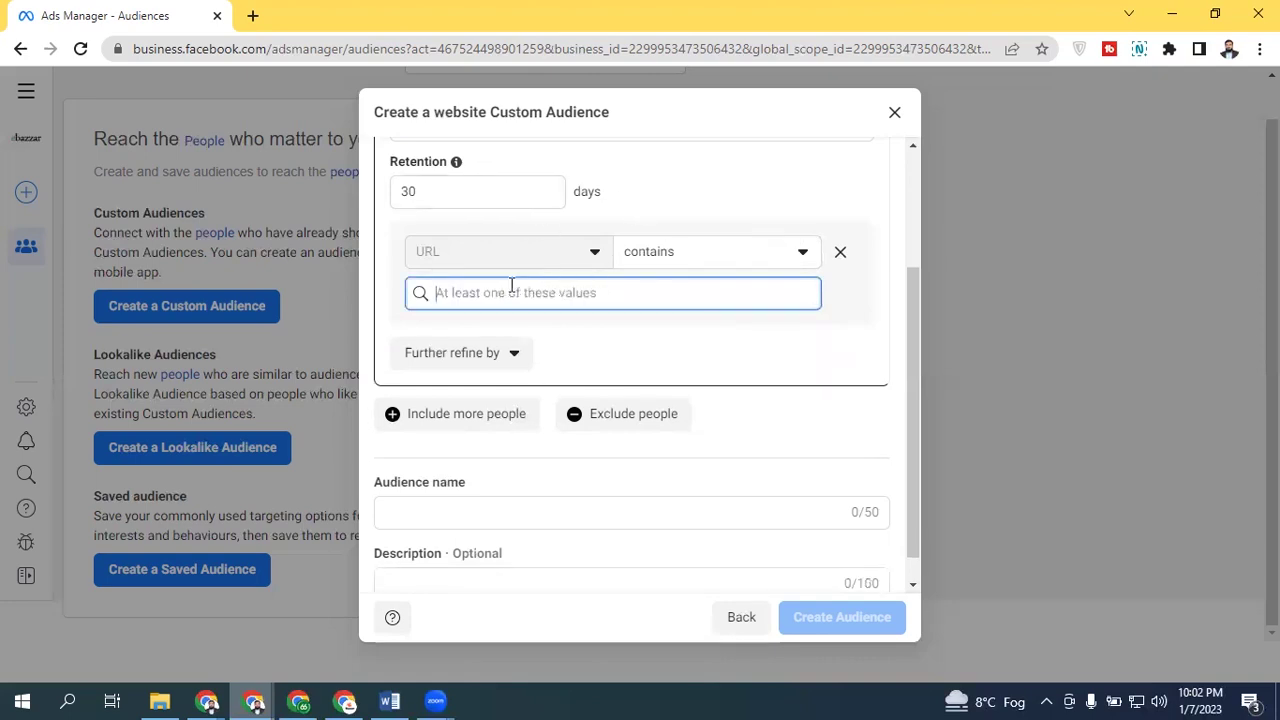
type("cart")
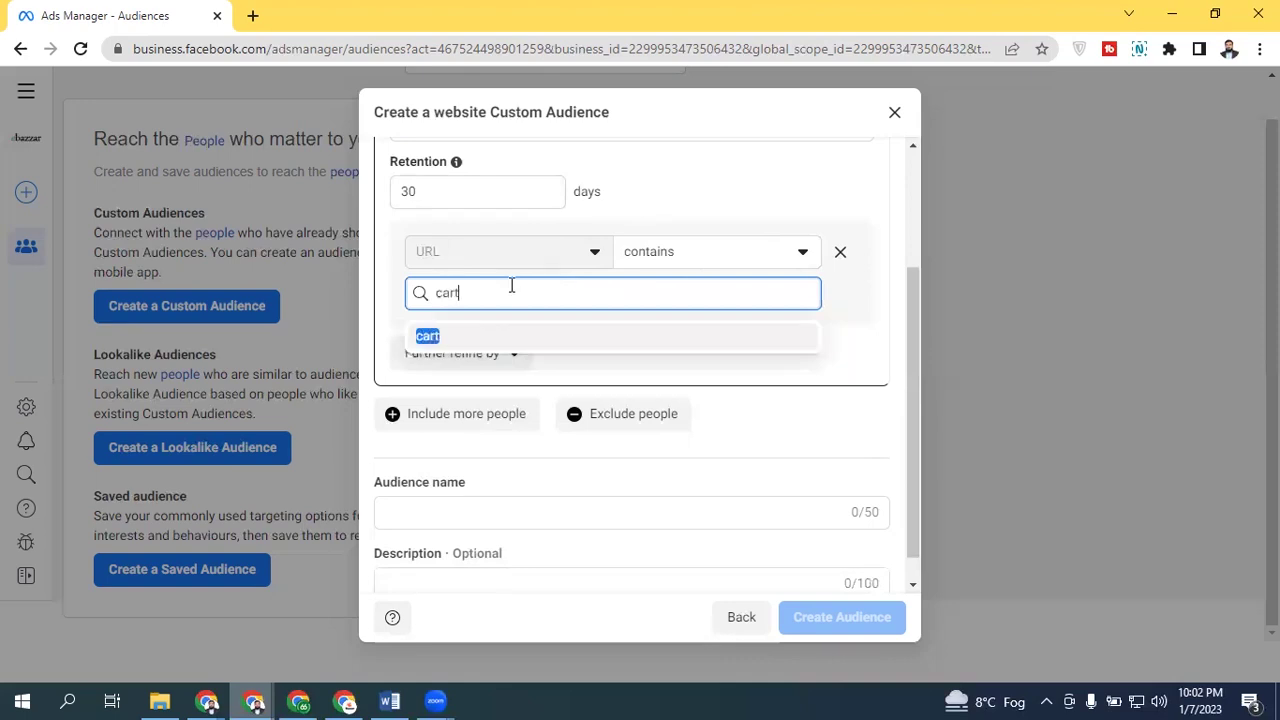
left_click(551, 341)
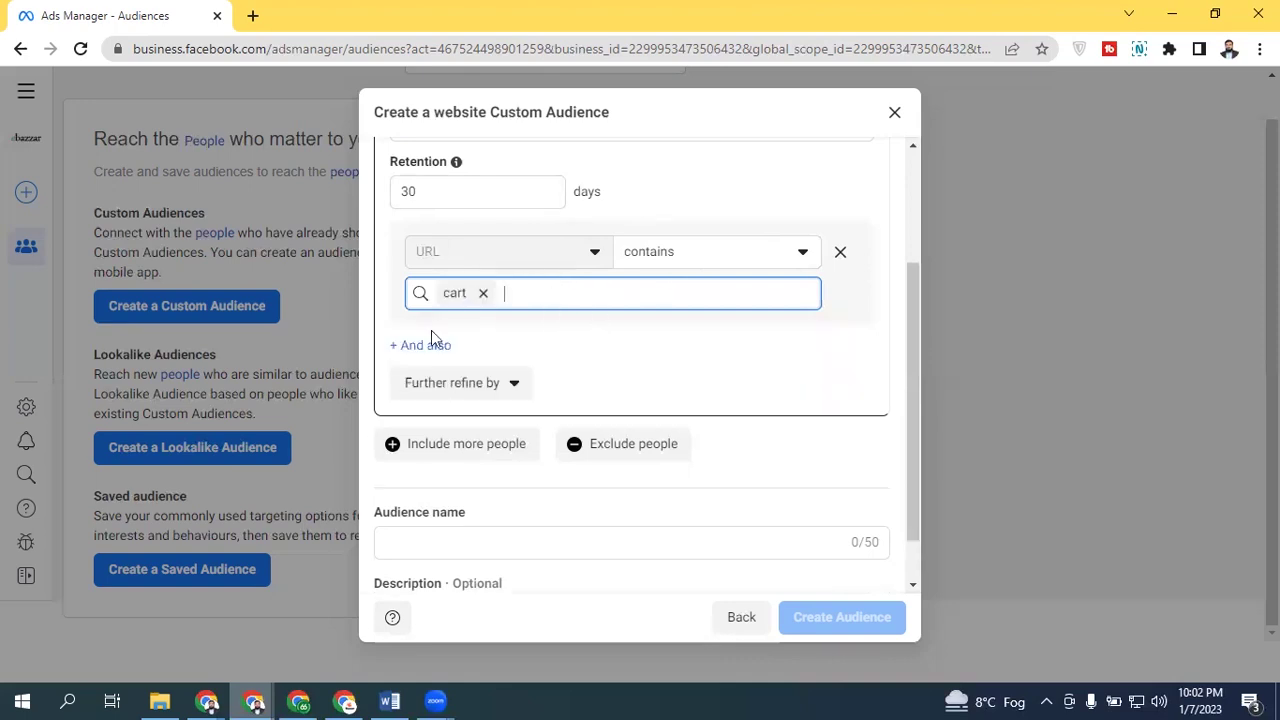
Step: Try adding a second URL condition that the same URL must also match, and remove it
left_click(407, 347)
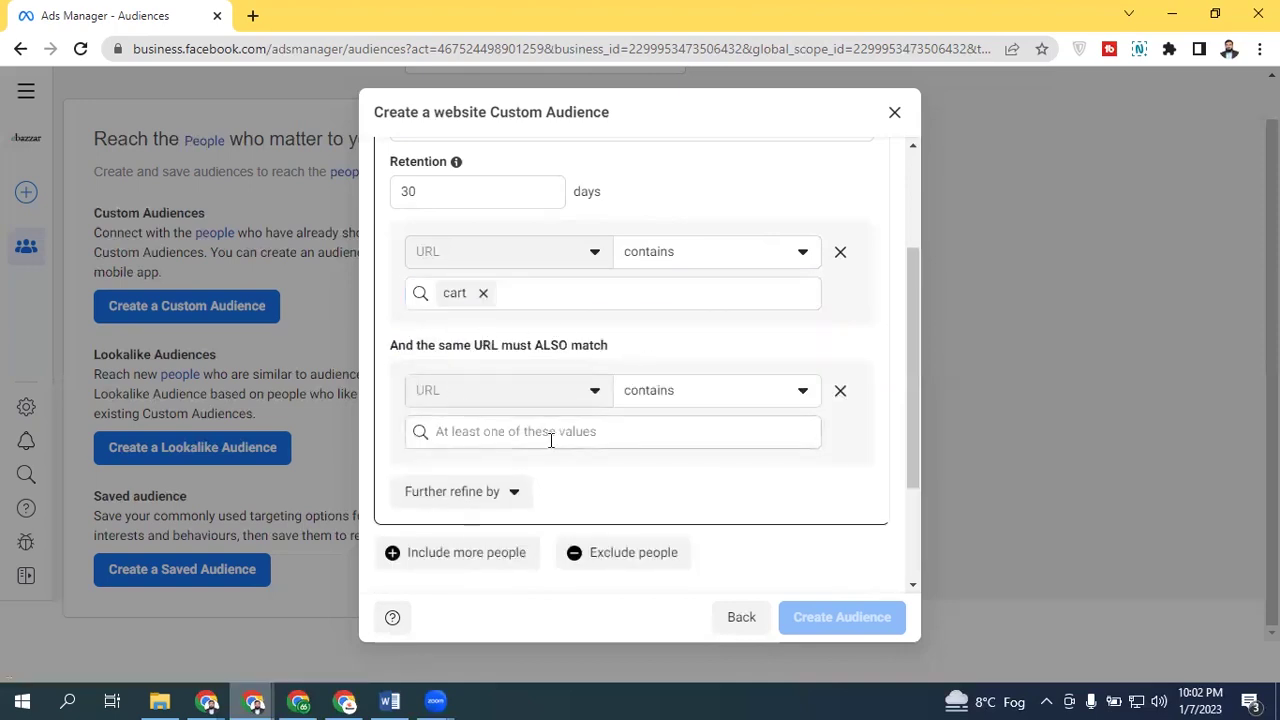
left_click_drag(390, 345, 414, 344)
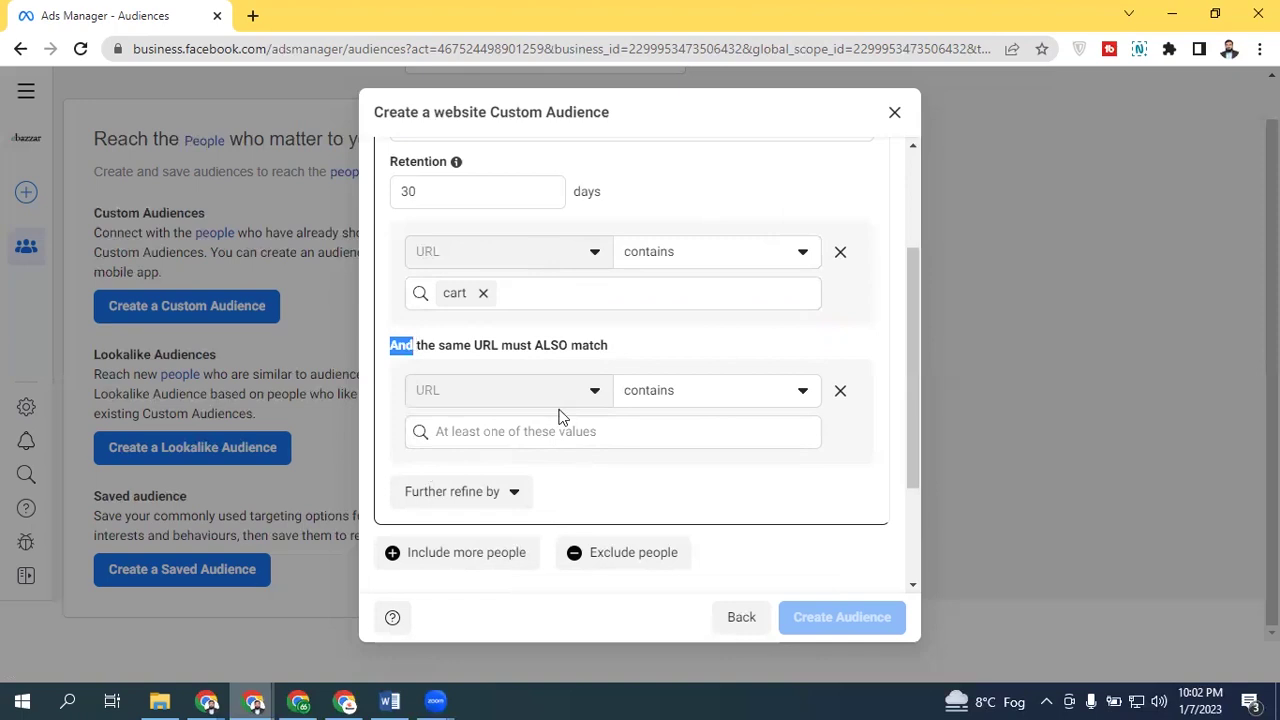
left_click(840, 391)
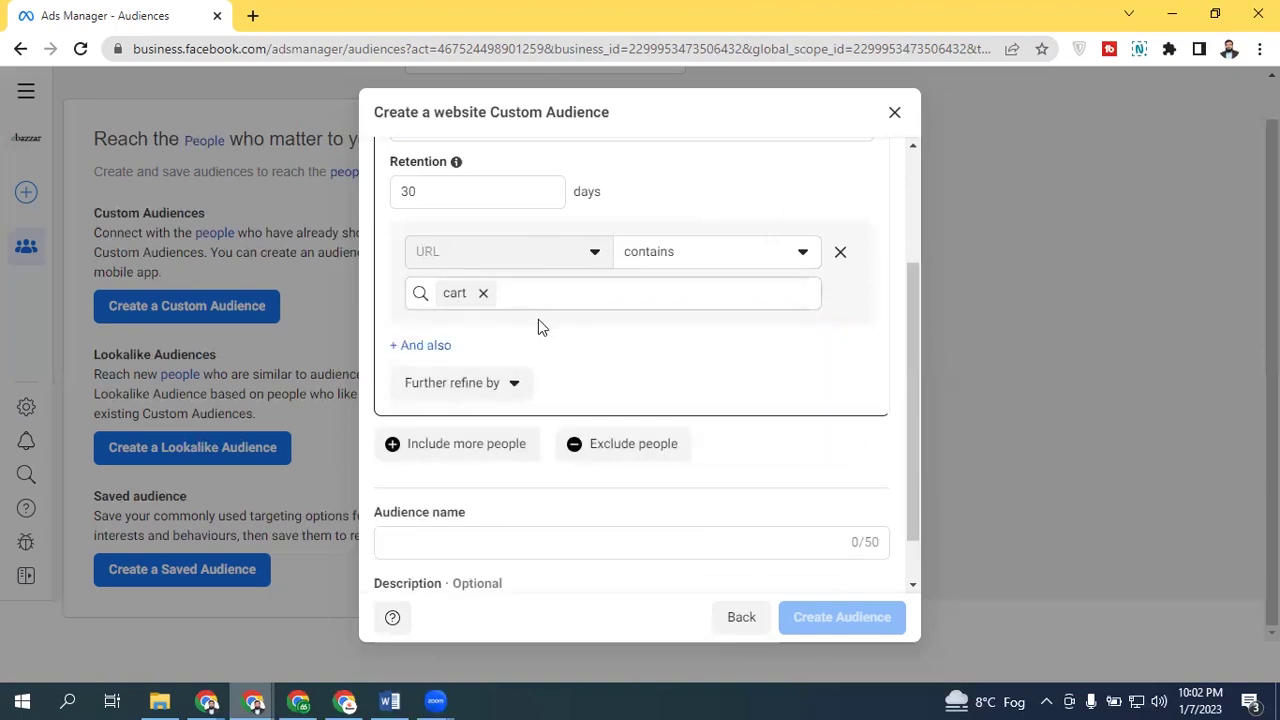
Step: Examine the options for further refining the specific web pages audience, including Frequency and Device
left_click(457, 396)
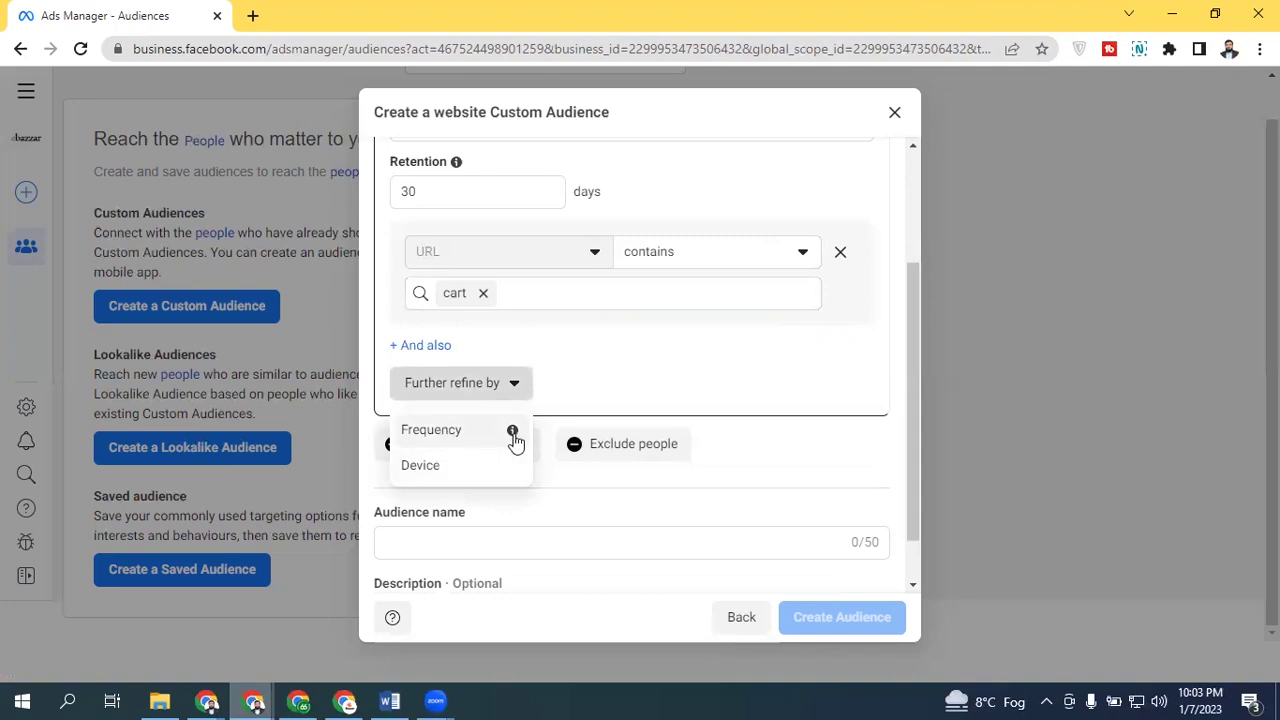
mouse_move(514, 440)
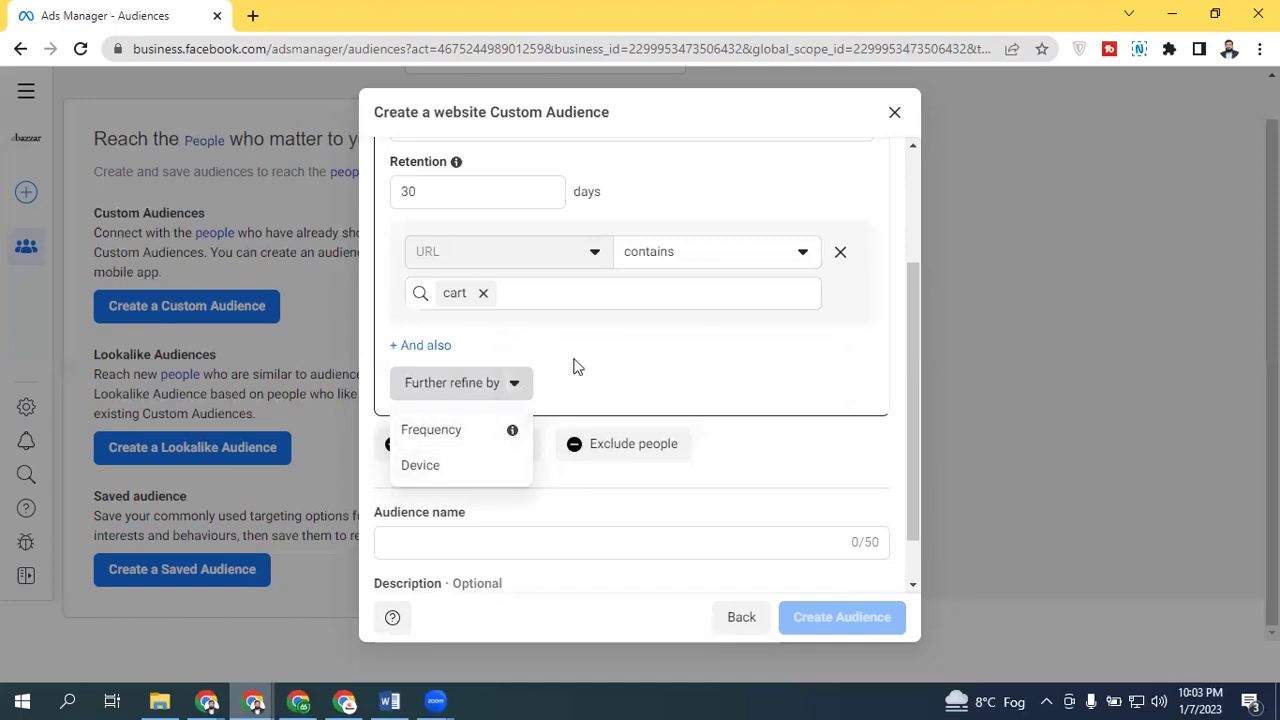
left_click(575, 366)
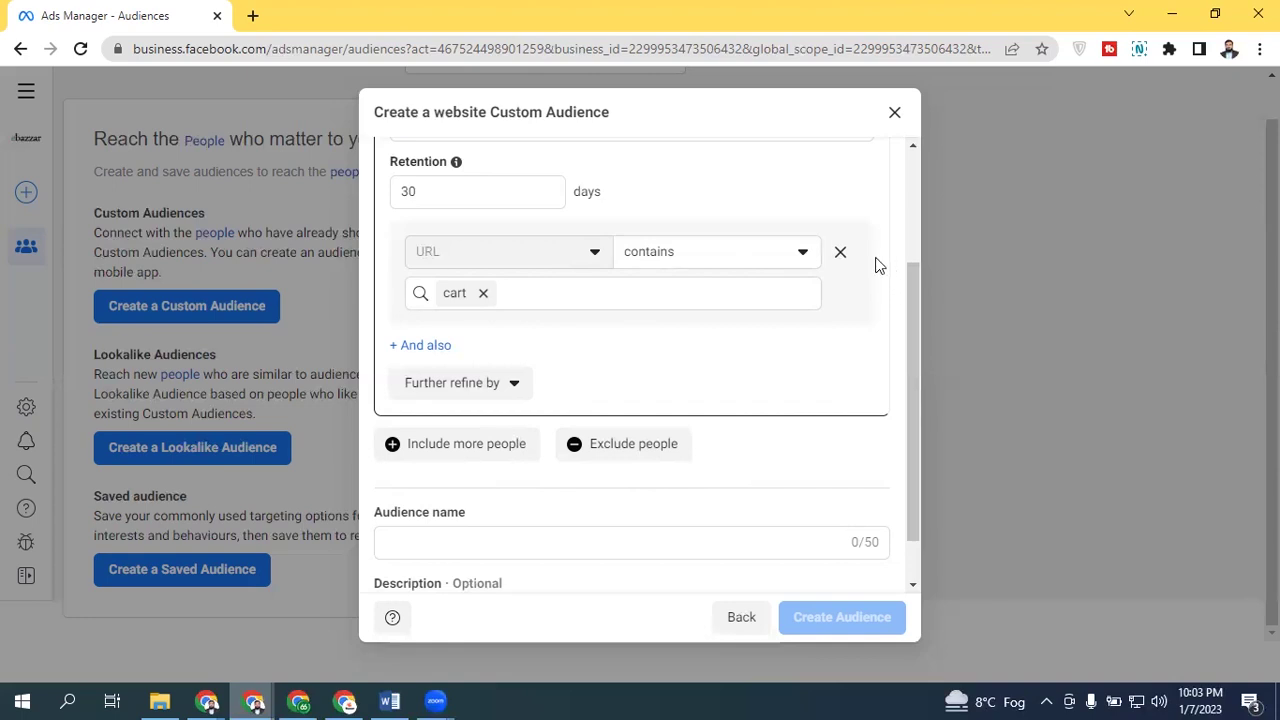
Step: Clear the cart URL rule and set the audience event to Visitors by time spent
left_click_drag(911, 337, 903, 257)
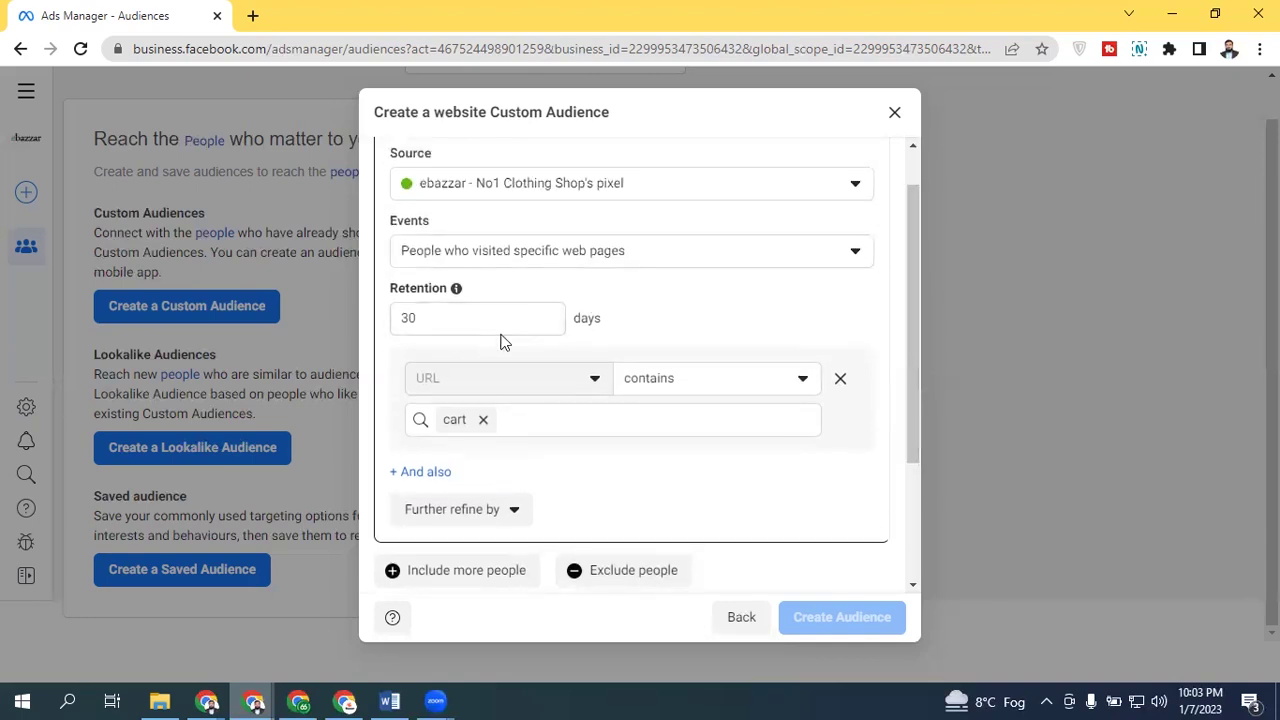
left_click_drag(449, 317, 377, 320)
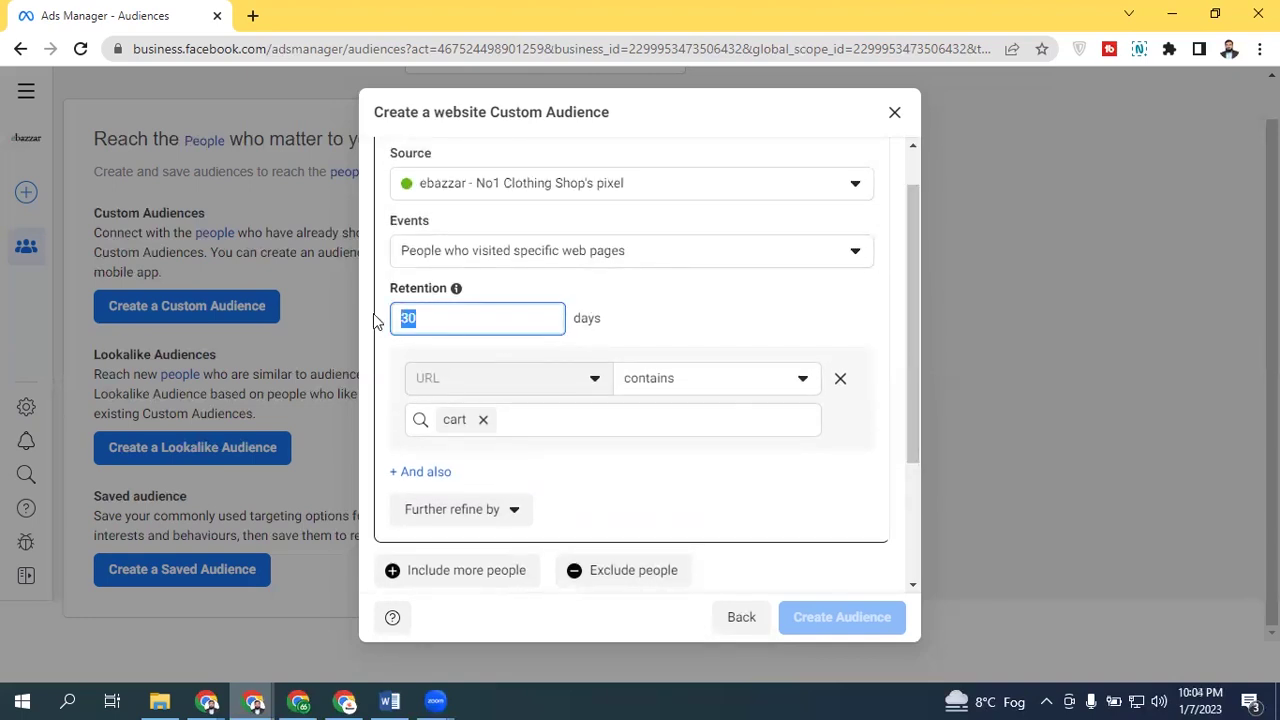
left_click(839, 381)
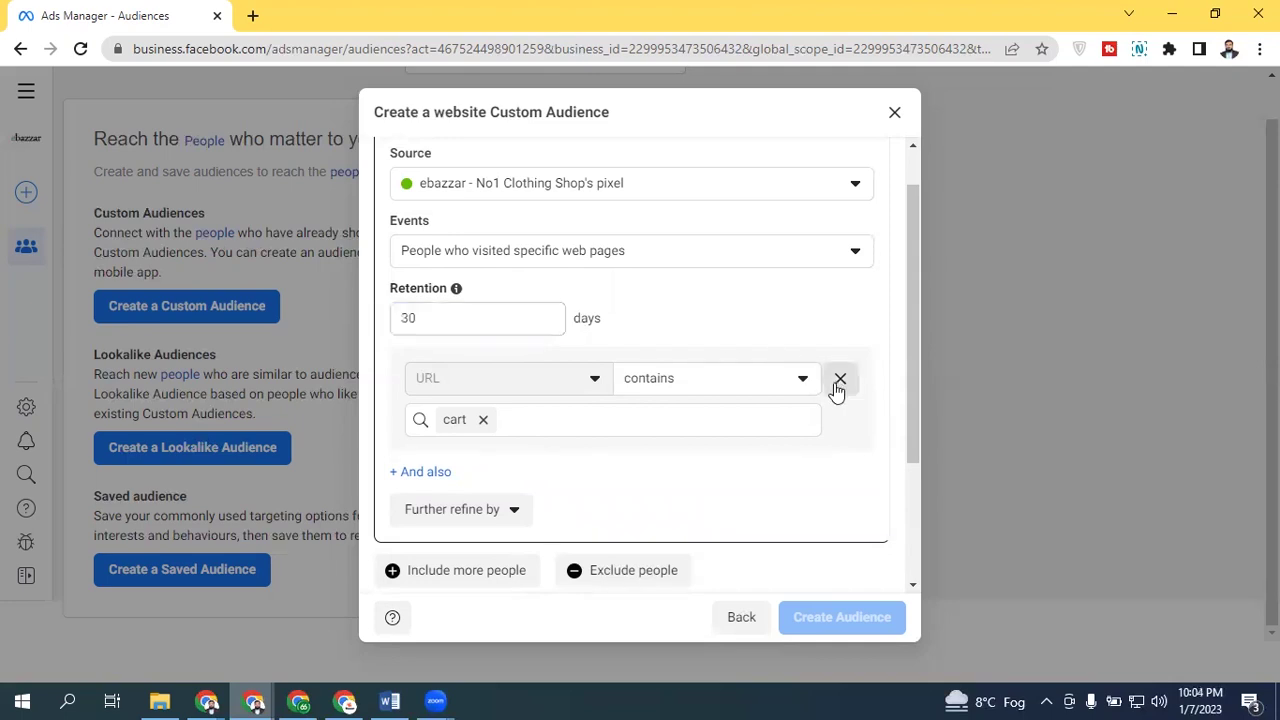
left_click(550, 259)
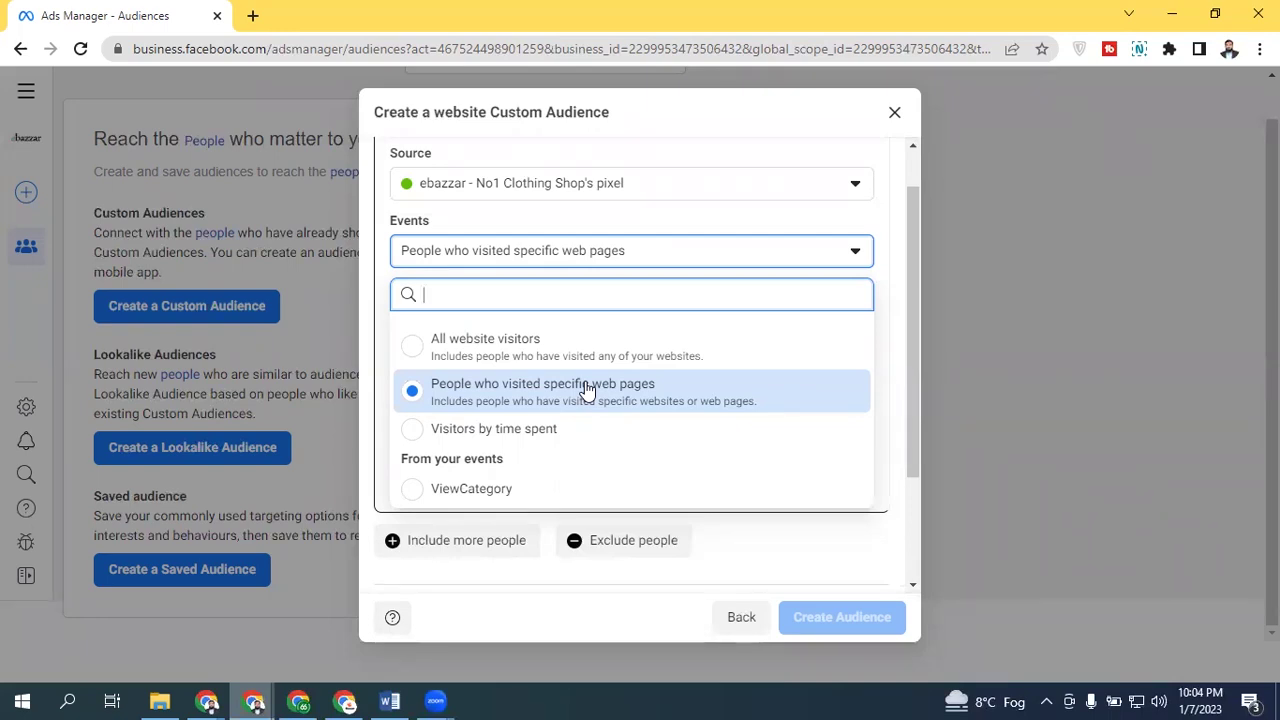
left_click(506, 429)
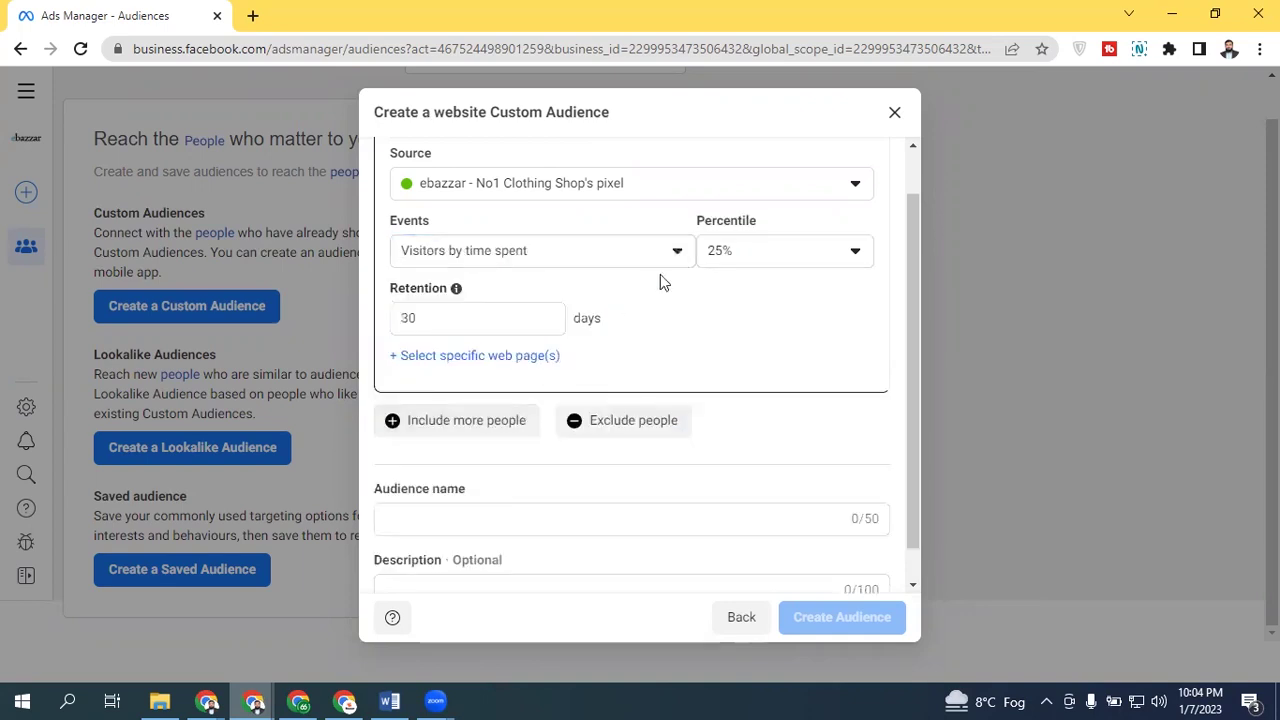
Step: Try the 5% percentile for Visitors by time spent, and set the percentile back to 25%
left_click(810, 260)
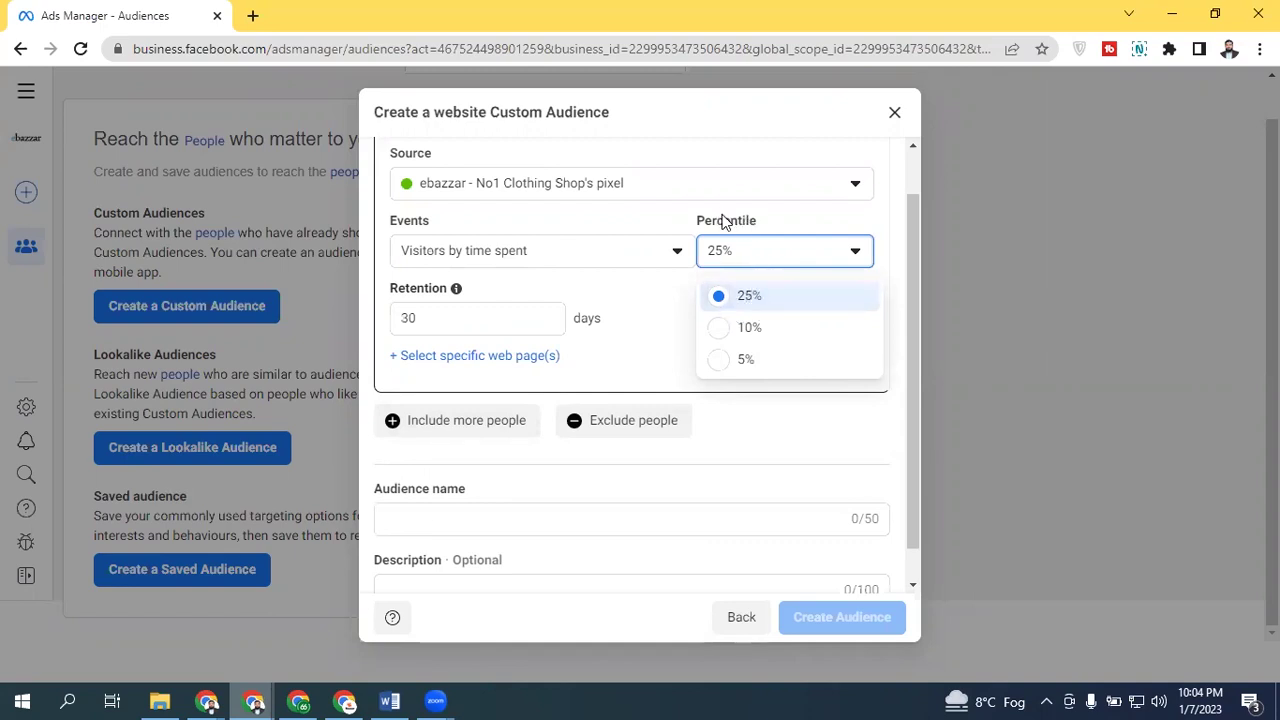
left_click(748, 297)
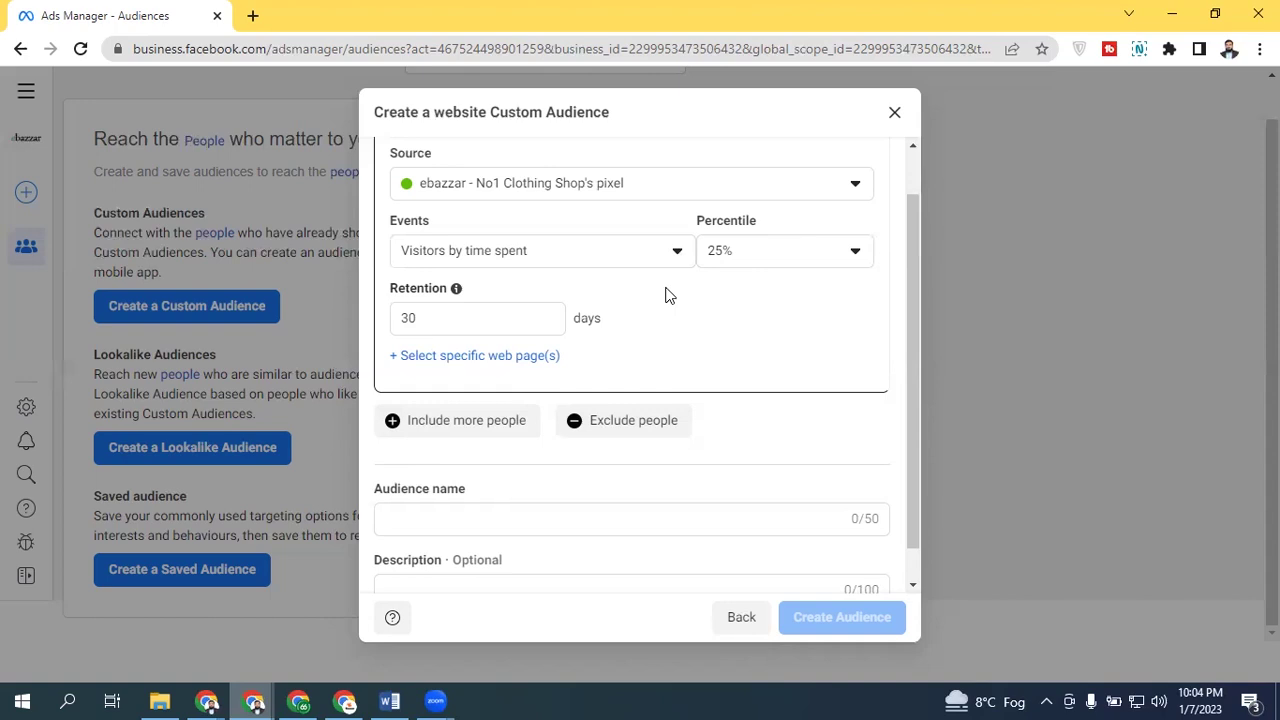
left_click(771, 251)
left_click(731, 362)
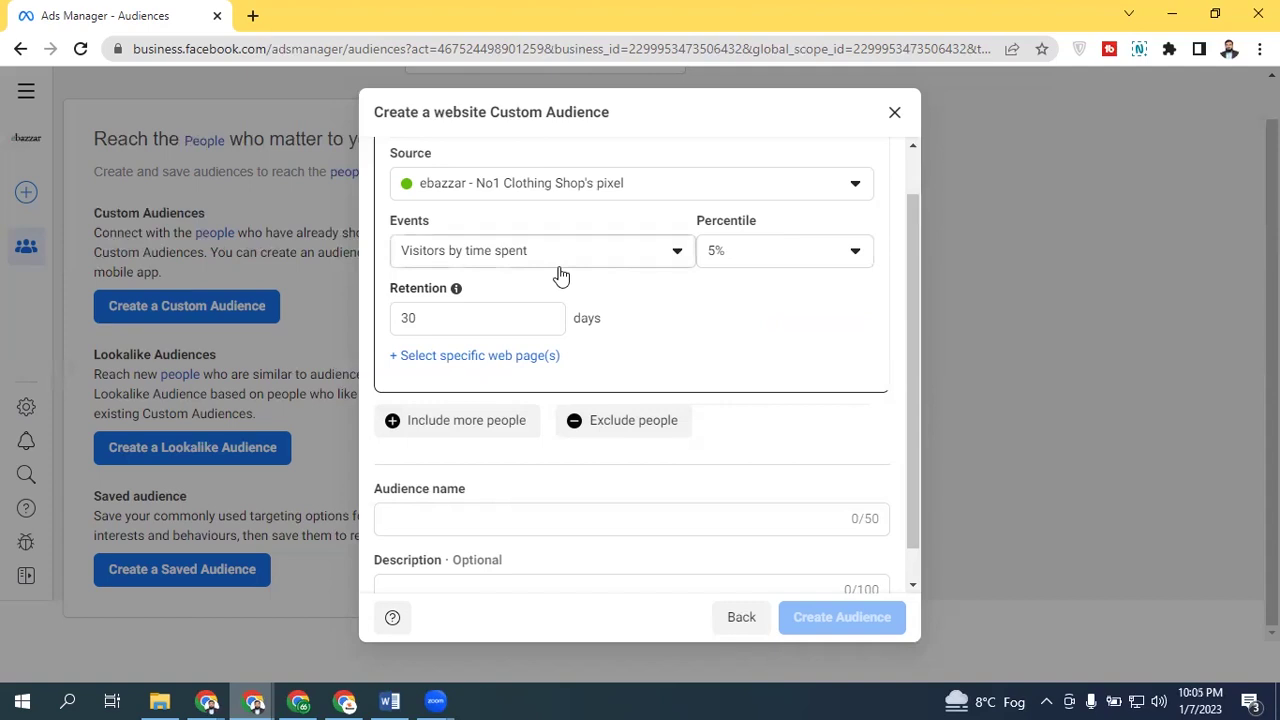
left_click(788, 262)
left_click(774, 294)
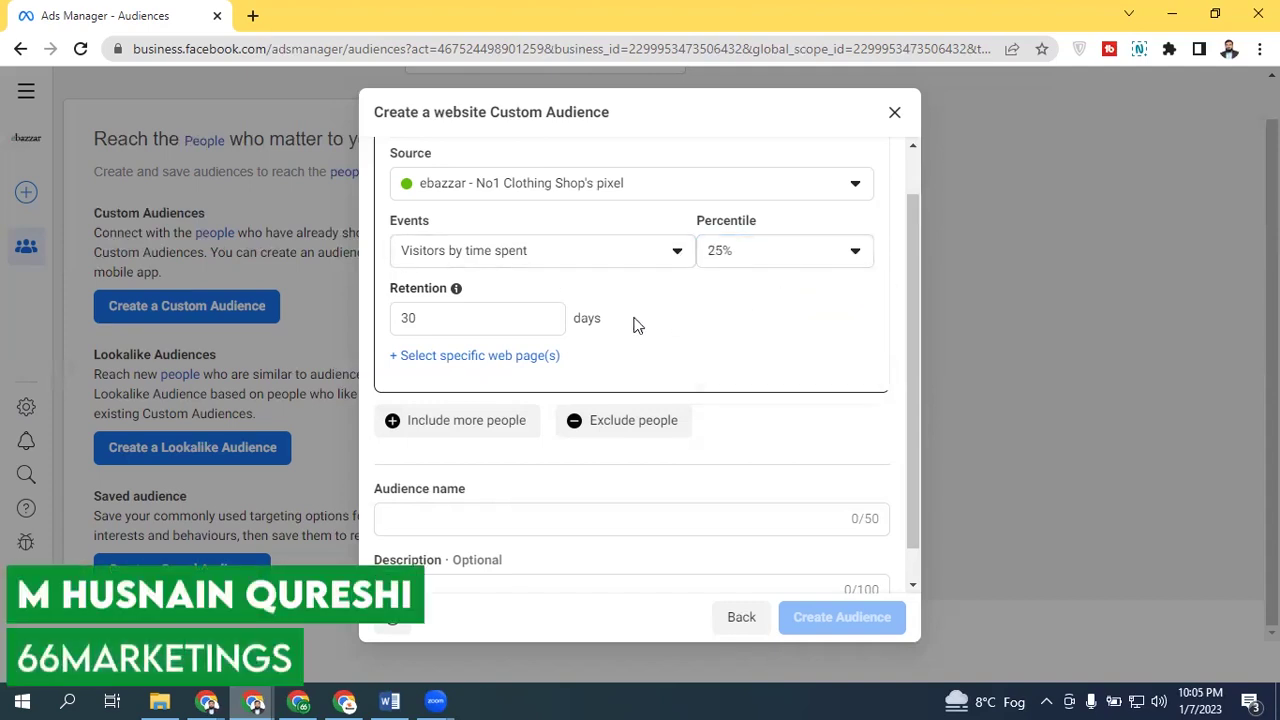
Step: Review the available events and set the audience event to All website visitors
left_click(570, 265)
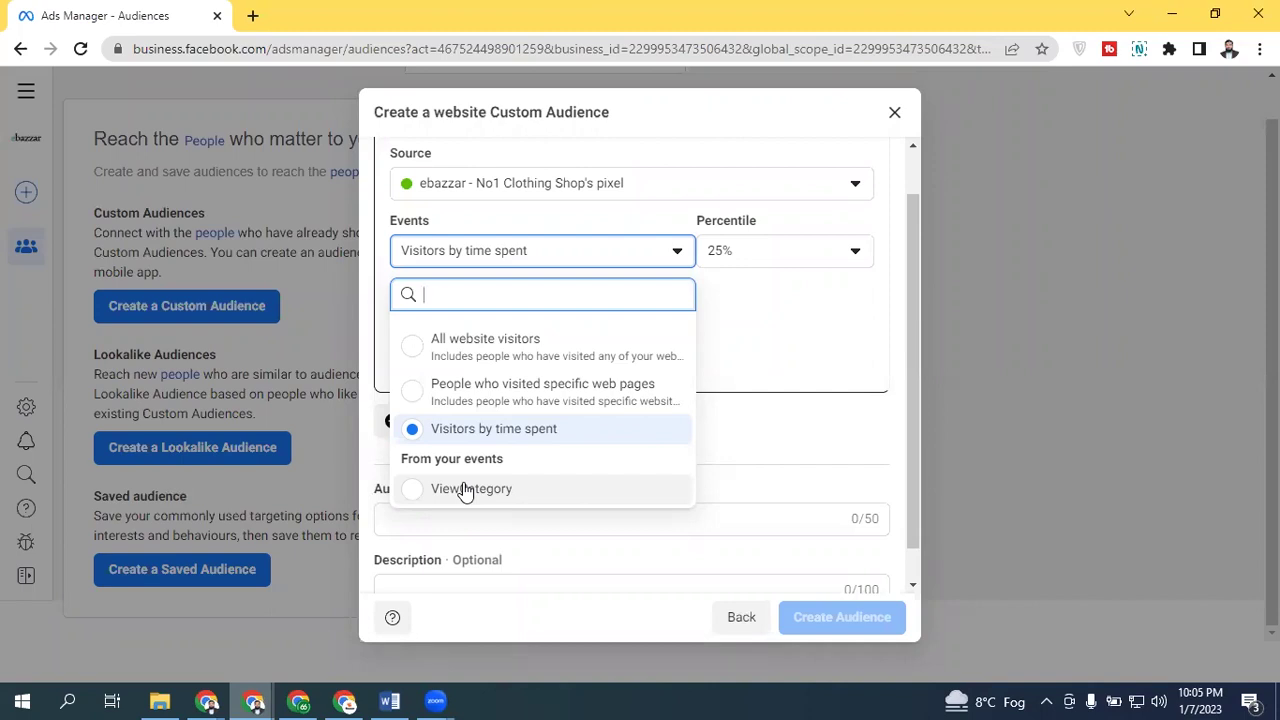
left_click(727, 333)
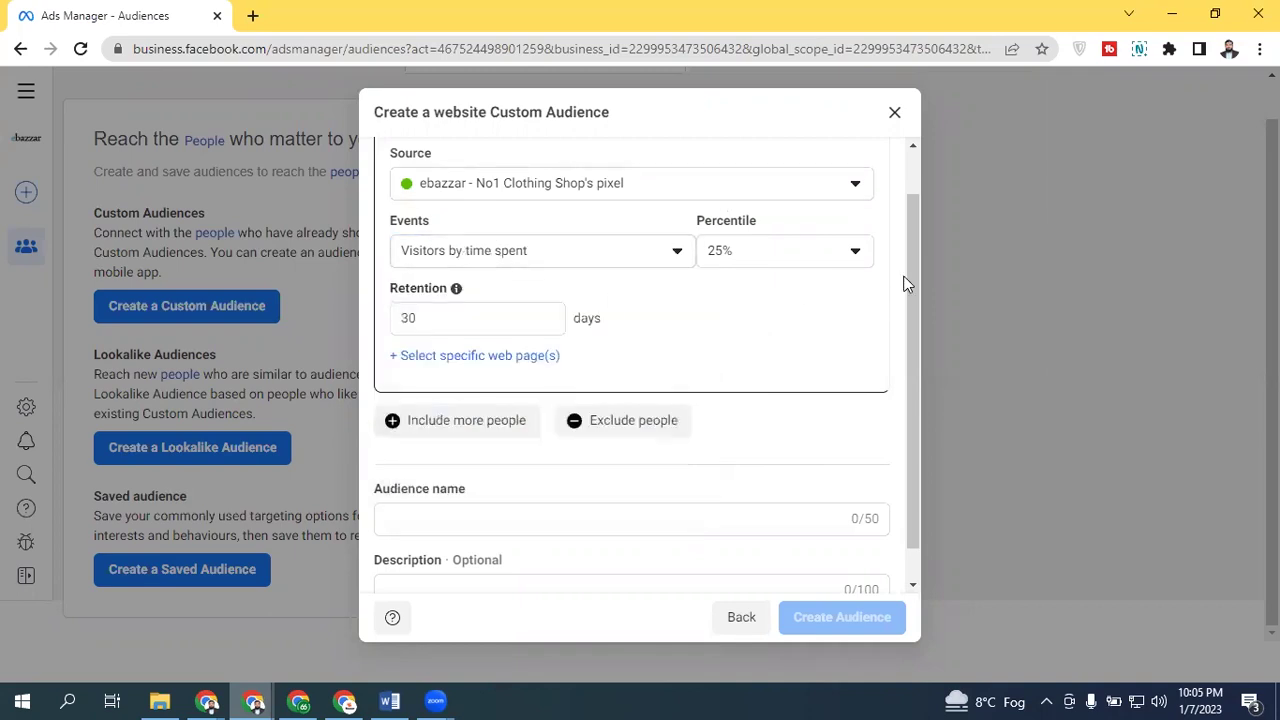
left_click_drag(910, 290, 913, 356)
left_click(450, 480)
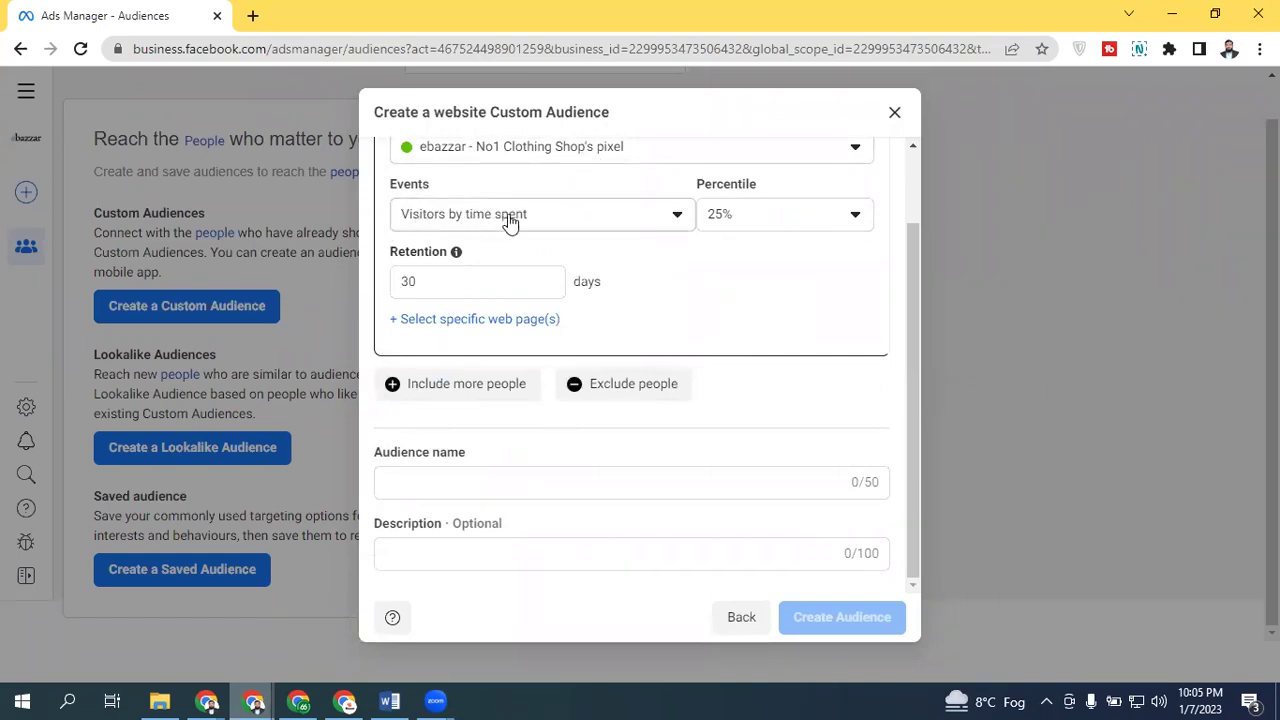
left_click(643, 222)
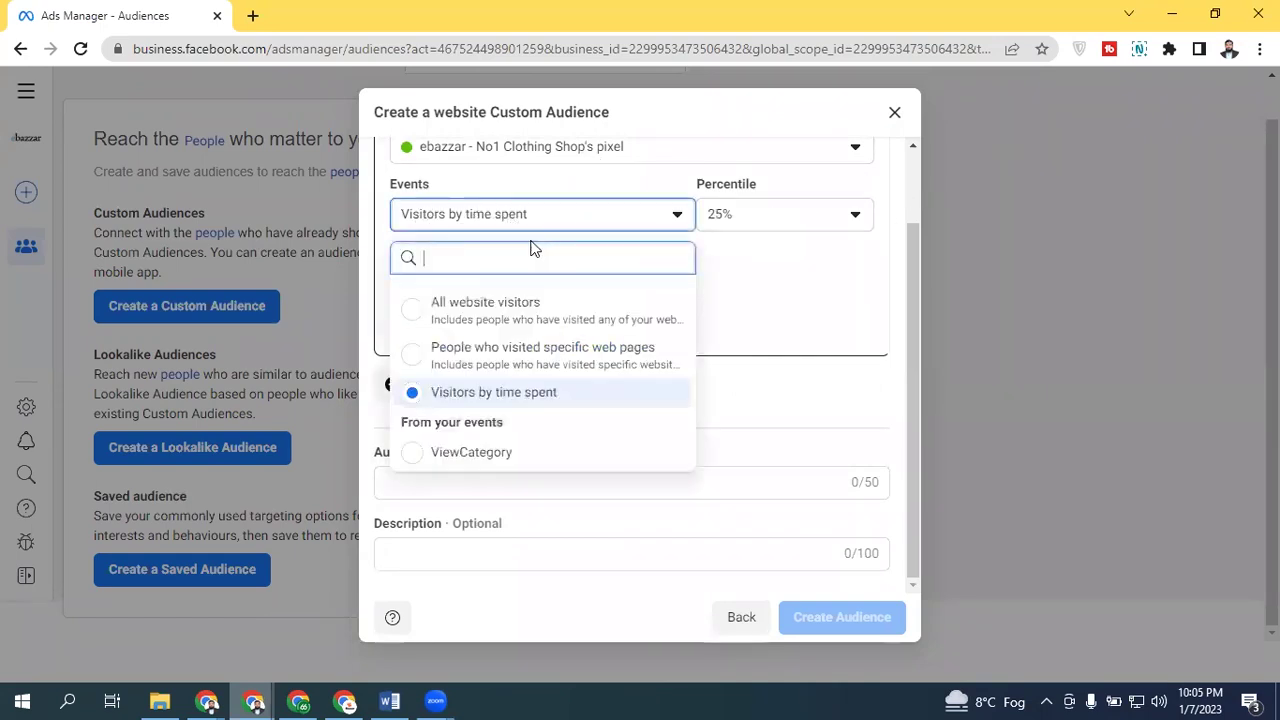
left_click(480, 302)
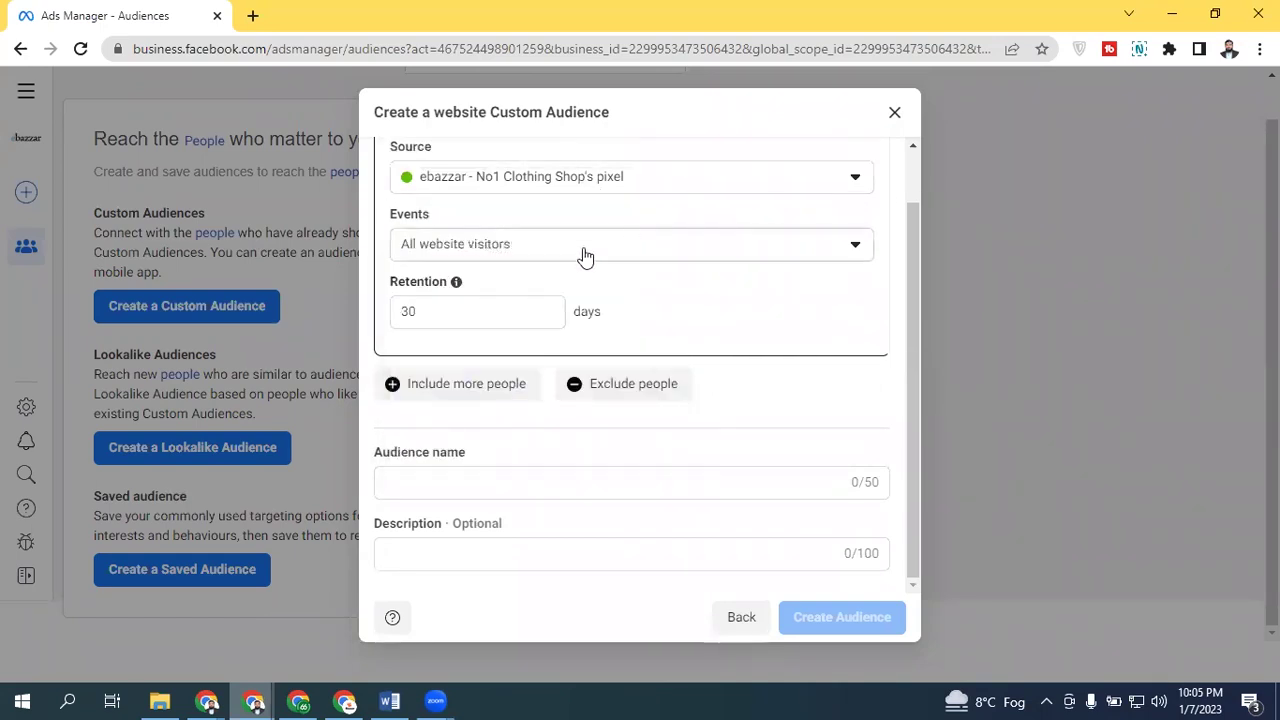
Step: Name the audience eB_All_Web_Visitors_30Days
left_click(502, 480)
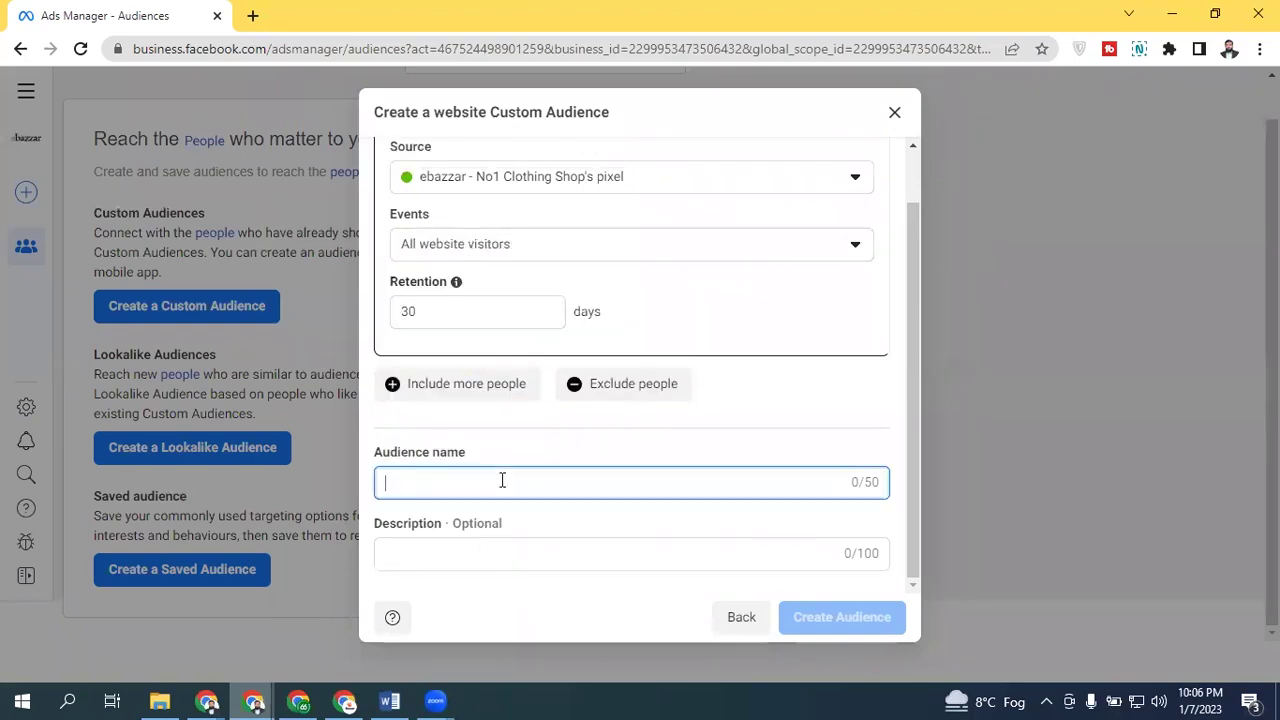
type("eB_All_")
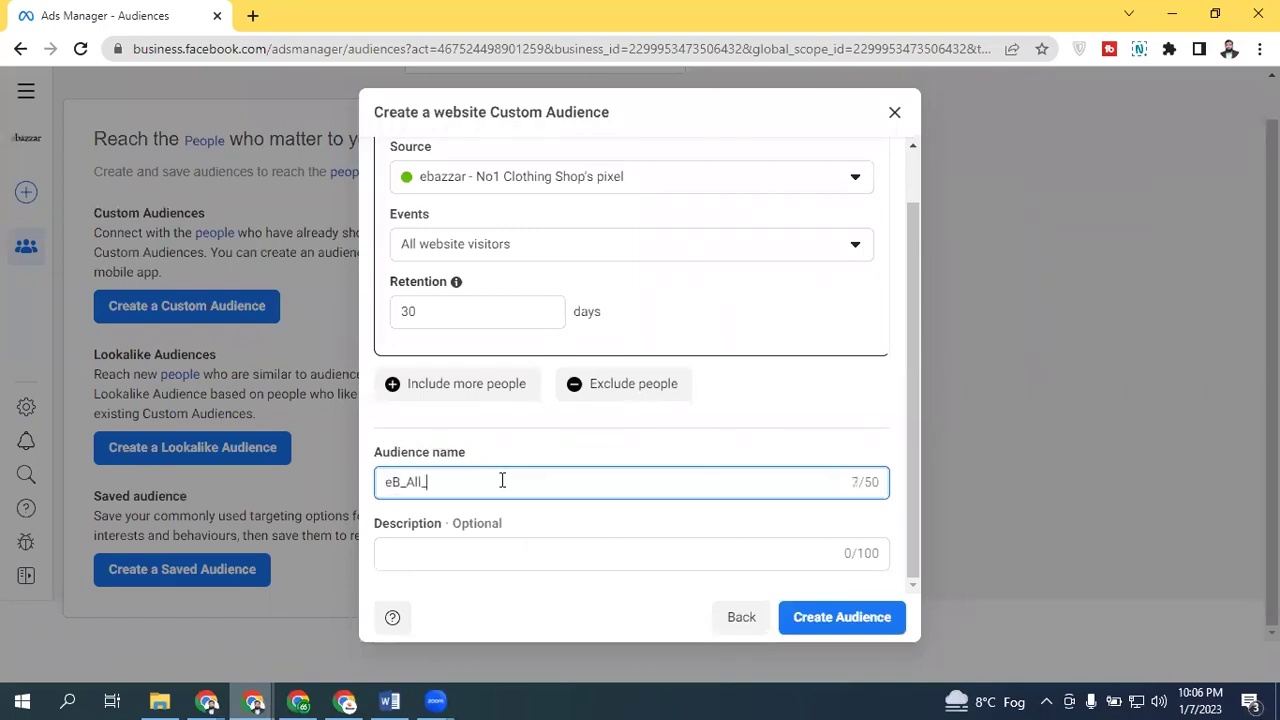
type("Web_")
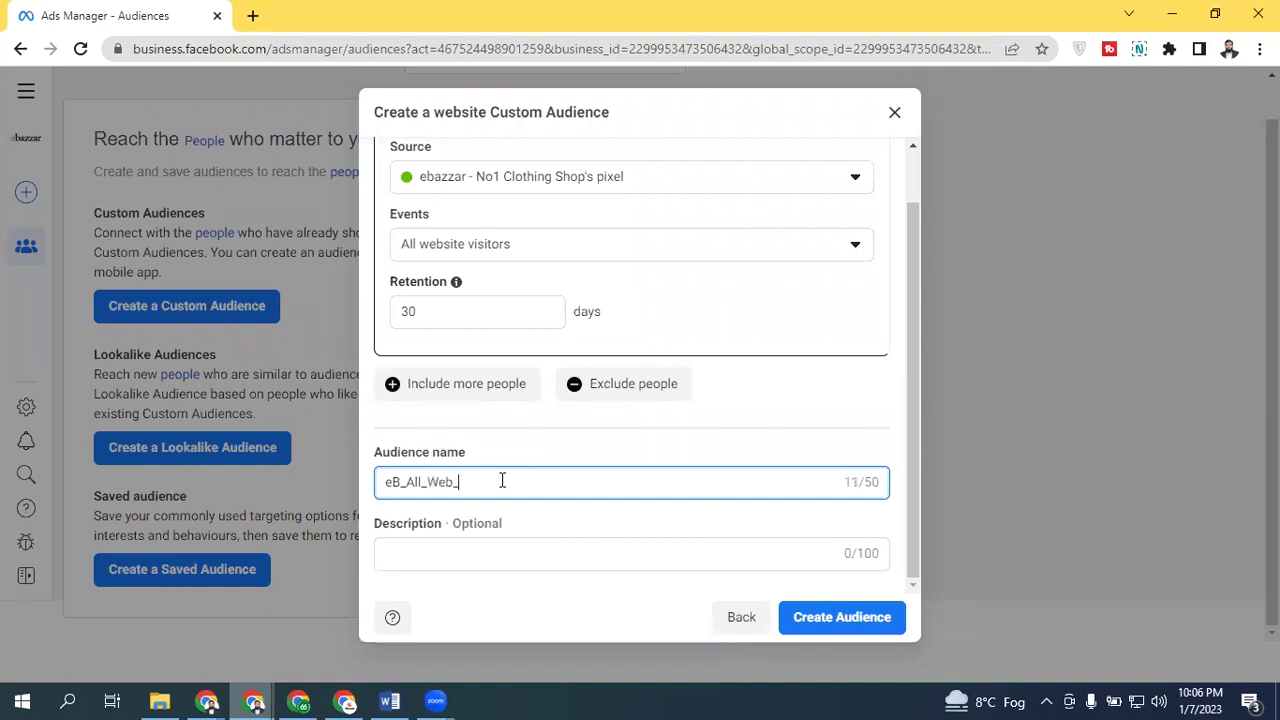
type("Visitors_30Days")
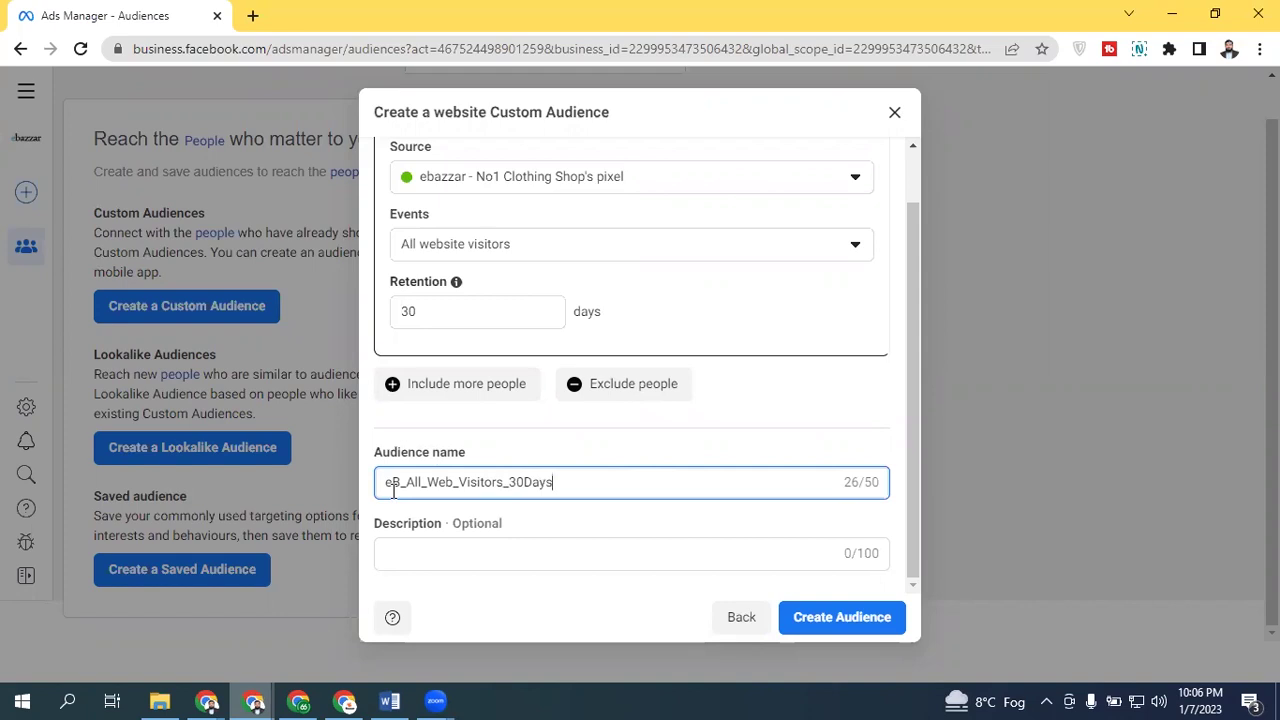
Step: Create the eB_All_Web_Visitors_30Days audience and close its summary
left_click_drag(400, 489, 381, 490)
left_click(562, 487)
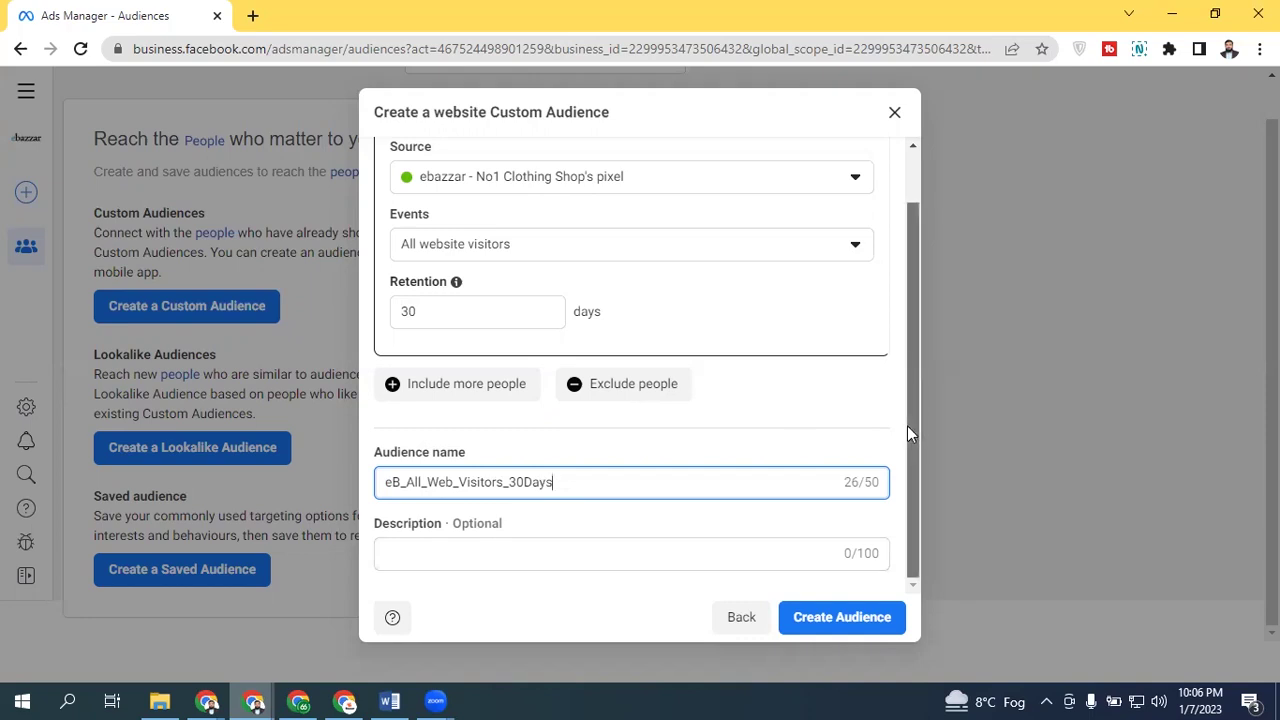
scroll(907, 426, "up", 1)
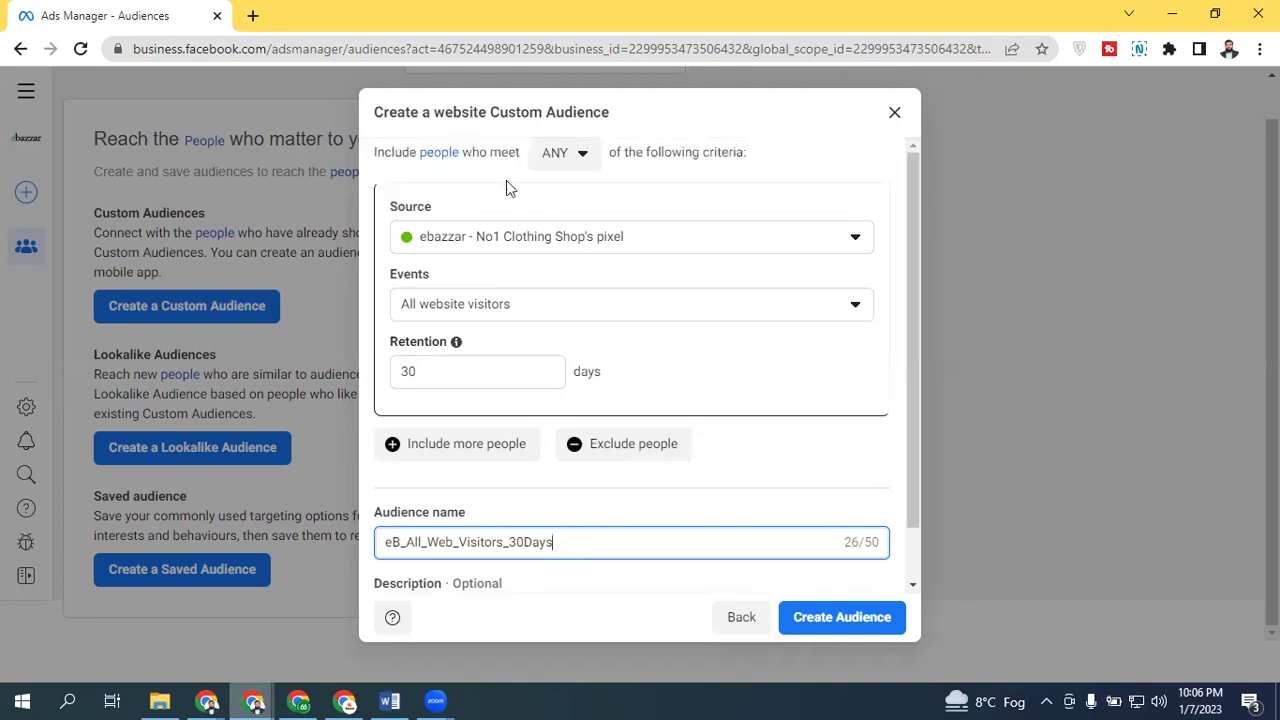
left_click(826, 616)
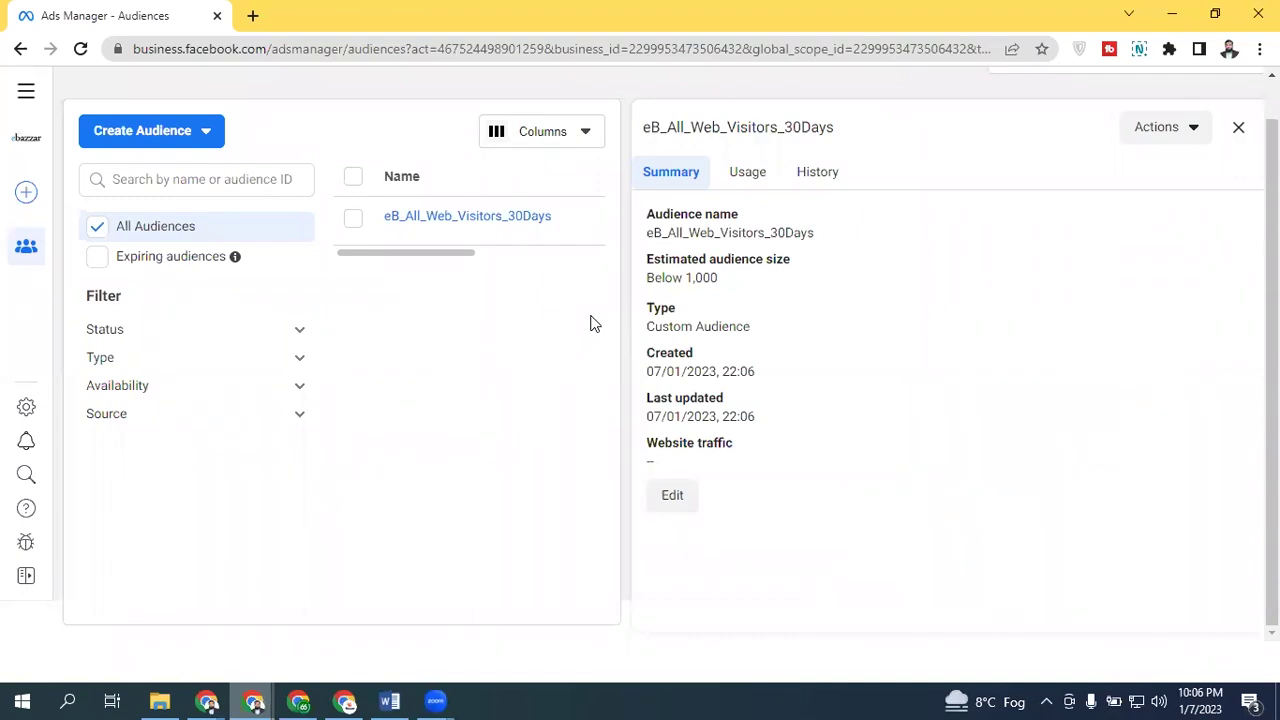
left_click(1238, 127)
mouse_move(445, 220)
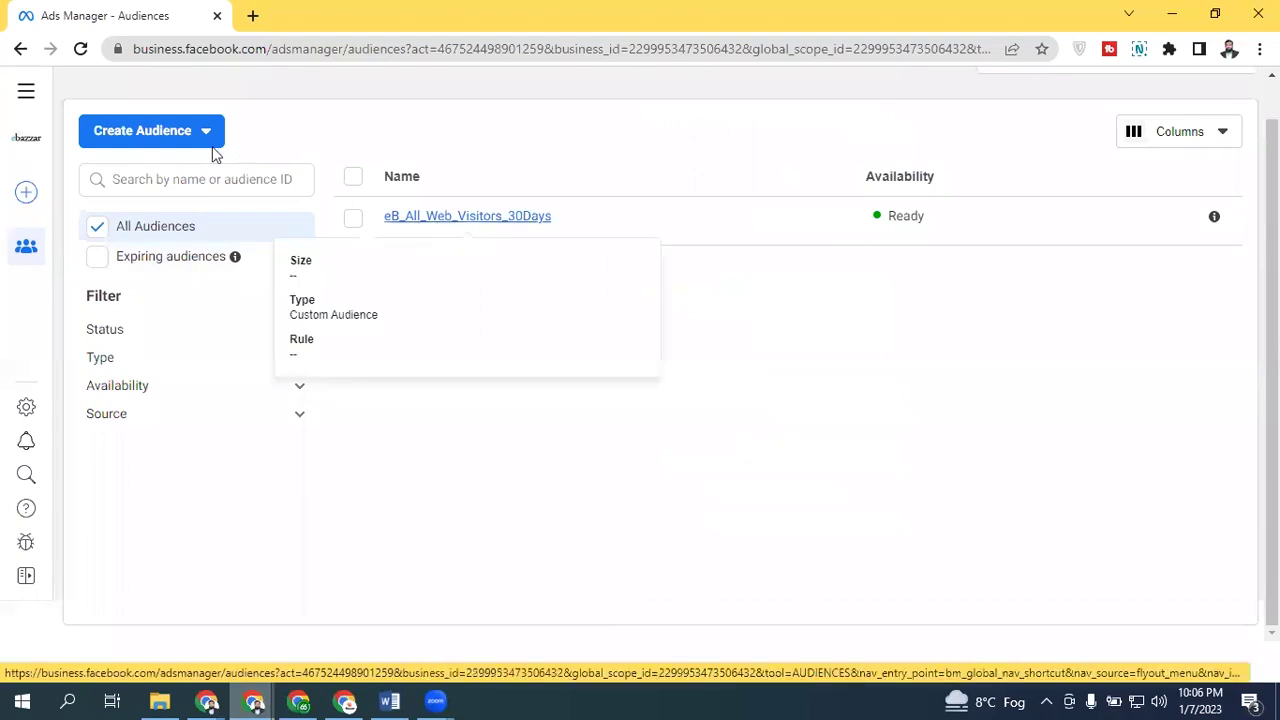
left_click(158, 131)
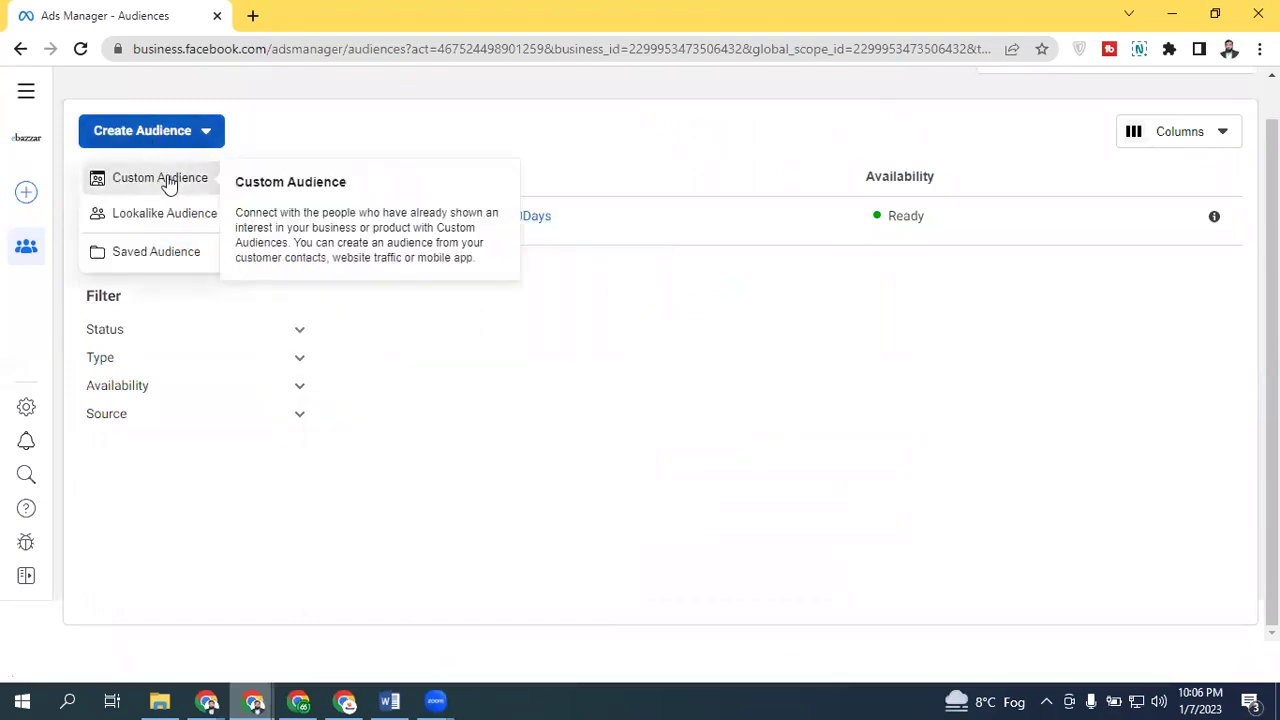
left_click(165, 177)
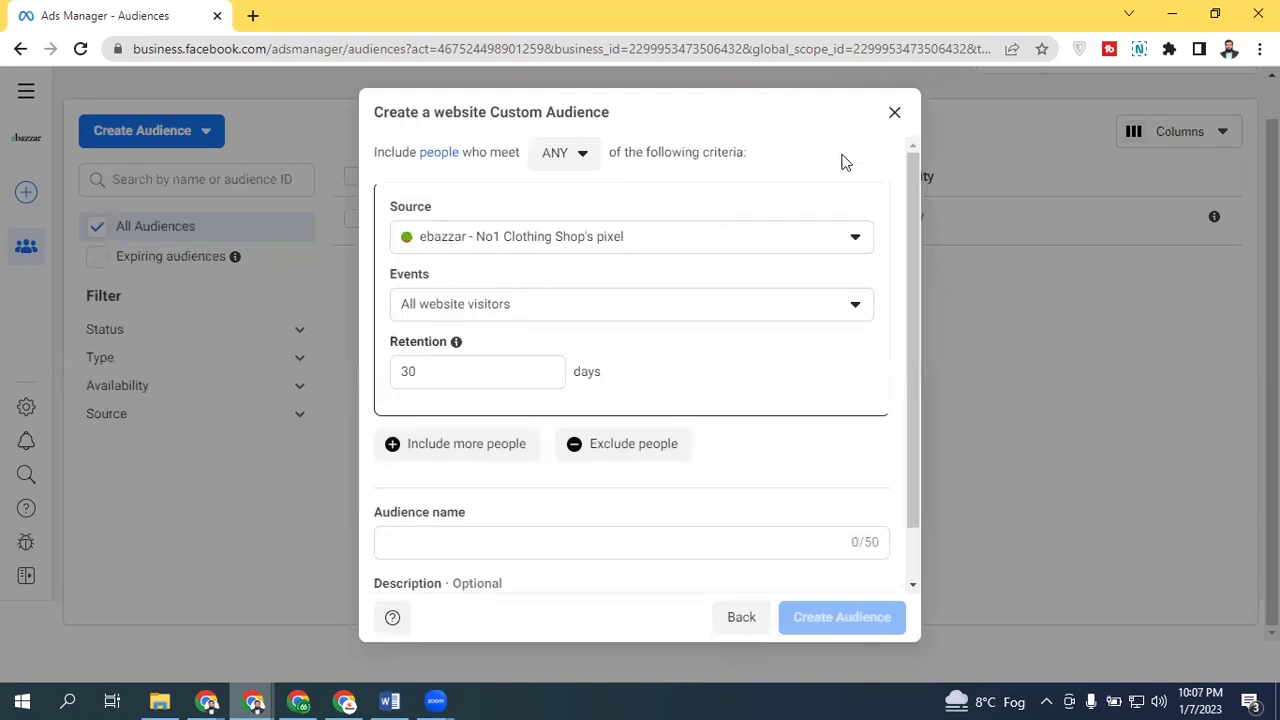
left_click(896, 114)
Step: Start a new custom audience with Video as its source
left_click(200, 134)
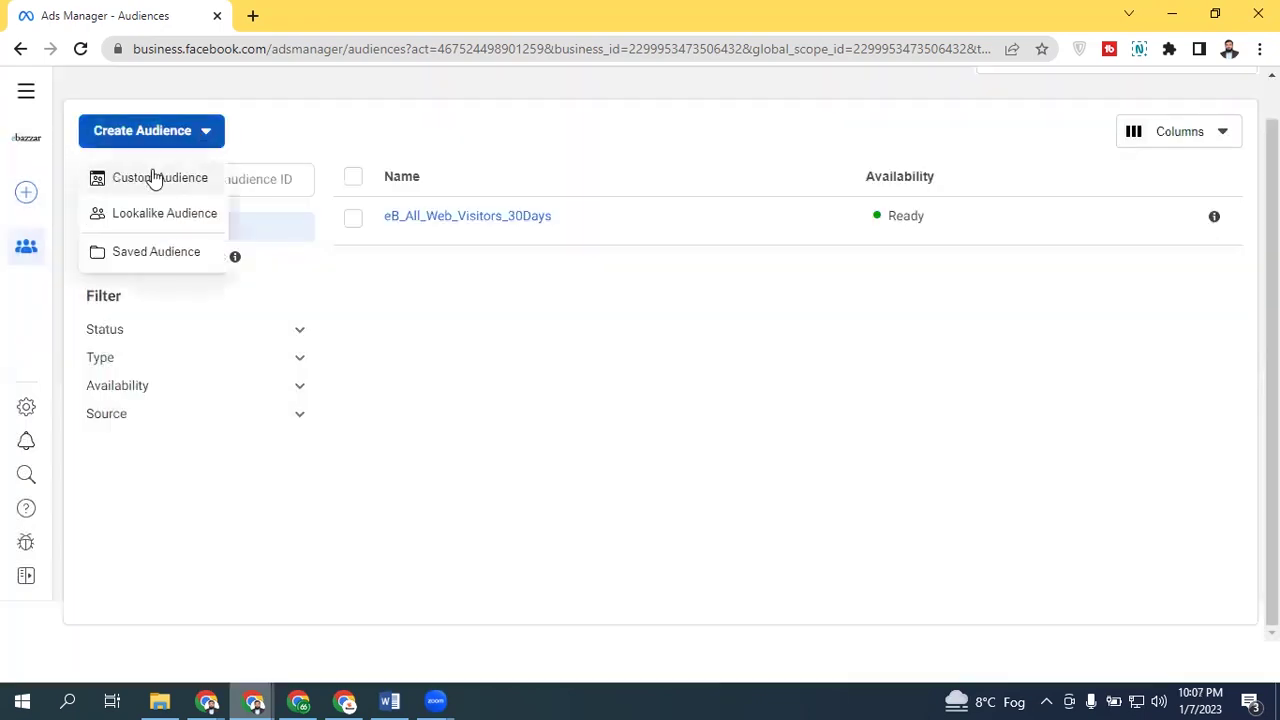
left_click(145, 178)
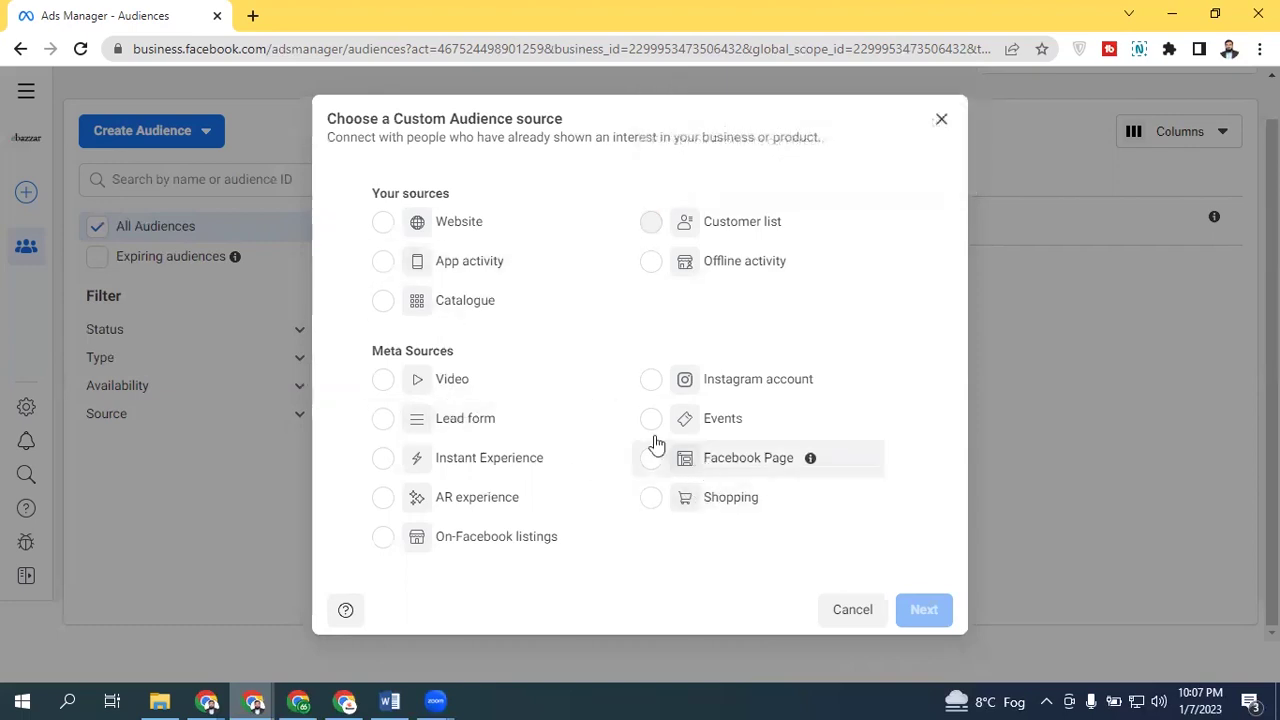
left_click(453, 381)
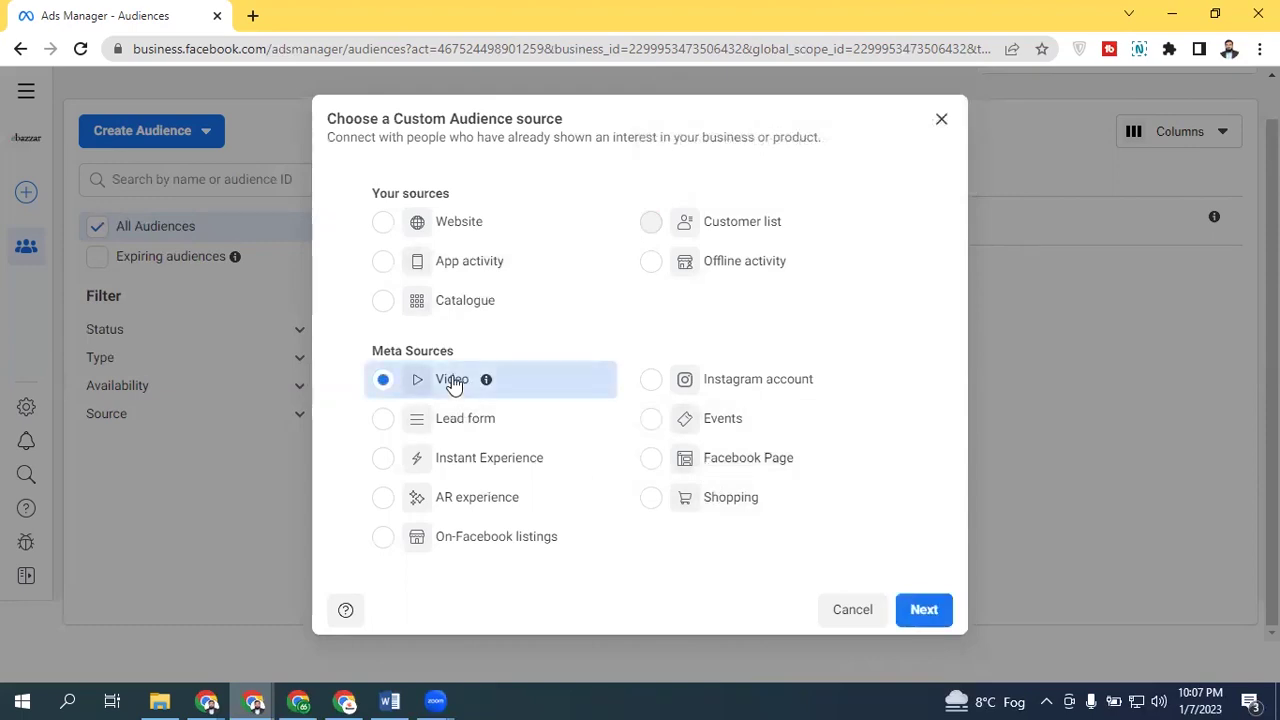
left_click(924, 609)
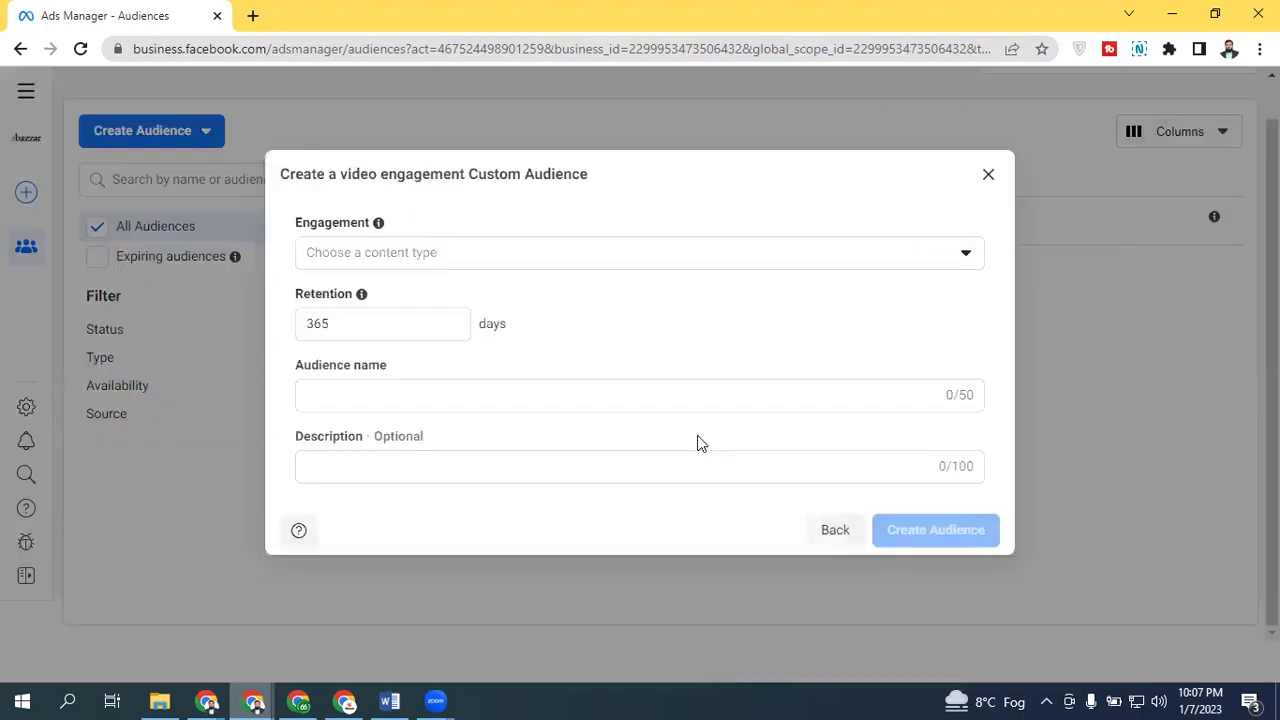
Step: Set the video audience's engagement to people who have watched at least 25% of the video
left_click(551, 263)
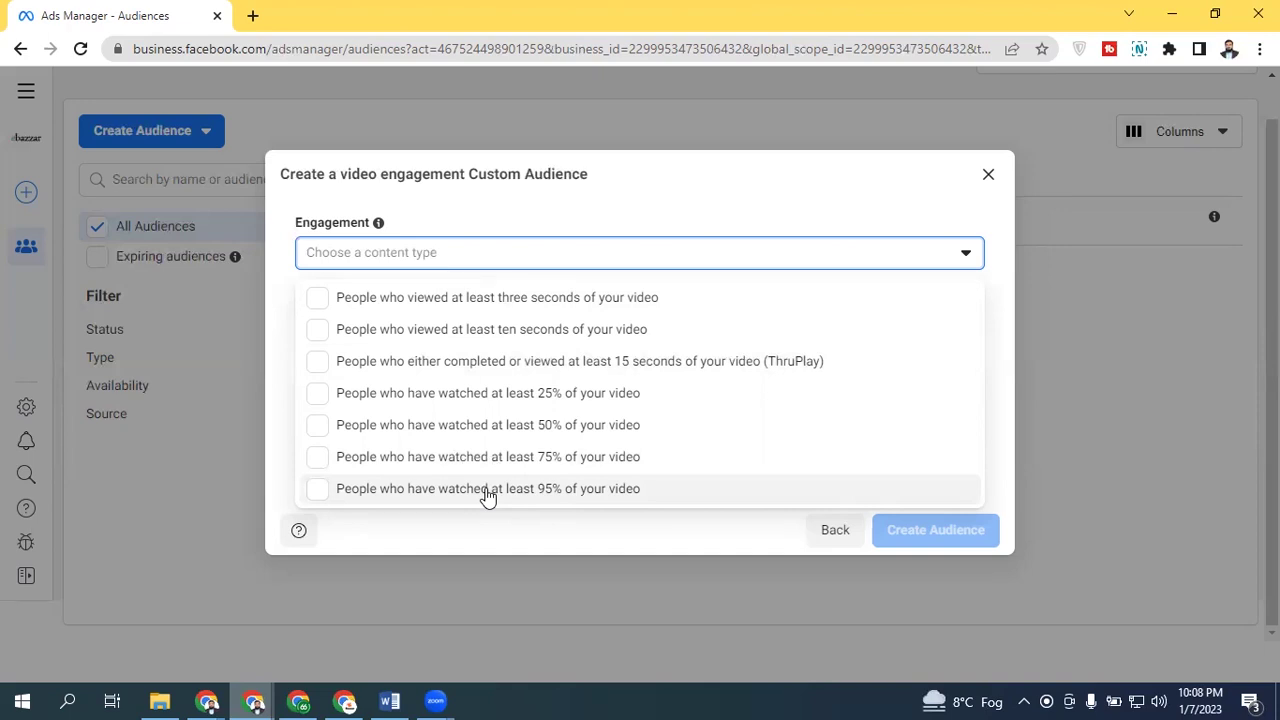
left_click(488, 394)
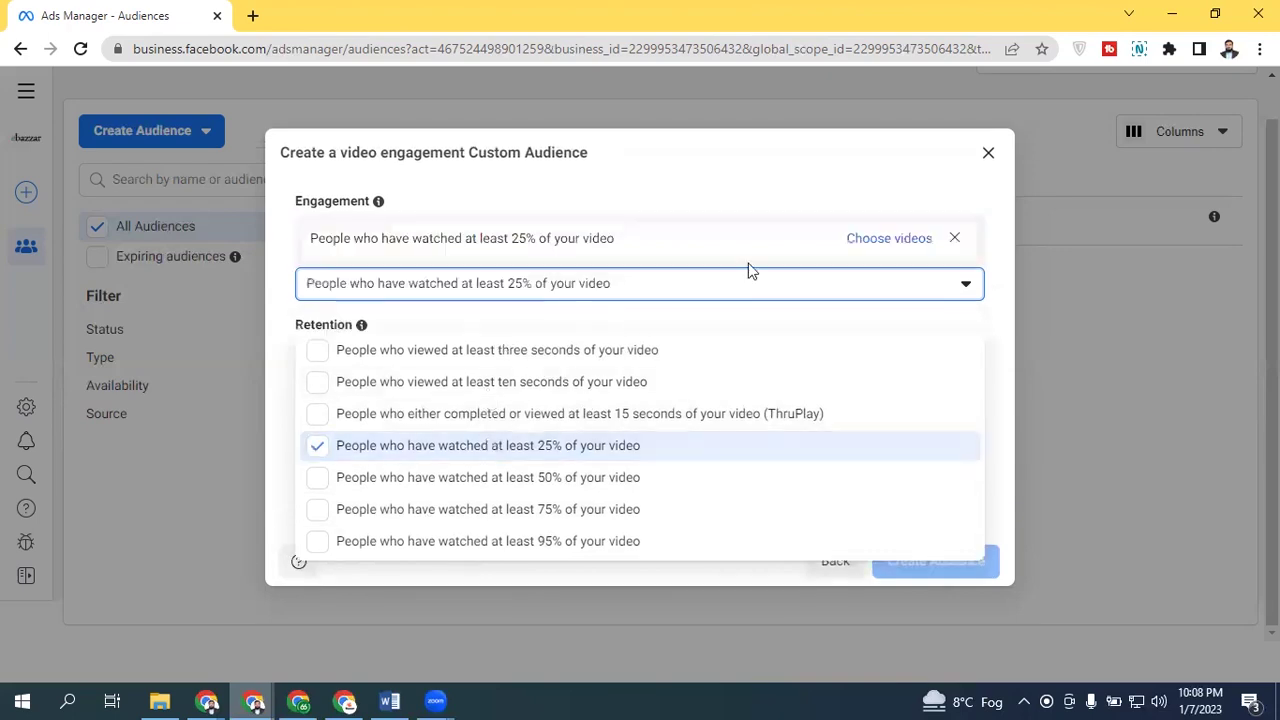
left_click(760, 192)
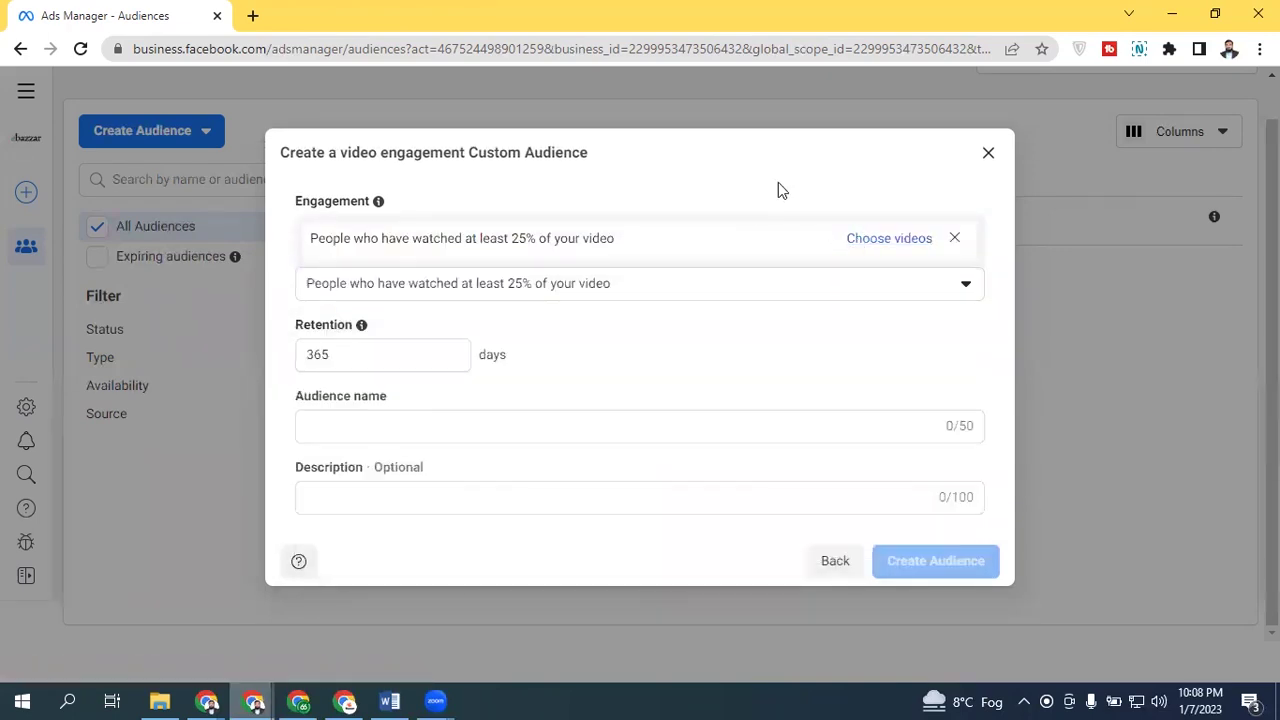
Step: Examine the available Facebook Pages and video sources for the 25% engagement rule, and leave the video selection without choosing any
left_click(887, 241)
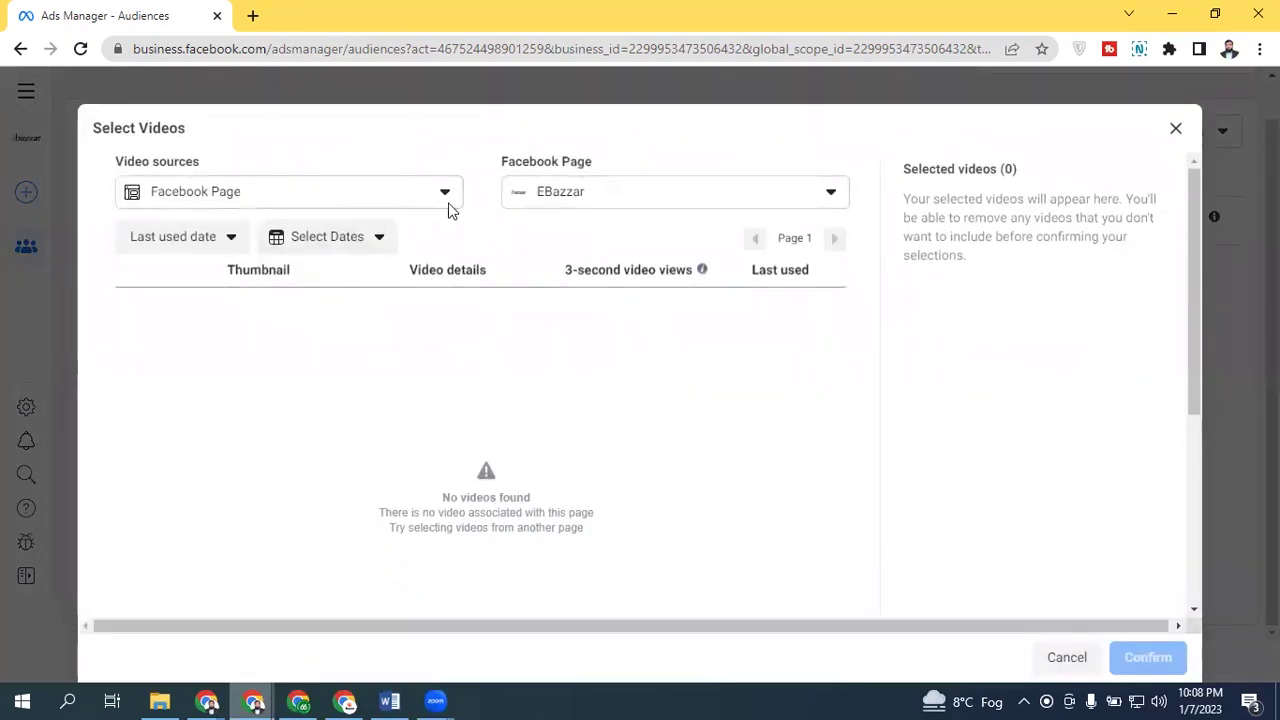
left_click(688, 191)
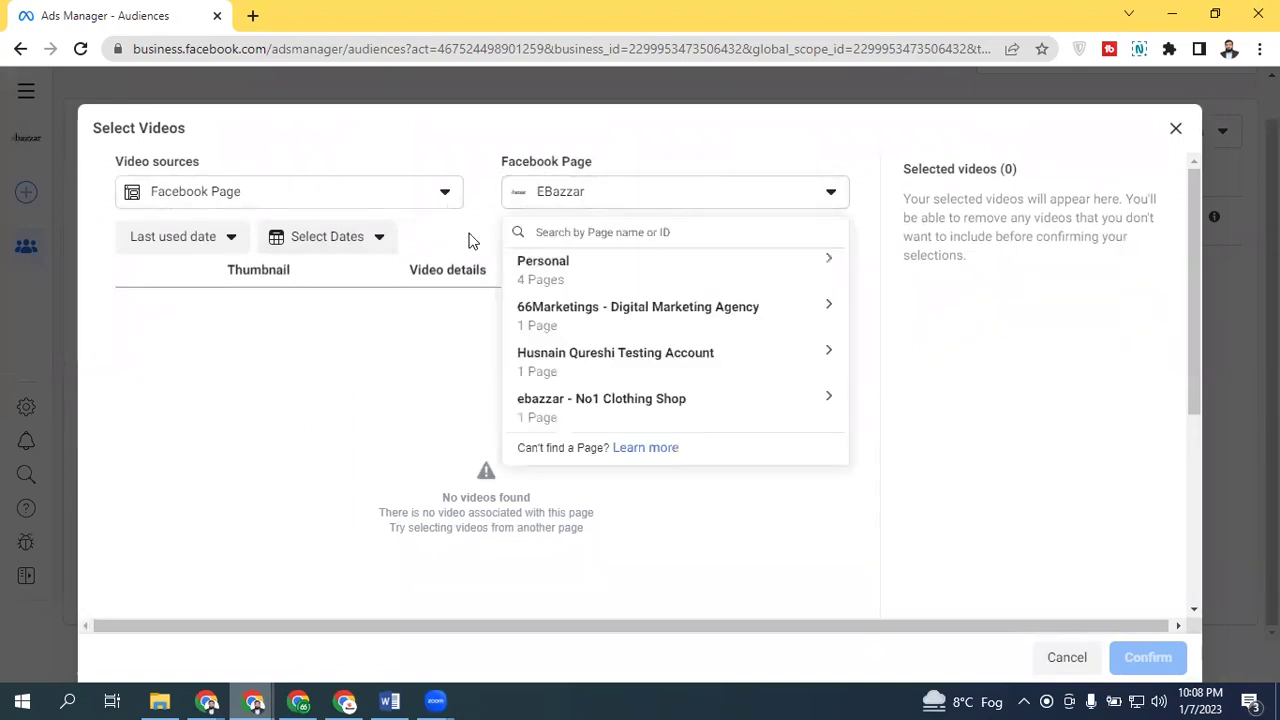
left_click(337, 195)
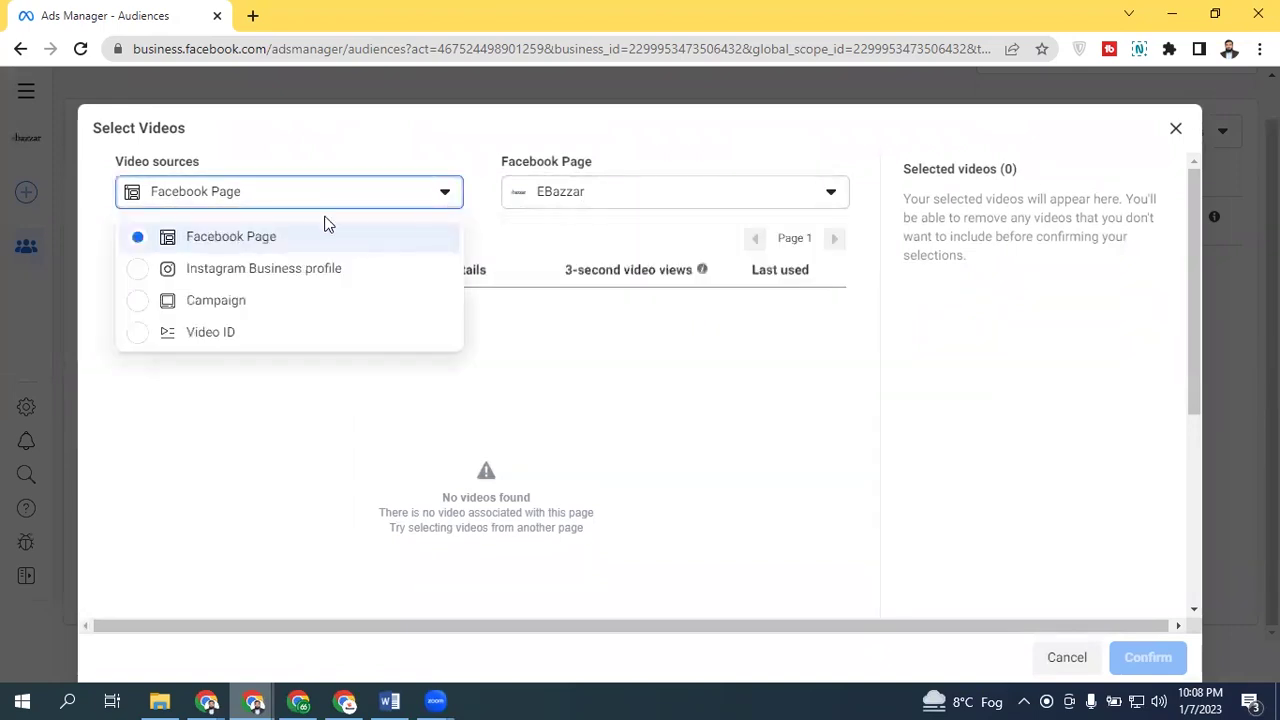
left_click(689, 351)
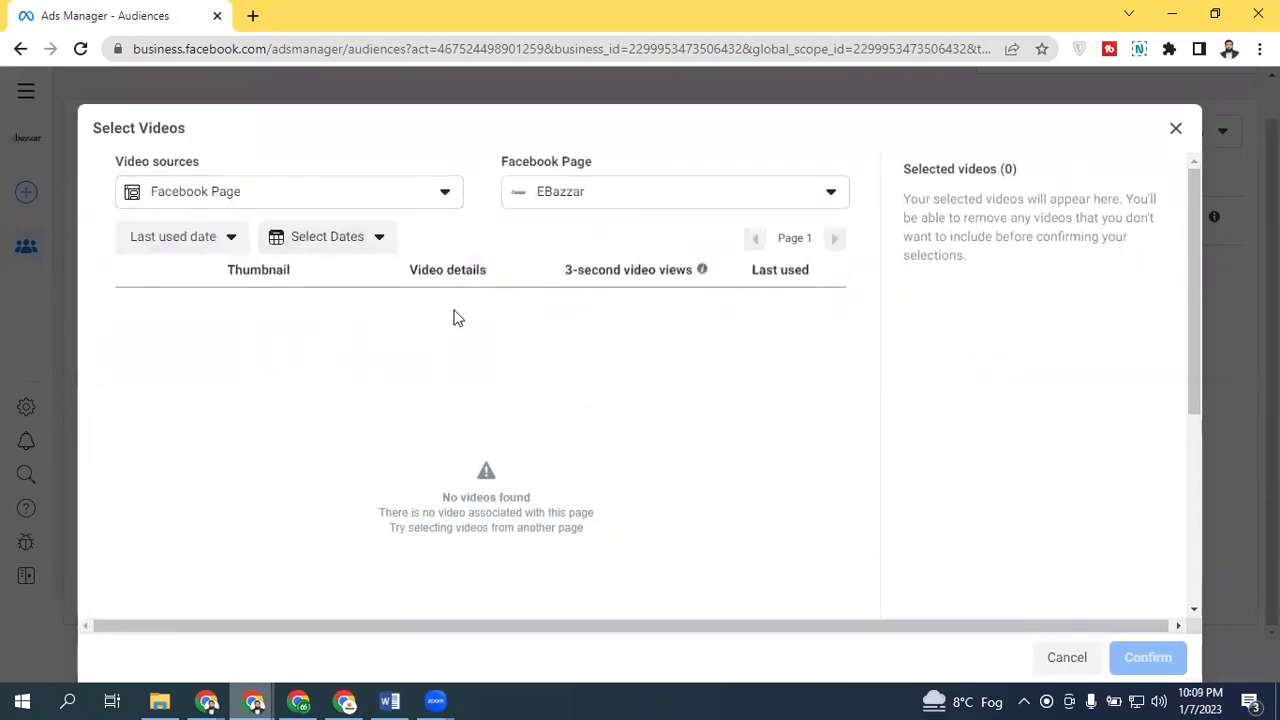
left_click(1175, 128)
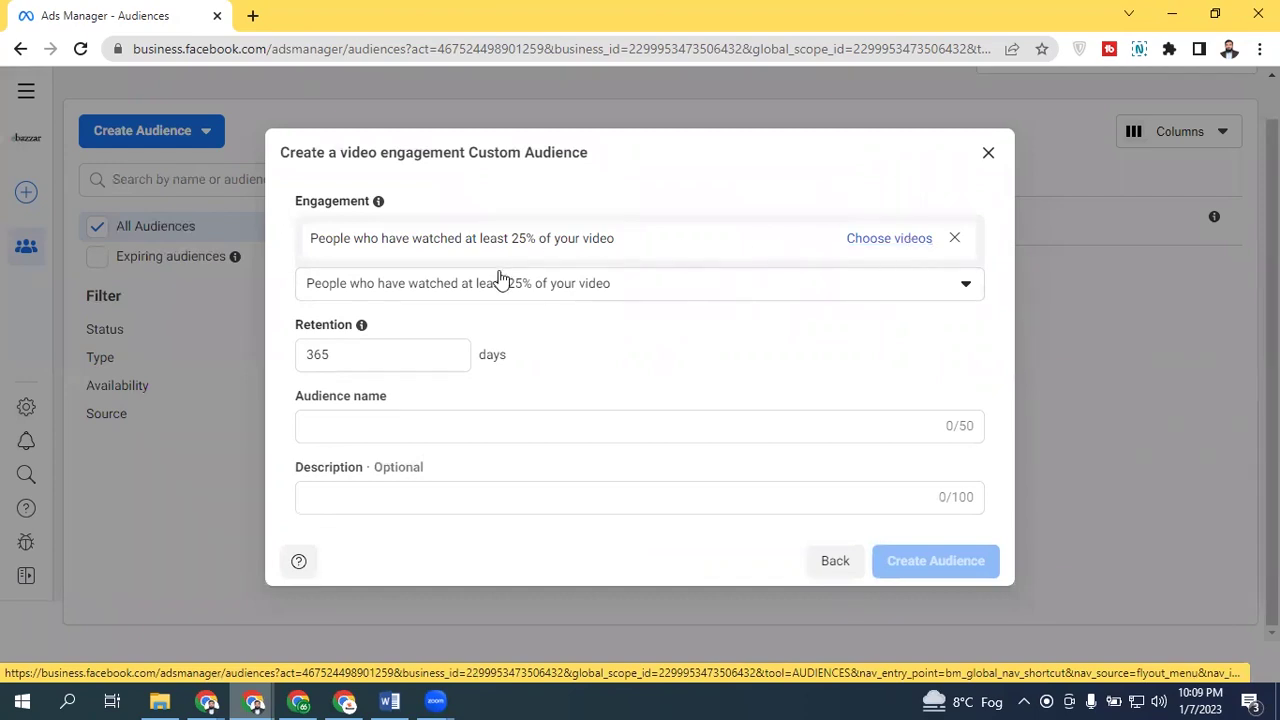
Step: Set the video audience's retention to 30 days
left_click_drag(510, 238, 564, 237)
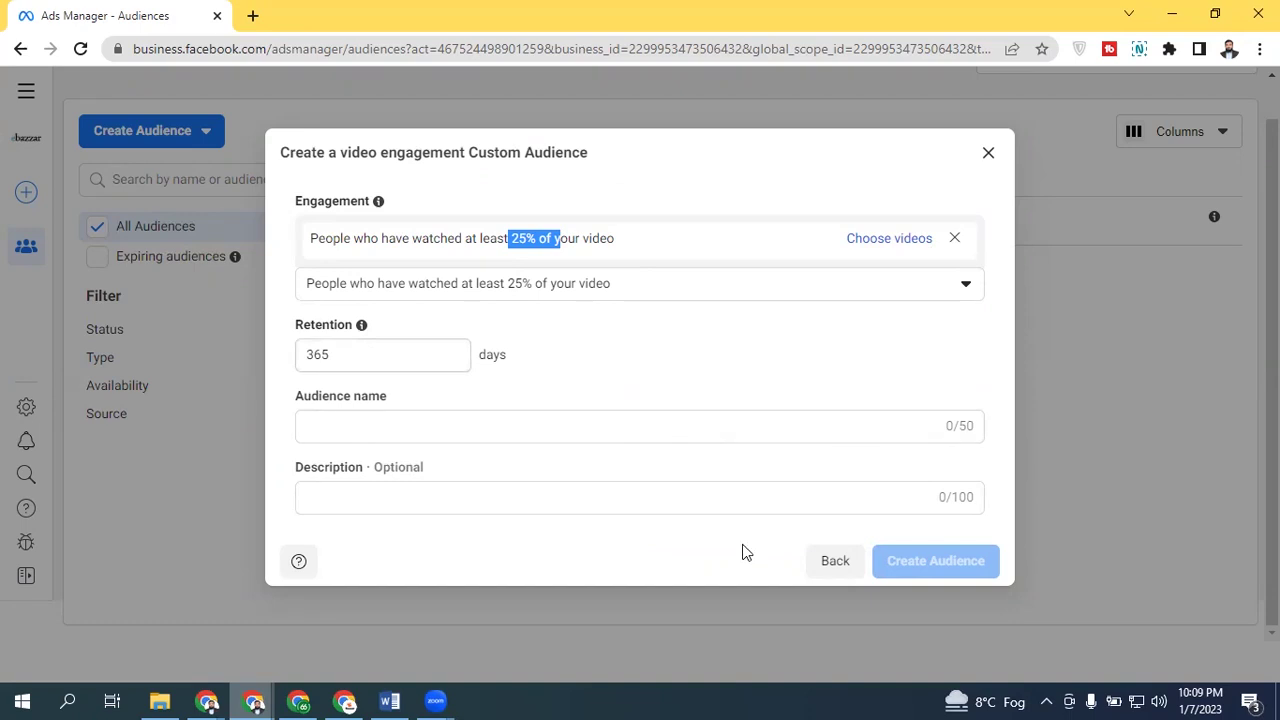
left_click(704, 336)
double_click(366, 351)
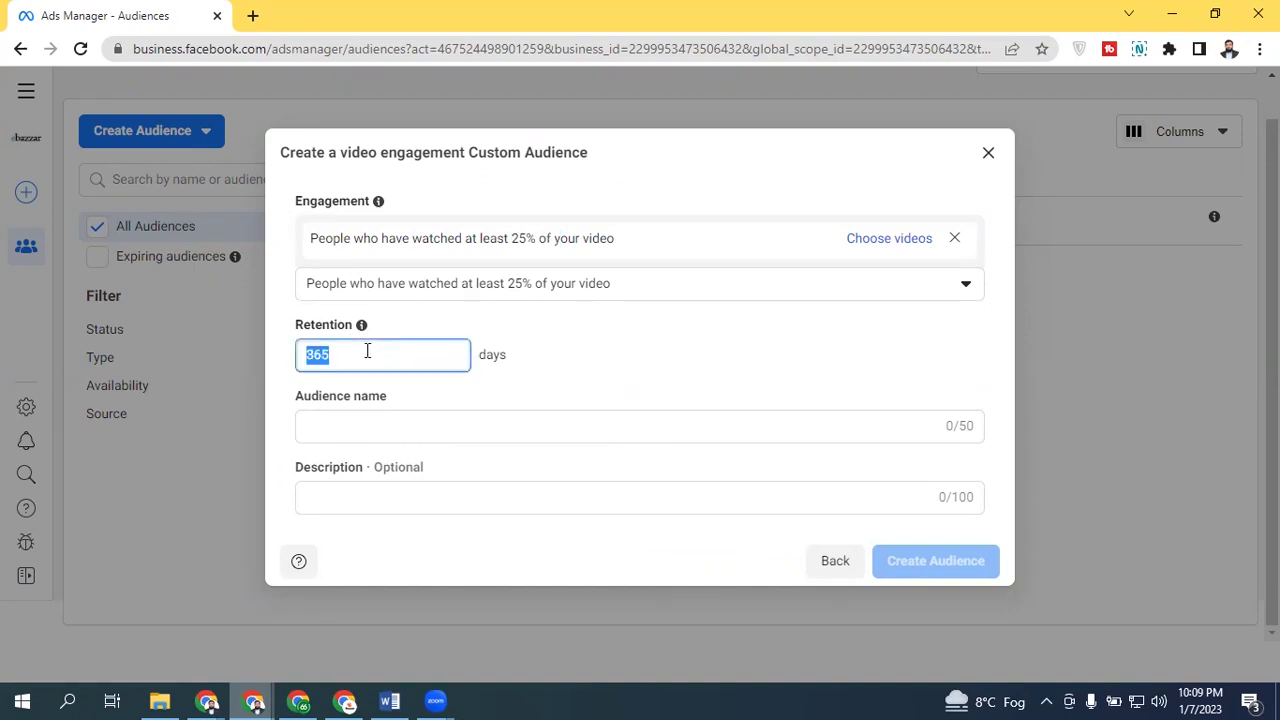
type("30")
left_click(428, 328)
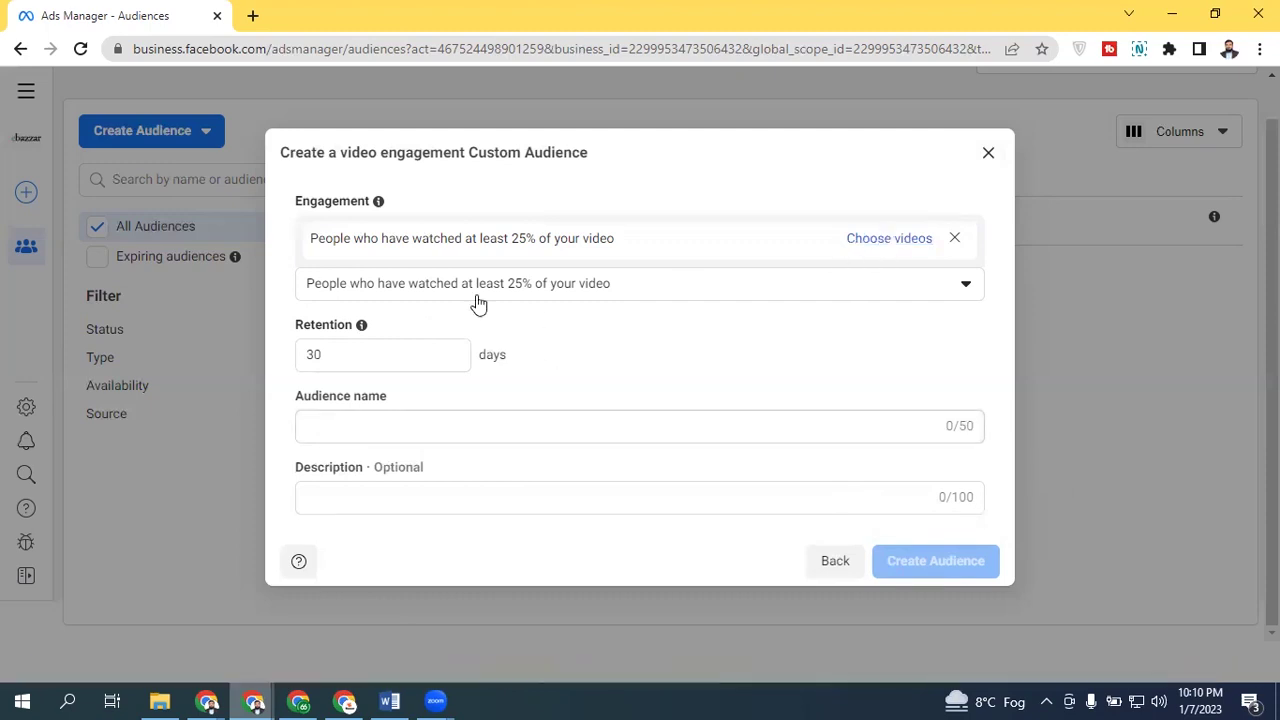
Step: Remove the 25% engagement rule, review the other video engagement options and discard the video audience
left_click_drag(317, 240, 606, 239)
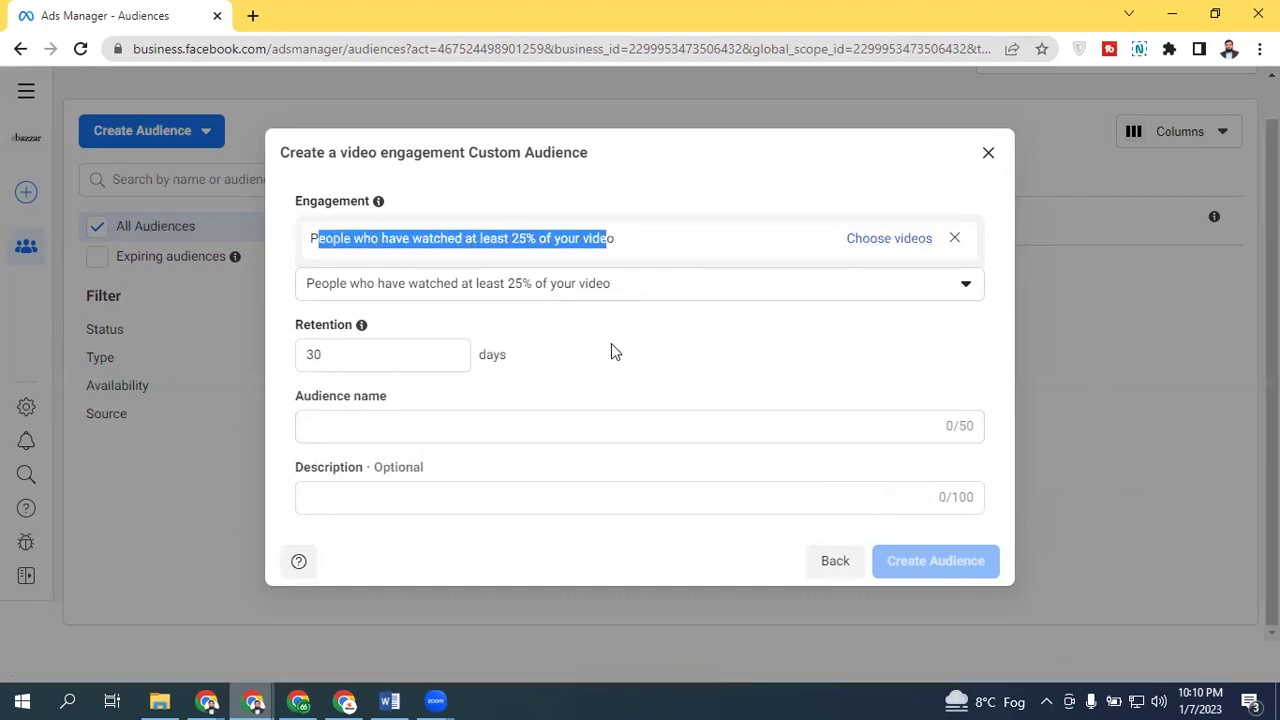
left_click(367, 431)
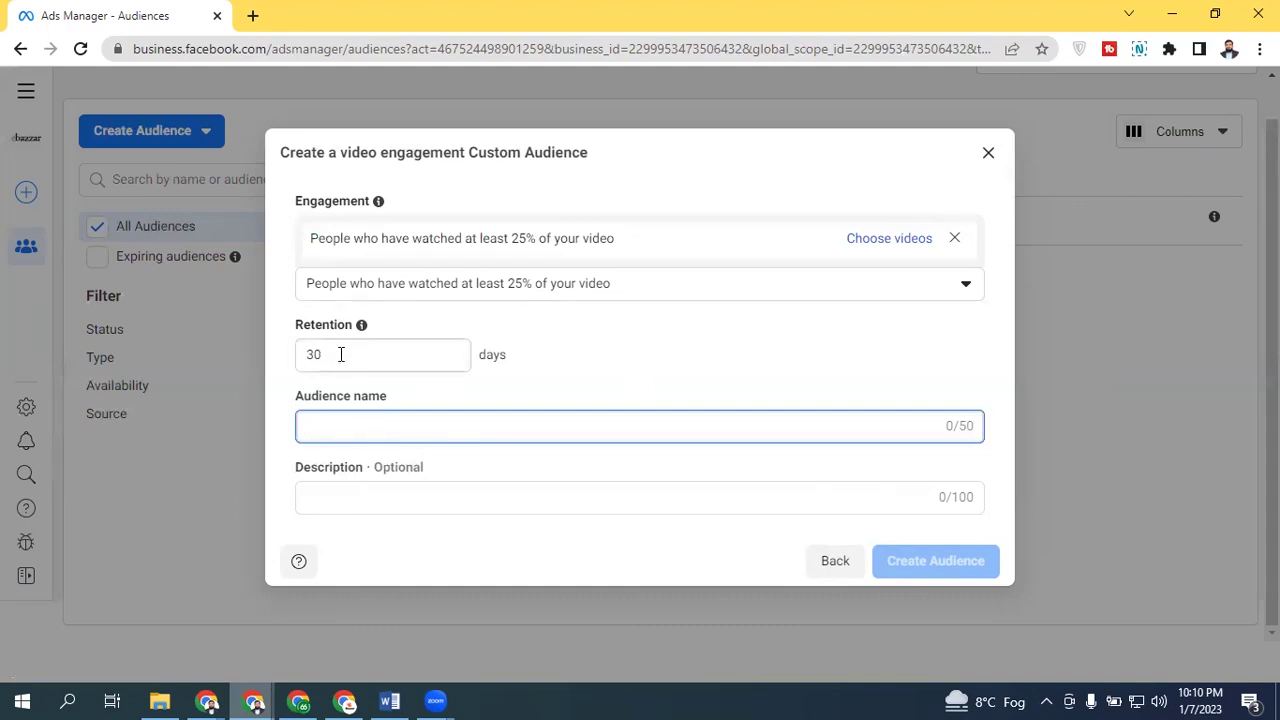
left_click_drag(510, 239, 528, 237)
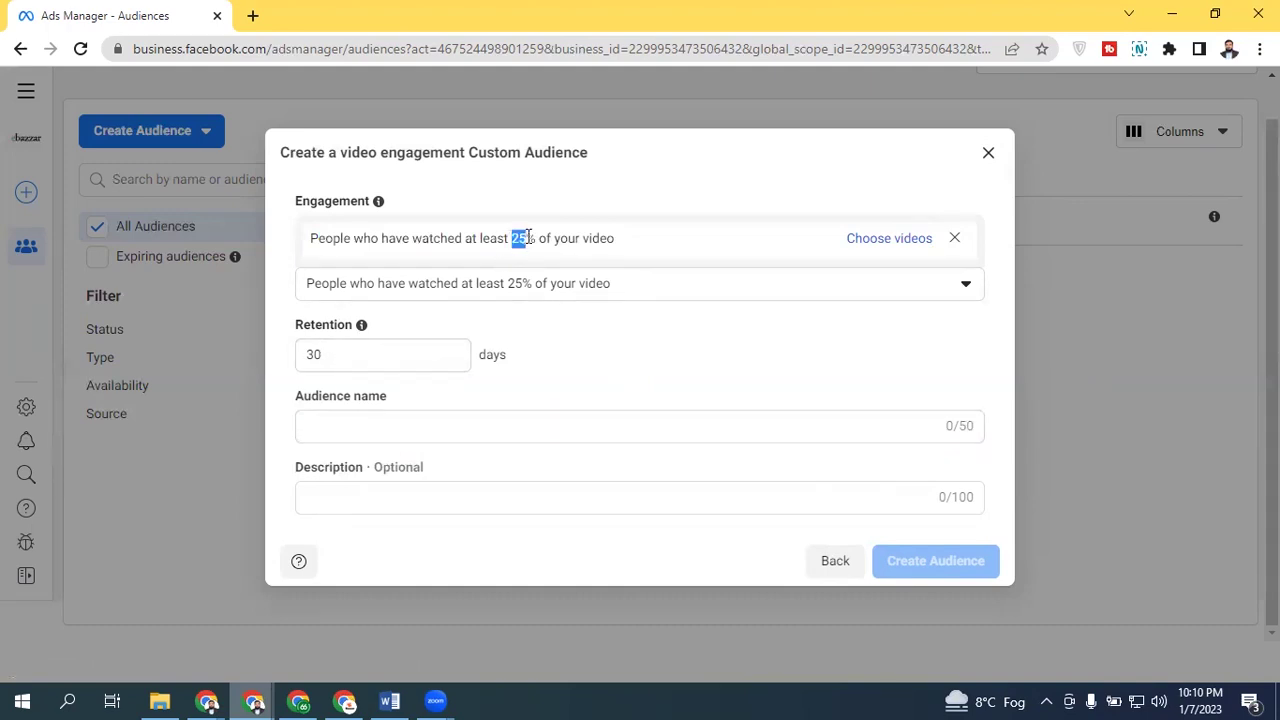
left_click(528, 237)
left_click(955, 239)
left_click(689, 262)
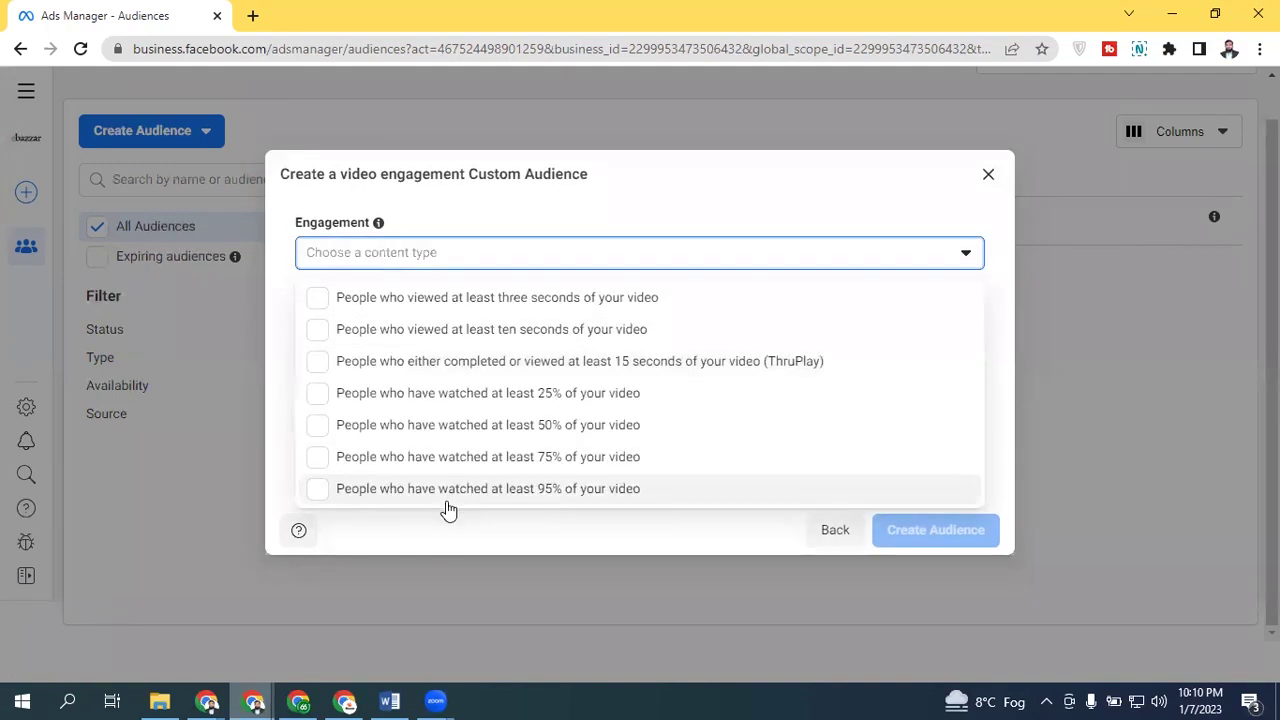
left_click(988, 174)
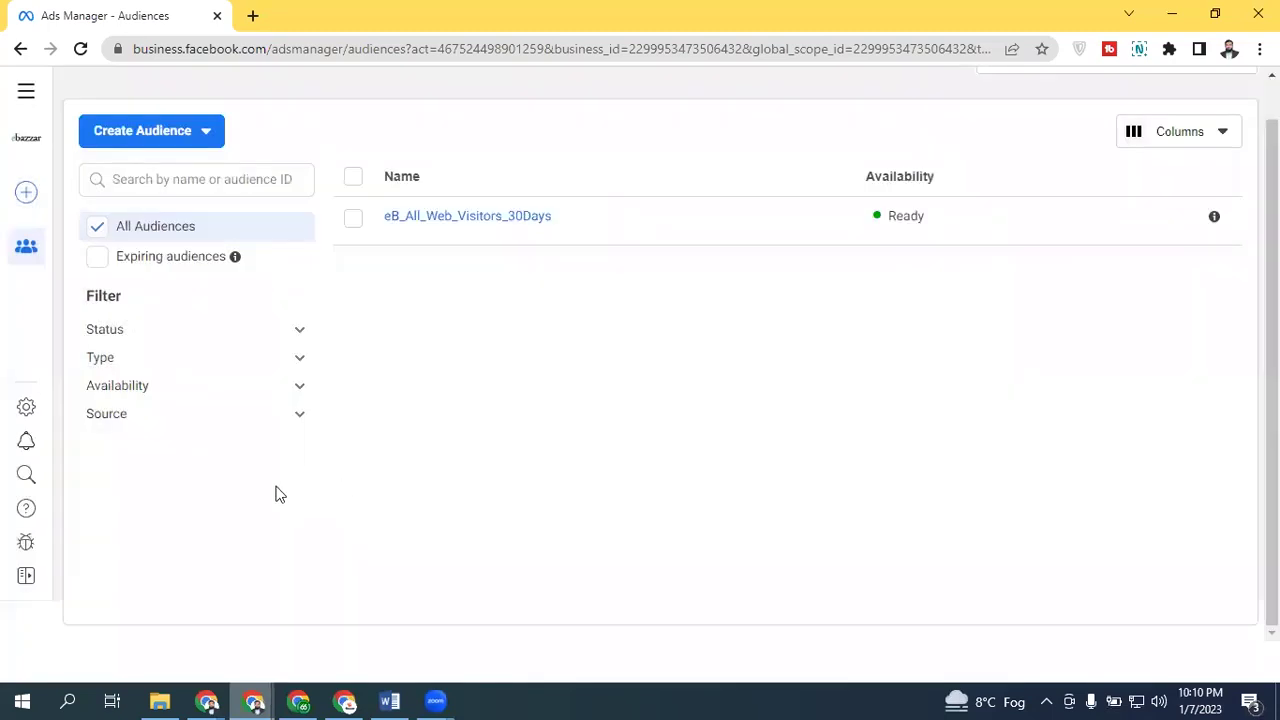
Step: Start a new custom audience with Facebook Page as its source
left_click(207, 134)
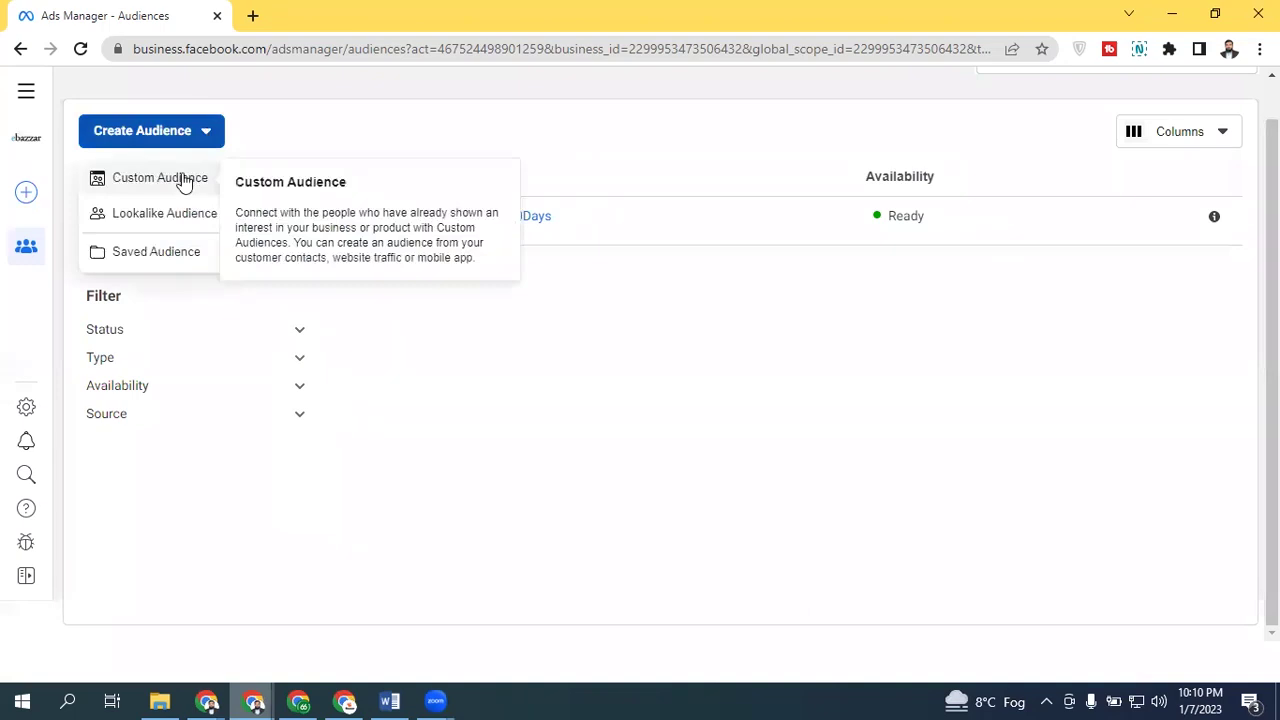
left_click(184, 182)
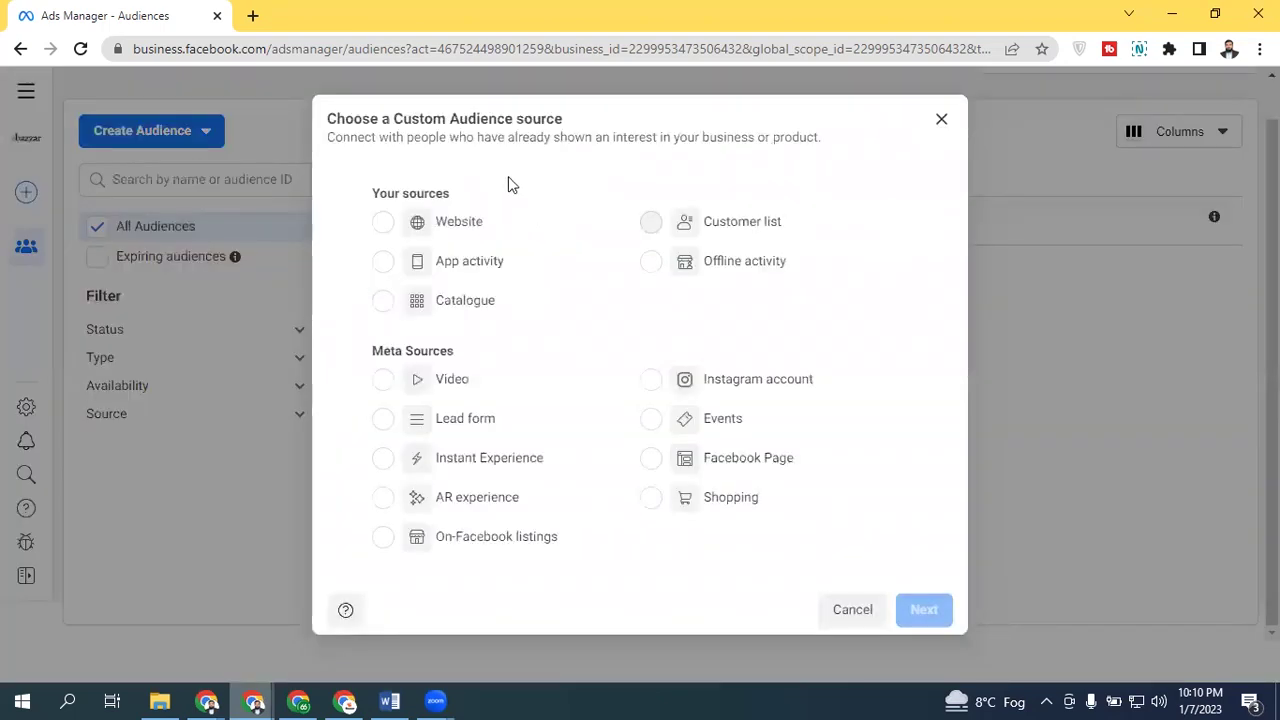
left_click(733, 467)
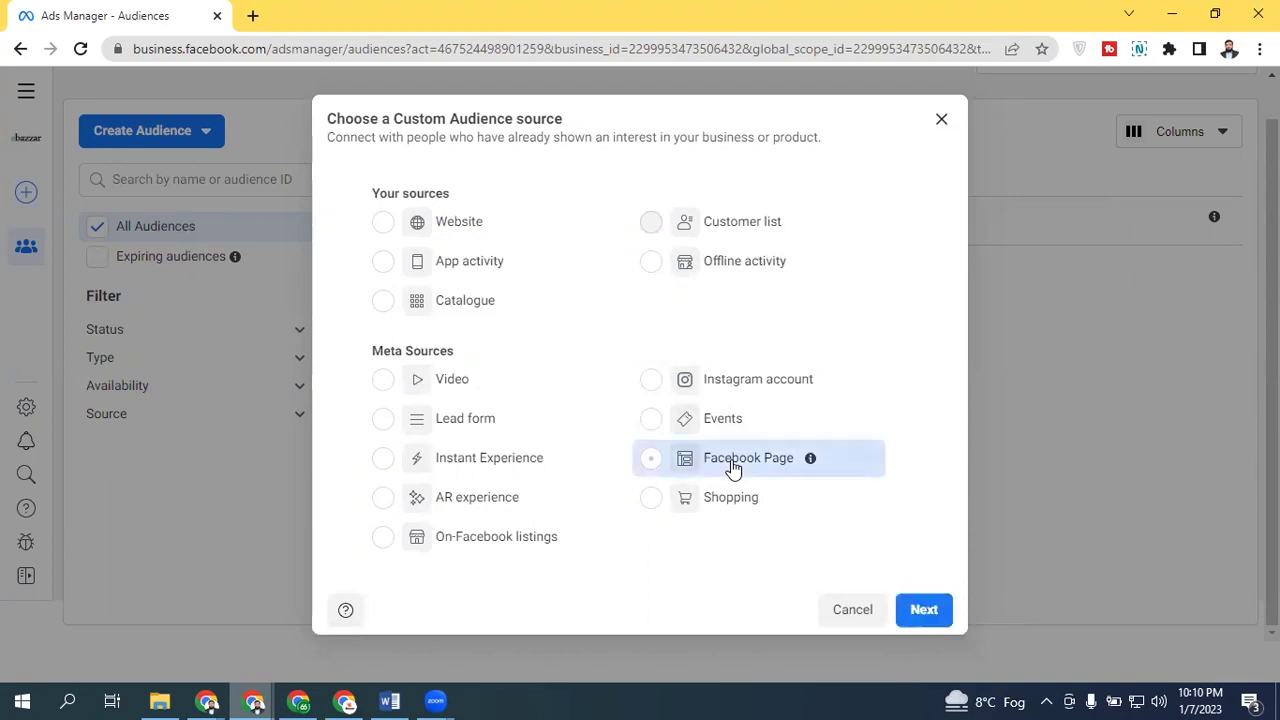
left_click(924, 610)
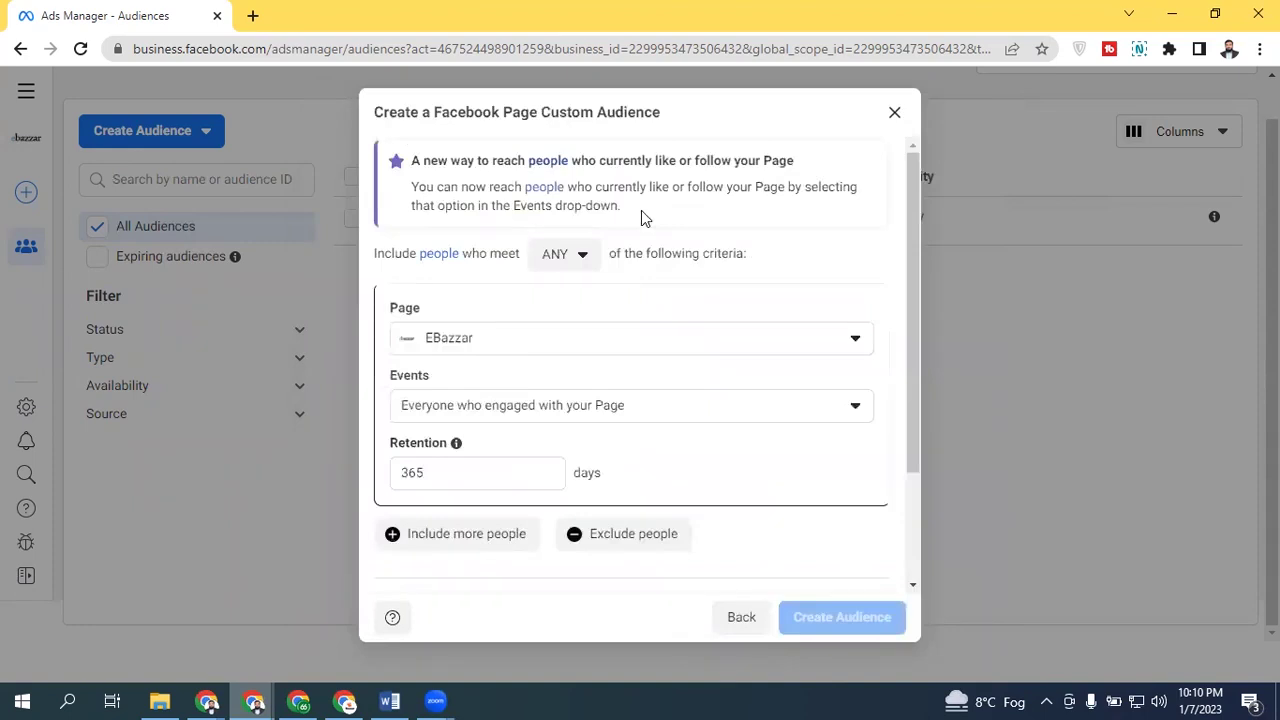
Step: Examine the engagement event options available for the EBazzar Page audience
left_click_drag(908, 223, 912, 258)
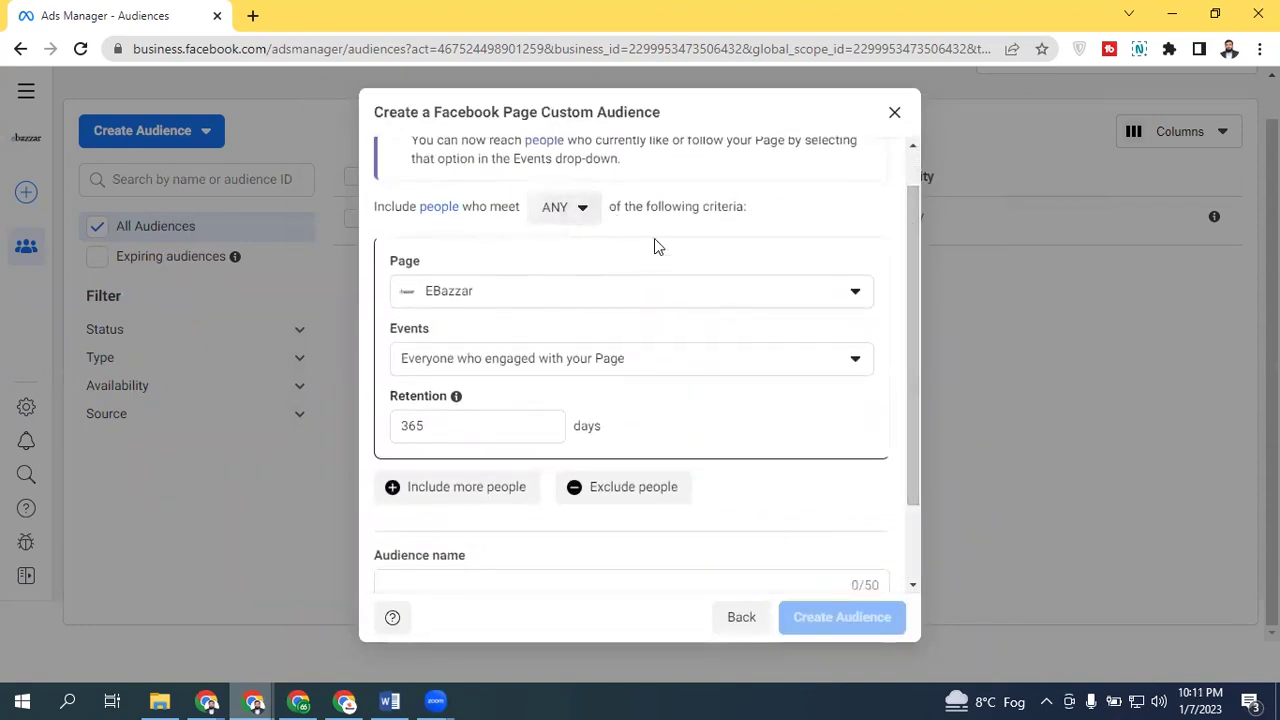
left_click_drag(911, 223, 910, 278)
left_click(474, 311)
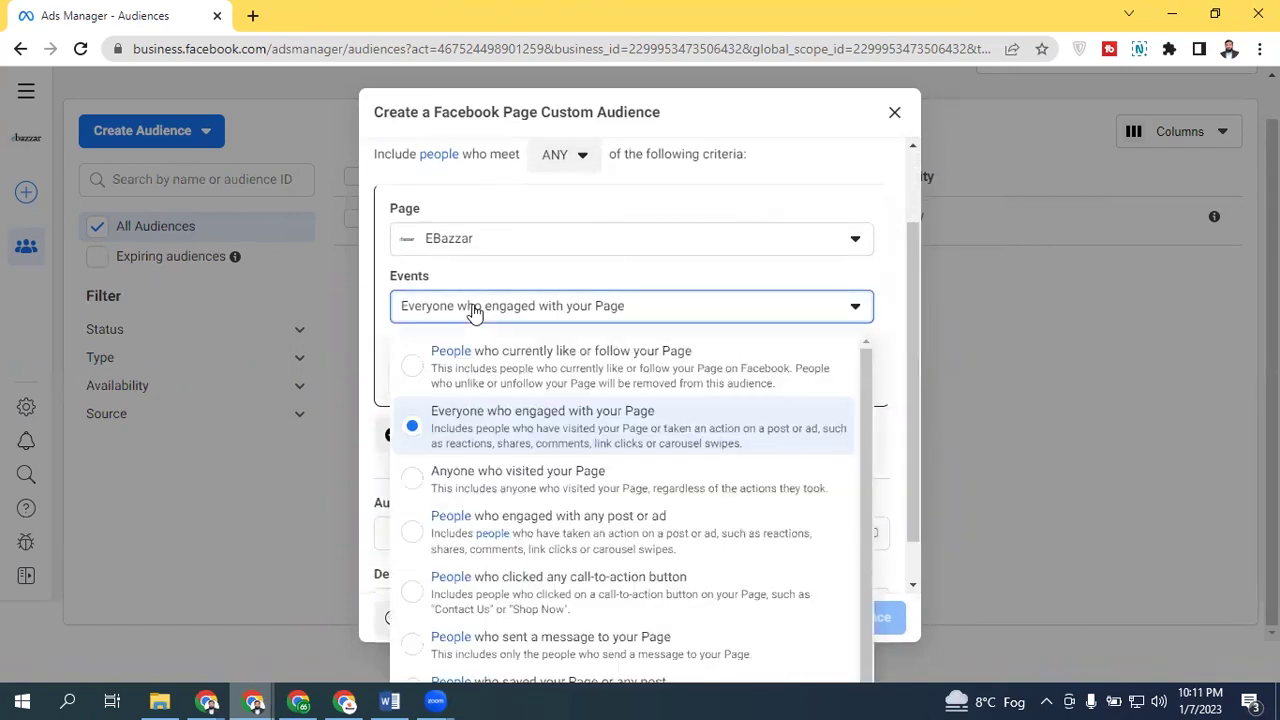
scroll(864, 505, "down", 1)
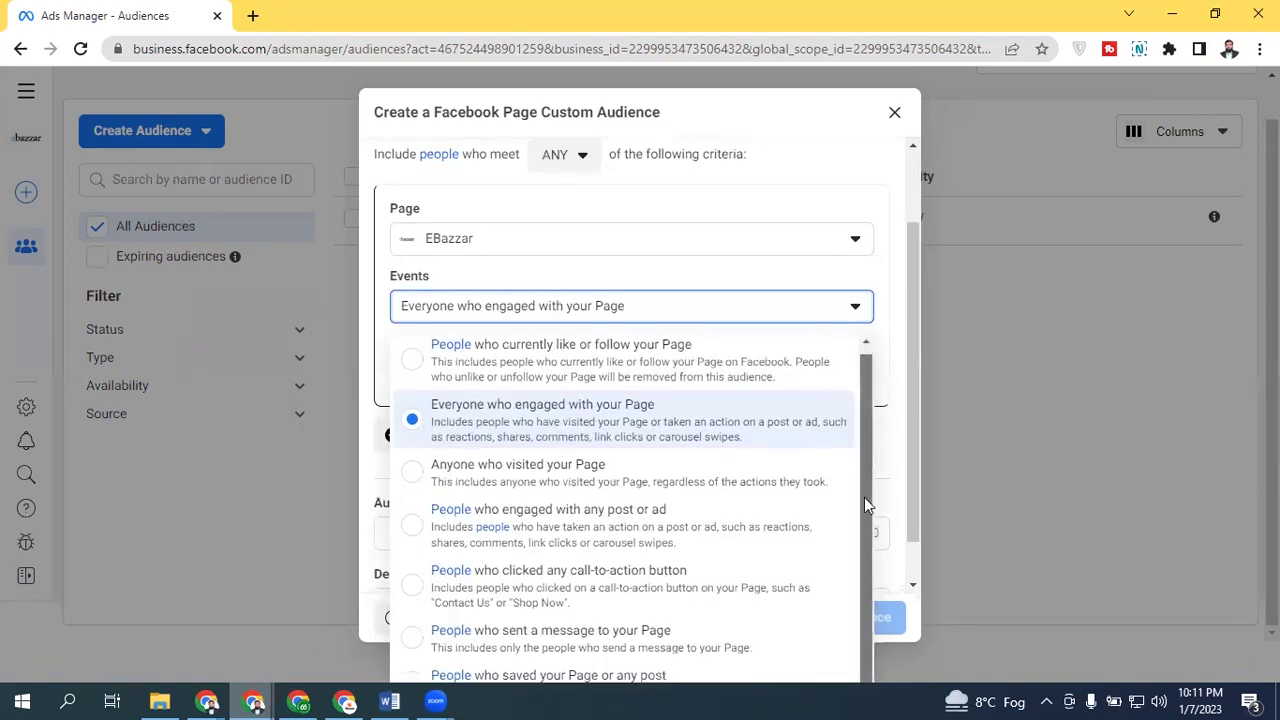
left_click_drag(866, 400, 864, 369)
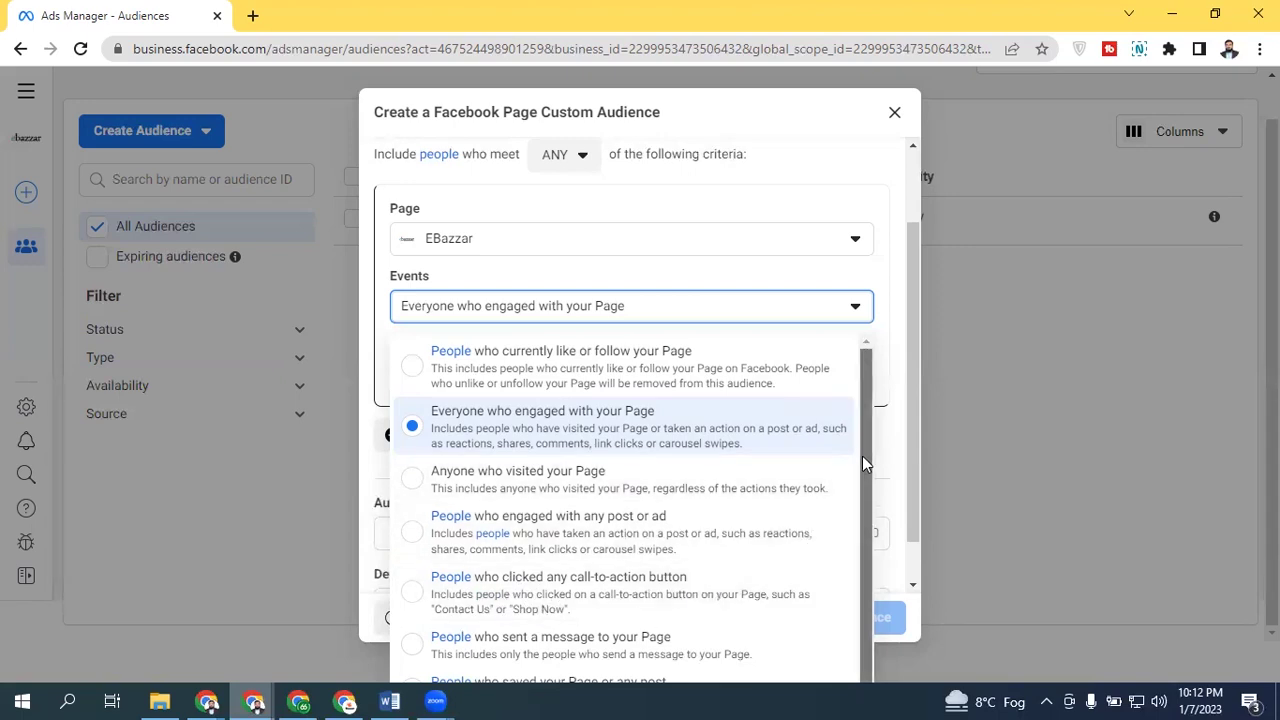
scroll(862, 456, "down", 1)
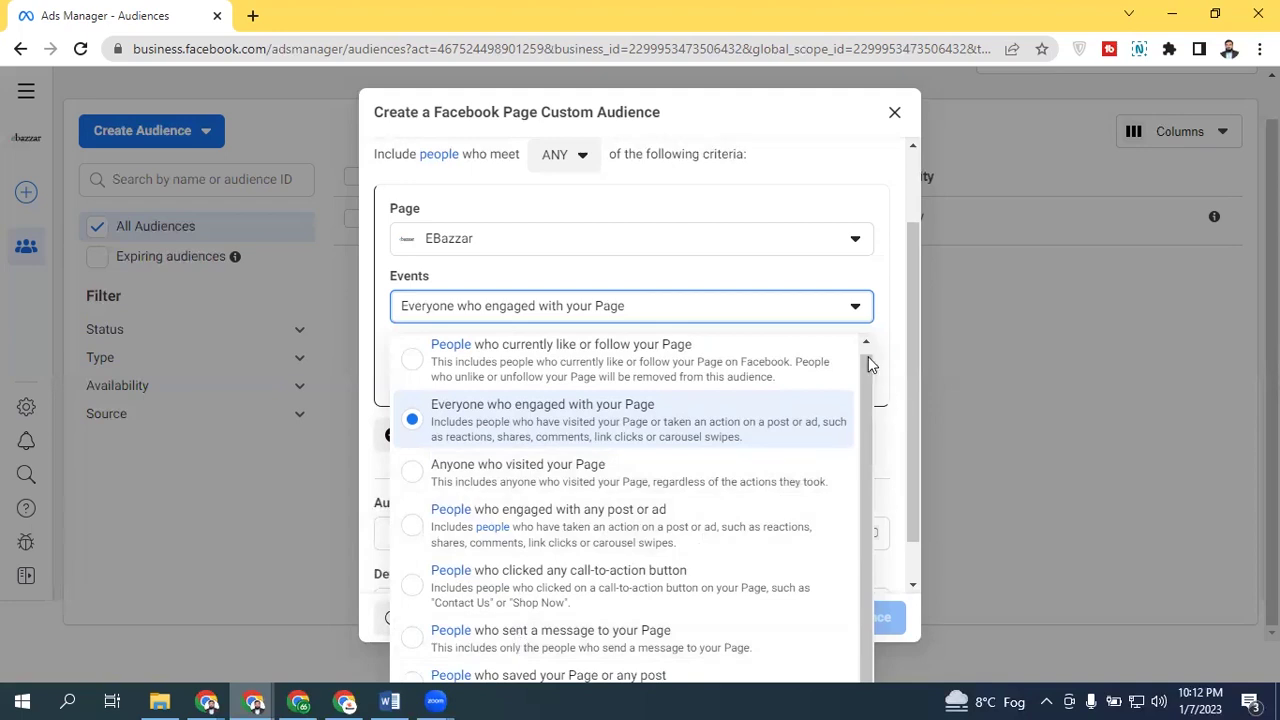
key("ctrl+minus")
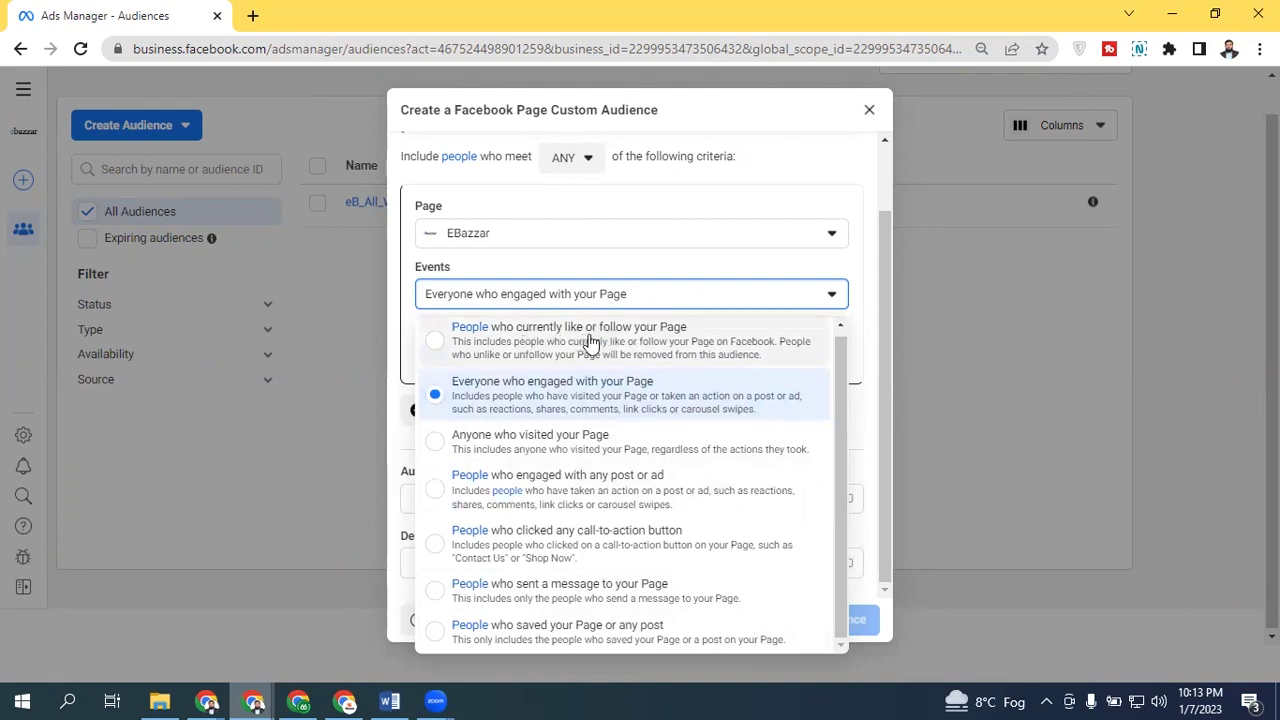
Step: Set the Page audience's event to people who currently like or follow the Page, review the remaining fields and discard the audience
left_click(590, 342)
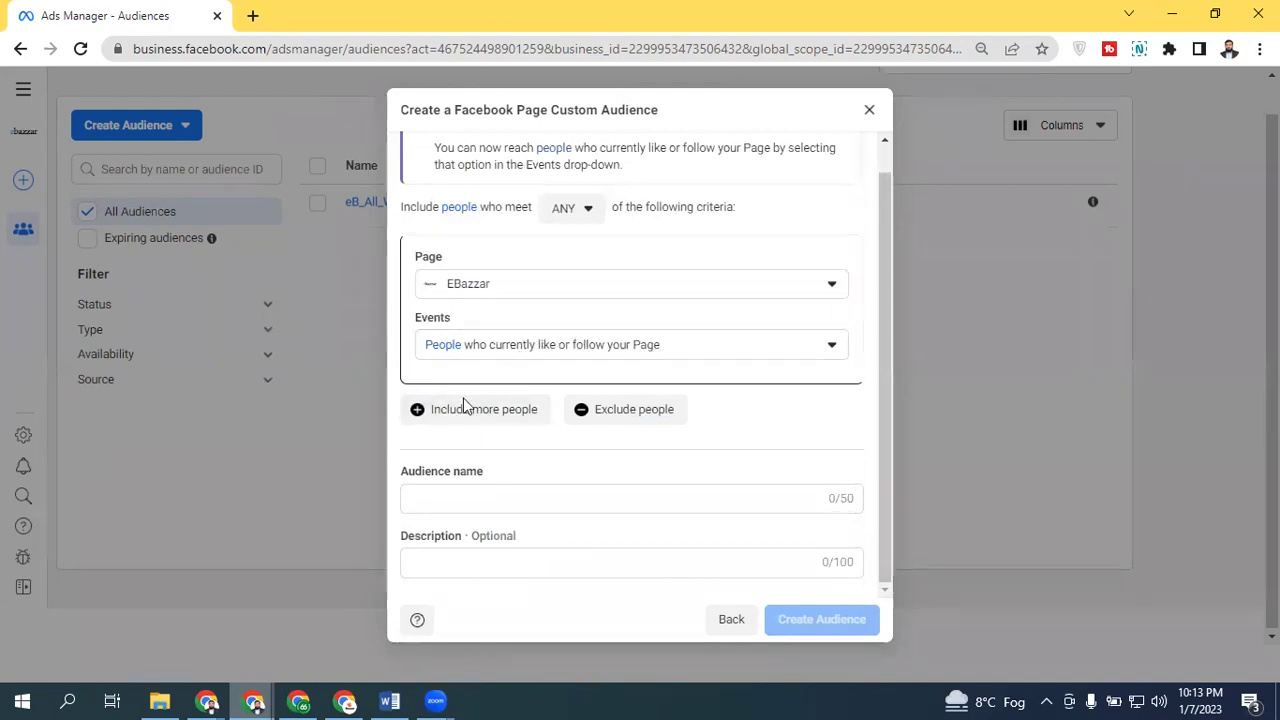
left_click(514, 492)
left_click_drag(880, 291, 890, 203)
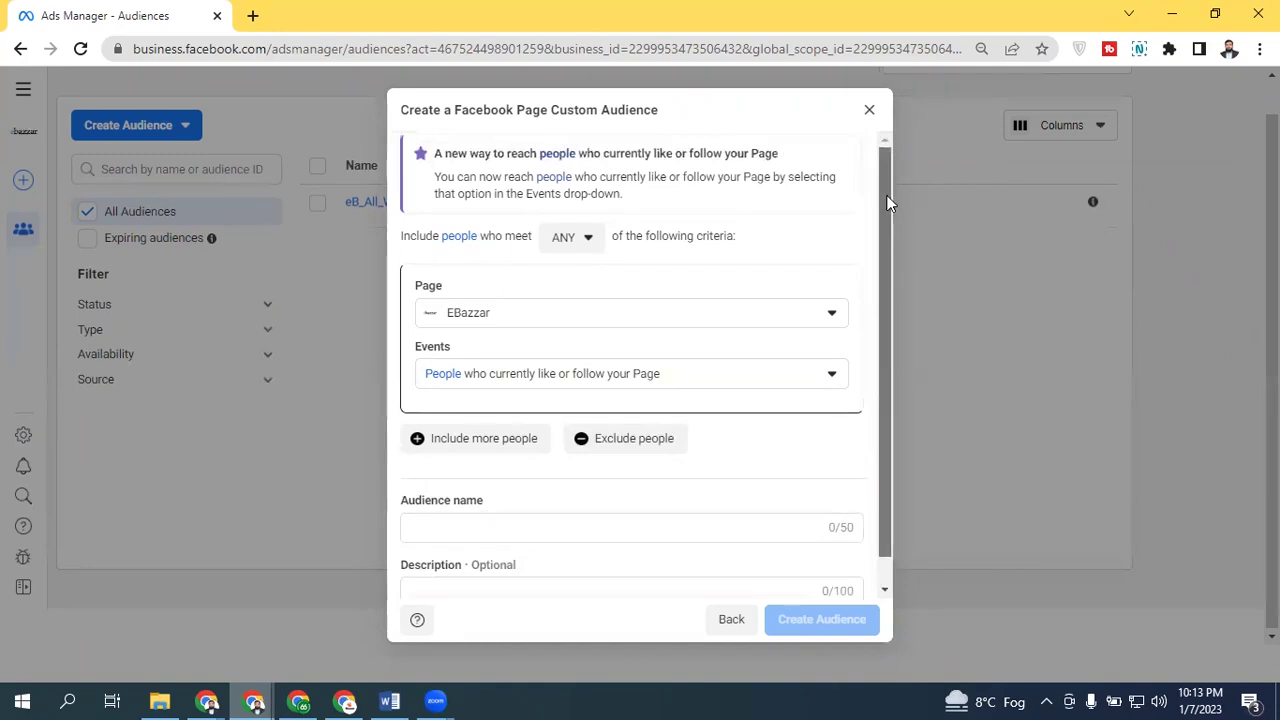
left_click_drag(887, 291, 881, 390)
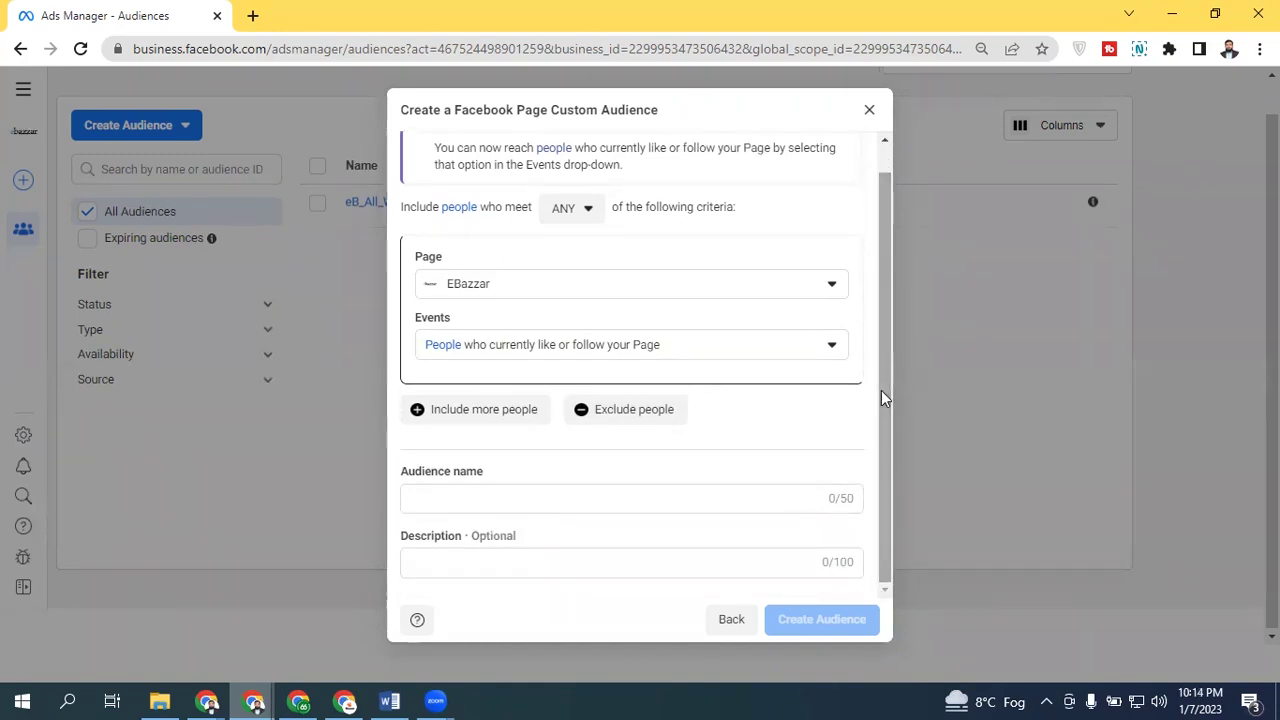
left_click(874, 112)
Step: Review the available custom audience sources and leave the selection without choosing one
left_click(168, 133)
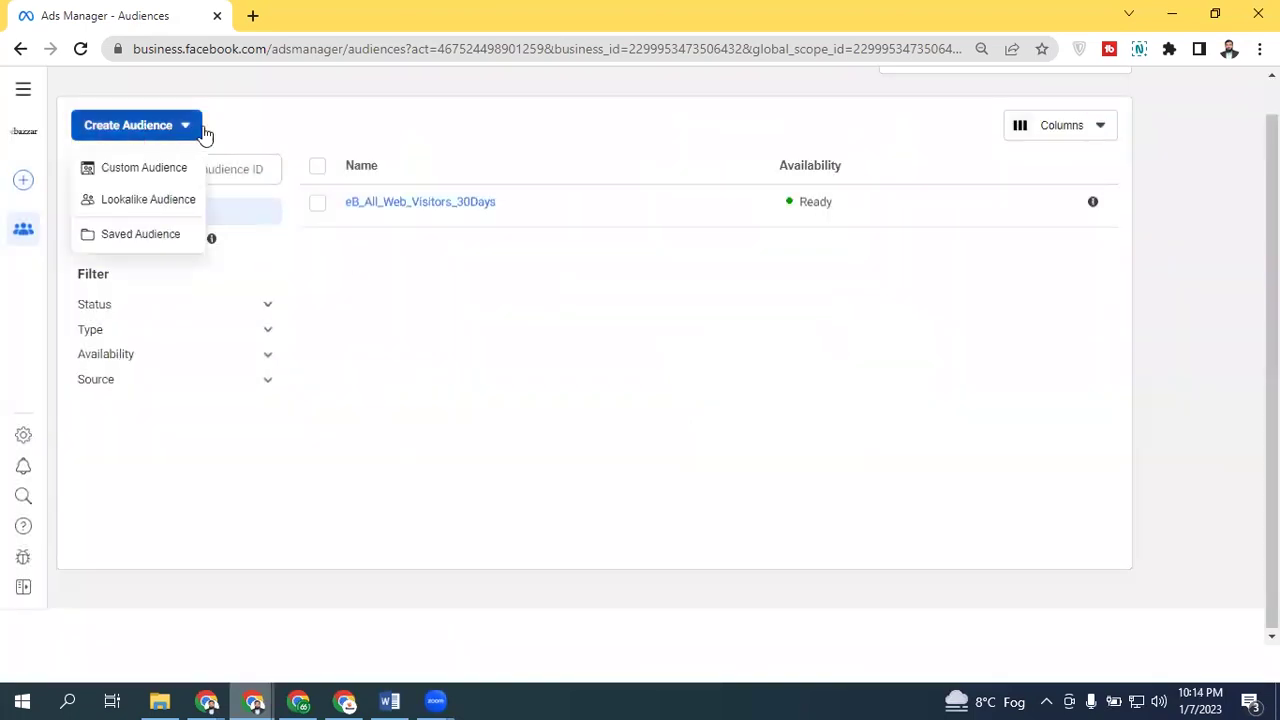
left_click(172, 169)
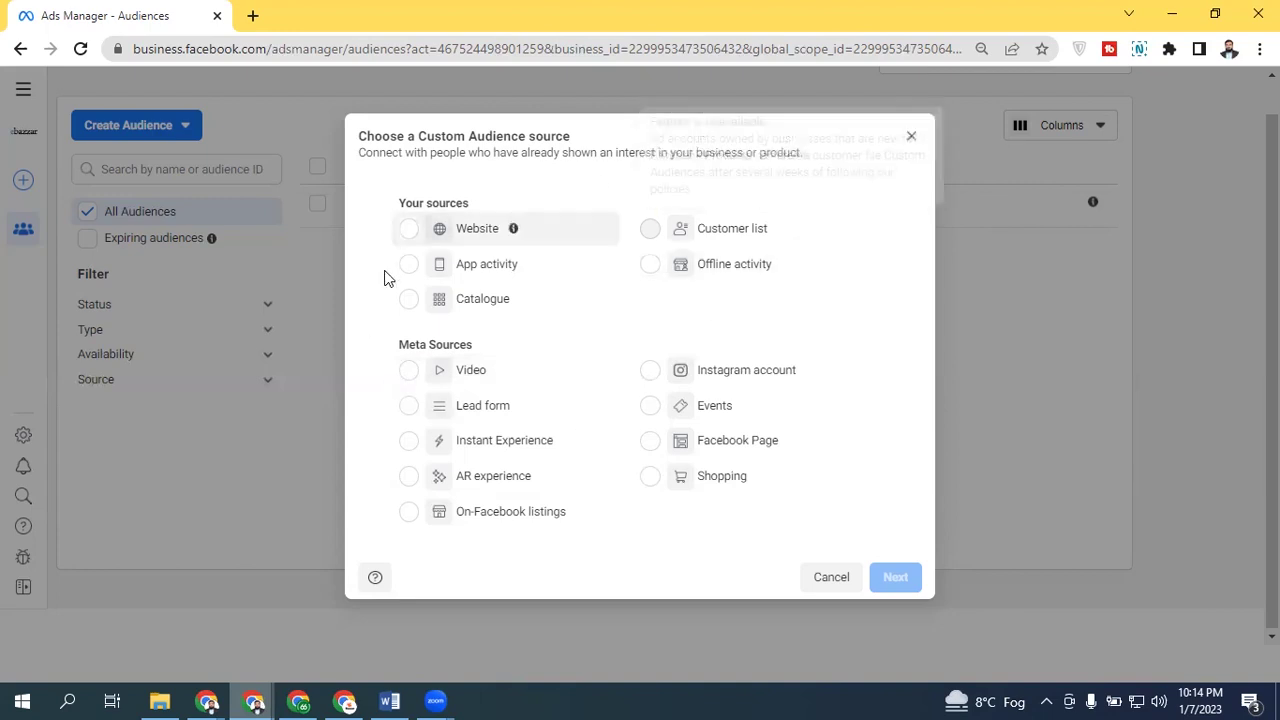
left_click(913, 136)
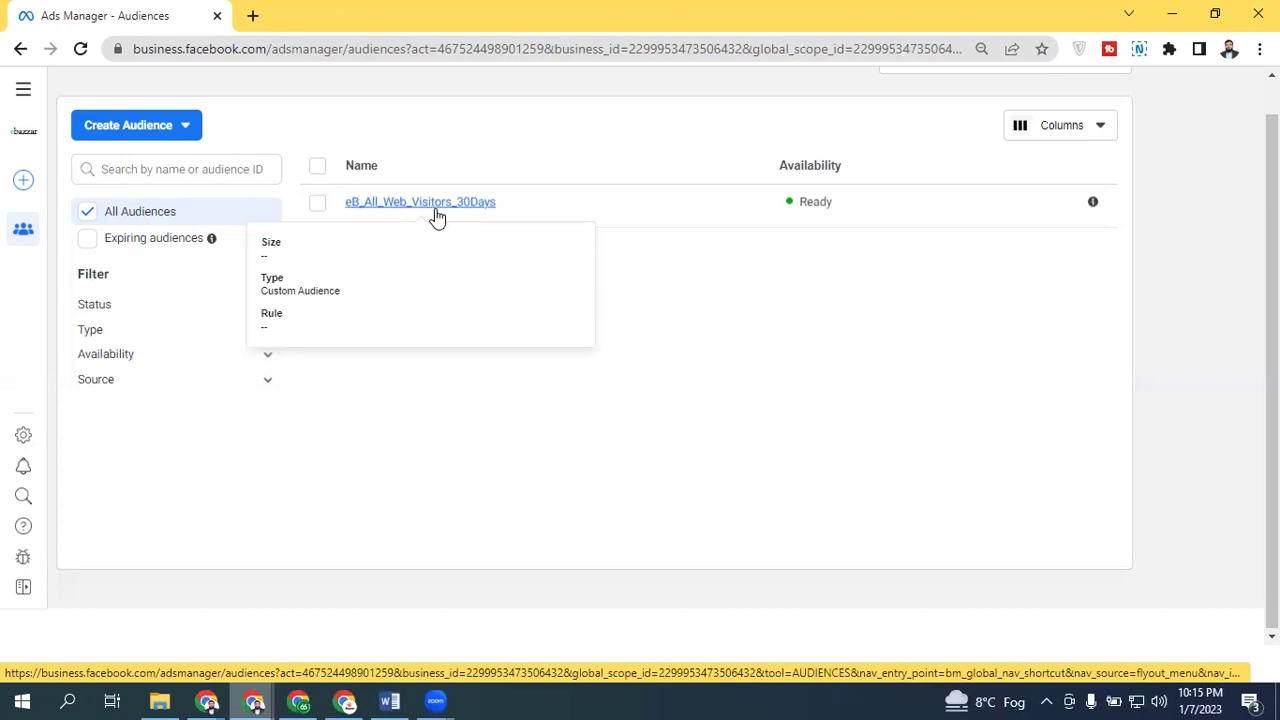
Step: Start a lookalike audience with eB_All_Web_Visitors_30Days as its source, and check the options for creating a new source
left_click(183, 128)
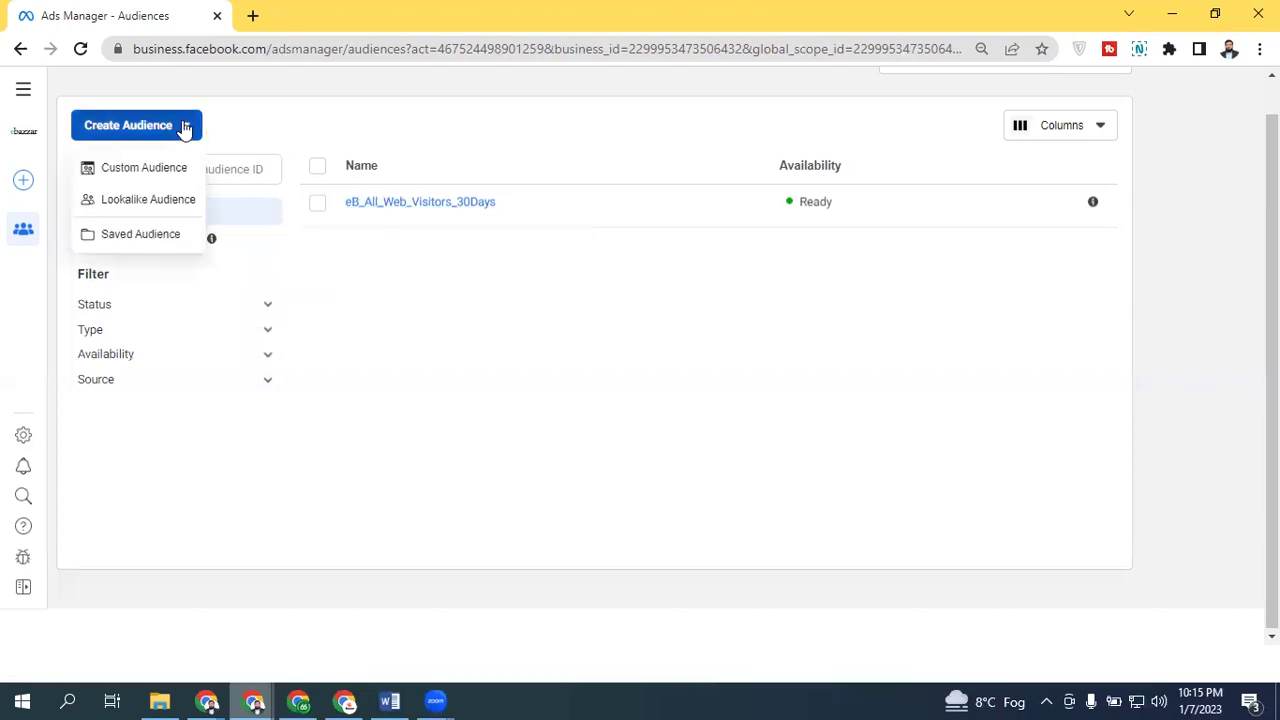
left_click(131, 200)
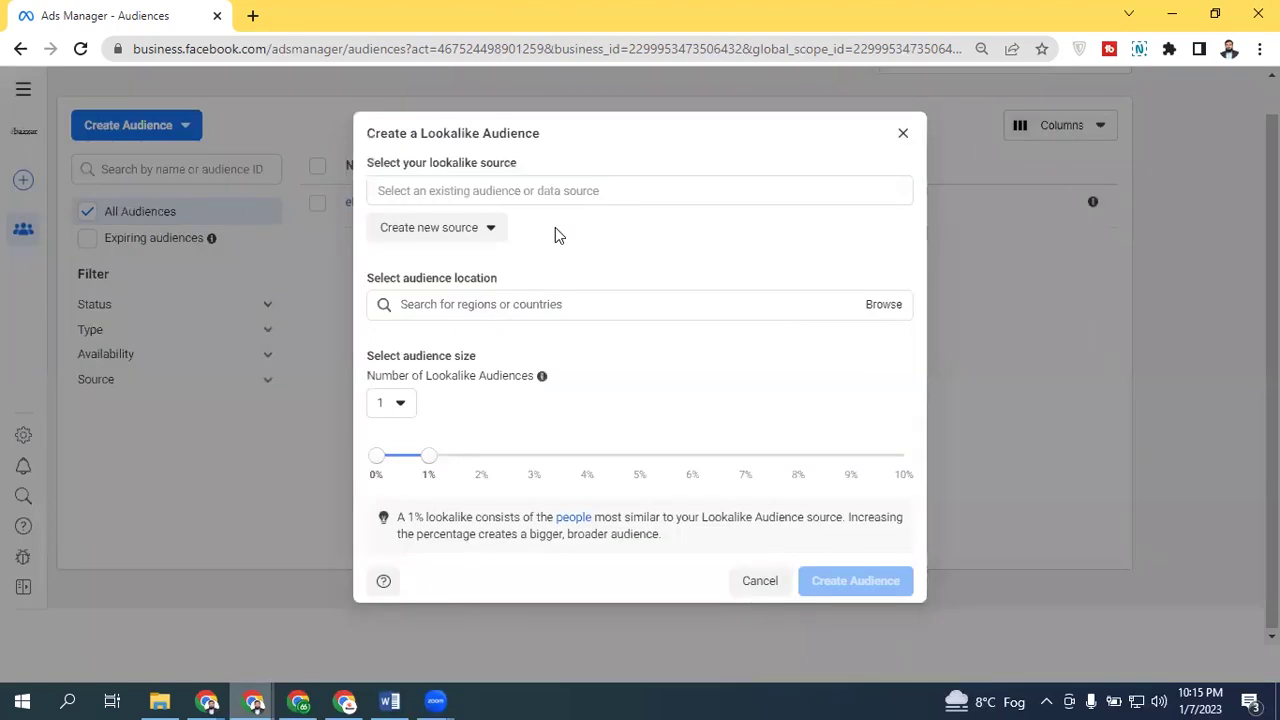
left_click(530, 190)
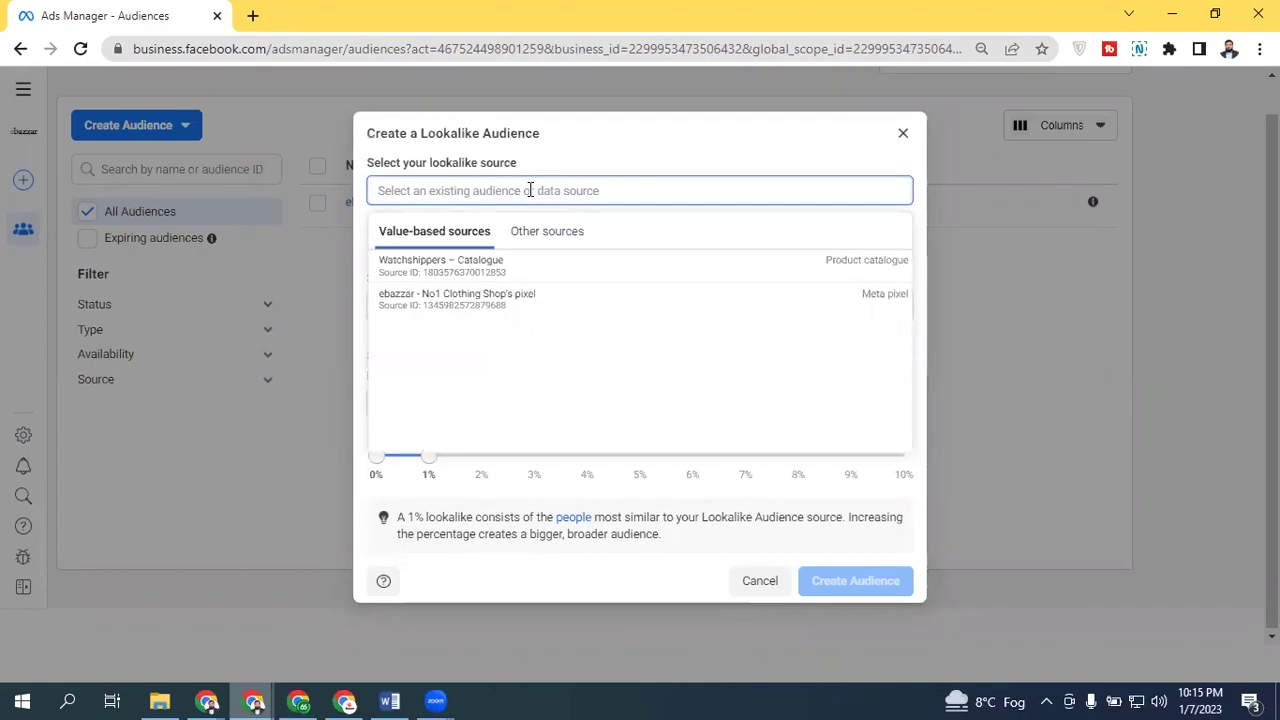
mouse_move(467, 270)
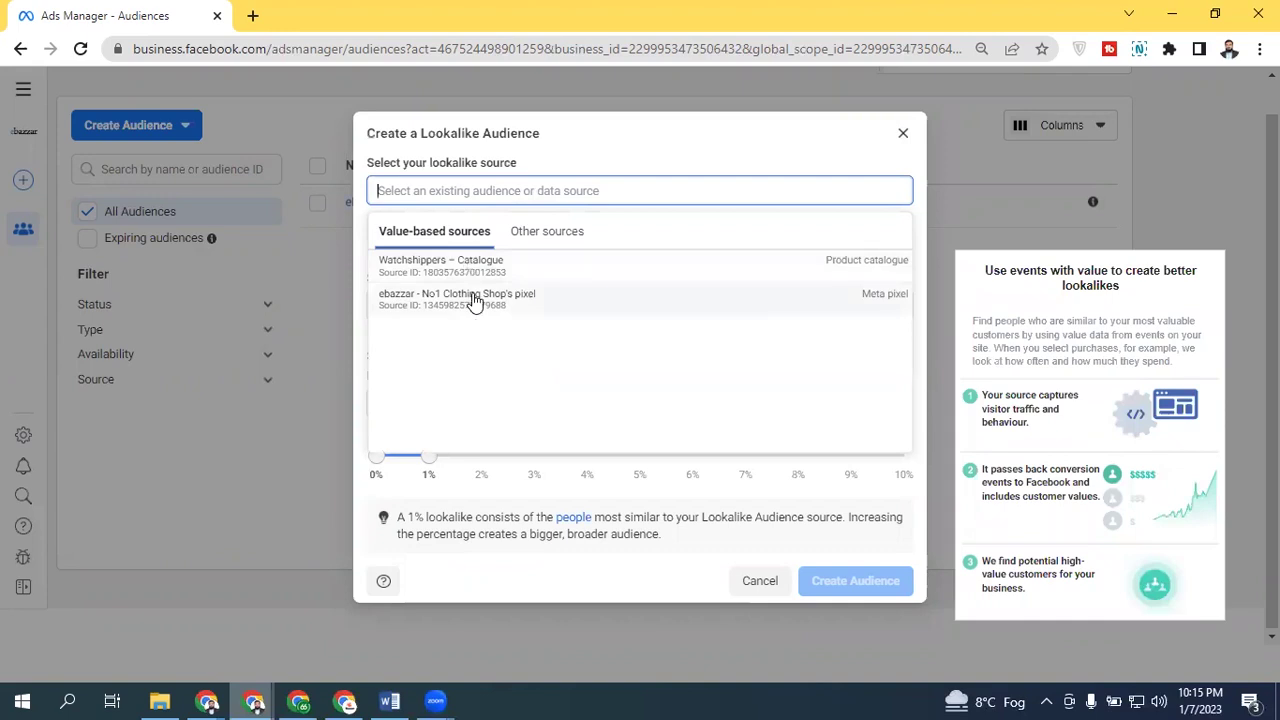
left_click(579, 238)
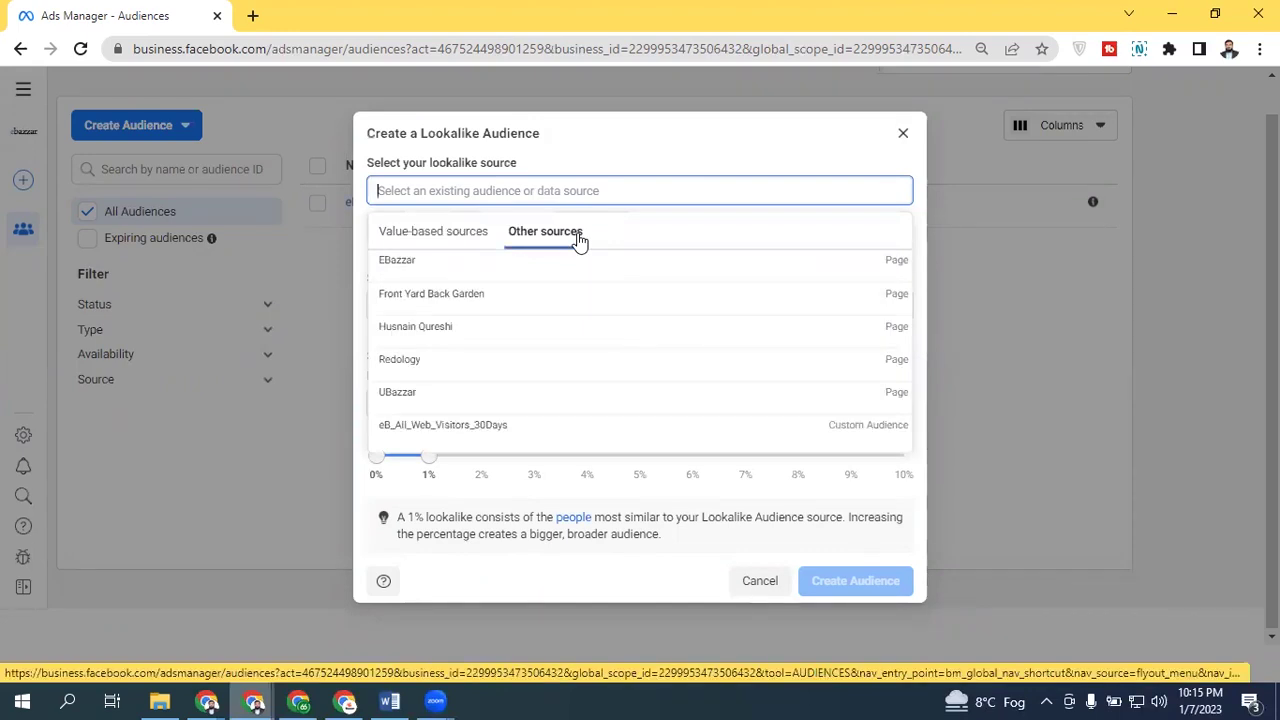
left_click(403, 438)
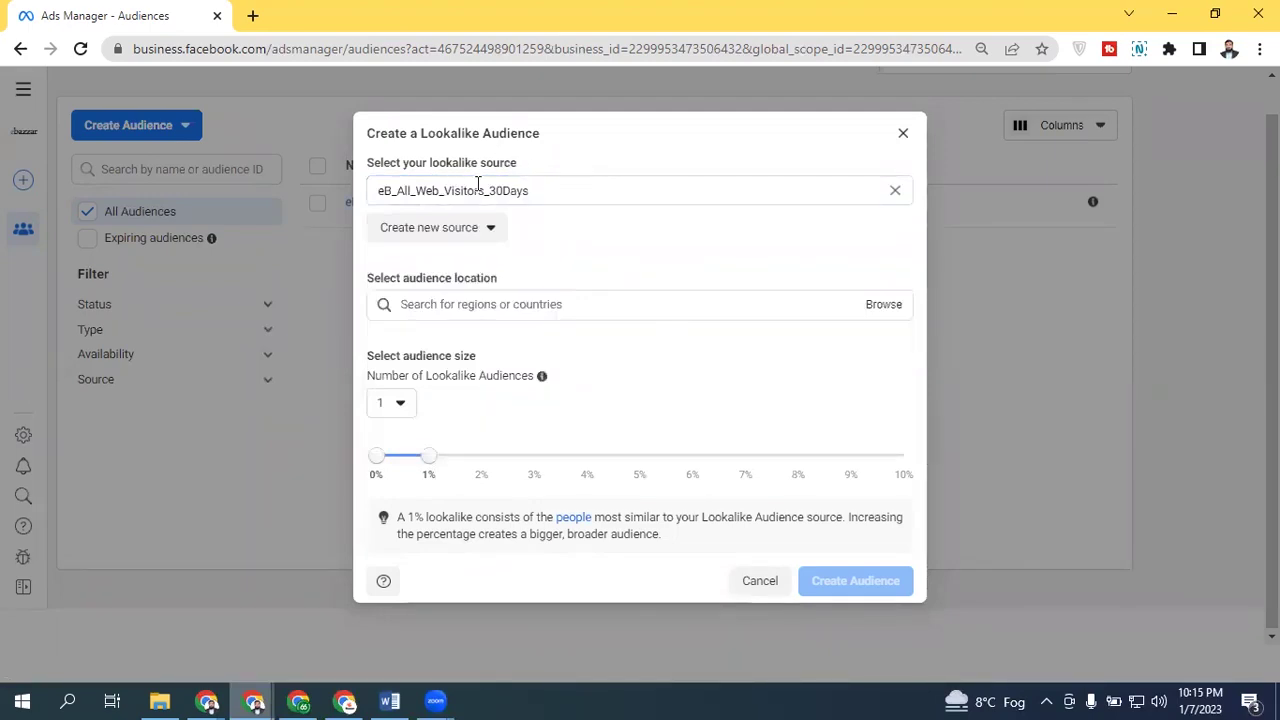
left_click(472, 233)
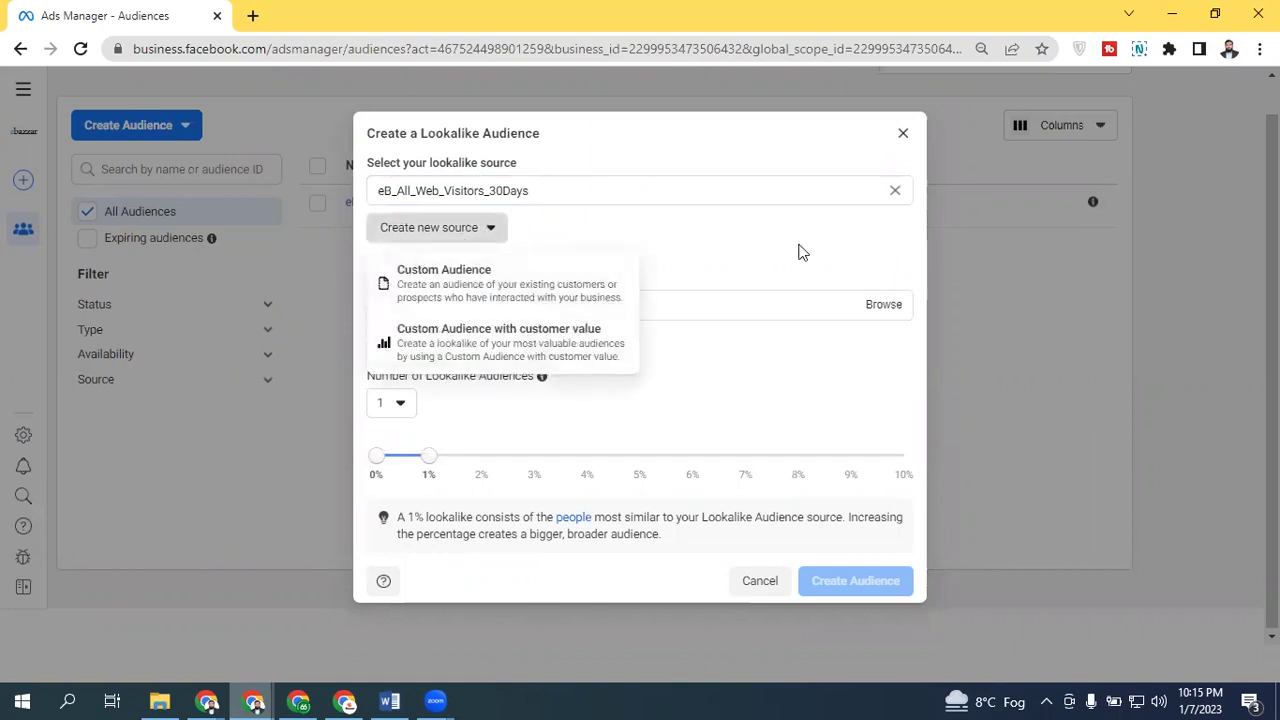
left_click(588, 231)
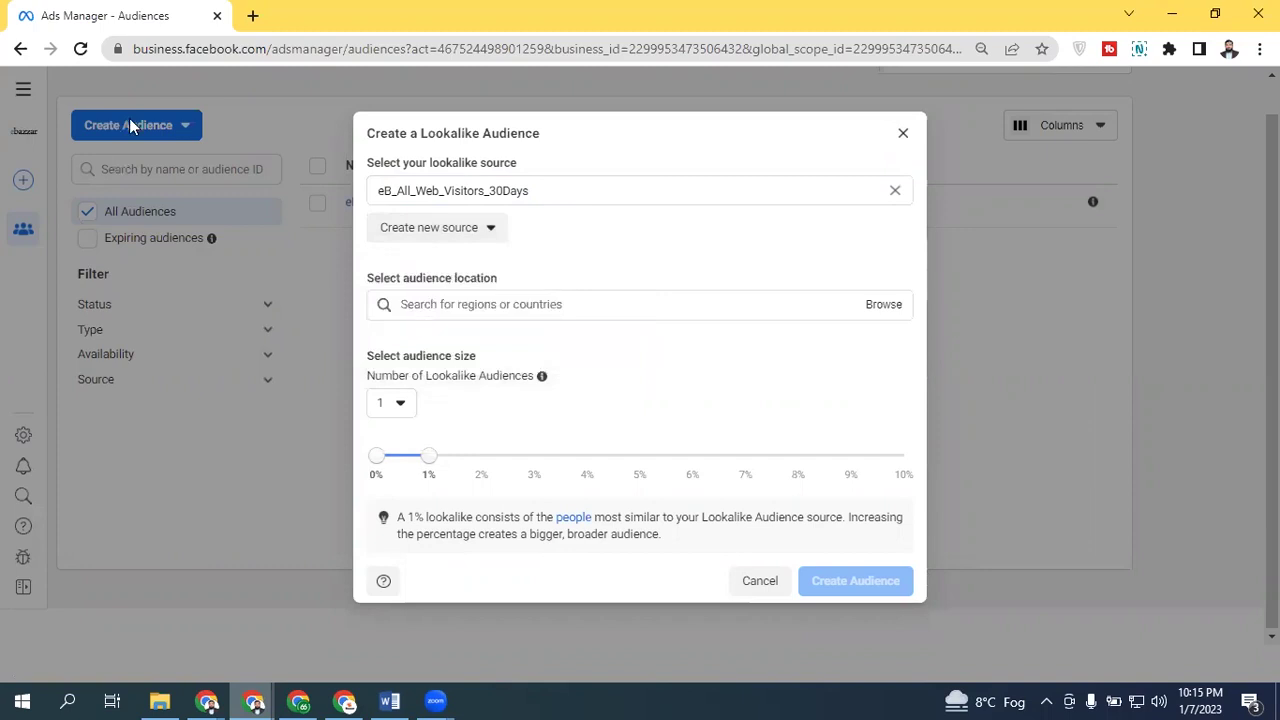
Step: Set the lookalike audience's location to Pakistan
left_click(507, 310)
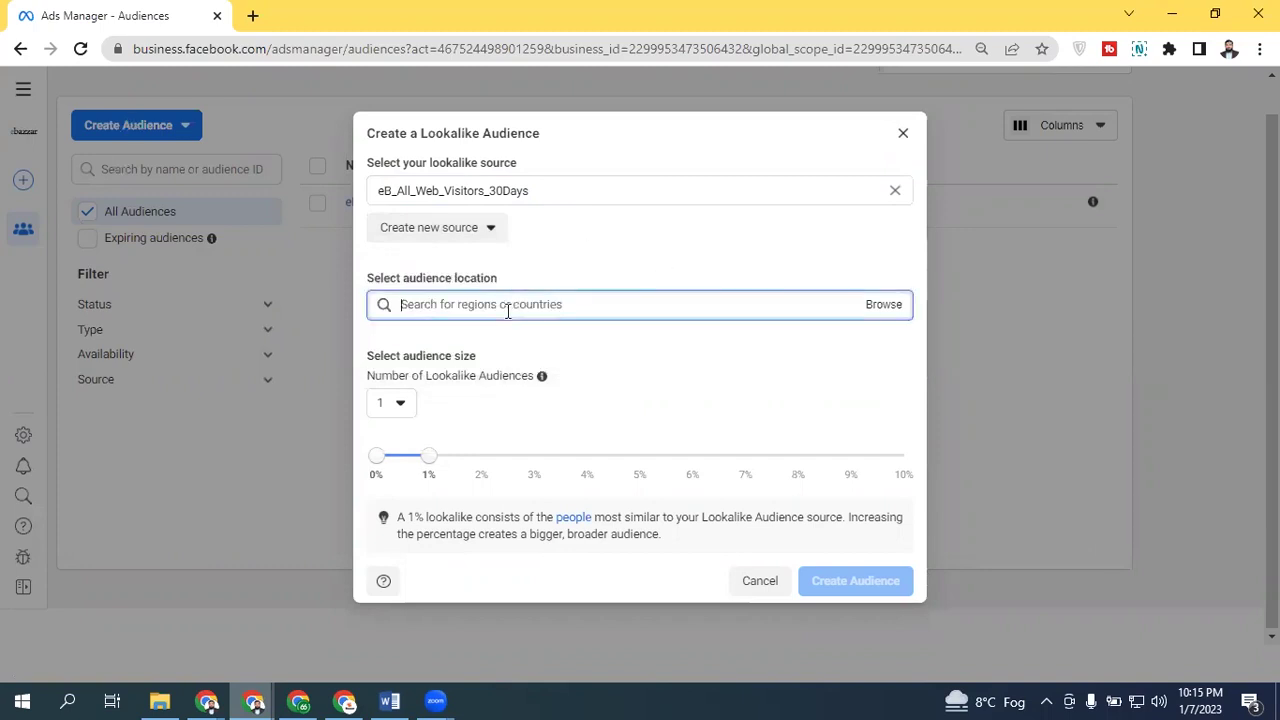
type("pa")
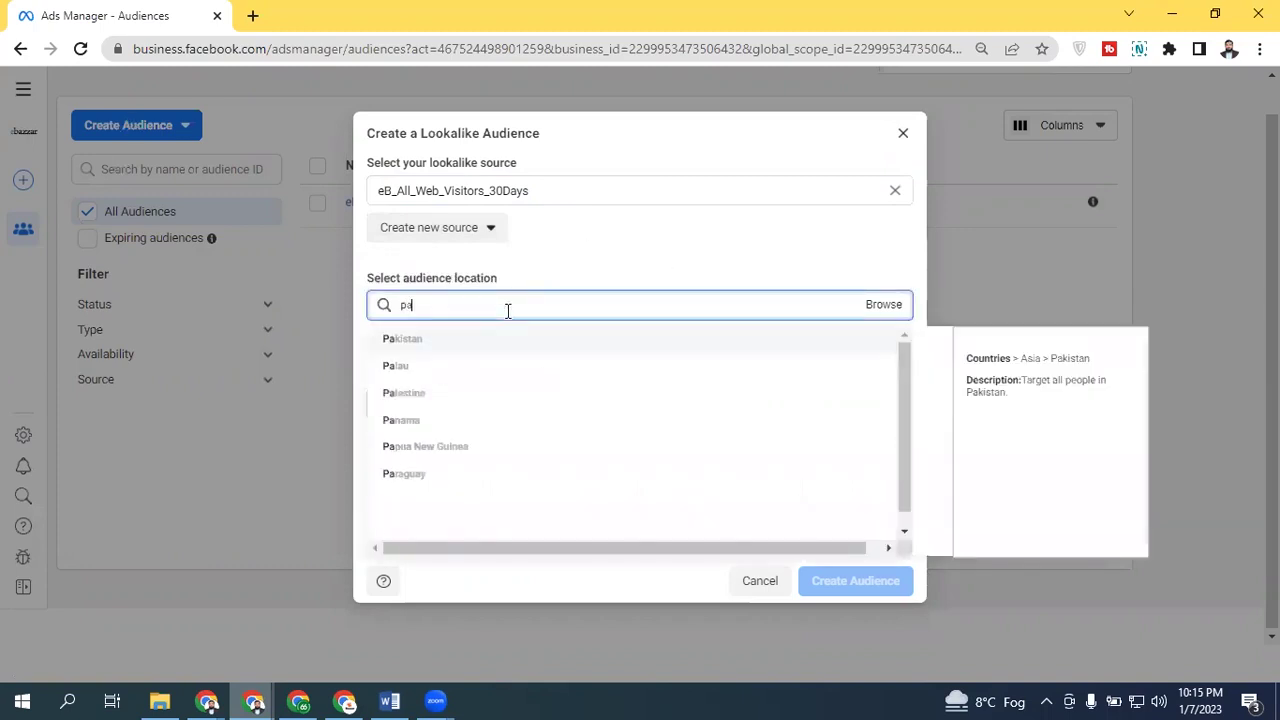
type("kistan")
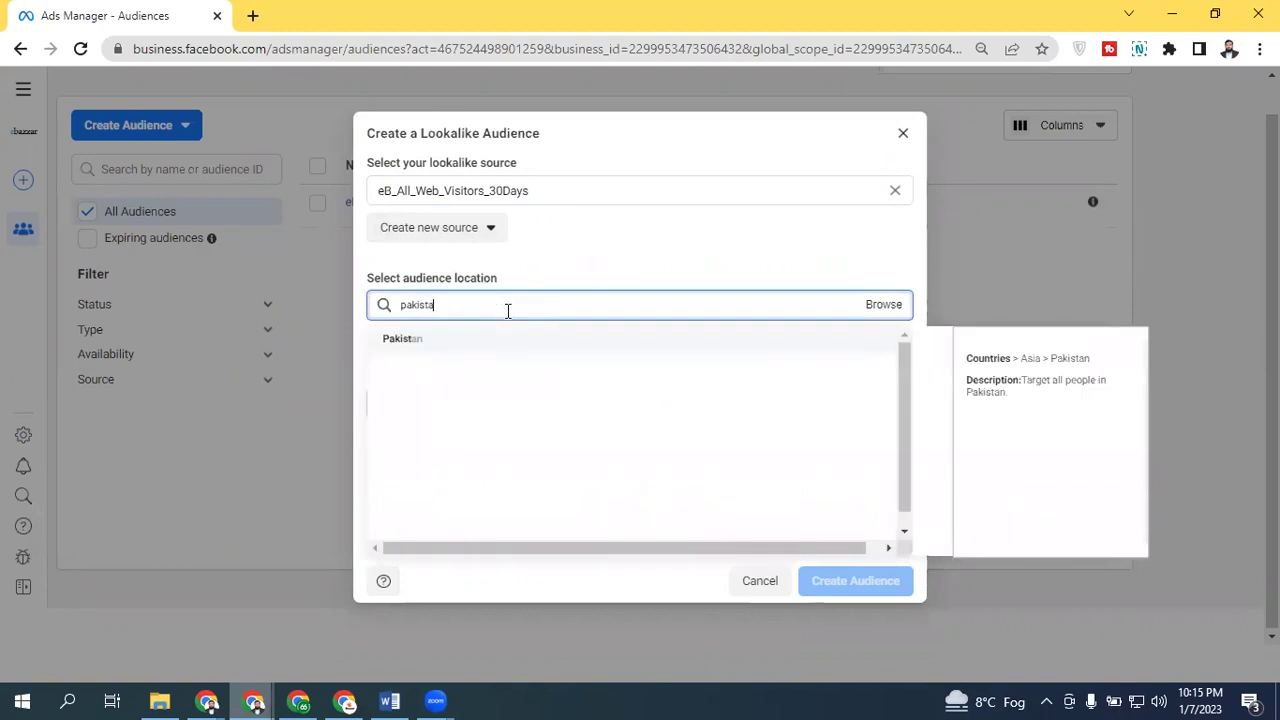
left_click(463, 338)
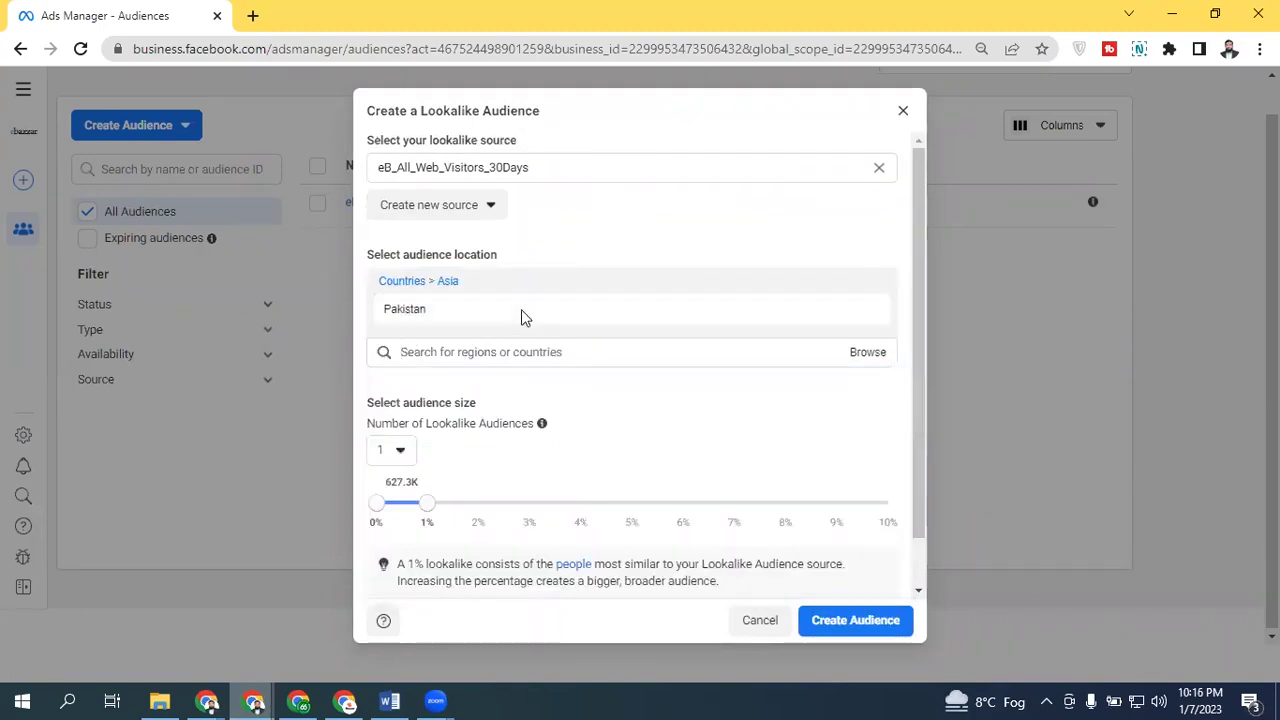
Step: Try lookalike audience sizes of 10% and 2%, returning the size to 1% after each
scroll(795, 441, "down", 1)
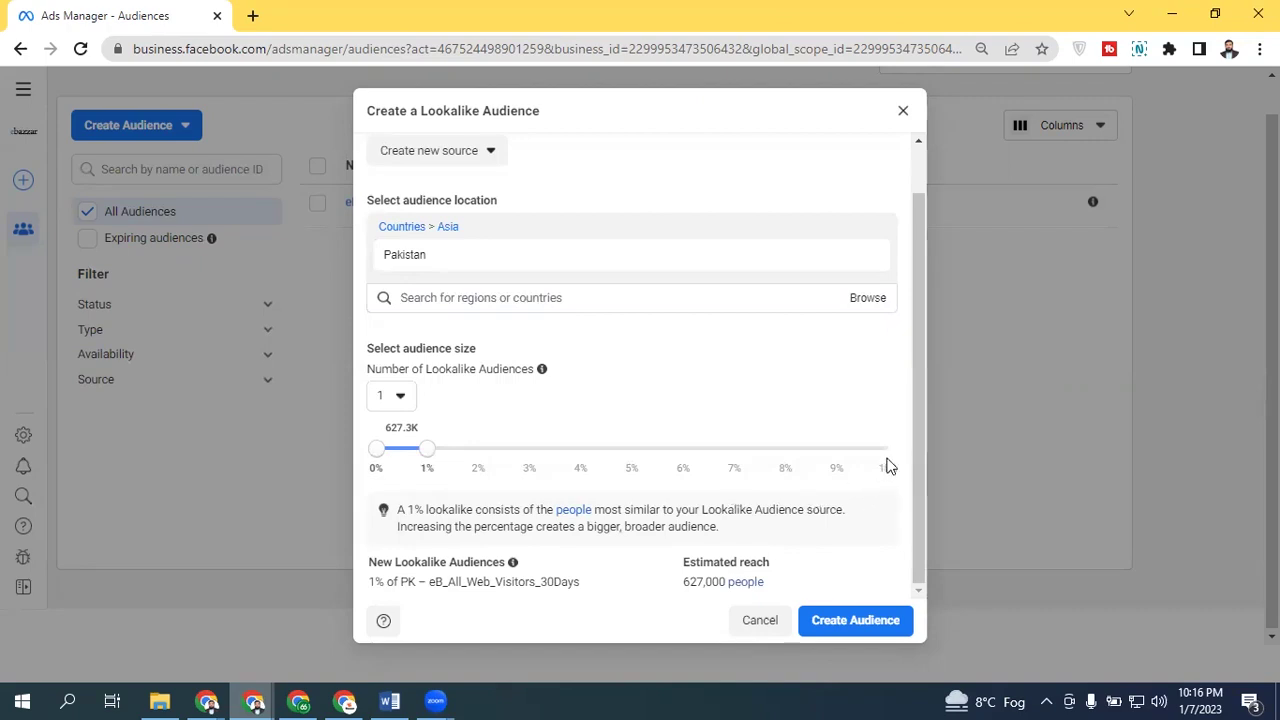
left_click_drag(428, 449, 890, 449)
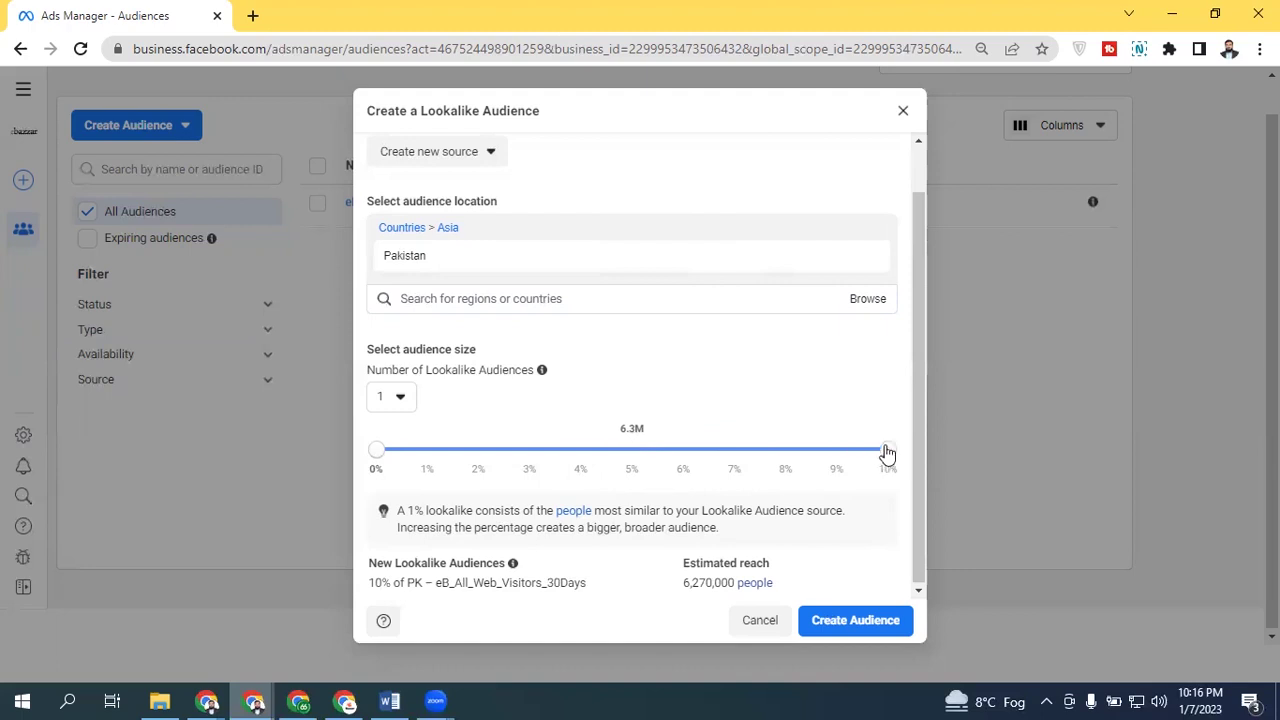
left_click_drag(887, 453, 420, 477)
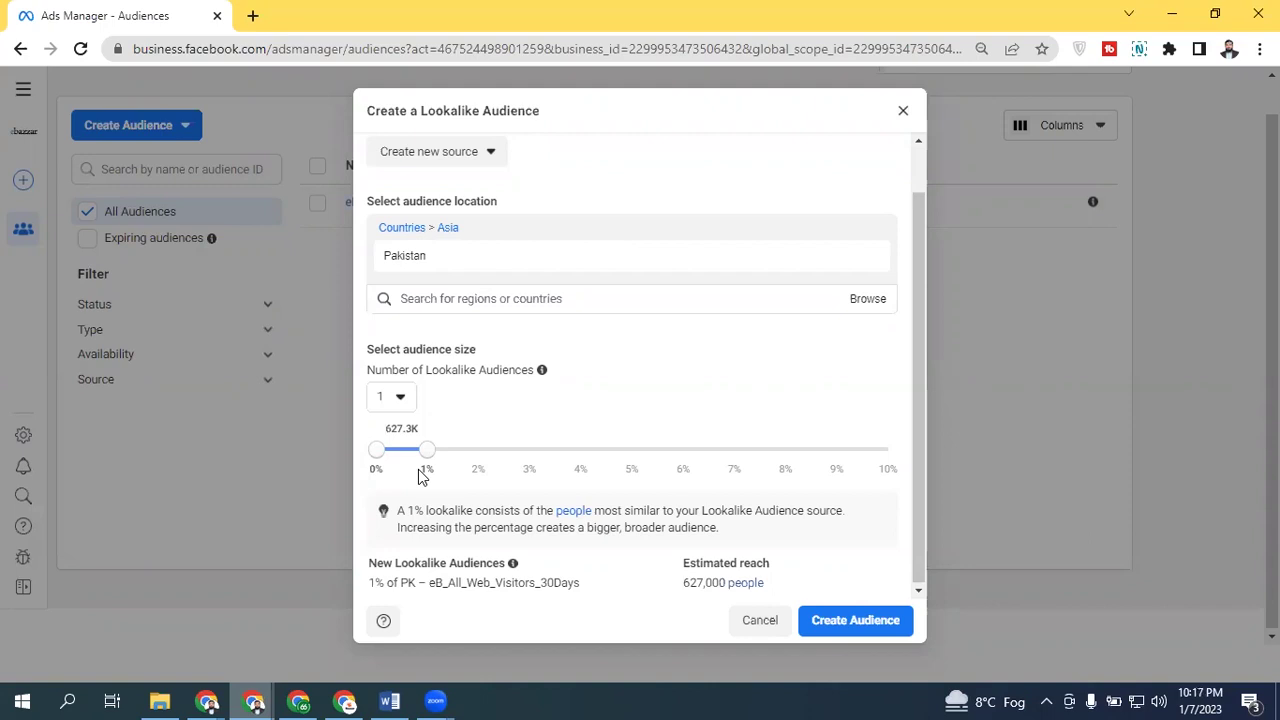
left_click_drag(429, 451, 470, 449)
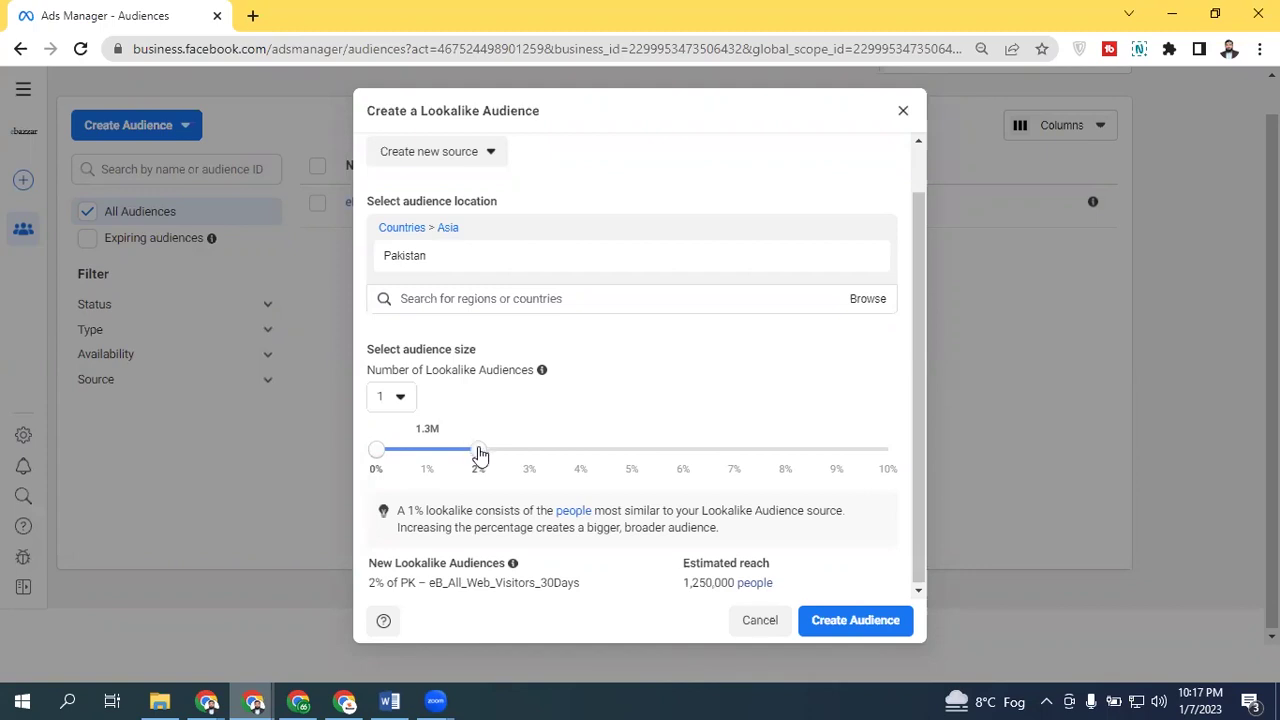
left_click_drag(479, 452, 427, 451)
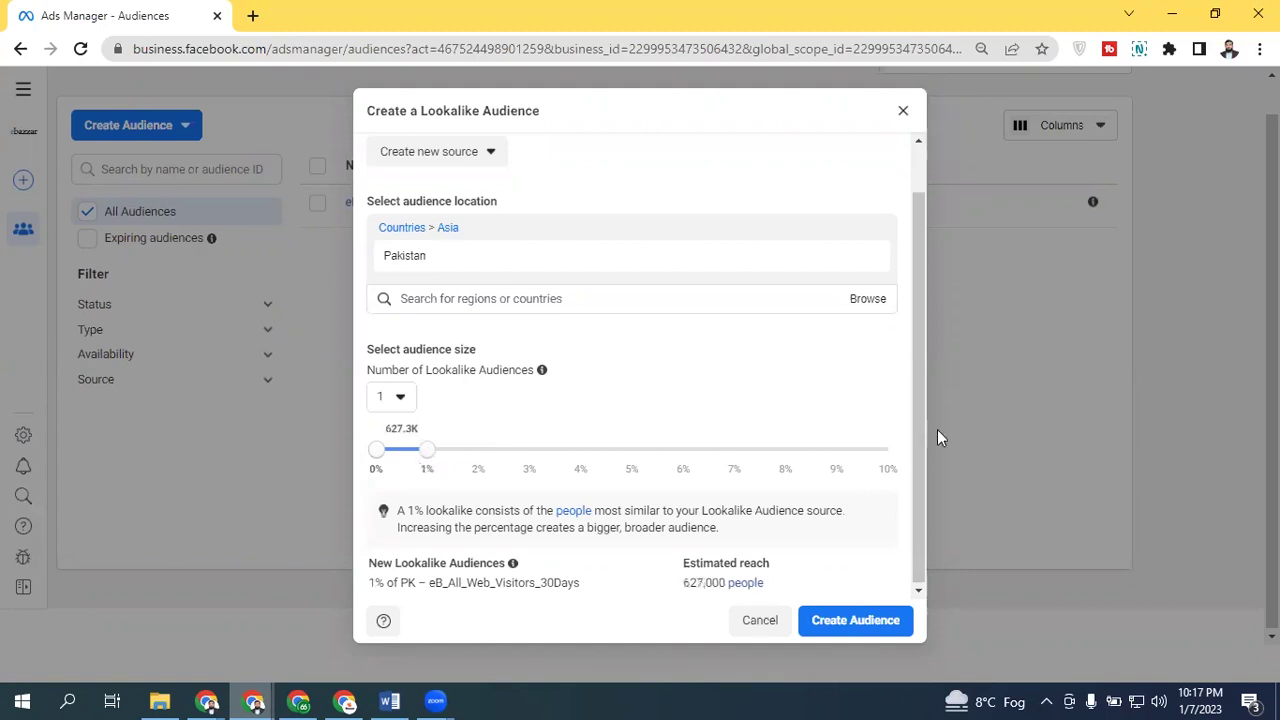
Step: Set the number of lookalike audiences to 2 and extend the second audience's range to 3%
scroll(893, 209, "up", 1)
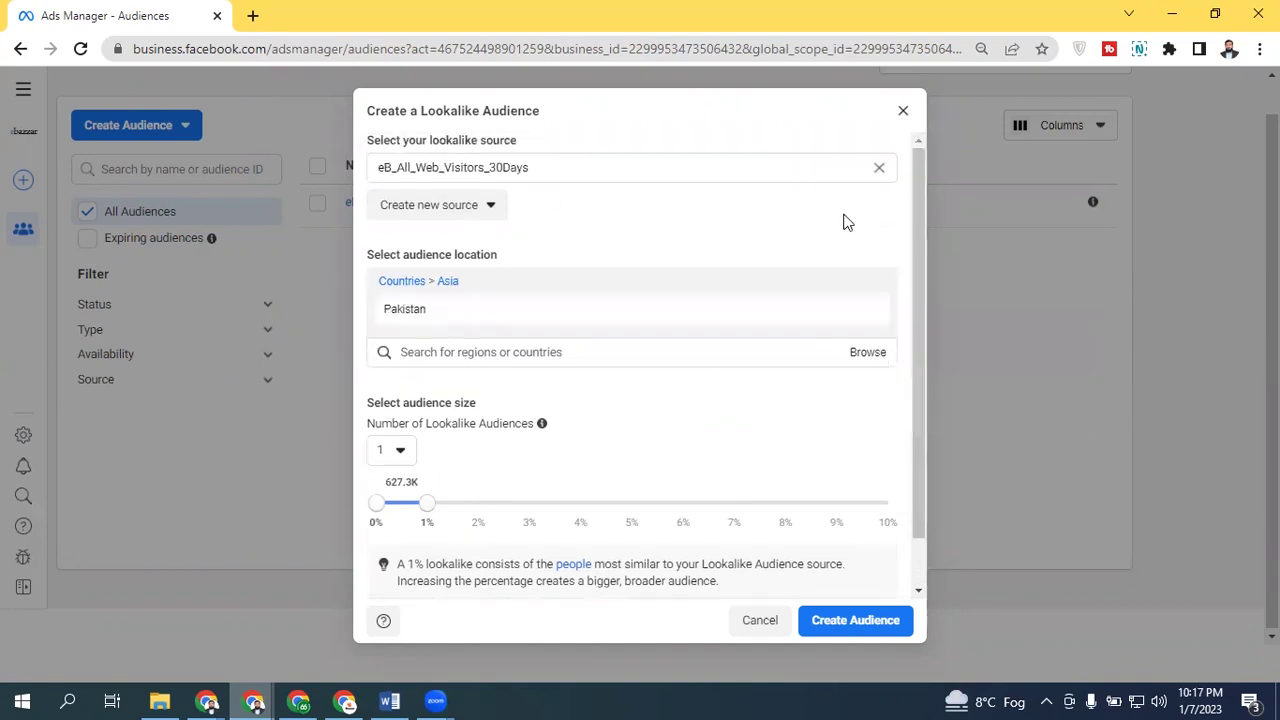
left_click_drag(913, 208, 920, 394)
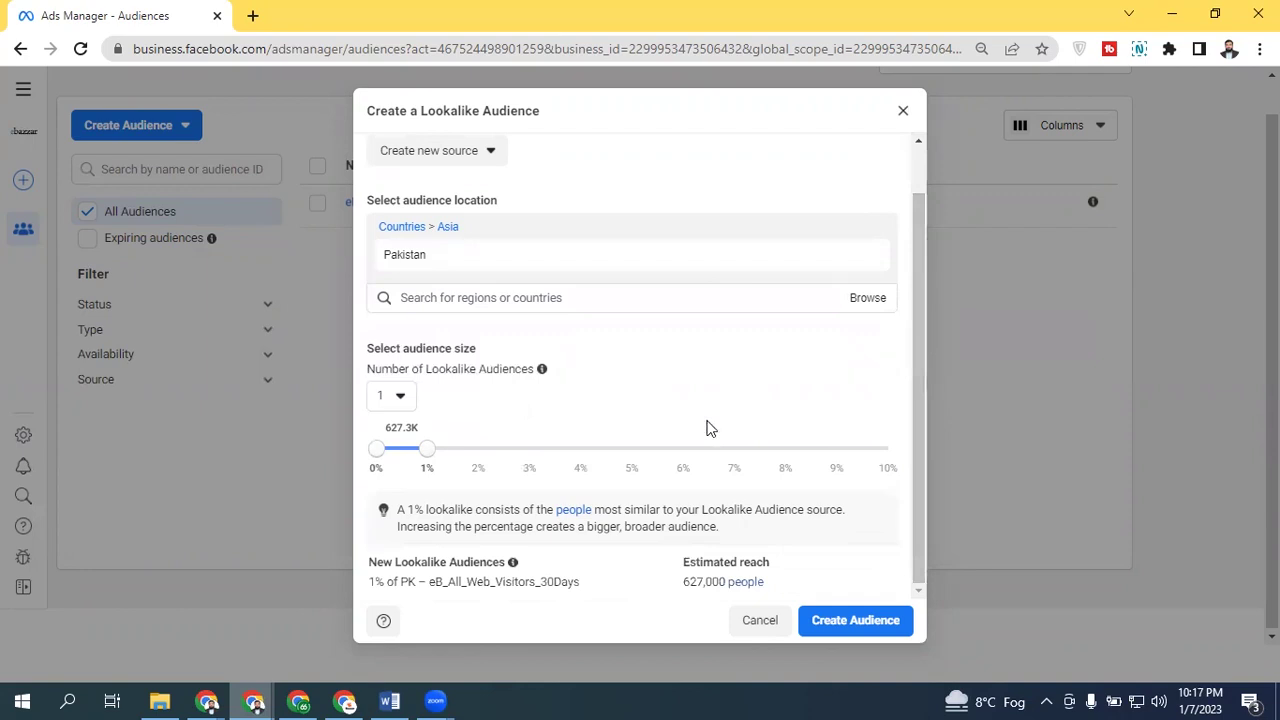
left_click(403, 398)
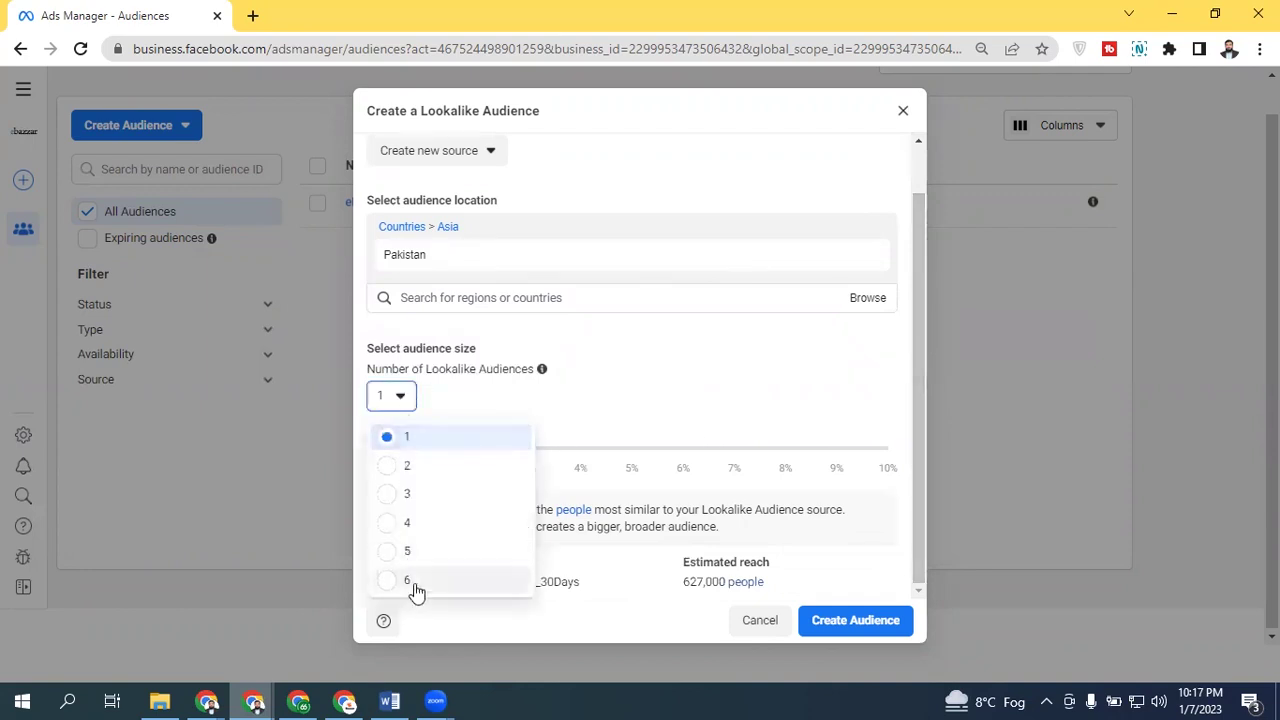
left_click(683, 372)
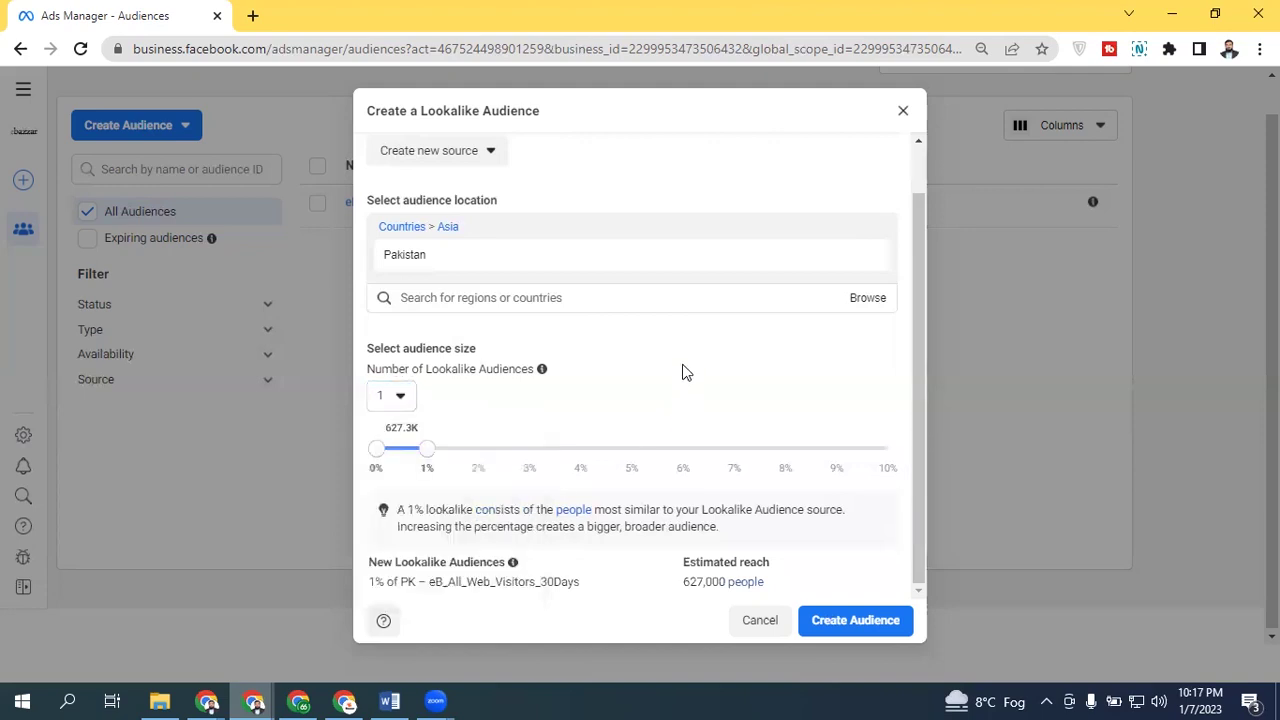
left_click(398, 397)
left_click(425, 465)
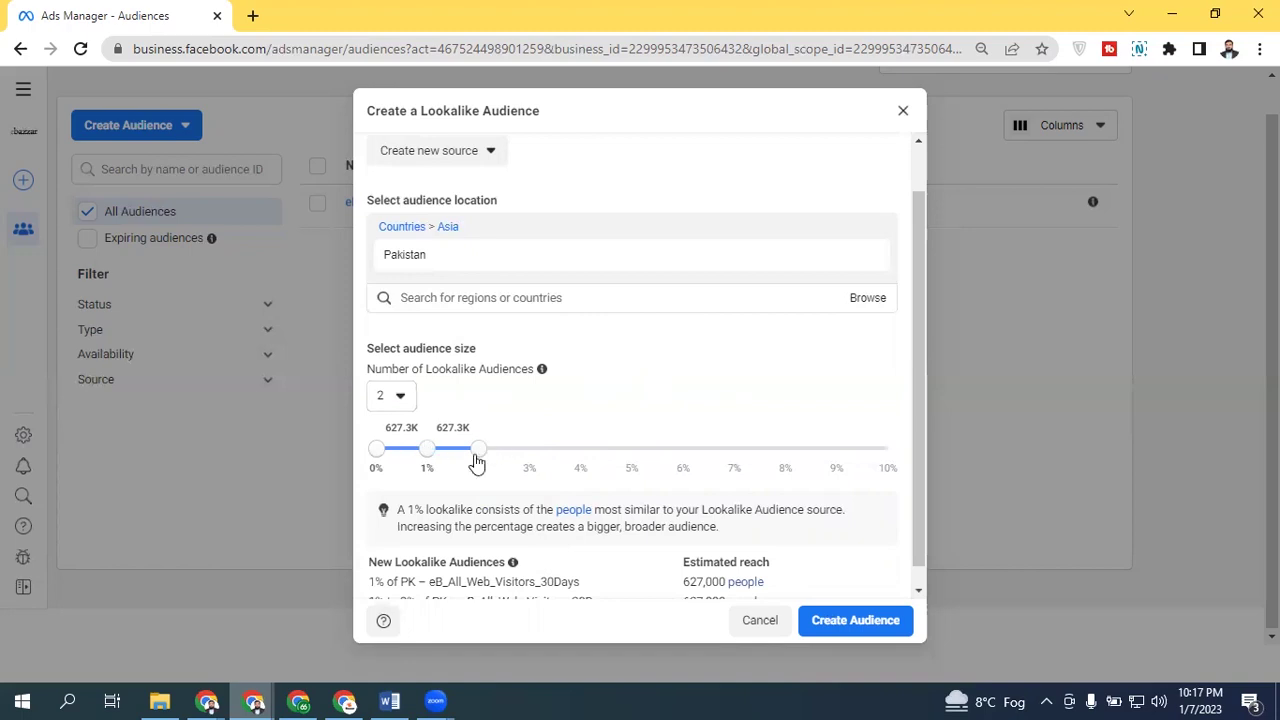
left_click_drag(477, 460, 526, 458)
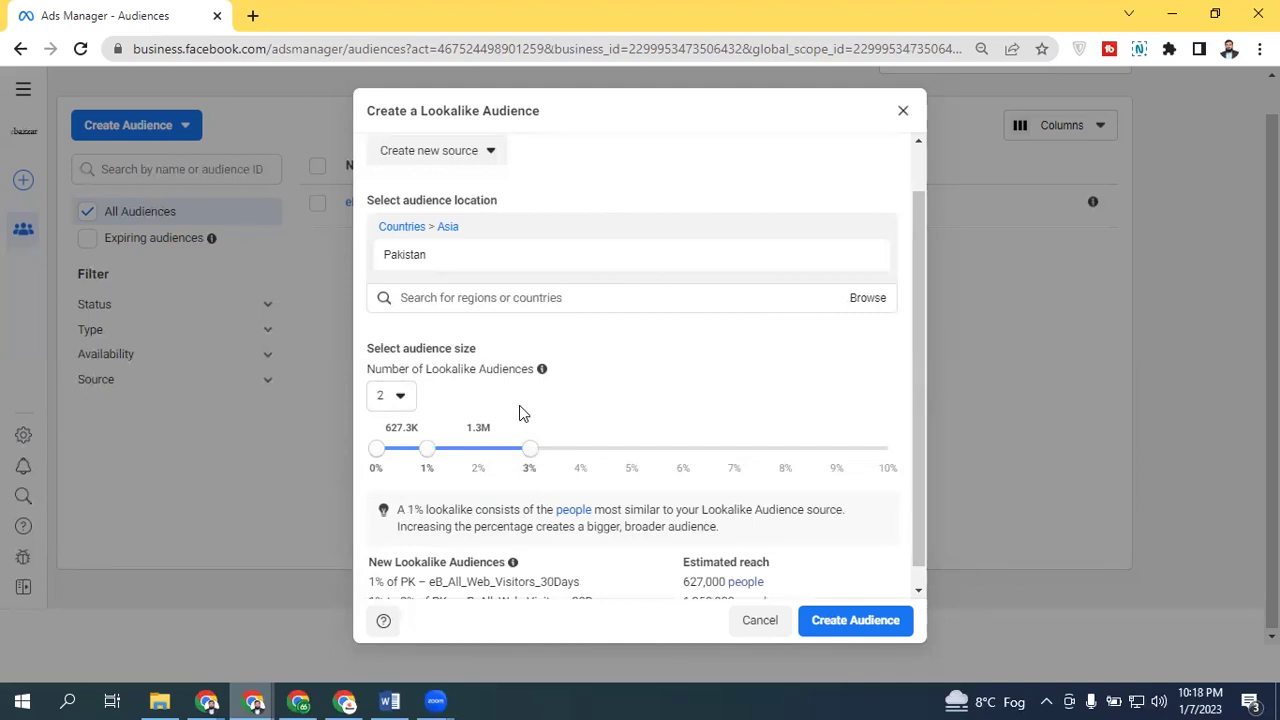
Step: Set the number of lookalike audiences to 3 and extend the third audience's range to 6%
left_click(398, 398)
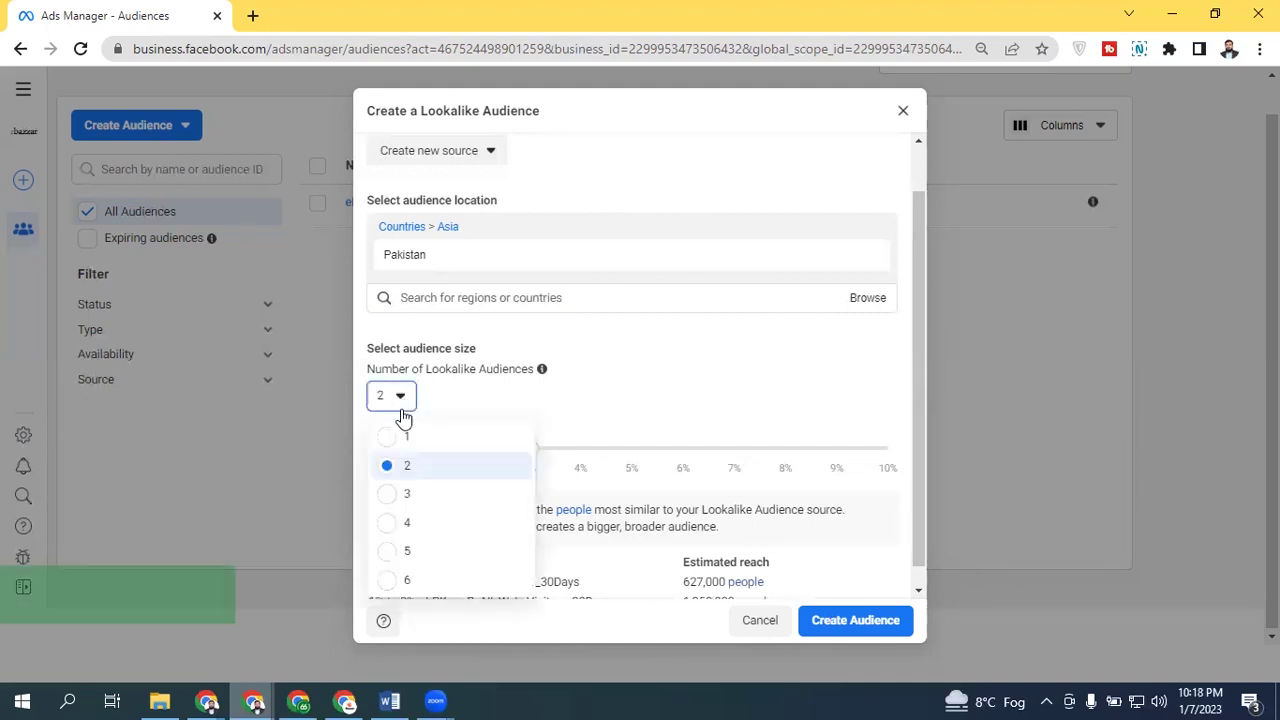
left_click(401, 487)
left_click(400, 400)
left_click(404, 494)
left_click_drag(584, 455, 630, 458)
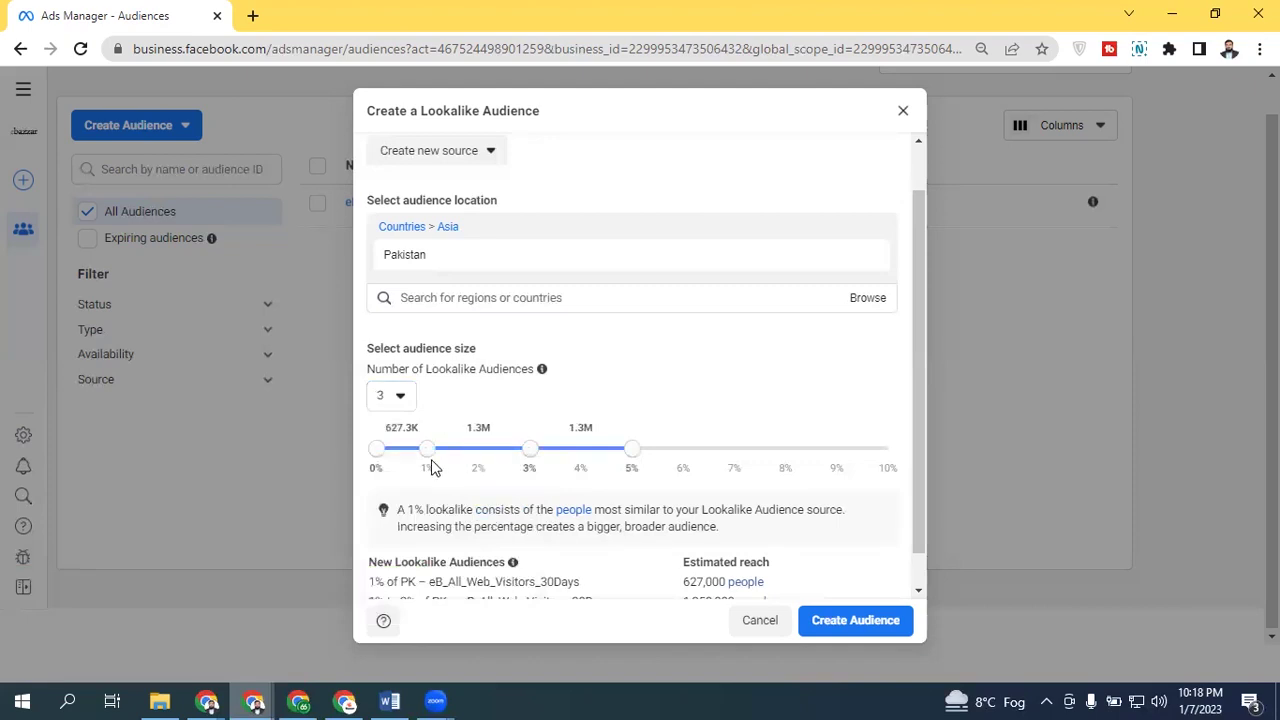
left_click_drag(635, 455, 697, 448)
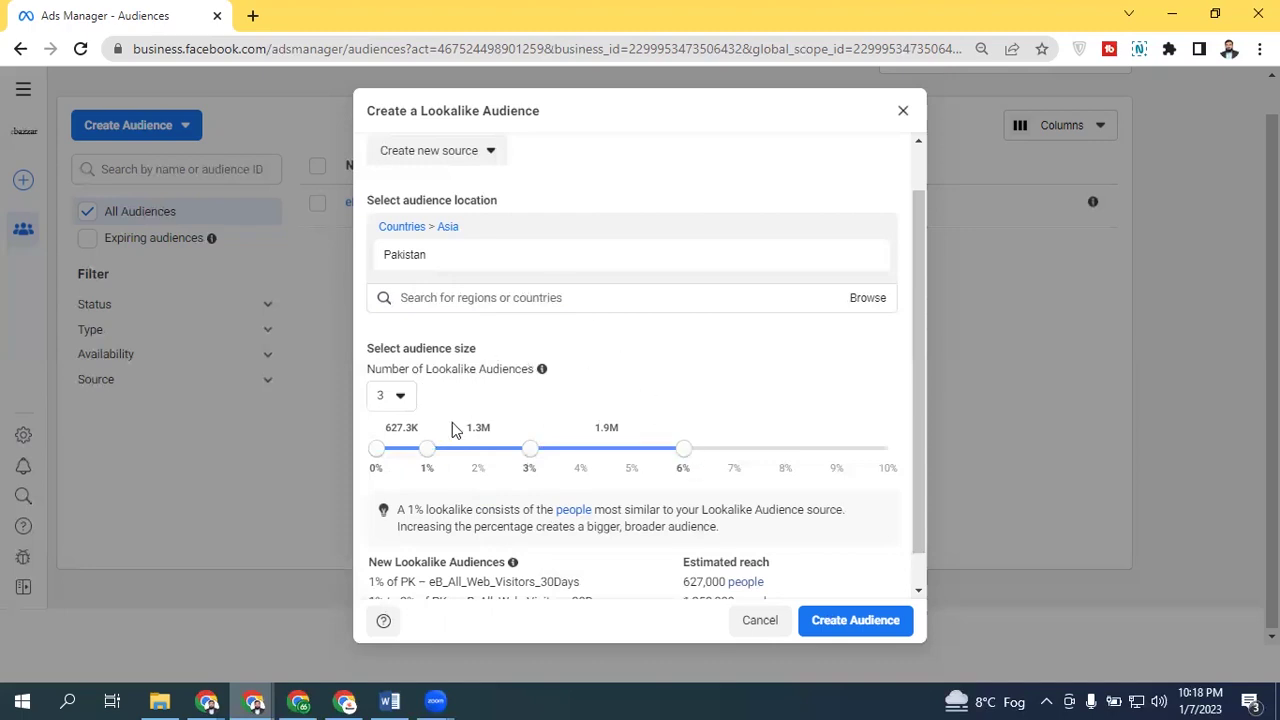
Step: Review the source, location and ranges of the three lookalike audiences and create them
scroll(915, 461, "down", 1)
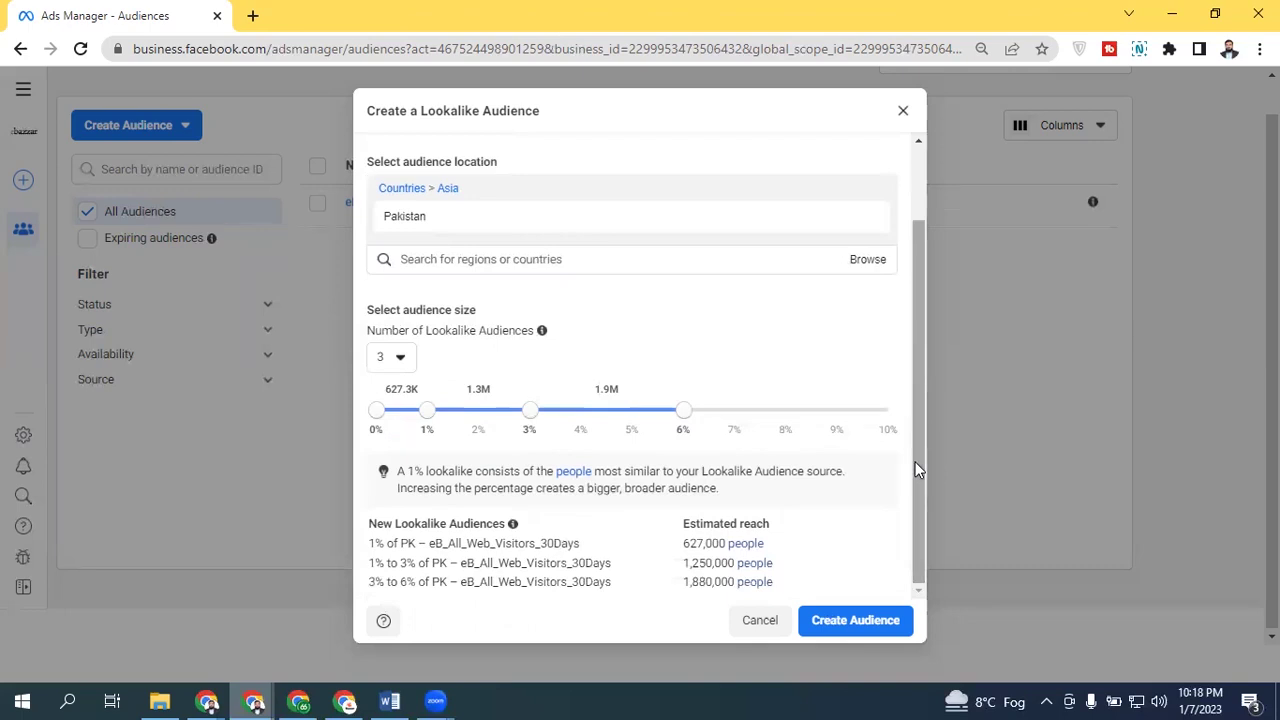
scroll(886, 283, "up", 2)
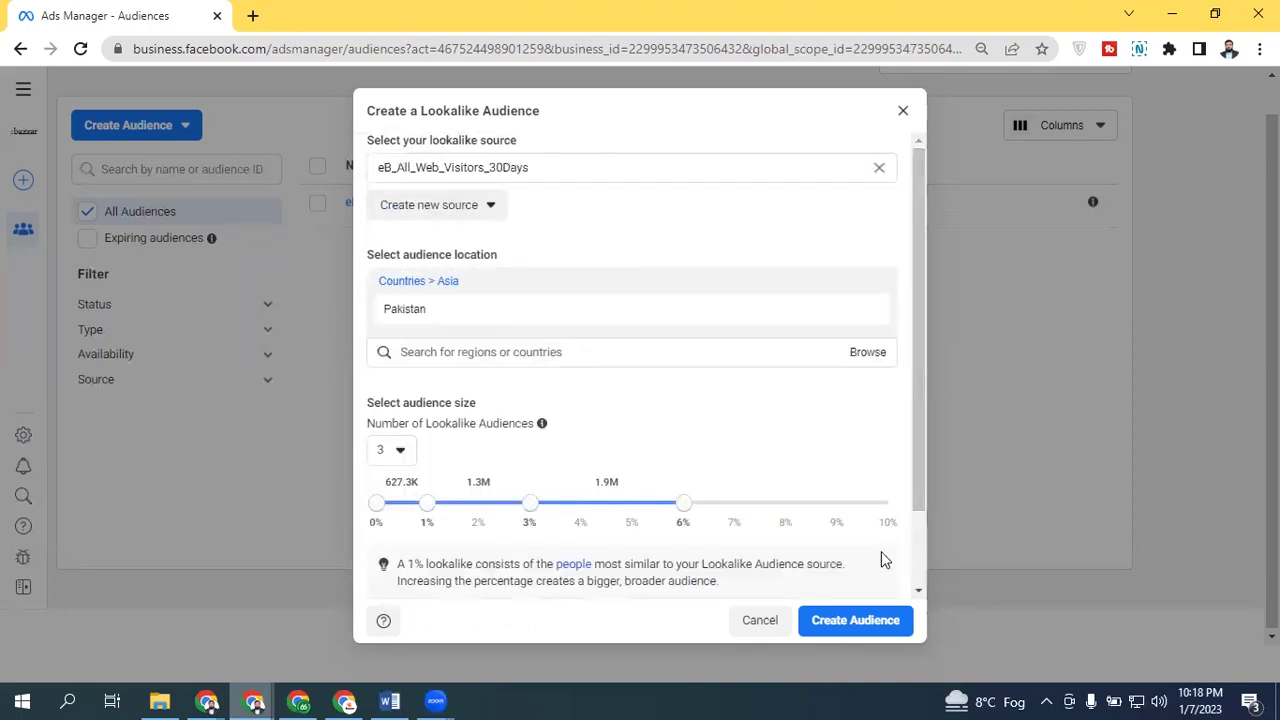
left_click(858, 620)
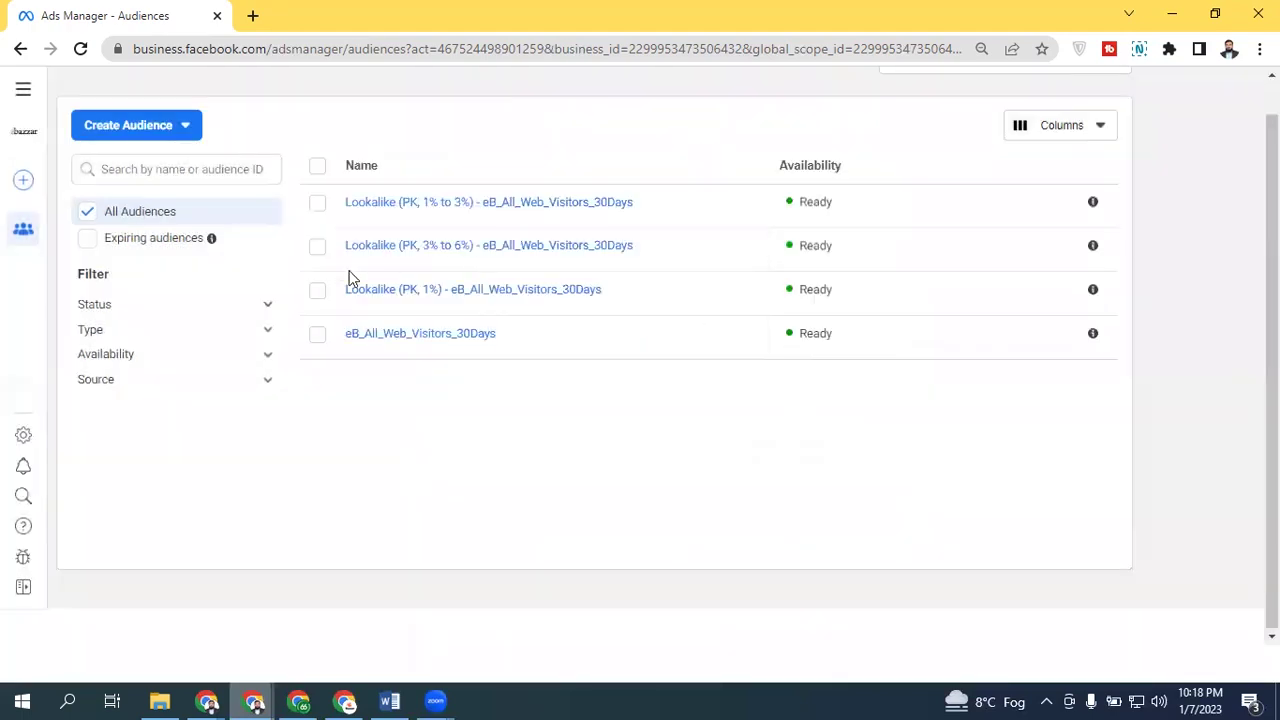
Step: Select the 1% to 3% and 3% to 6% lookalikes, check the additional actions available for them, and clear the audience selection
mouse_move(367, 298)
left_click(89, 212)
left_click(317, 204)
left_click(317, 249)
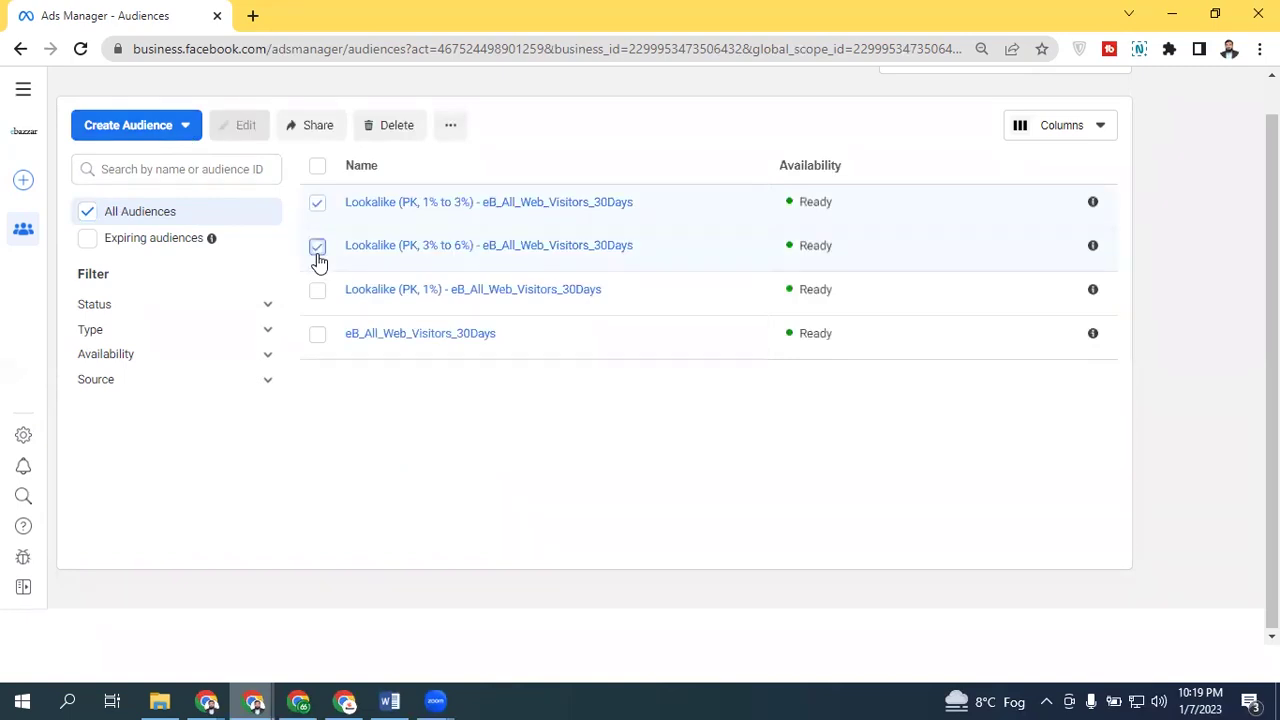
left_click(451, 129)
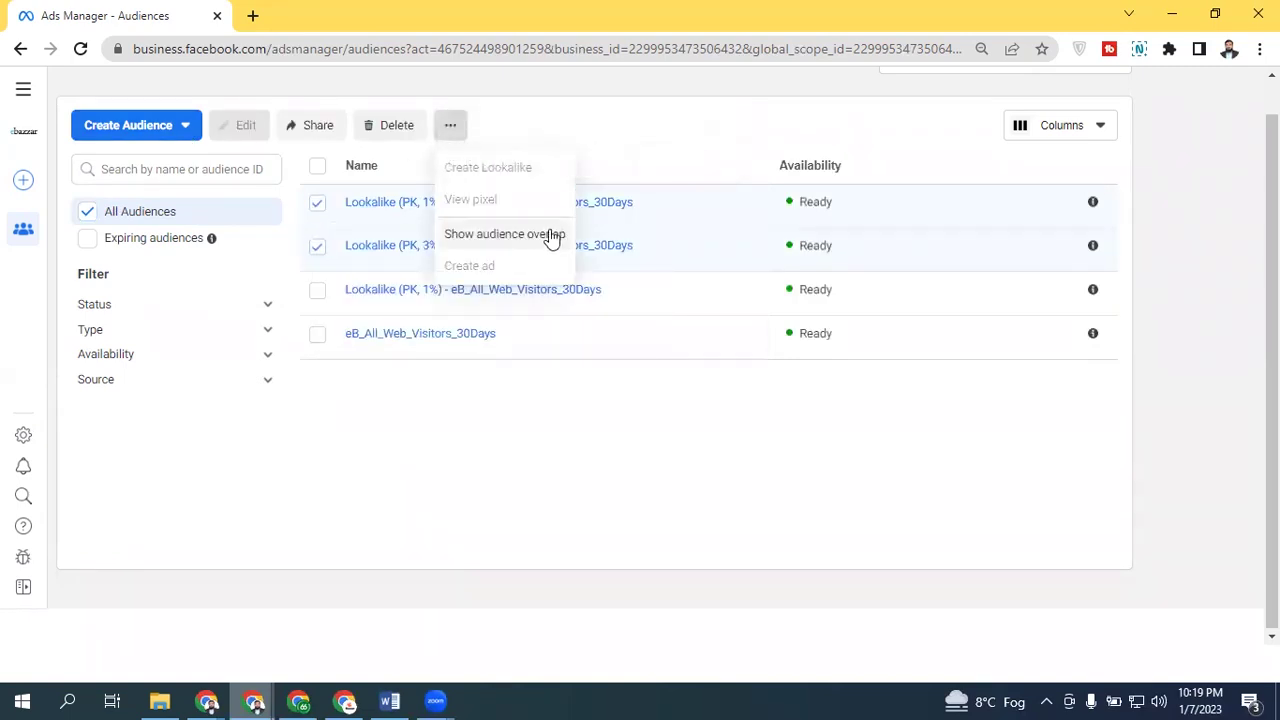
left_click(512, 432)
left_click(317, 166)
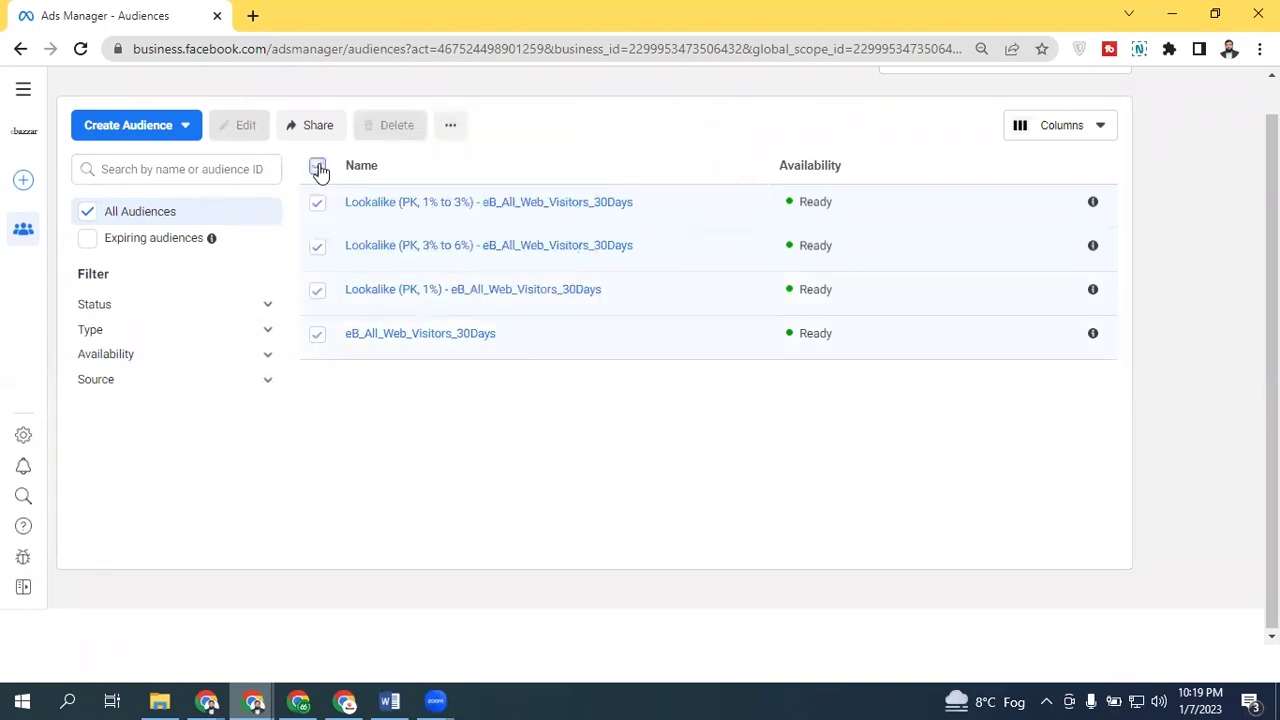
left_click(317, 166)
Step: Start a new saved audience and look through its targeting settings
left_click(160, 125)
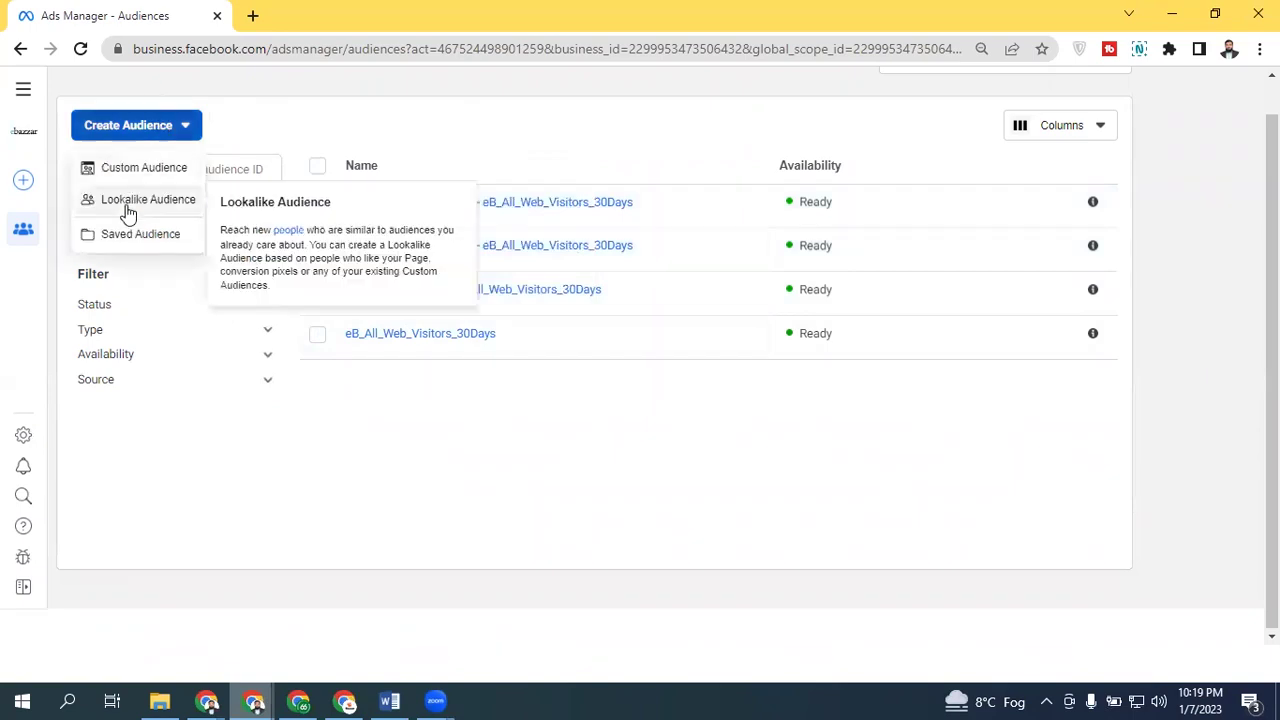
left_click(136, 234)
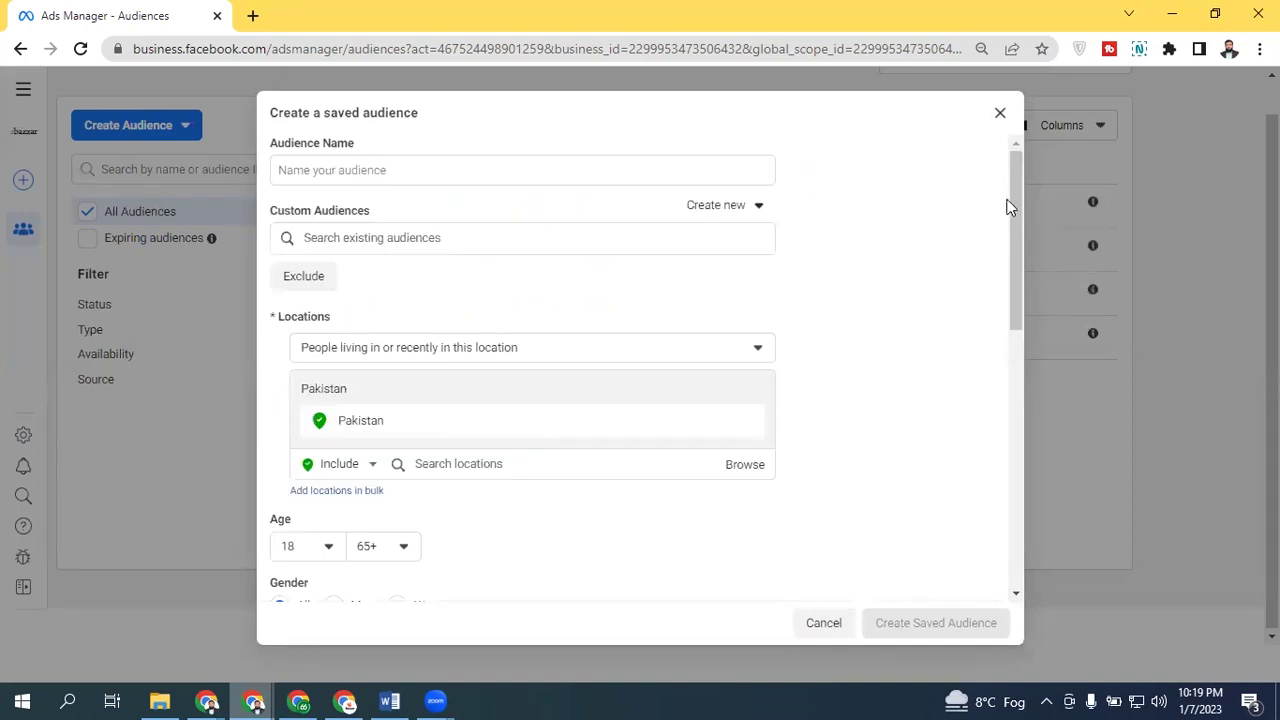
left_click_drag(1011, 198, 1020, 455)
scroll(1013, 375, "up", 1)
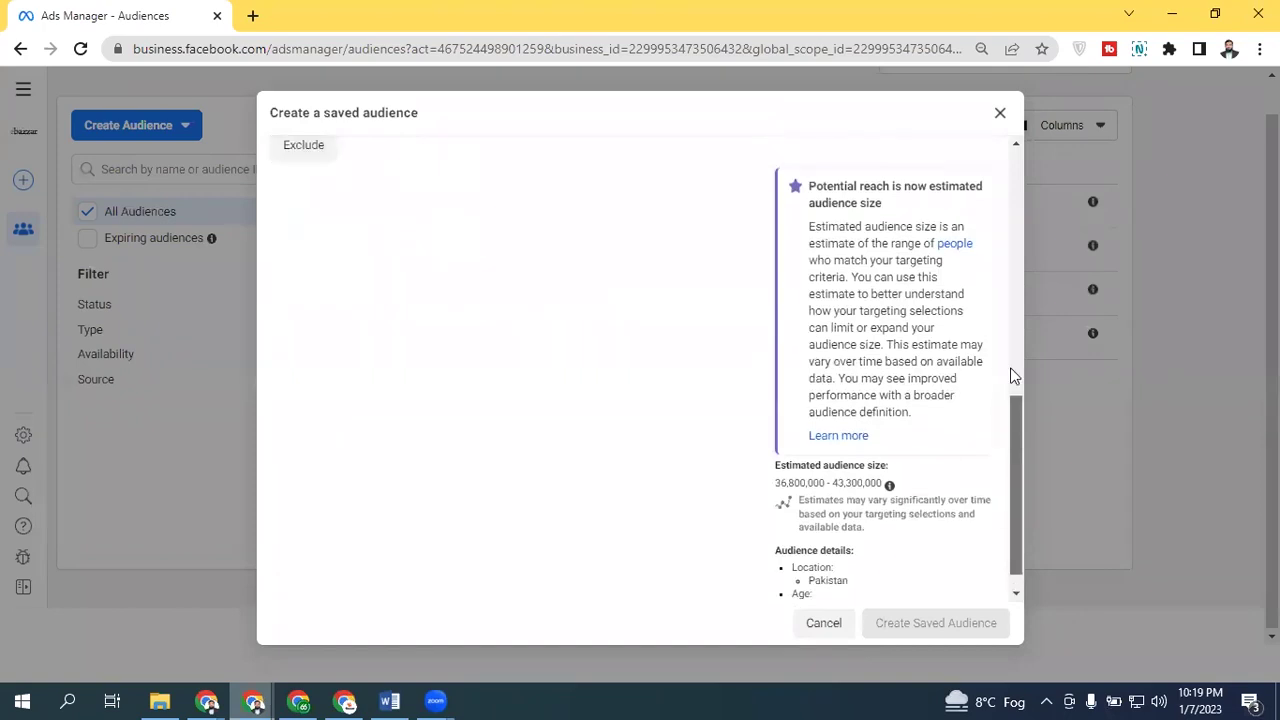
left_click_drag(1013, 375, 1006, 194)
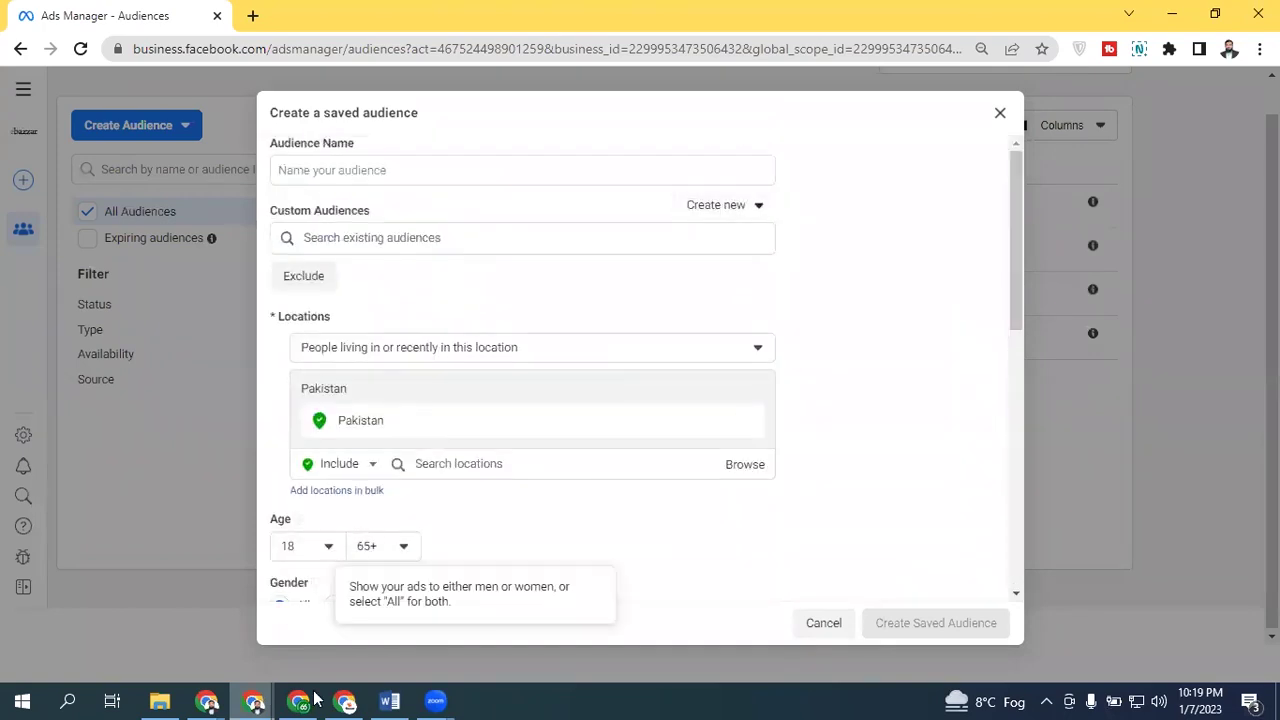
Step: Switch to the Target Audience template in Word and examine its needs, demographic, interests and behaviors fields
left_click(390, 700)
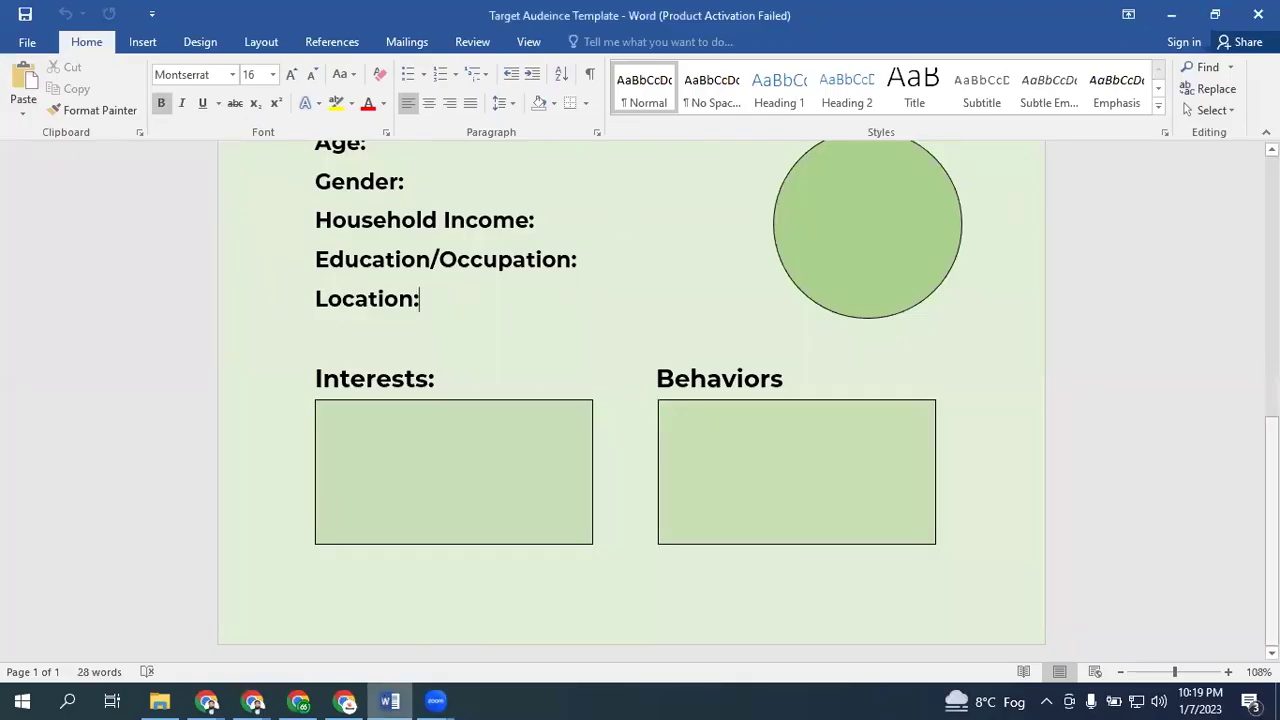
scroll(639, 318, "up", 6)
scroll(639, 318, "down", 4)
left_click(523, 271)
left_click(386, 313)
left_click(453, 357)
left_click(566, 395)
scroll(545, 472, "down", 2)
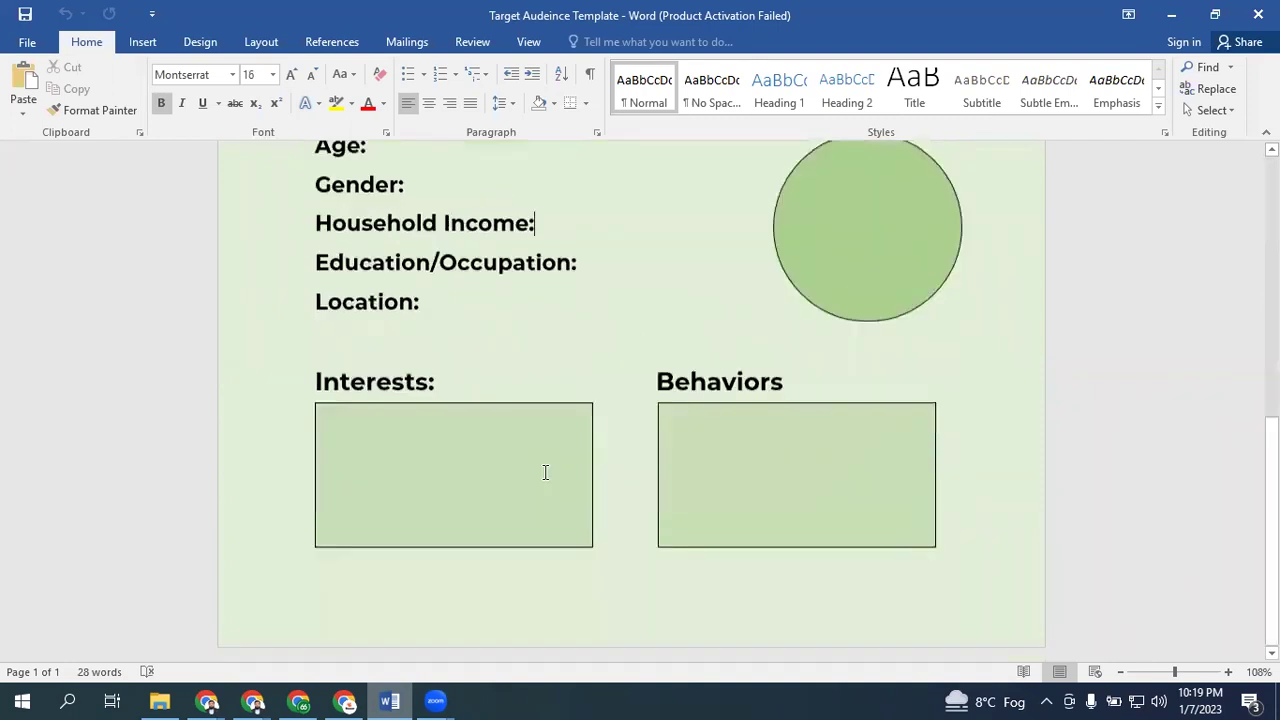
Step: Compare the saved audience form in Ads Manager with the name placeholder in the Word template
left_click(254, 700)
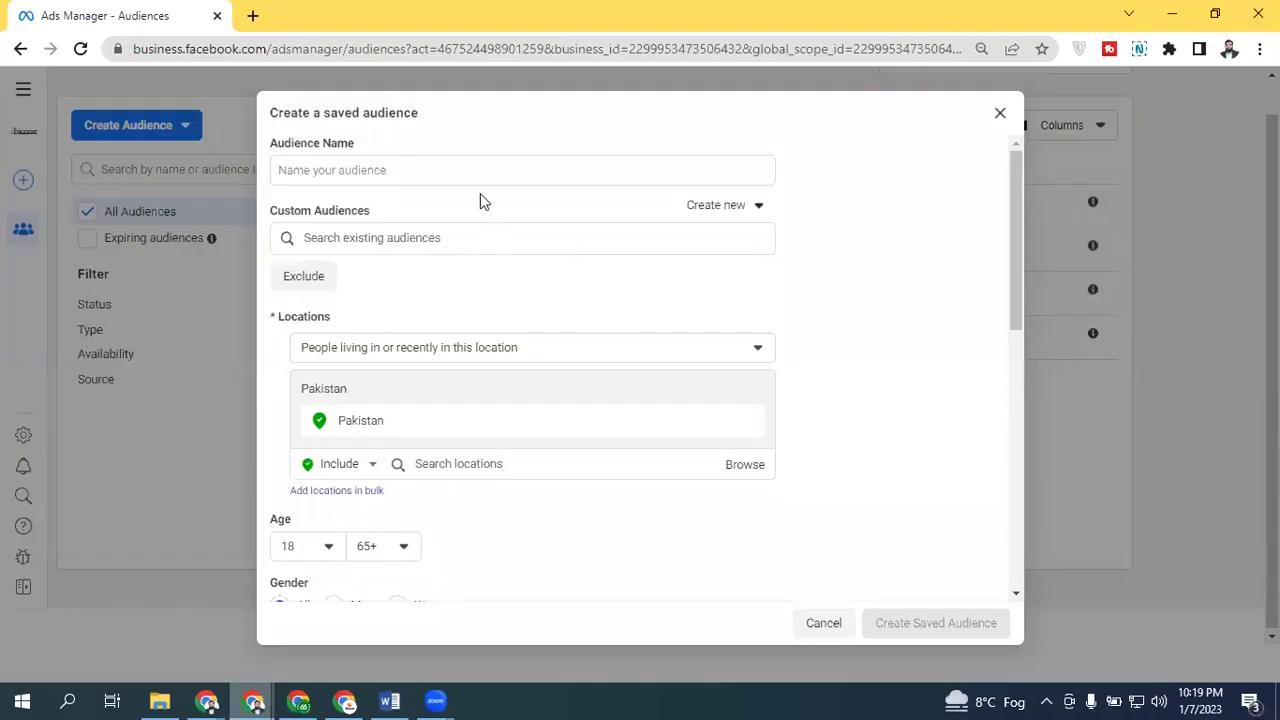
left_click(390, 700)
scroll(564, 278, "up", 8)
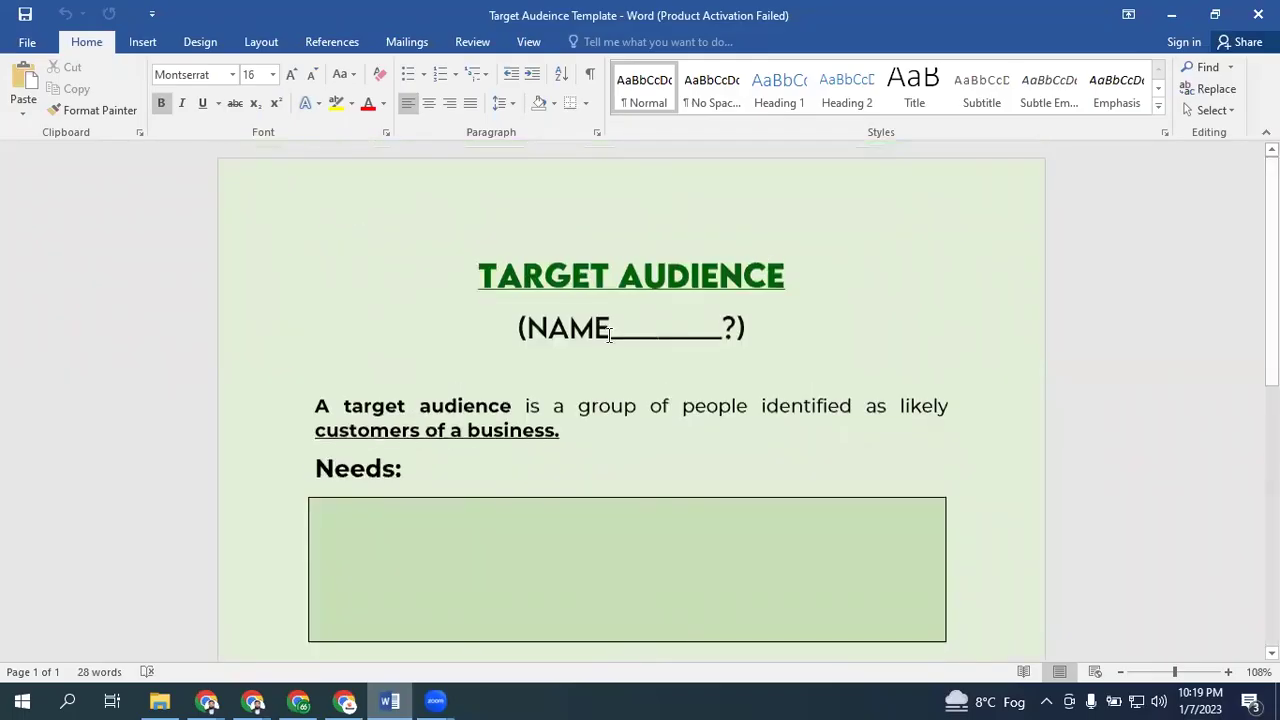
left_click_drag(673, 333, 729, 333)
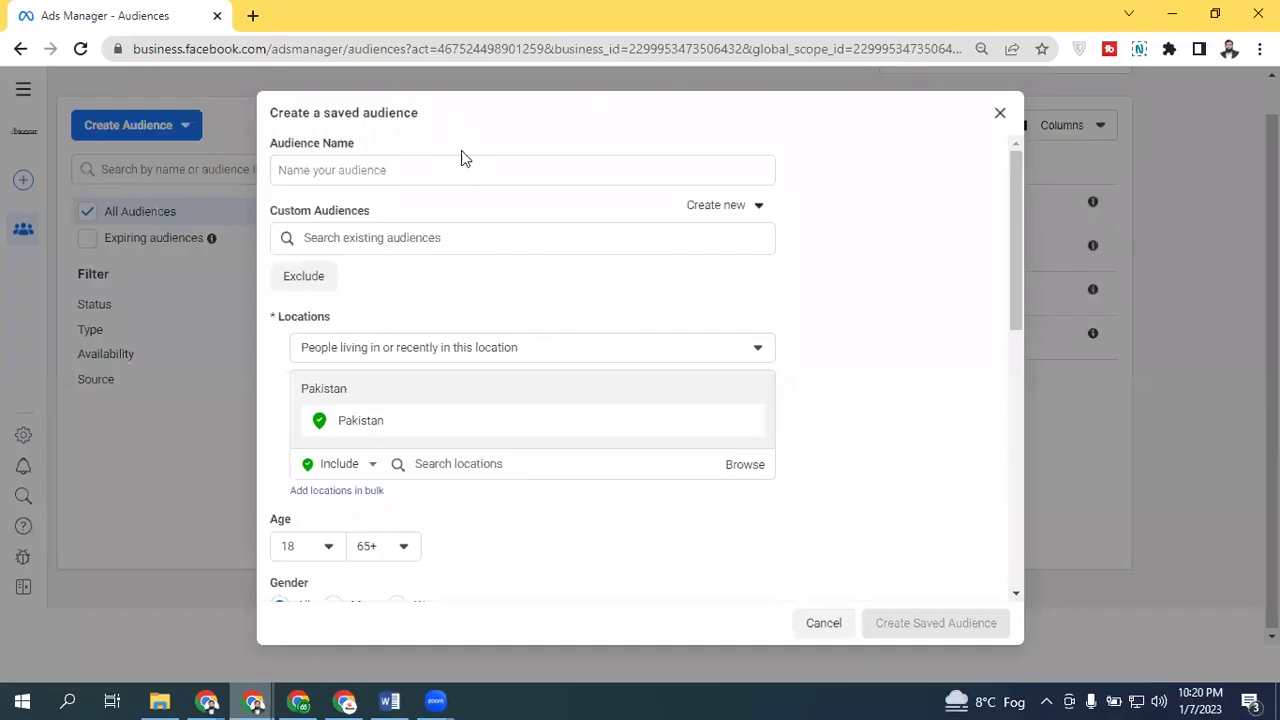
Step: Name the saved audience with the persona's first name and check which existing audiences can be included
left_click(390, 172)
type("Husnain")
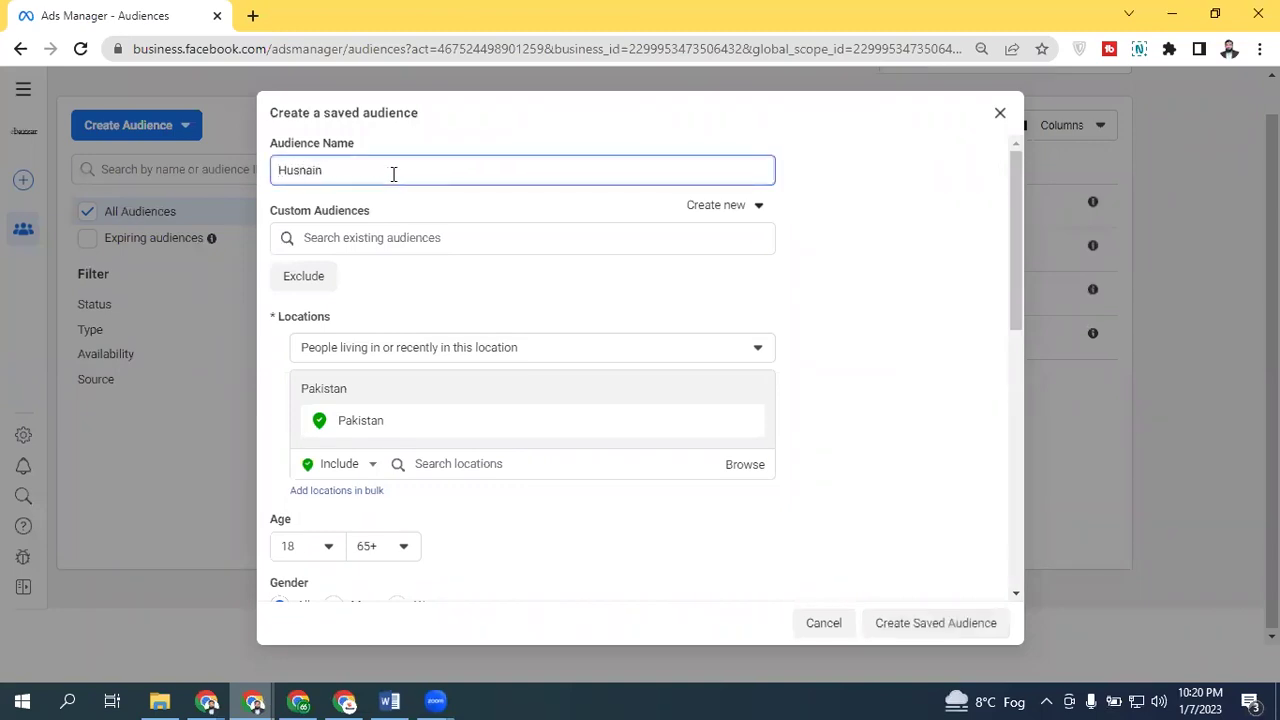
left_click(420, 238)
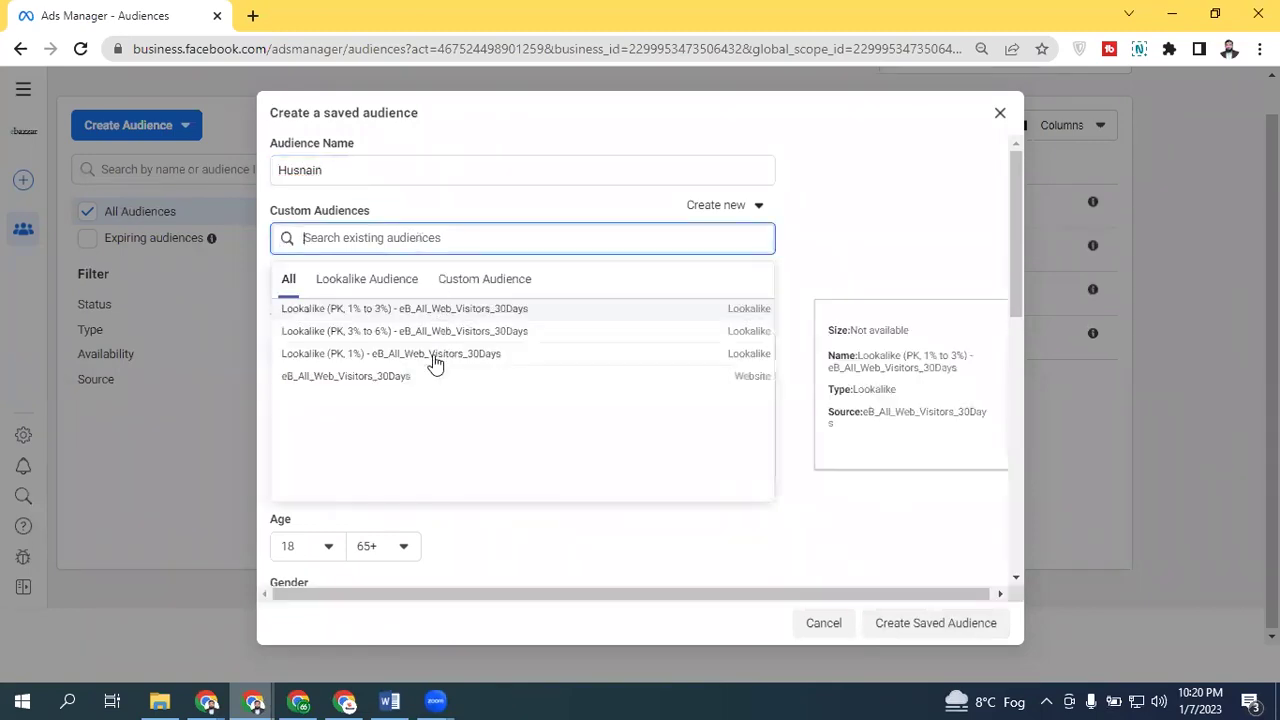
left_click(474, 220)
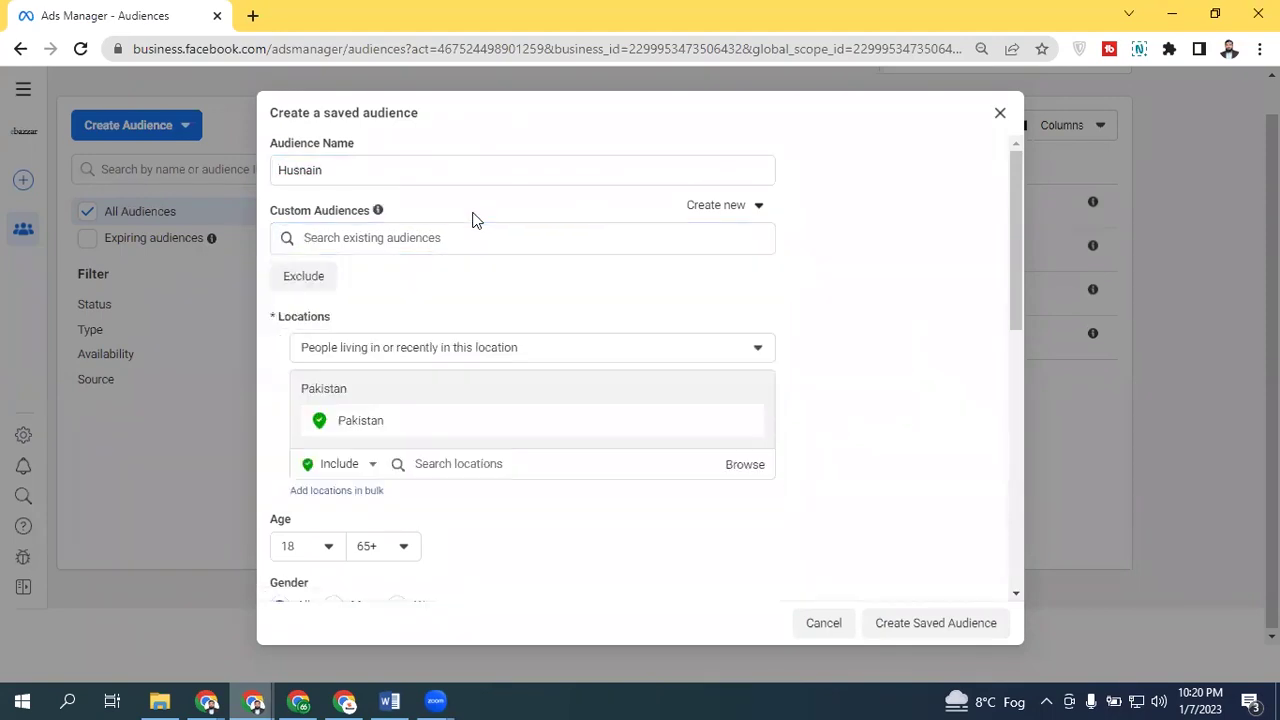
Step: Add the Freelancer (careers) interest to the saved audience's detailed targeting
scroll(1018, 186, "down", 3)
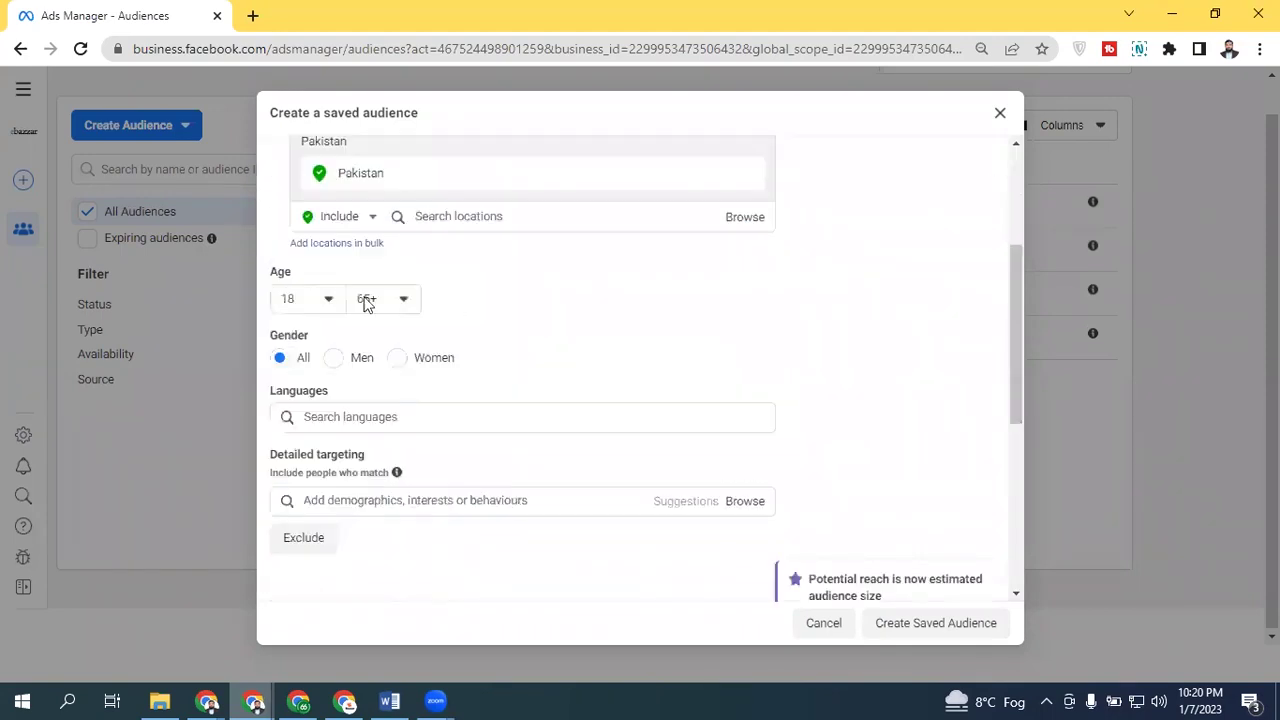
left_click(444, 496)
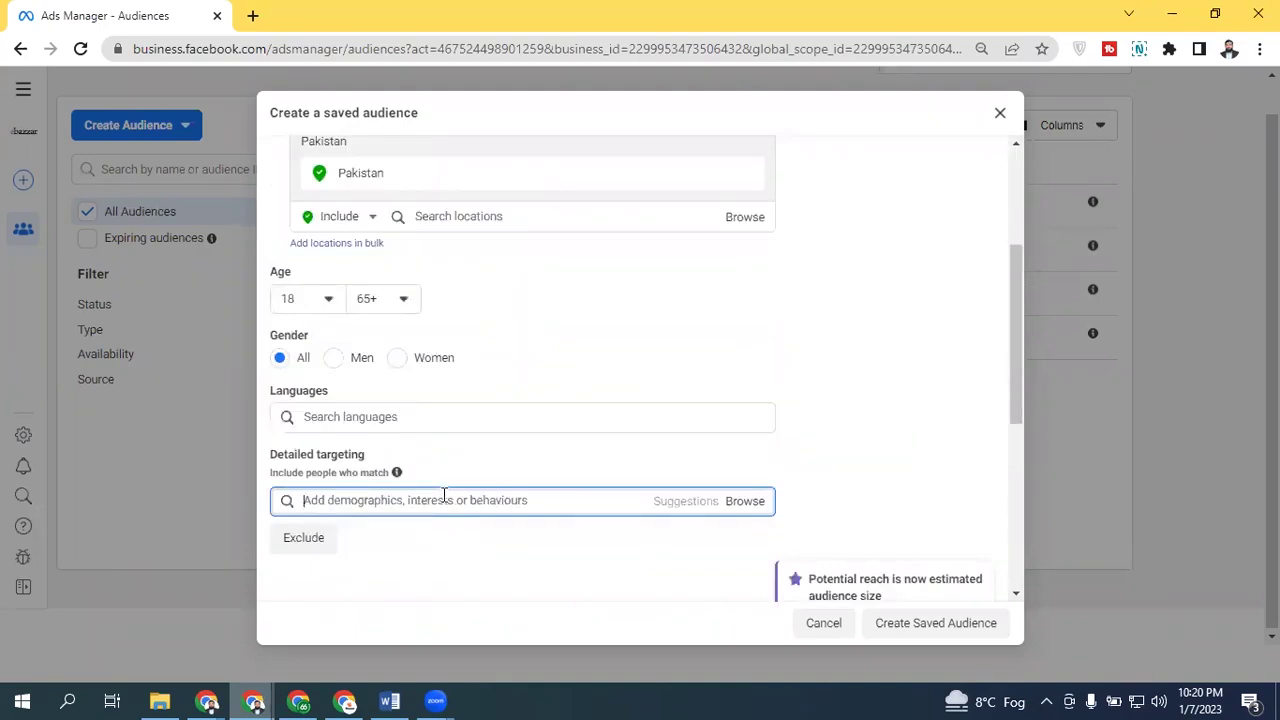
type("Fi")
type("eelancer")
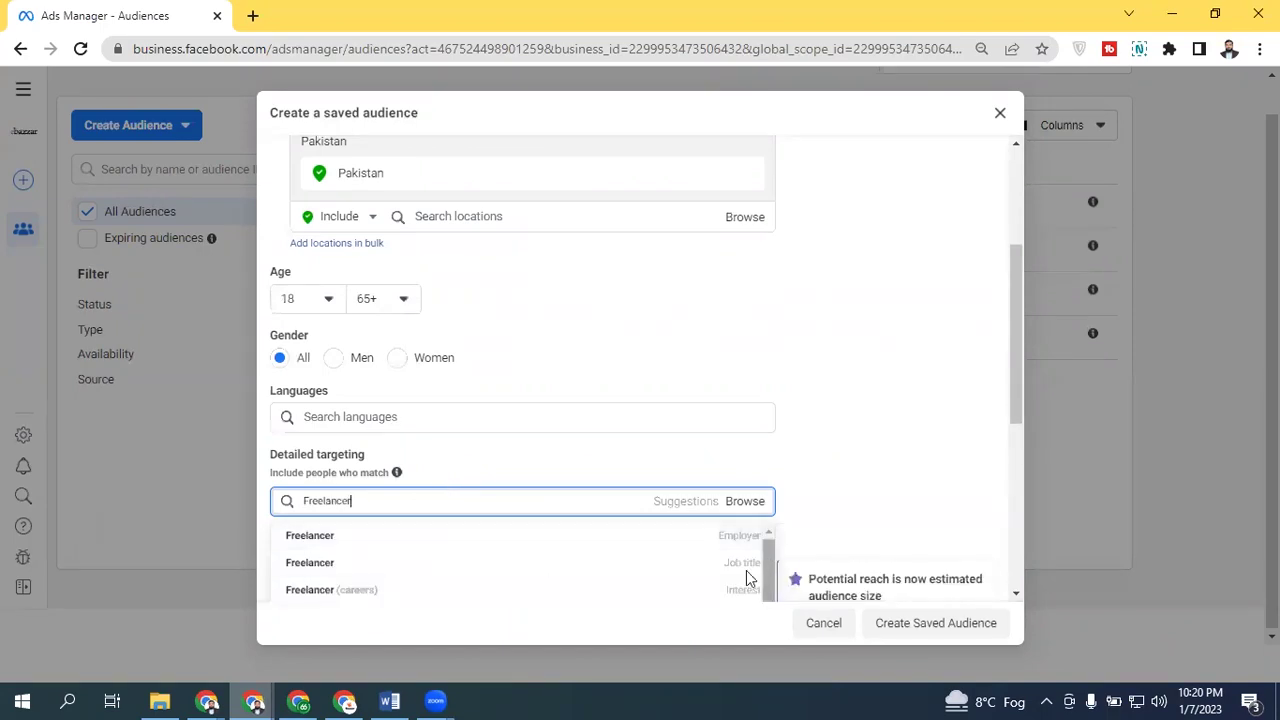
left_click(480, 590)
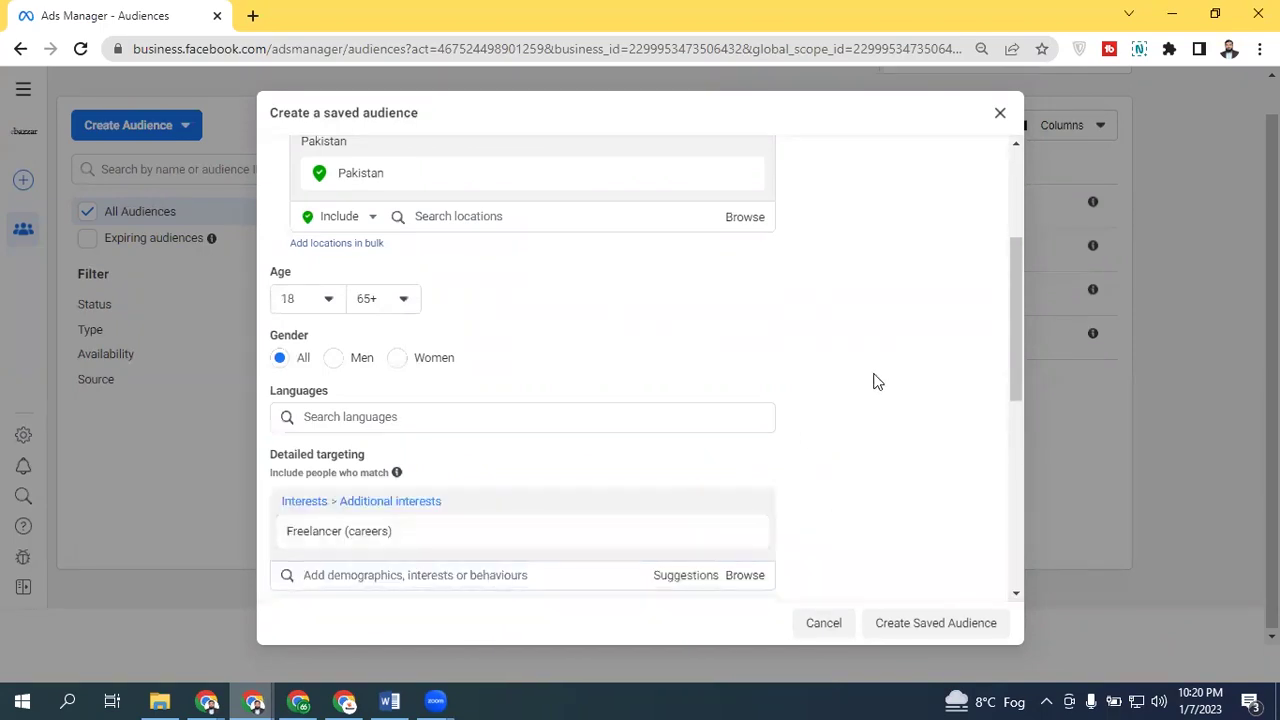
Step: Review the saved audience's settings and create it
left_click_drag(1008, 258, 997, 172)
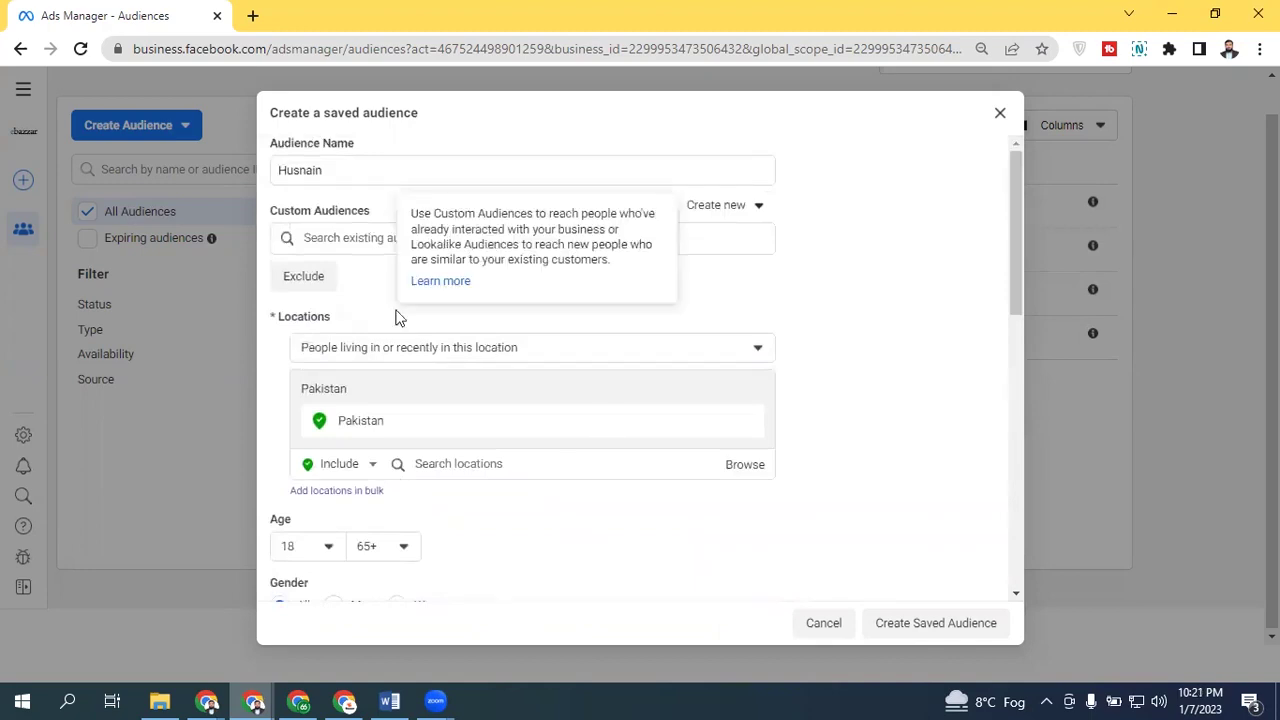
left_click_drag(1008, 176, 997, 497)
scroll(988, 287, "up", 5)
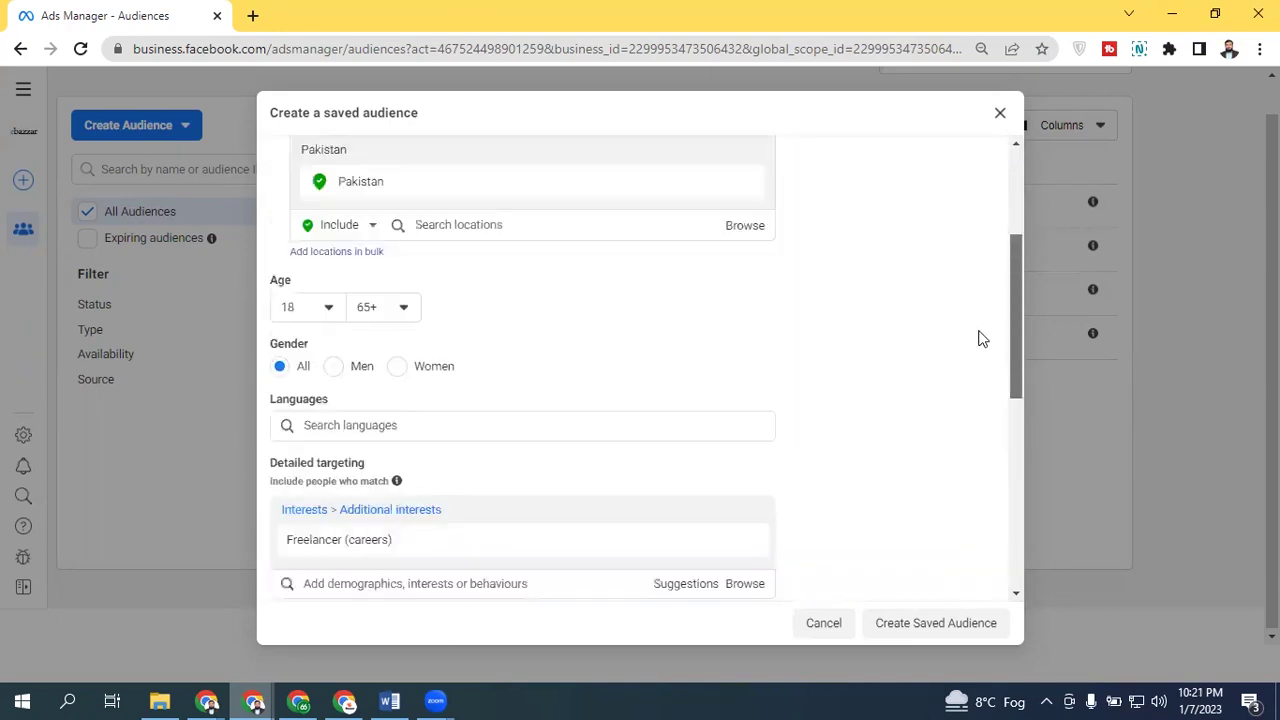
scroll(982, 339, "down", 2)
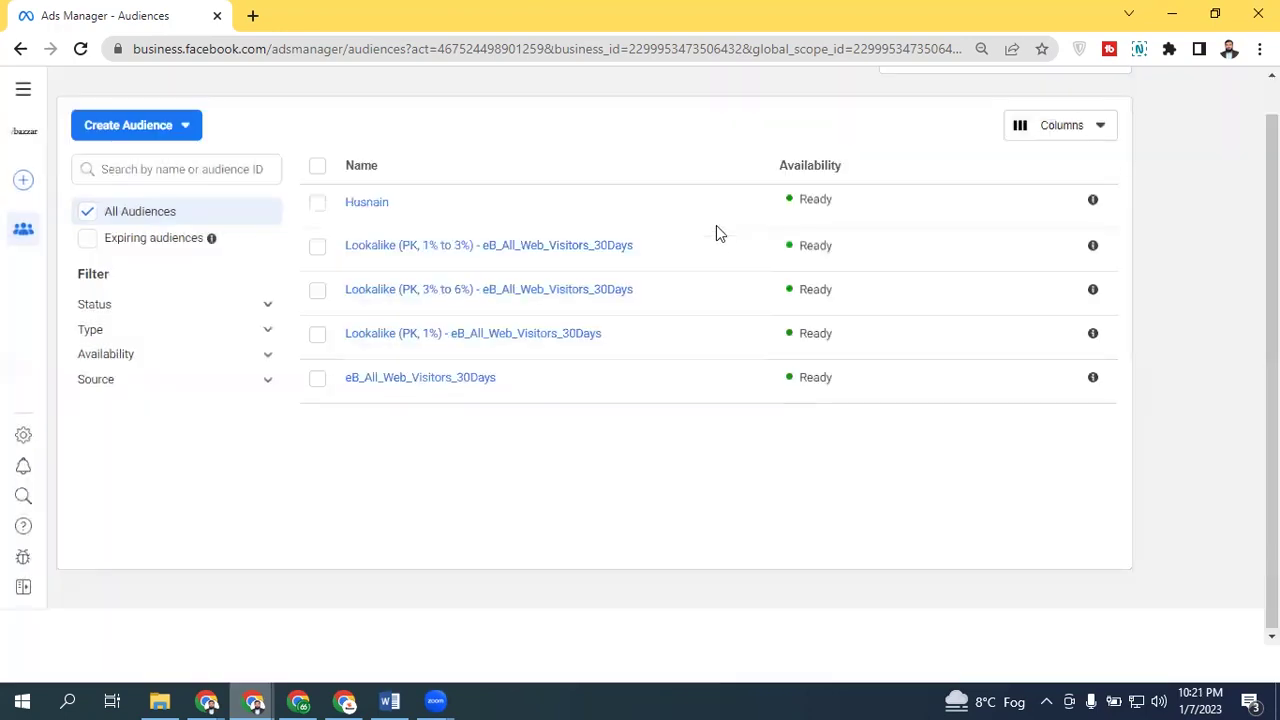
Step: Check the listed audiences' details and the audience types available for creation
mouse_move(380, 210)
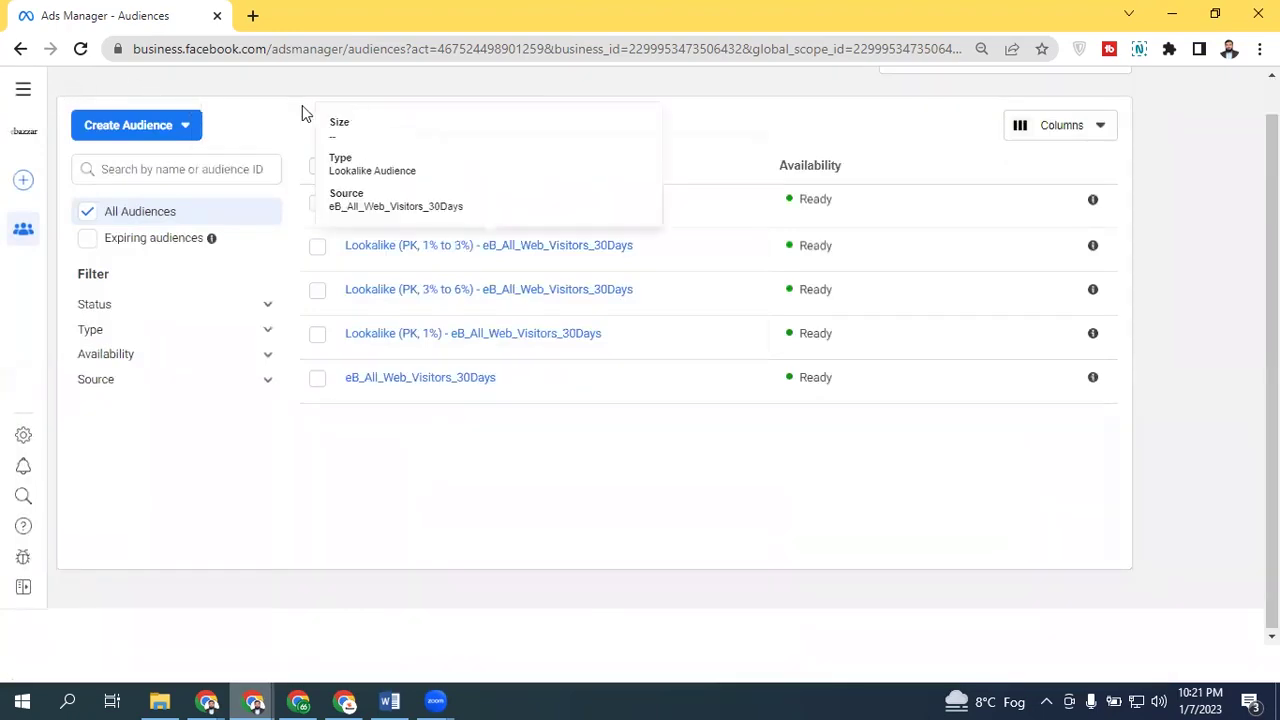
left_click(160, 133)
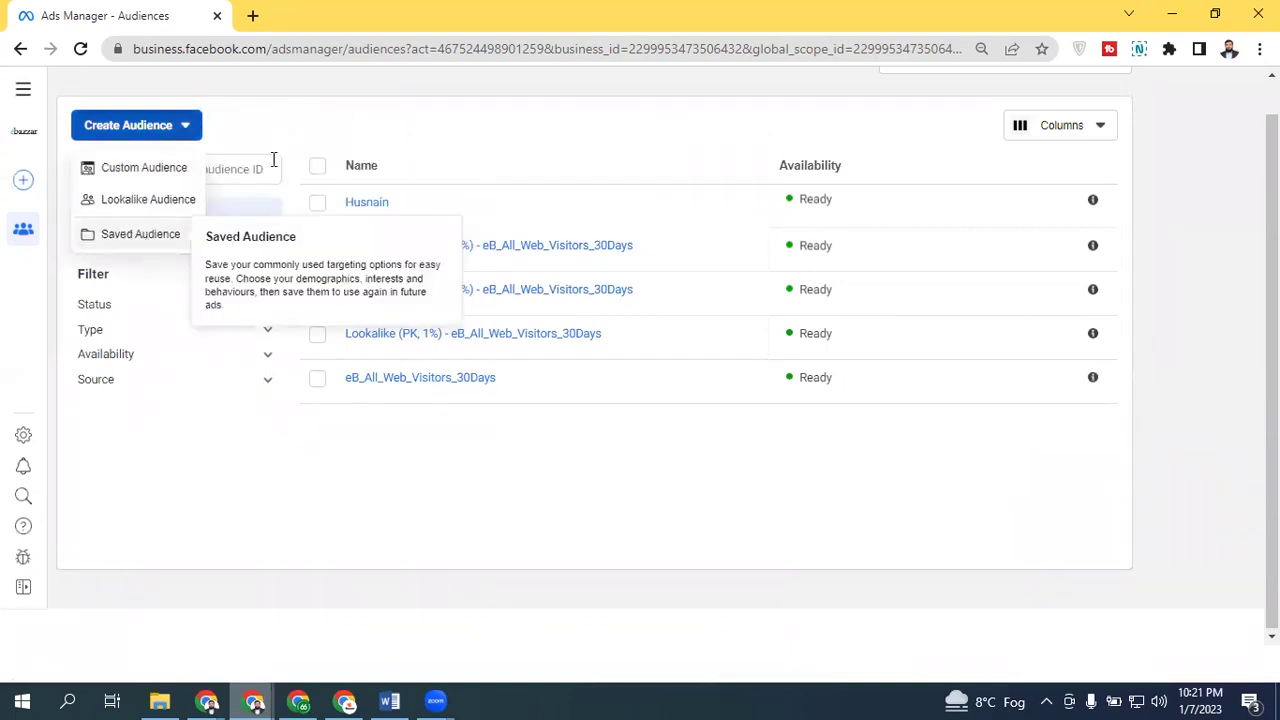
left_click(266, 118)
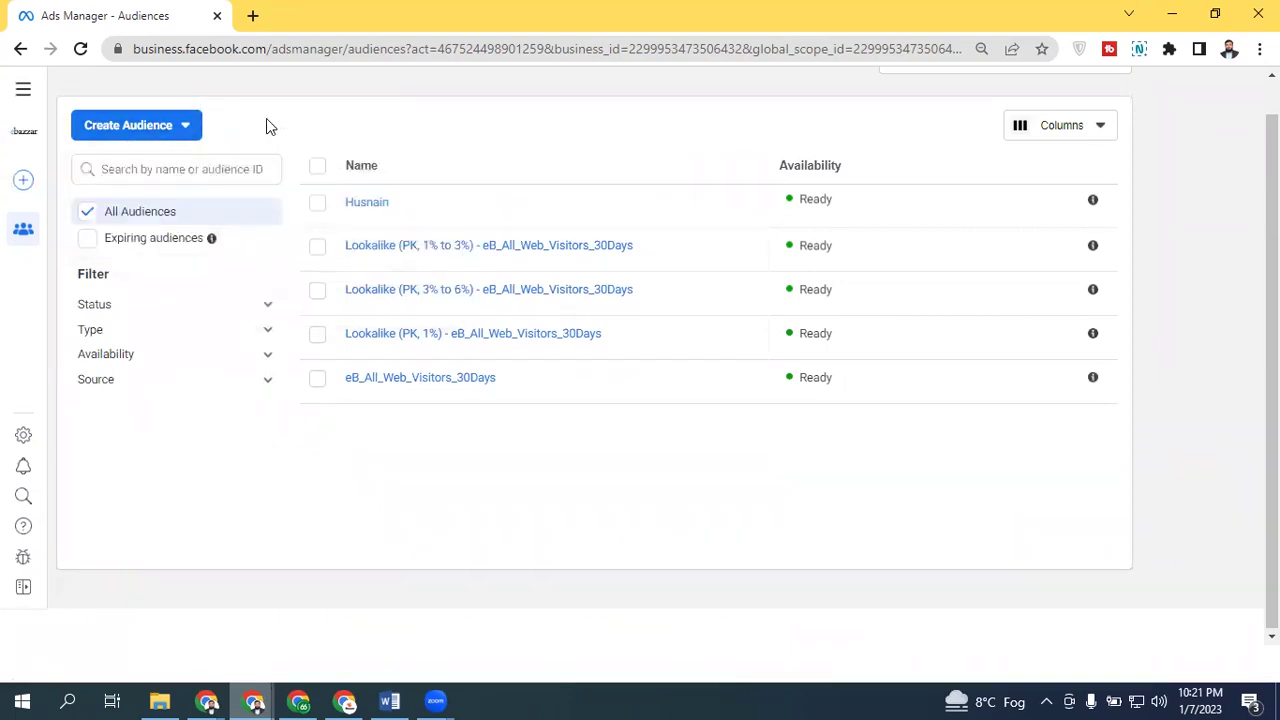
Step: Open the New Sales campaign for editing from the campaigns overview and review its campaign objective settings
left_click(24, 97)
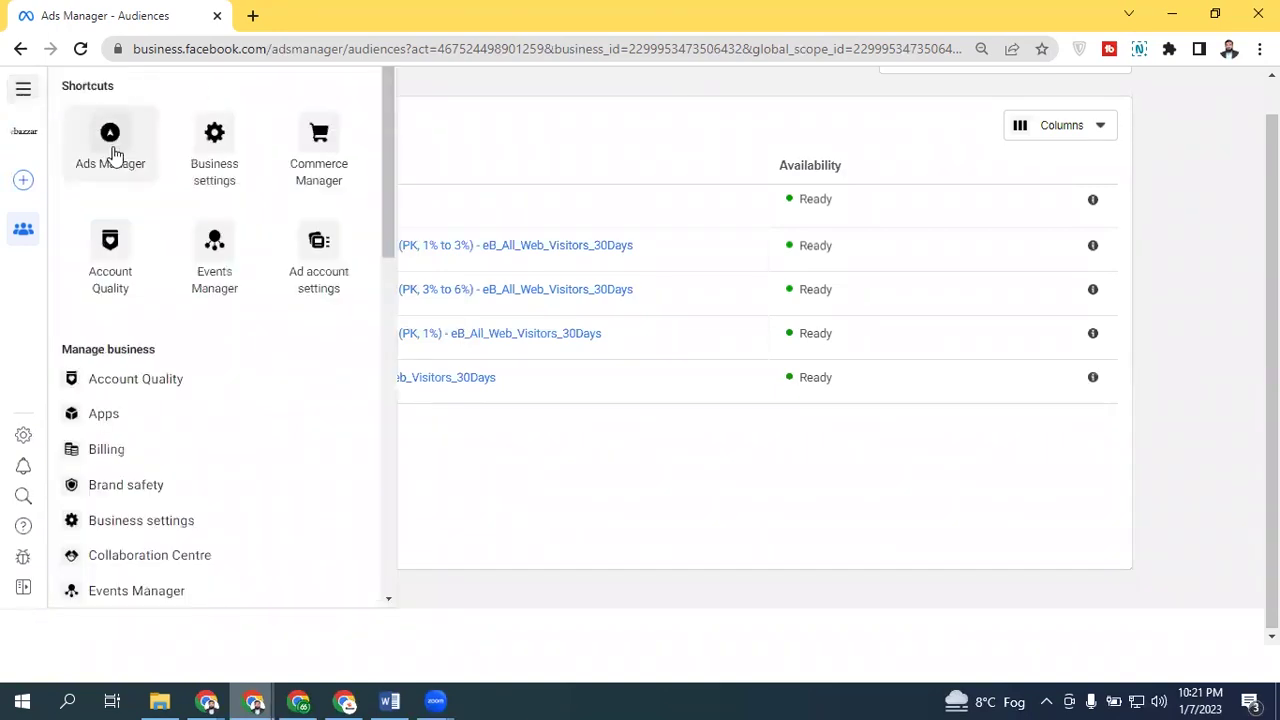
left_click(112, 150)
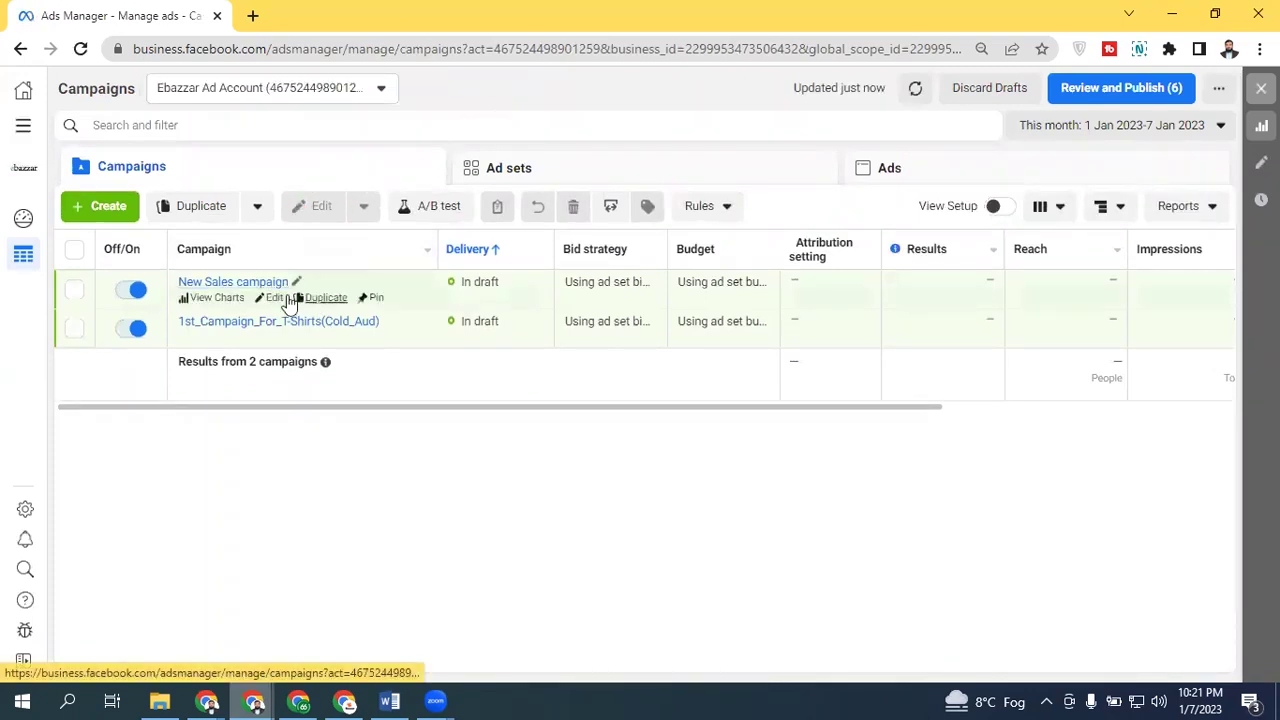
left_click(274, 300)
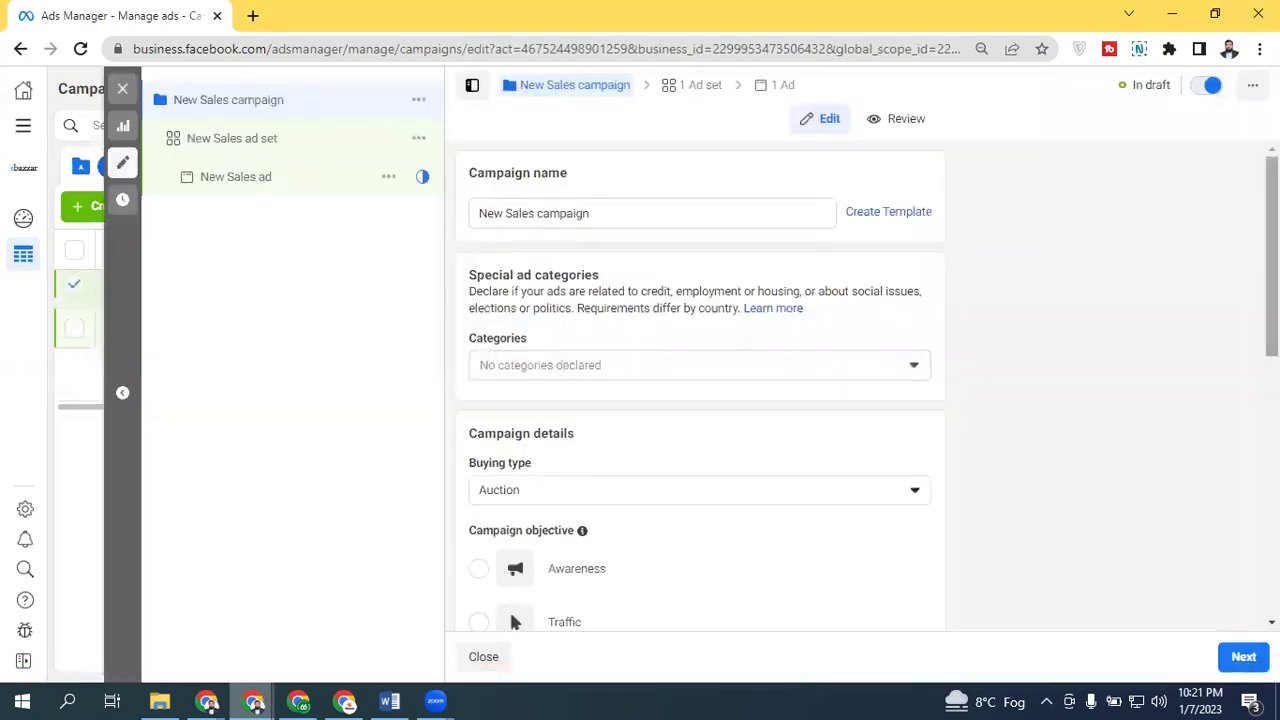
left_click_drag(1272, 250, 1272, 392)
scroll(700, 400, "down", 2)
scroll(700, 400, "up", 3)
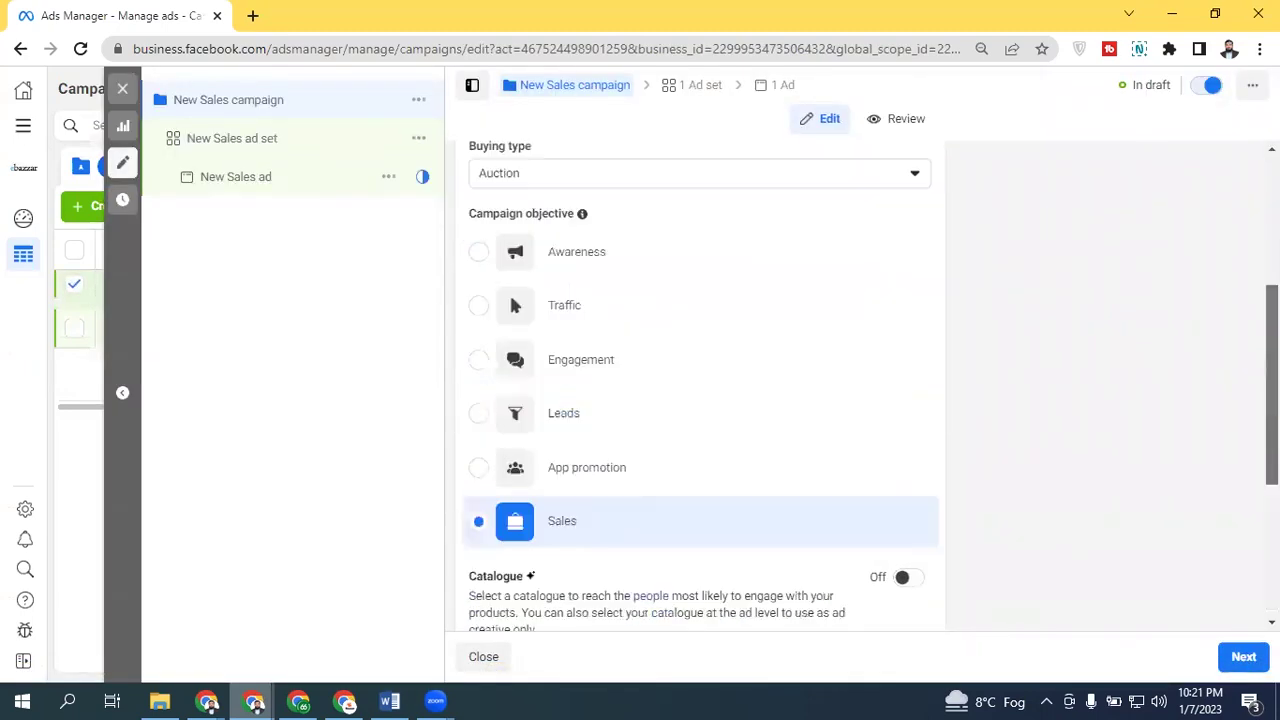
Step: Open the New Sales ad set and examine its budget, schedule, audience targeting and expanded audience options
left_click(281, 145)
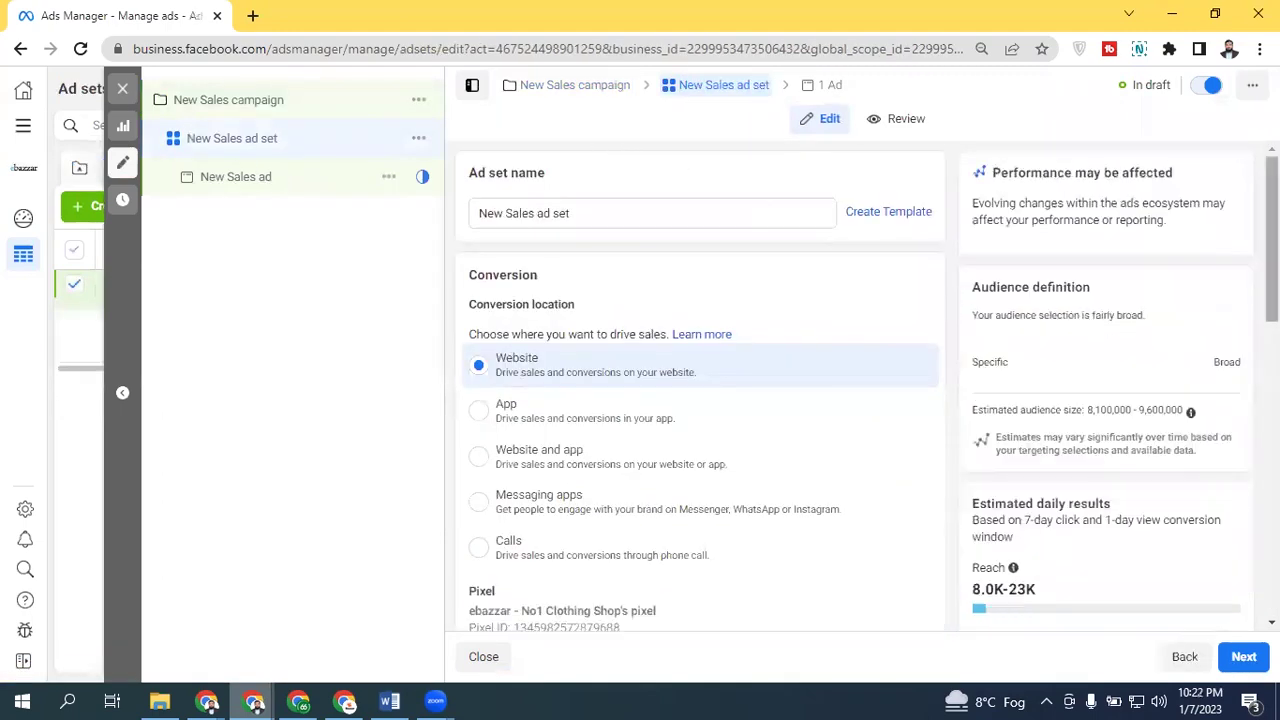
scroll(700, 400, "down", 10)
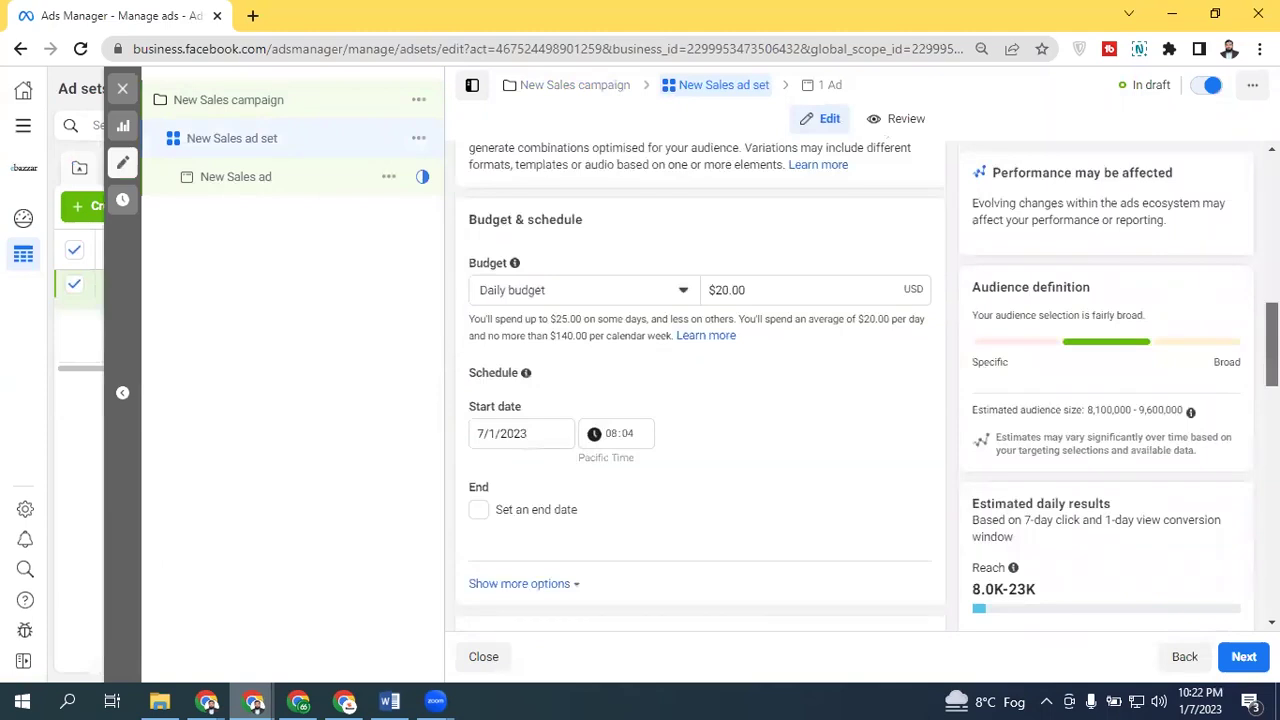
scroll(575, 498, "down", 4)
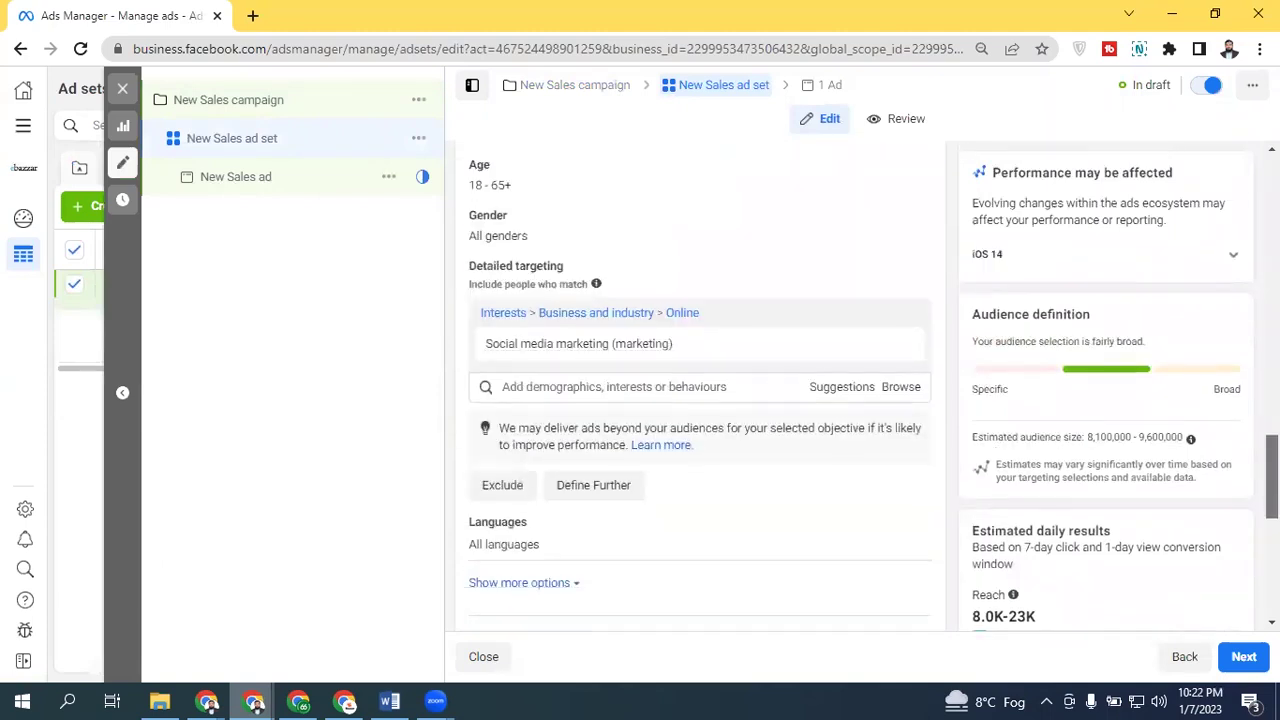
left_click(556, 522)
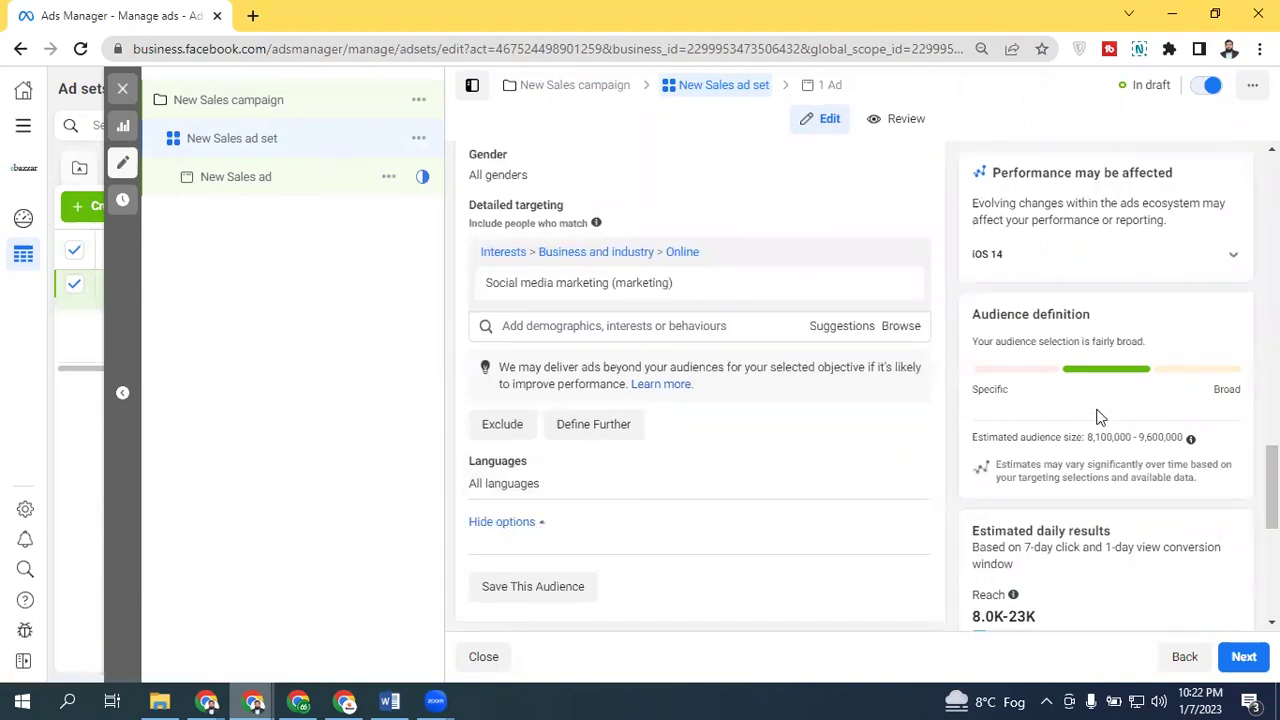
scroll(1270, 490, "down", 1)
scroll(1270, 490, "down", 5)
scroll(1270, 490, "up", 4)
scroll(1270, 470, "up", 4)
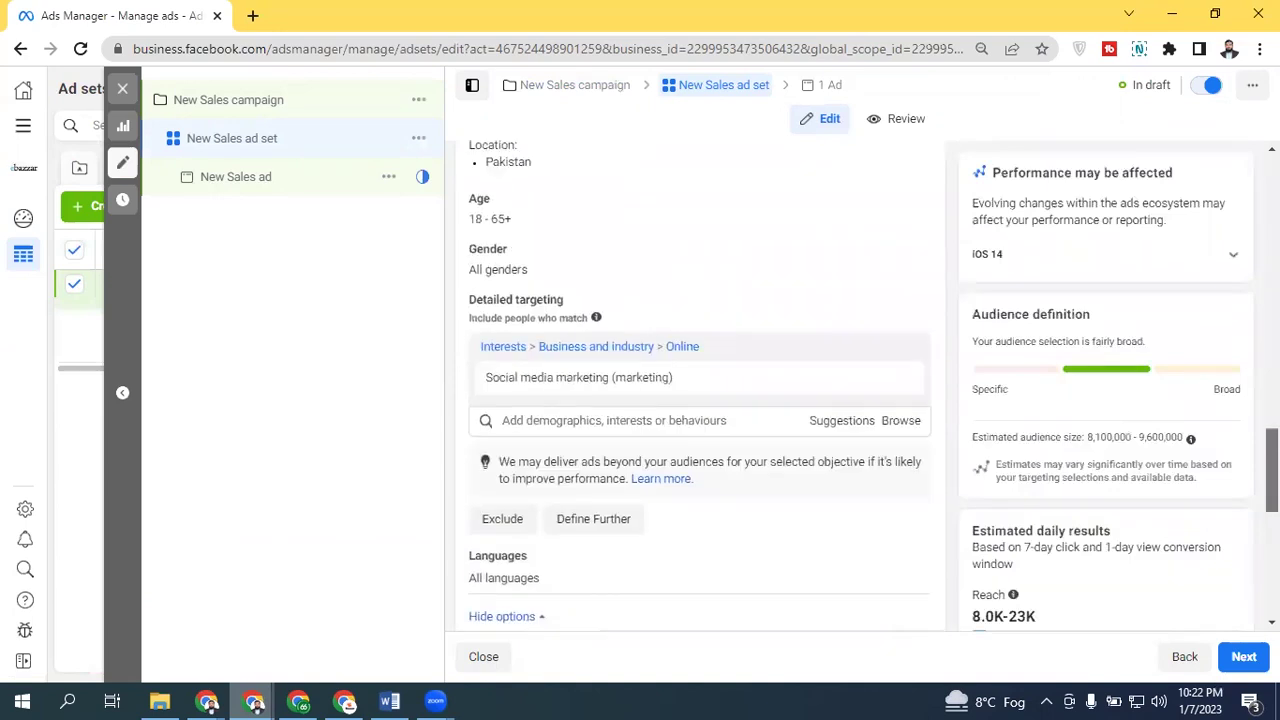
scroll(1270, 490, "down", 4)
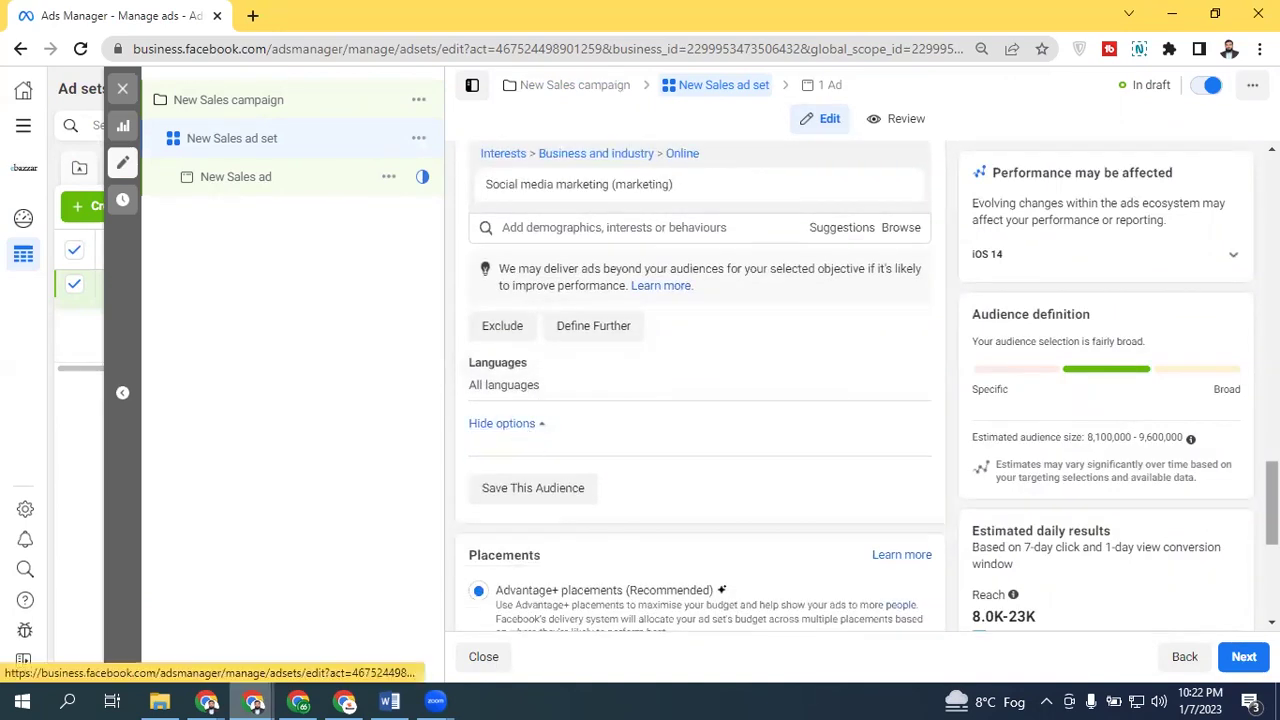
scroll(700, 390, "up", 12)
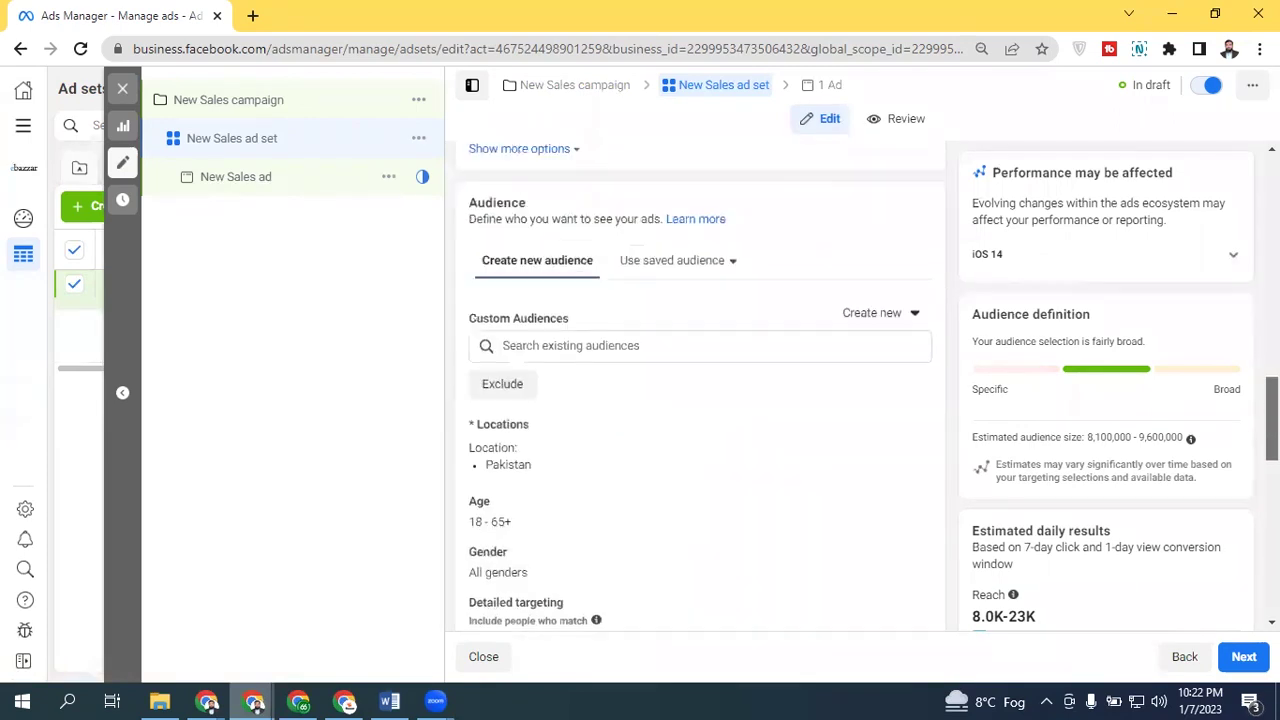
scroll(700, 390, "up", 3)
scroll(600, 390, "down", 3)
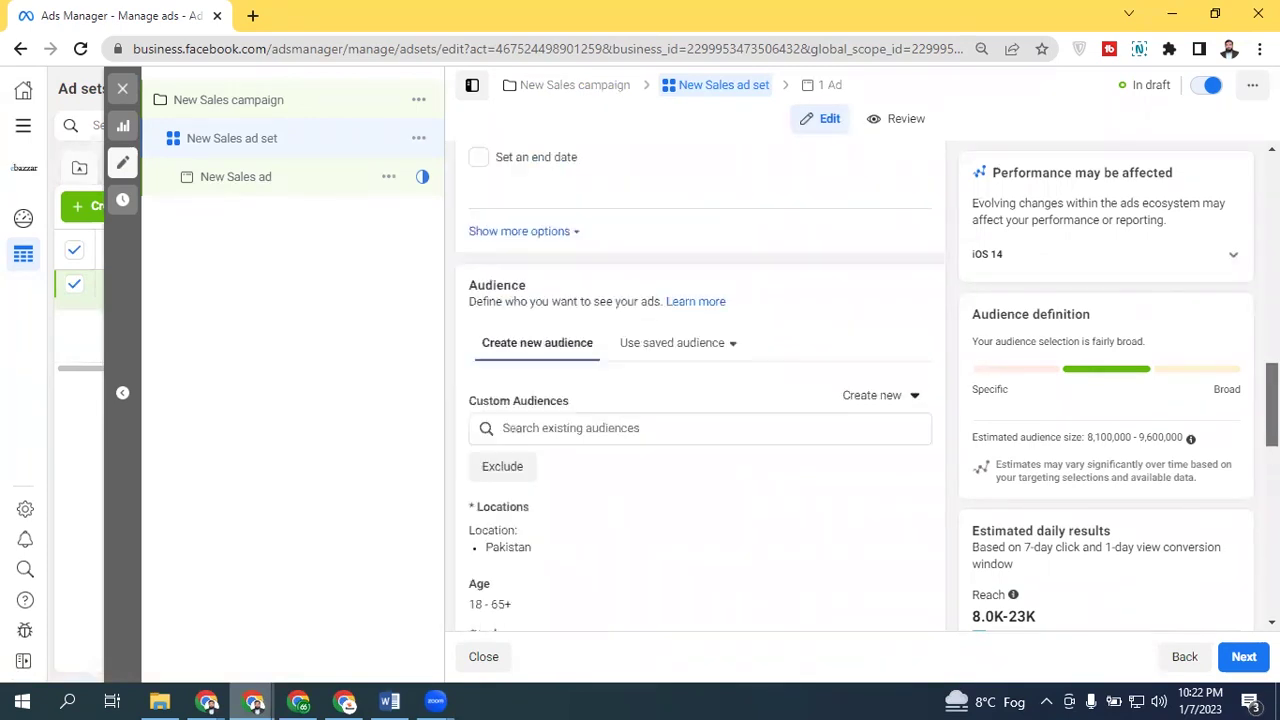
Step: Remove the Social media marketing interest from the New Sales ad set's detailed targeting
left_click(530, 230)
left_click_drag(1272, 400, 543, 591)
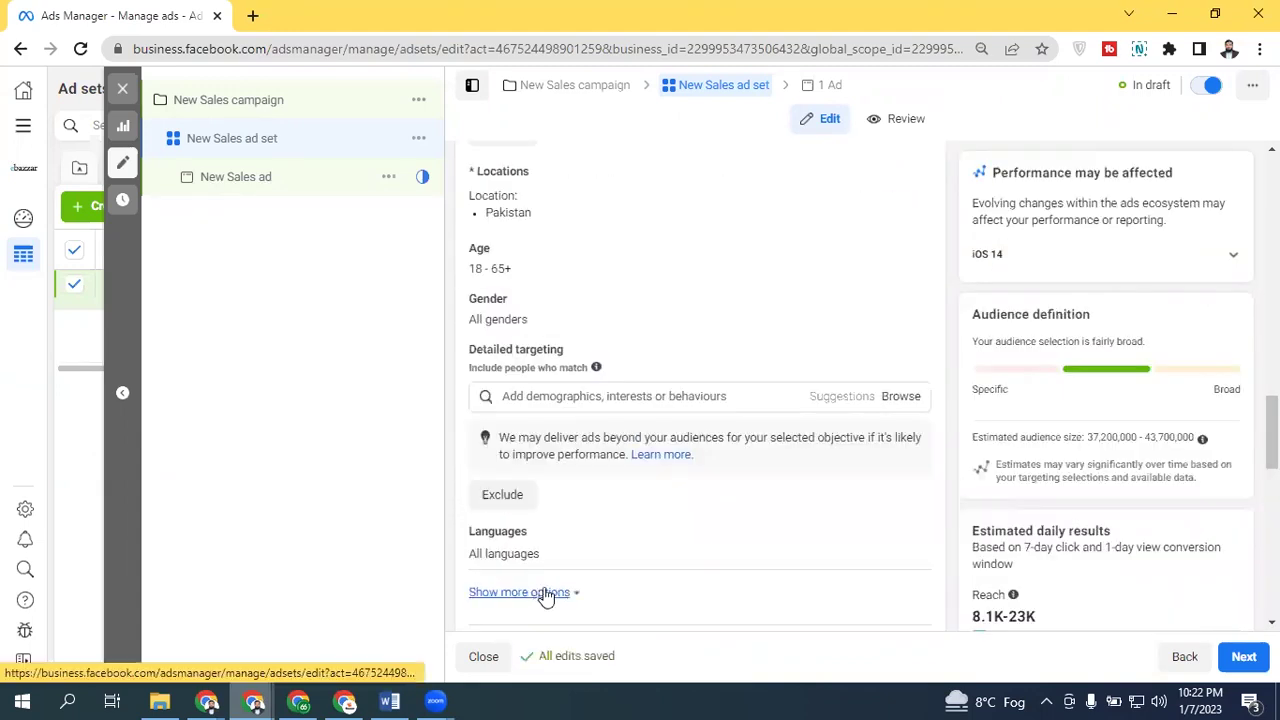
scroll(700, 400, "down", 2)
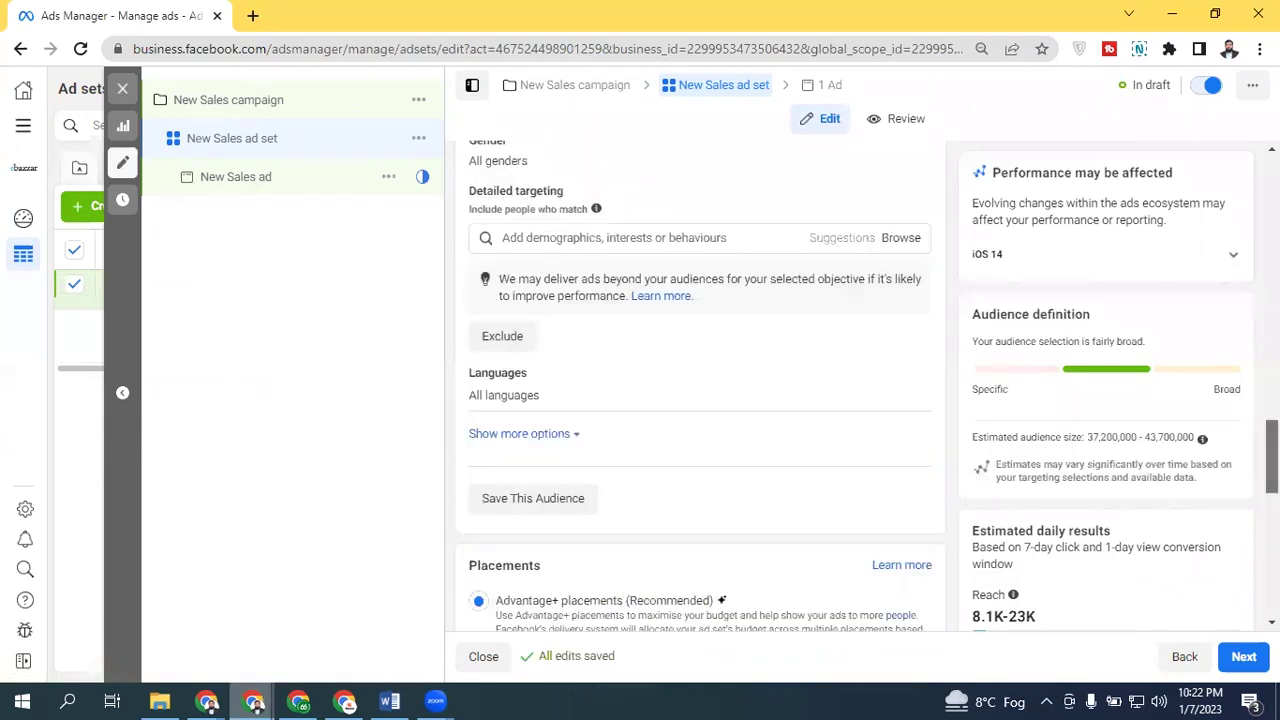
scroll(700, 400, "up", 4)
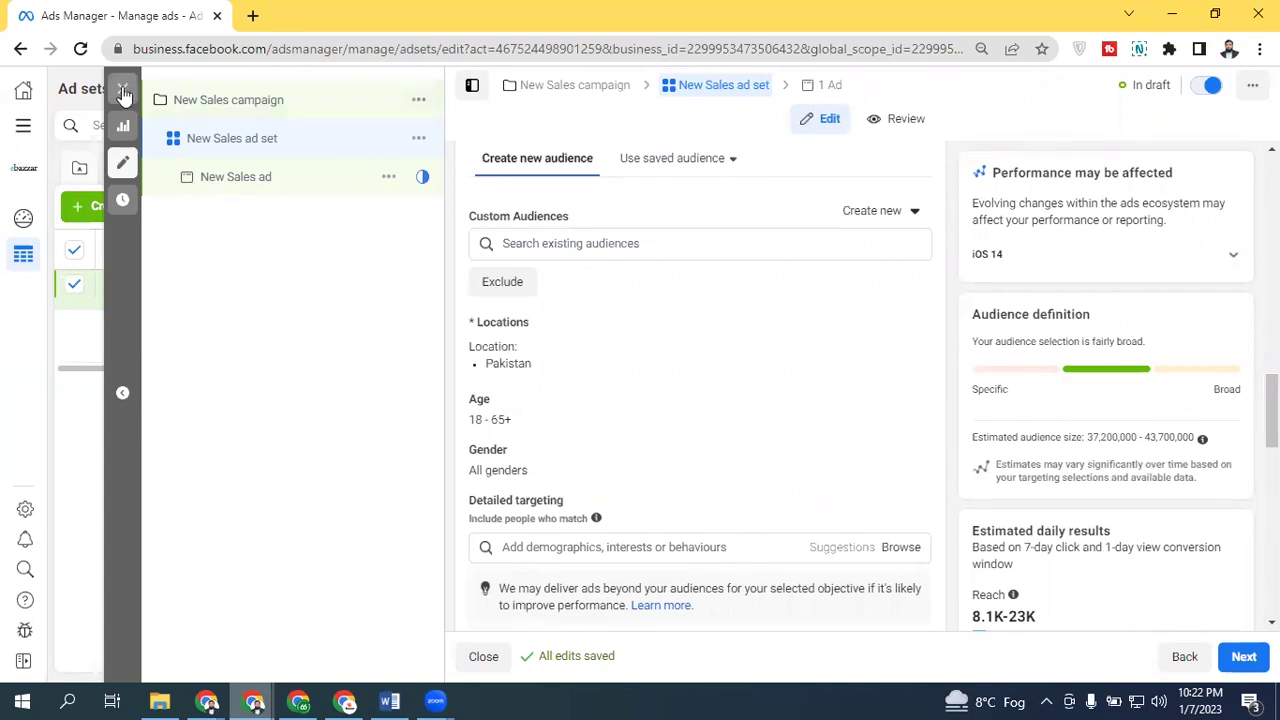
Step: Review the New Sales ad set's placements and brand safety settings, and close the editor without publishing the draft
scroll(700, 400, "down", 4)
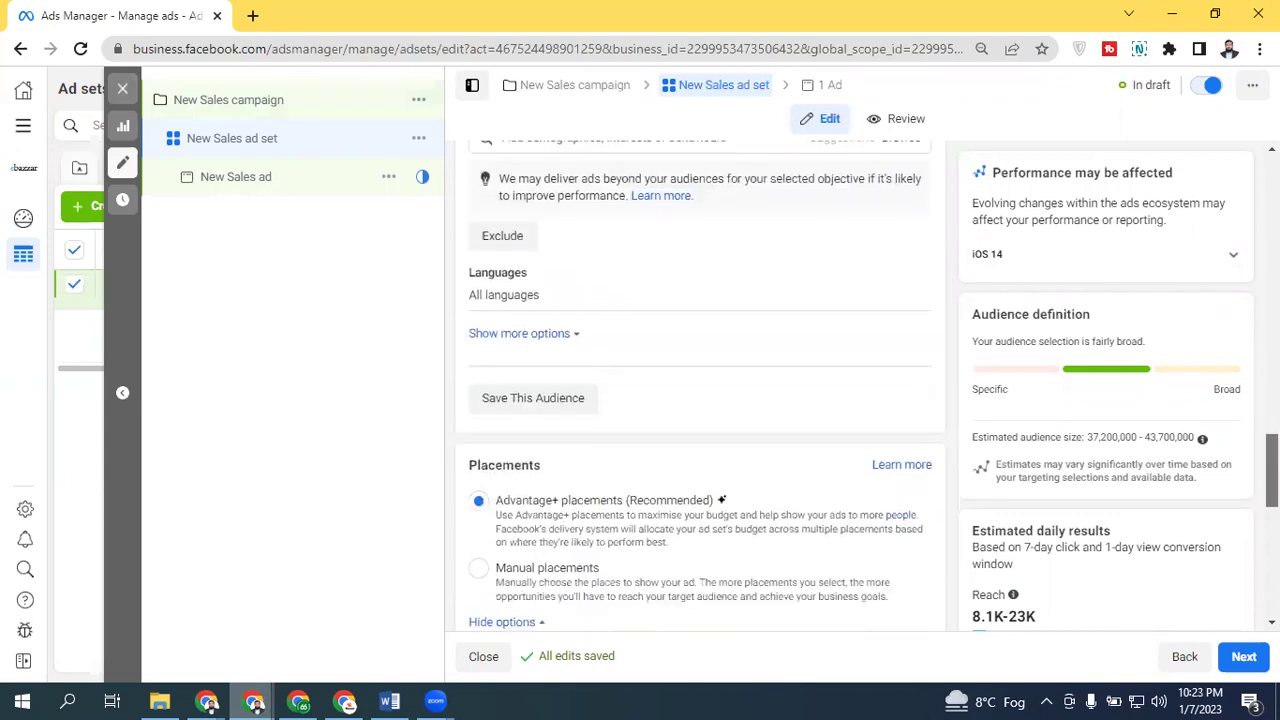
scroll(700, 390, "down", 3)
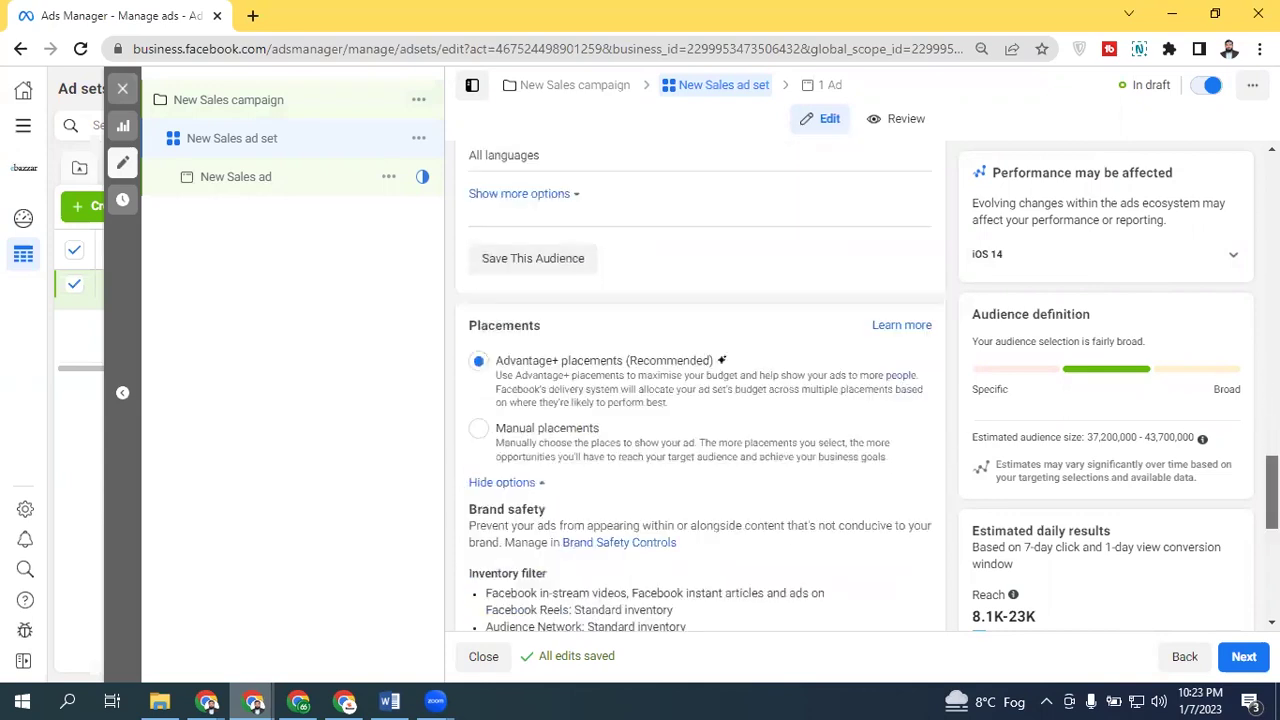
scroll(700, 390, "down", 2)
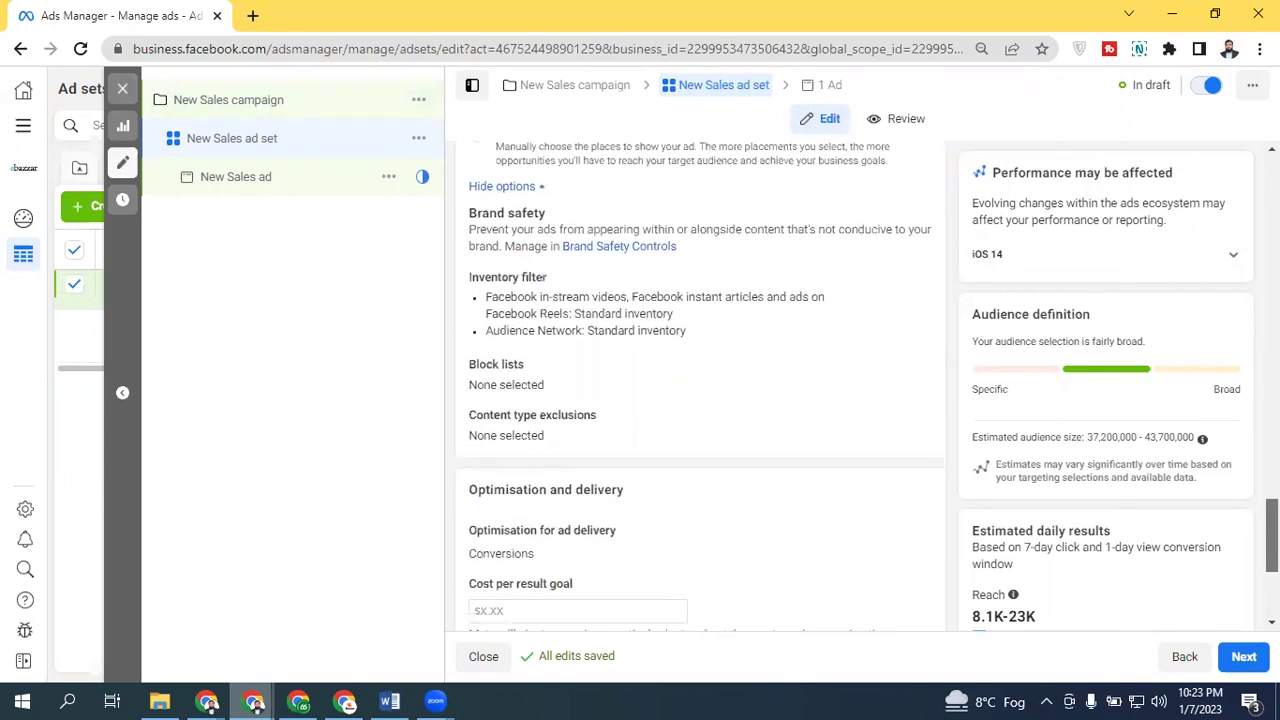
scroll(700, 430, "up", 5)
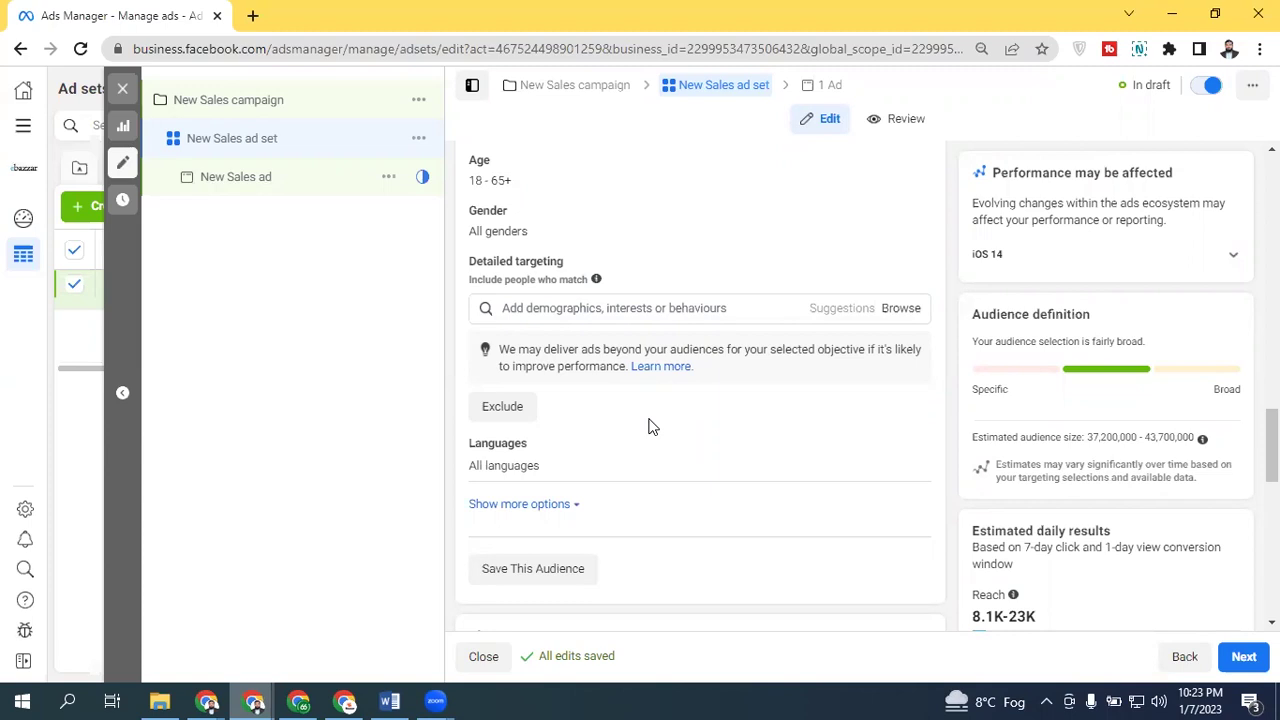
left_click(122, 89)
left_click(673, 376)
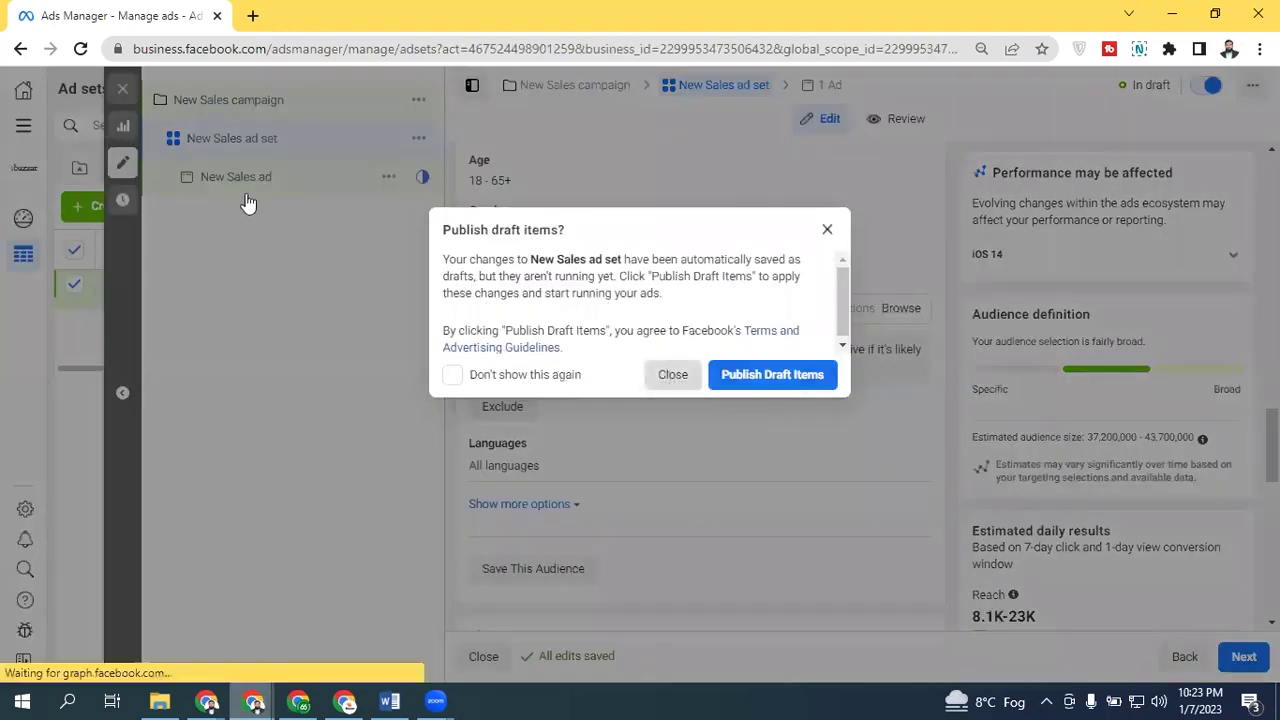
Step: Create a new campaign with the Traffic objective from the campaigns overview
left_click(104, 206)
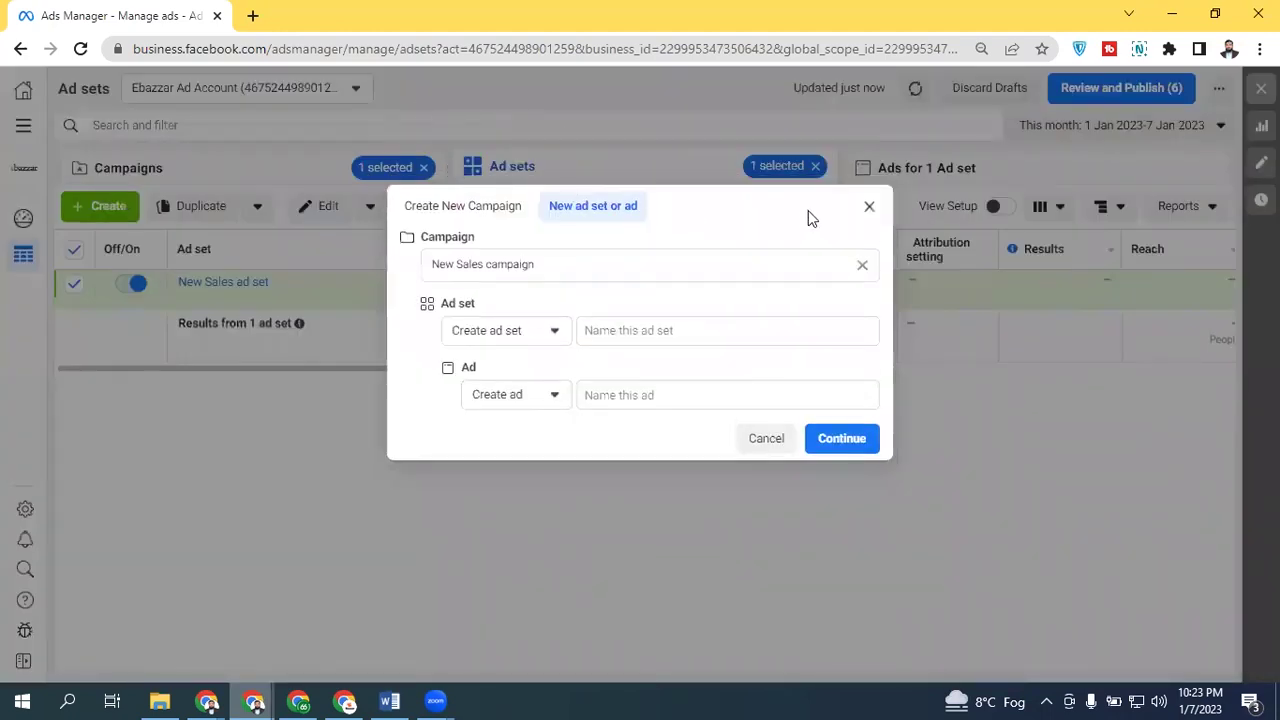
left_click(617, 181)
left_click(246, 172)
left_click(108, 207)
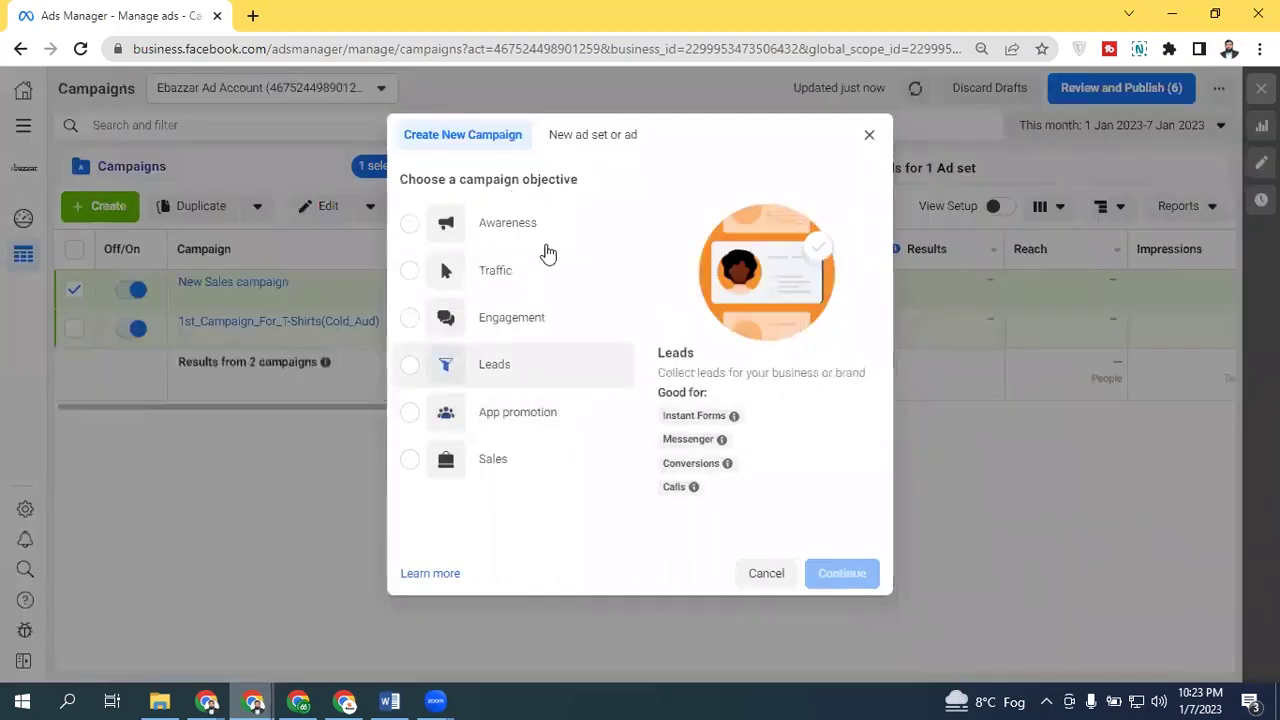
left_click(477, 272)
left_click(862, 600)
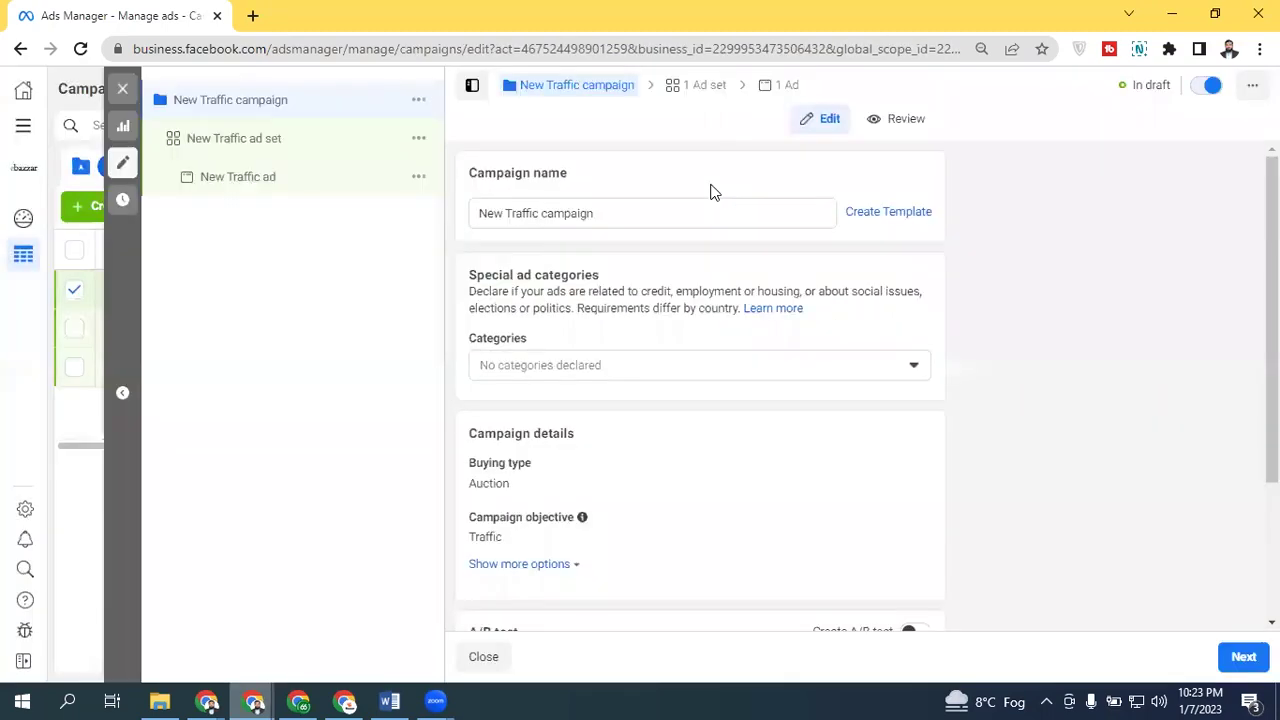
Step: Apply the saved audience targeting Pakistan, ages 18-65+, with the Freelancer interest to the New Traffic ad set
left_click(238, 148)
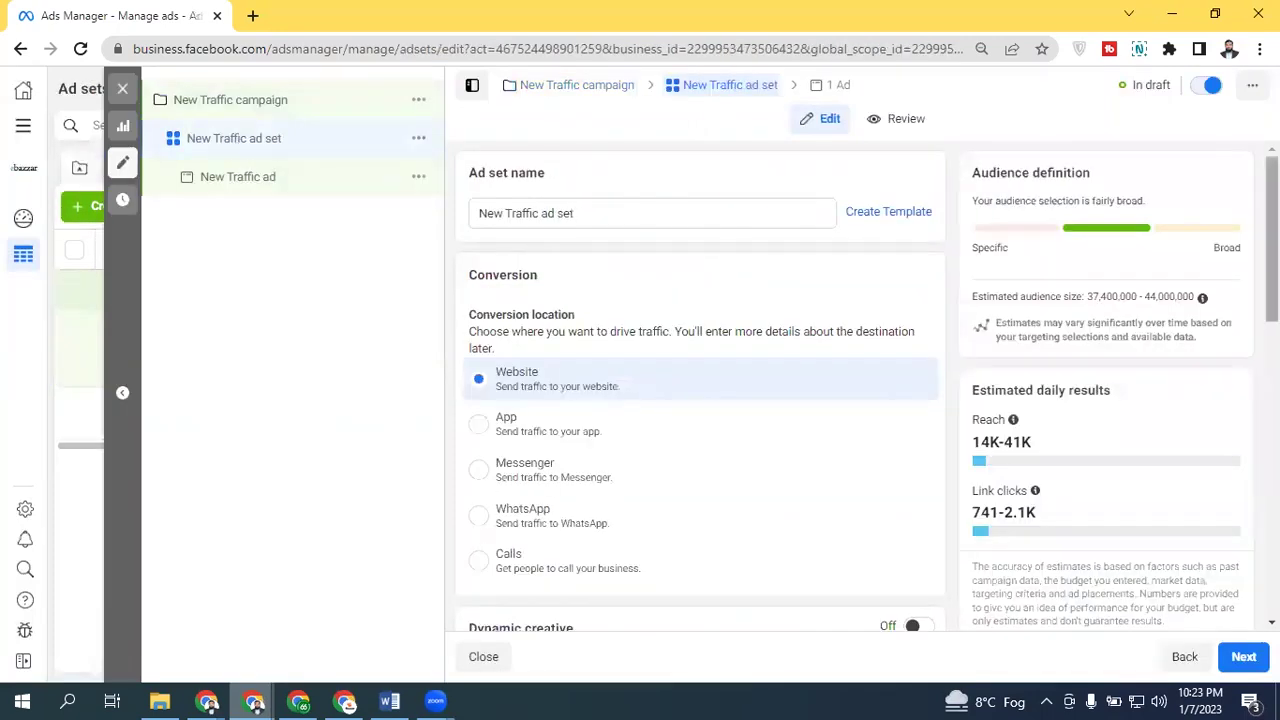
scroll(700, 390, "down", 5)
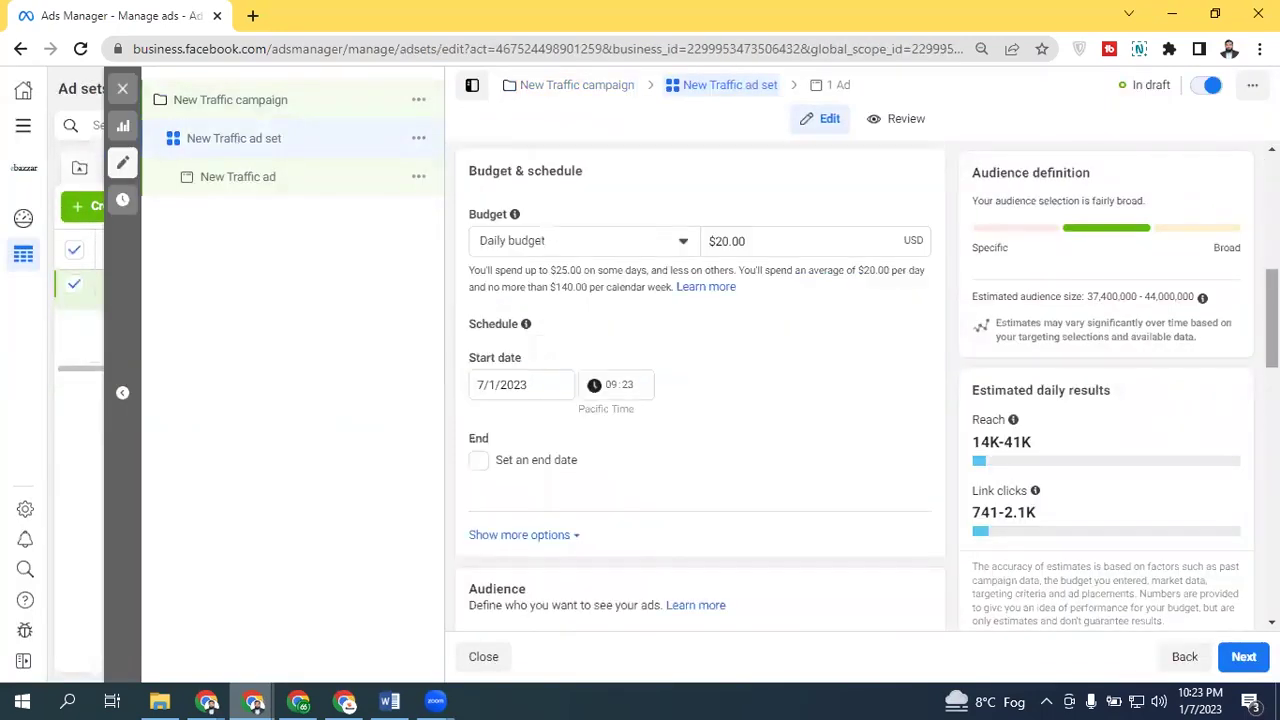
scroll(608, 462, "down", 6)
scroll(804, 465, "down", 3)
left_click(530, 433)
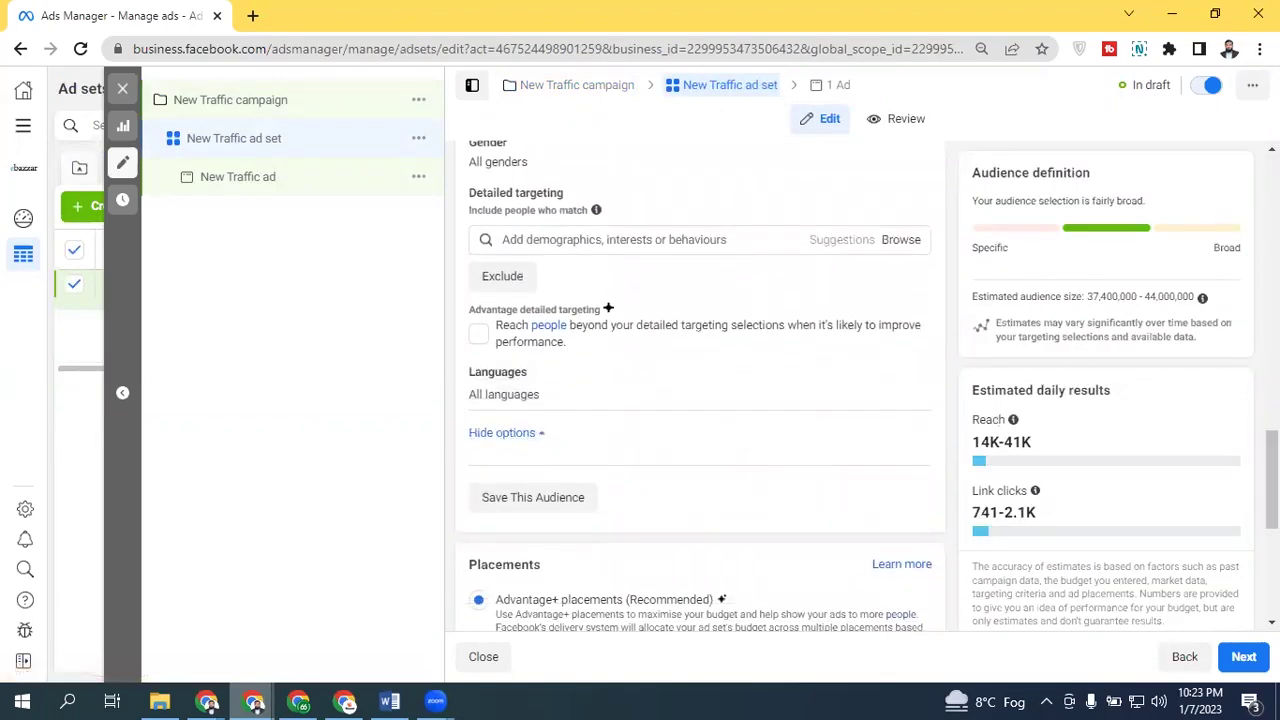
scroll(700, 390, "up", 4)
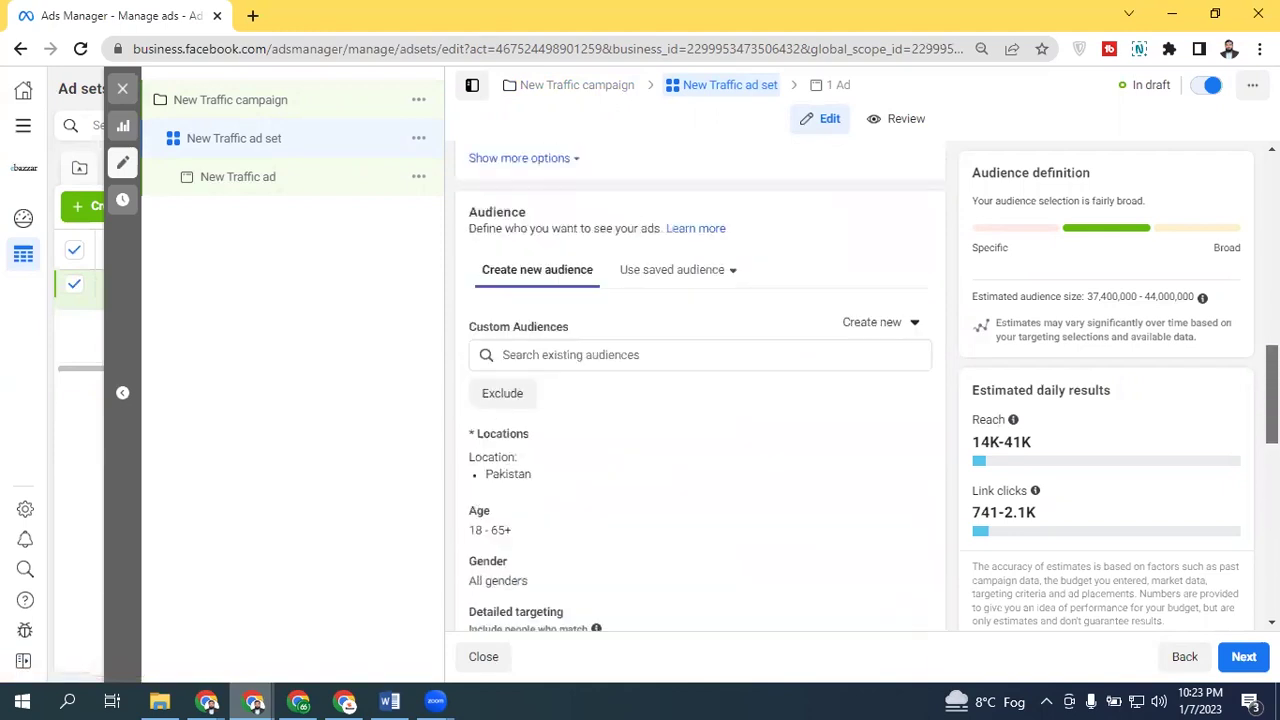
scroll(700, 390, "up", 1)
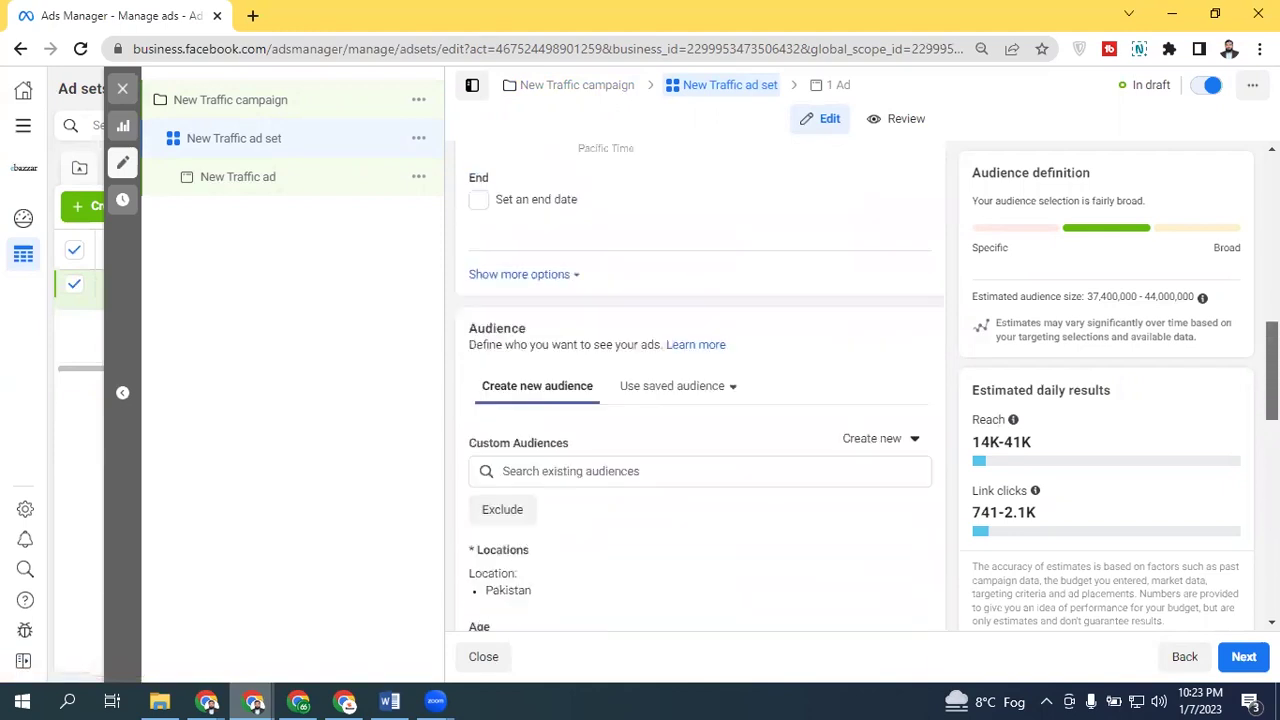
left_click(706, 390)
mouse_move(671, 489)
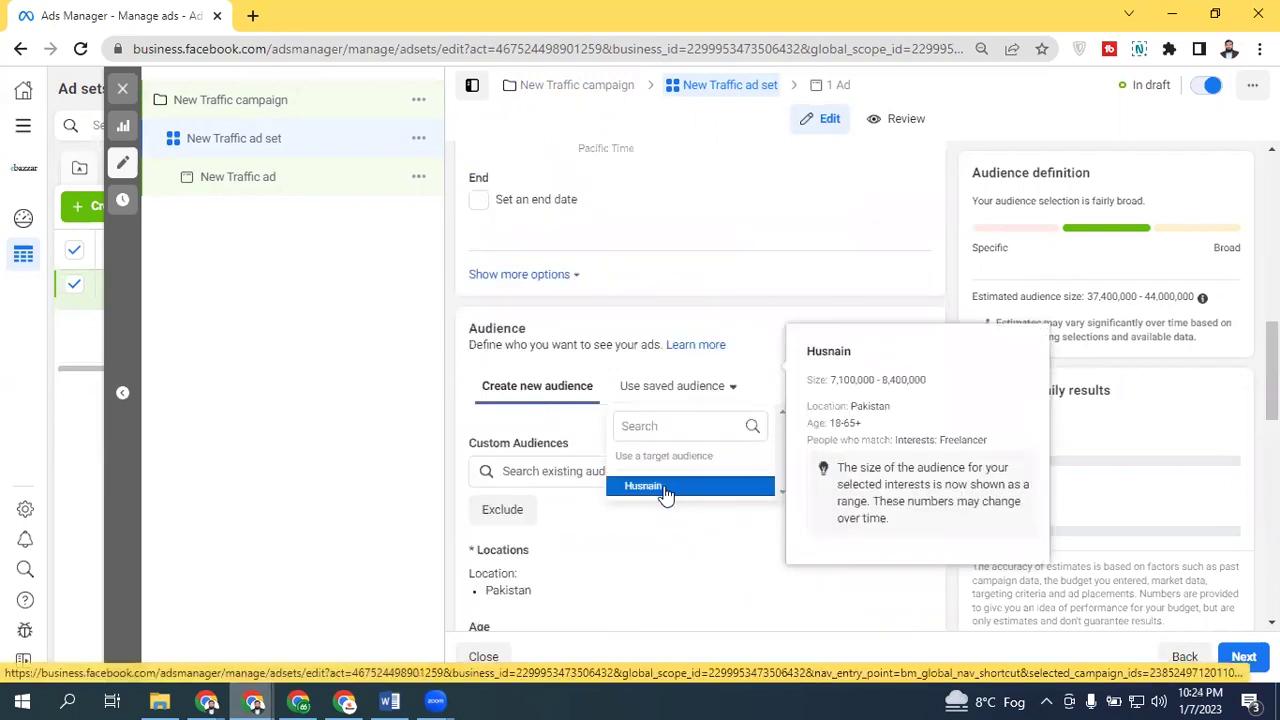
left_click(664, 488)
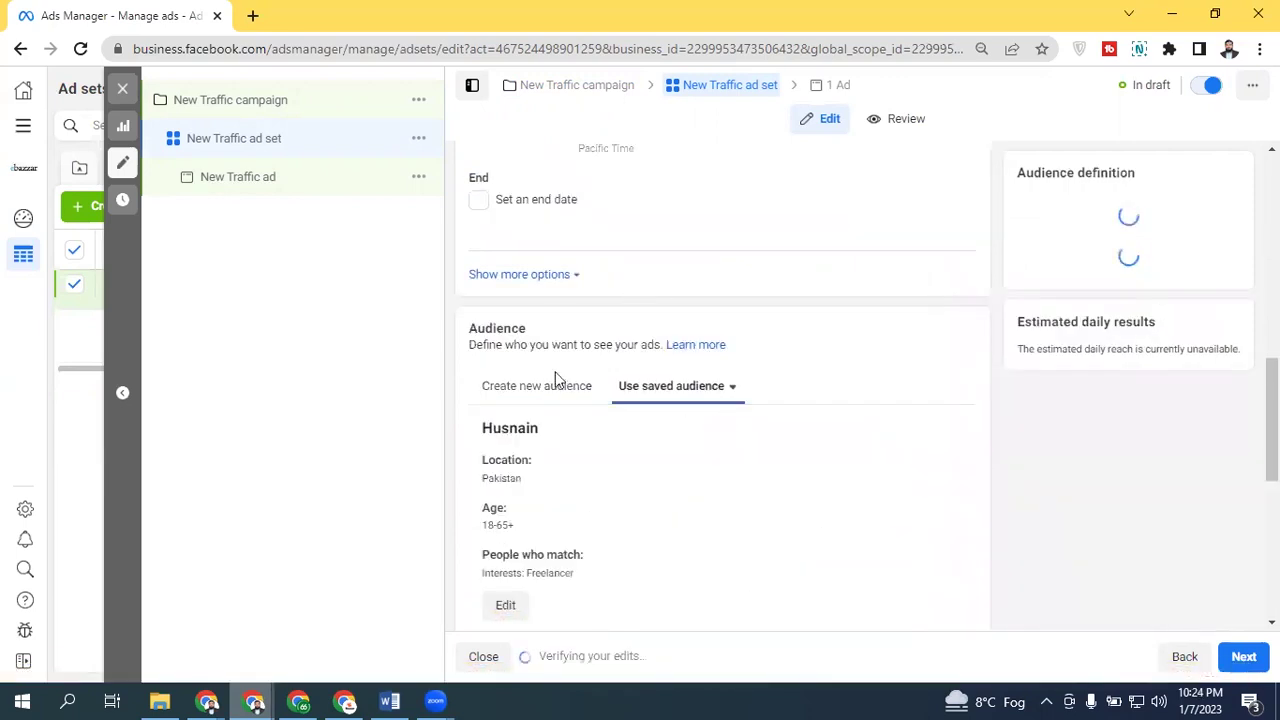
scroll(726, 303, "down", 2)
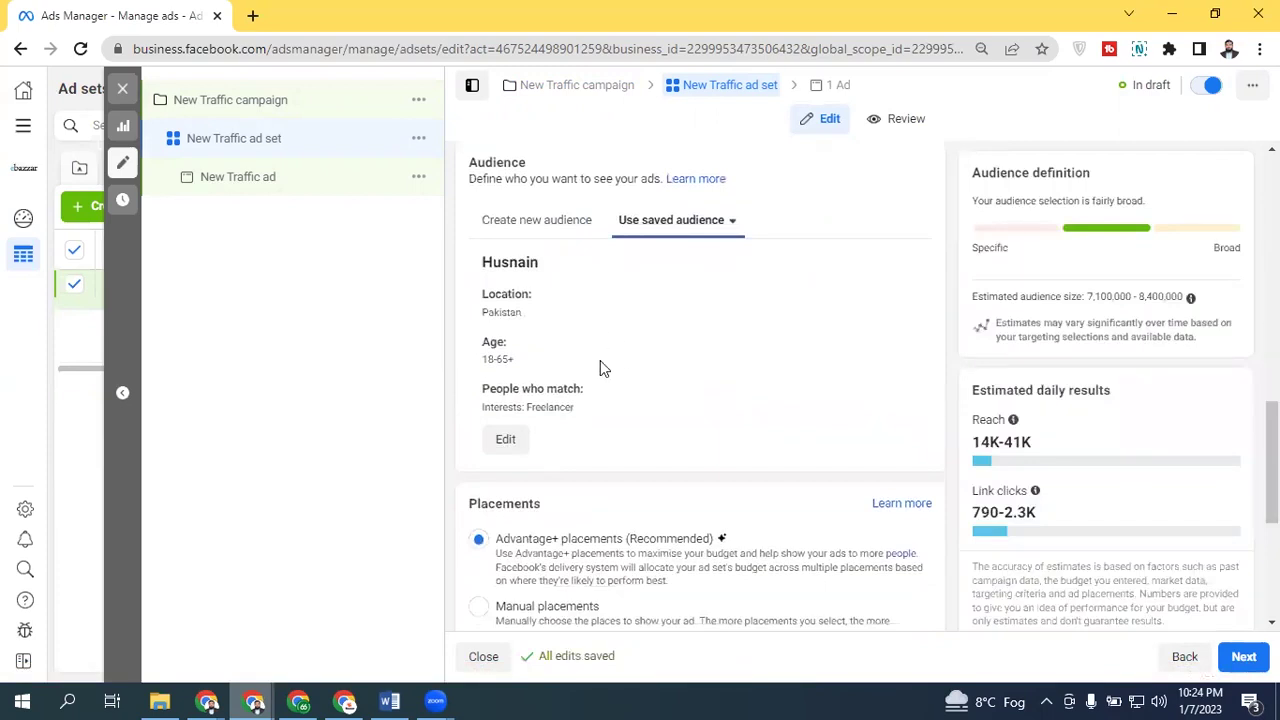
Step: Close the ad set editor without publishing and deselect the New Traffic campaign in the campaigns overview
left_click(122, 88)
left_click(672, 376)
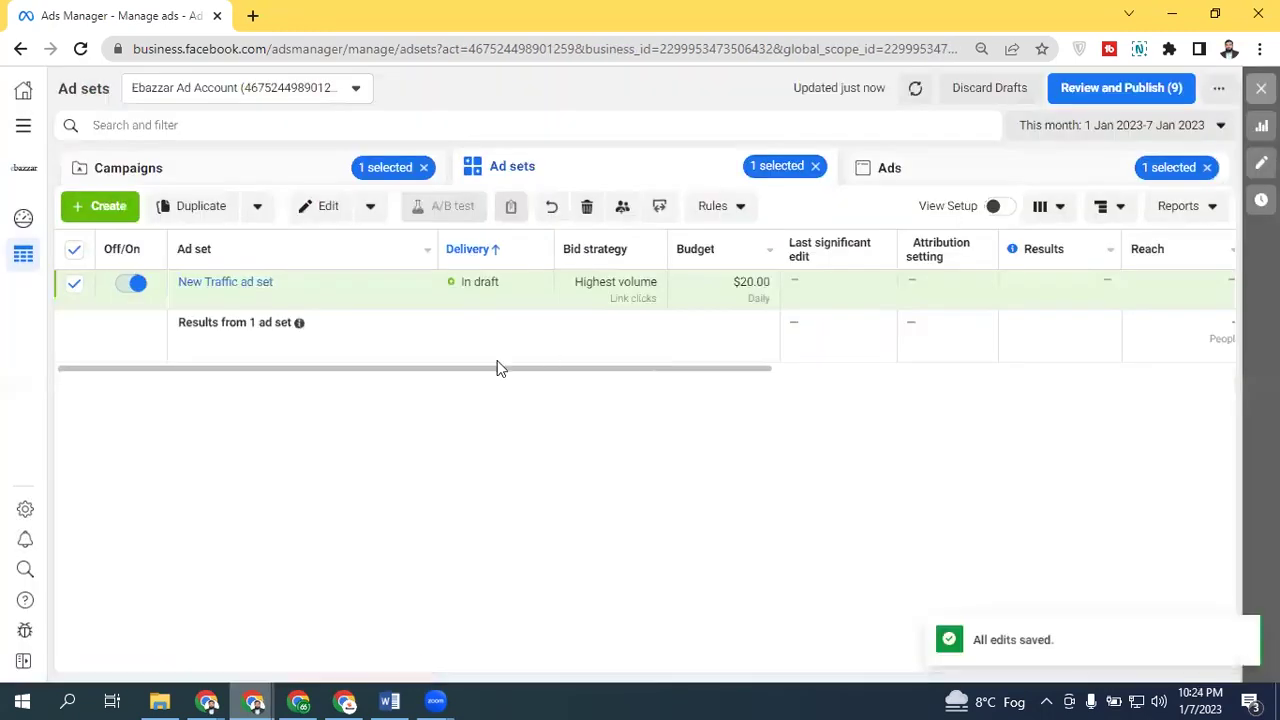
left_click(220, 172)
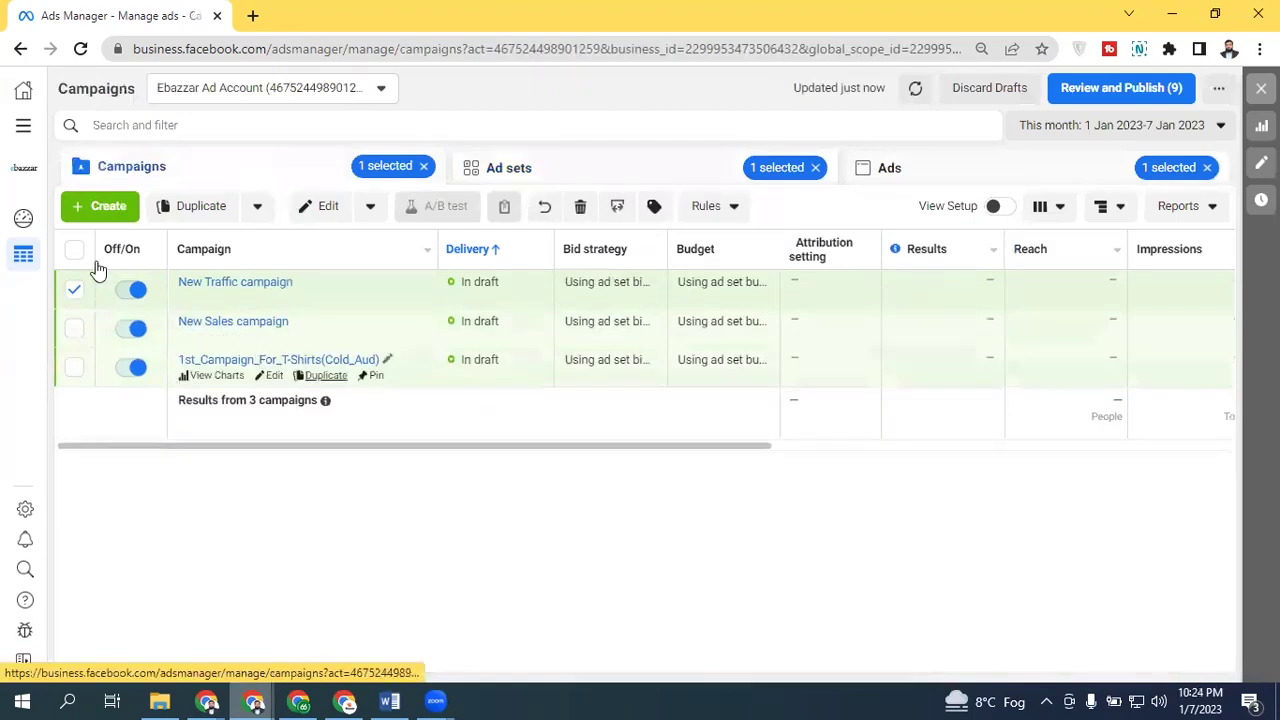
left_click(74, 289)
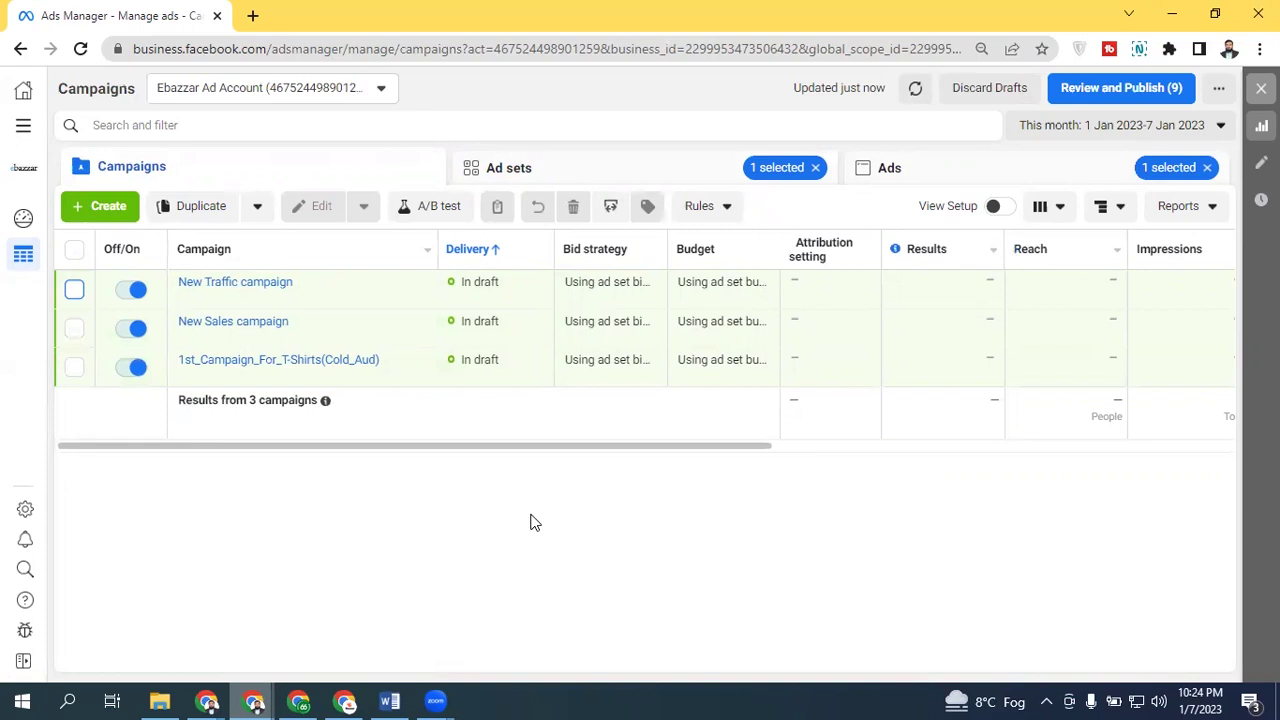
Step: Review the original, existing, new campaign and A/B test destinations for duplicating the New Traffic ad set, and cancel the duplication
left_click(554, 170)
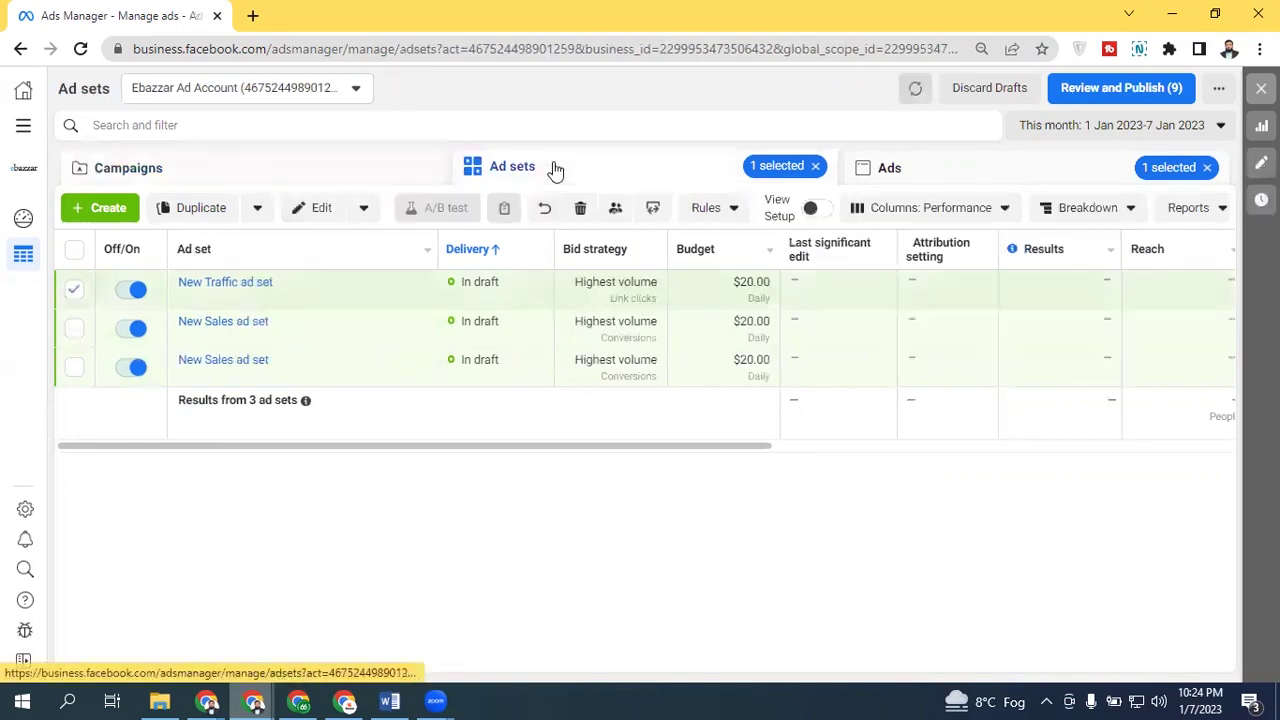
mouse_move(320, 308)
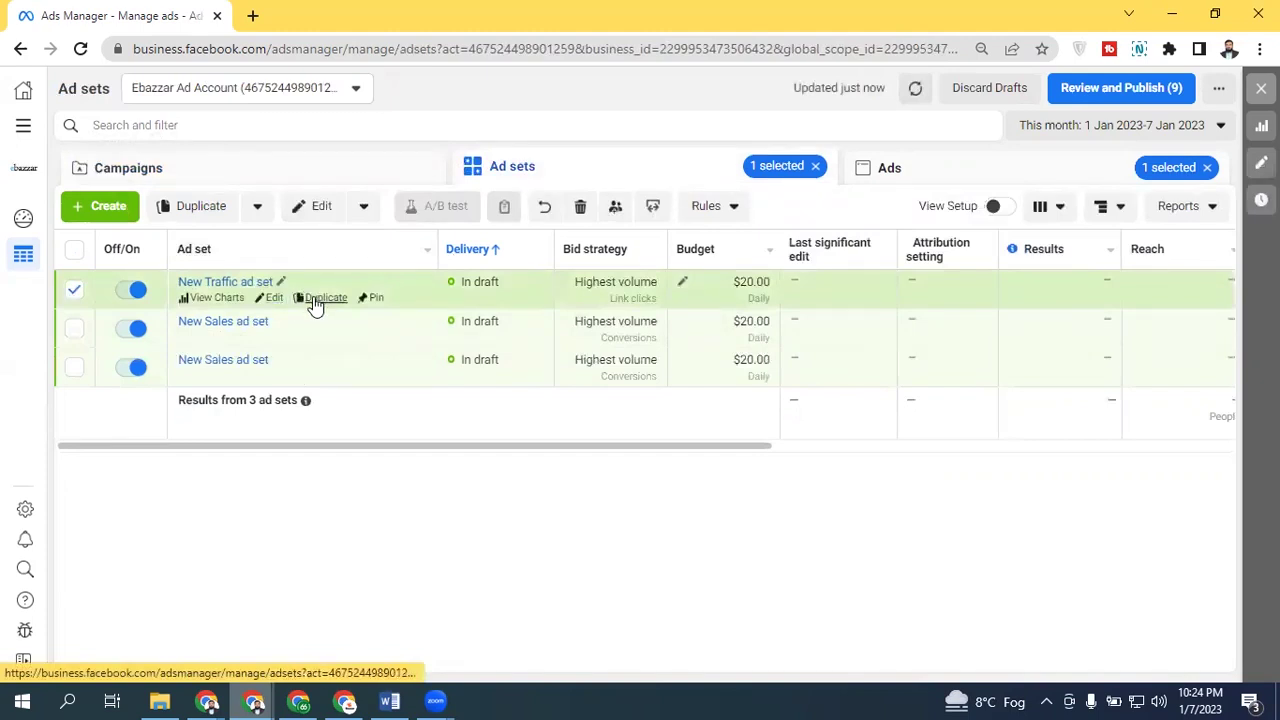
left_click(316, 299)
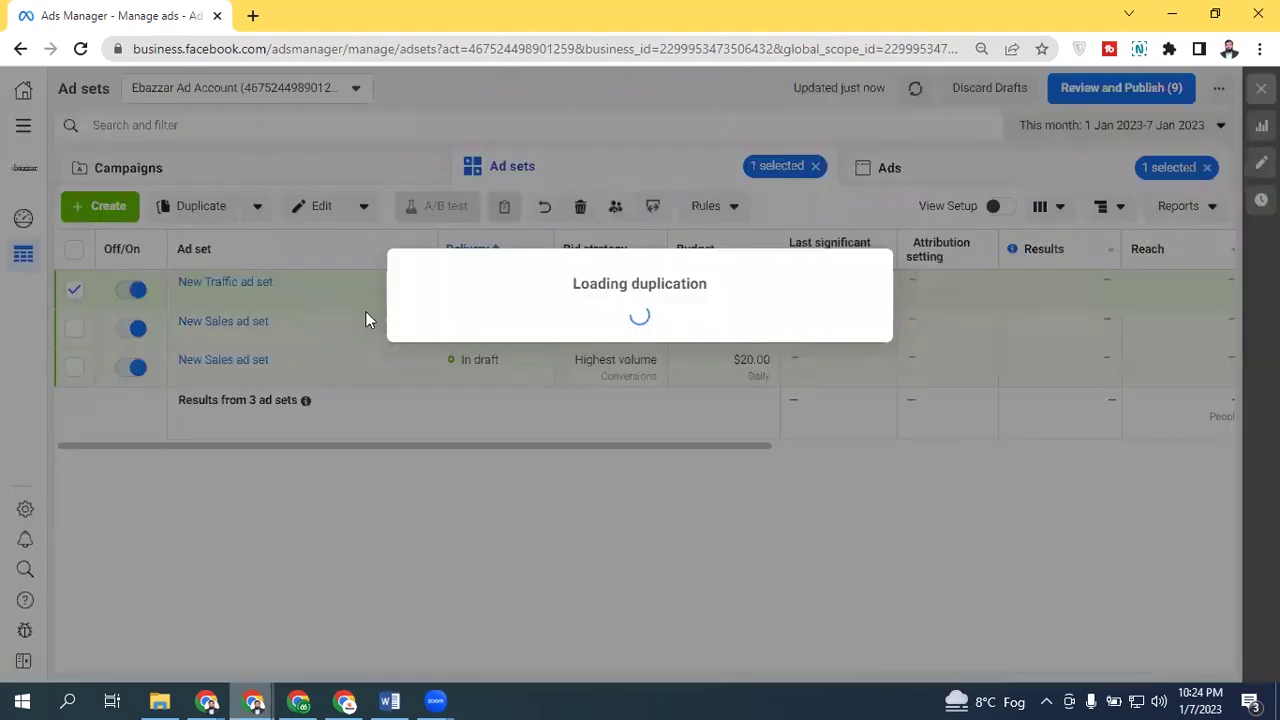
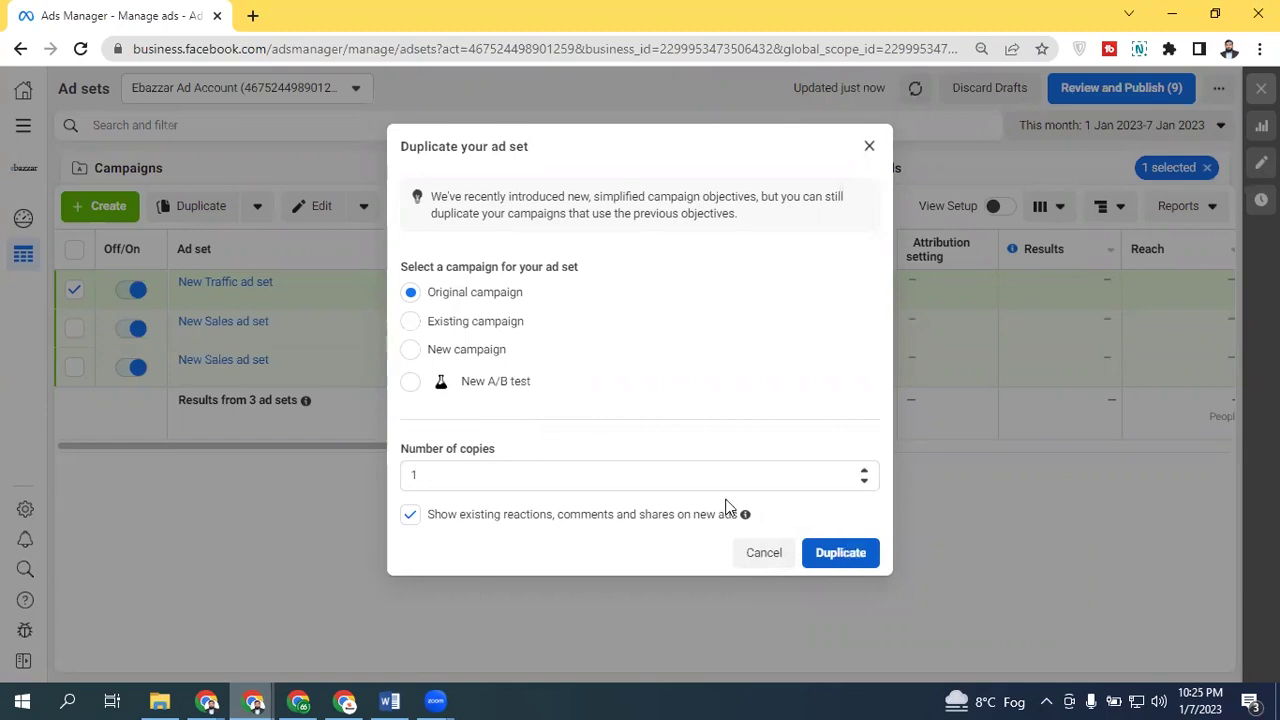
left_click(449, 327)
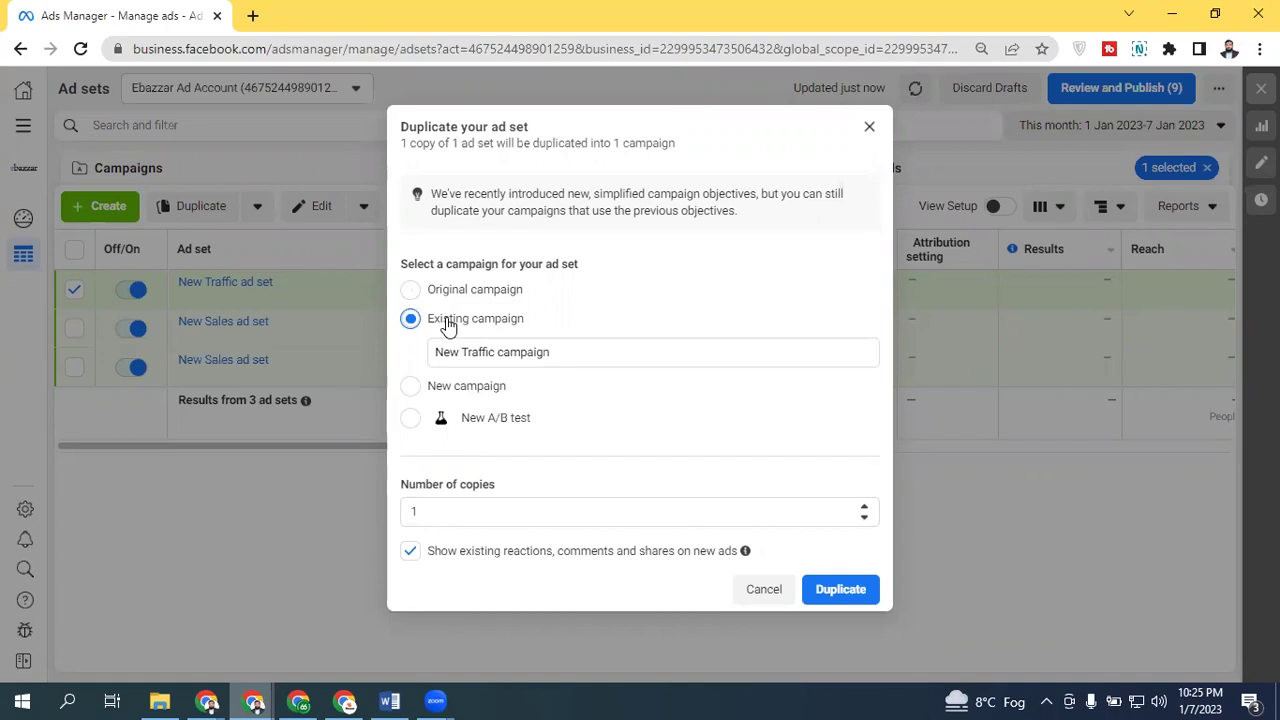
left_click(578, 352)
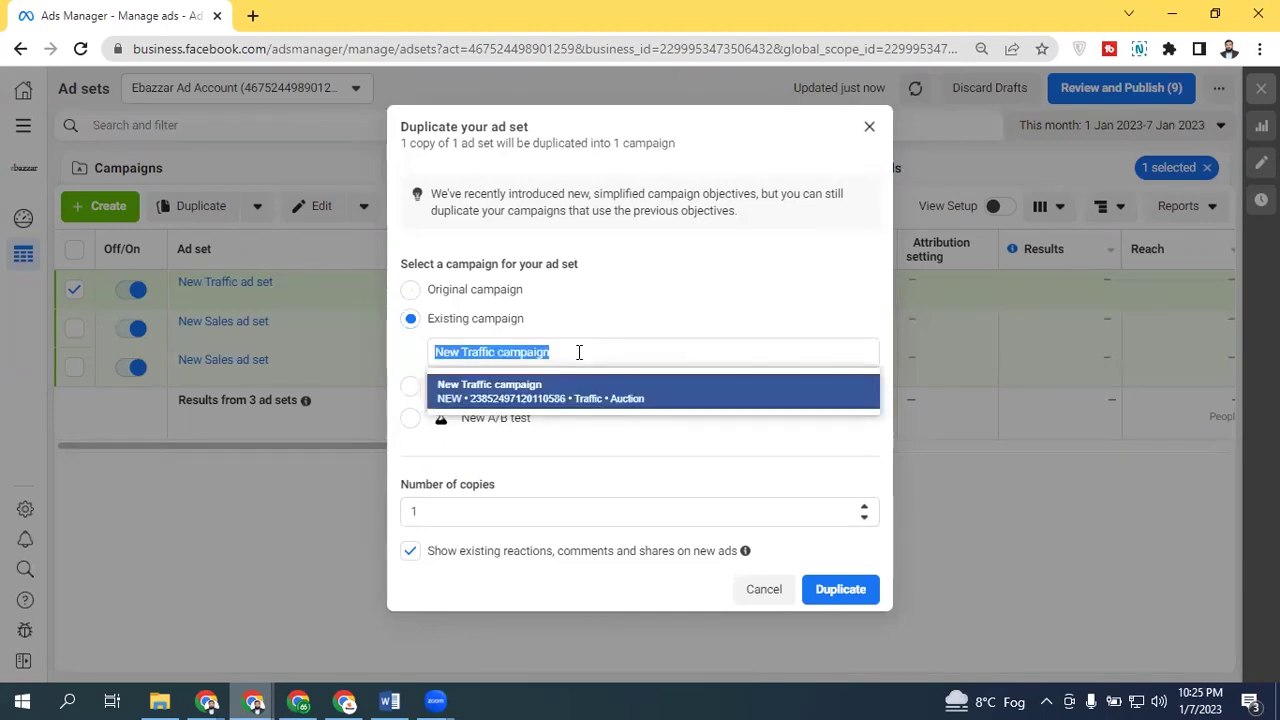
type("New")
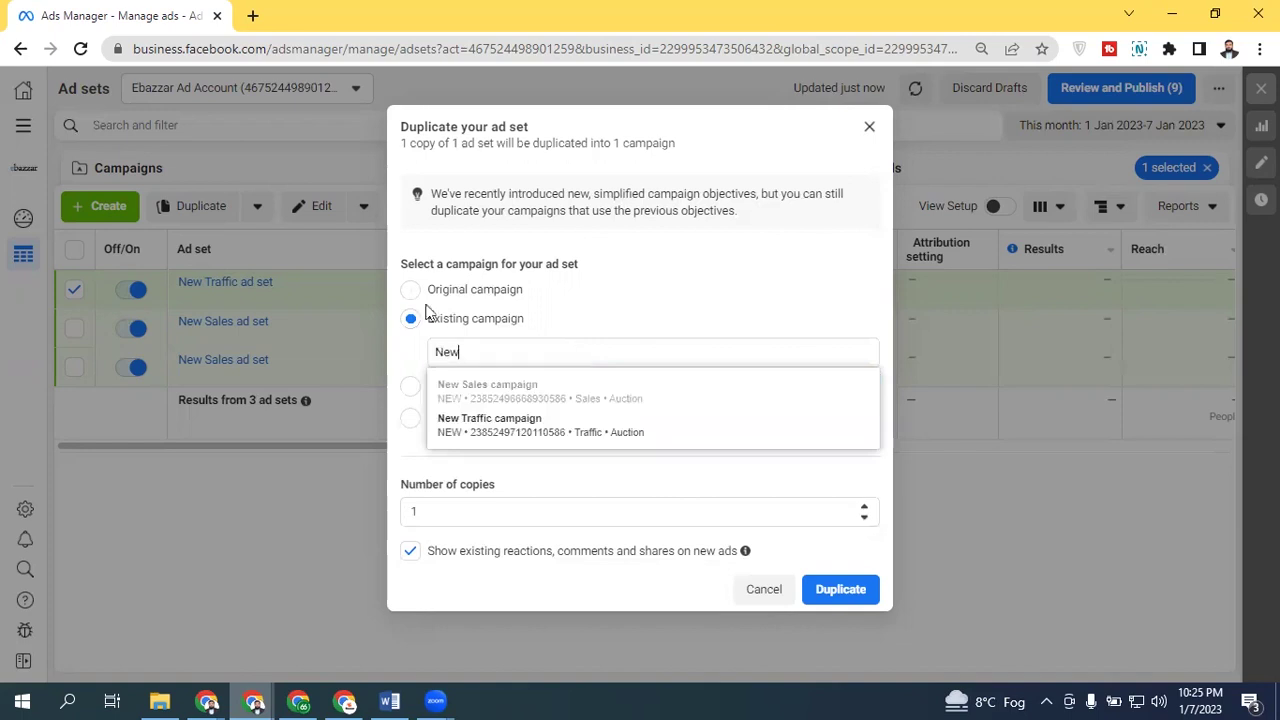
left_click(557, 433)
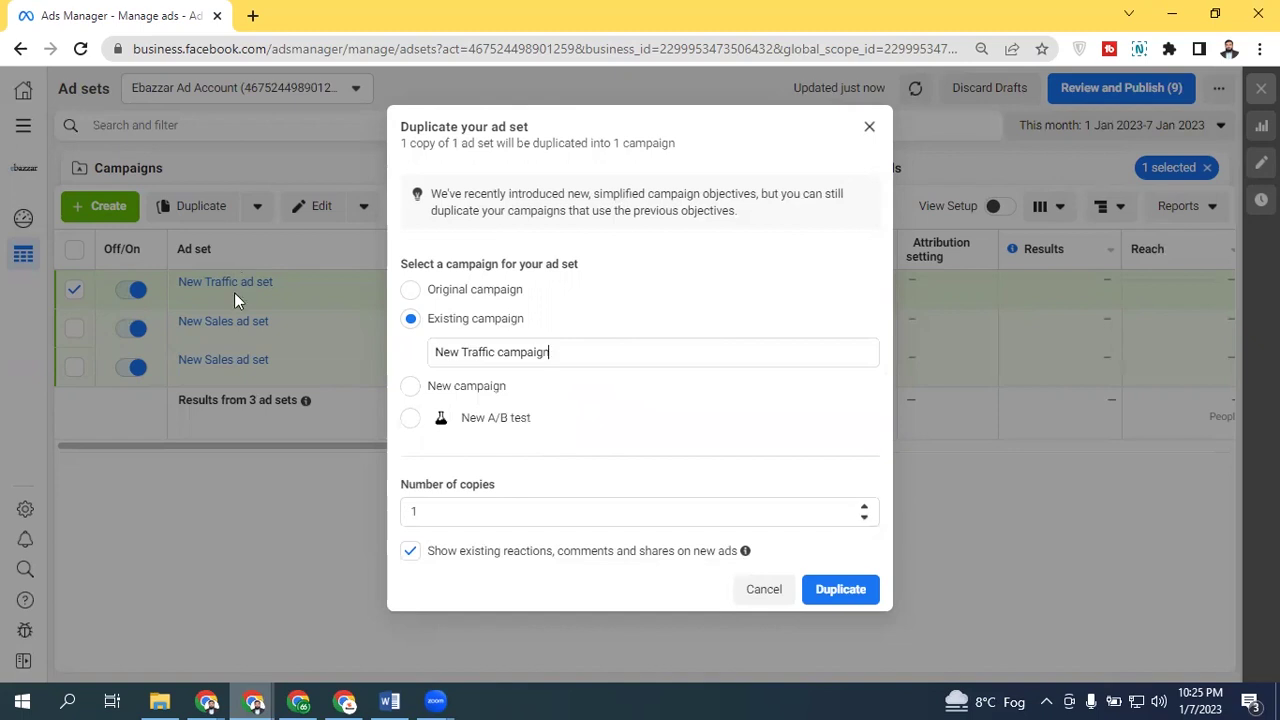
left_click(485, 386)
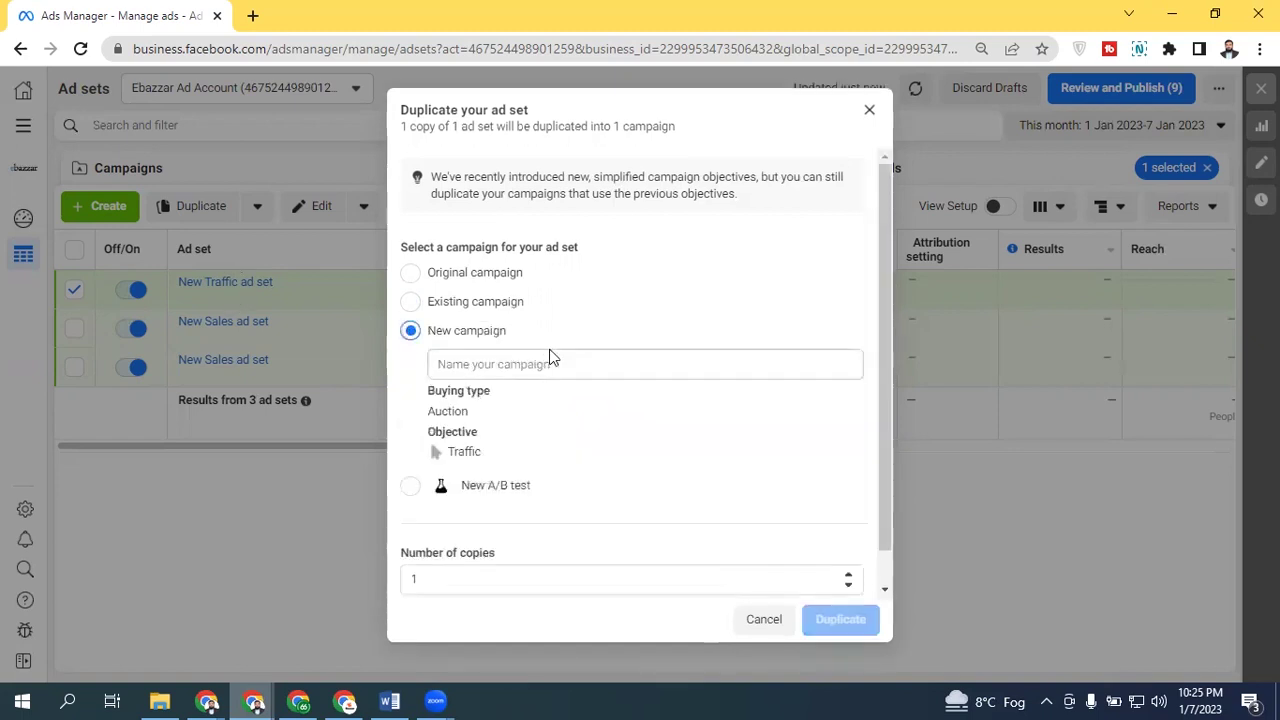
left_click_drag(881, 255, 840, 365)
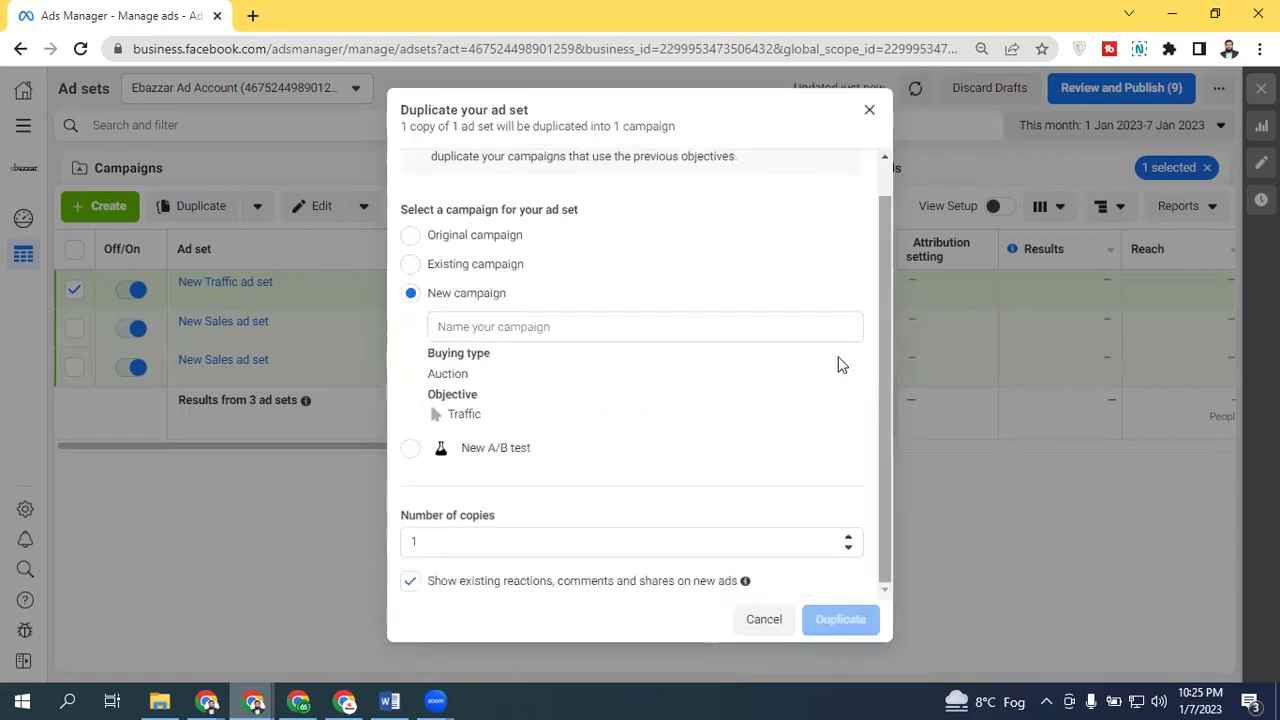
left_click(409, 448)
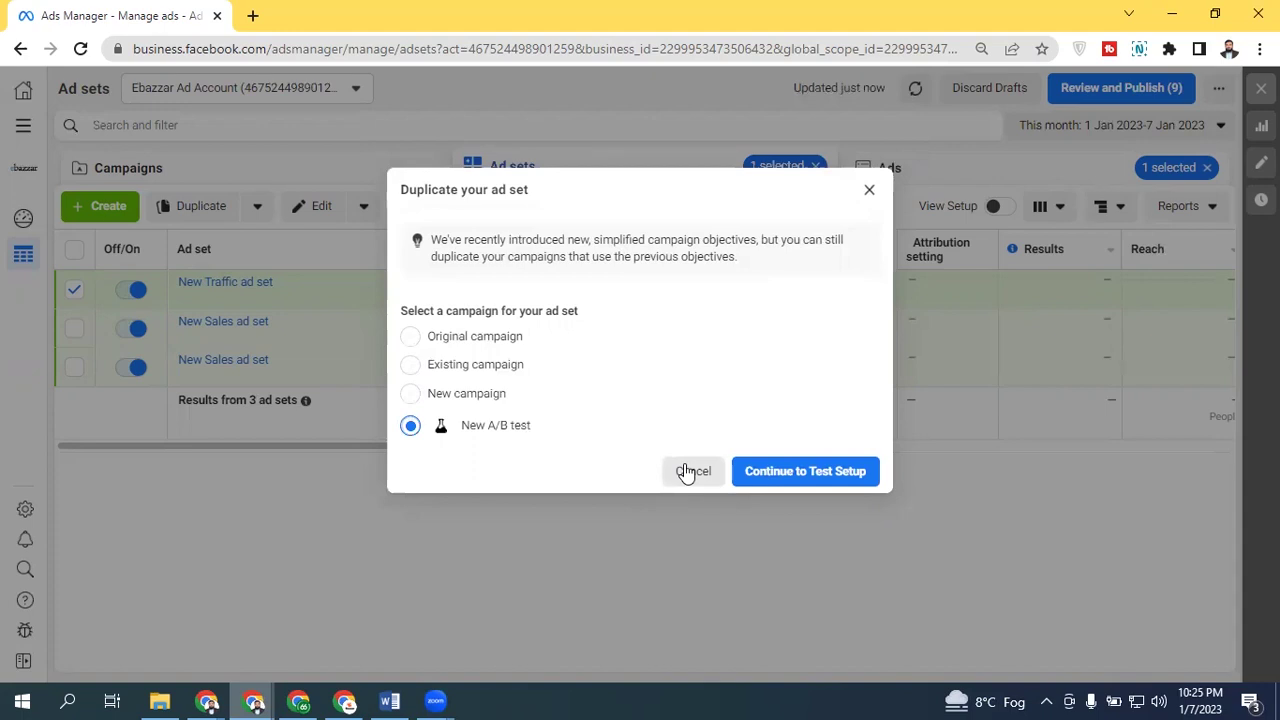
left_click(689, 471)
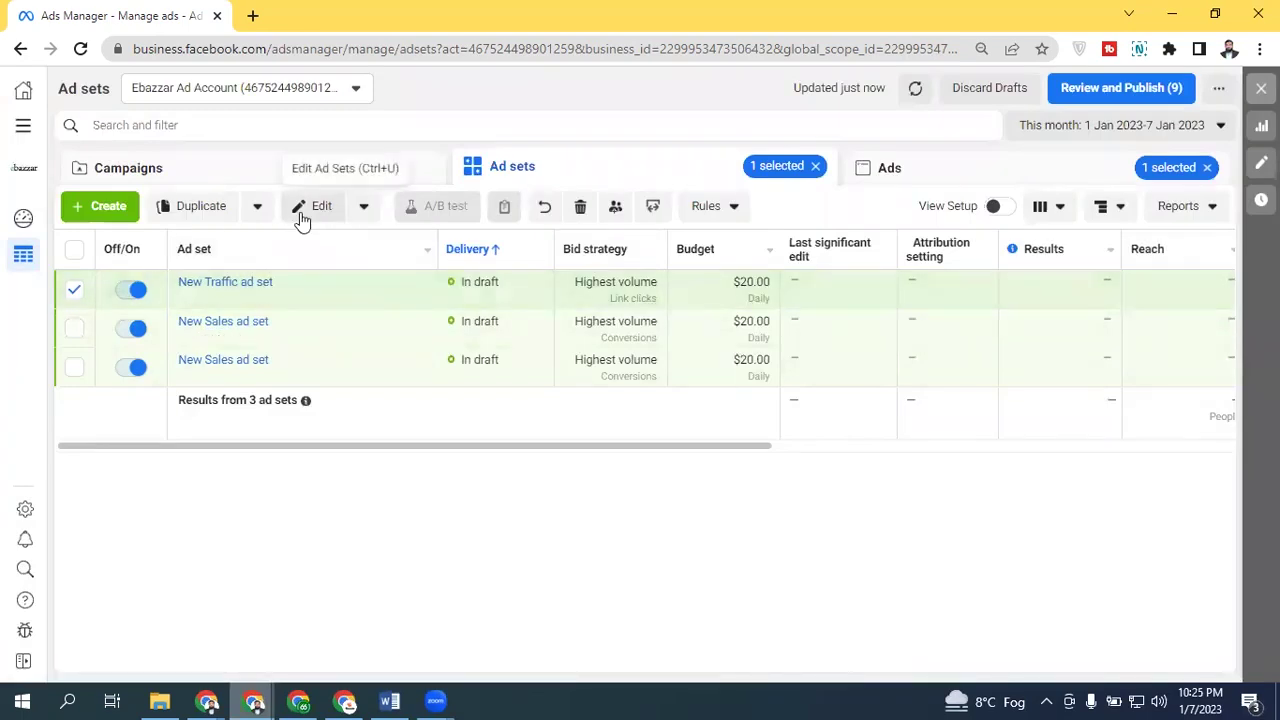
Step: Select only the New Traffic ad set and look through its bulk edit options without changing anything
left_click(73, 251)
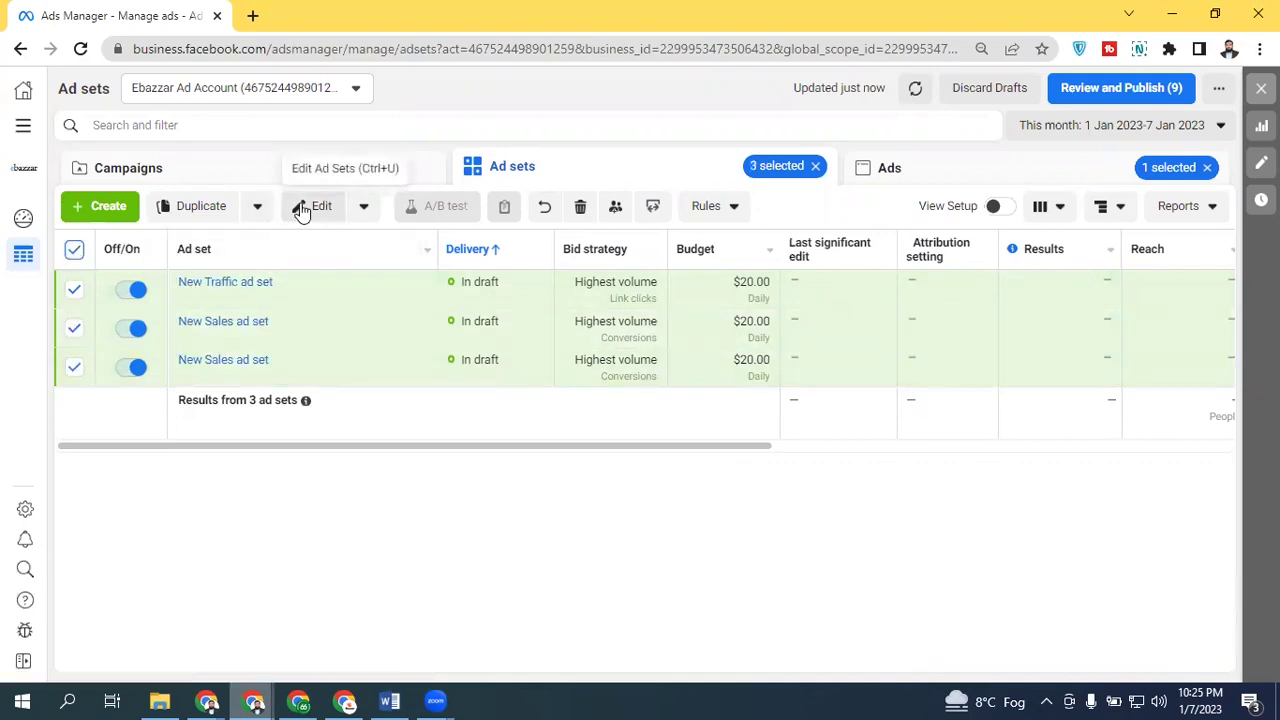
left_click(73, 251)
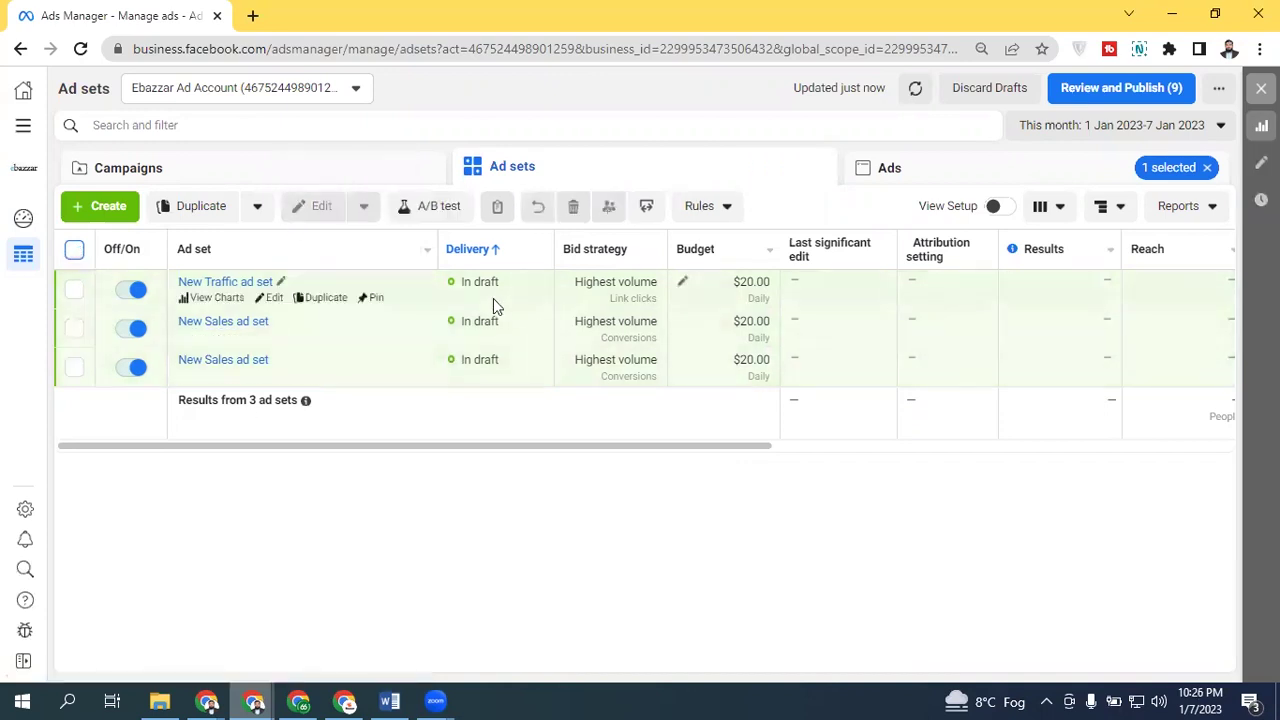
left_click(73, 289)
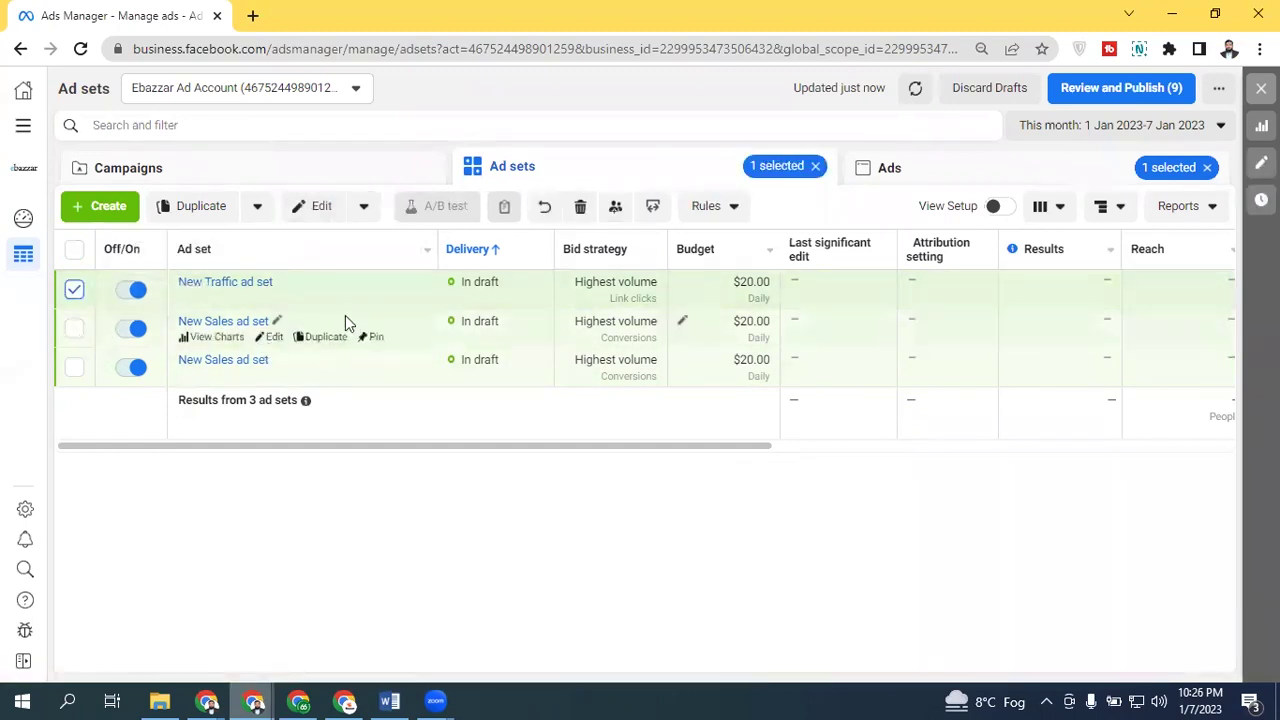
left_click(364, 207)
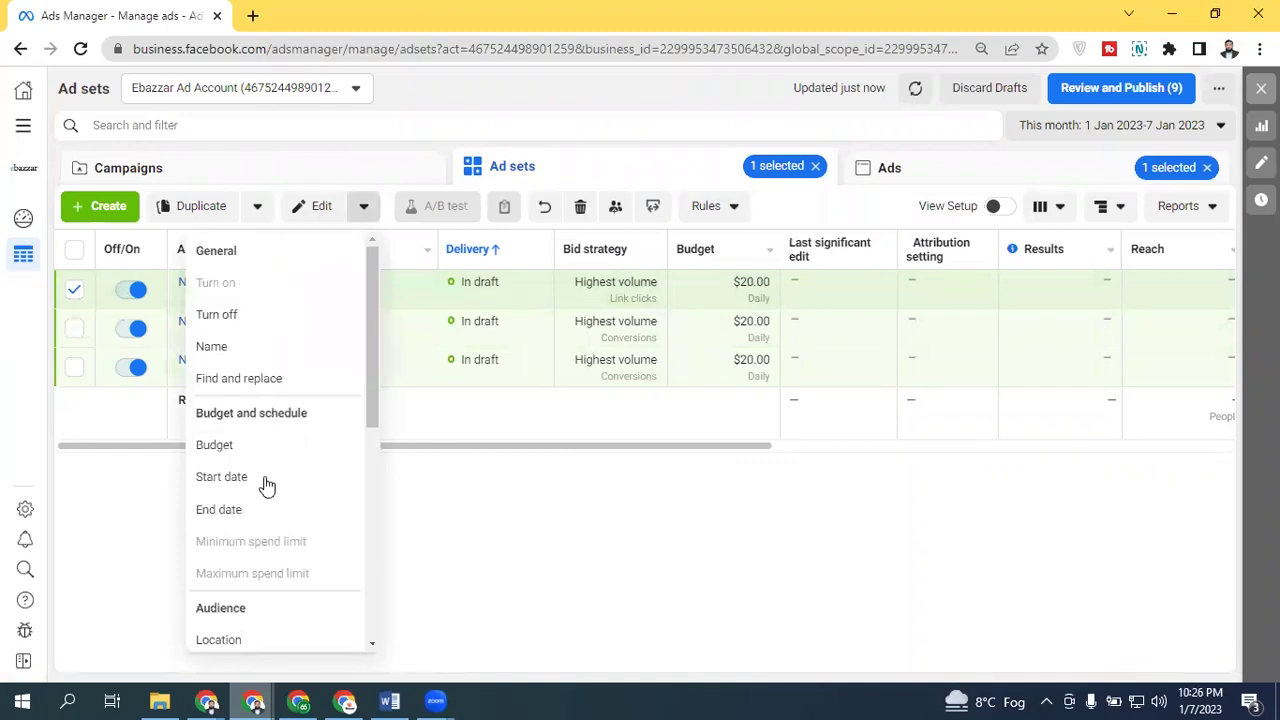
left_click_drag(371, 358, 369, 305)
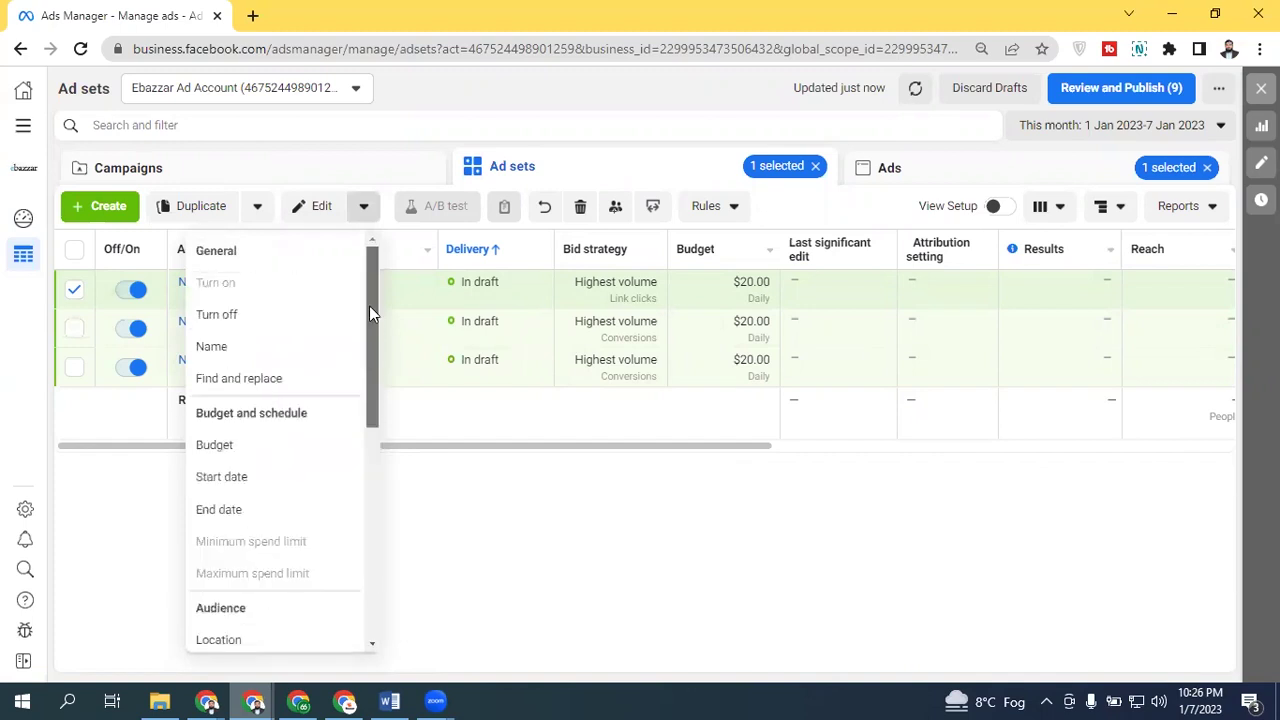
left_click(151, 529)
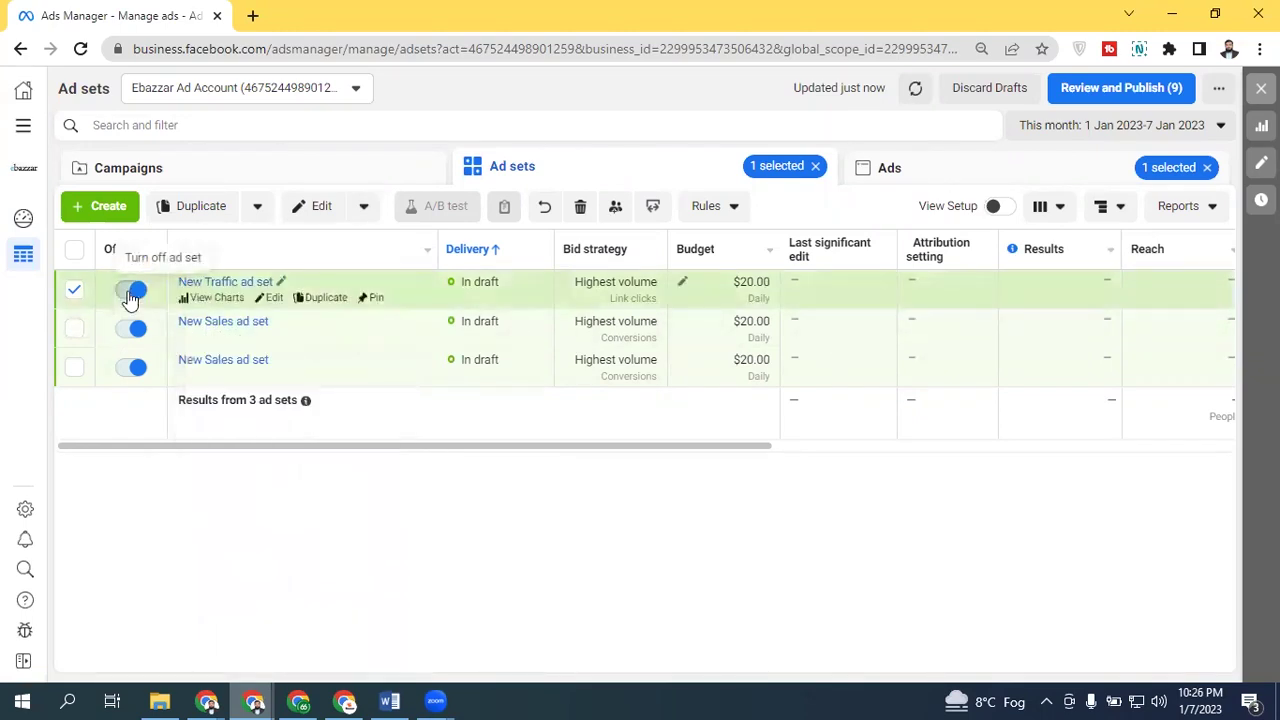
Step: Copy the New Traffic ad set, paste it as a duplicate in the same campaign, and close the editor without publishing
left_click(257, 210)
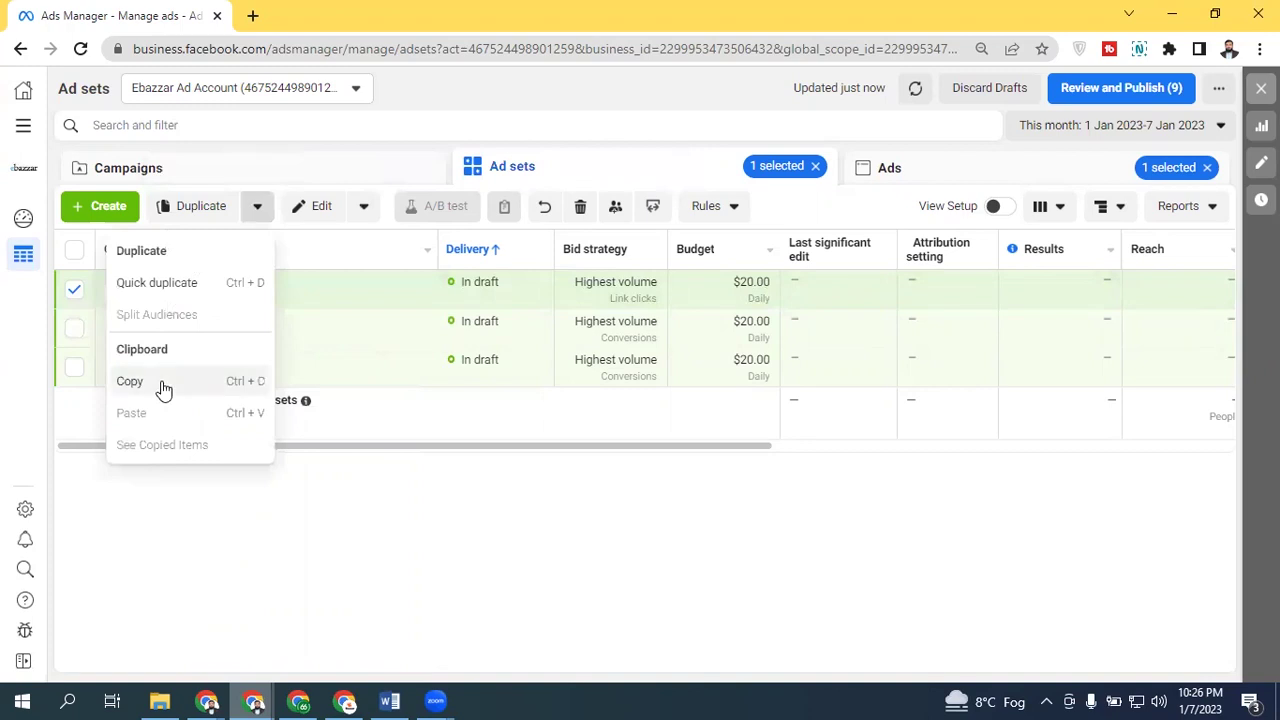
left_click(163, 388)
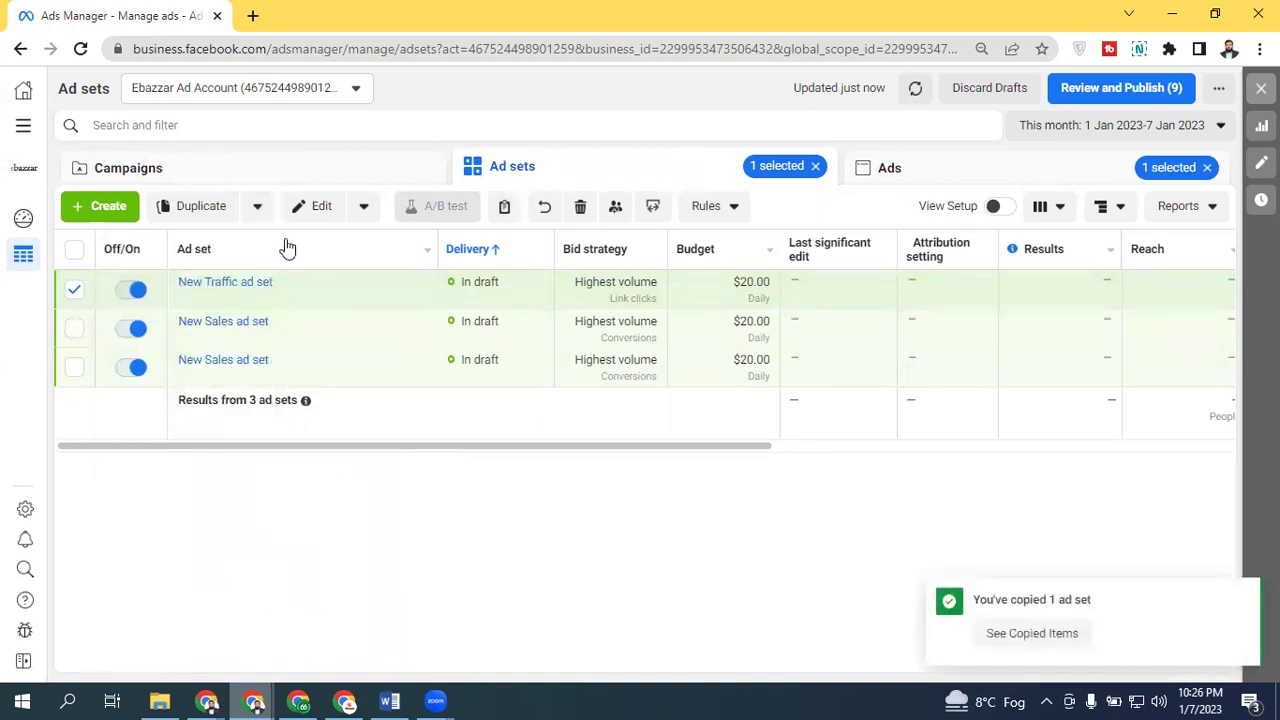
left_click(261, 206)
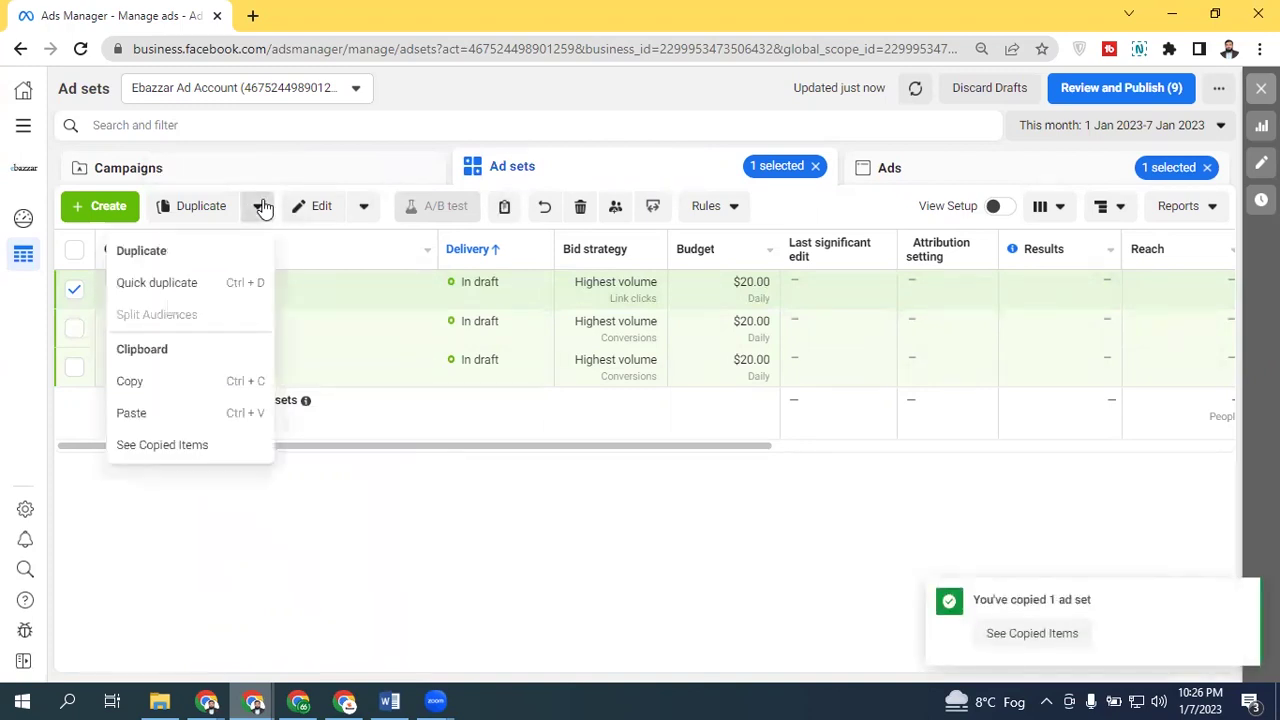
left_click(193, 413)
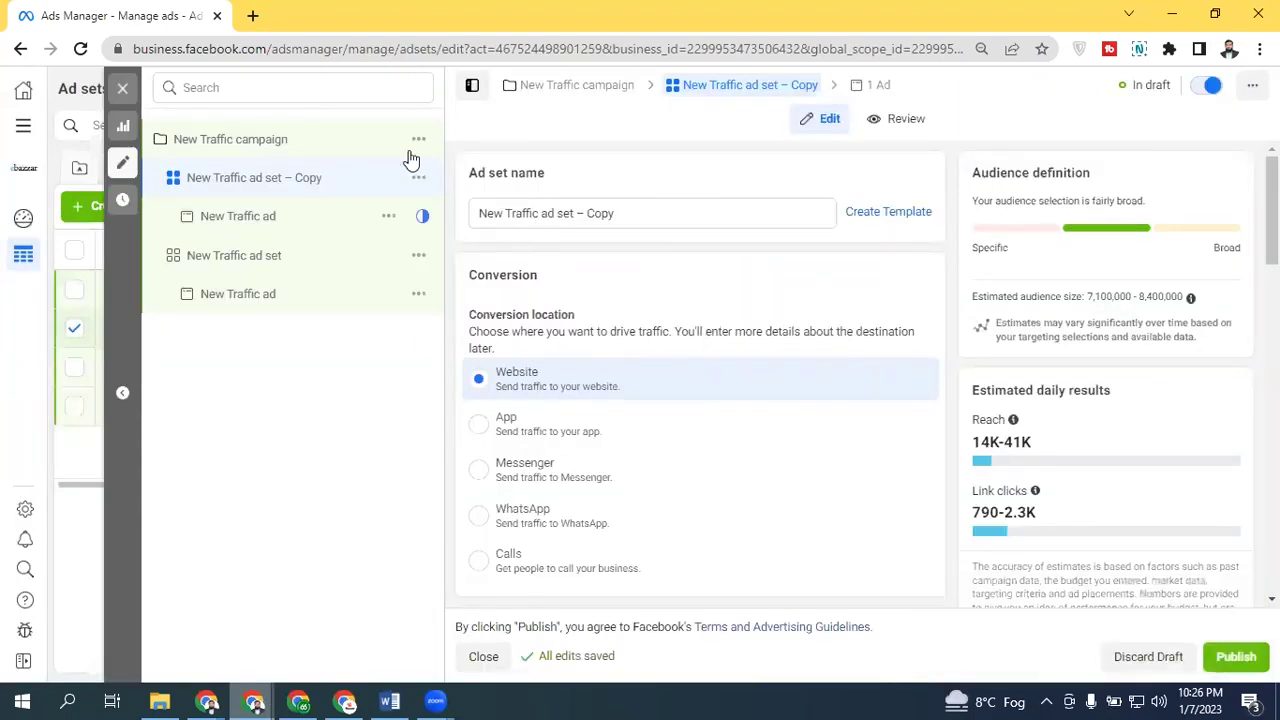
left_click(122, 88)
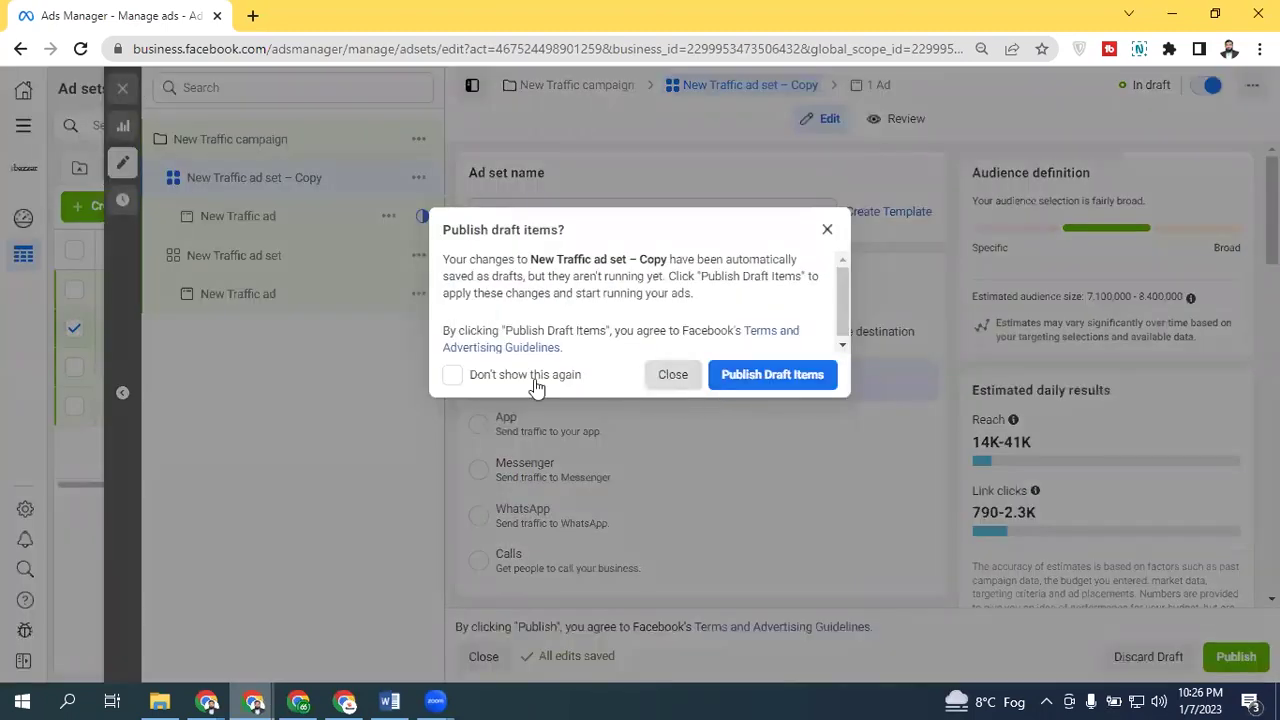
left_click(671, 374)
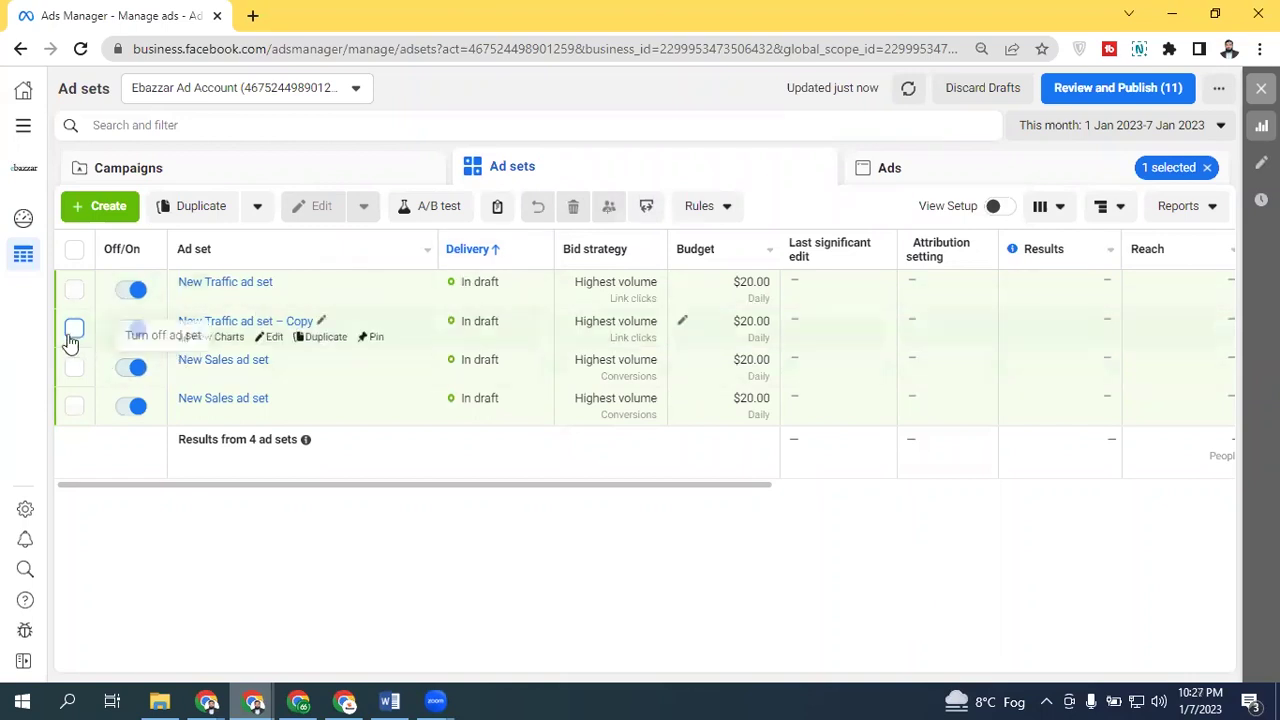
Step: Review the rules and additional actions available for the New Traffic ad set – Copy, and deselect it
left_click(74, 330)
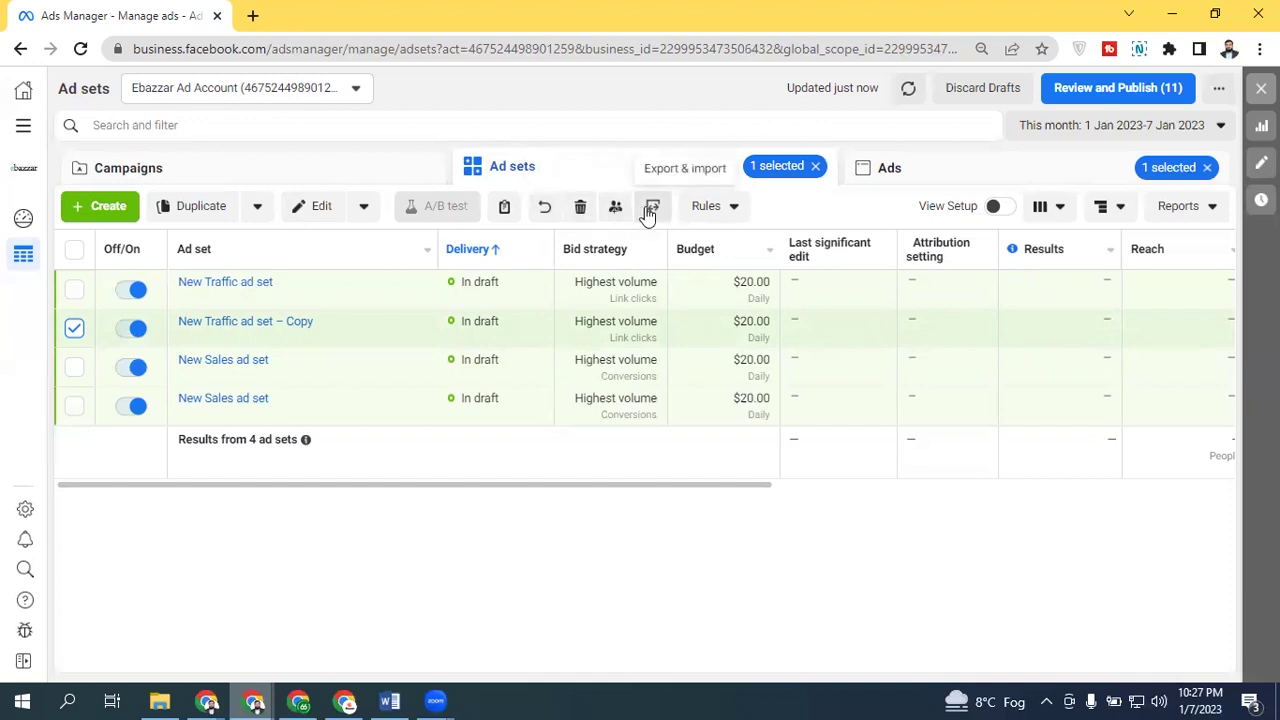
left_click(736, 206)
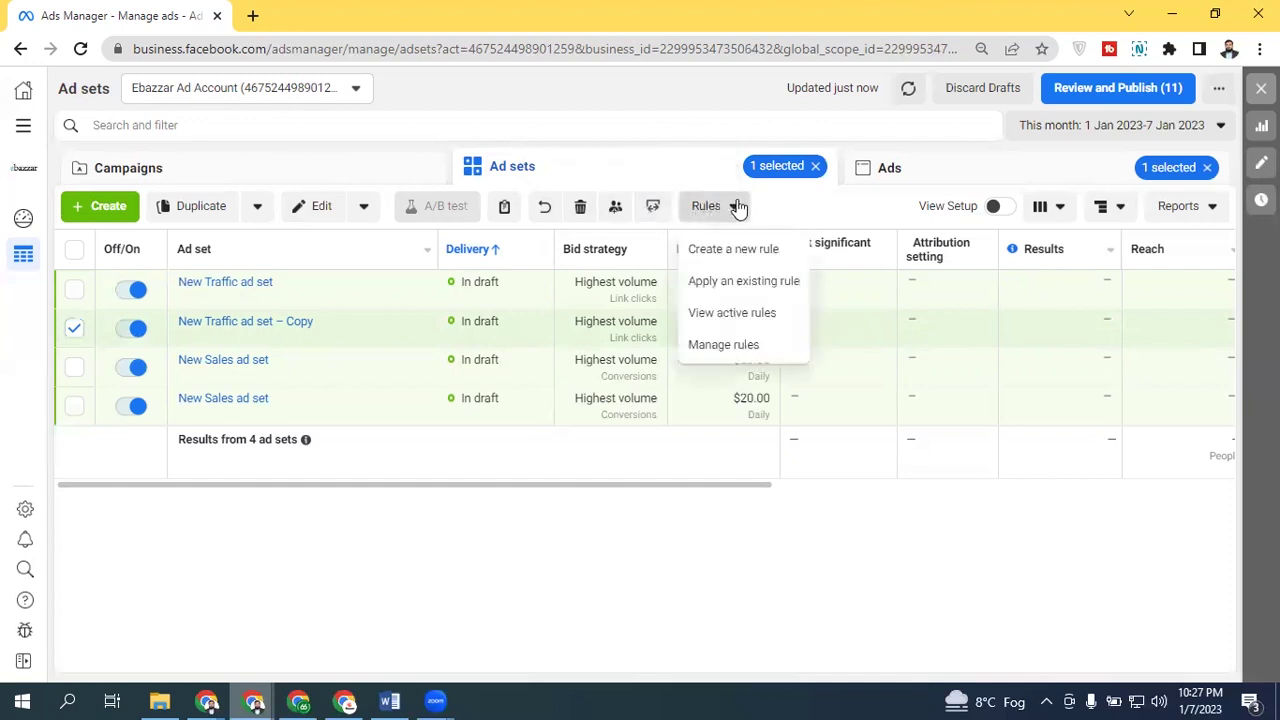
left_click(840, 215)
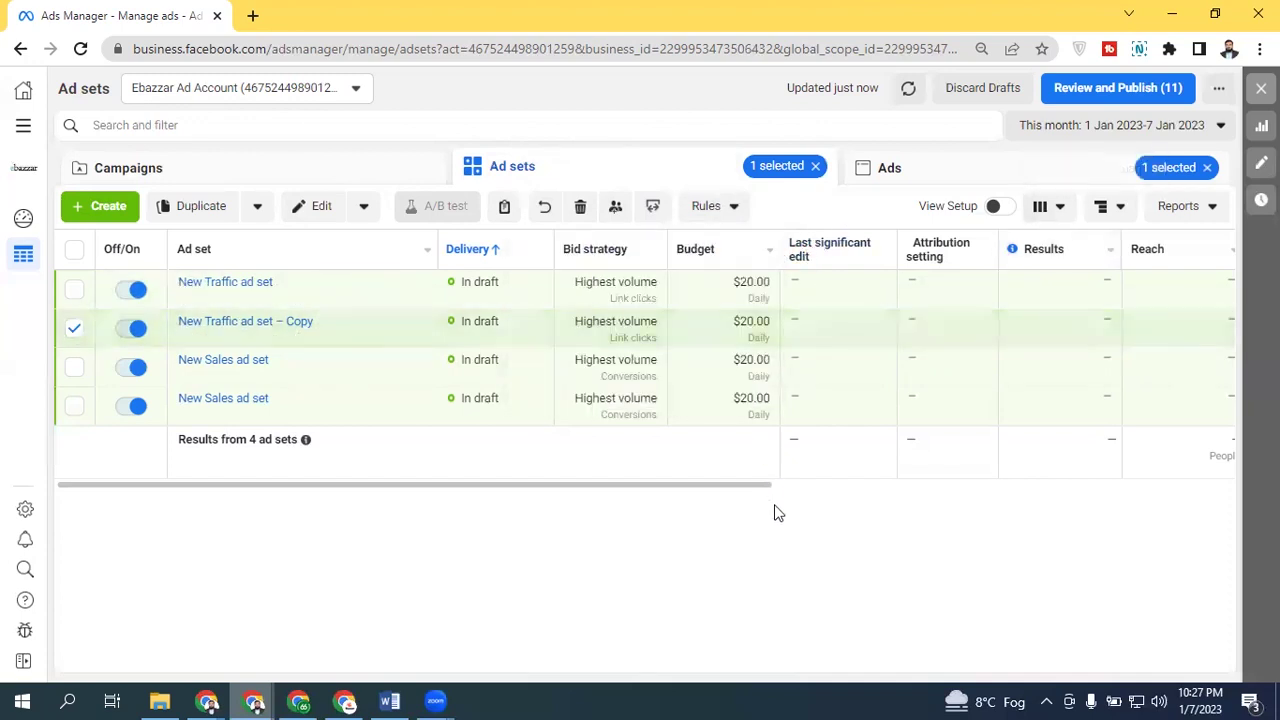
key("ctrl+plus")
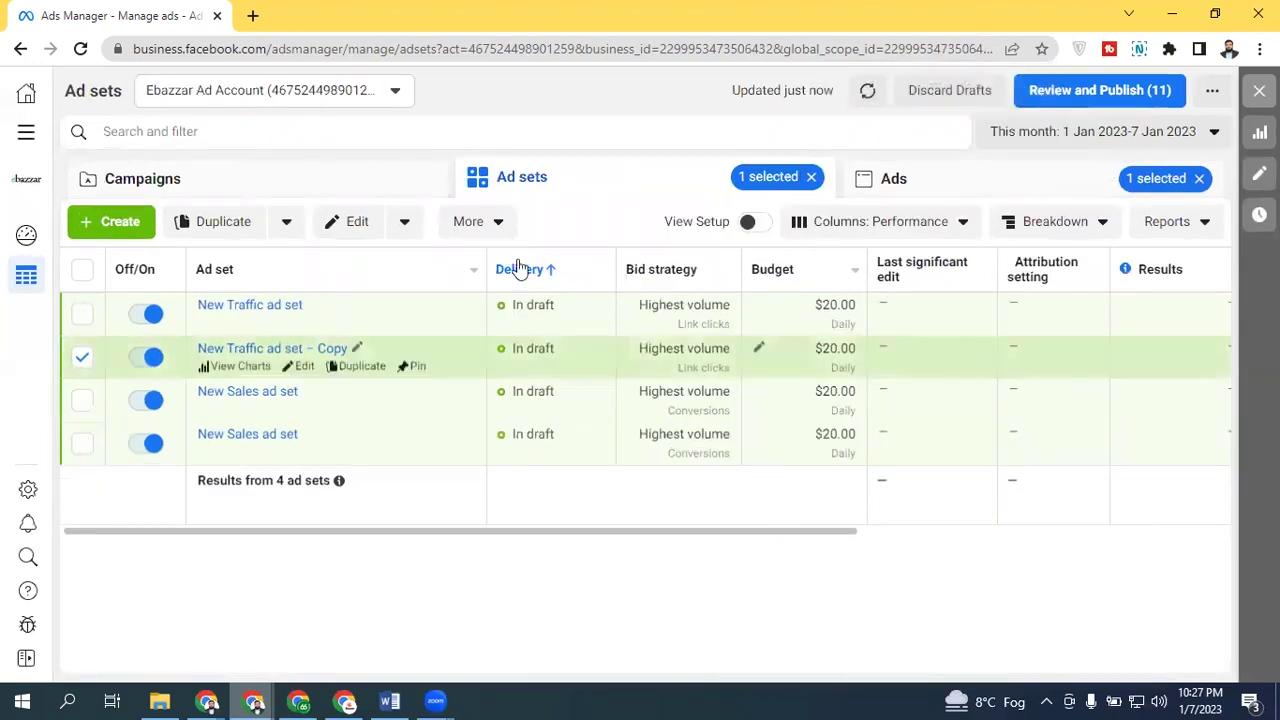
left_click(466, 230)
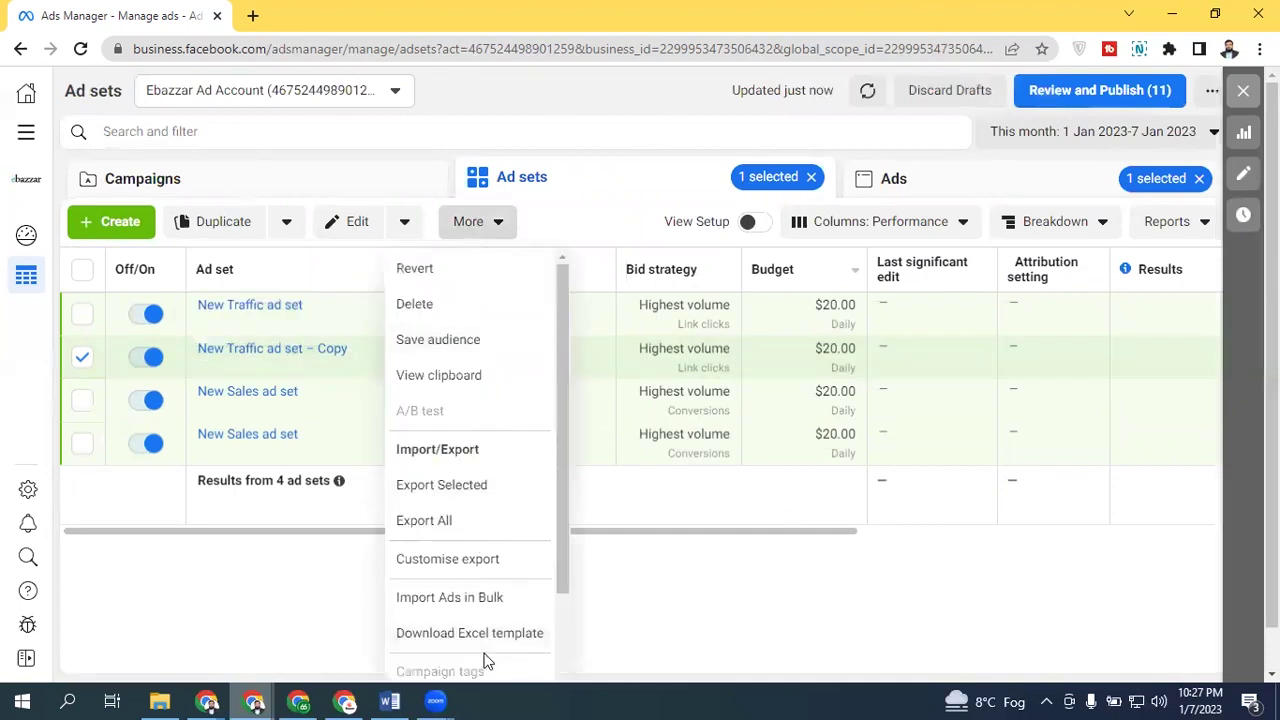
left_click(585, 228)
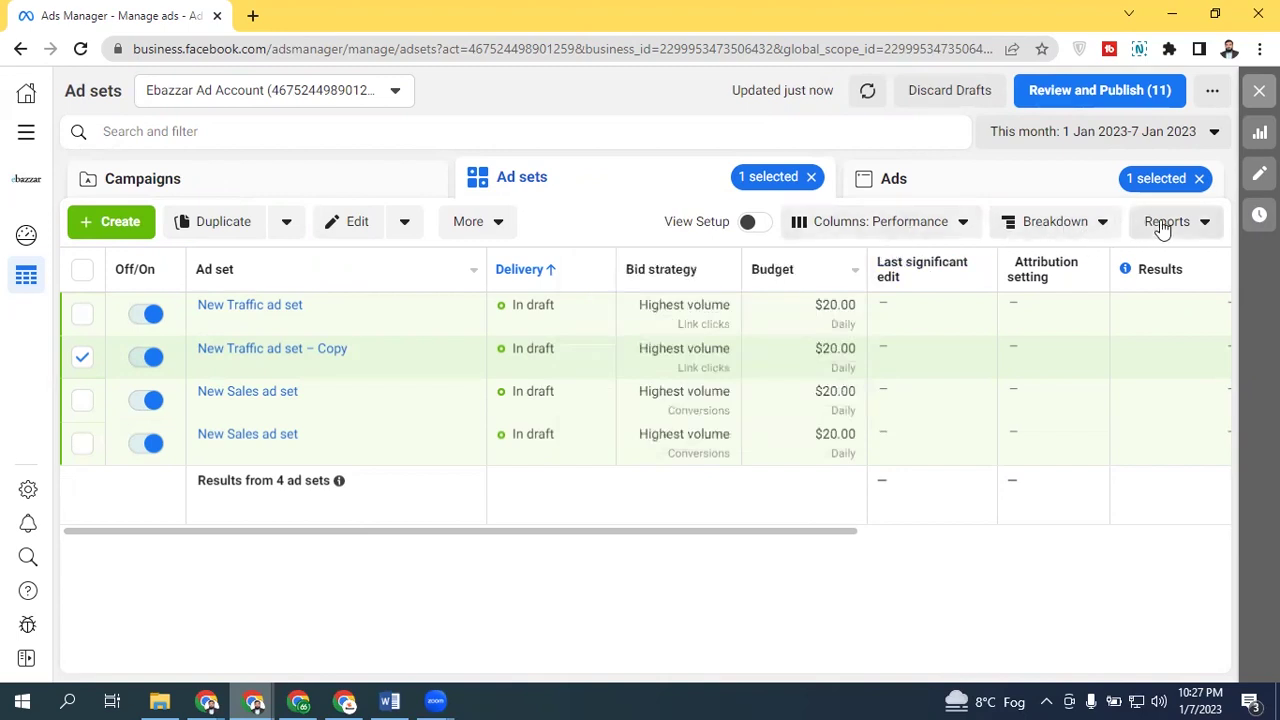
left_click(83, 355)
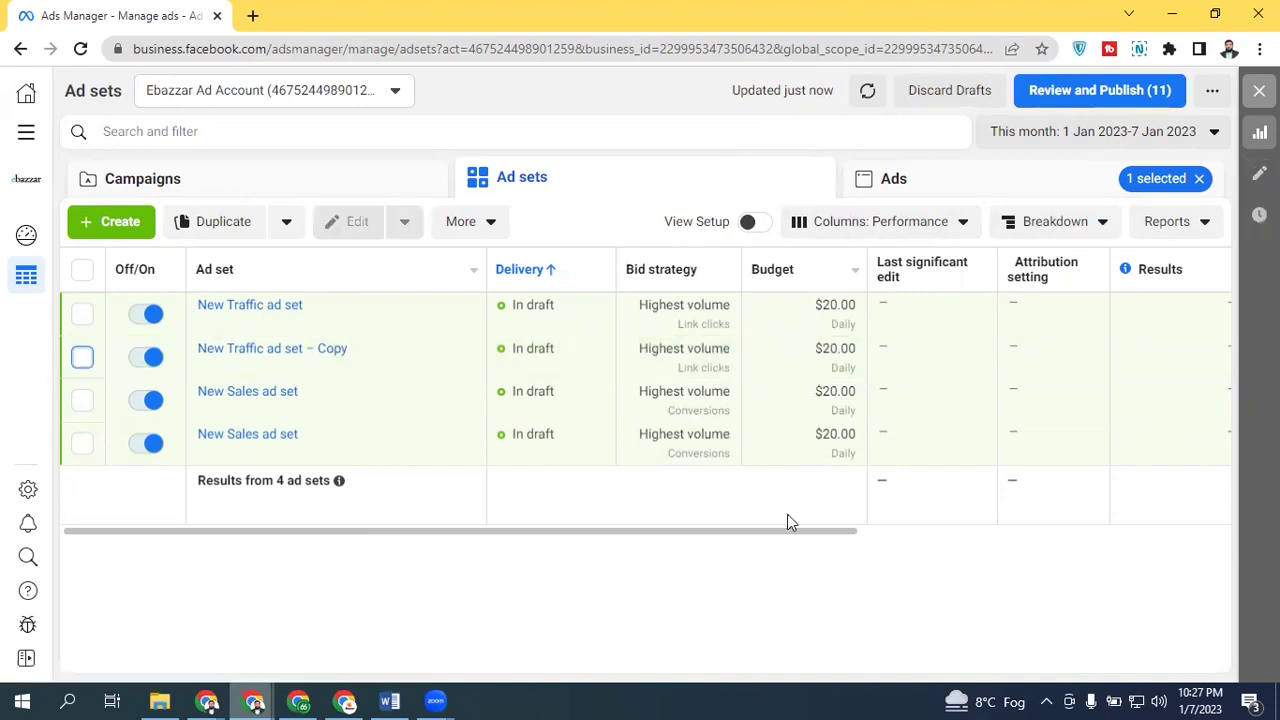
Step: Examine the Results and Reach columns of the ad sets table, dismissing the IDM warning and closing its download page
left_click_drag(660, 531, 911, 523)
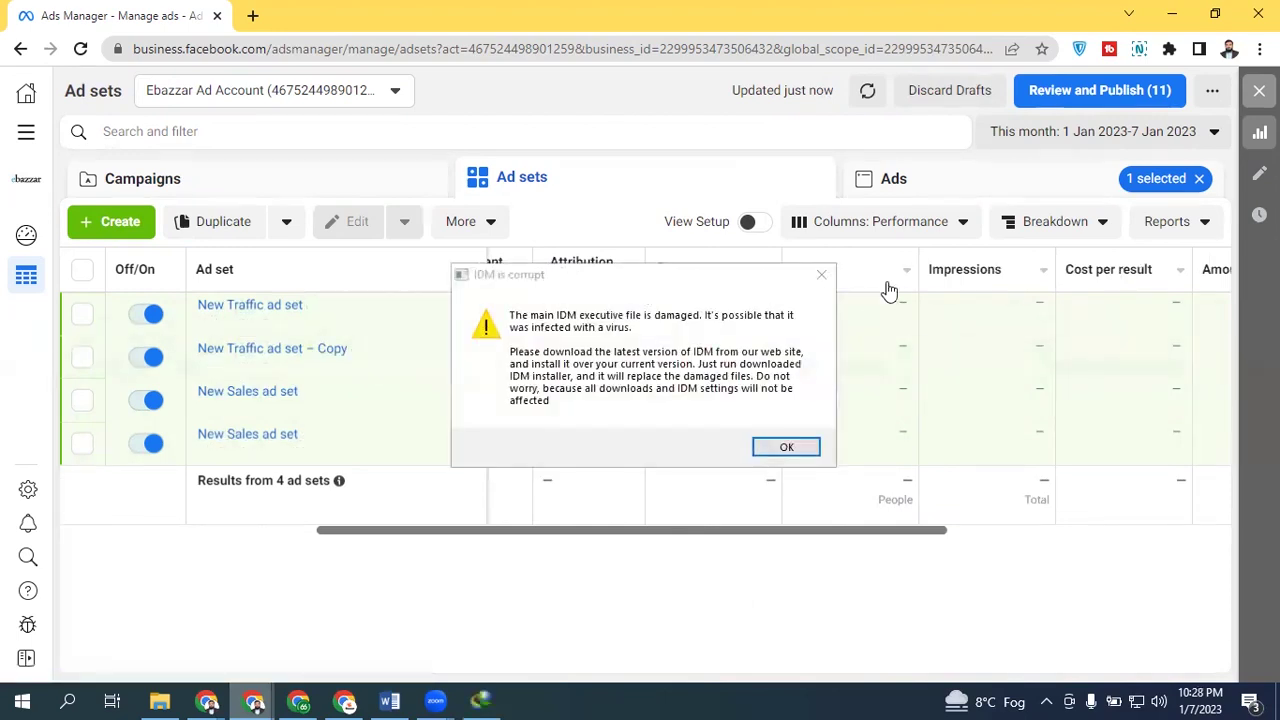
left_click(821, 274)
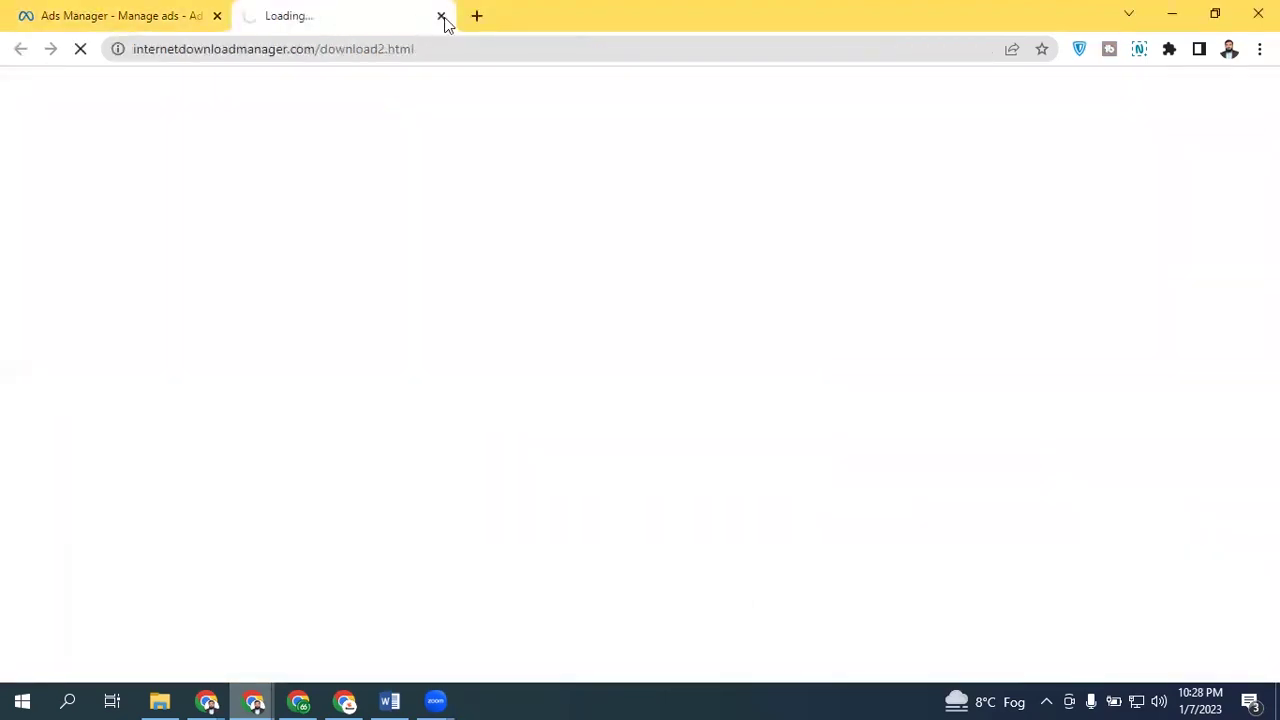
left_click(441, 16)
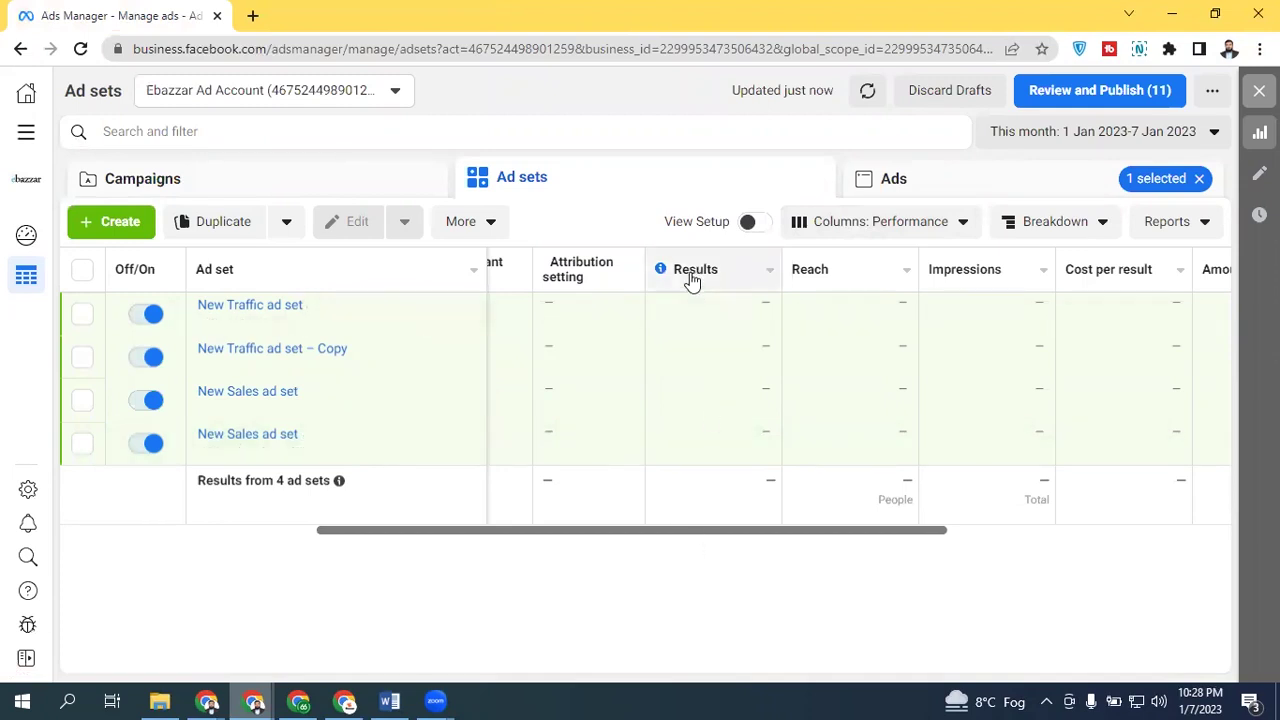
mouse_move(690, 280)
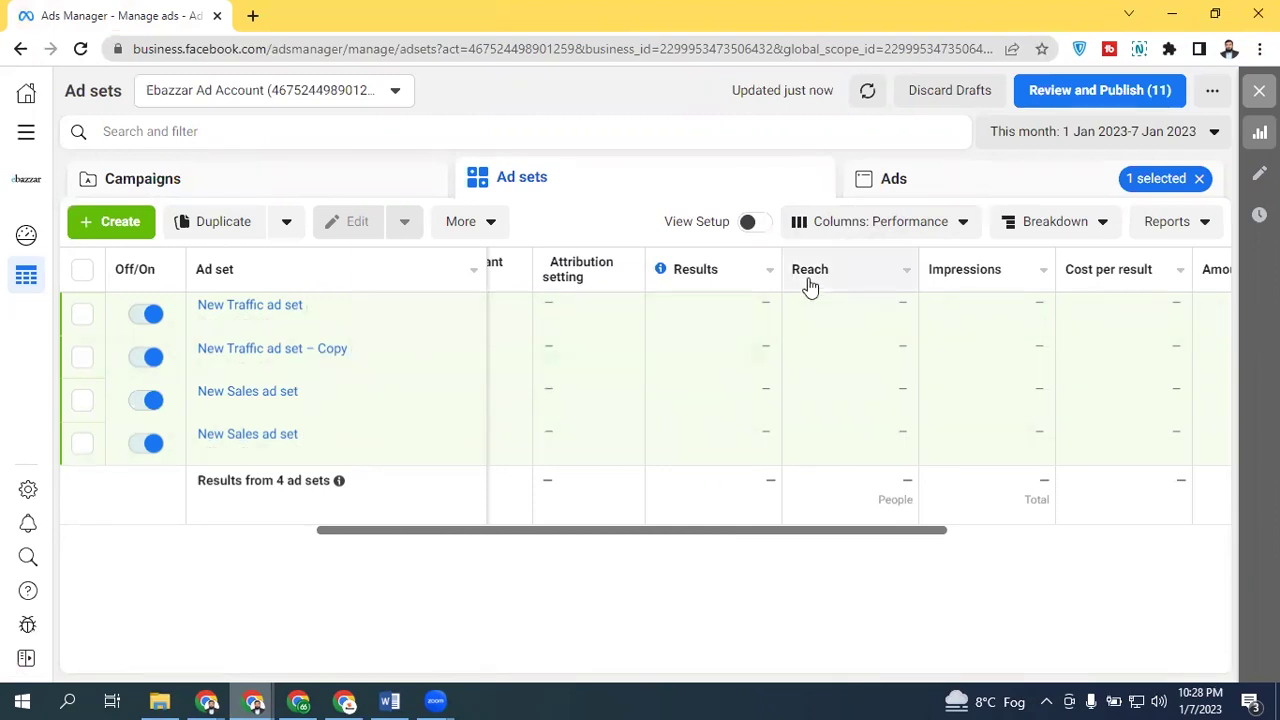
Step: Examine the Reach, Impressions, Cost per result, Amount spent, Ends and Schedule columns of the ad sets table
mouse_move(811, 278)
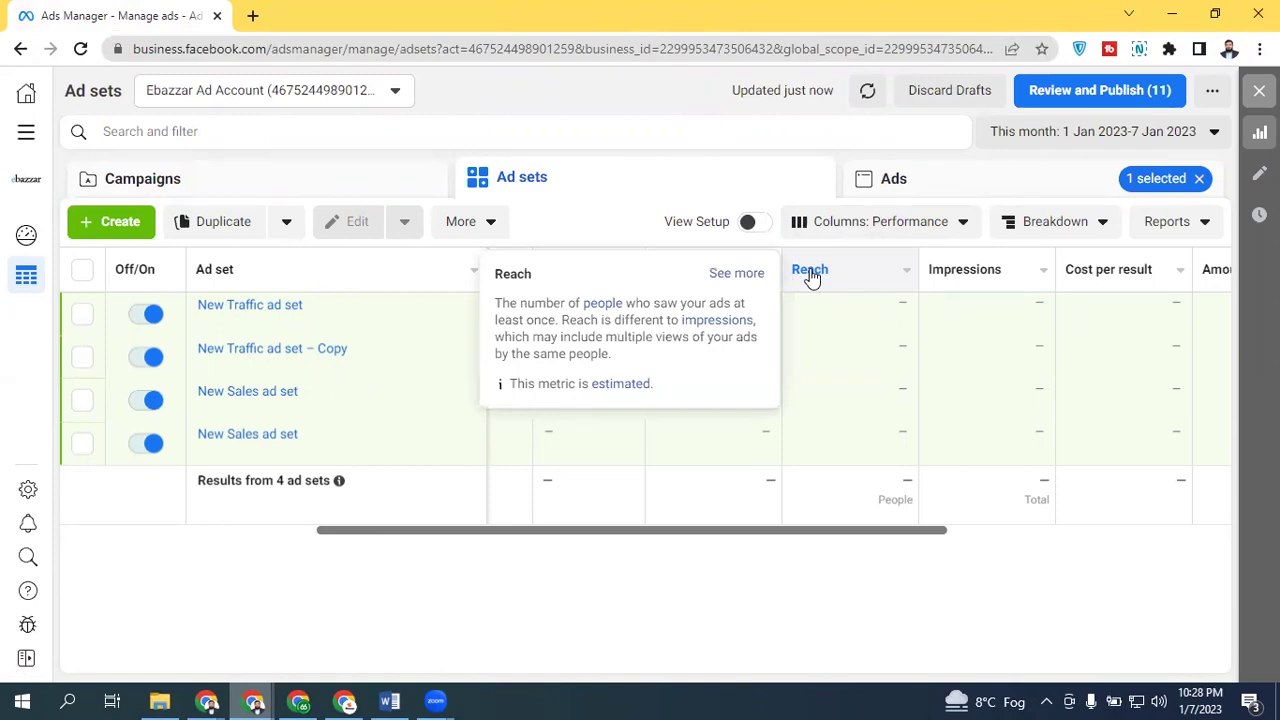
mouse_move(966, 276)
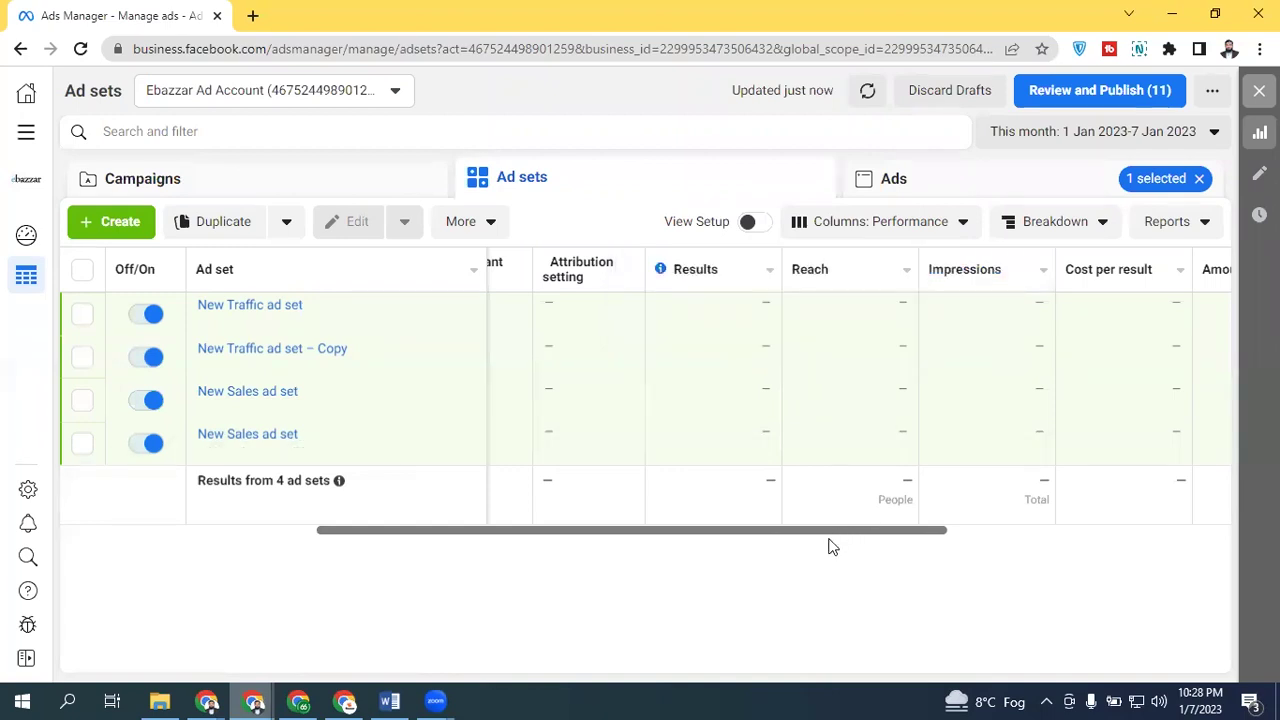
left_click_drag(831, 537, 1049, 509)
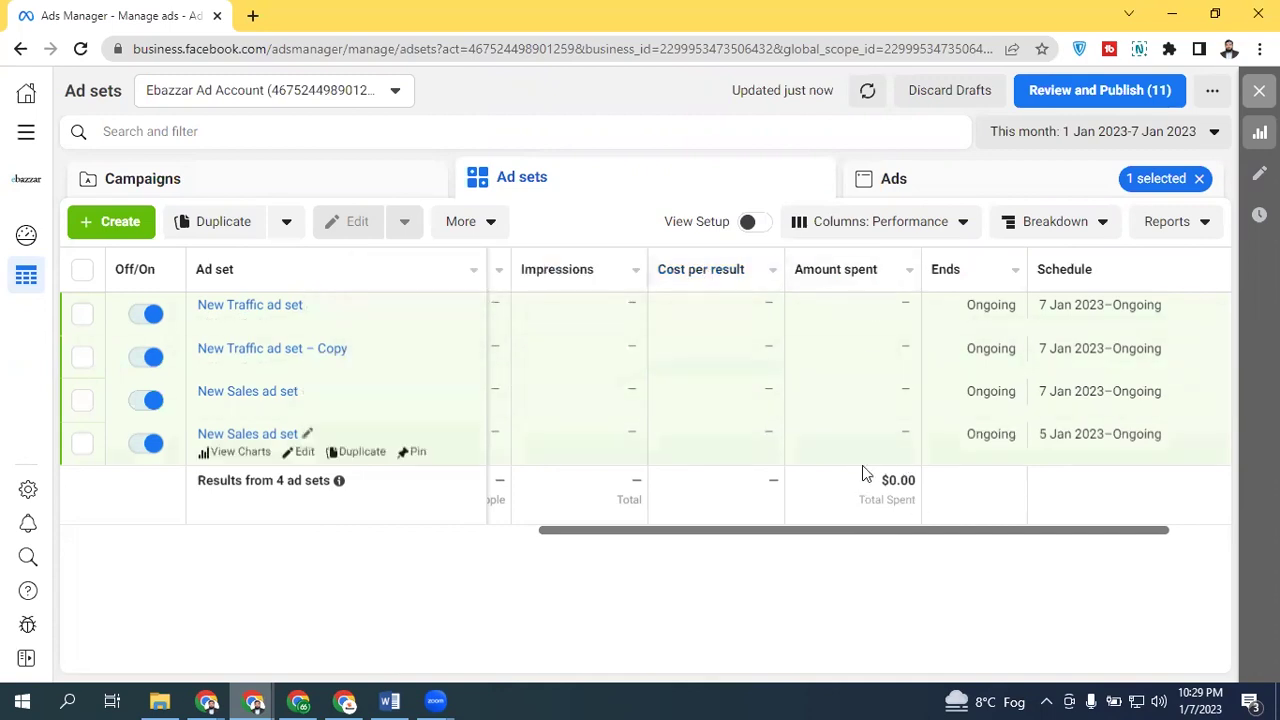
left_click_drag(823, 531, 1020, 529)
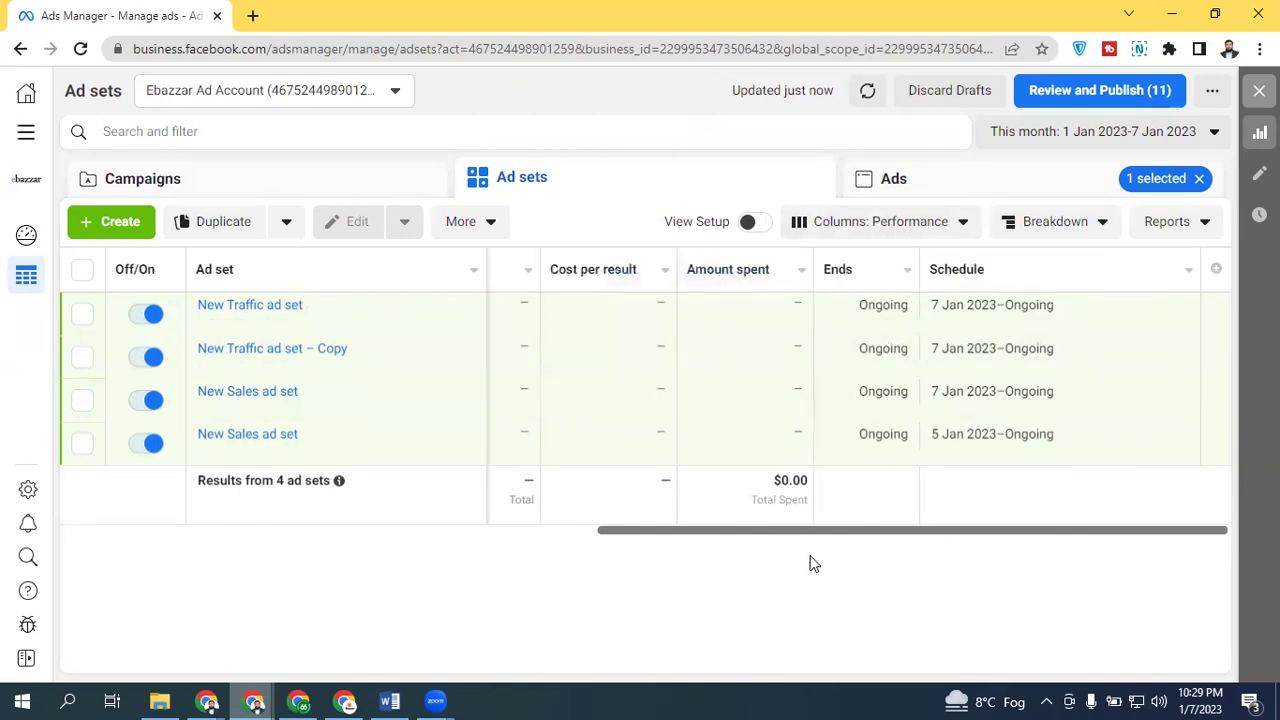
left_click_drag(769, 537, 863, 366)
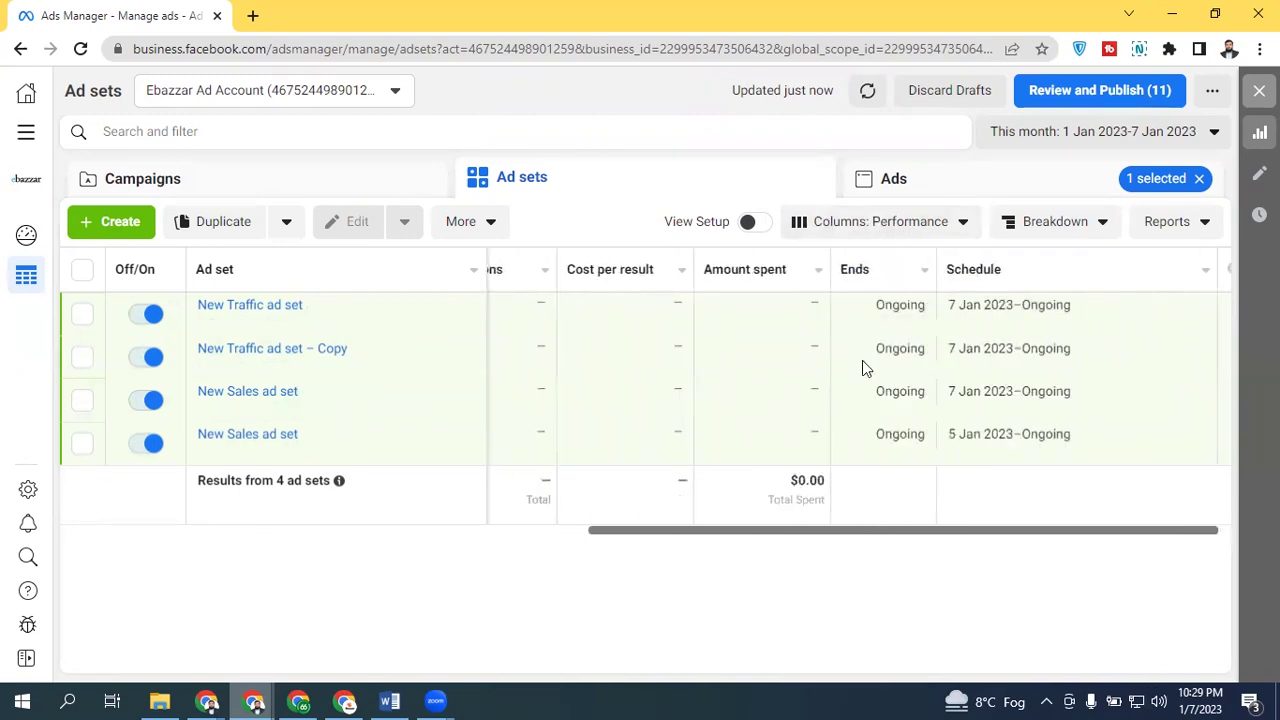
Step: Switch the ad sets table to the Video engagement column preset and look through its video play columns
left_click(855, 222)
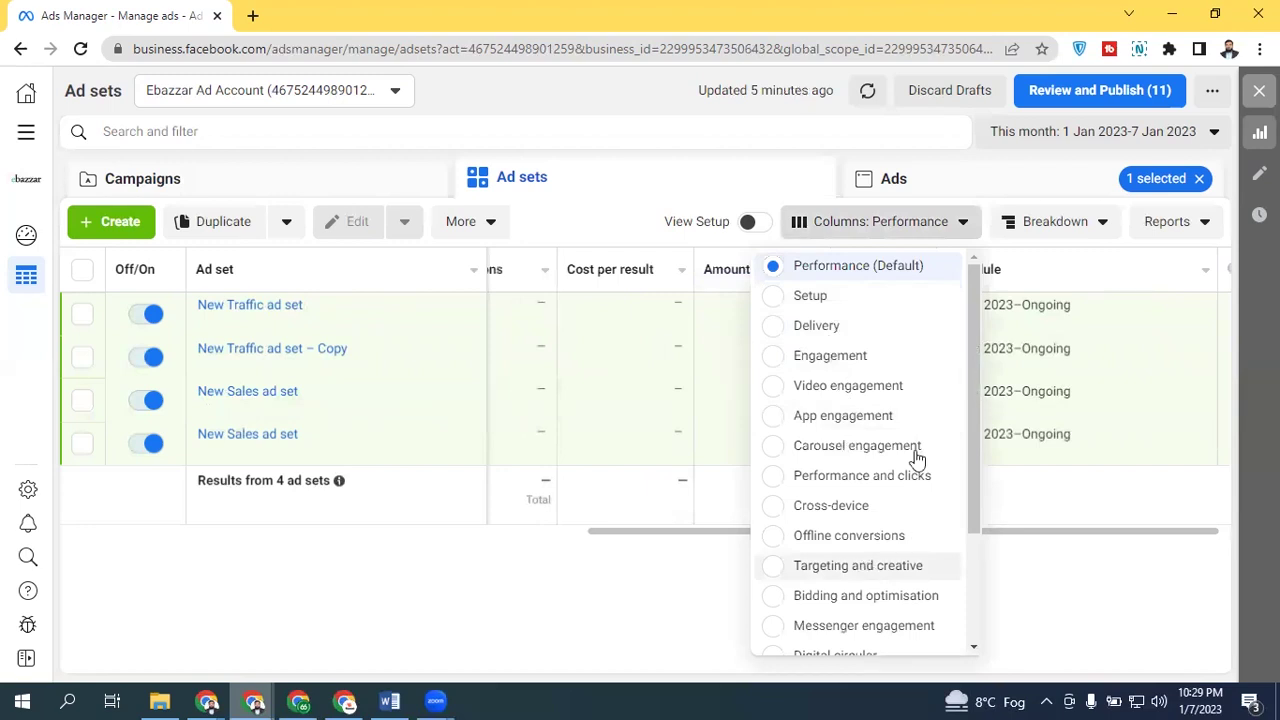
left_click(875, 397)
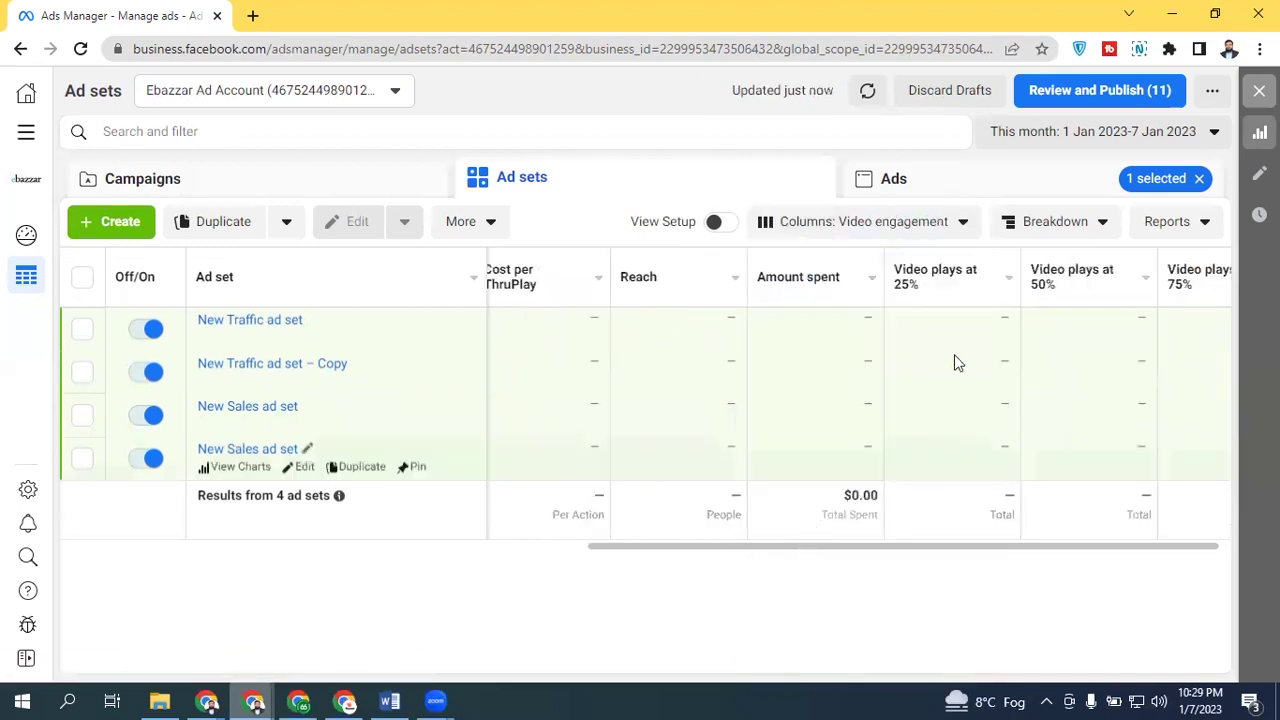
left_click_drag(814, 549, 190, 556)
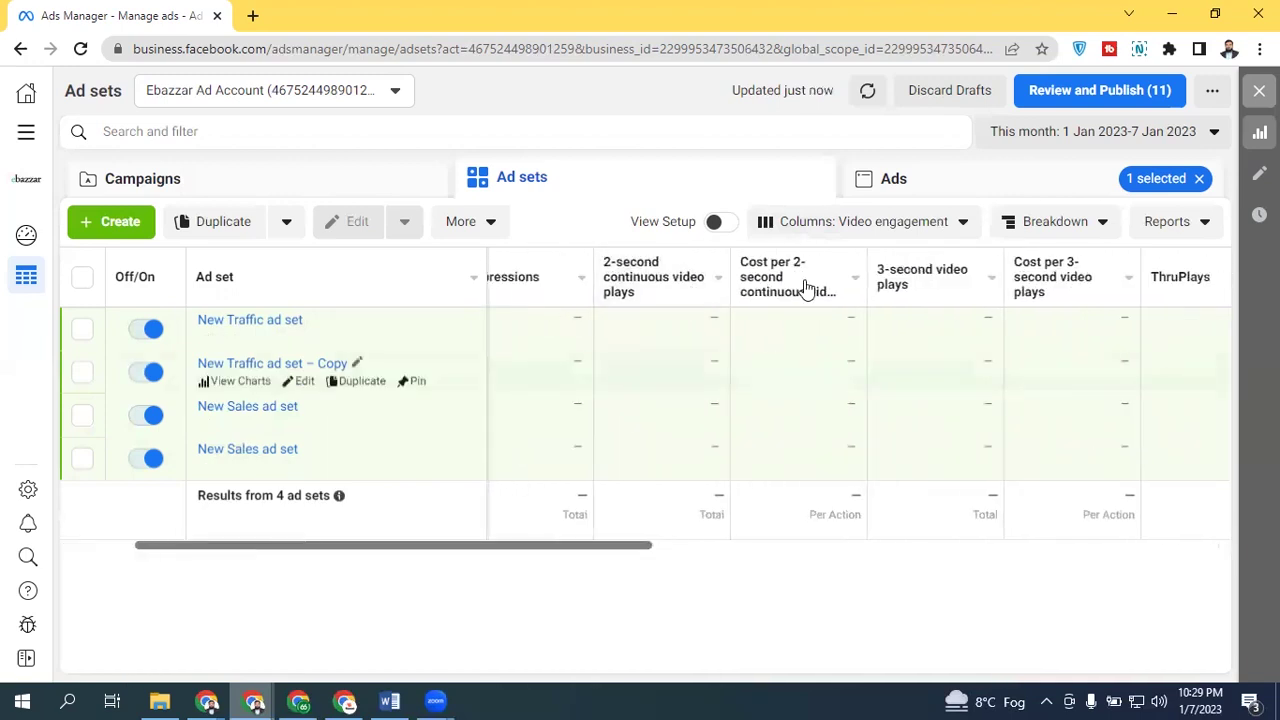
left_click_drag(602, 556, 1016, 512)
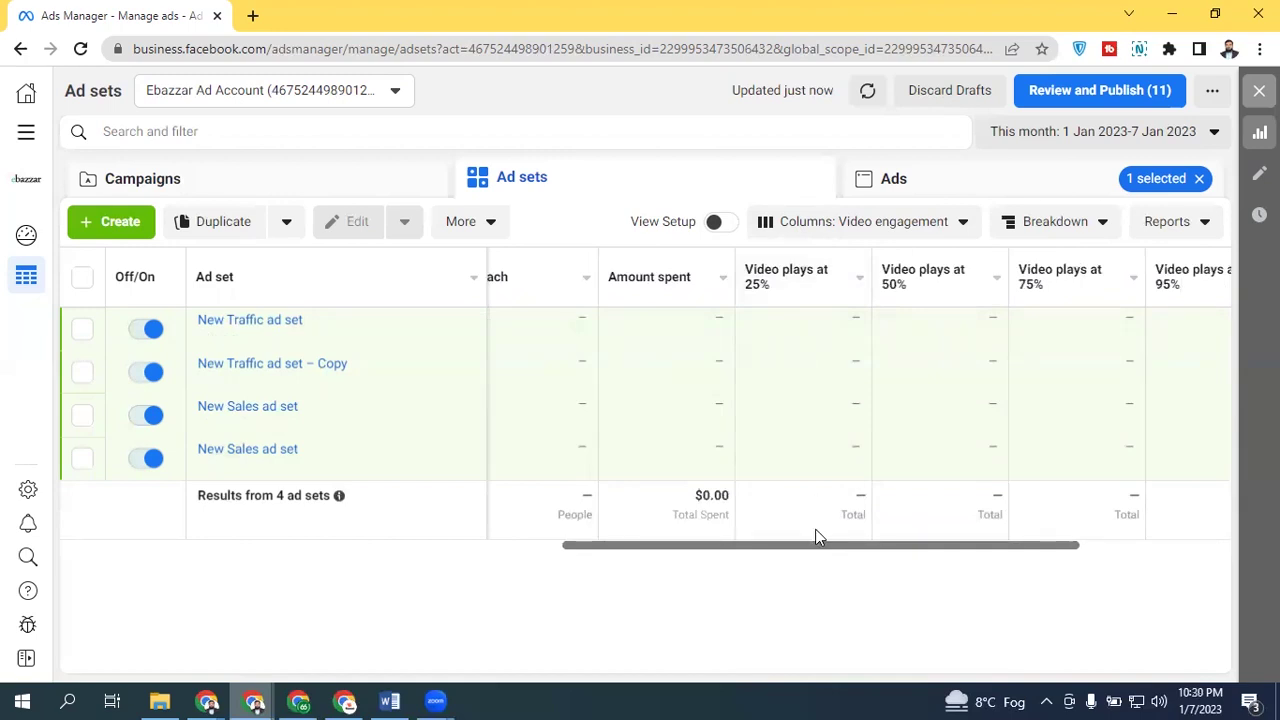
left_click_drag(817, 546, 1038, 533)
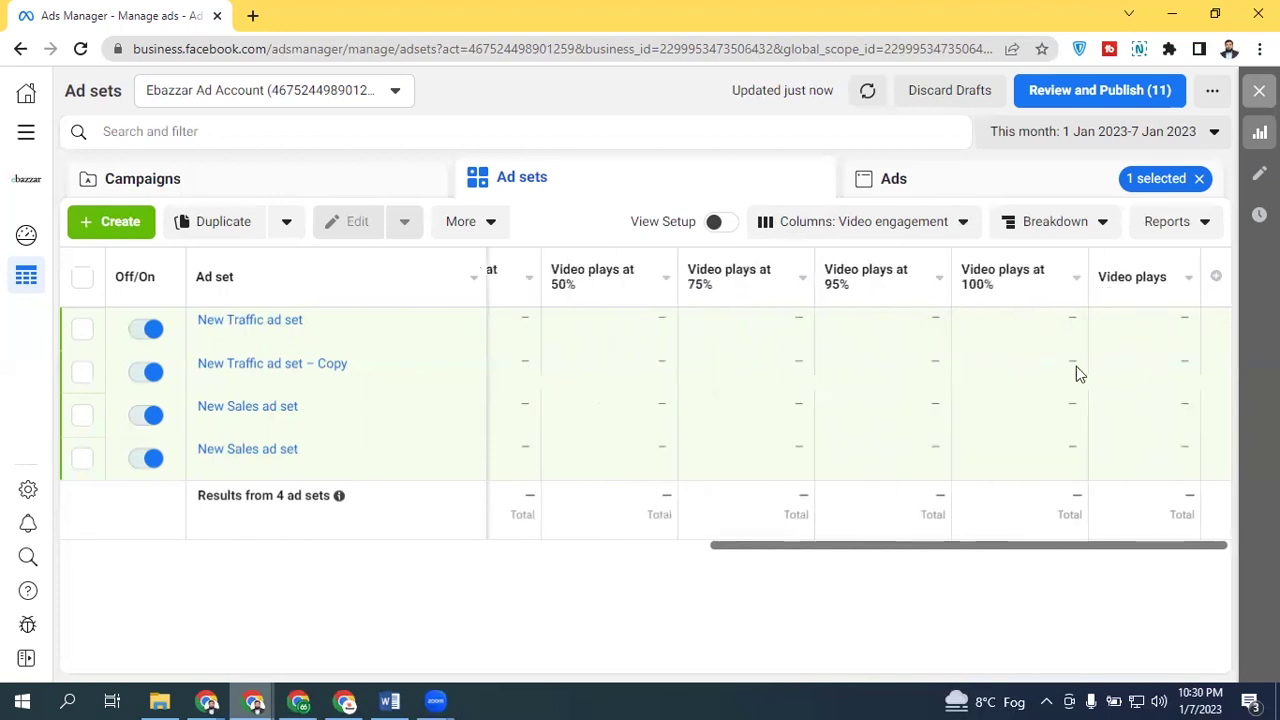
mouse_move(1147, 290)
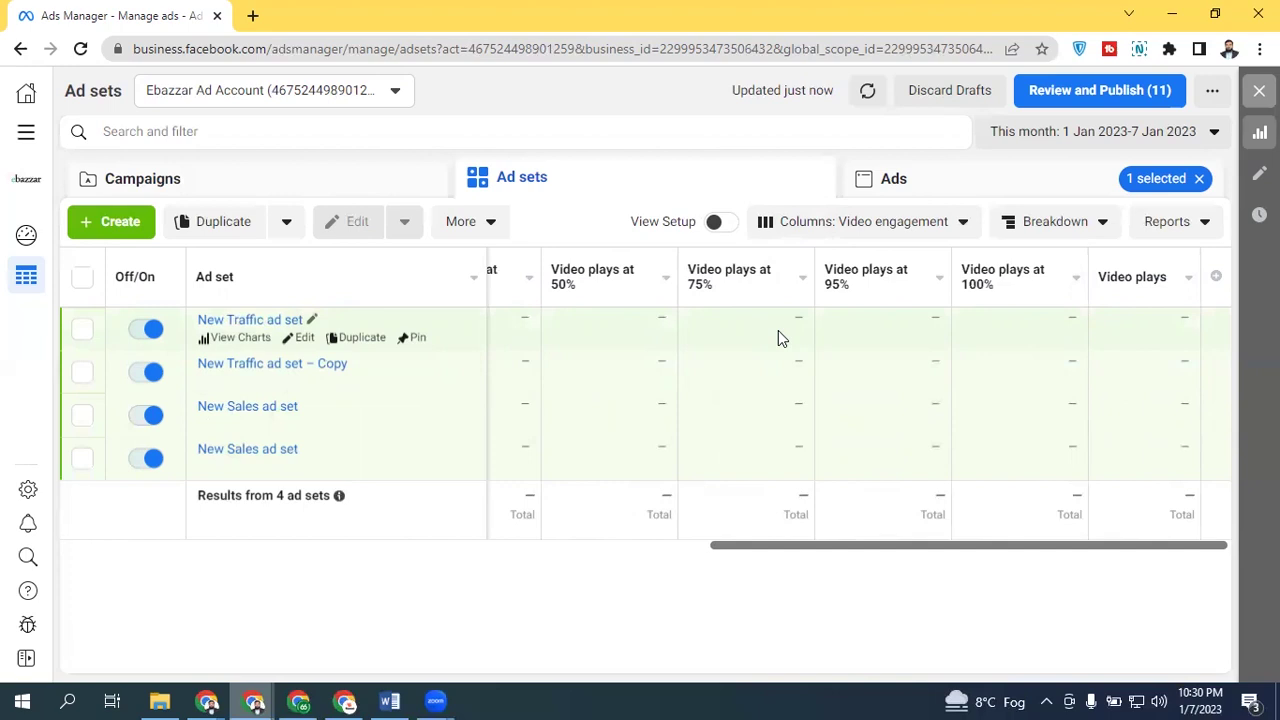
Step: Look at the column customisation options for Video engagement without applying changes, and restore the Performance (Default) preset
left_click(823, 231)
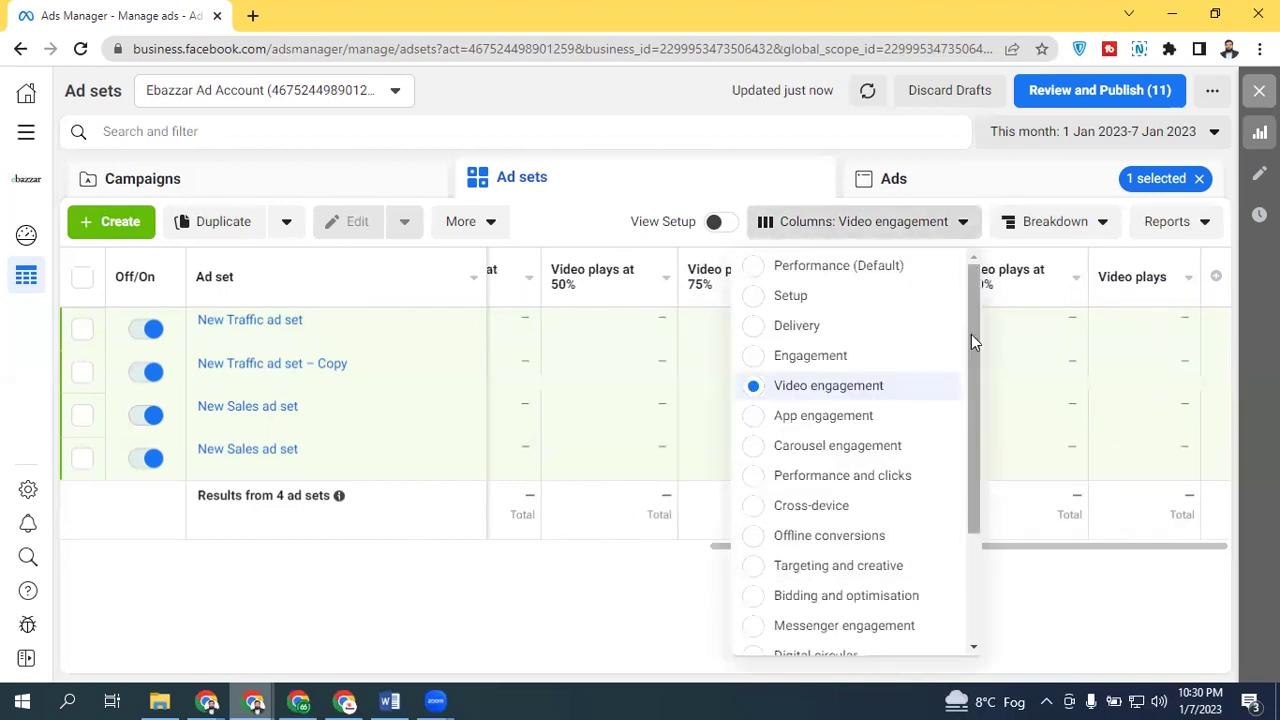
left_click_drag(971, 347, 965, 514)
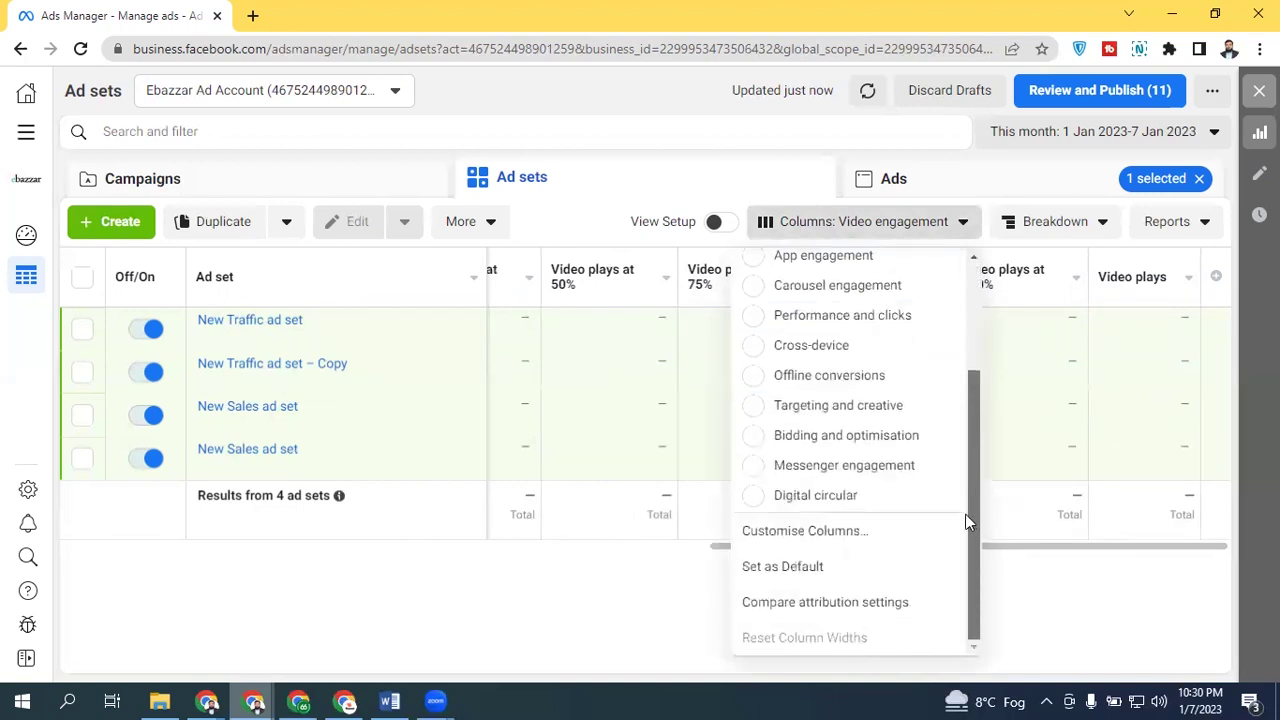
left_click(806, 531)
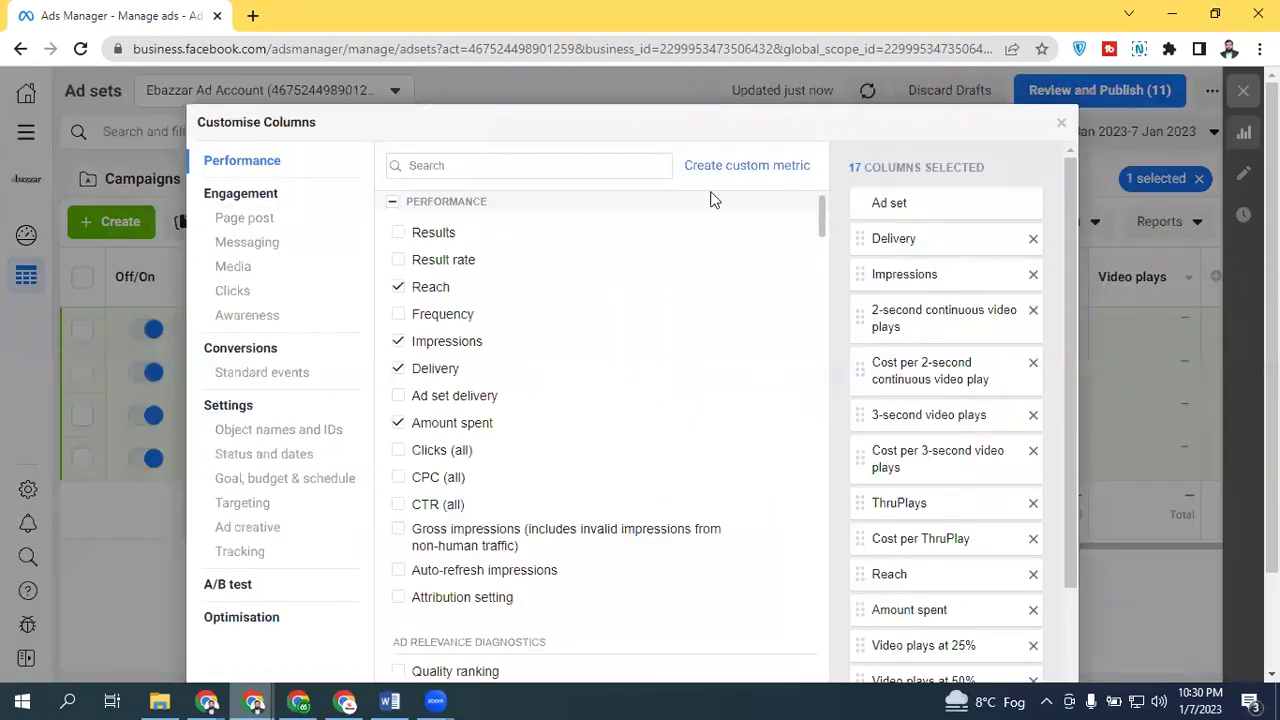
mouse_move(577, 265)
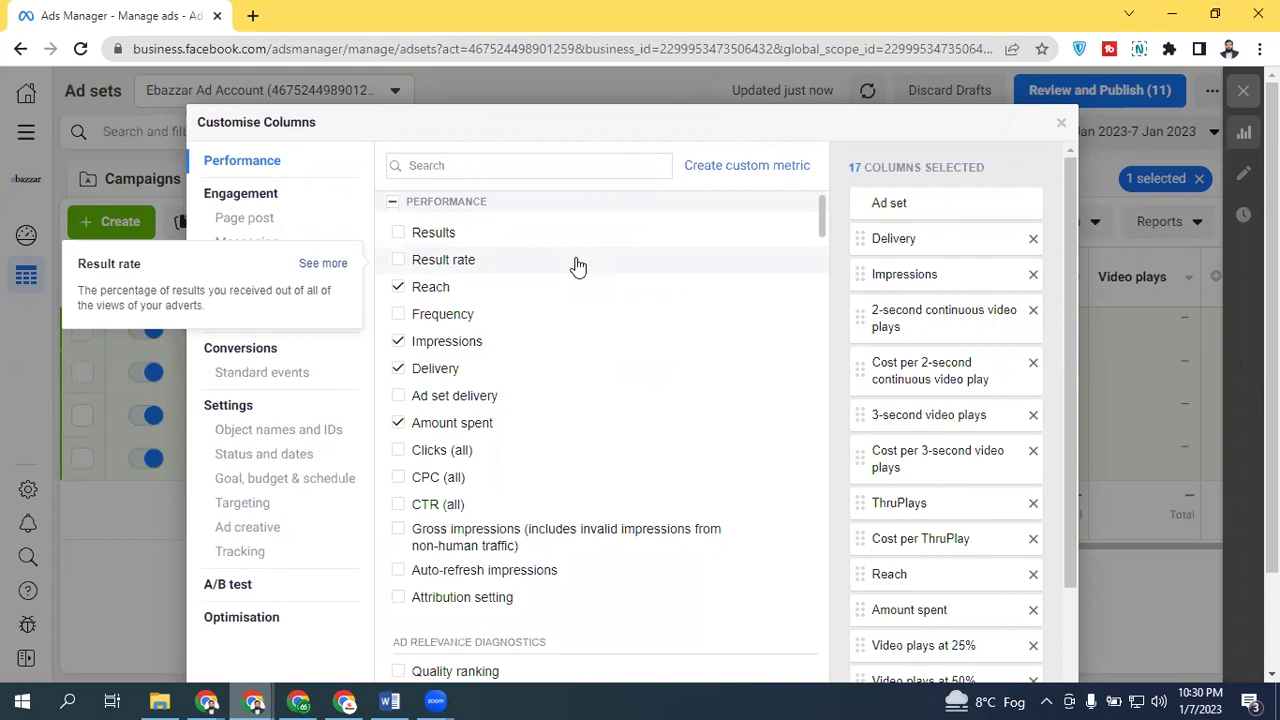
left_click(1060, 123)
left_click(870, 225)
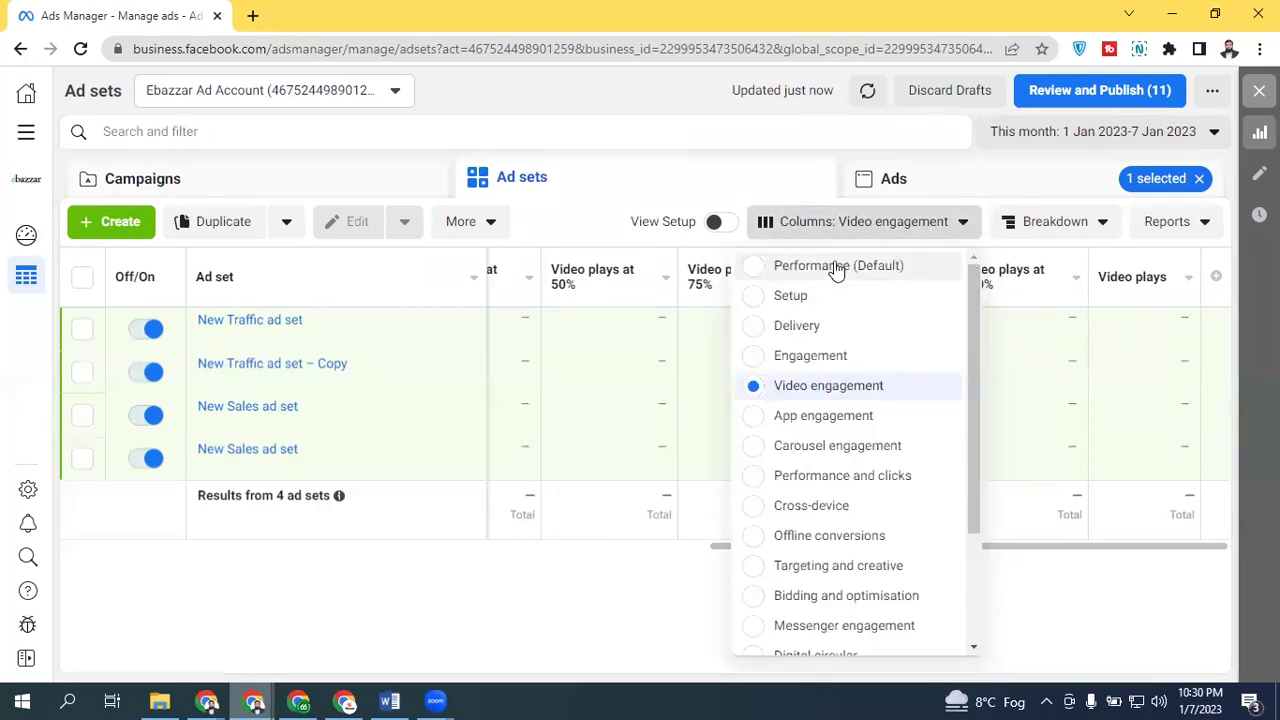
left_click(800, 265)
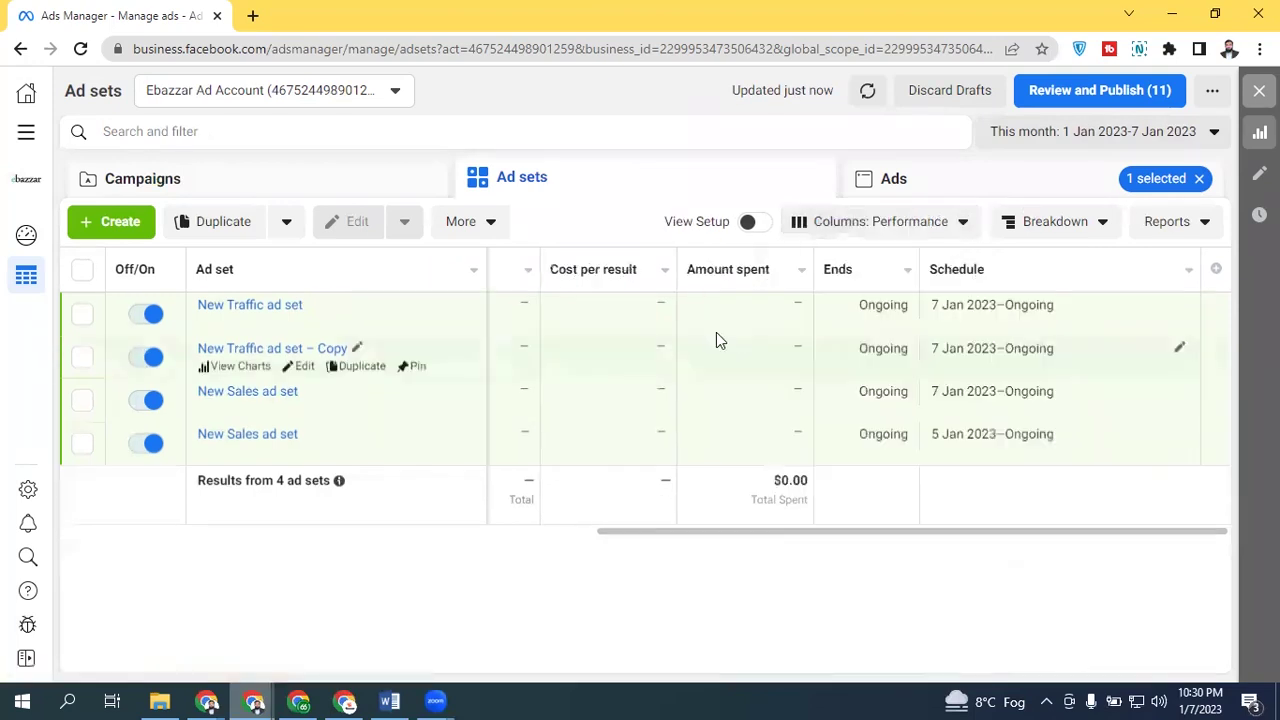
Step: Open column customisation for the Performance preset and review its selected columns and the Standard events metrics
left_click(912, 238)
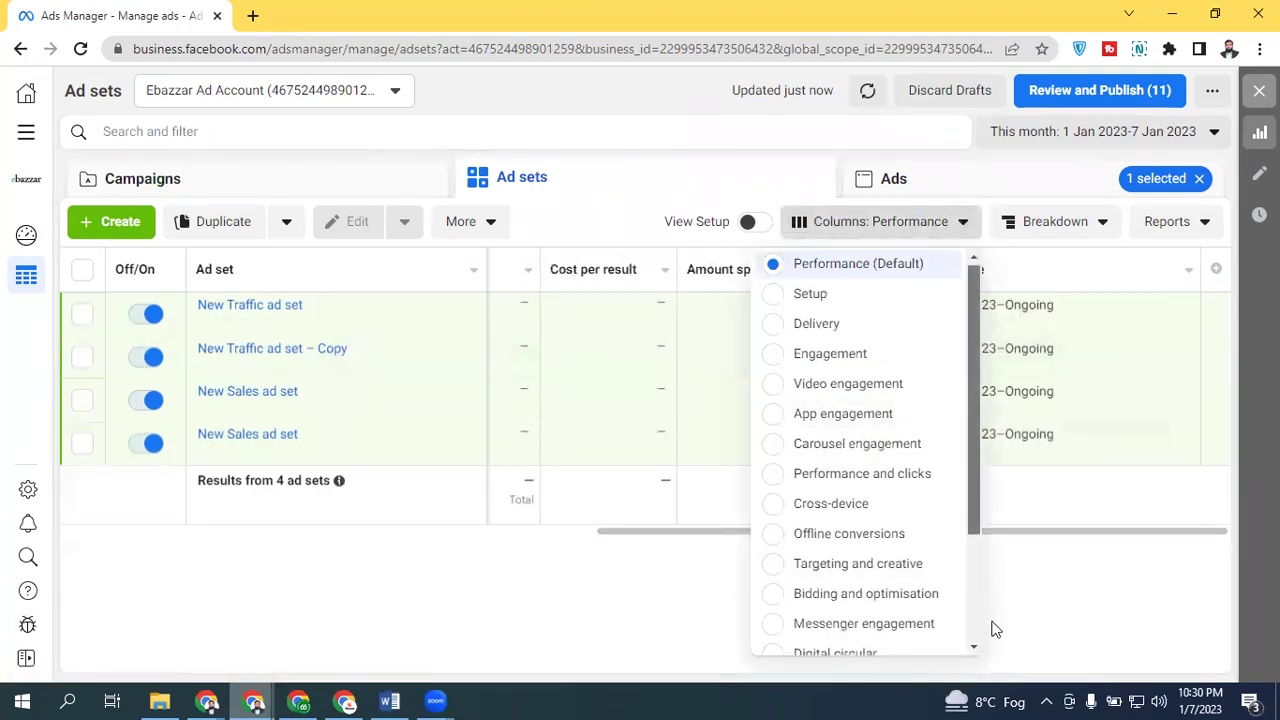
scroll(818, 556, "down", 3)
left_click(824, 531)
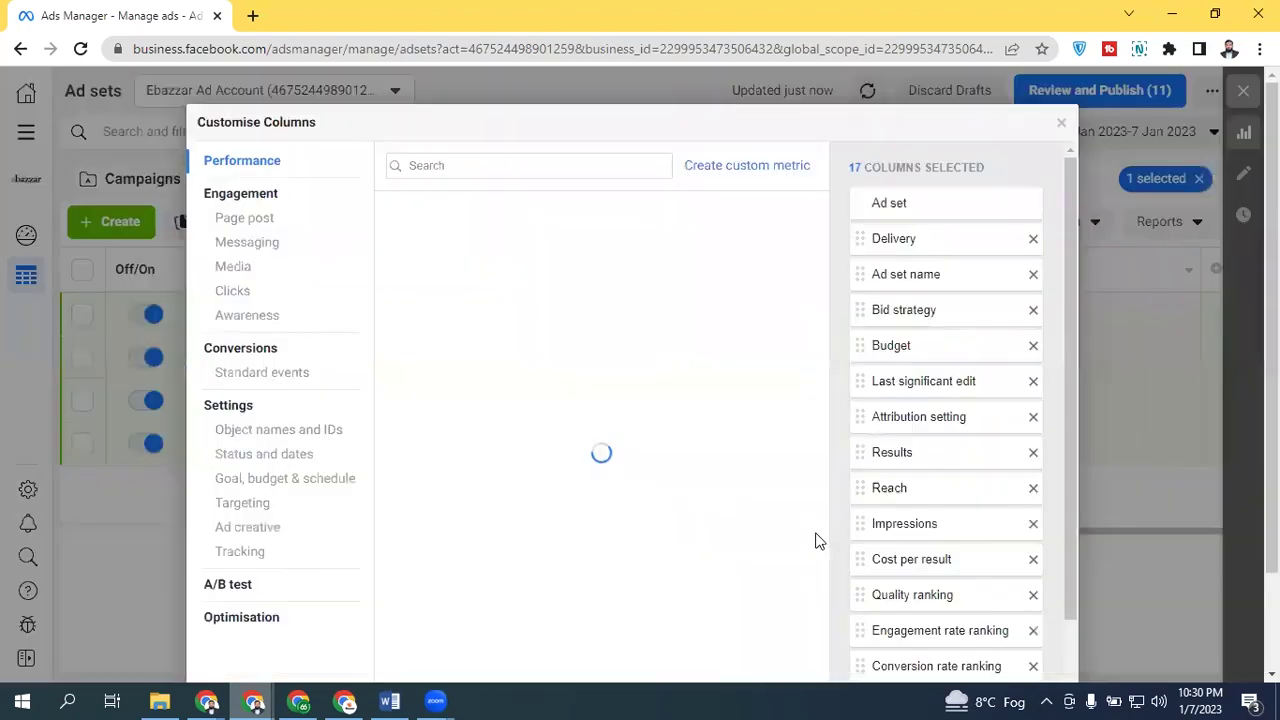
mouse_move(497, 347)
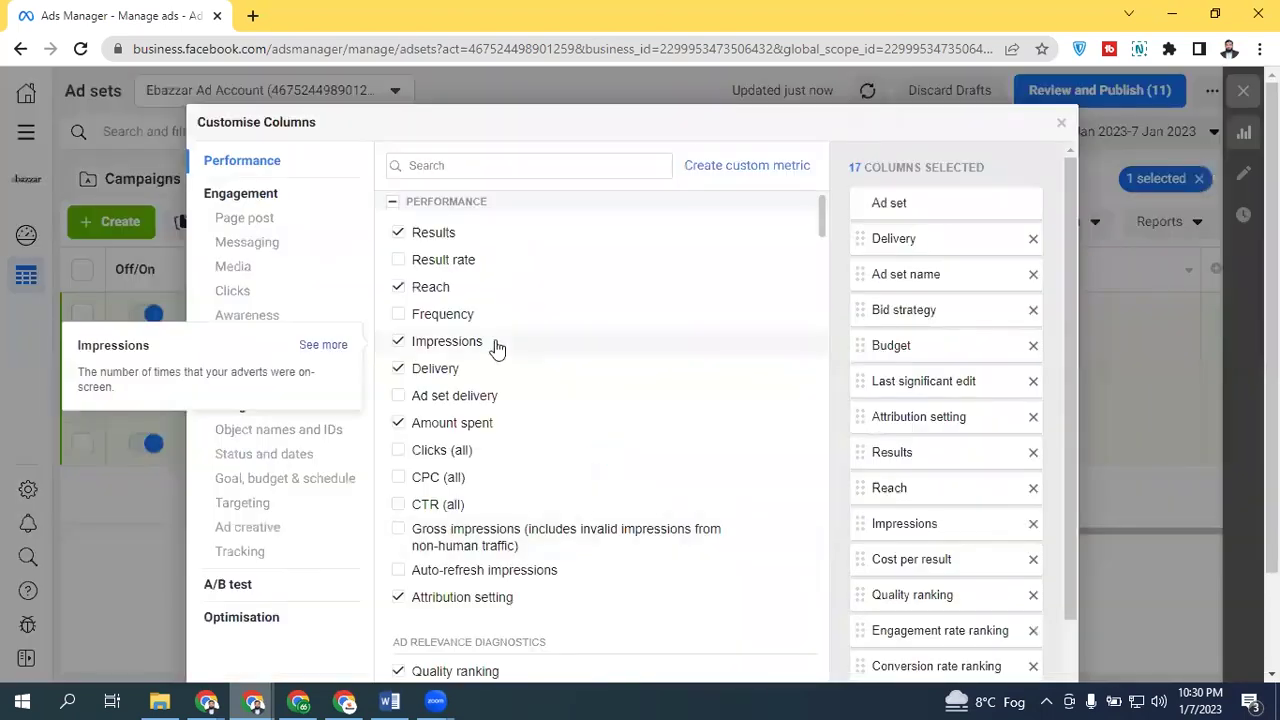
left_click_drag(1070, 277, 1037, 472)
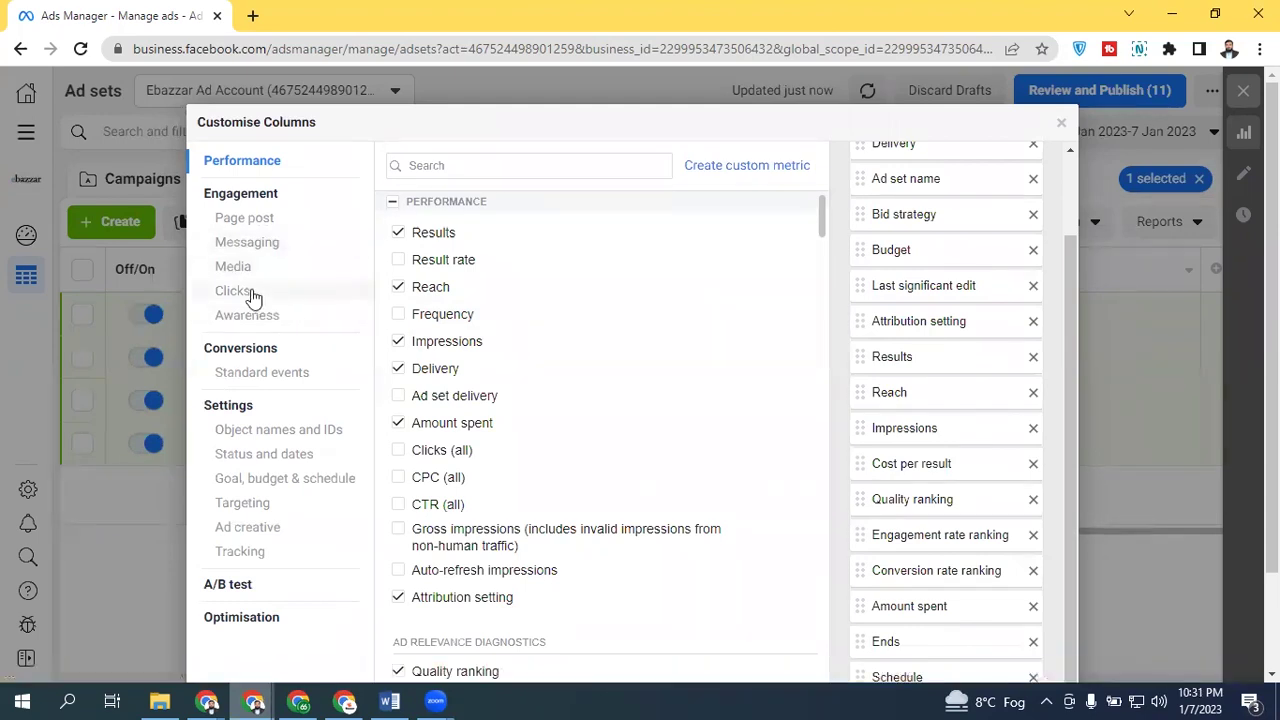
left_click(262, 373)
left_click(425, 160)
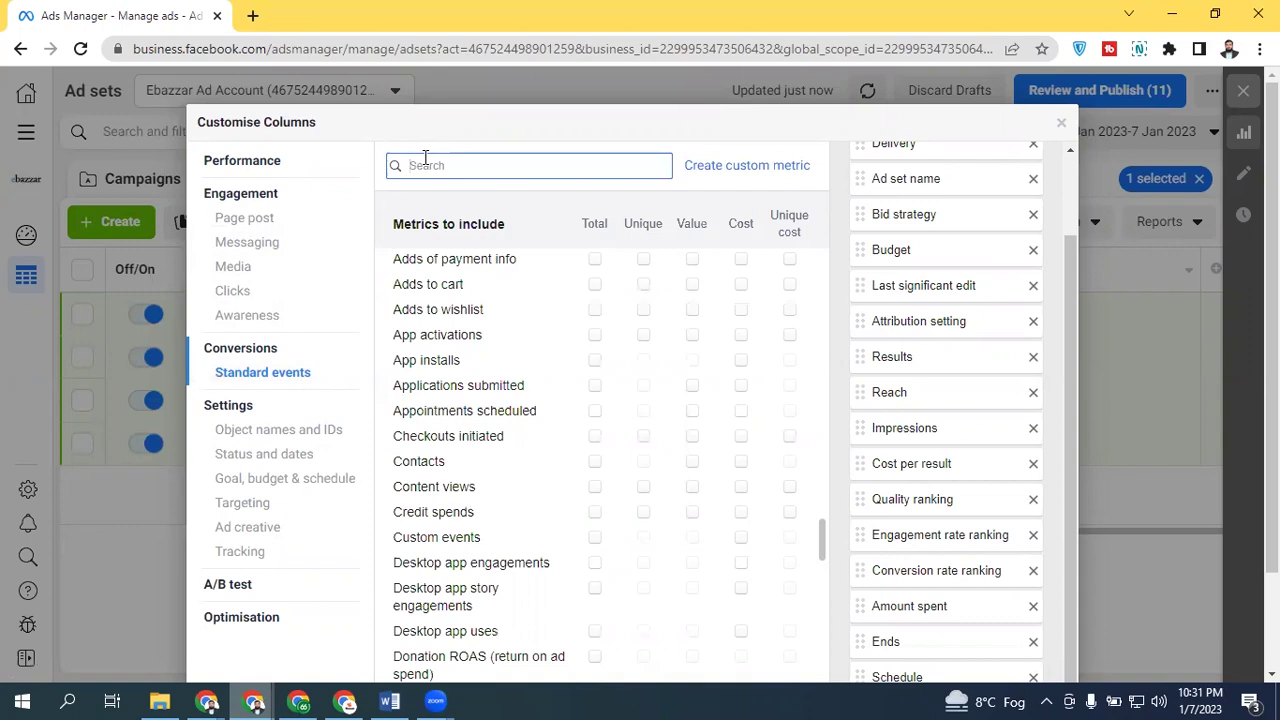
Step: Add the Link clicks, CTR (link click-through rate) and CPC (cost per link click) metrics to the selected columns
left_click(232, 292)
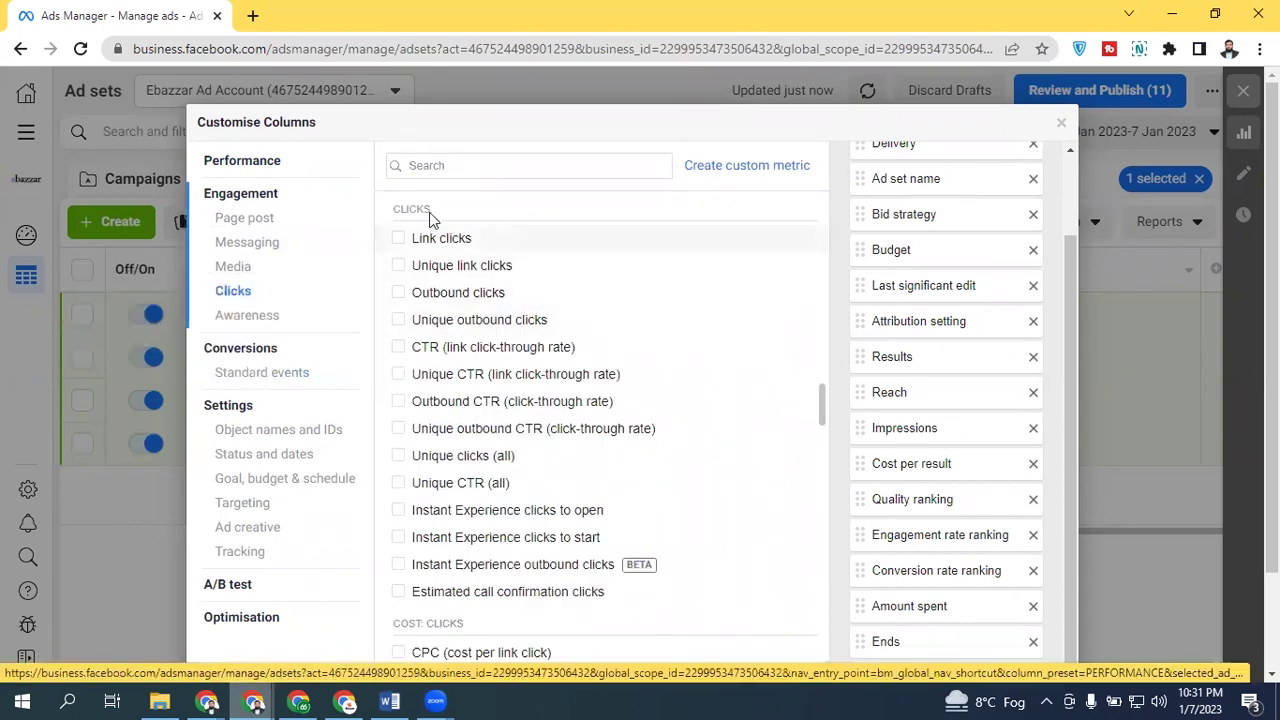
left_click(400, 240)
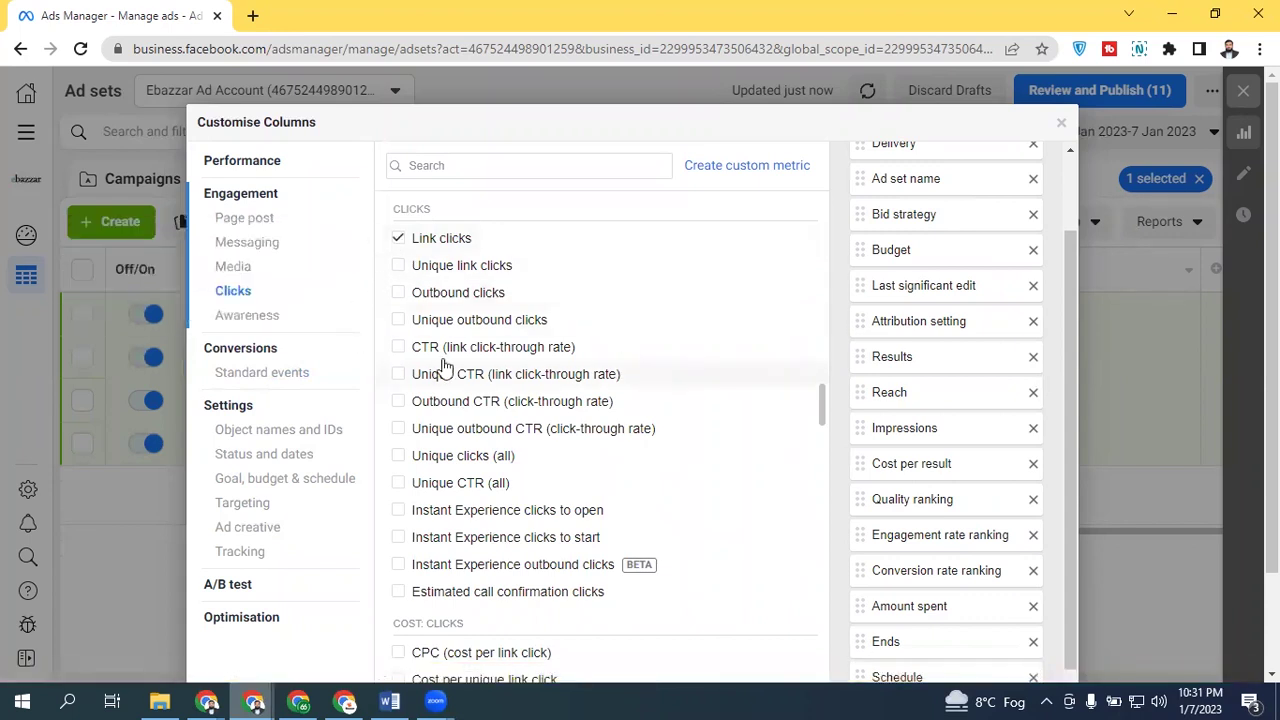
left_click(398, 348)
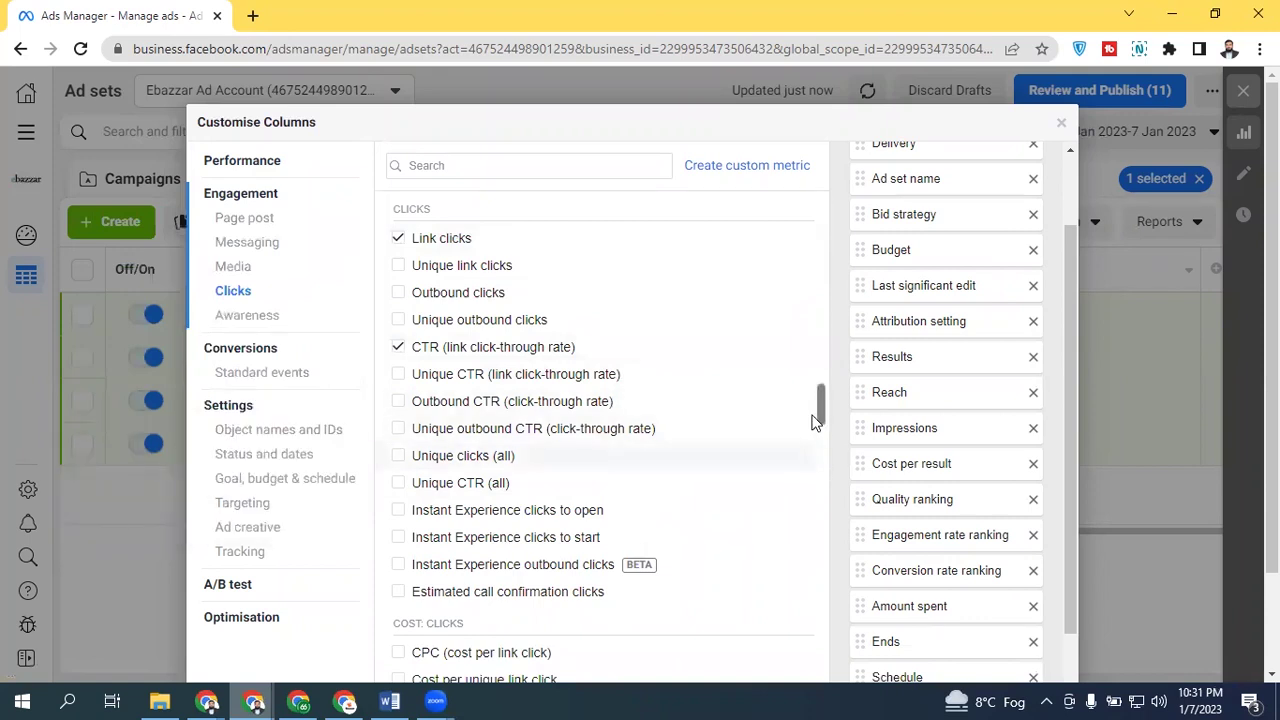
left_click_drag(818, 410, 820, 434)
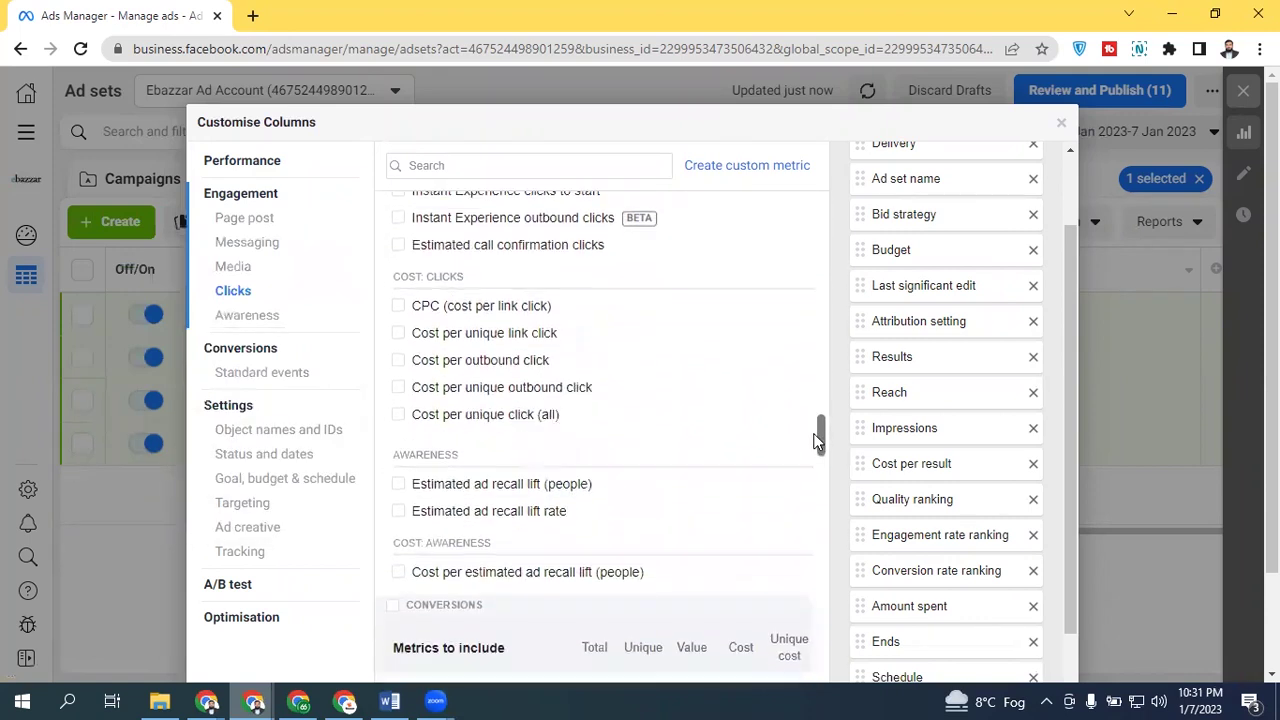
mouse_move(395, 311)
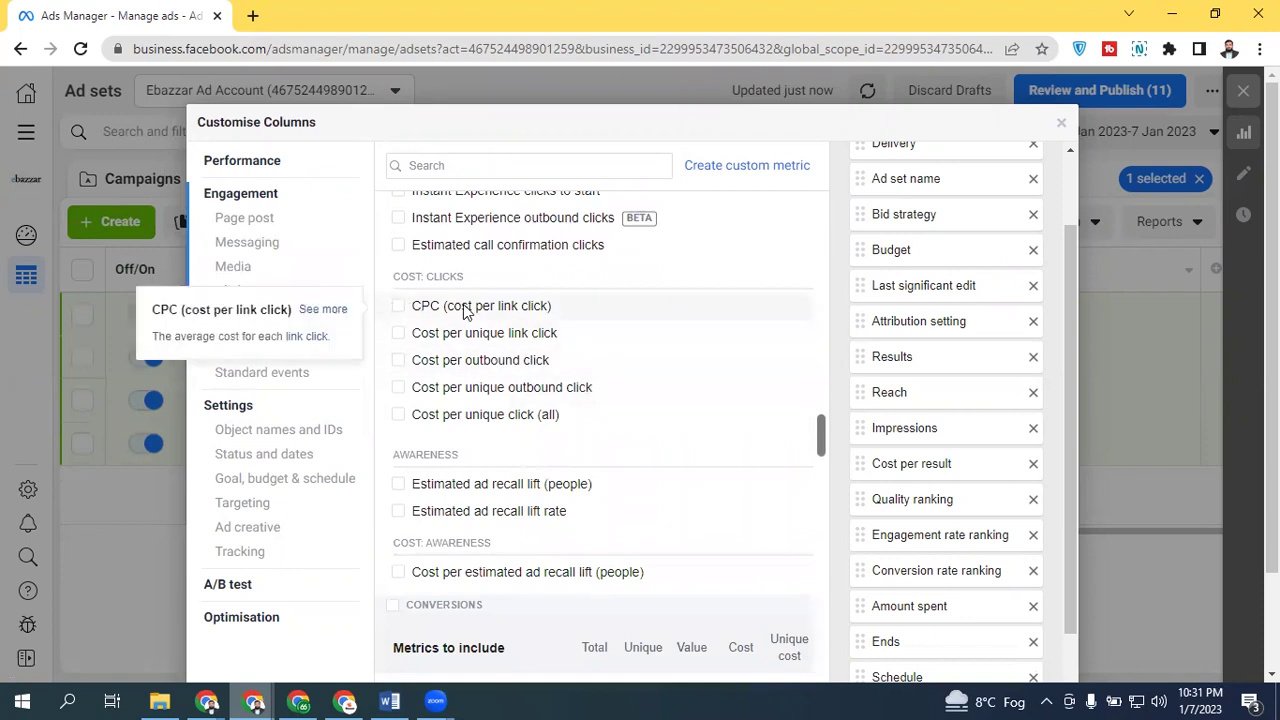
left_click(405, 307)
mouse_move(500, 342)
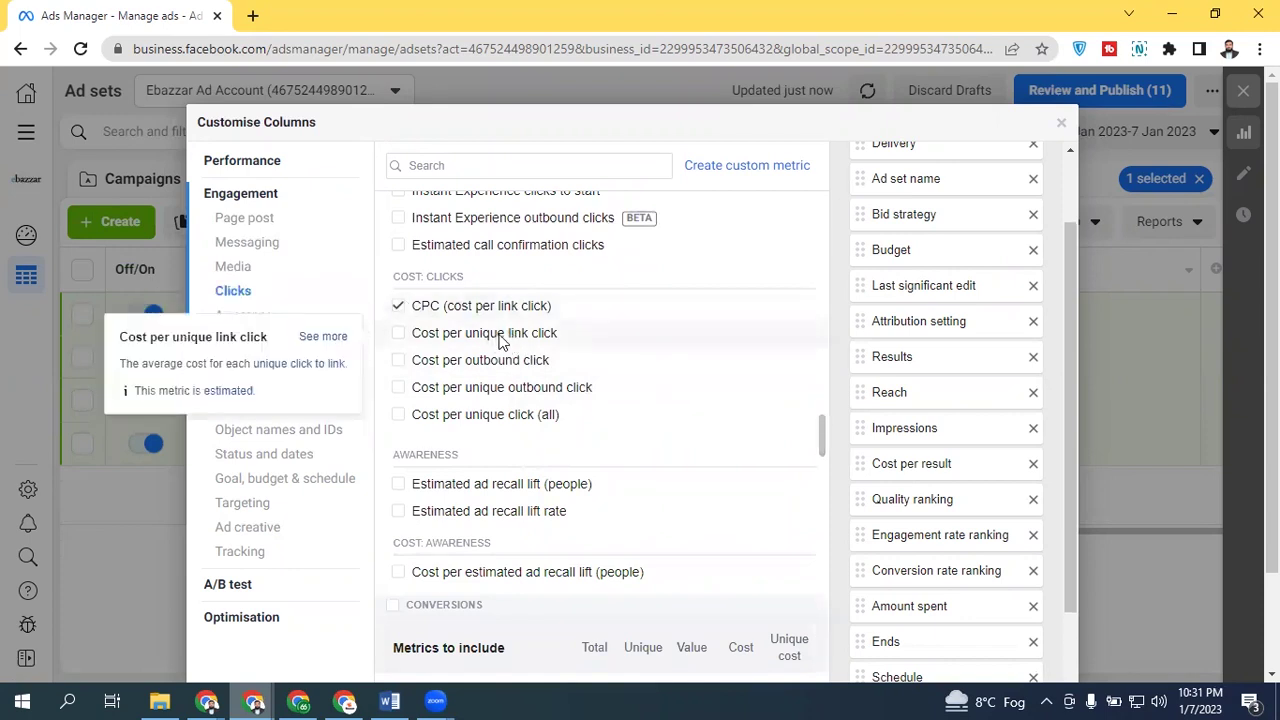
mouse_move(445, 310)
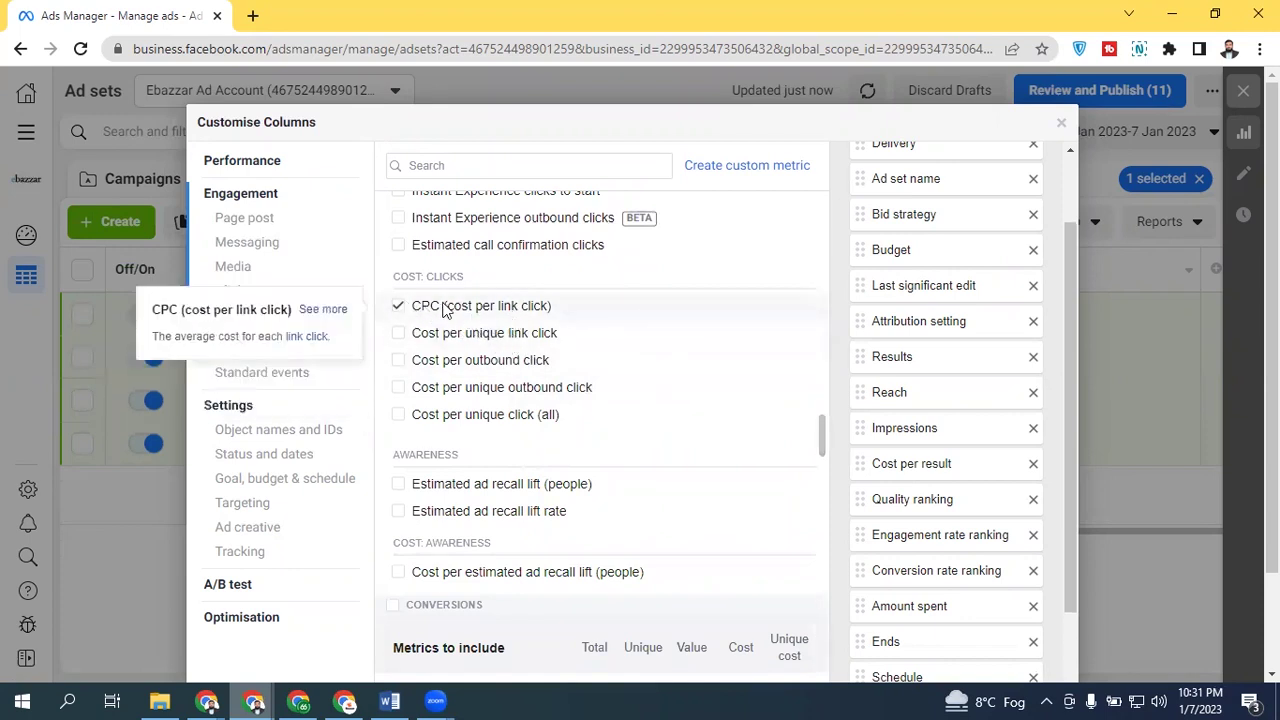
Step: Add the total metrics for Adds to cart, Content views, Checkouts initiated, Purchases and Purchase ROAS from the standard conversion events
left_click(262, 373)
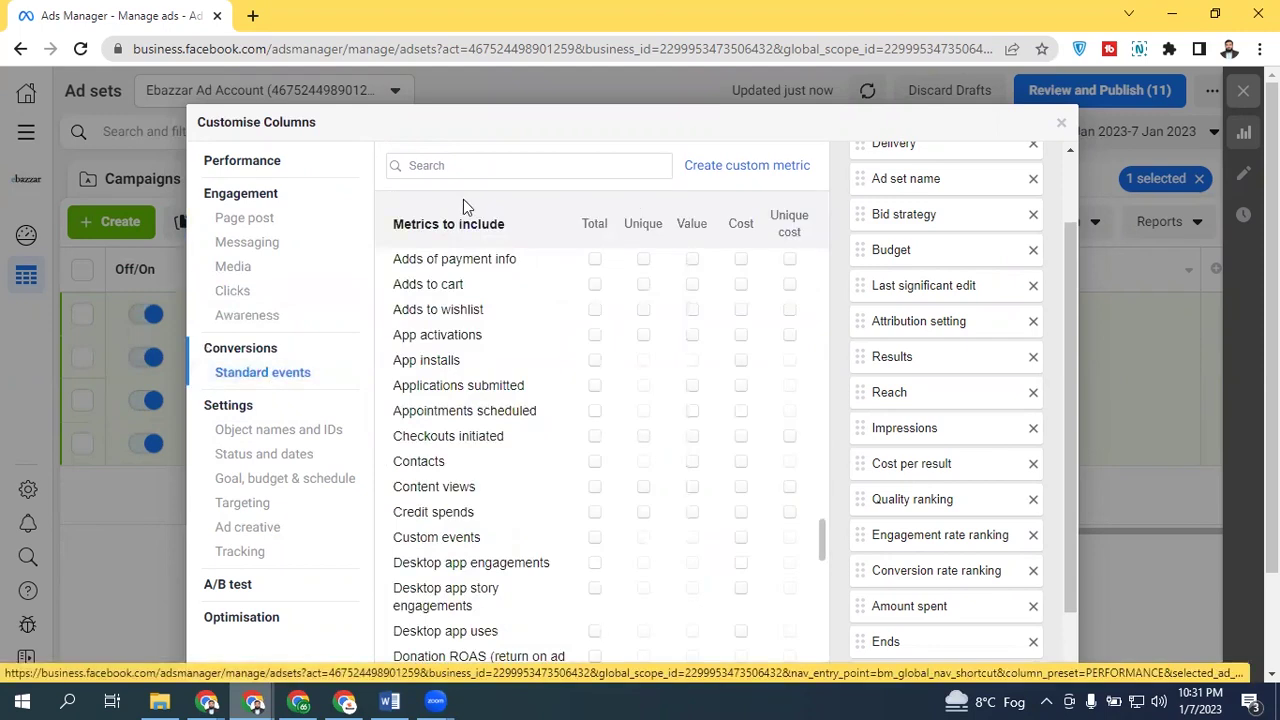
left_click(594, 287)
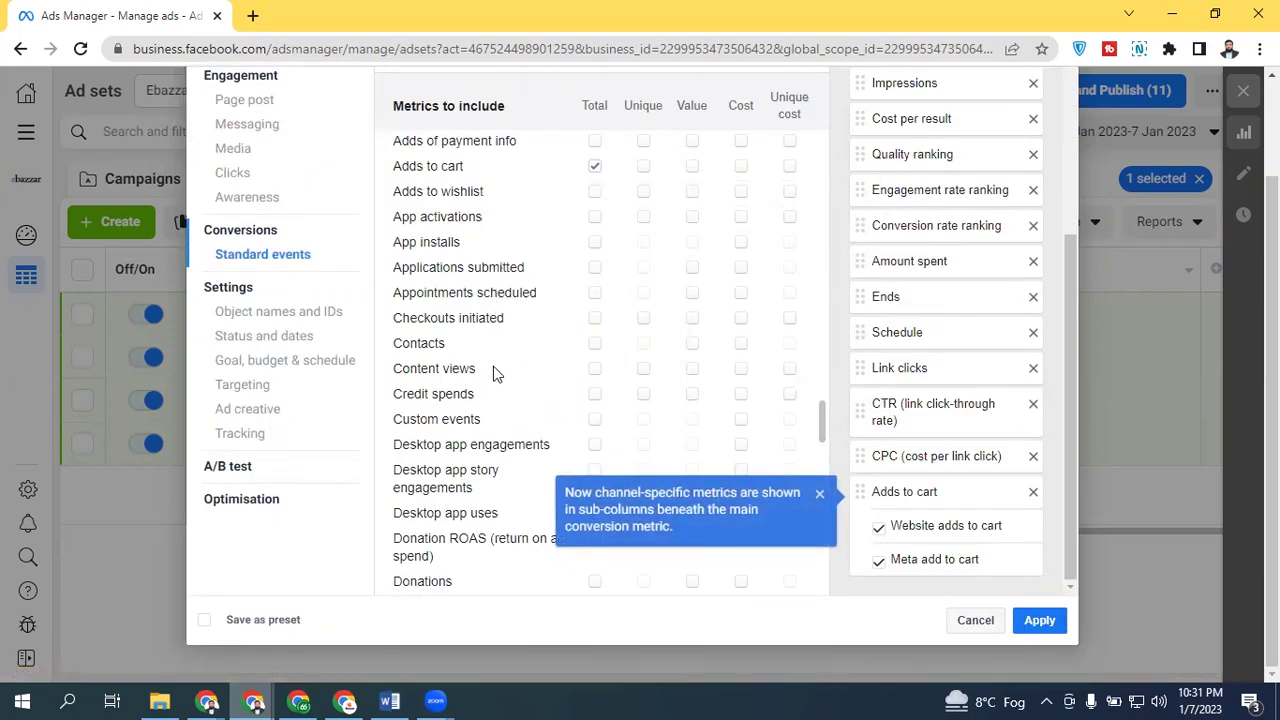
left_click(594, 370)
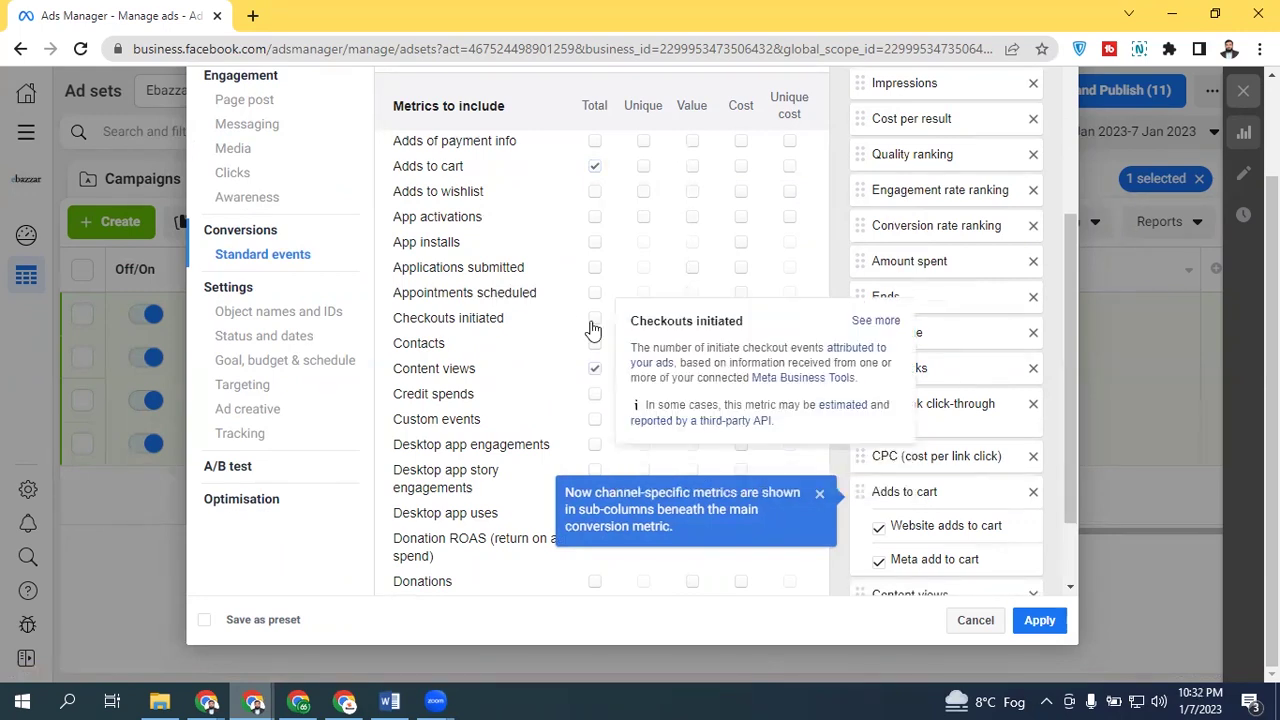
left_click(593, 328)
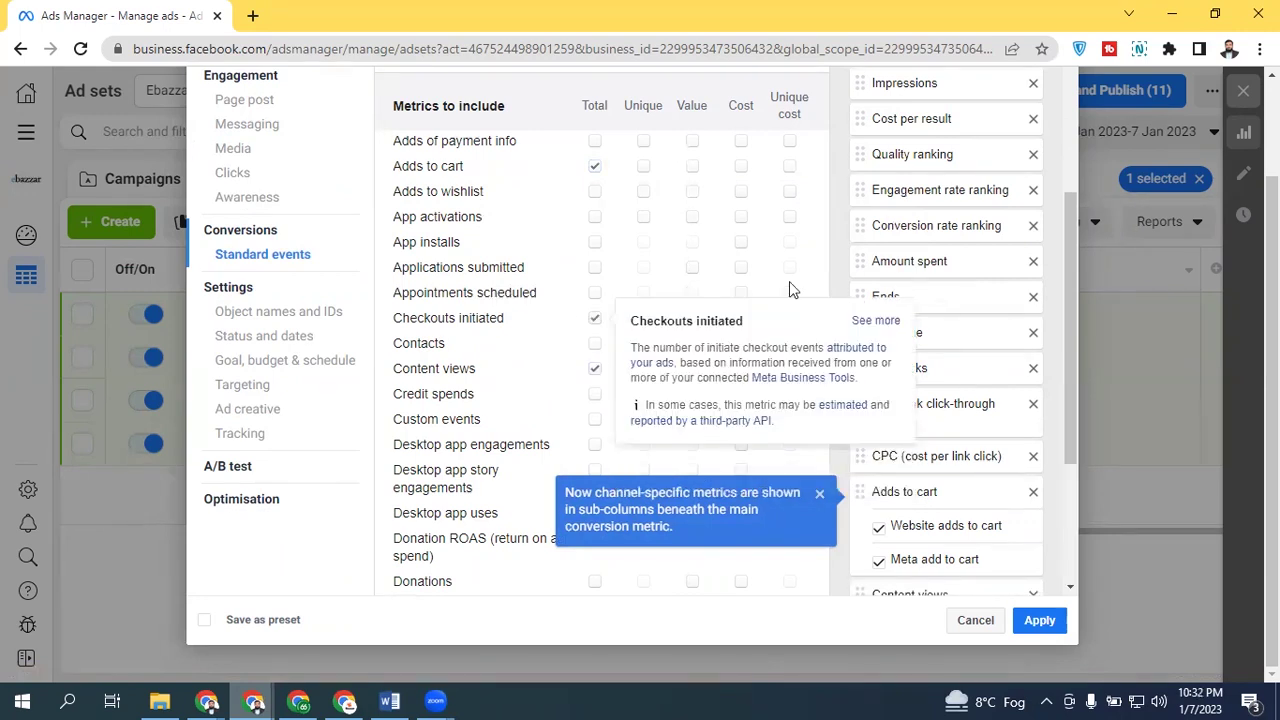
left_click_drag(821, 423, 797, 486)
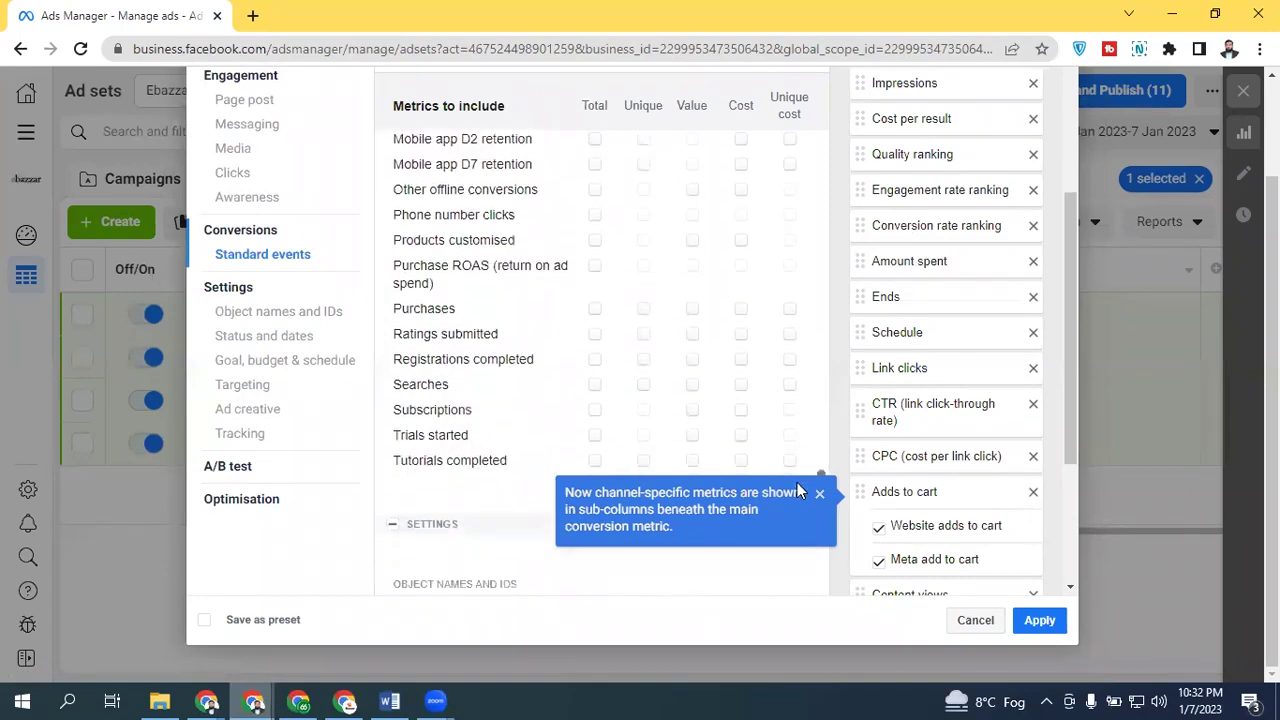
left_click(595, 310)
mouse_move(599, 272)
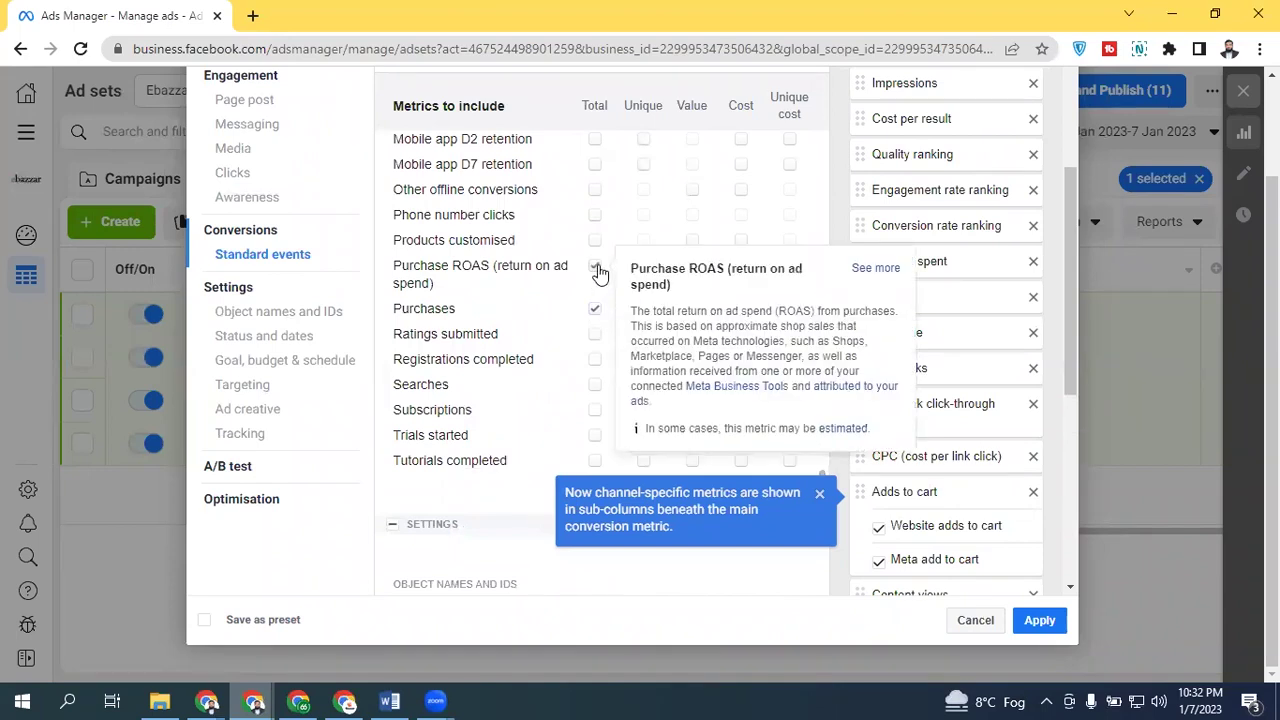
Step: Include the total Purchase ROAS metric and dismiss the tip about channel-specific metrics
left_click(596, 268)
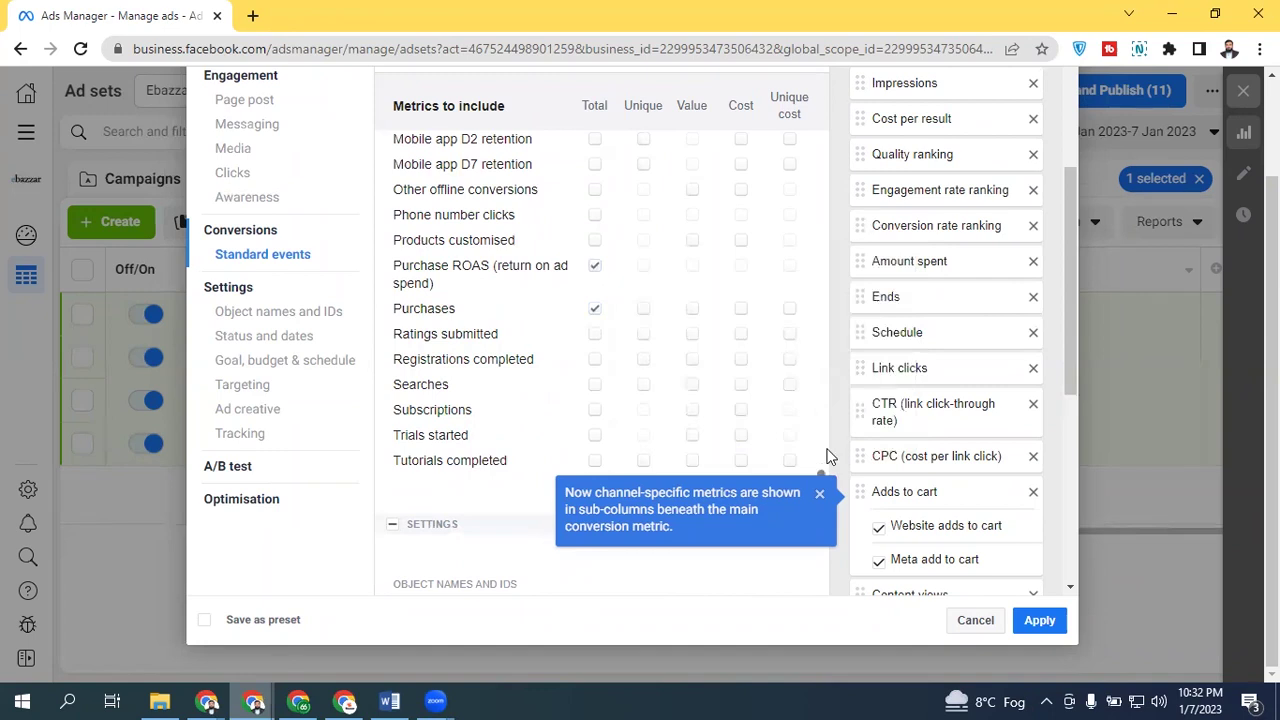
left_click(821, 493)
left_click_drag(826, 490, 794, 120)
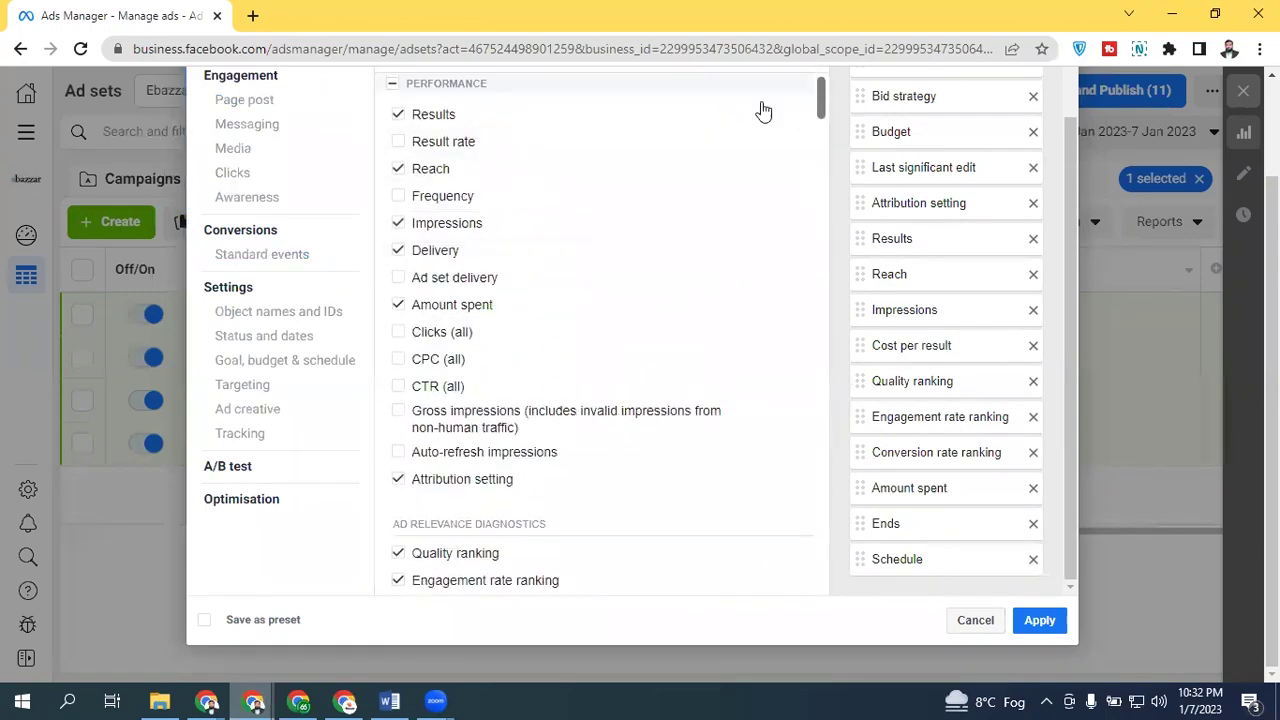
Step: Search the available metrics for "page" and add the total Landing page views metric to the selected columns
left_click_drag(1070, 260, 1049, 103)
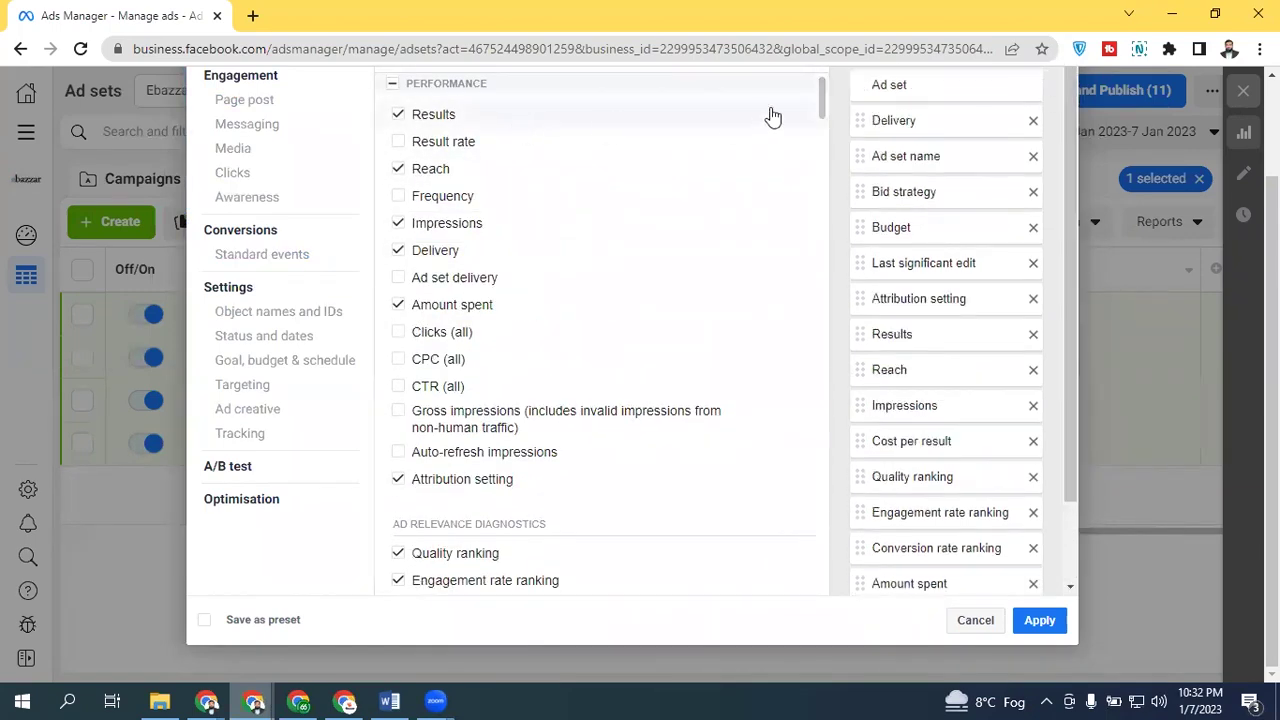
scroll(630, 350, "up", 2)
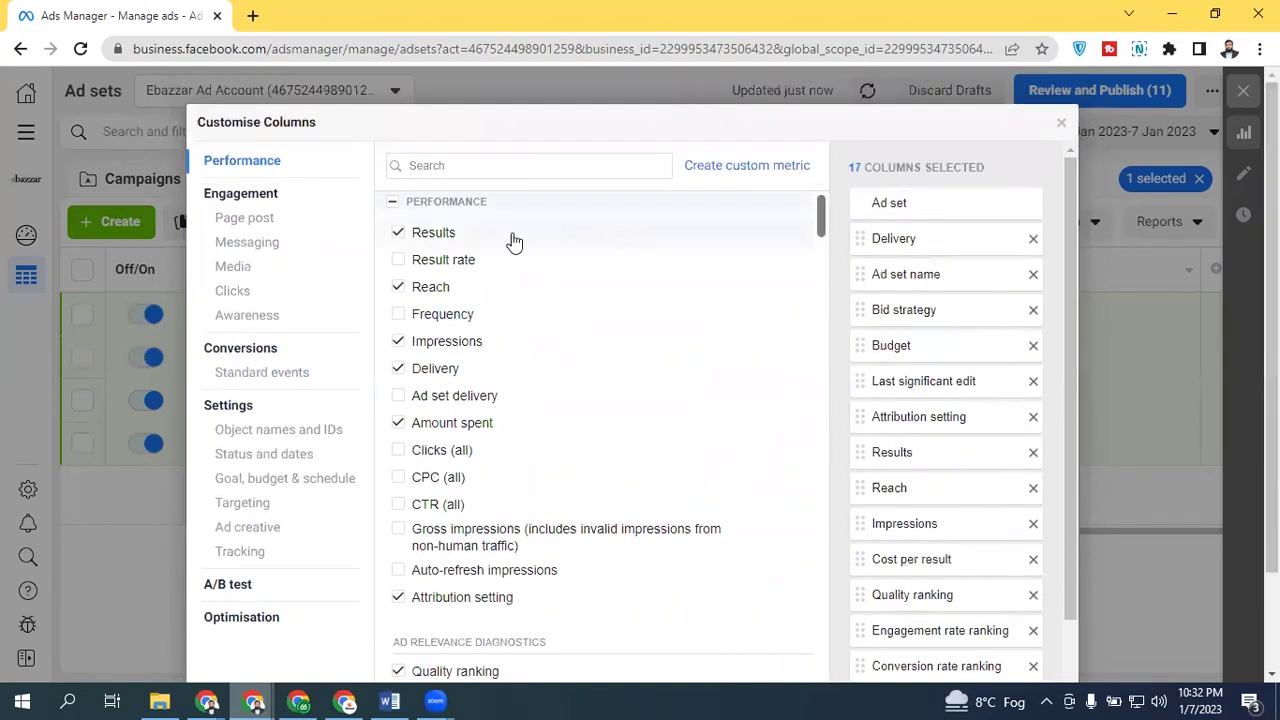
left_click(487, 166)
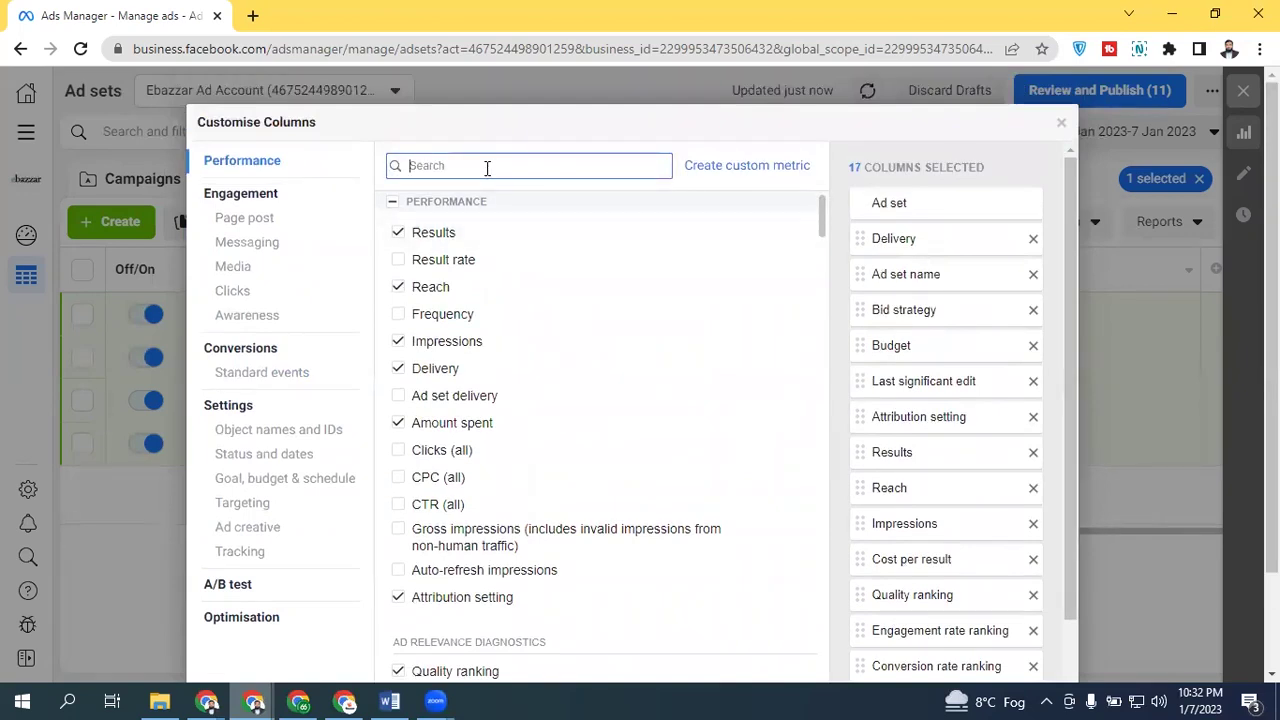
type("page")
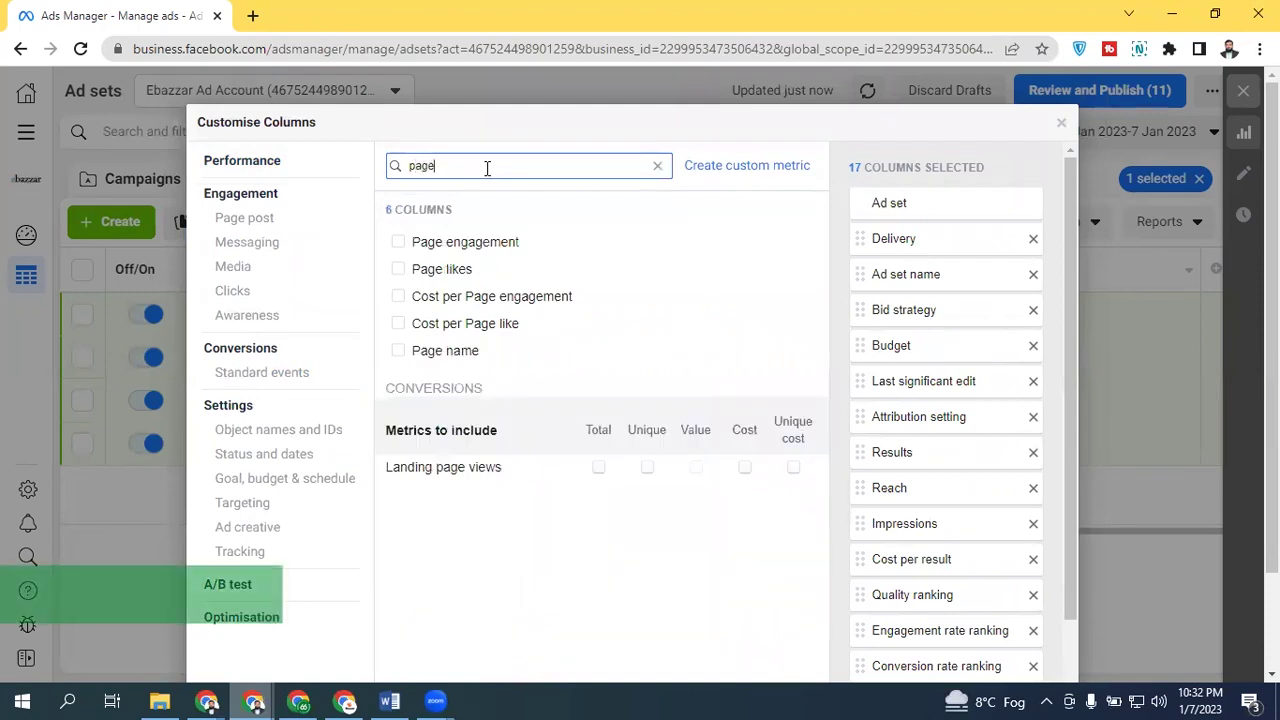
left_click(599, 467)
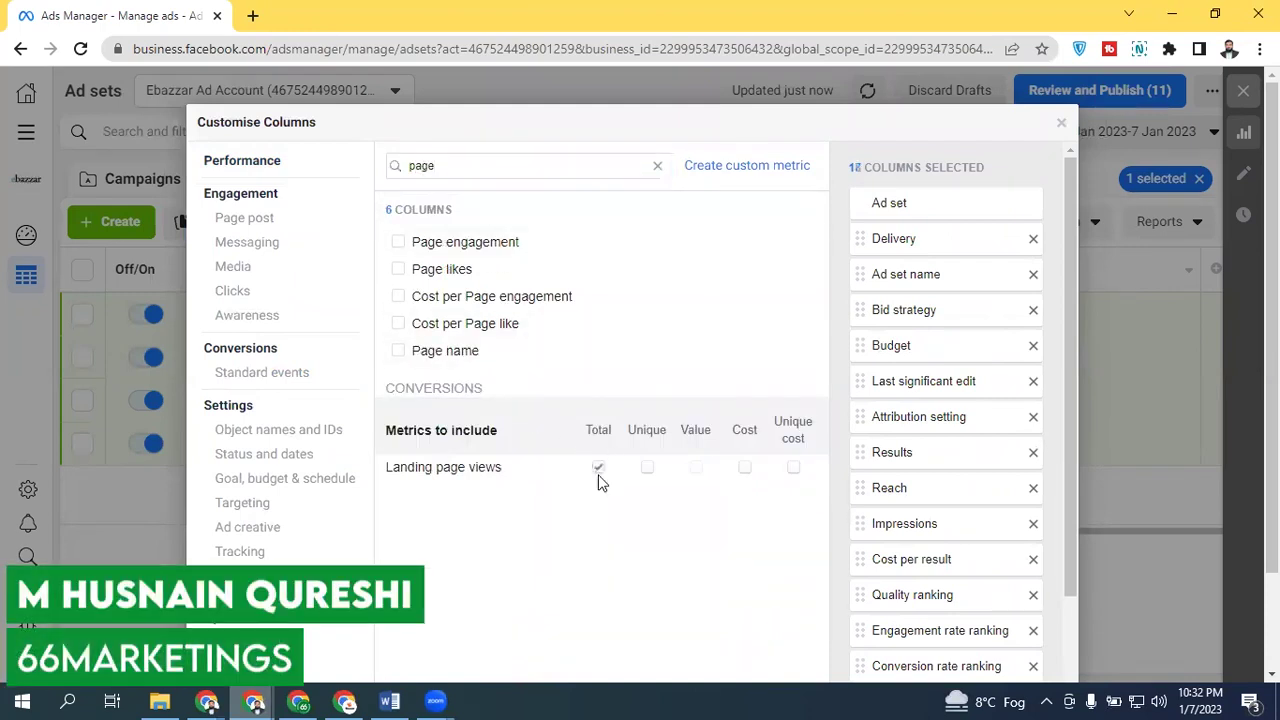
Step: Review the full list of selected columns from Ad set through Landing page views
left_click_drag(1075, 210, 1061, 439)
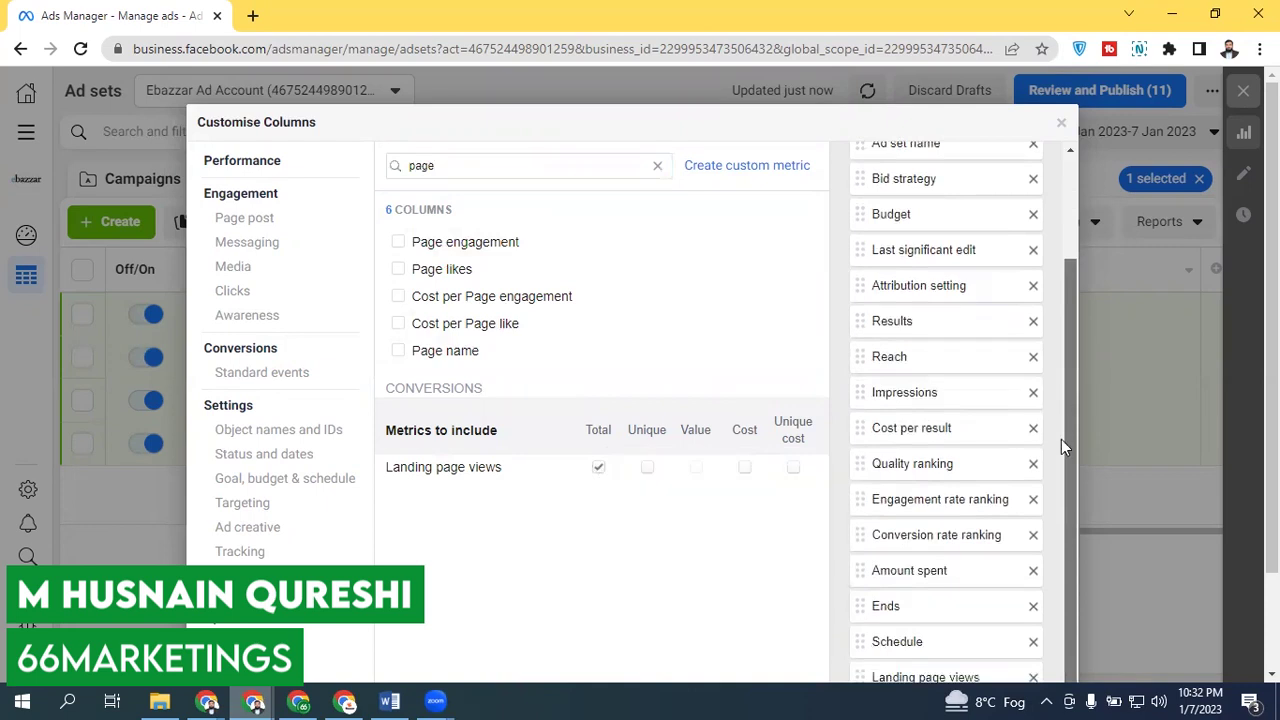
scroll(1091, 431, "down", 2)
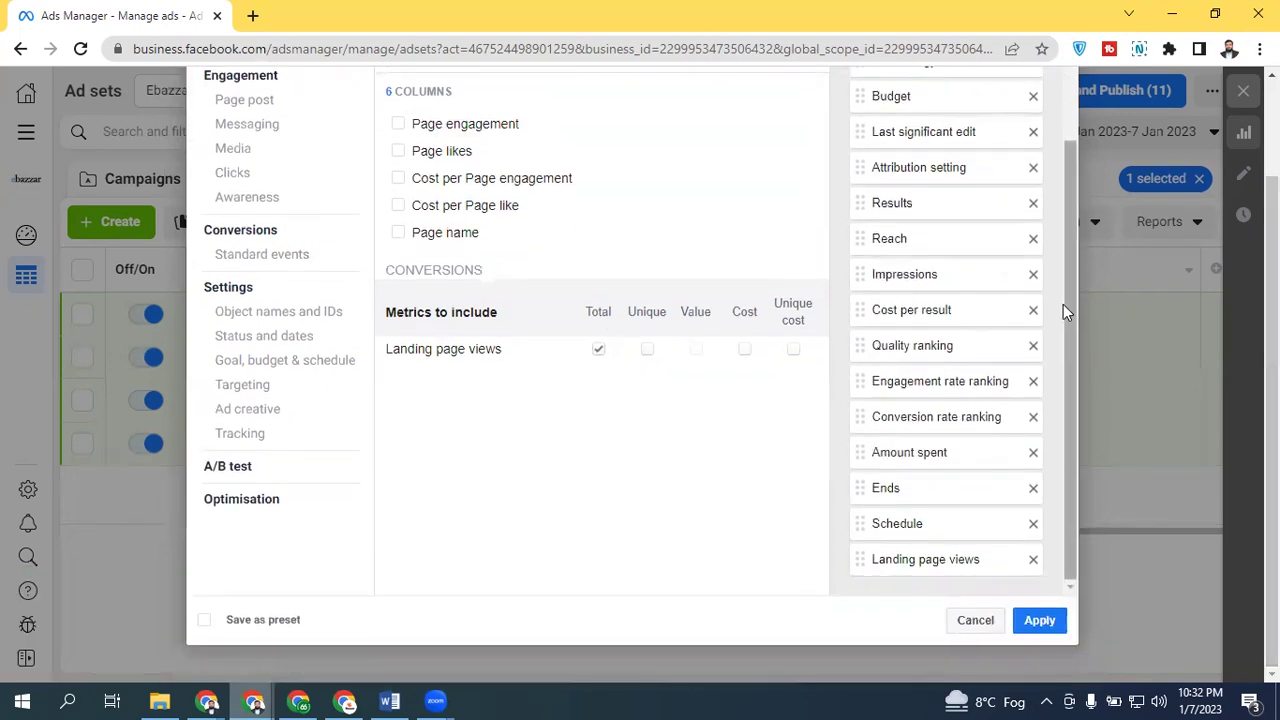
left_click_drag(1068, 345, 1057, 206)
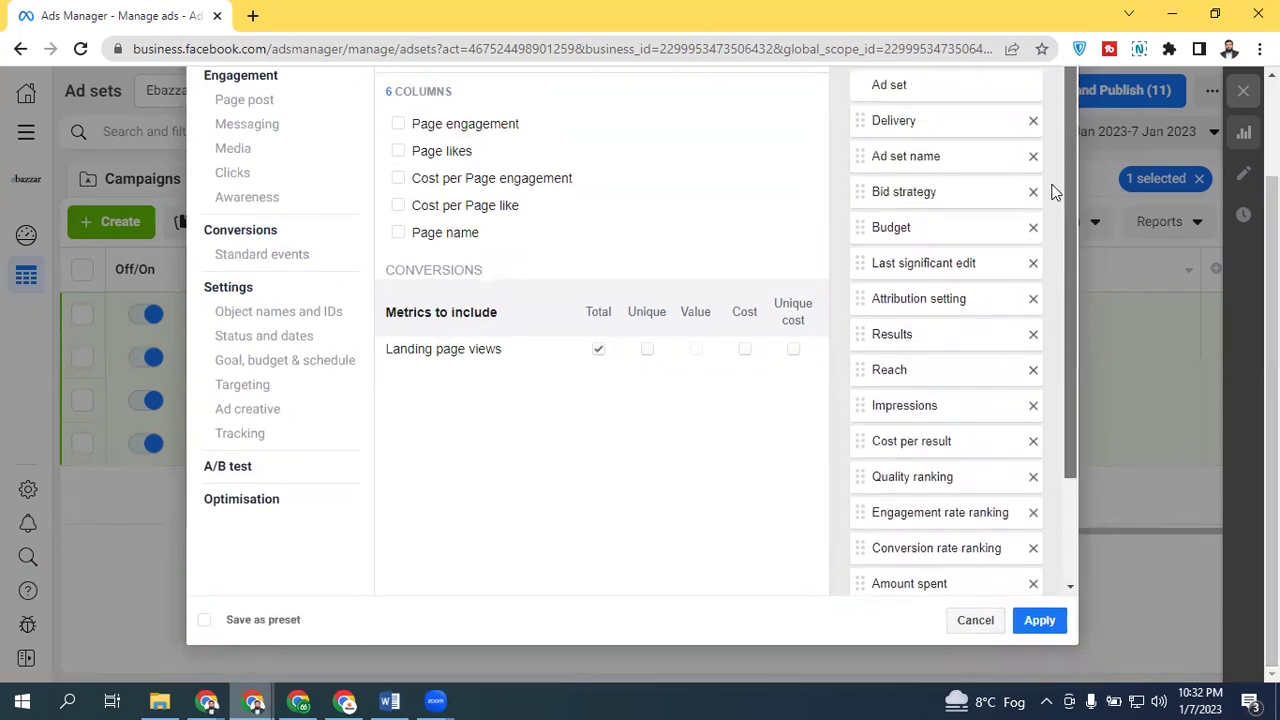
scroll(1052, 190, "down", 2)
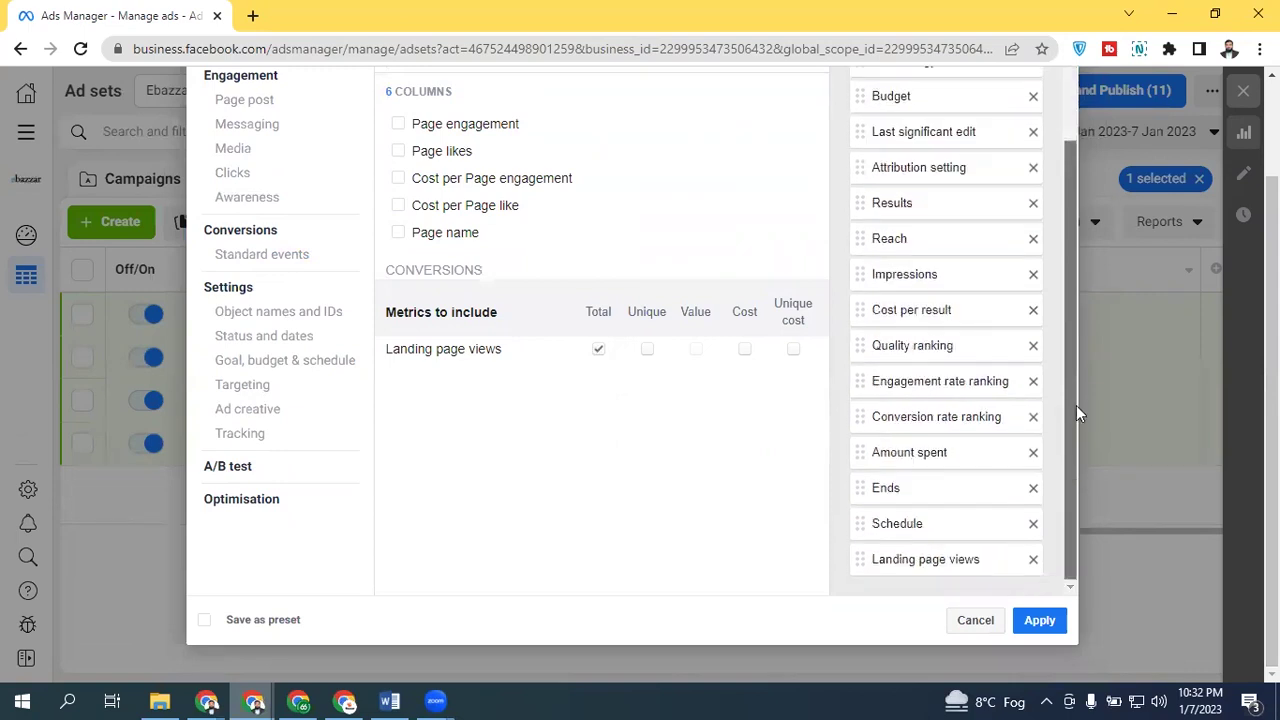
scroll(1076, 405, "up", 5)
scroll(1198, 195, "up", 2)
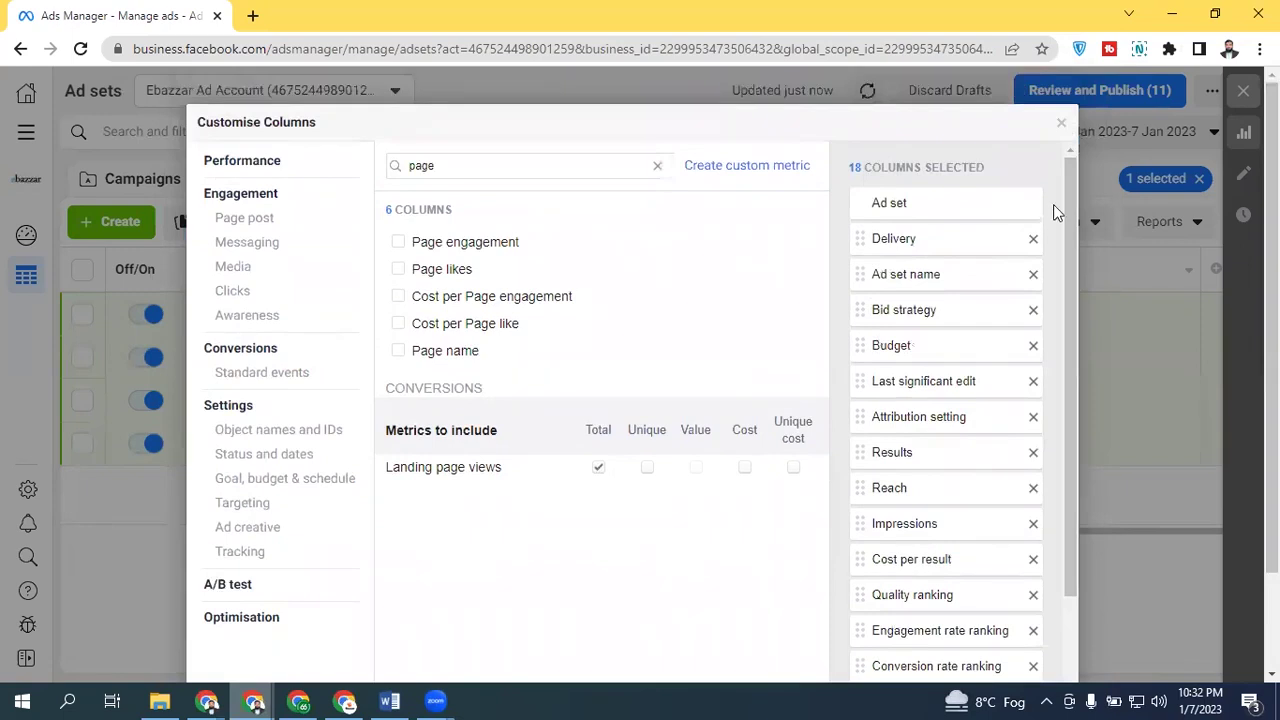
scroll(1072, 300, "down", 2)
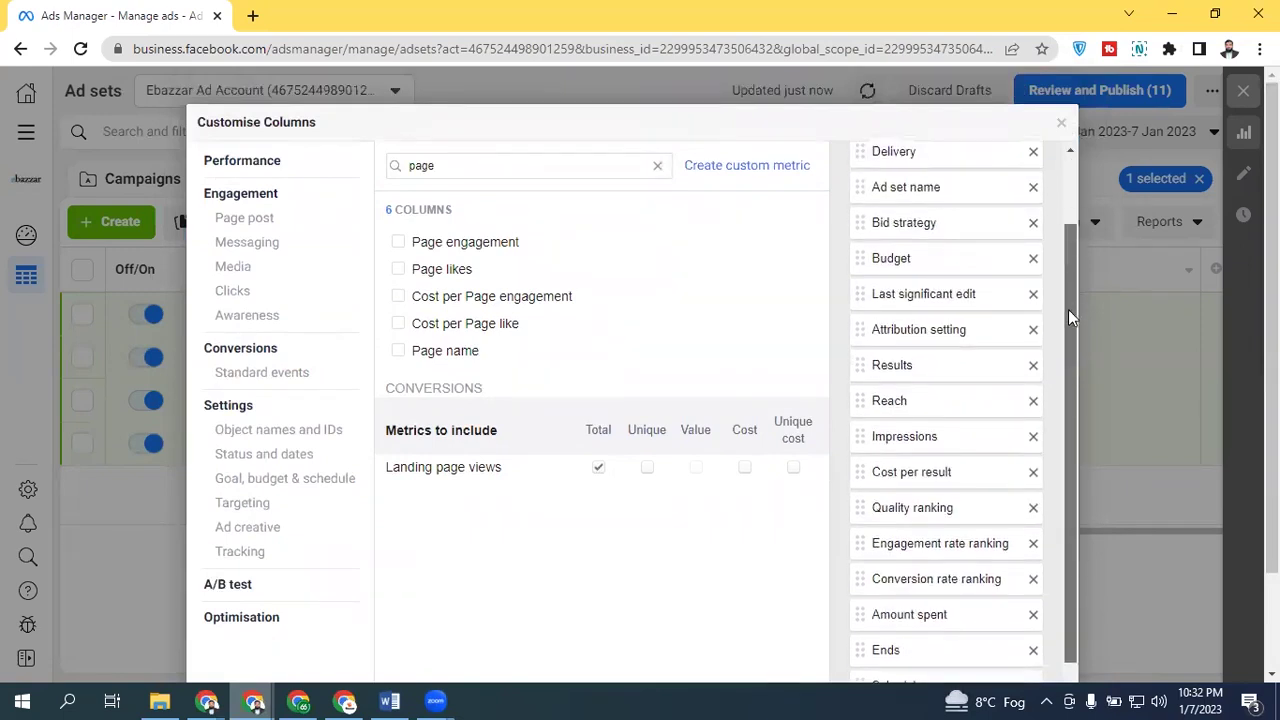
scroll(1068, 309, "down", 1)
scroll(1063, 425, "down", 1)
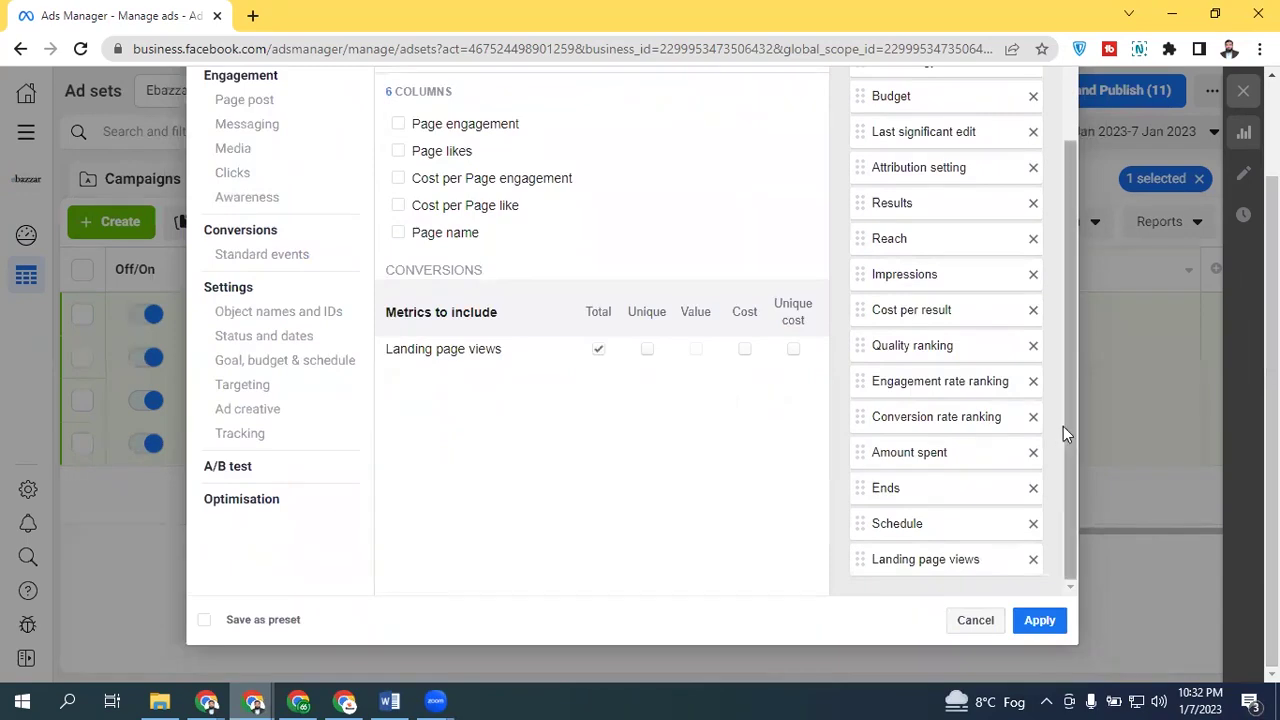
scroll(1063, 426, "up", 2)
scroll(362, 227, "up", 1)
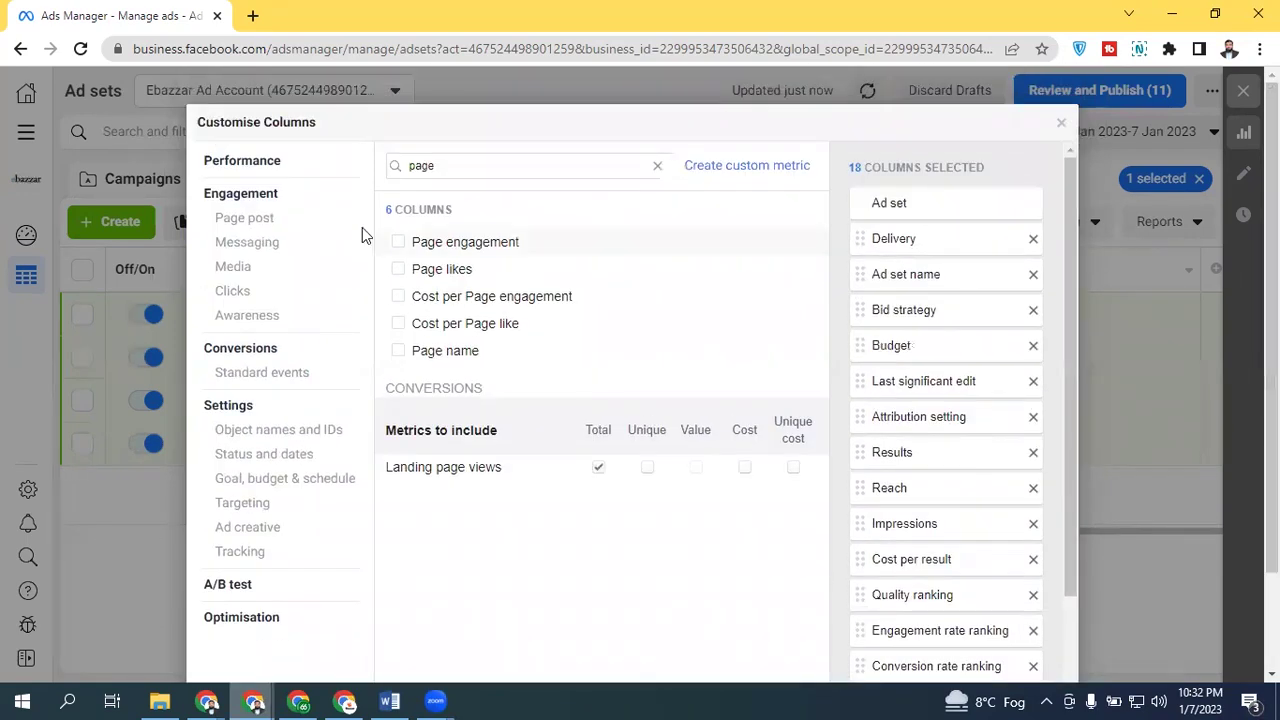
Step: Add the Standard events totals for Adds to cart, Checkouts initiated, Content views, Purchases and Purchase ROAS to the selected columns
left_click(280, 372)
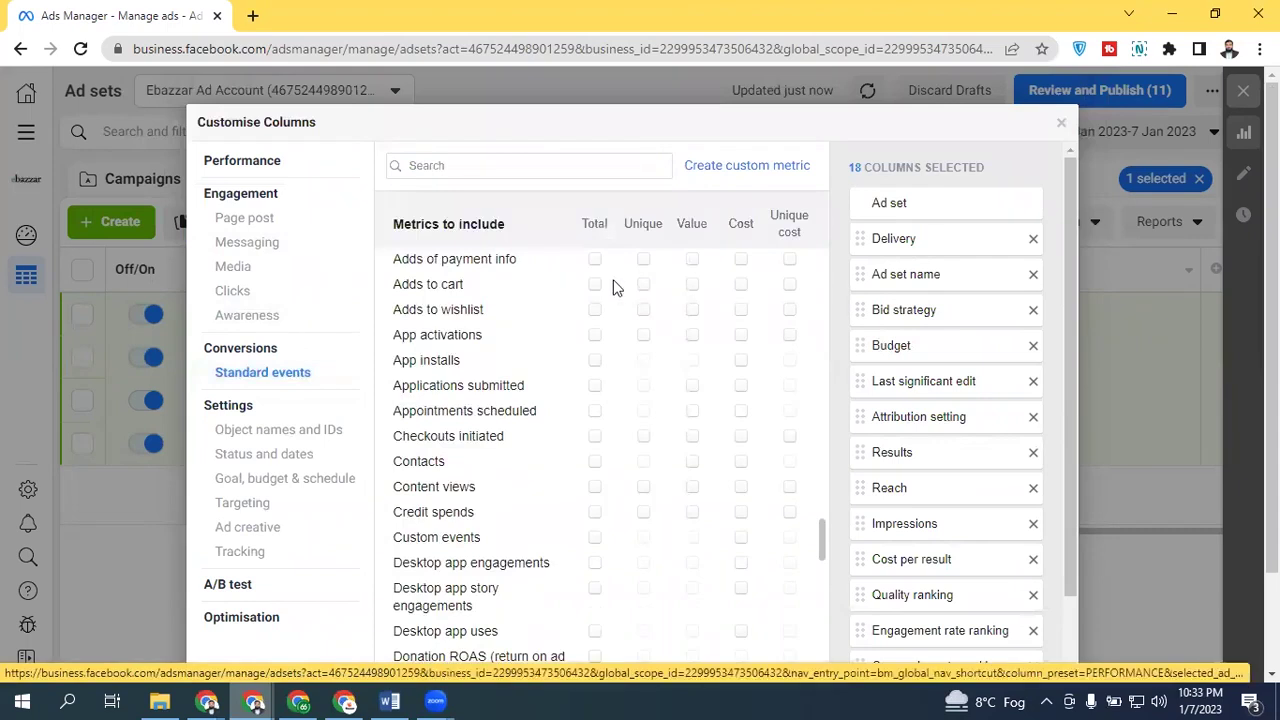
left_click(595, 285)
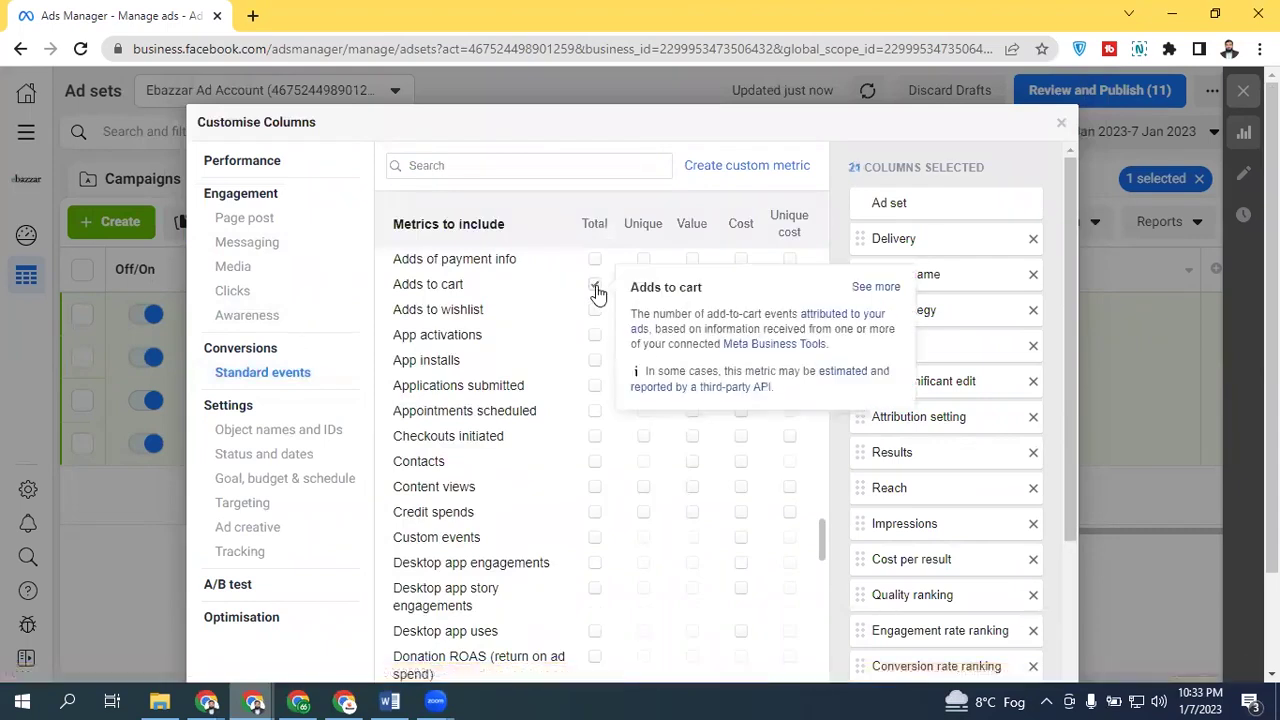
left_click_drag(1072, 345, 1072, 504)
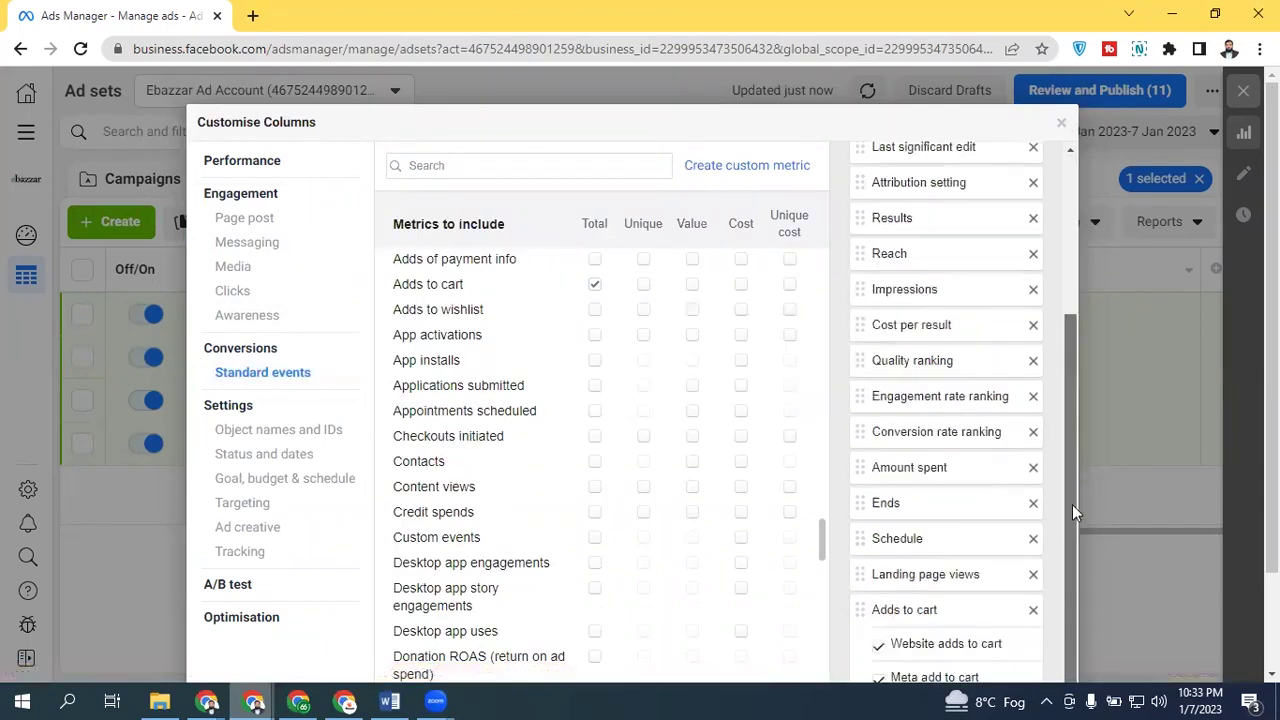
left_click(594, 436)
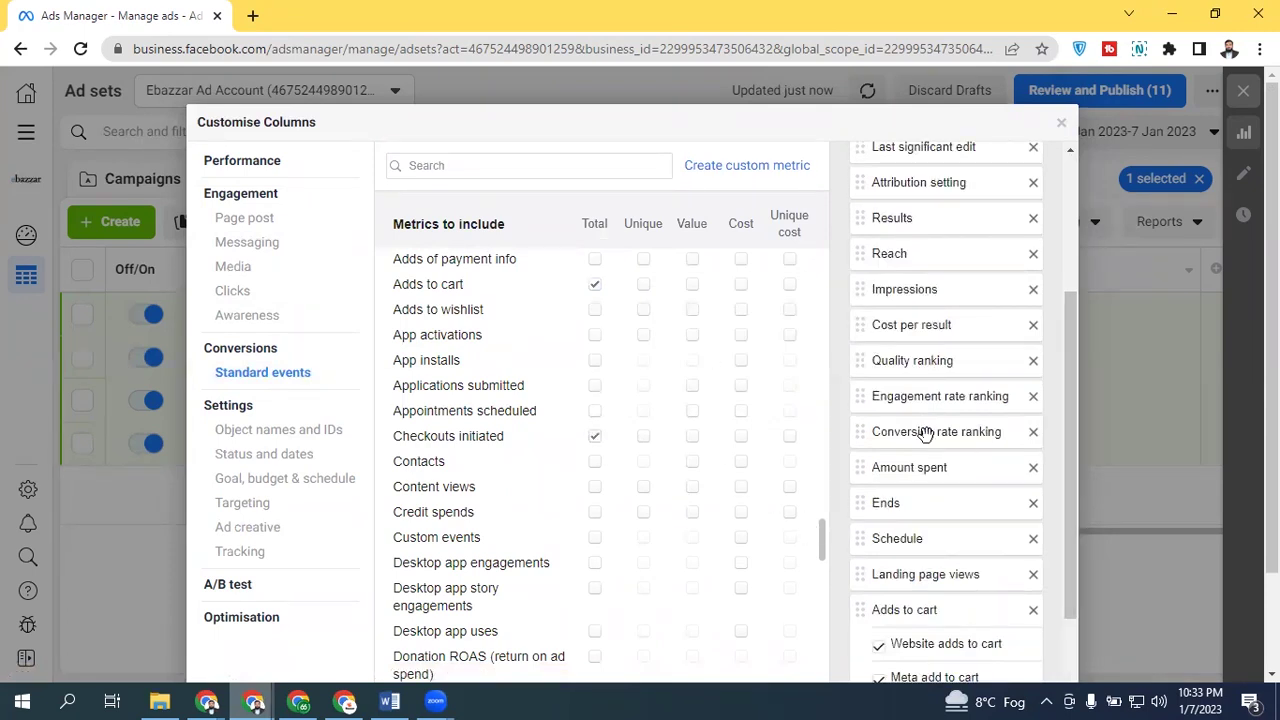
mouse_move(1076, 385)
left_mouse_down()
mouse_move(1065, 497)
mouse_move(930, 650)
left_mouse_up()
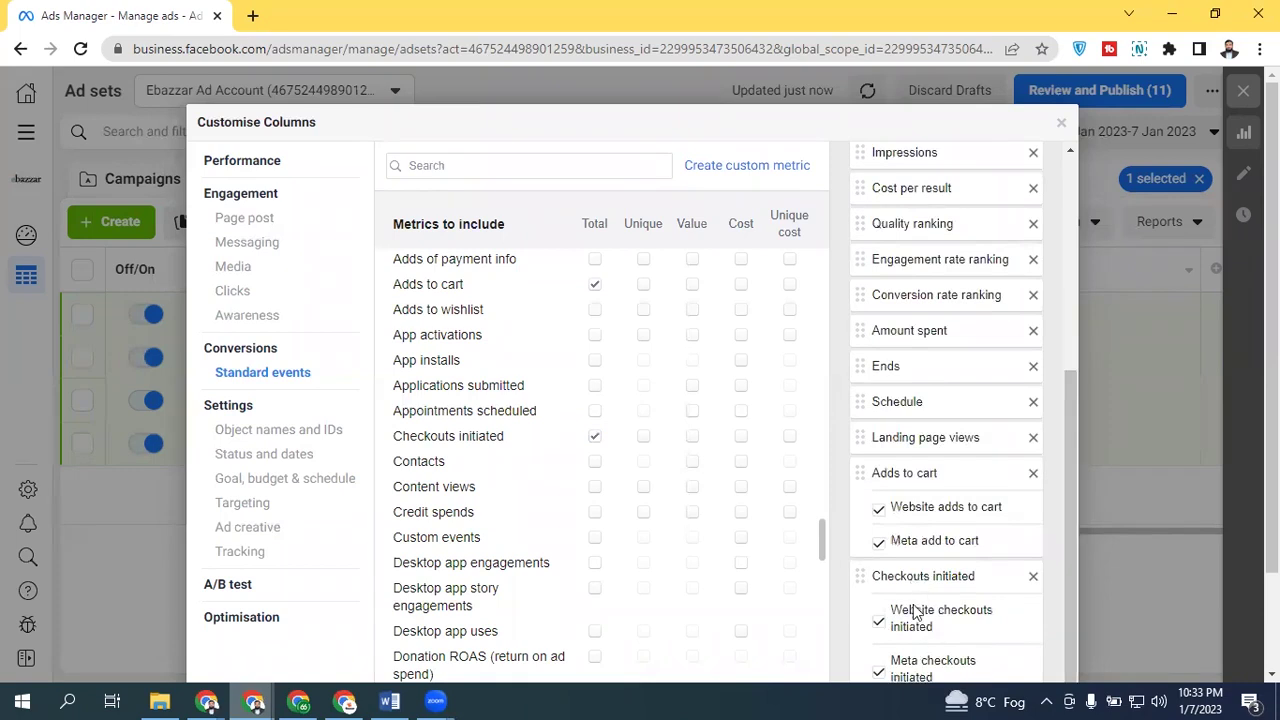
left_click_drag(823, 534, 822, 552)
scroll(821, 551, "down", 2)
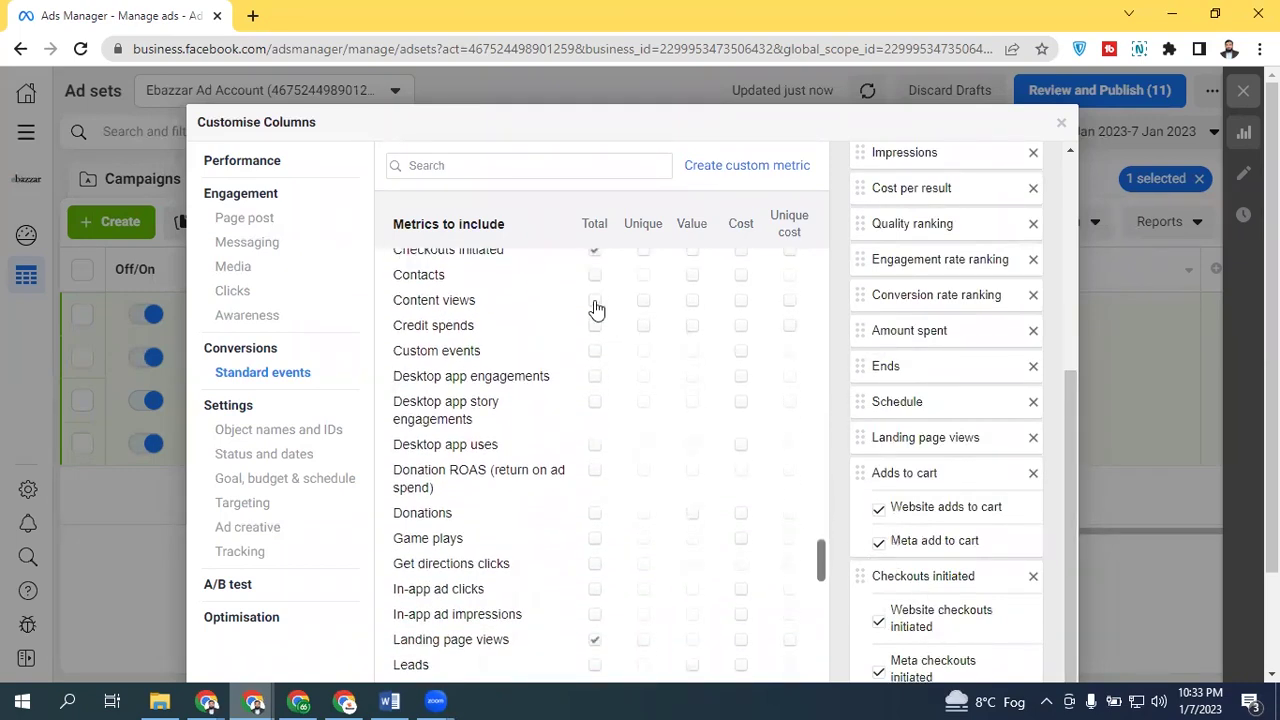
left_click(596, 310)
left_click_drag(823, 557, 813, 610)
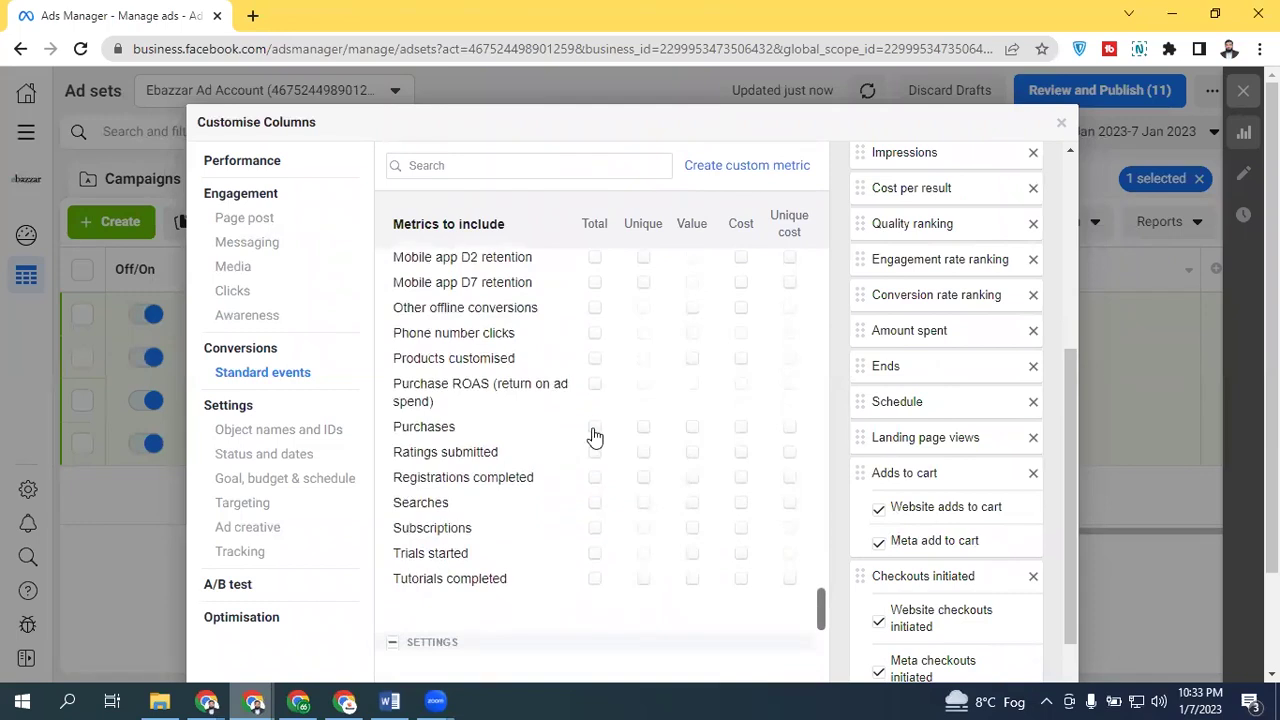
left_click(594, 390)
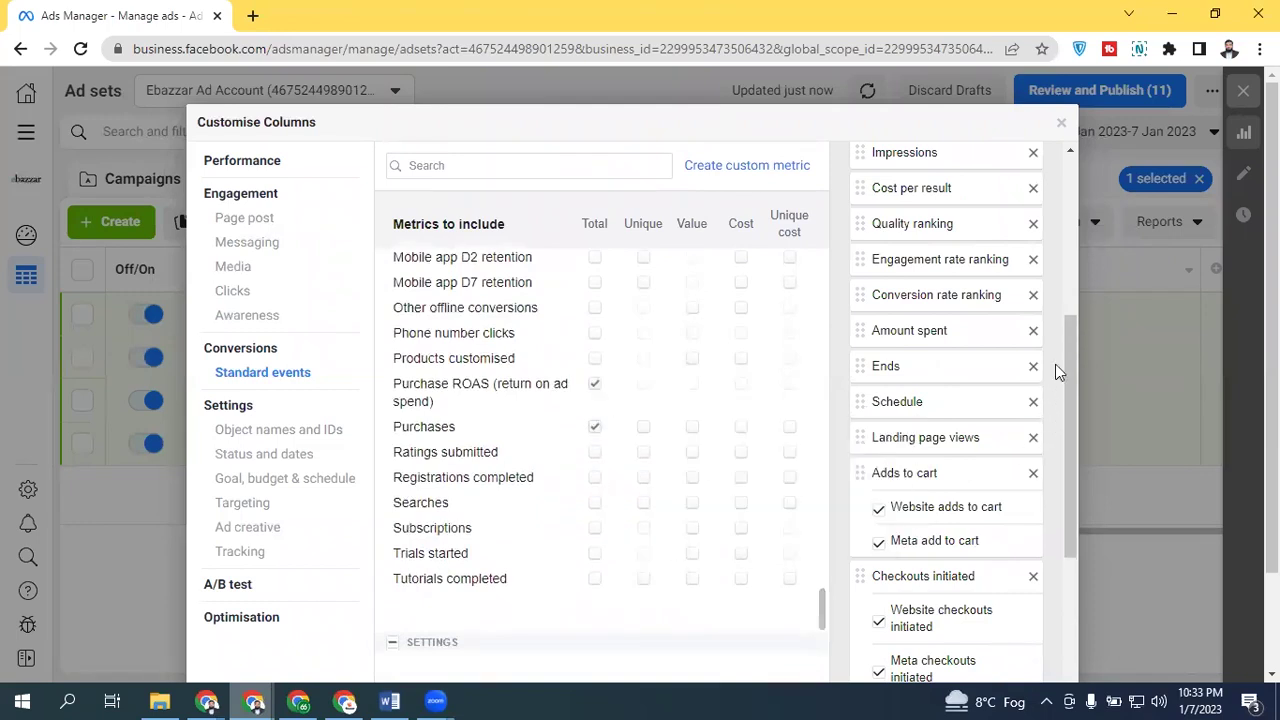
Step: Deselect the website and Meta sub-columns under Adds to cart, Checkouts initiated, Content views and Purchases, plus the website sub-column under Purchase ROAS
left_click_drag(1066, 343, 1066, 437)
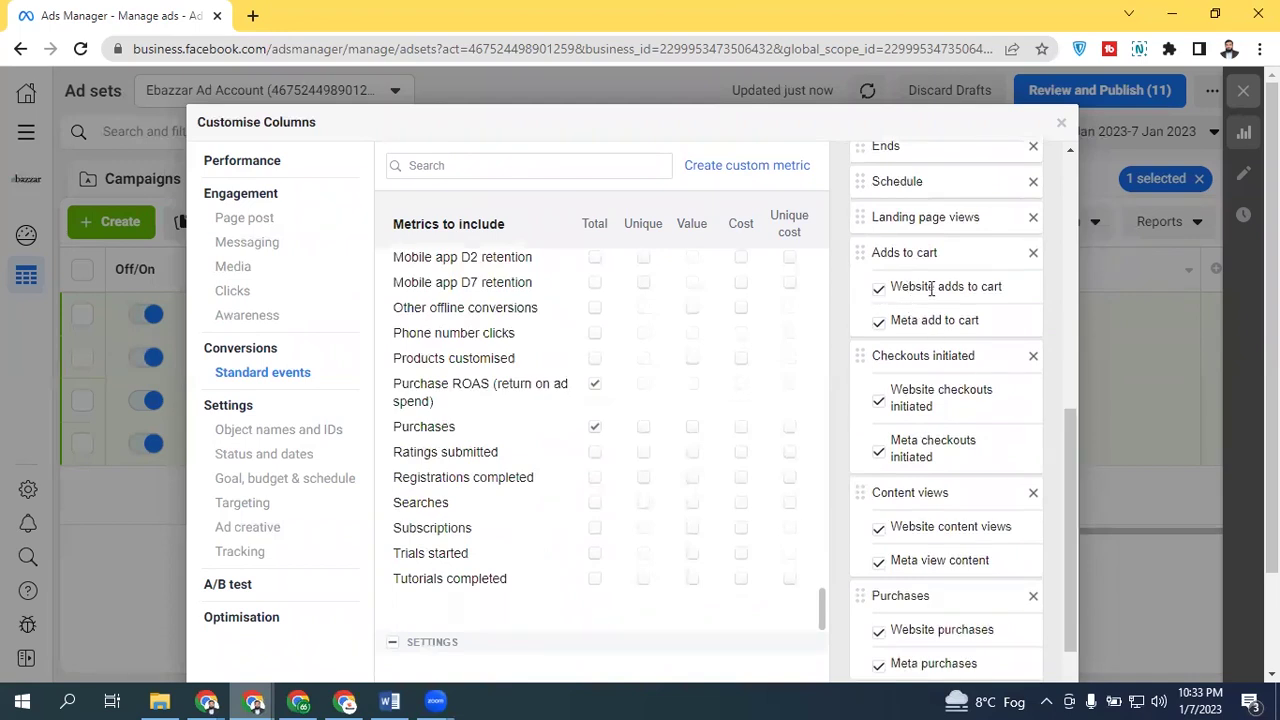
left_click(879, 322)
left_click(879, 403)
left_click(878, 451)
left_click_drag(1068, 452, 1043, 508)
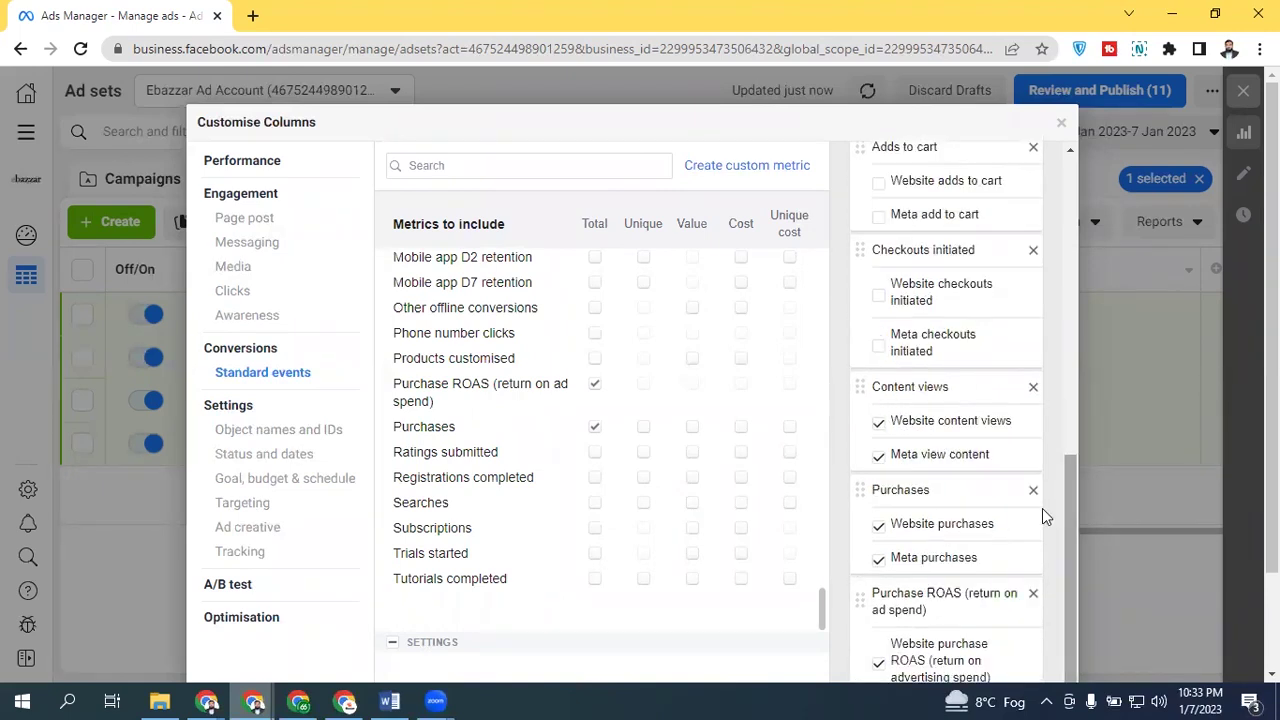
left_click(879, 422)
left_click(879, 456)
left_click(879, 527)
left_click(879, 557)
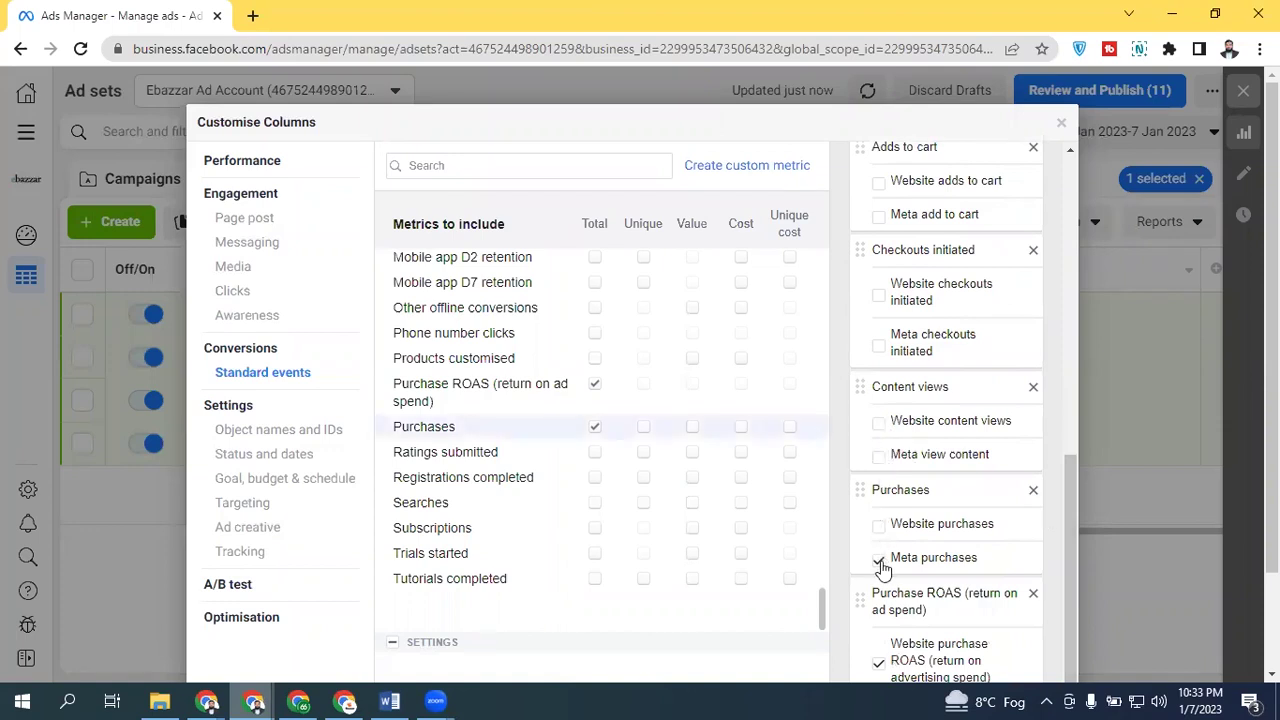
scroll(1068, 620, "down", 2)
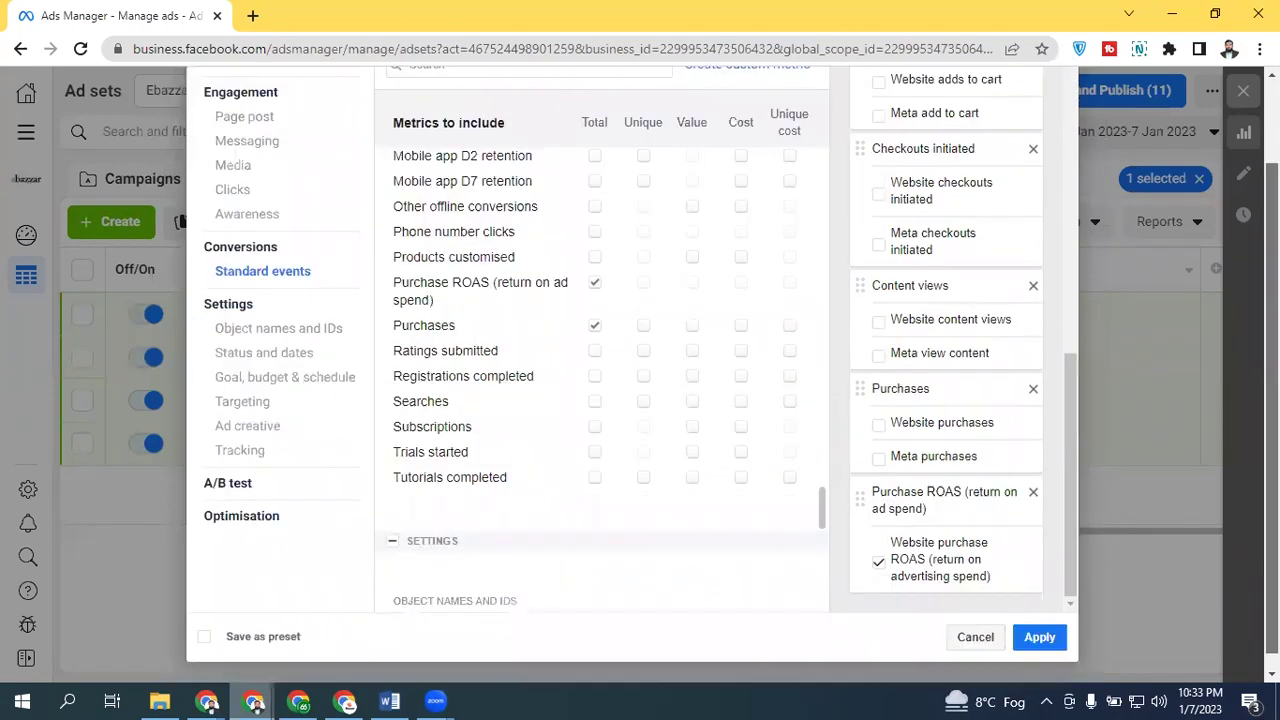
left_click(879, 546)
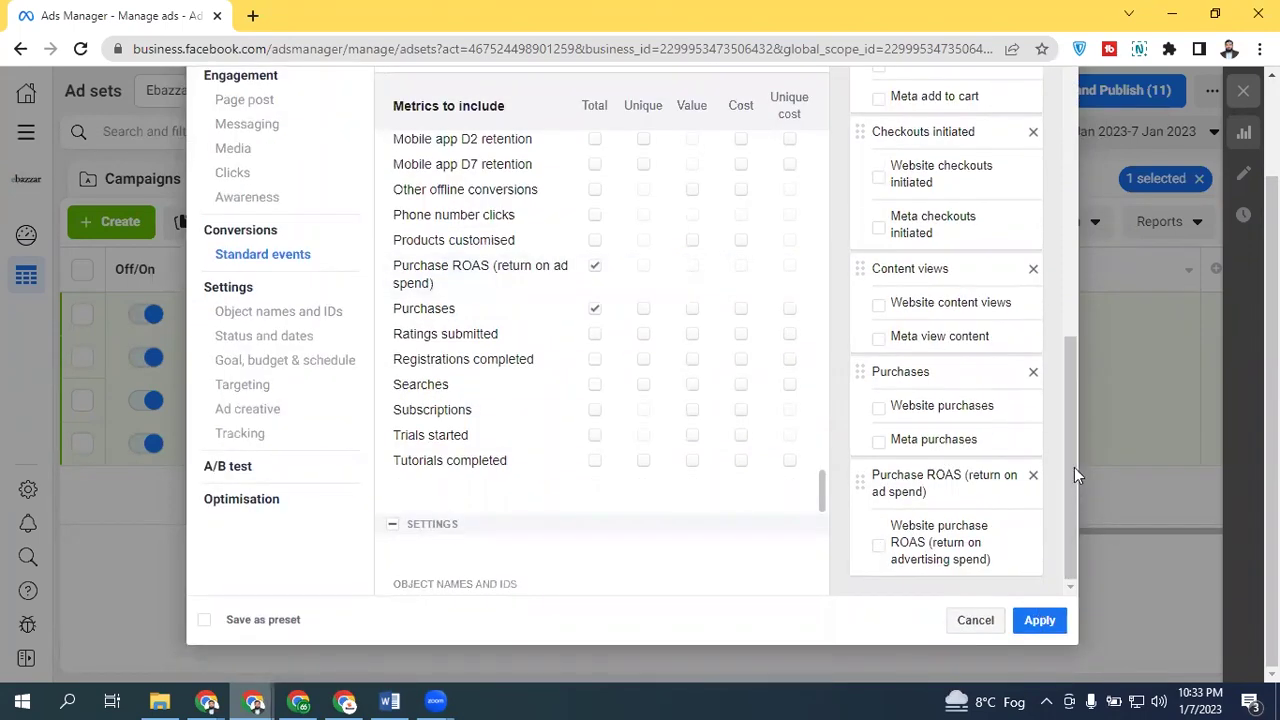
Step: Search for "cpc" and "ctr" and add the CPC (cost per link click) and CTR (link click-through rate) metrics
scroll(1059, 384, "up", 3)
scroll(1270, 380, "up", 2)
left_click(457, 165)
type("cpc")
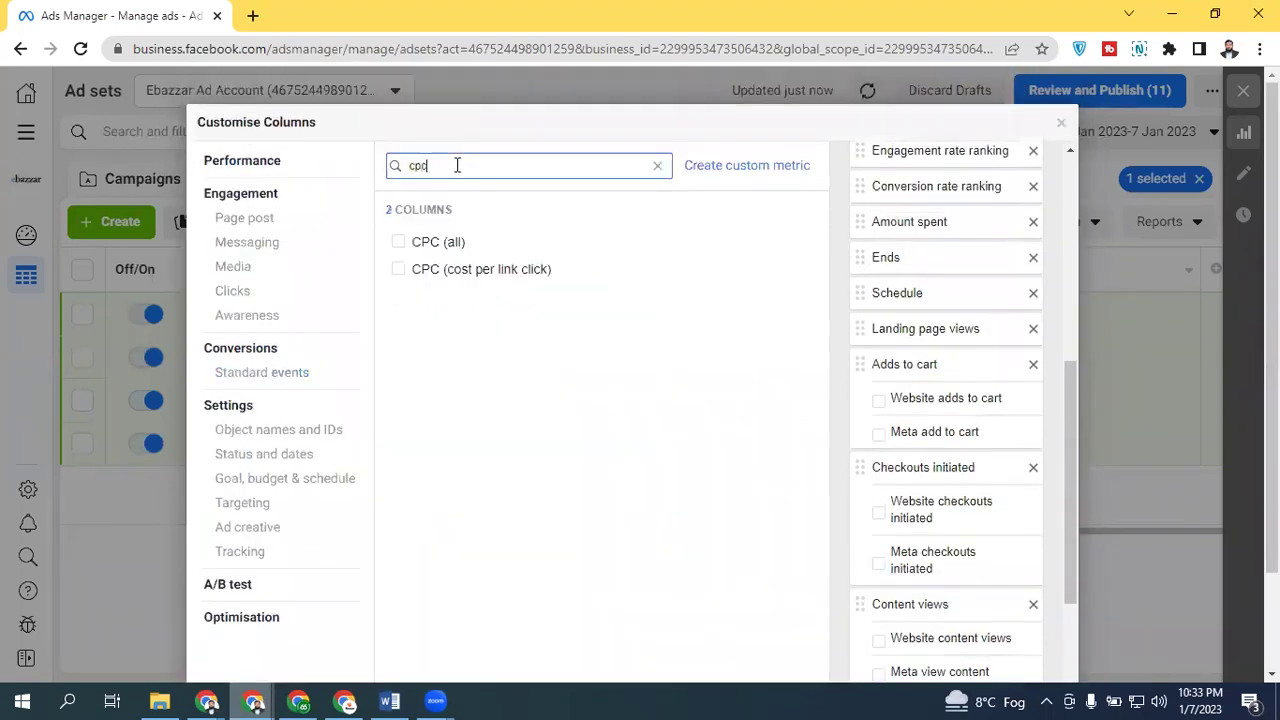
left_click(470, 272)
double_click(455, 168)
type("ctr")
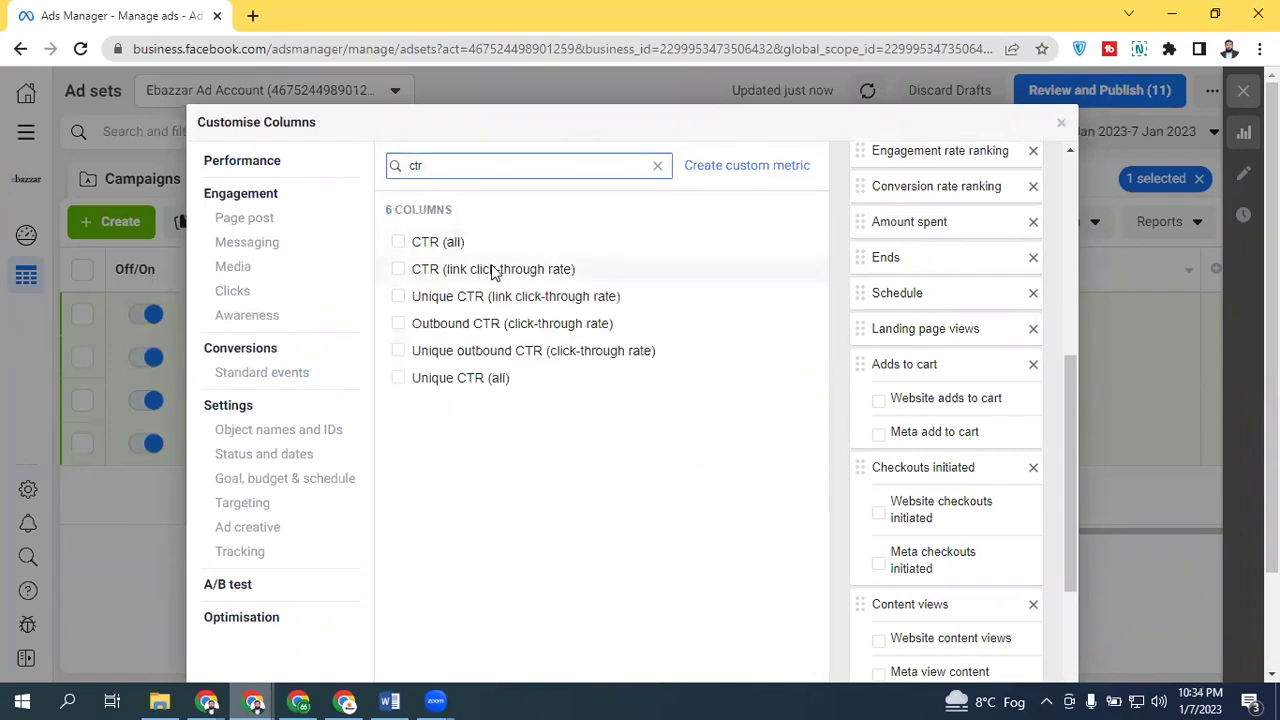
left_click(500, 272)
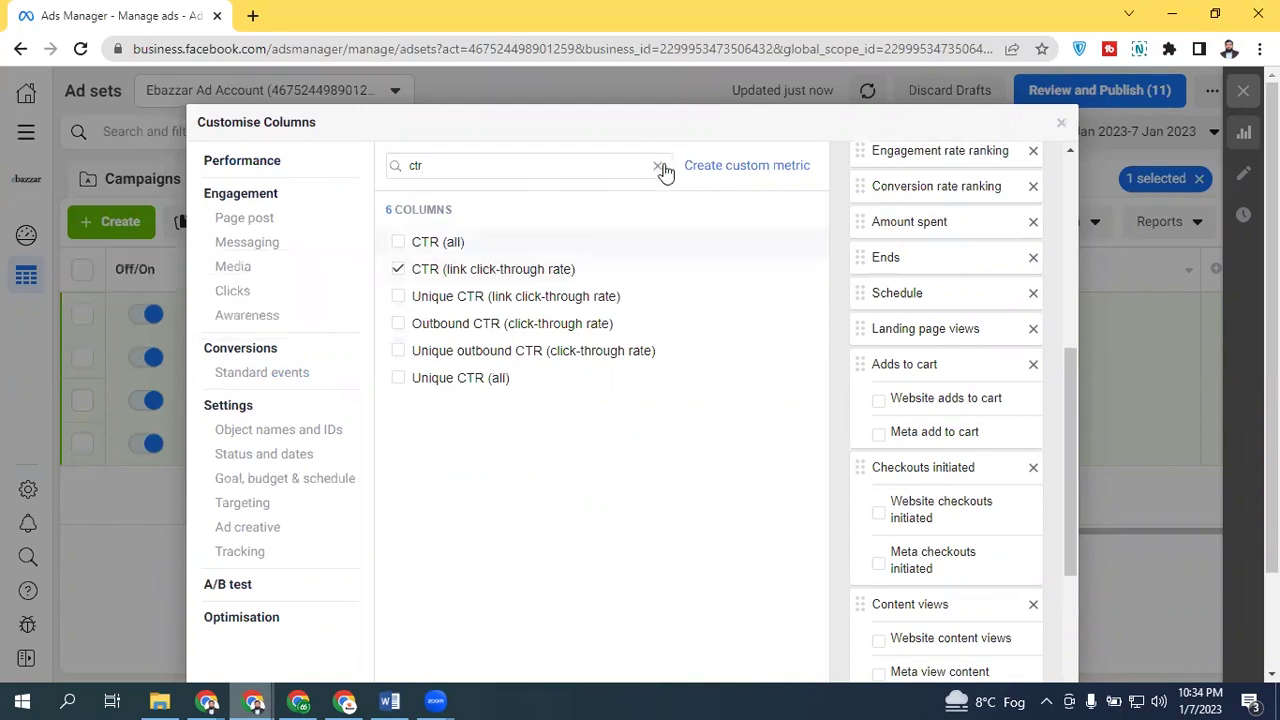
Step: Reorder the selected columns so CPC (cost per link click) and CTR (link click-through rate) sit between Schedule and Landing page views
scroll(1068, 365, "down", 3)
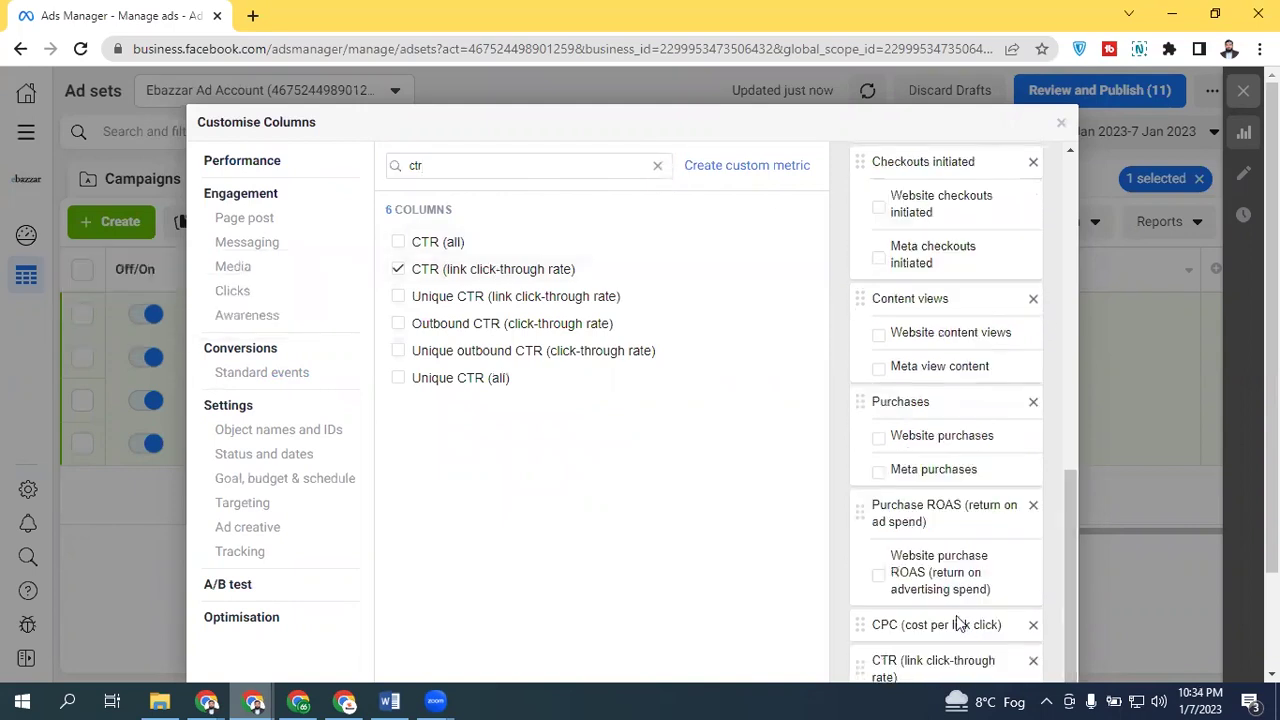
left_click_drag(874, 624, 863, 285)
left_click_drag(900, 666, 886, 340)
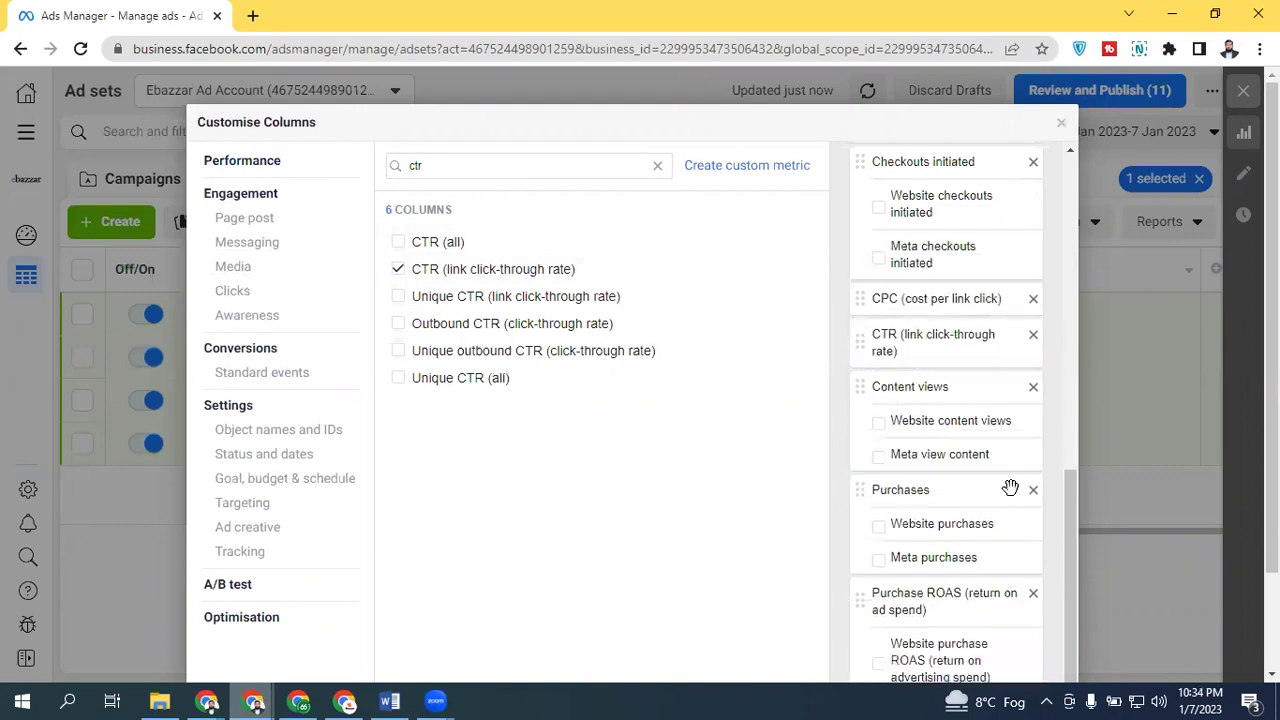
left_click_drag(1066, 542, 1068, 430)
left_click_drag(874, 520, 870, 283)
left_click_drag(893, 568, 897, 262)
left_click_drag(880, 335, 874, 246)
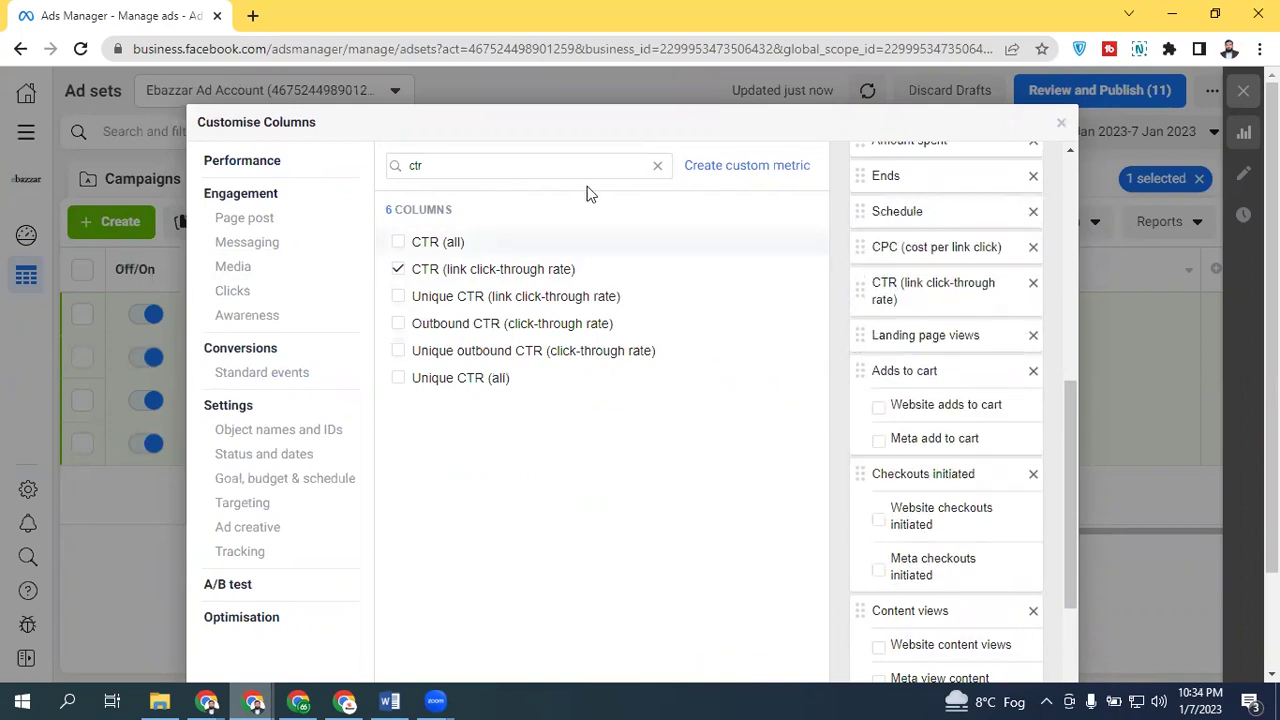
Step: Add the Link clicks metric from the Clicks category to the selected columns
left_click(249, 293)
left_click(480, 240)
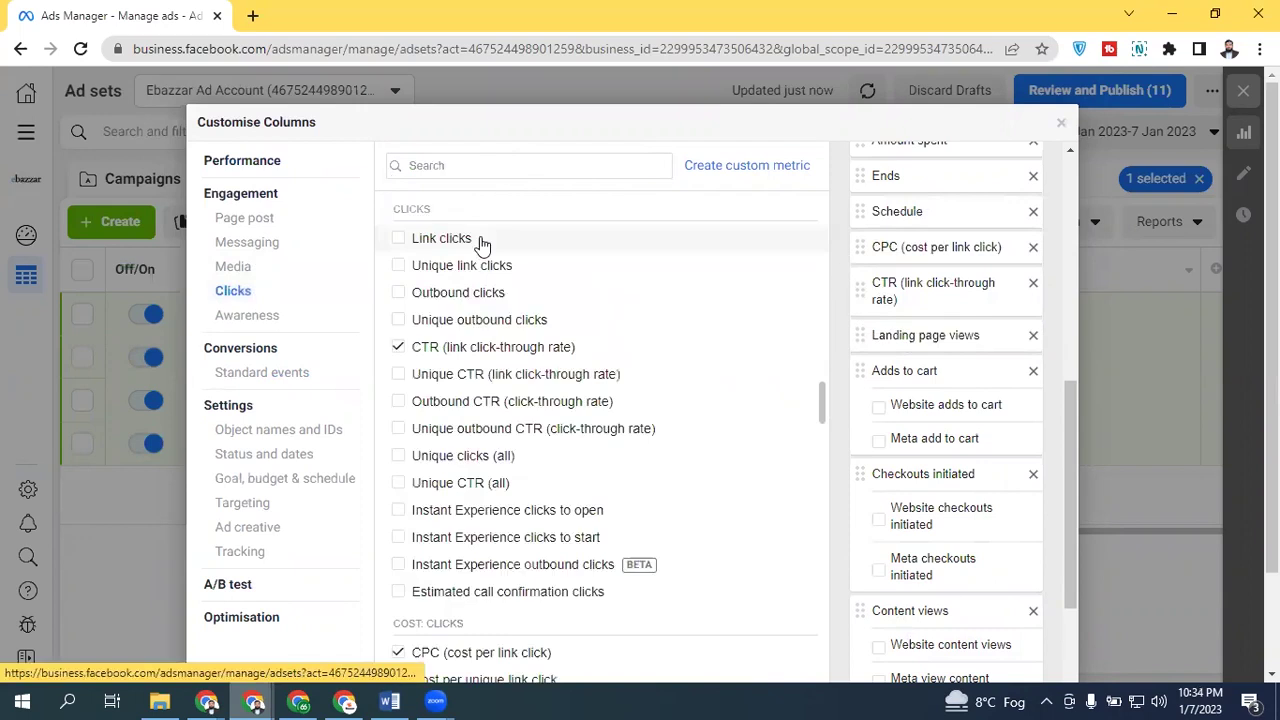
scroll(1066, 521, "down", 1)
Step: Move Link clicks between Schedule and CPC (cost per link click) in the selected columns and apply the column customisation
left_click_drag(1066, 527, 1066, 626)
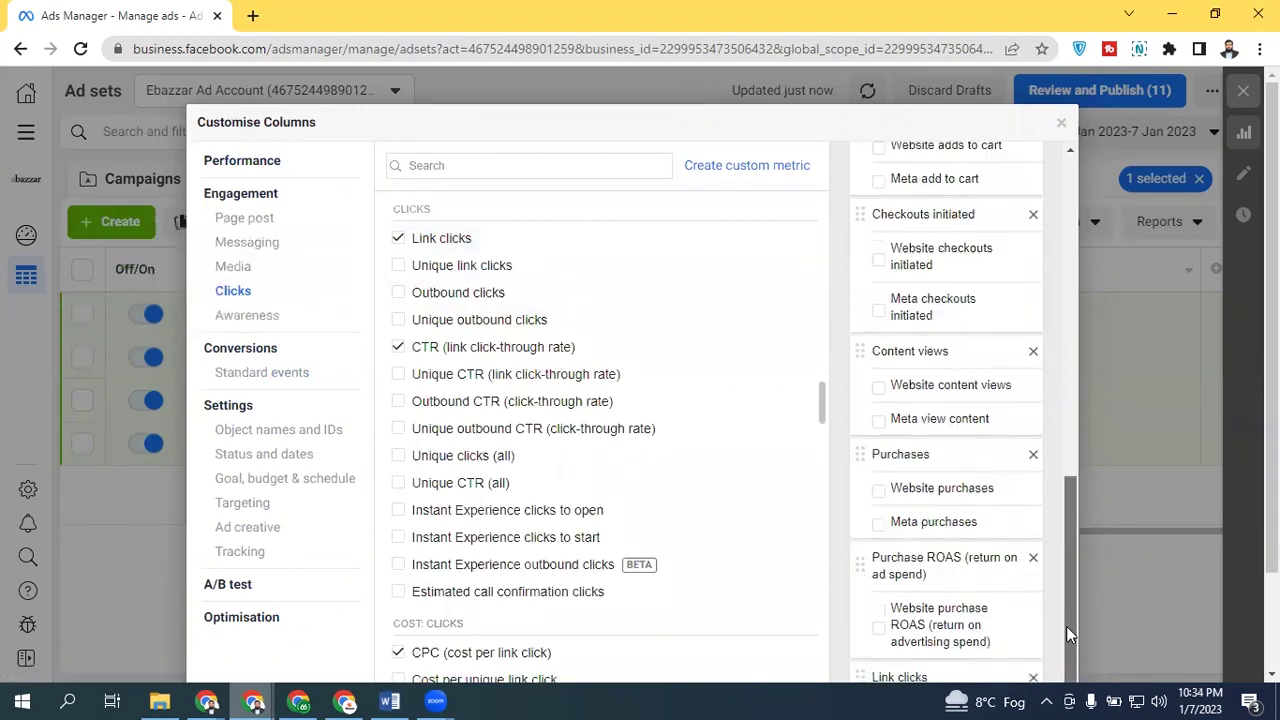
scroll(1121, 628, "down", 1)
left_click_drag(945, 231, 866, 152)
left_click_drag(1070, 491, 1058, 383)
left_click_drag(871, 446, 866, 212)
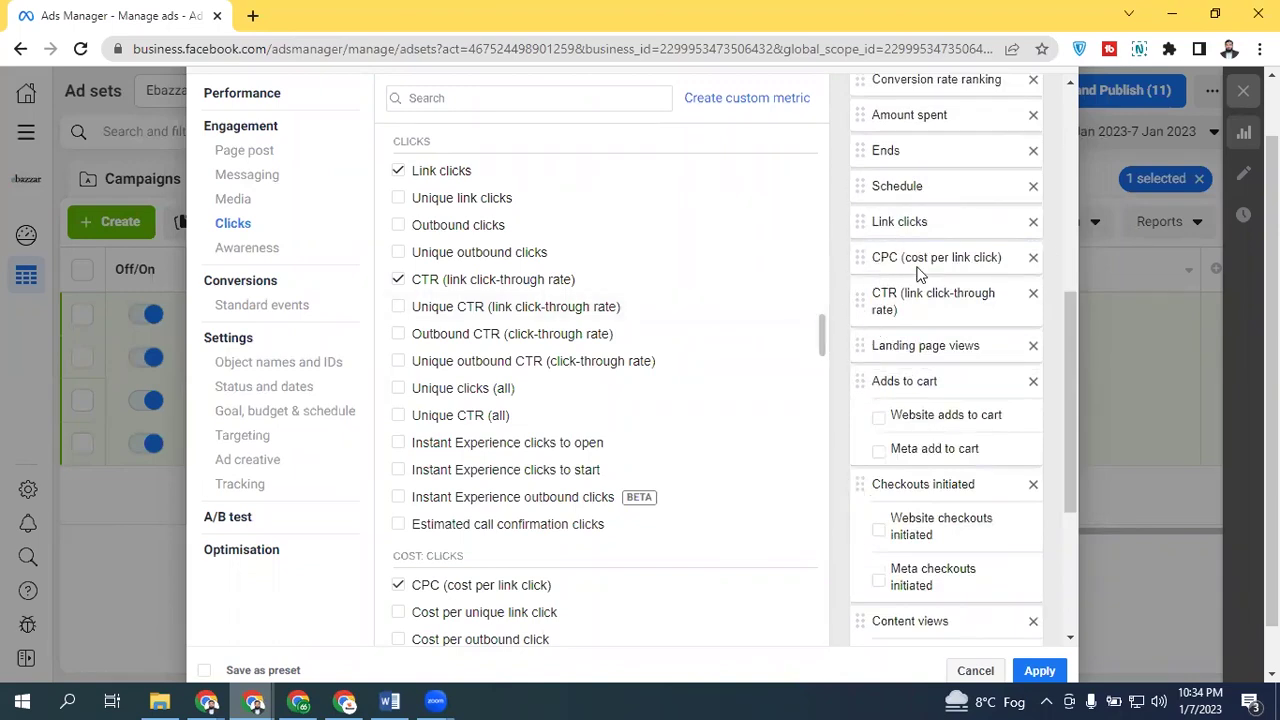
left_click_drag(1076, 415, 1068, 583)
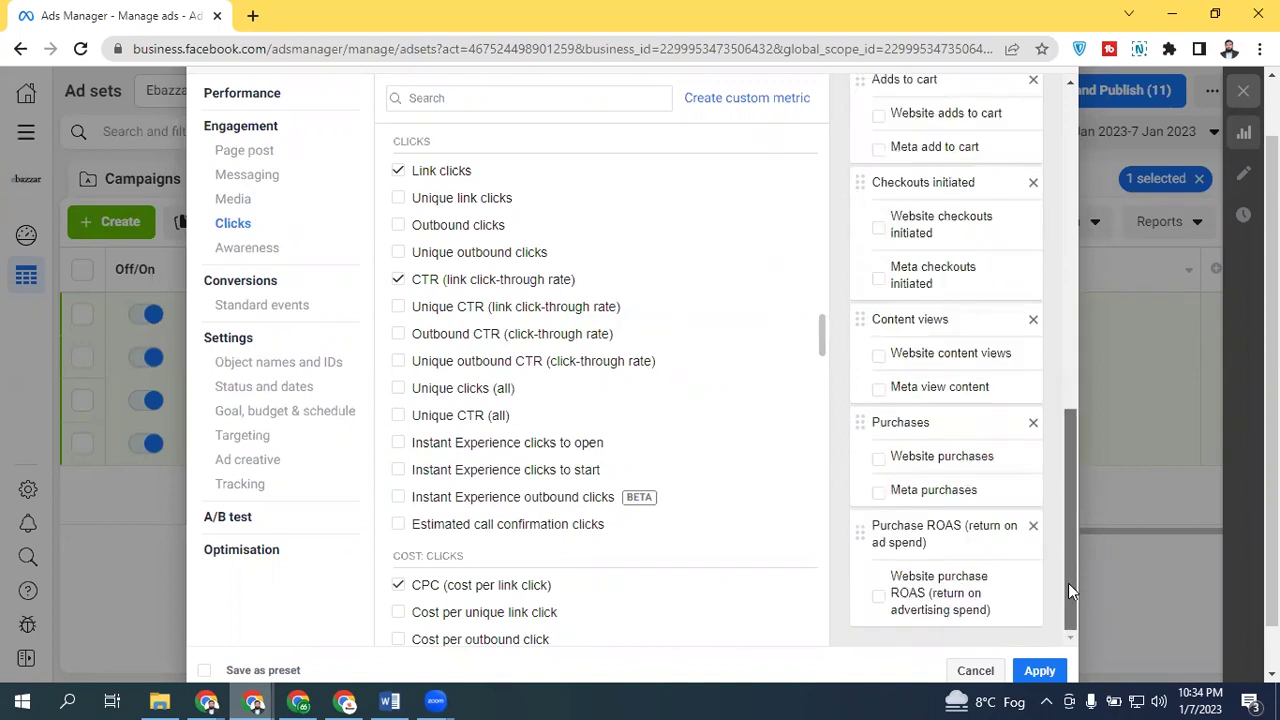
left_click(1046, 676)
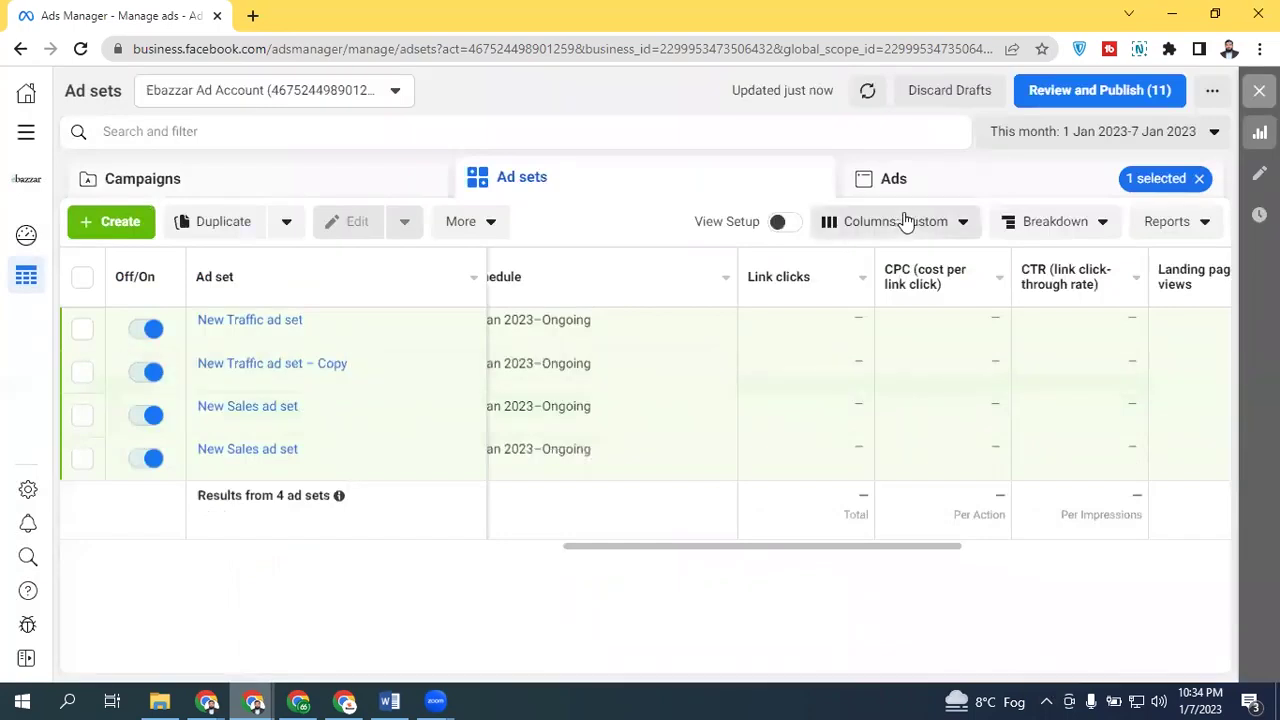
Step: Examine the customised columns across the ad sets table, from Reach and Cost per result through to Purchase ROAS
left_click_drag(814, 545, 563, 563)
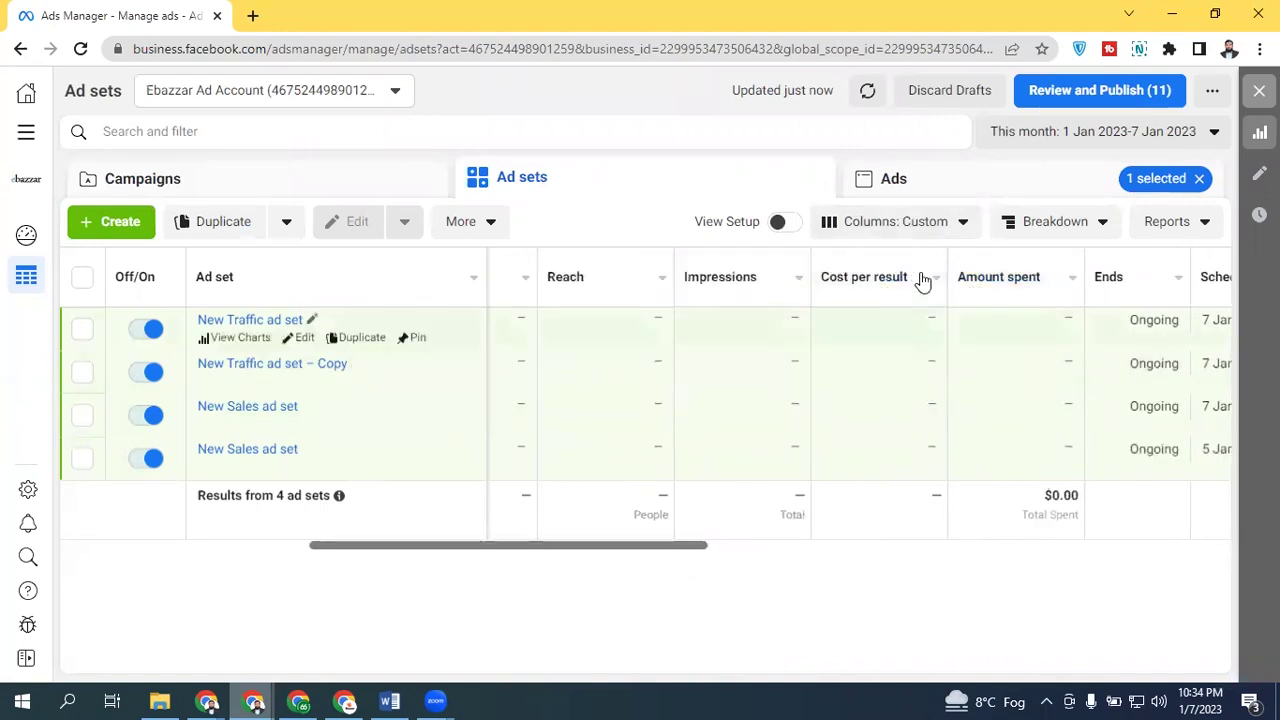
left_click_drag(566, 545, 906, 551)
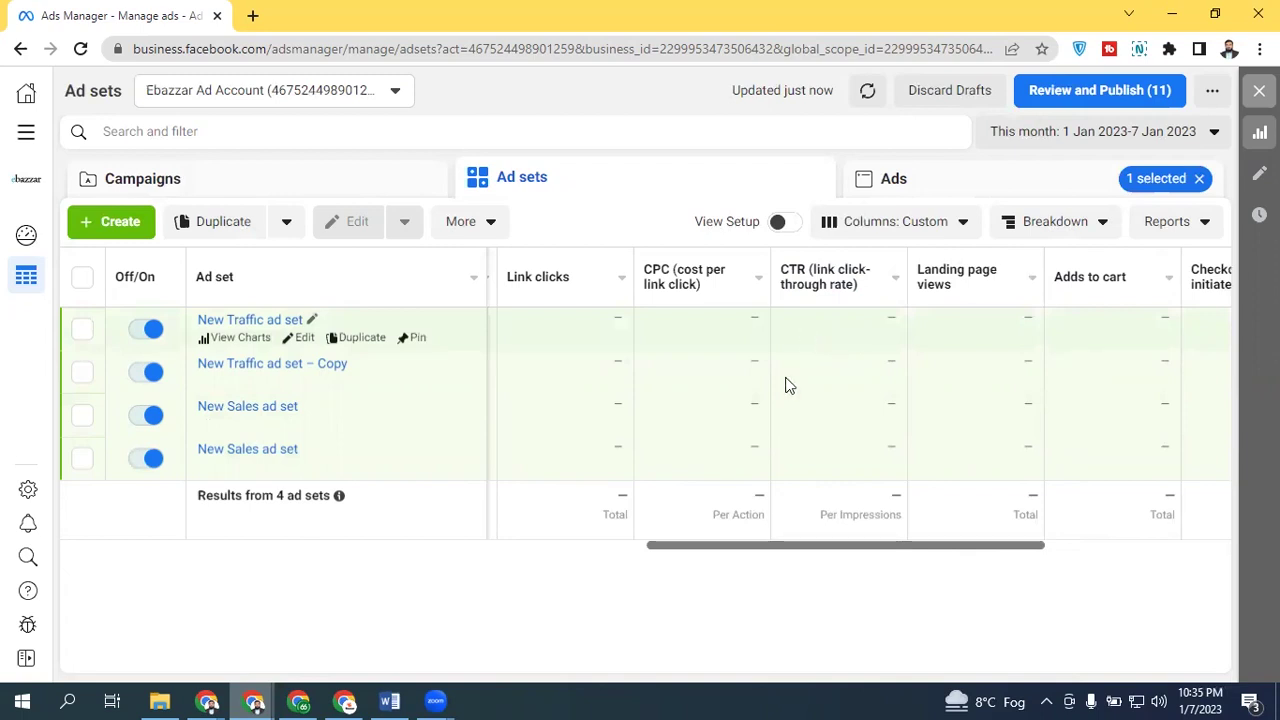
mouse_move(840, 286)
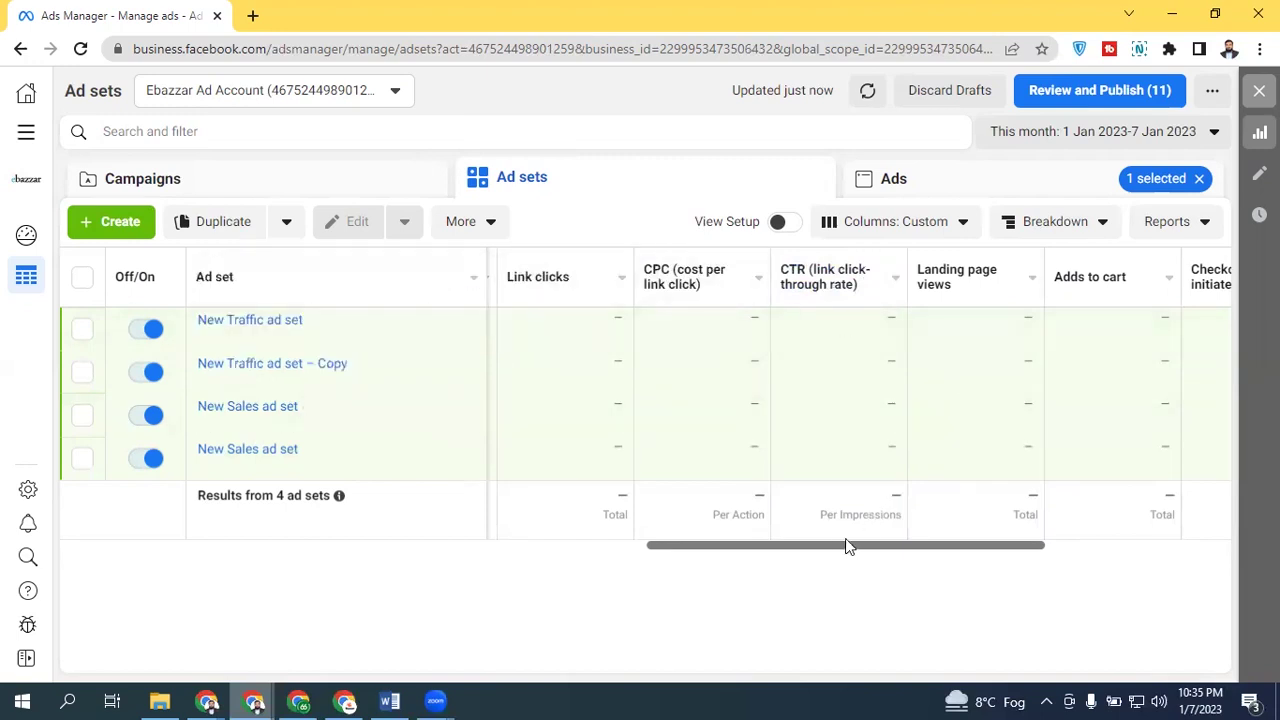
left_click_drag(825, 553, 751, 557)
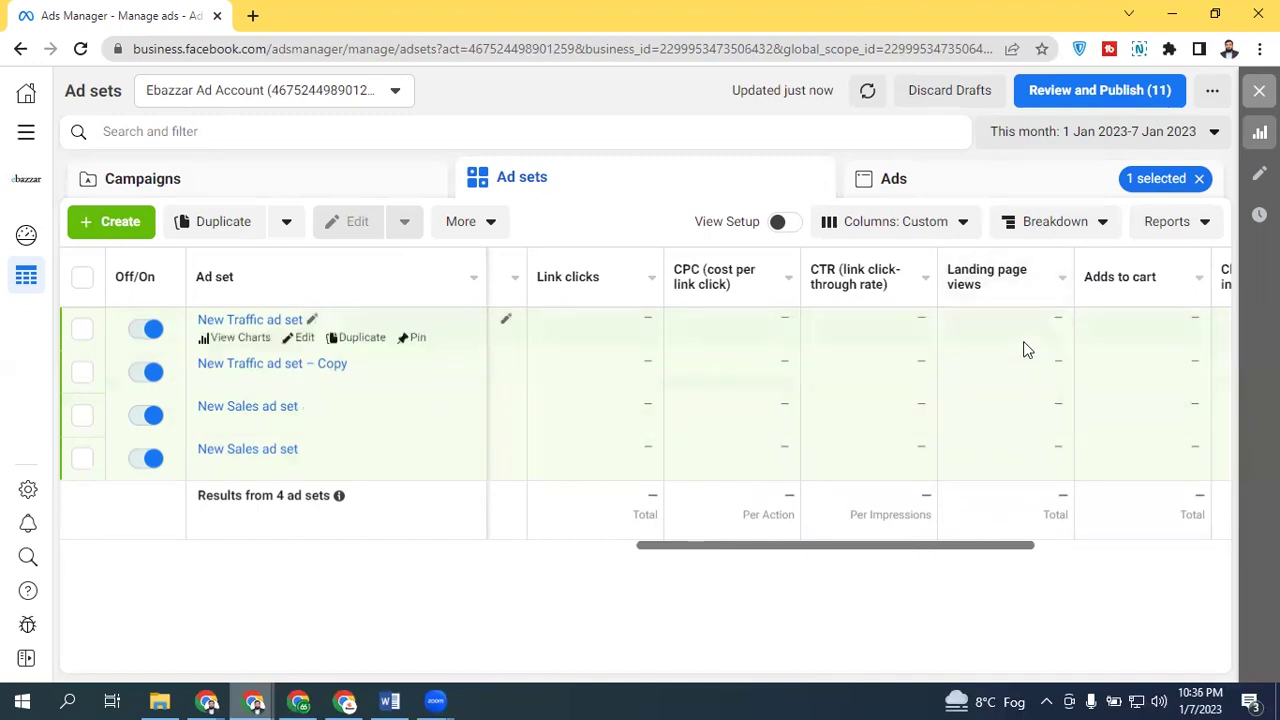
left_click_drag(857, 543, 1017, 543)
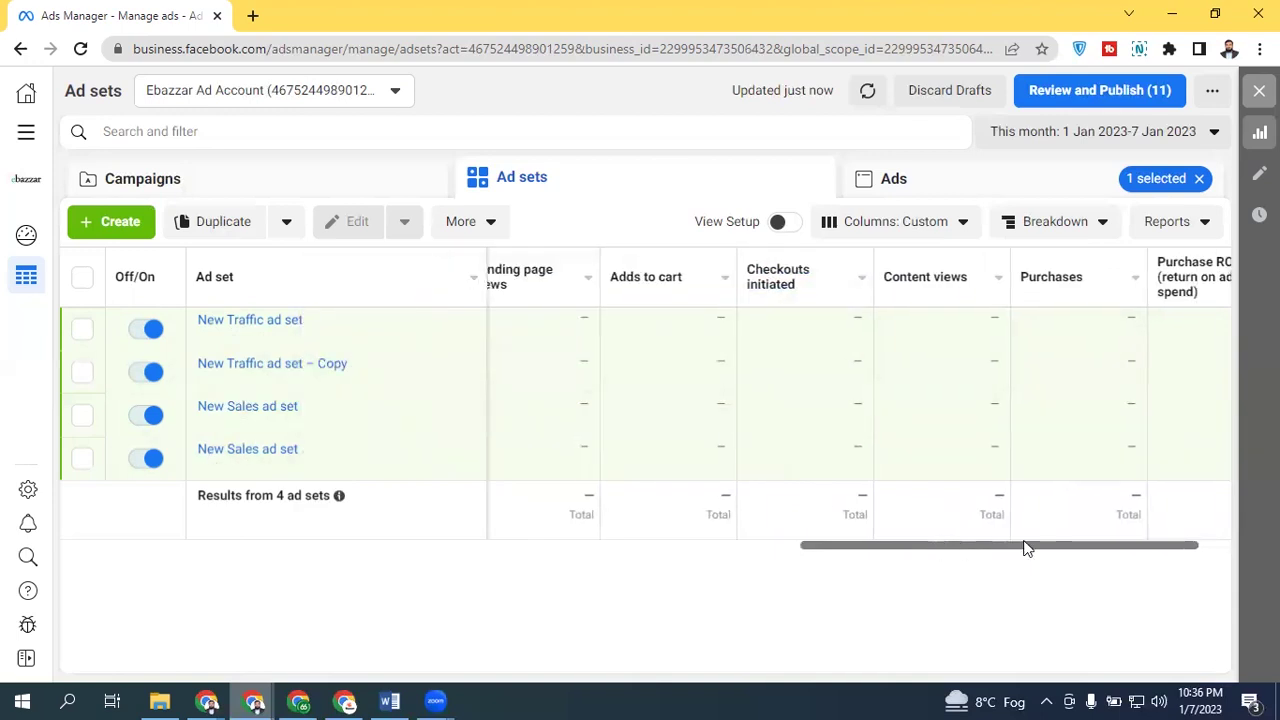
left_click_drag(1029, 546, 1059, 546)
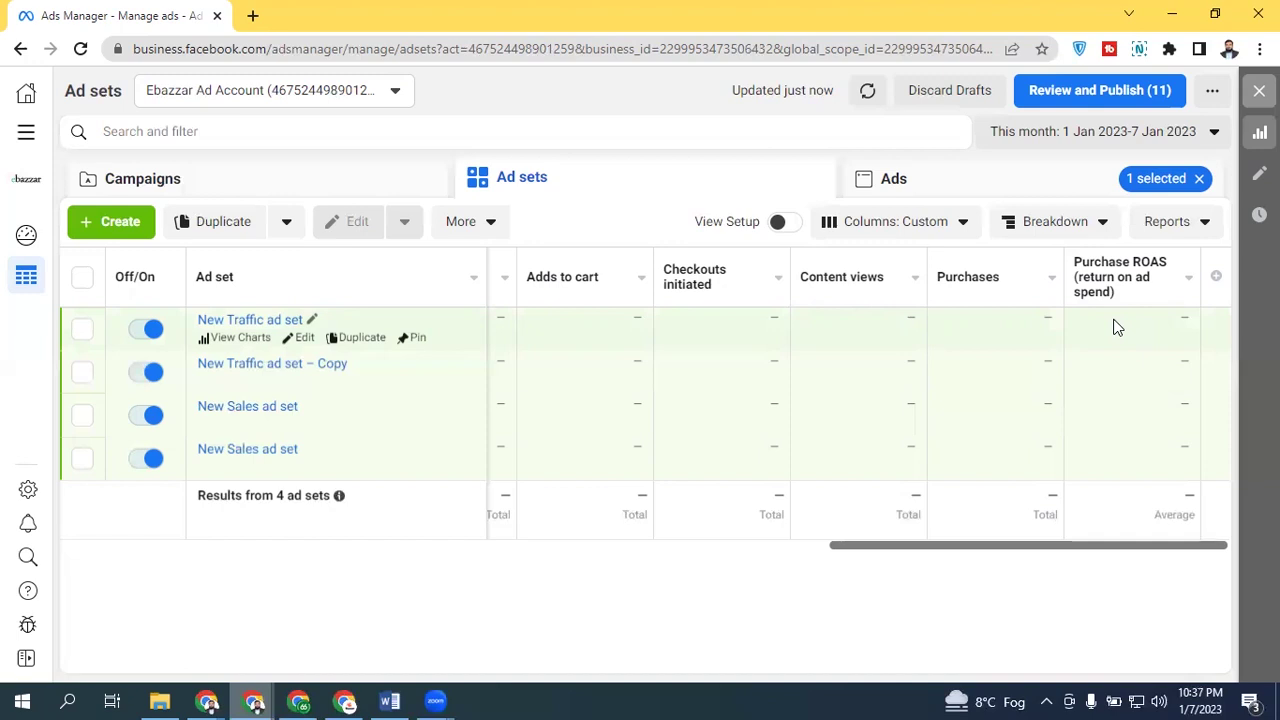
left_click_drag(993, 552, 765, 548)
mouse_move(987, 285)
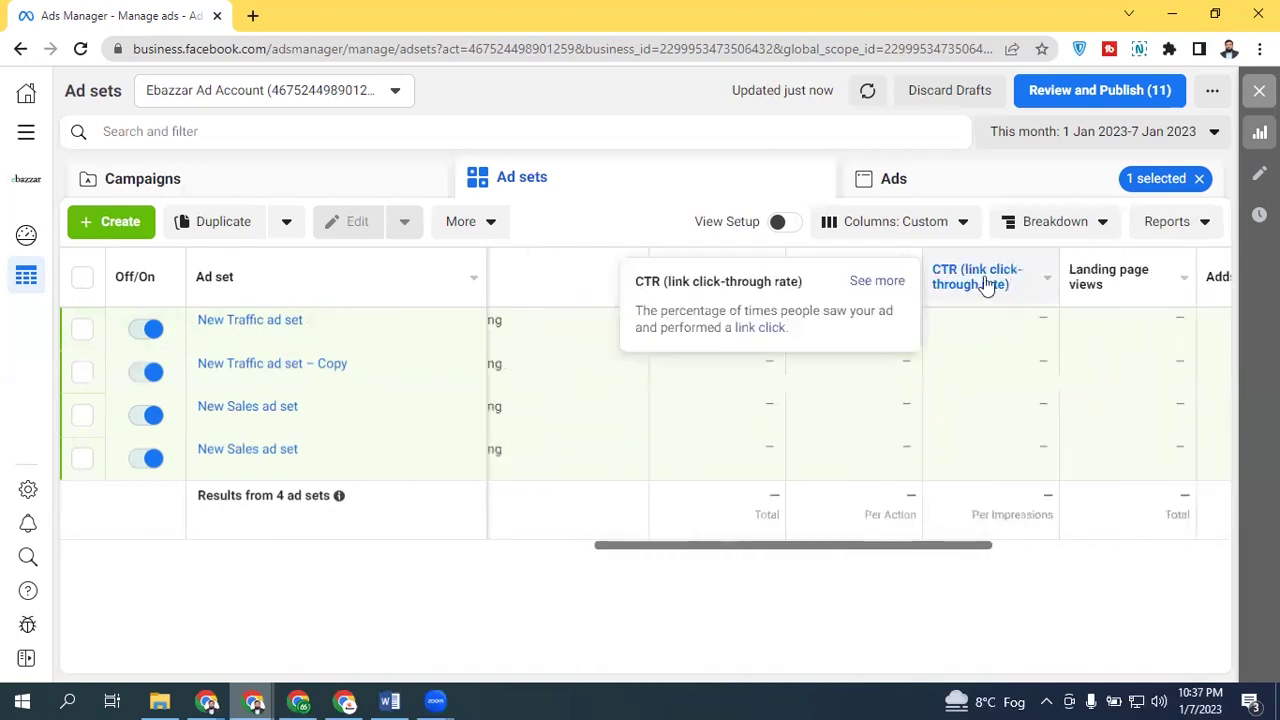
left_click(849, 230)
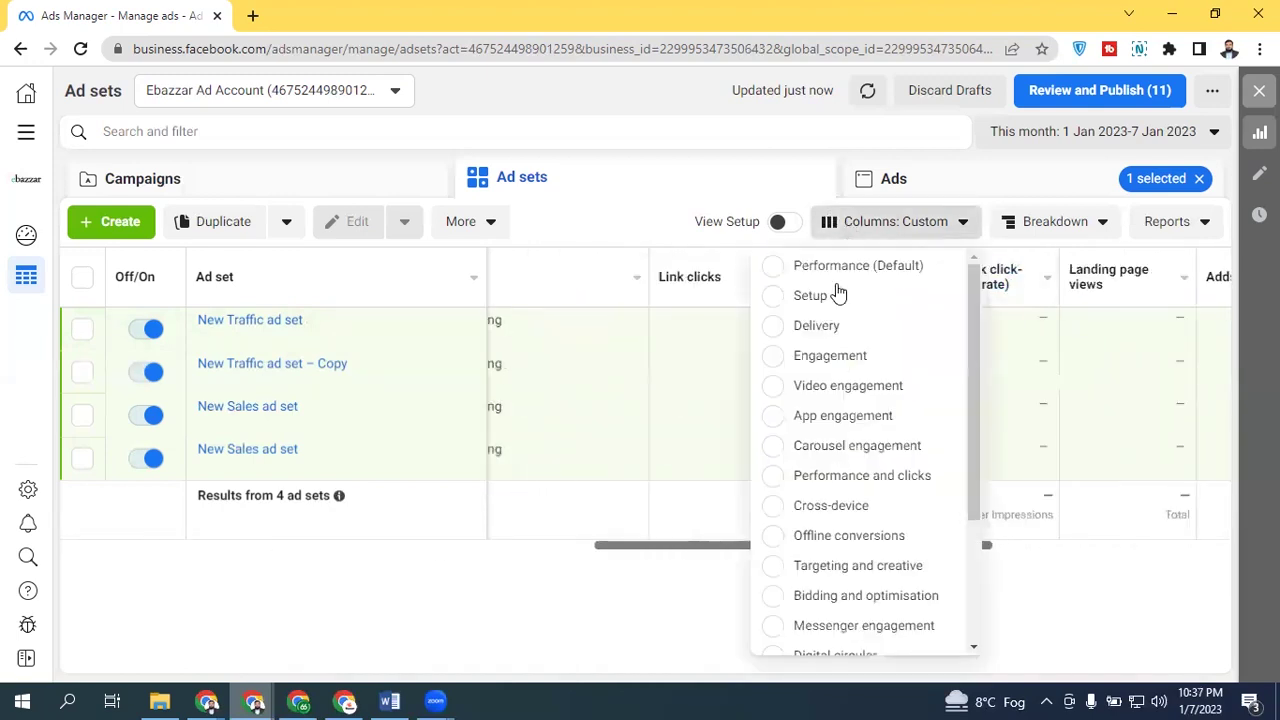
left_click(1045, 222)
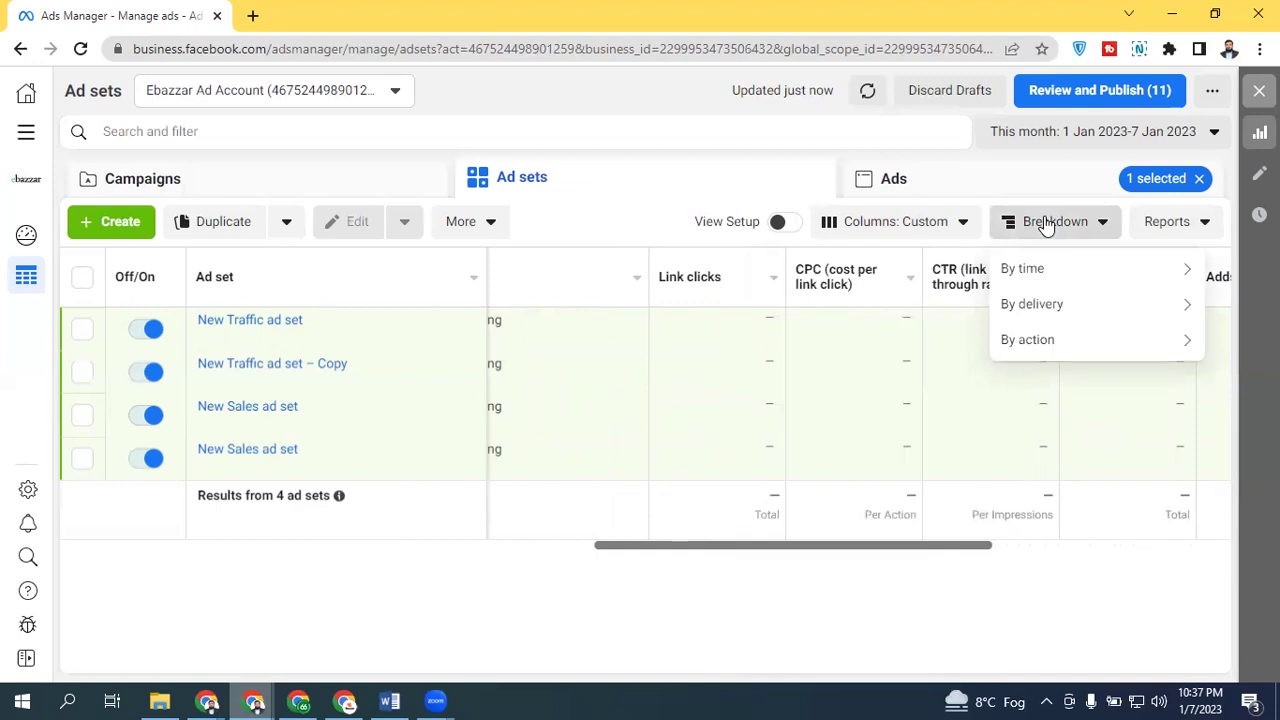
left_click(636, 233)
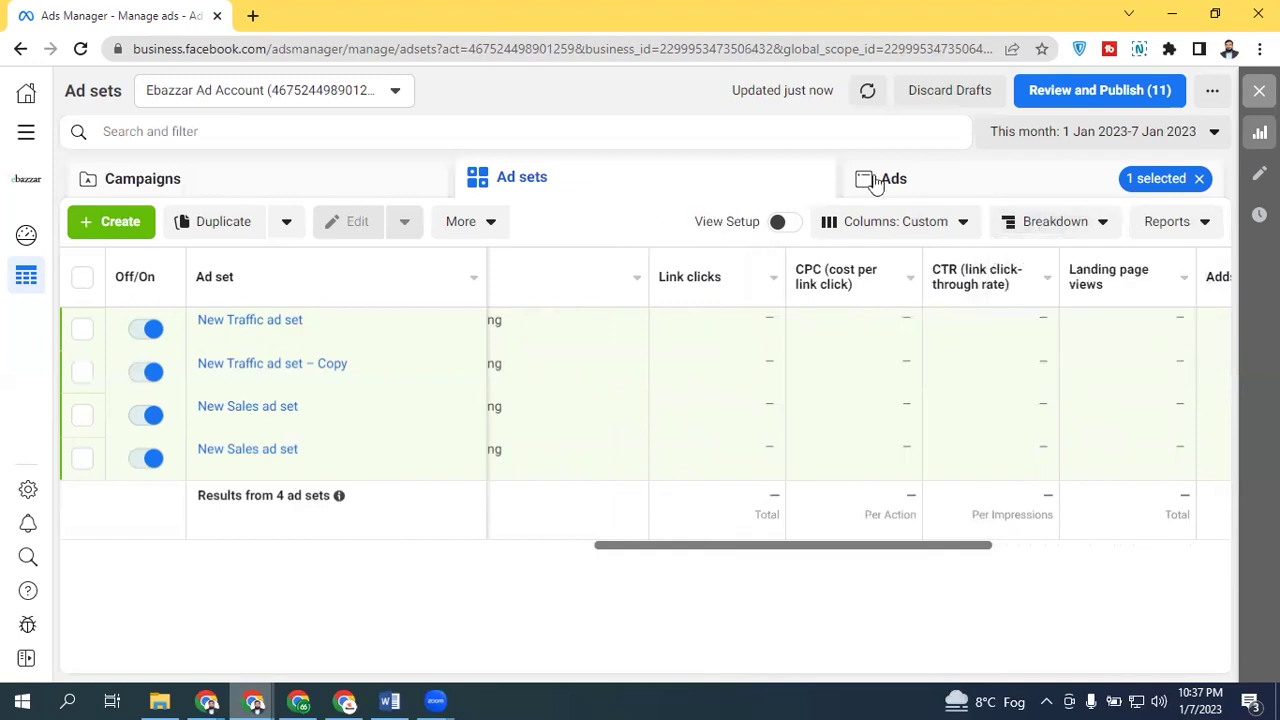
left_click_drag(821, 544, 1000, 545)
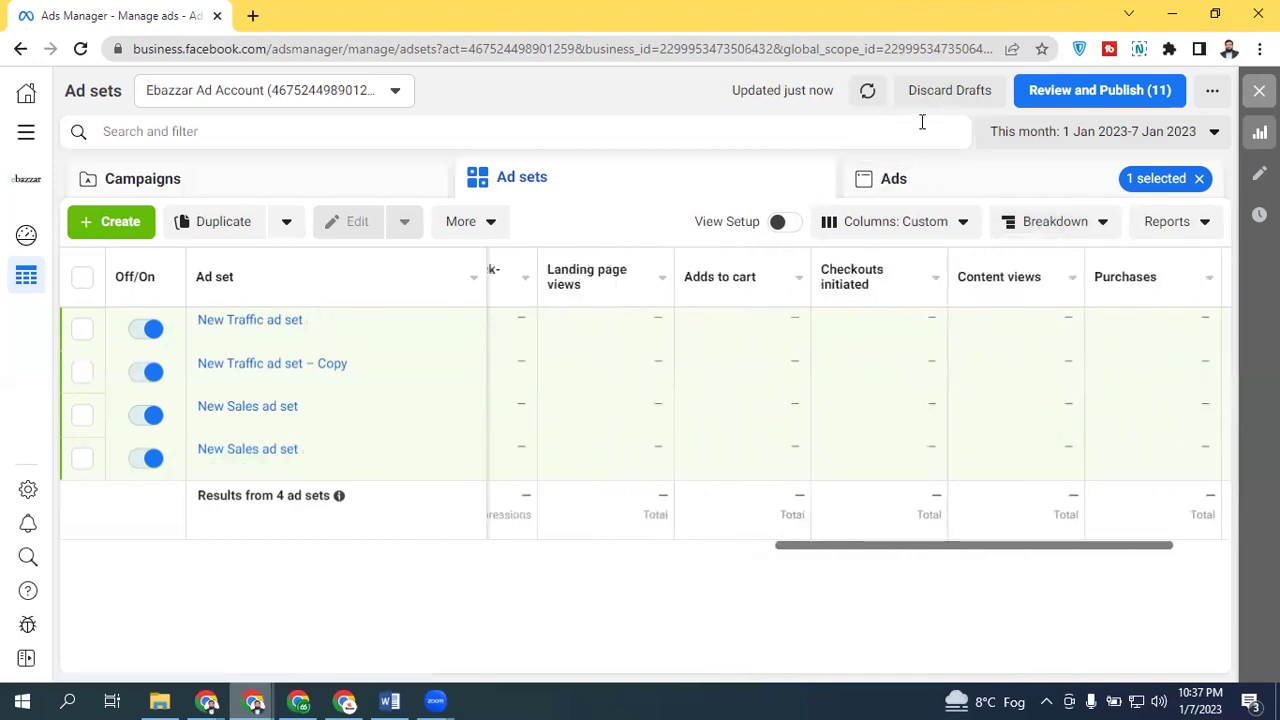
Step: Switch to the ads level and read the descriptions of the Quality, Engagement rate and Conversion rate ranking columns
left_click(920, 180)
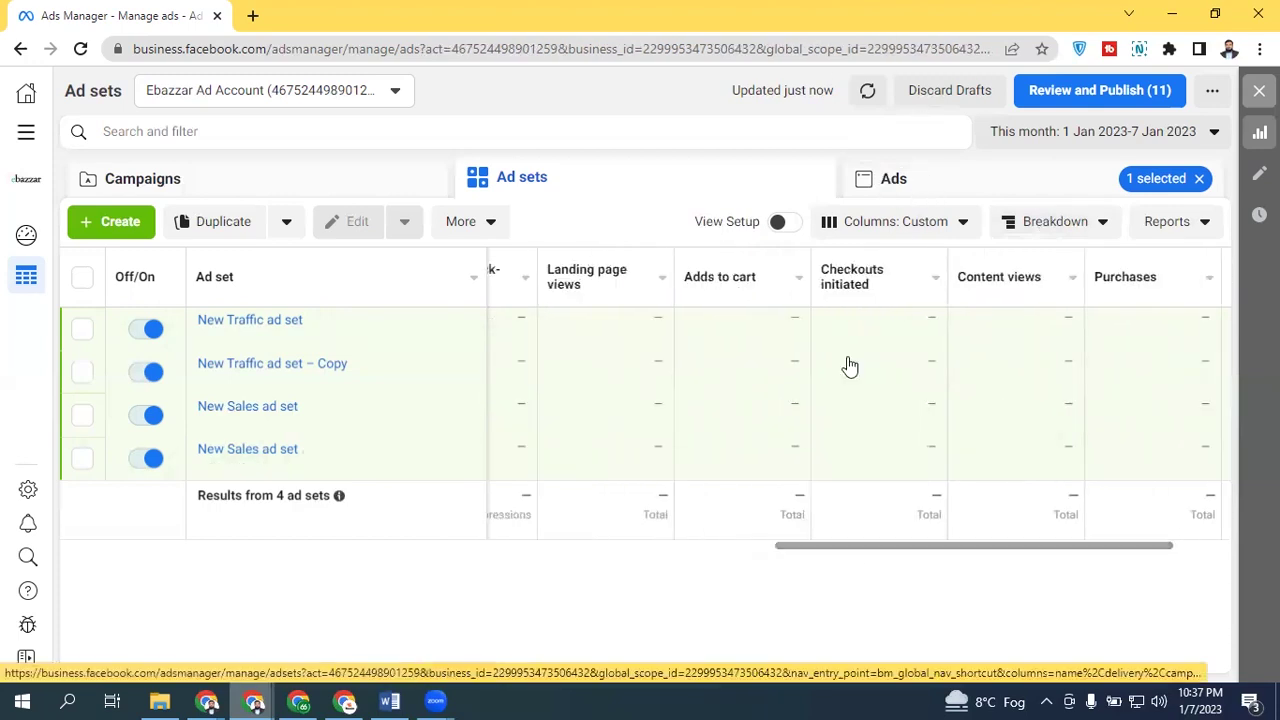
left_click_drag(921, 553, 676, 498)
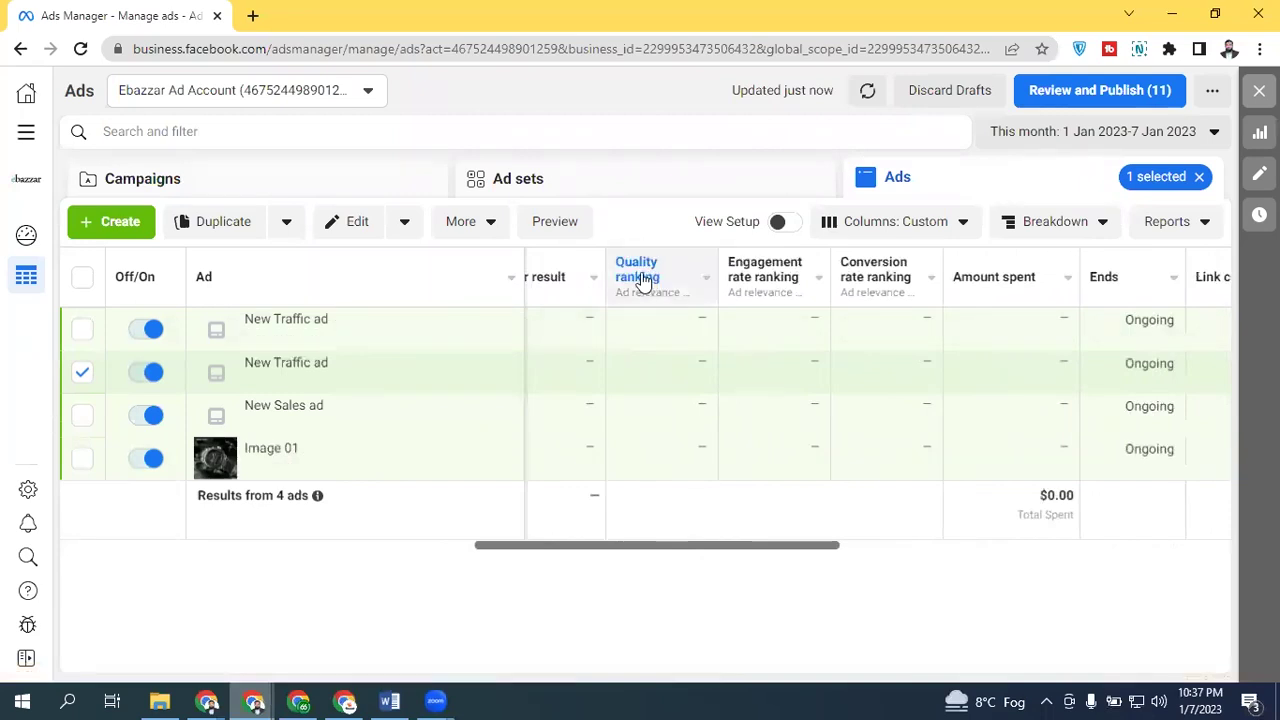
mouse_move(643, 282)
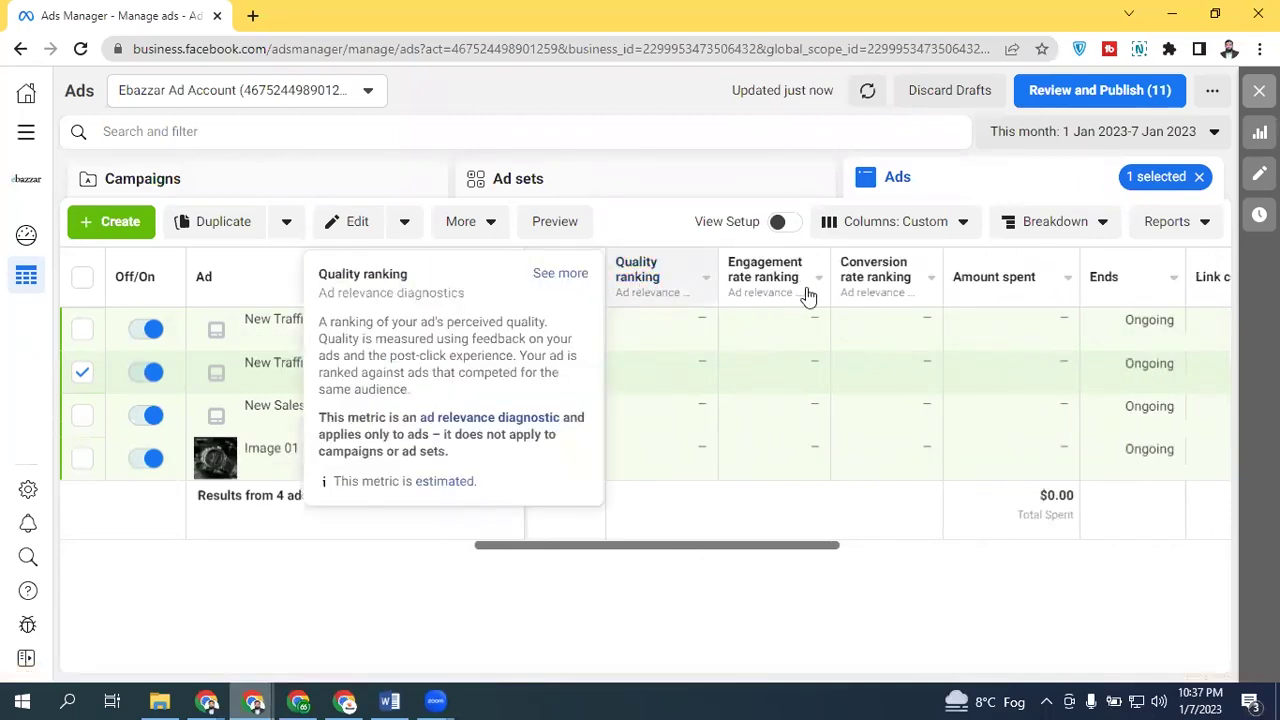
mouse_move(757, 282)
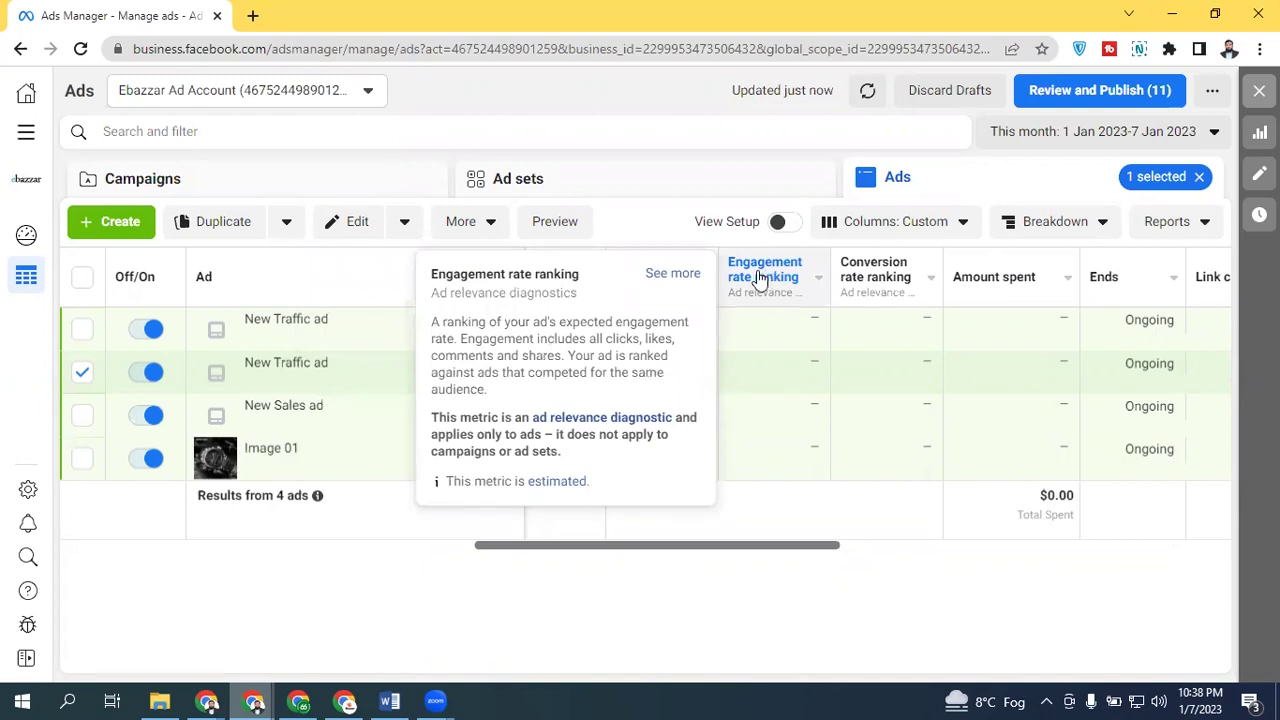
mouse_move(855, 278)
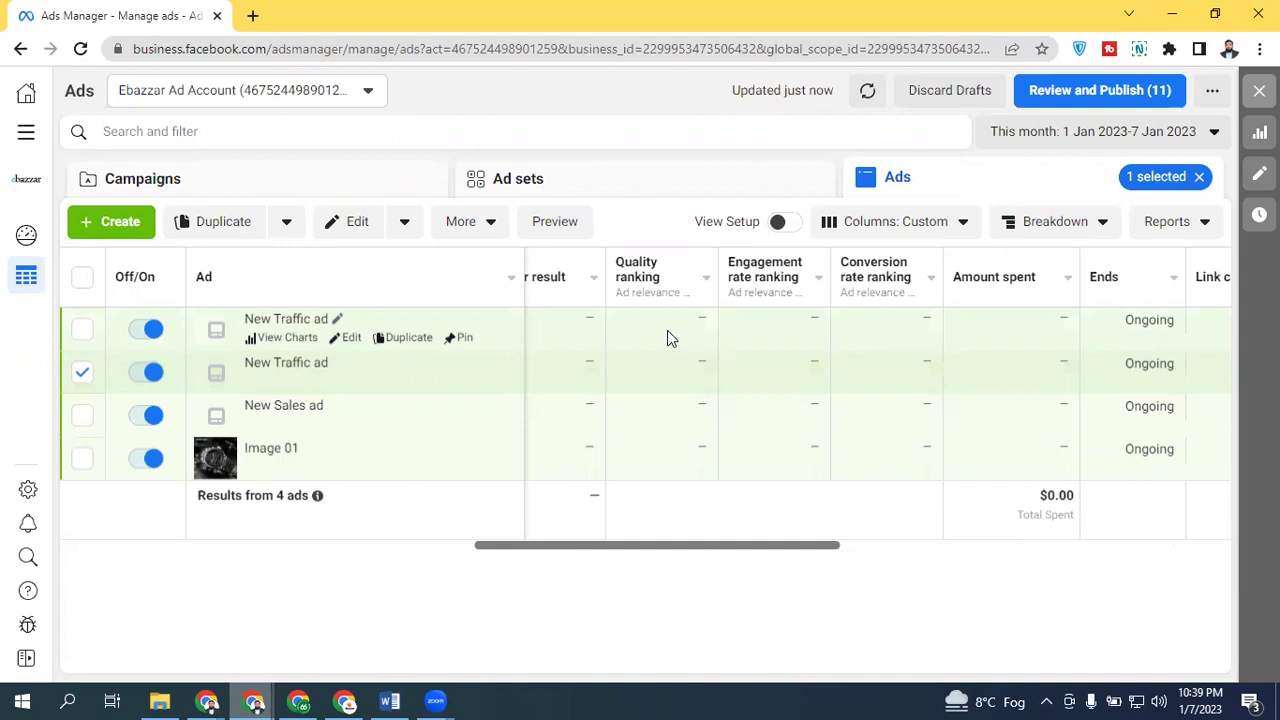
Step: Return to the ad sets level and break the table down by delivery using Age
left_click(638, 181)
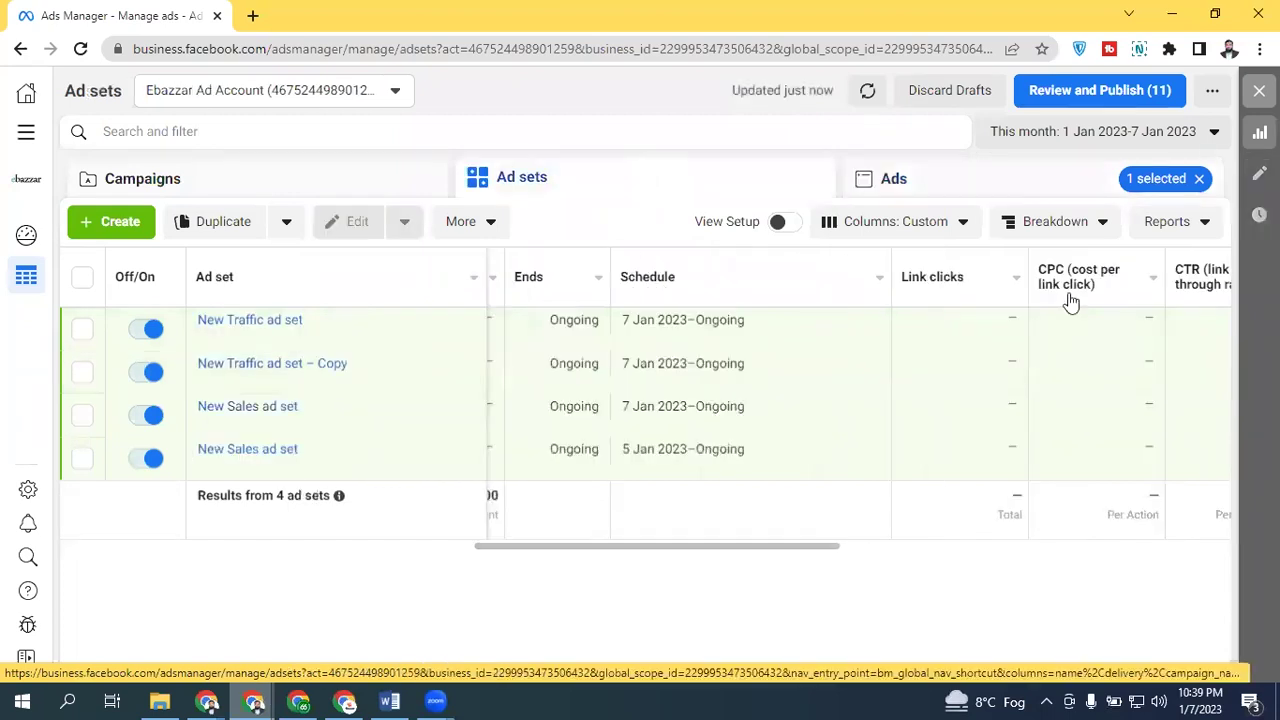
left_click(1048, 221)
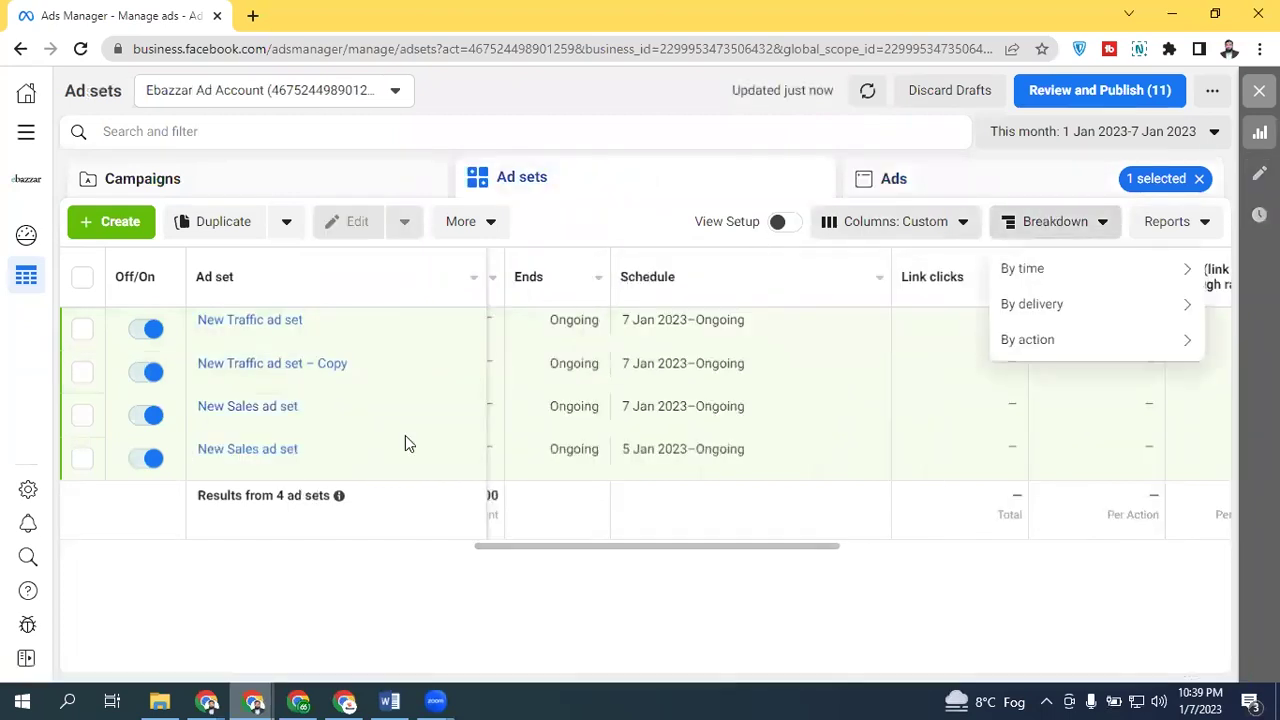
mouse_move(1100, 276)
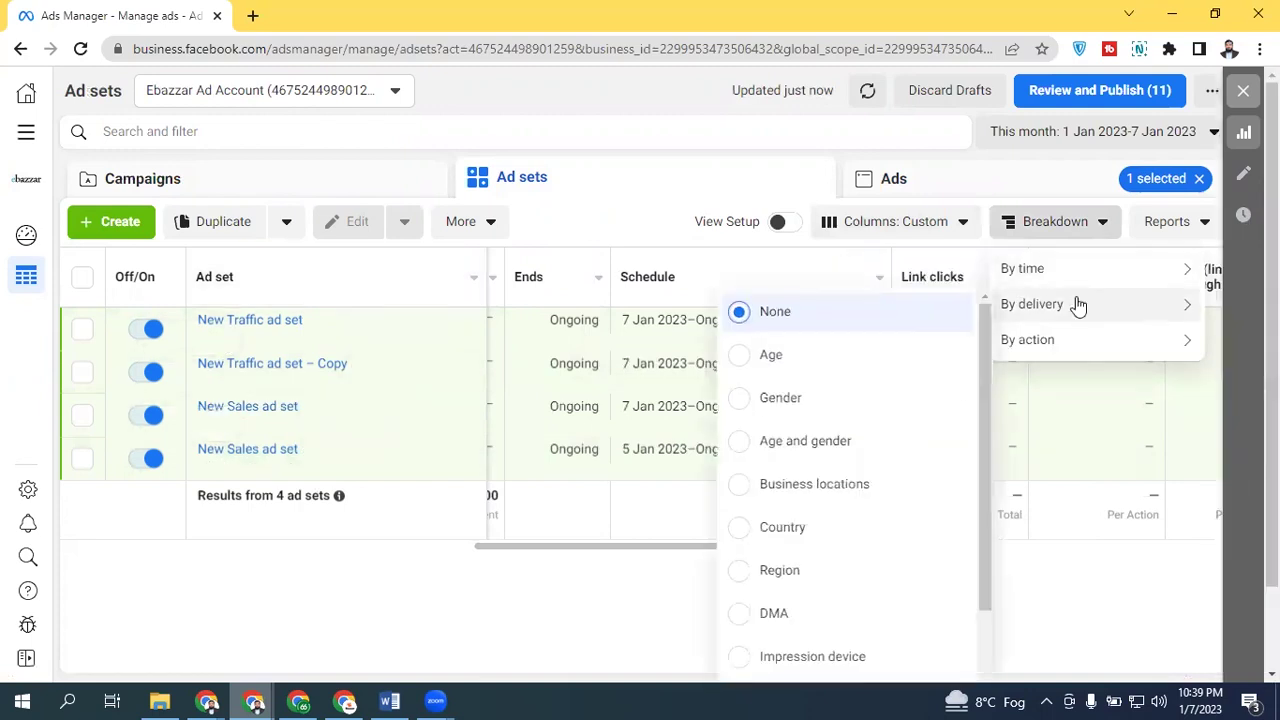
mouse_move(1052, 342)
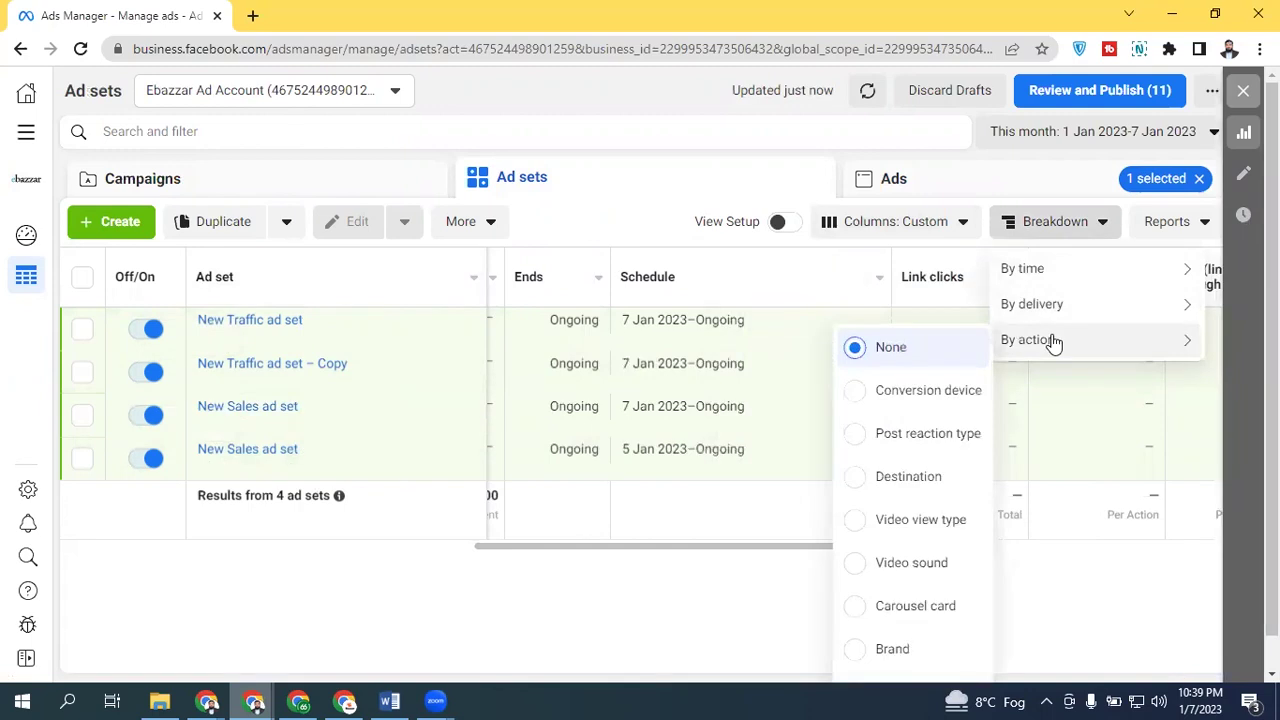
mouse_move(1089, 313)
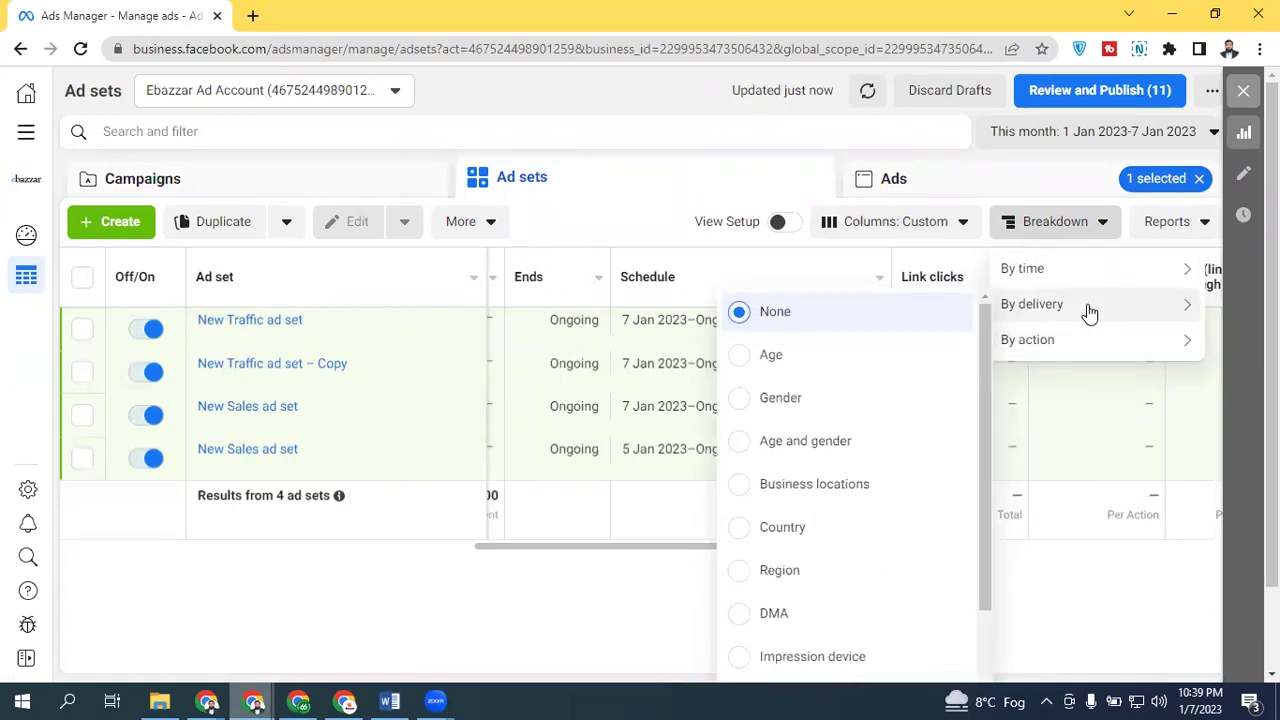
left_click(837, 366)
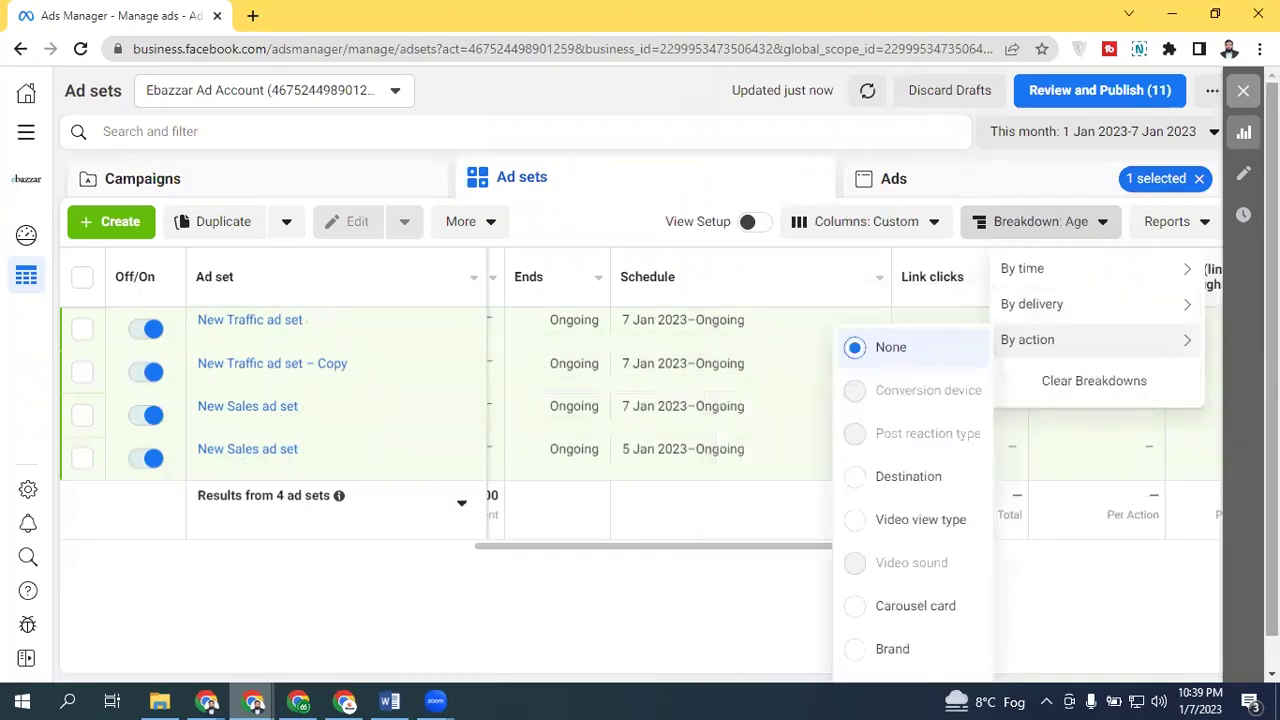
Step: Examine the remaining delivery breakdown options, including Placement, and read the Media type description
scroll(949, 366, "down", 1)
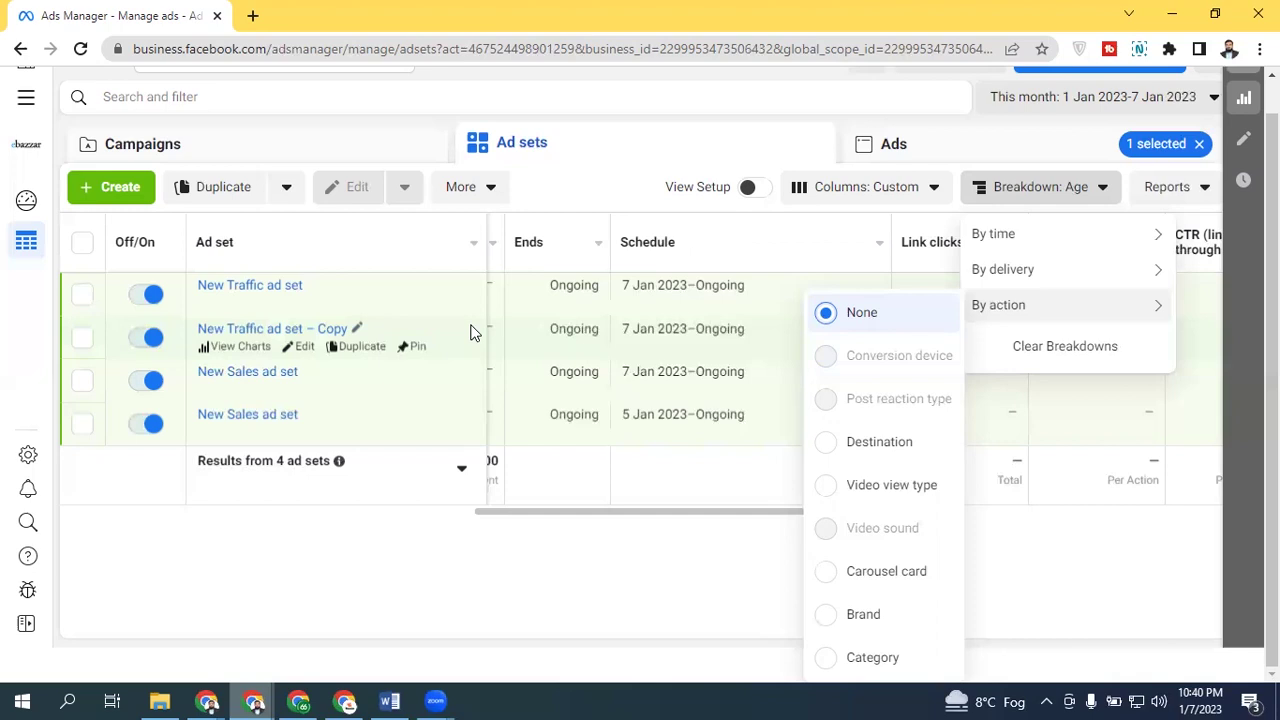
mouse_move(1003, 283)
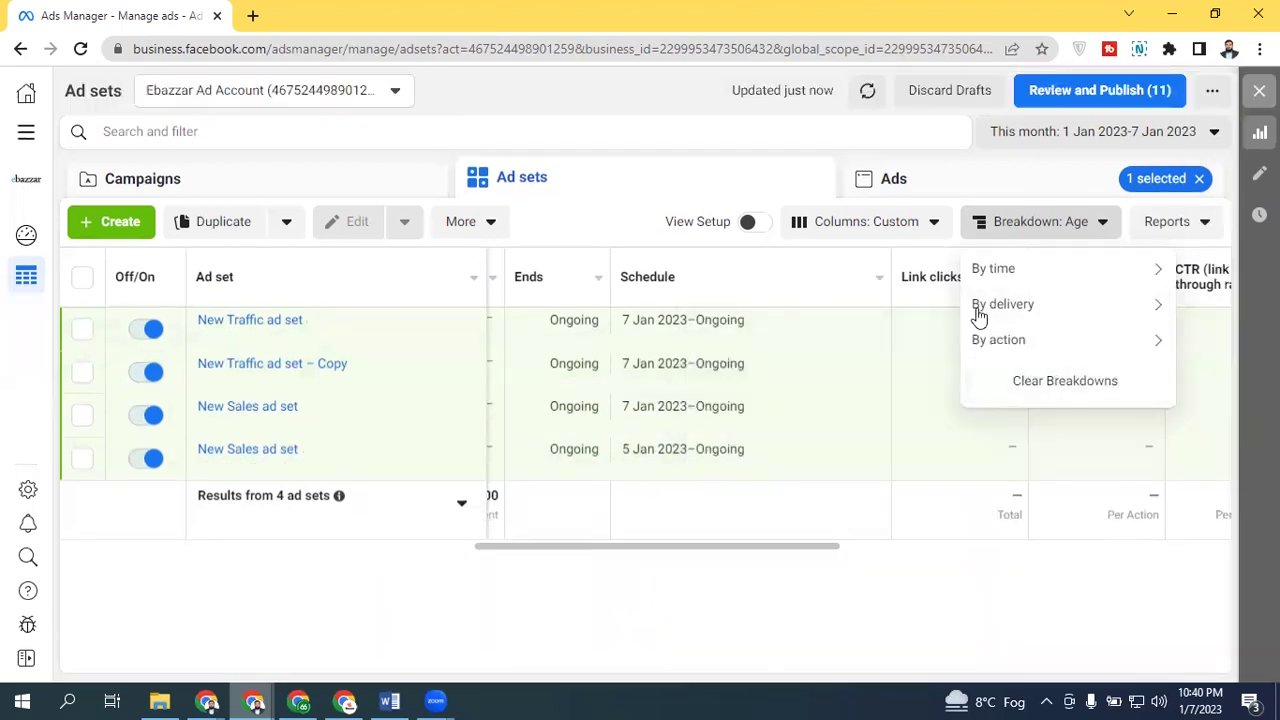
mouse_move(979, 312)
scroll(937, 508, "down", 3)
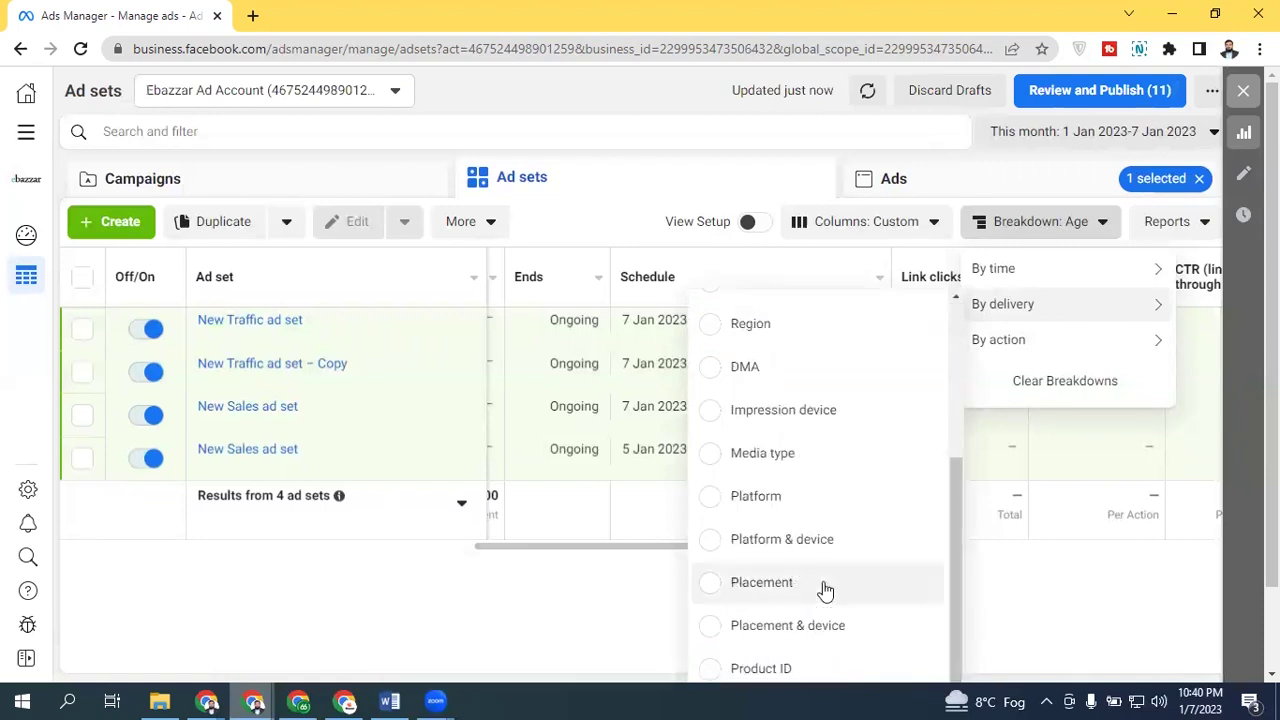
mouse_move(780, 455)
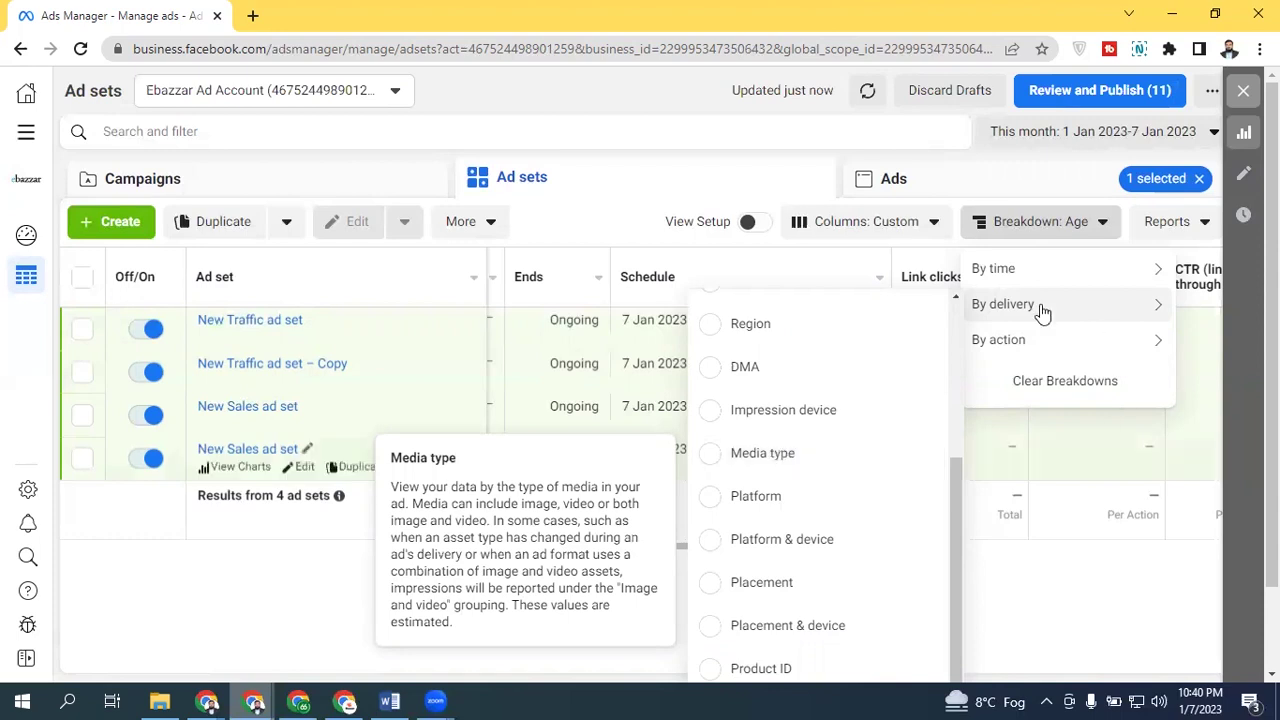
left_click(1043, 230)
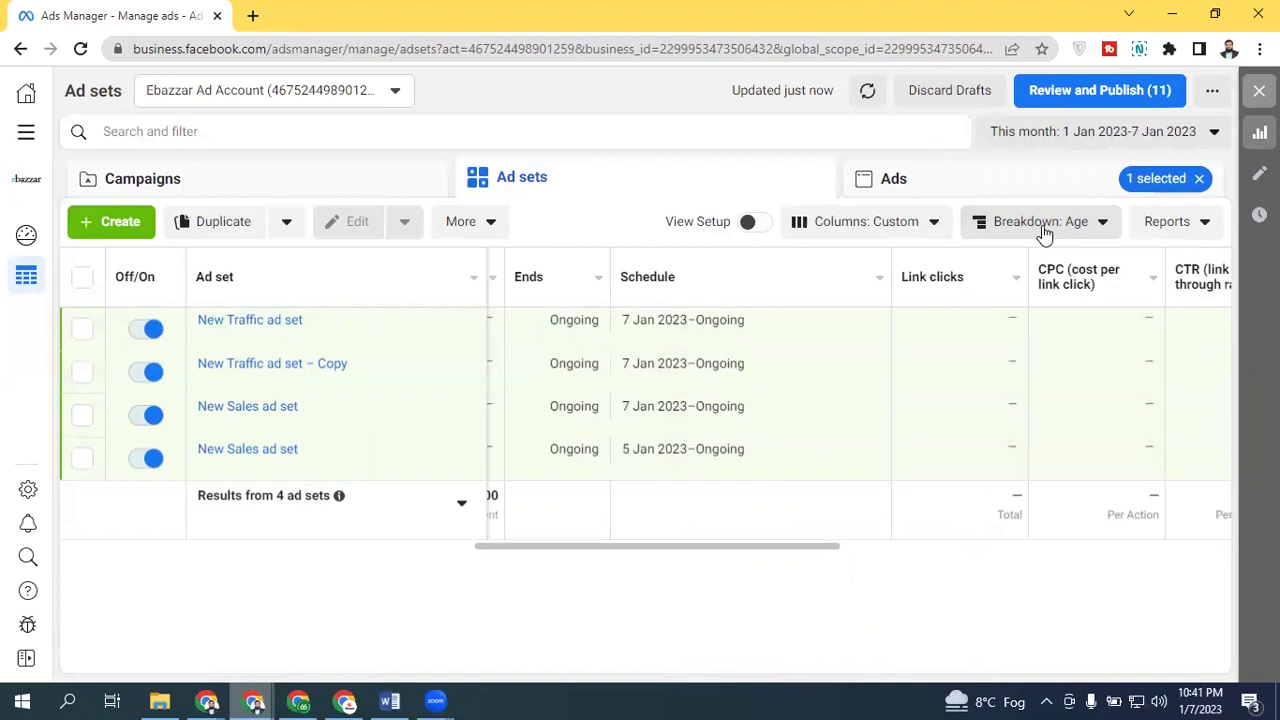
Step: View the export format and row options for the ad sets table data and close them without exporting
left_click(1153, 223)
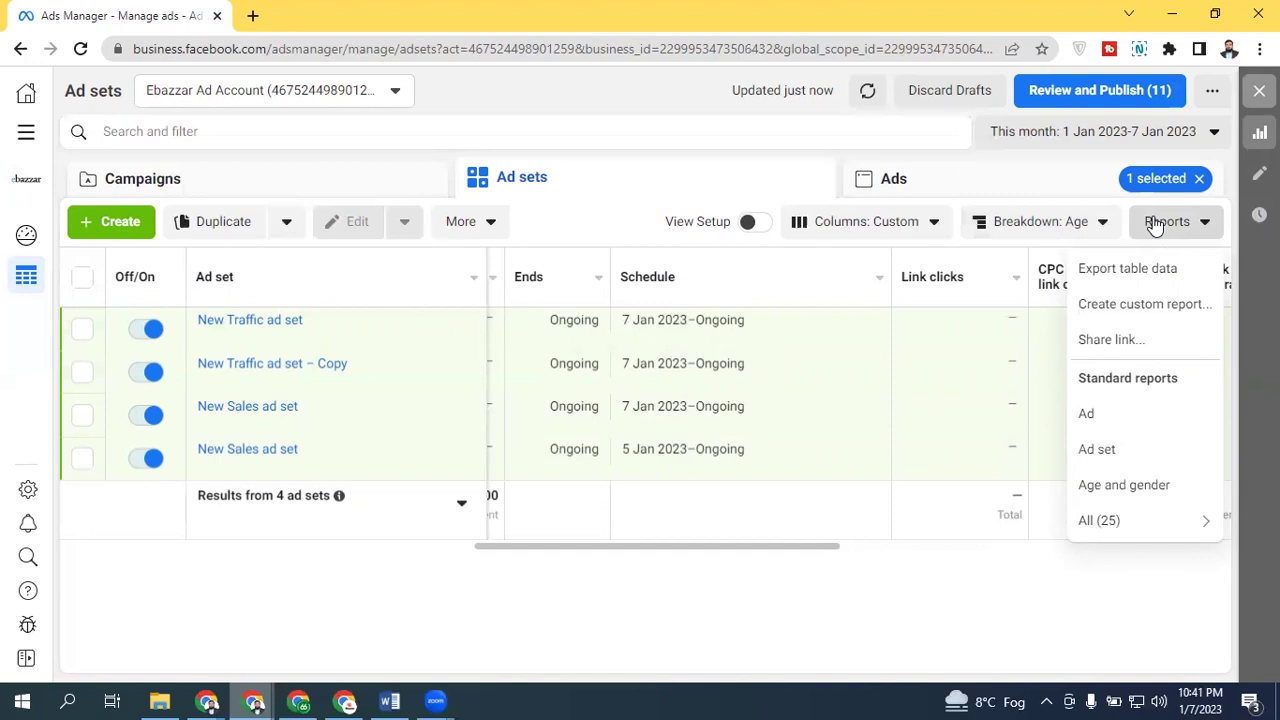
left_click(1145, 270)
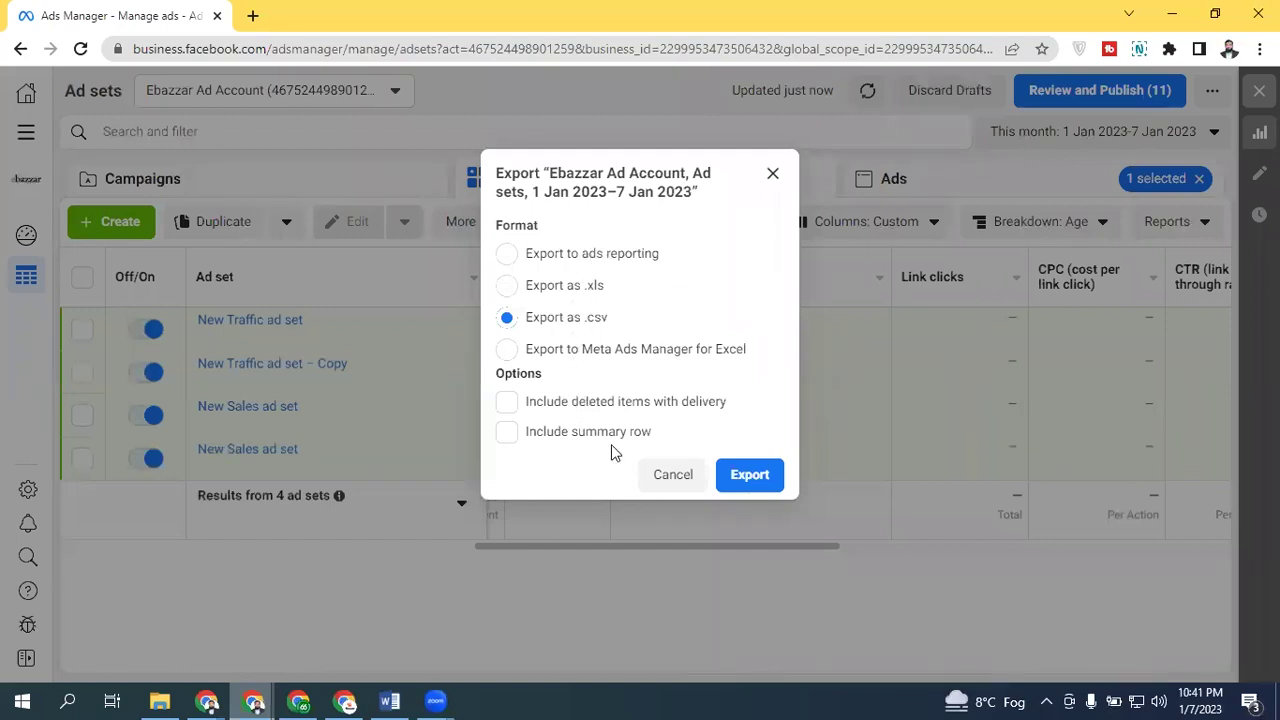
left_click(771, 174)
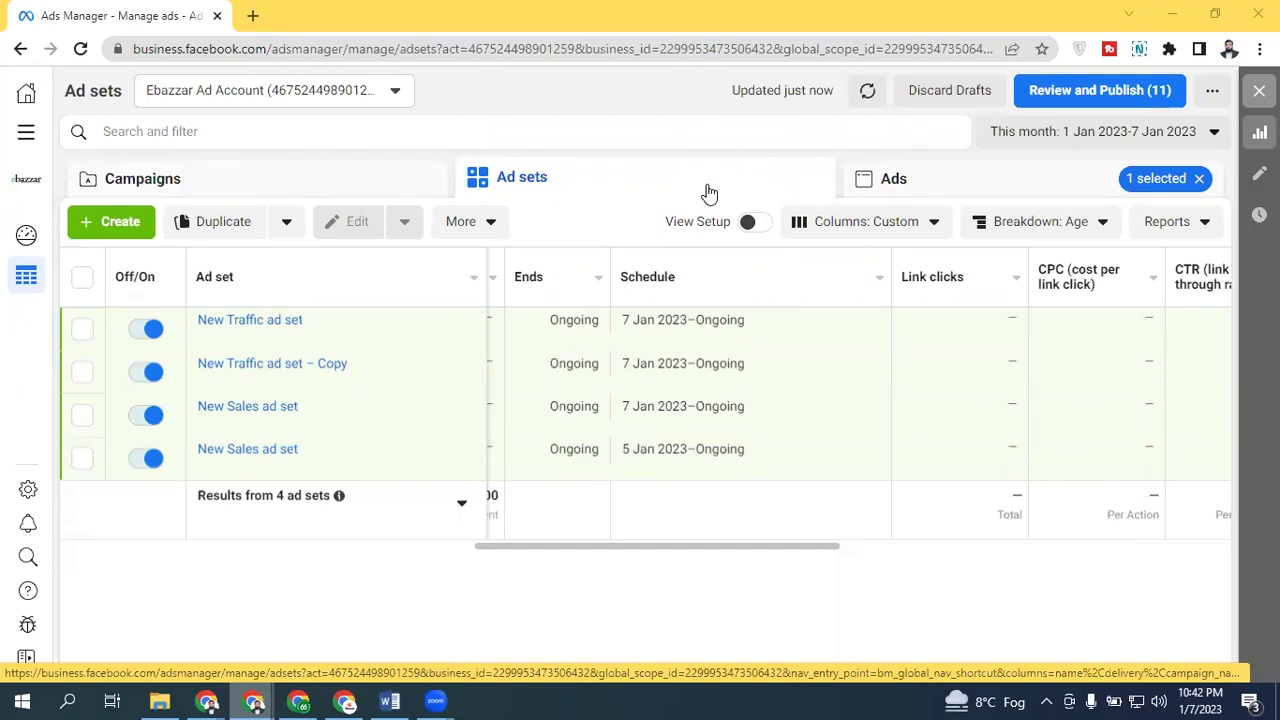
Step: Go to Events Manager, dismiss the partner gallery announcement and open the ebazzar - No1 Clothing Shop's pixel
left_click(24, 136)
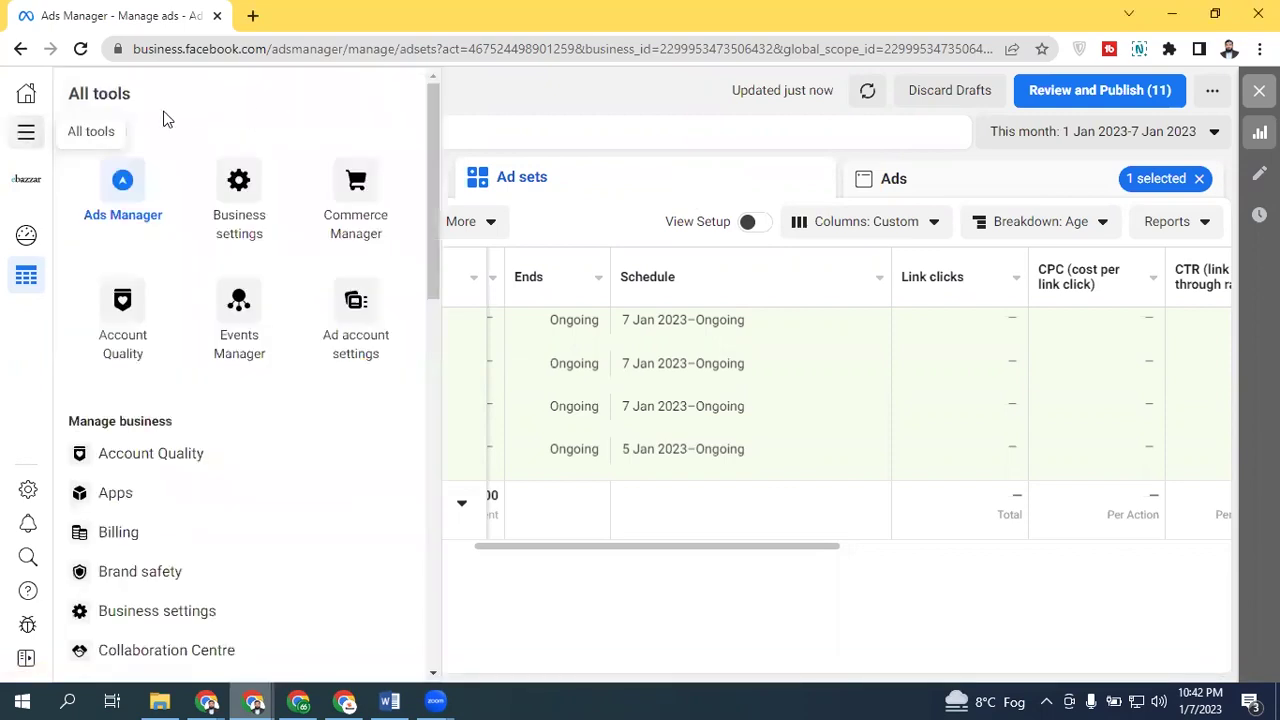
left_click(229, 307)
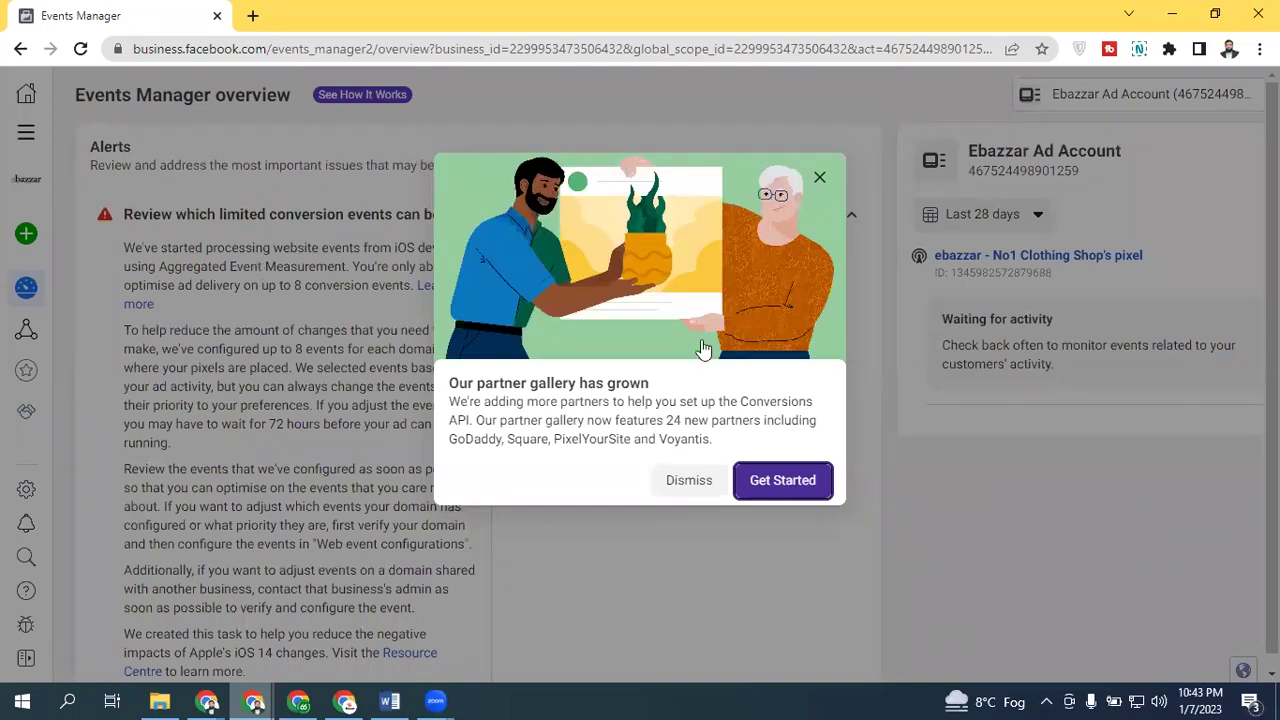
left_click(819, 177)
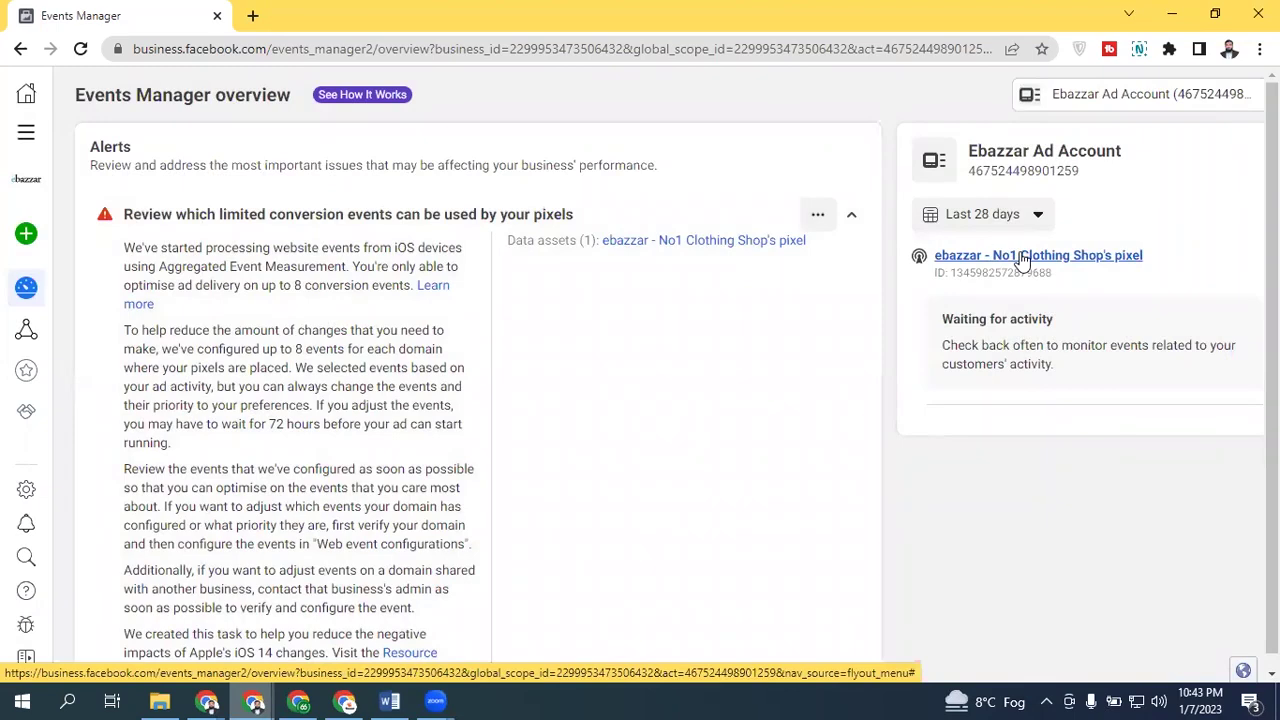
left_click(1022, 258)
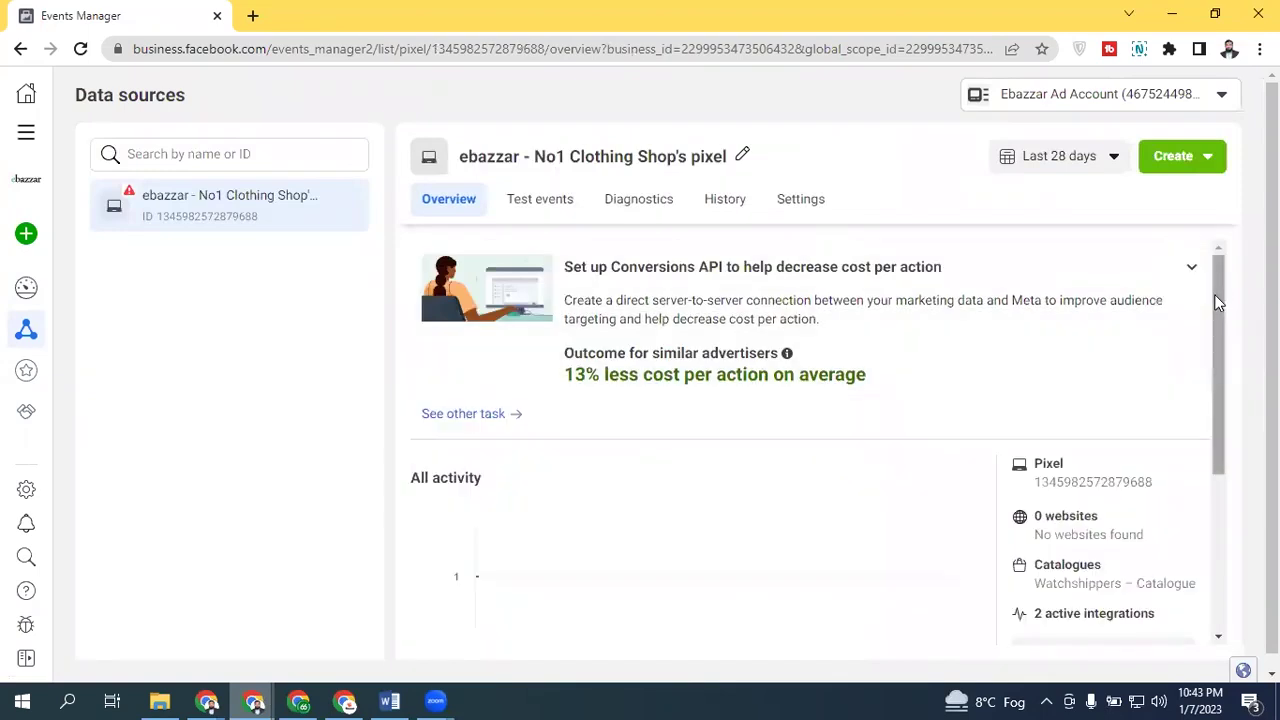
Step: Open the web event configurations from the pixel's aggregated event measurement section
scroll(1214, 294, "down", 1)
scroll(1231, 474, "down", 2)
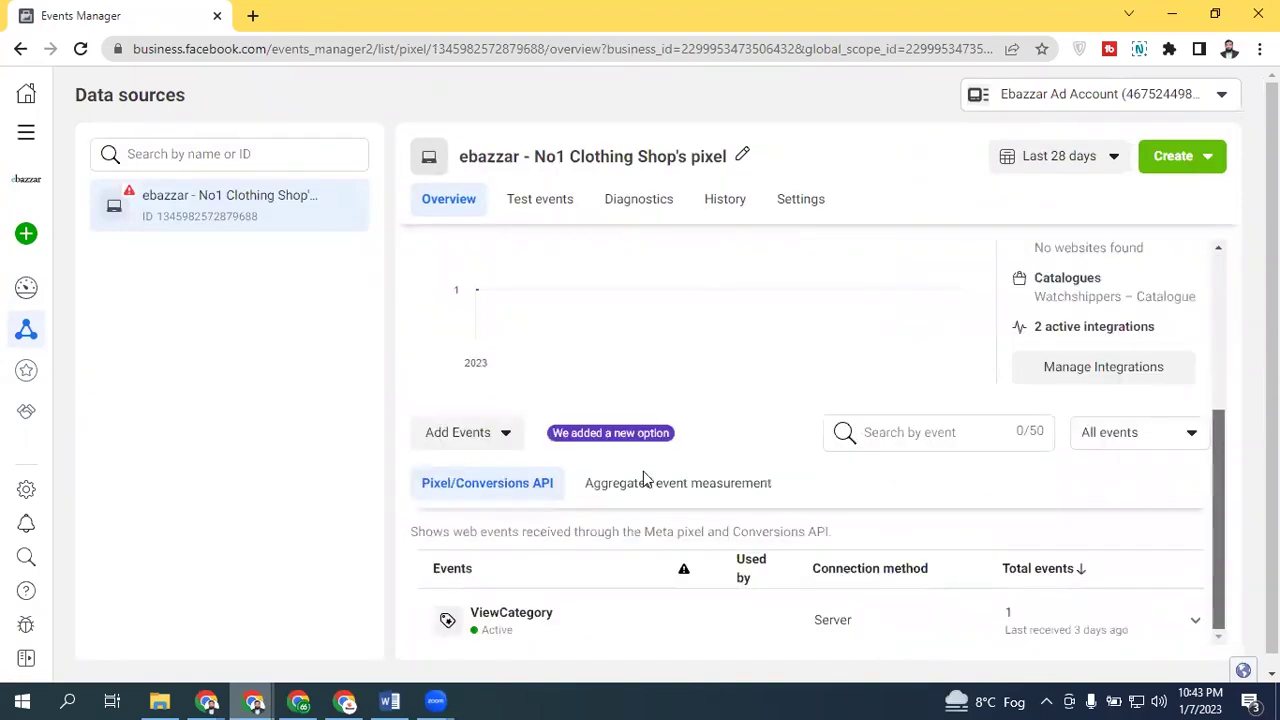
left_click(691, 502)
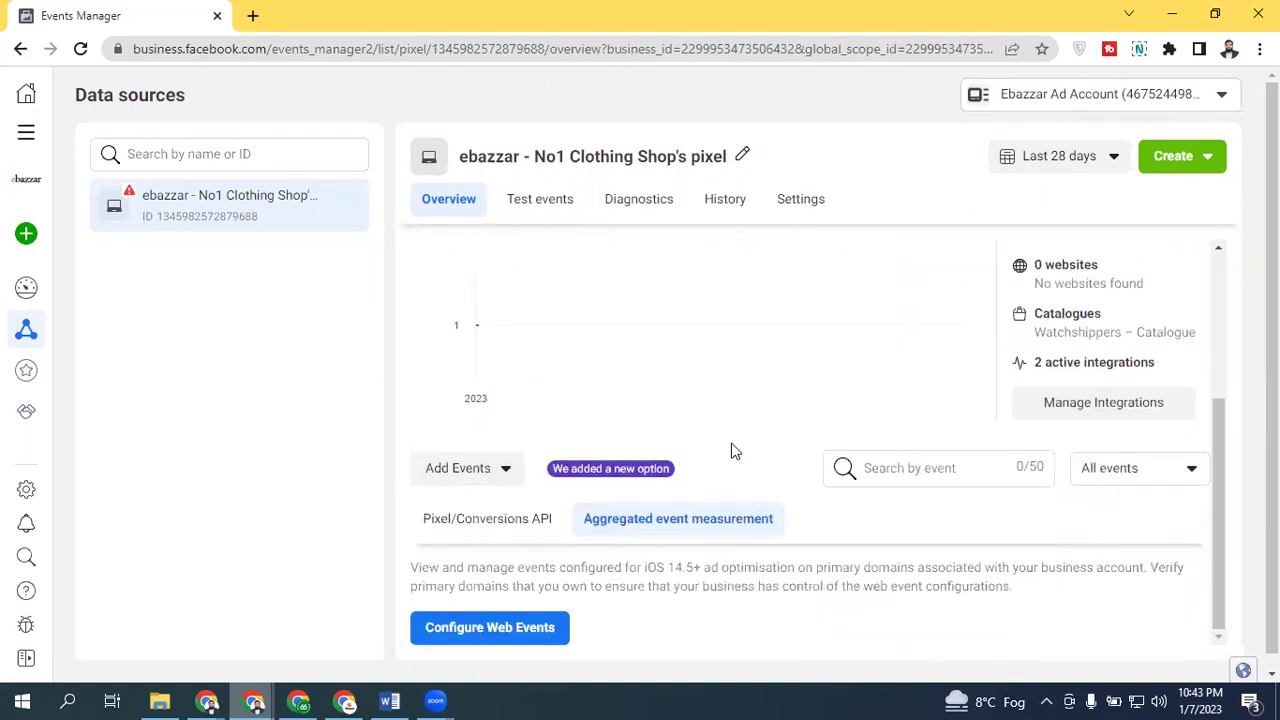
left_click(476, 632)
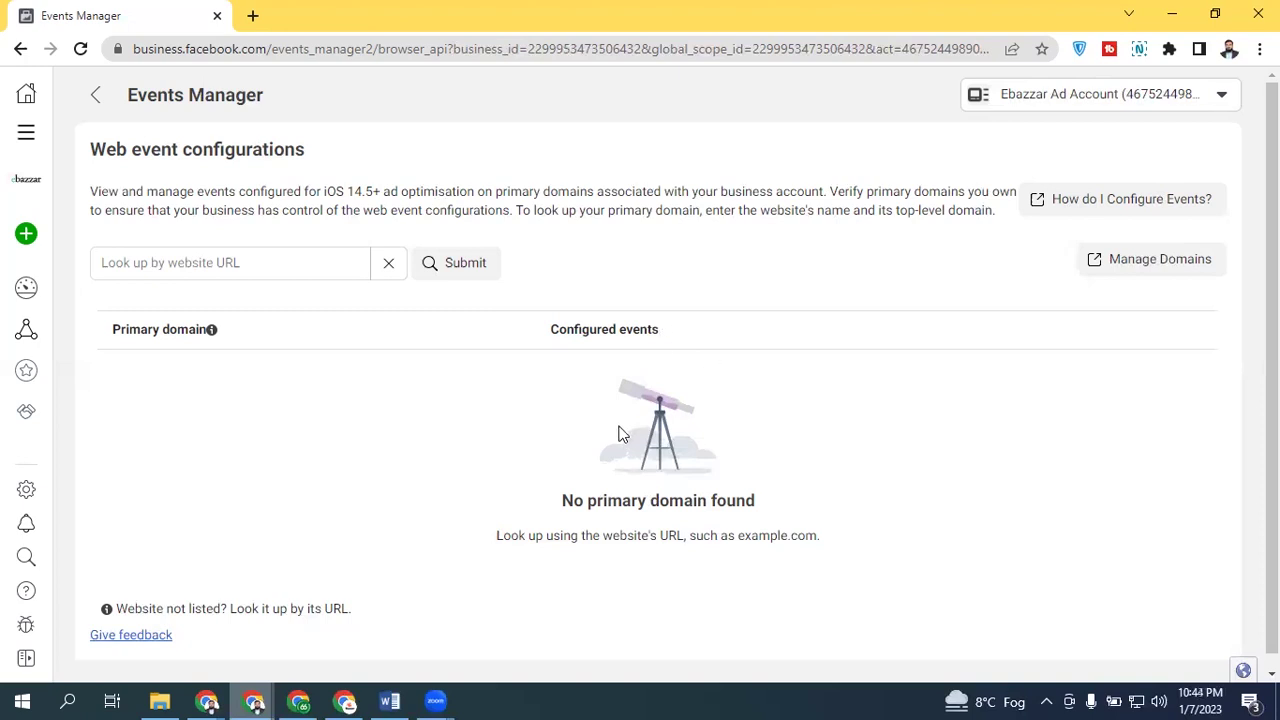
Step: Add ebazzar.com as a new domain in the business settings and copy its verification meta-tag
left_click(1130, 263)
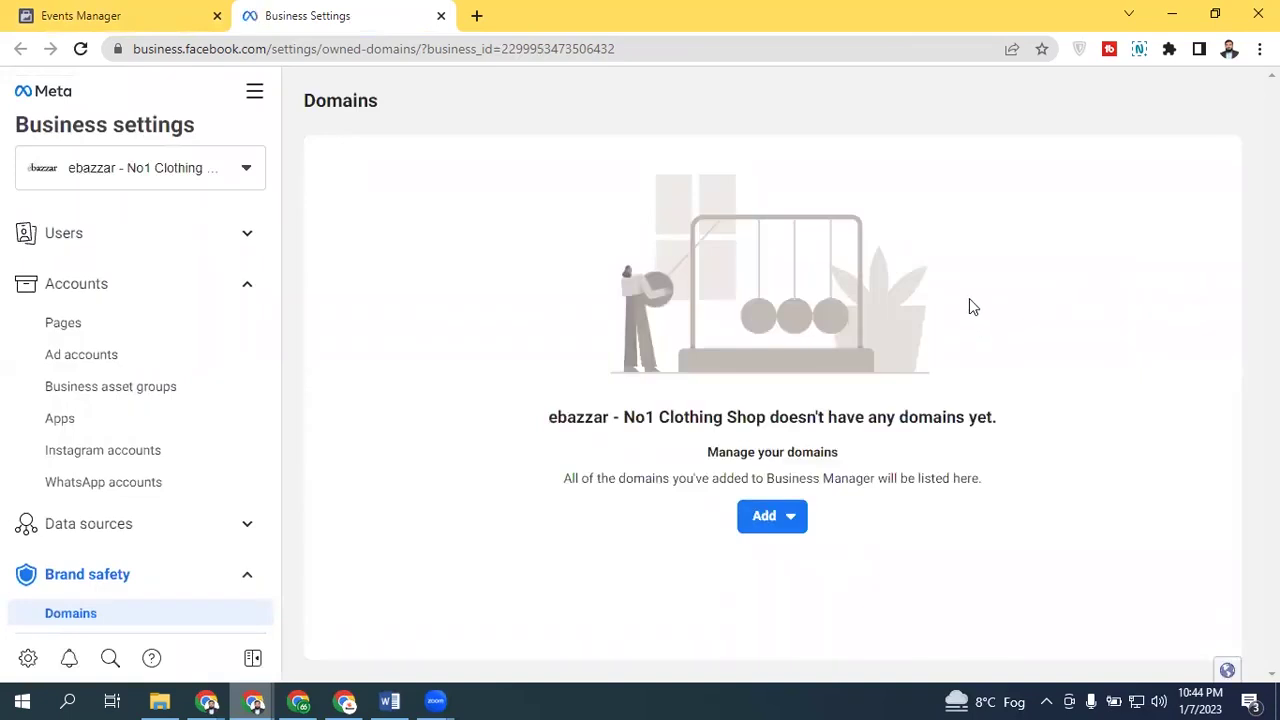
left_click(787, 525)
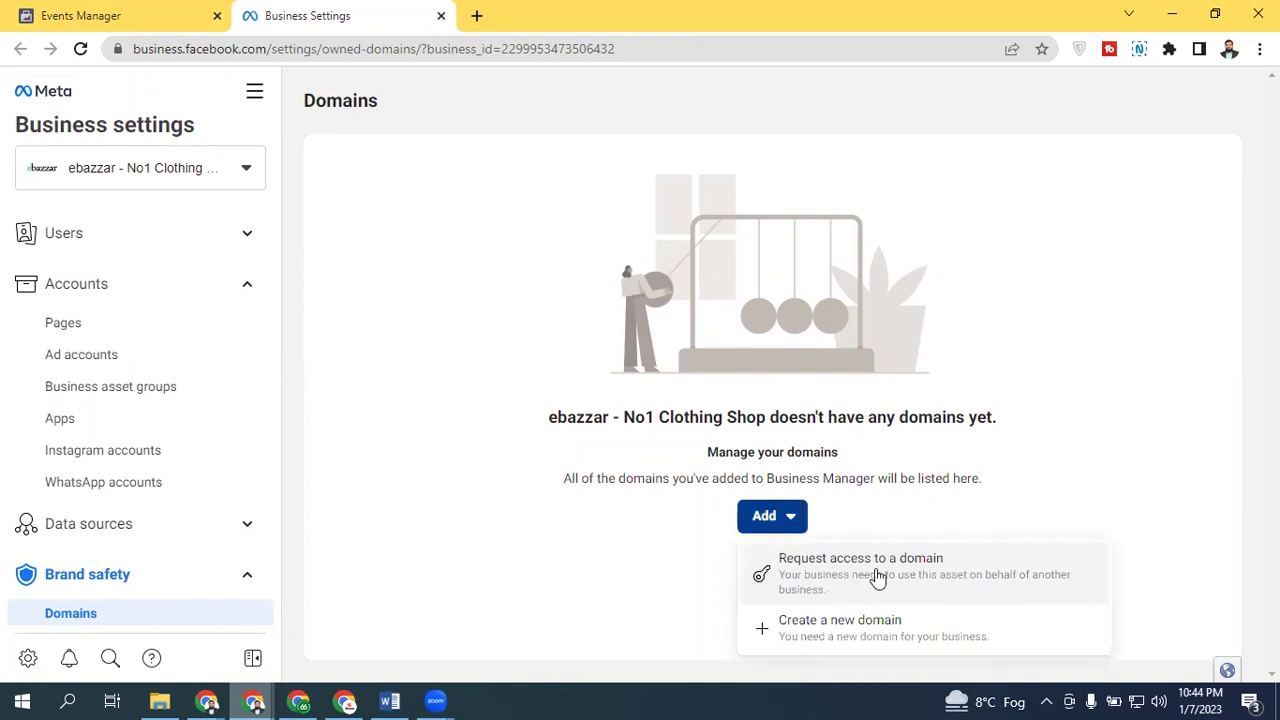
left_click(862, 634)
left_click(596, 344)
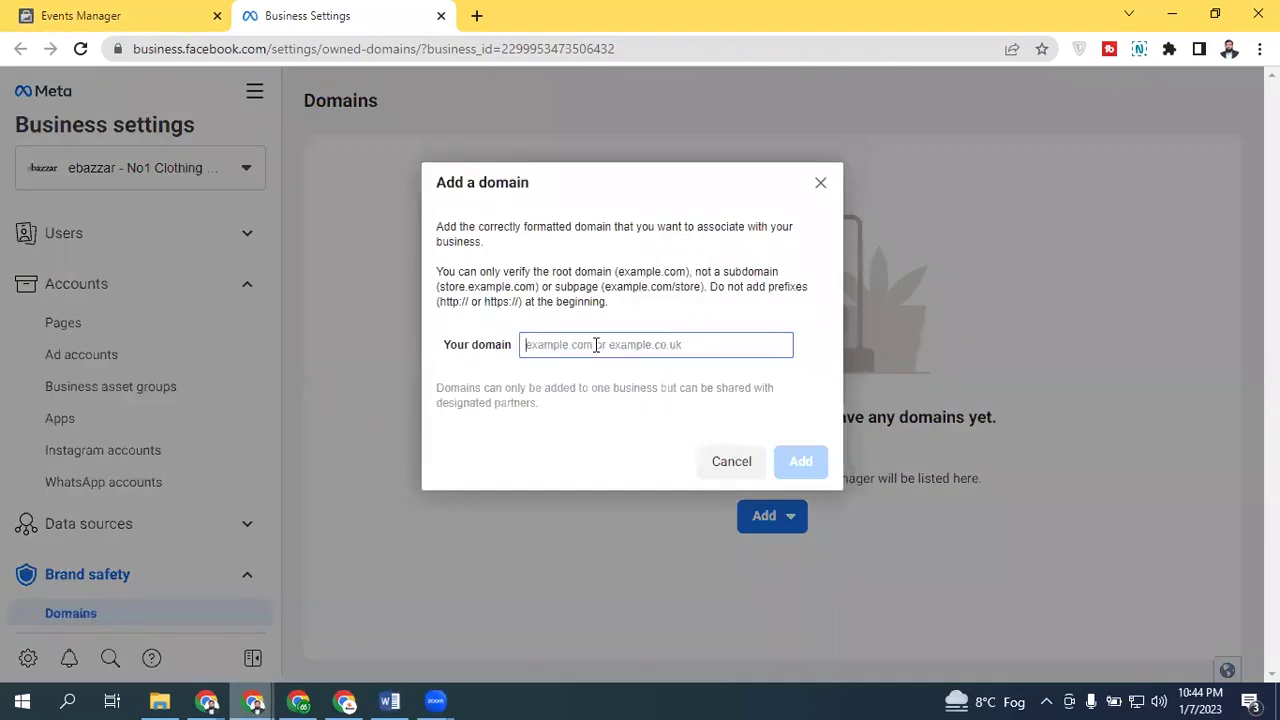
type("ebaz")
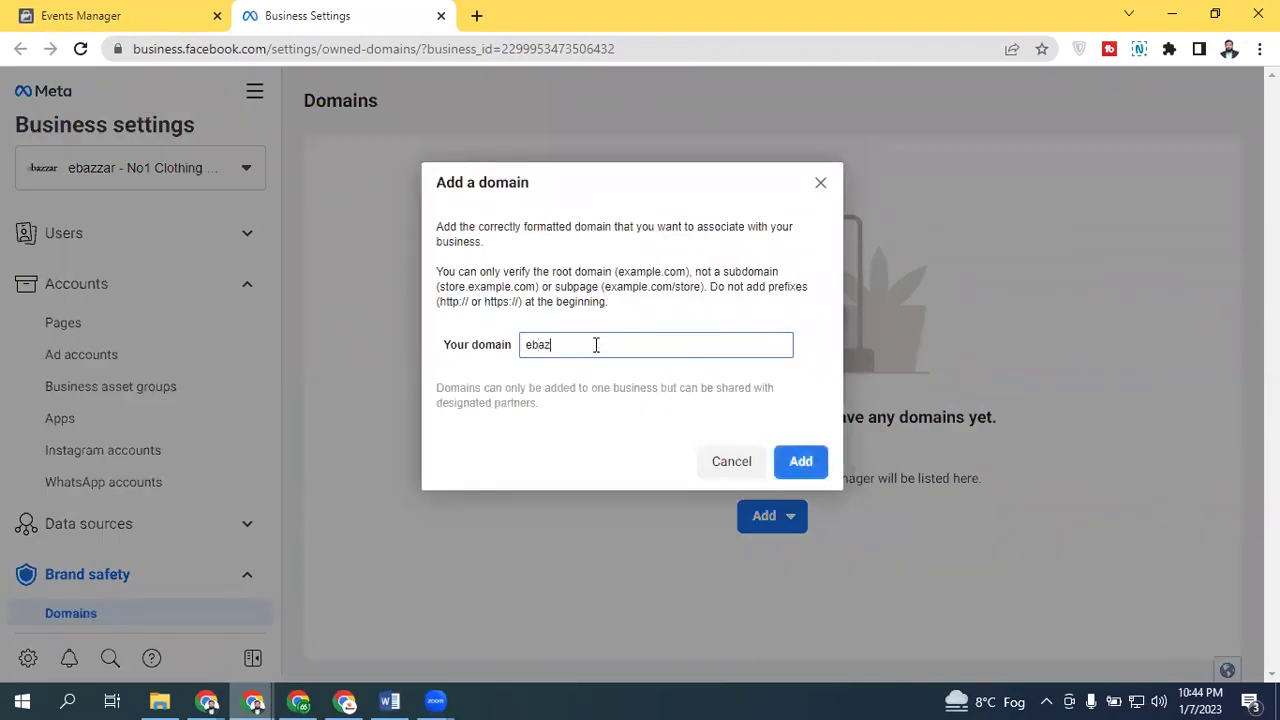
type("zar.com")
left_click(801, 461)
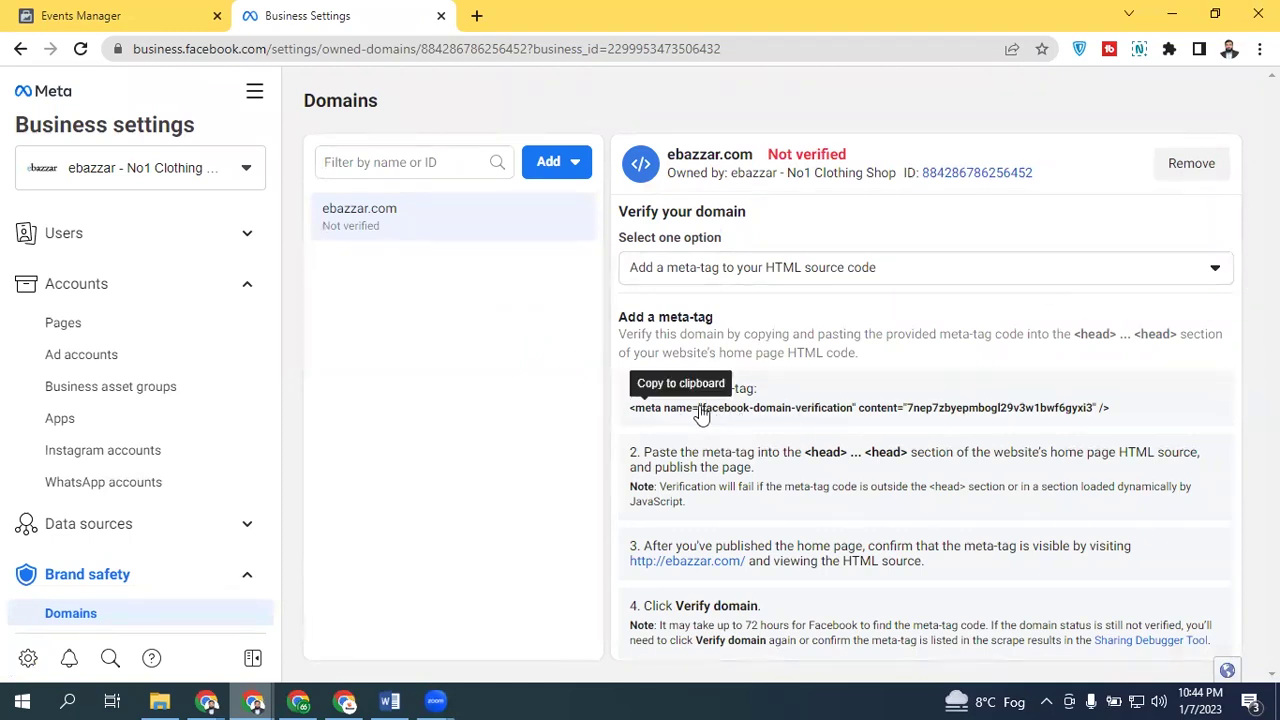
left_click(827, 415)
key("ctrl+minus")
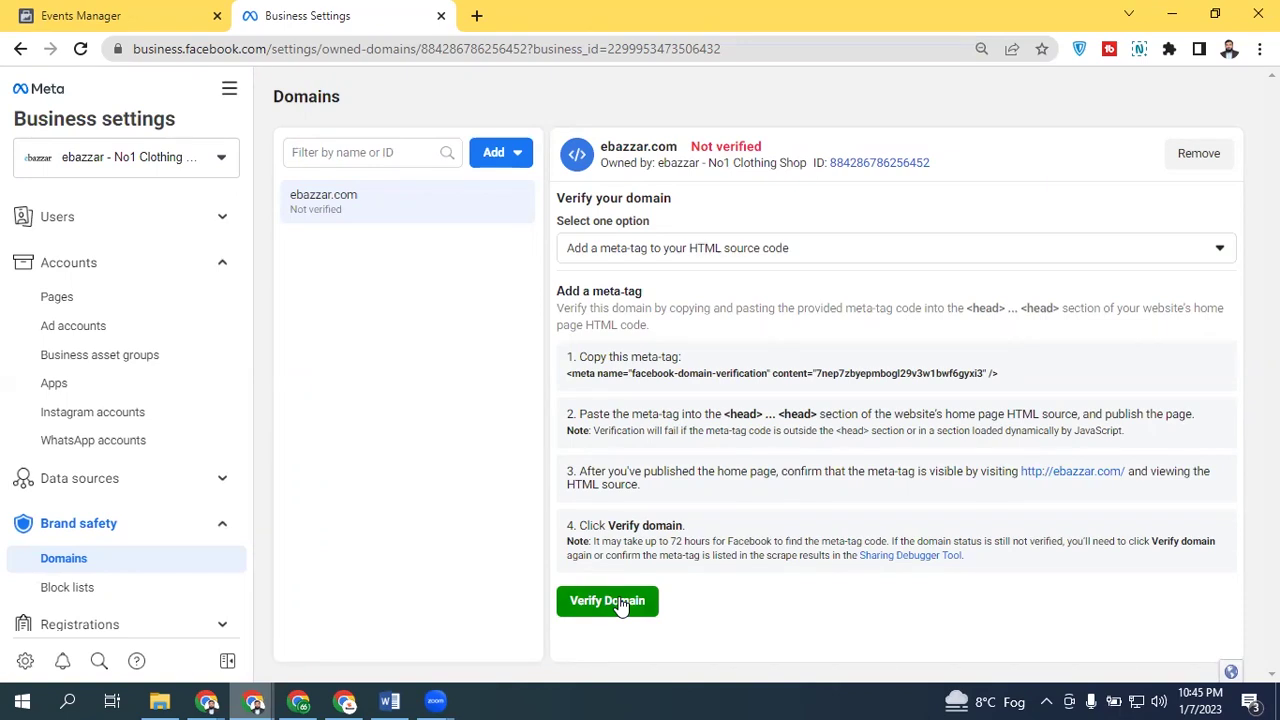
Step: Switch to the other account's Events Manager window and review the verified domain's configured events from highest to lowest priority
left_click(185, 15)
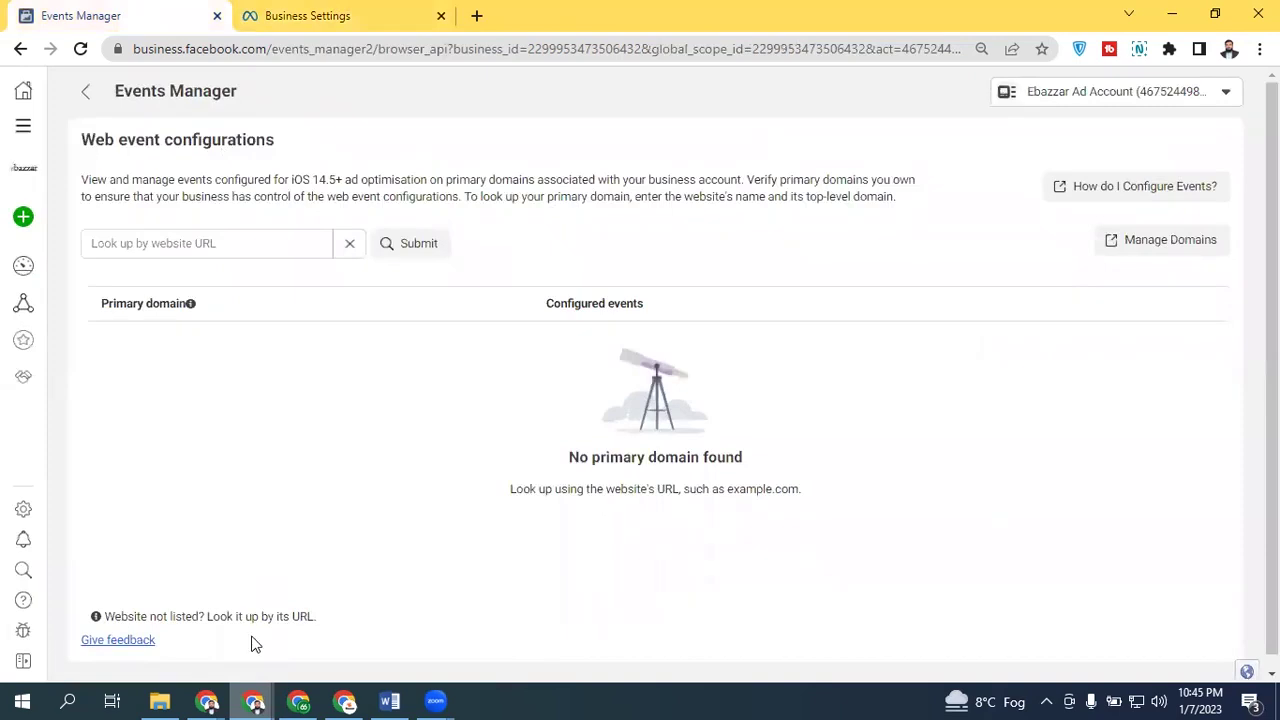
mouse_move(207, 700)
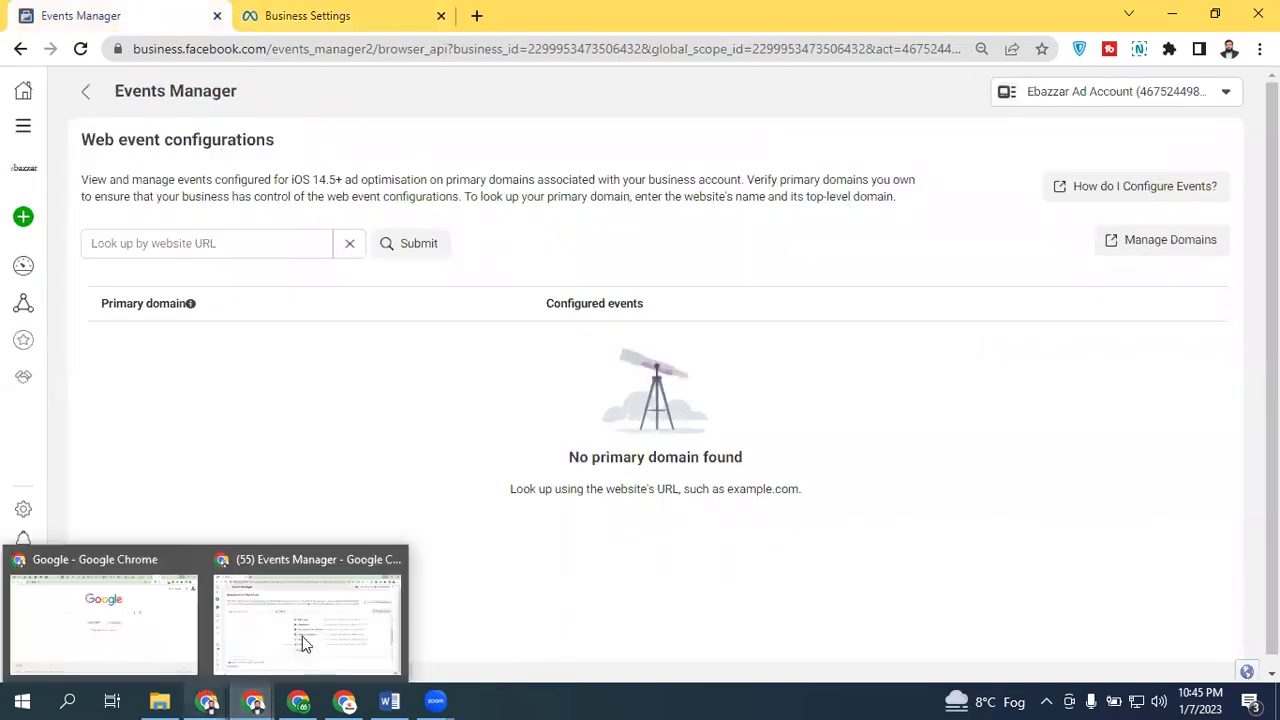
left_click(304, 587)
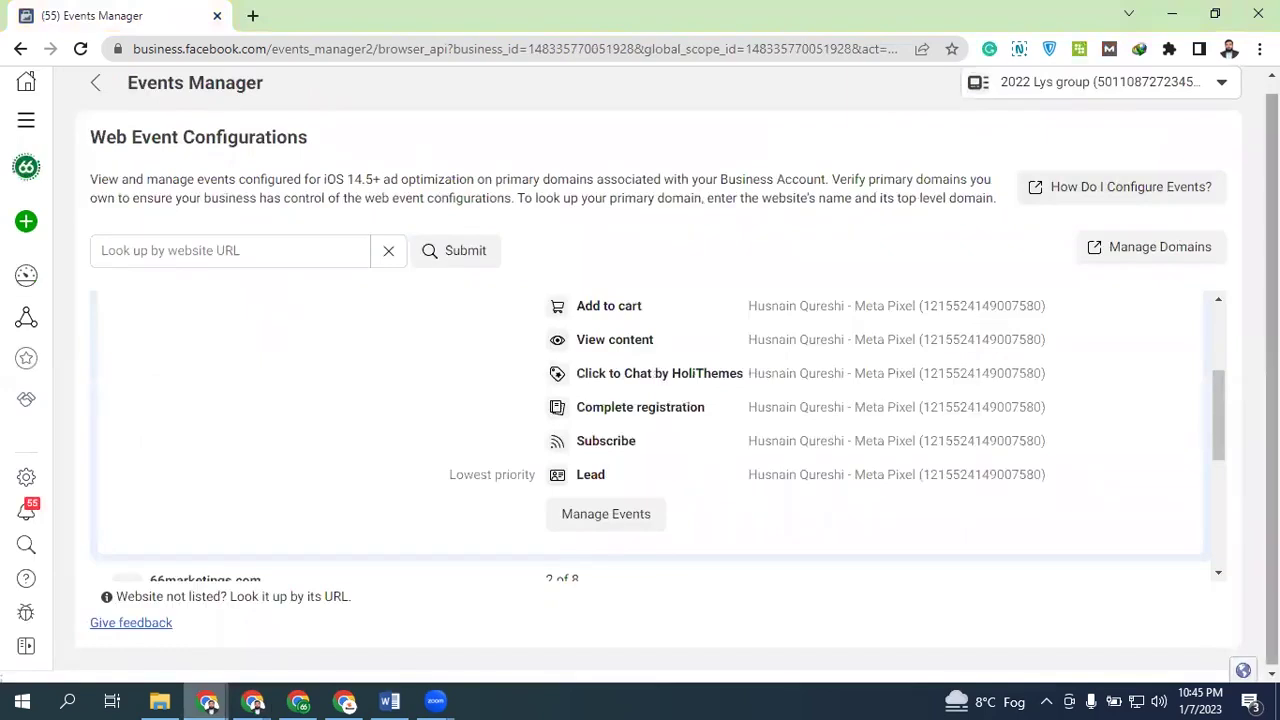
left_click_drag(1220, 396, 1222, 328)
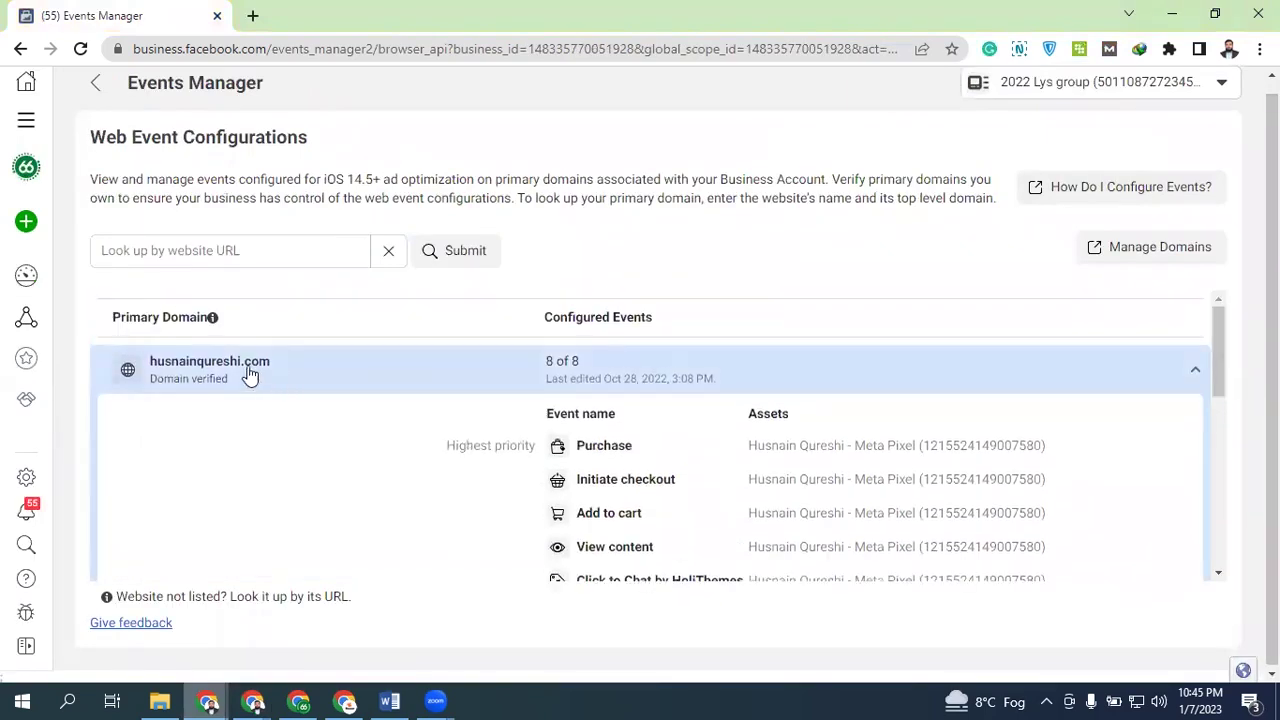
mouse_move(1220, 343)
left_mouse_down()
mouse_move(1218, 371)
mouse_move(1240, 354)
left_mouse_up()
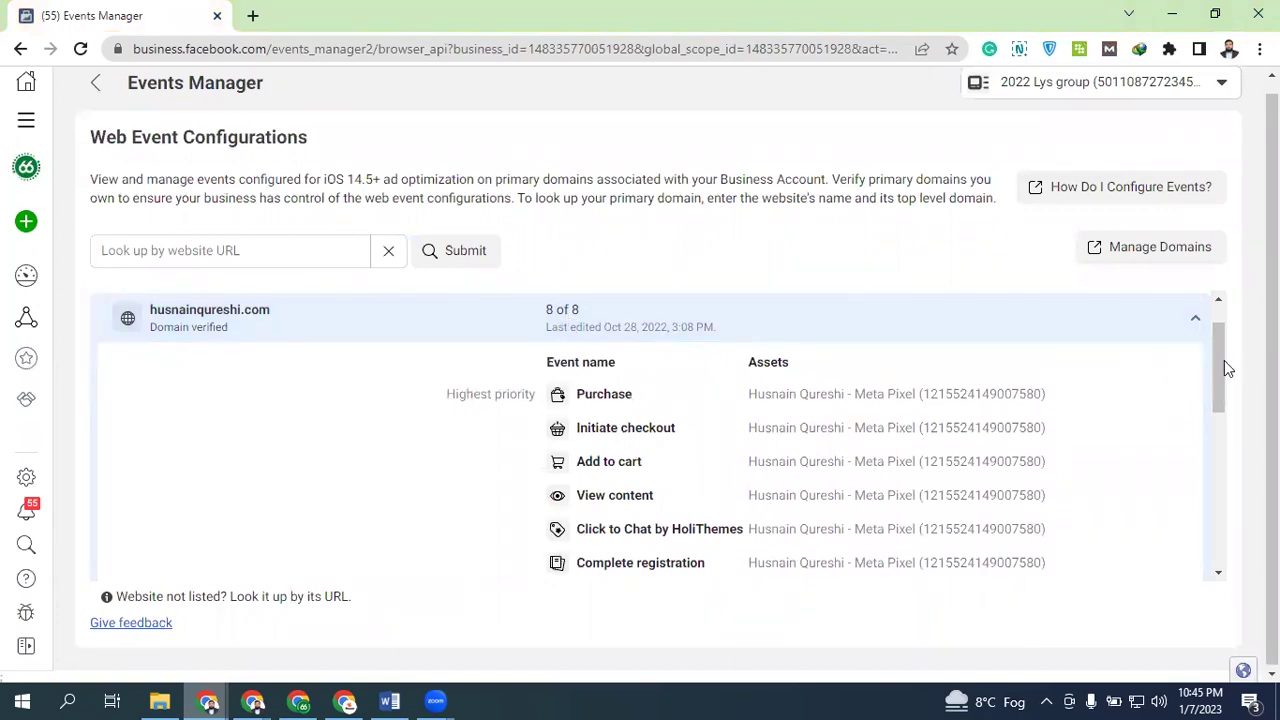
left_click_drag(1220, 362, 1217, 371)
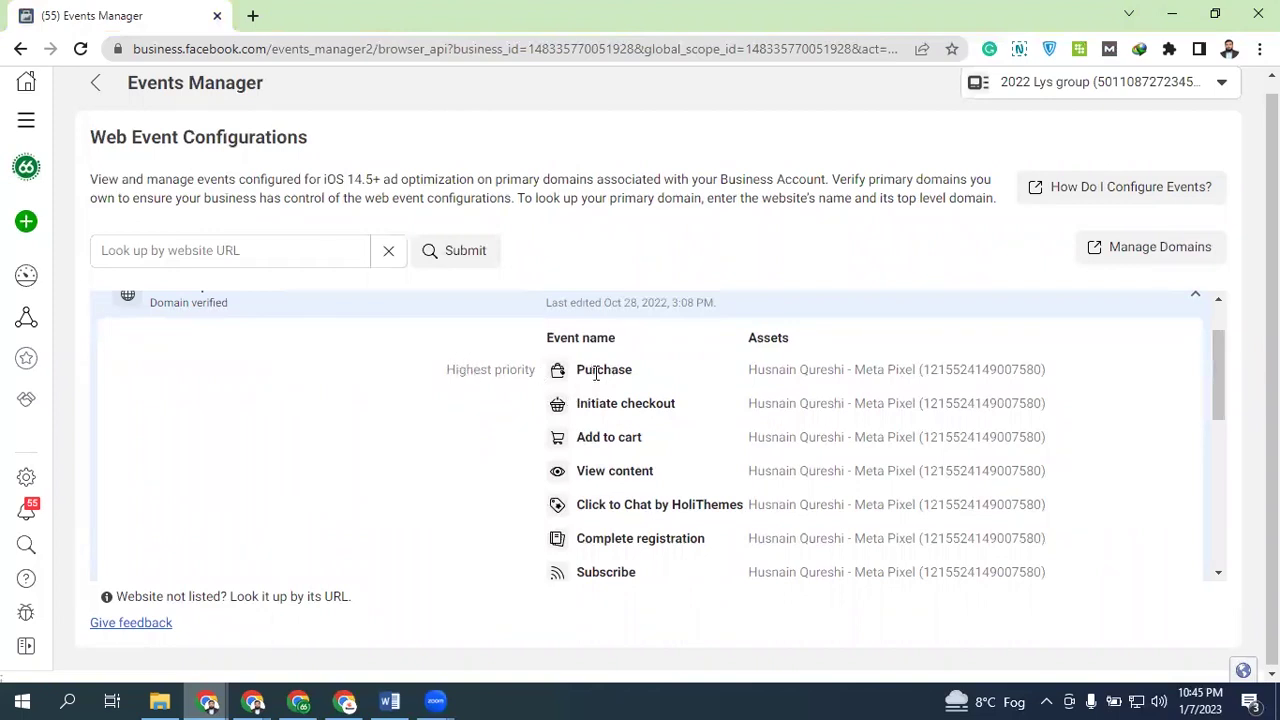
left_click_drag(577, 371, 640, 372)
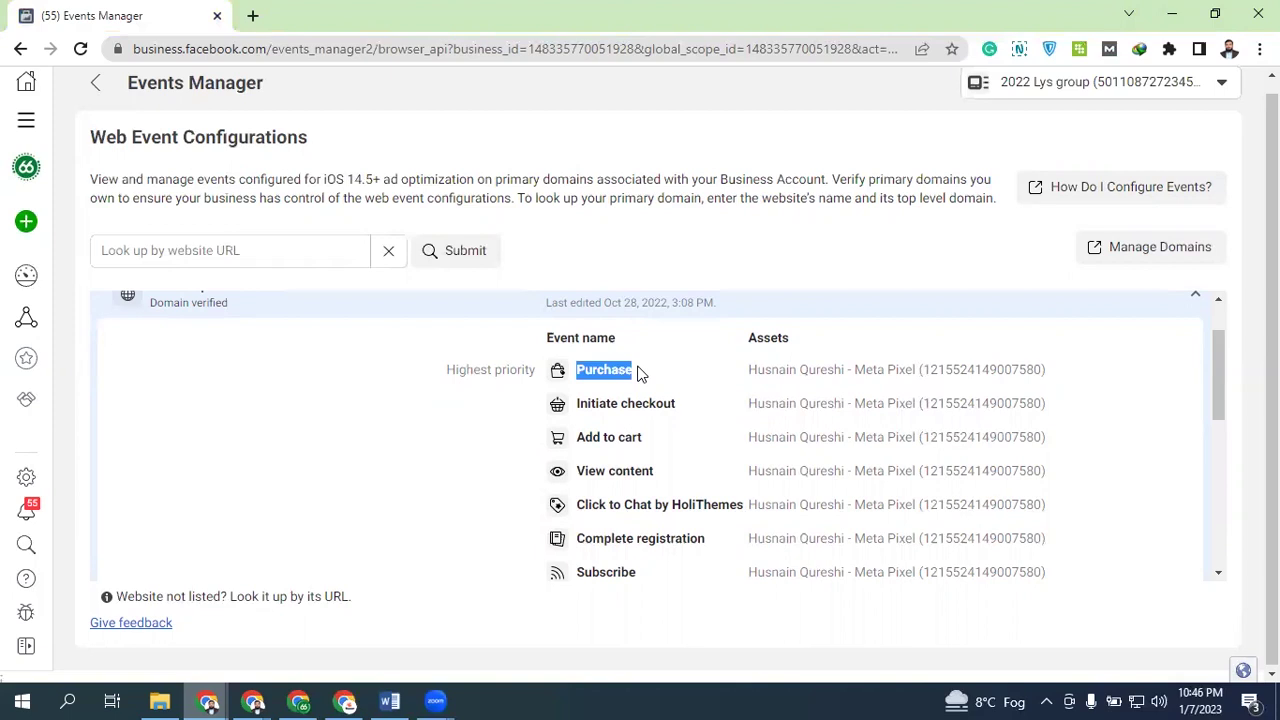
left_click(628, 373)
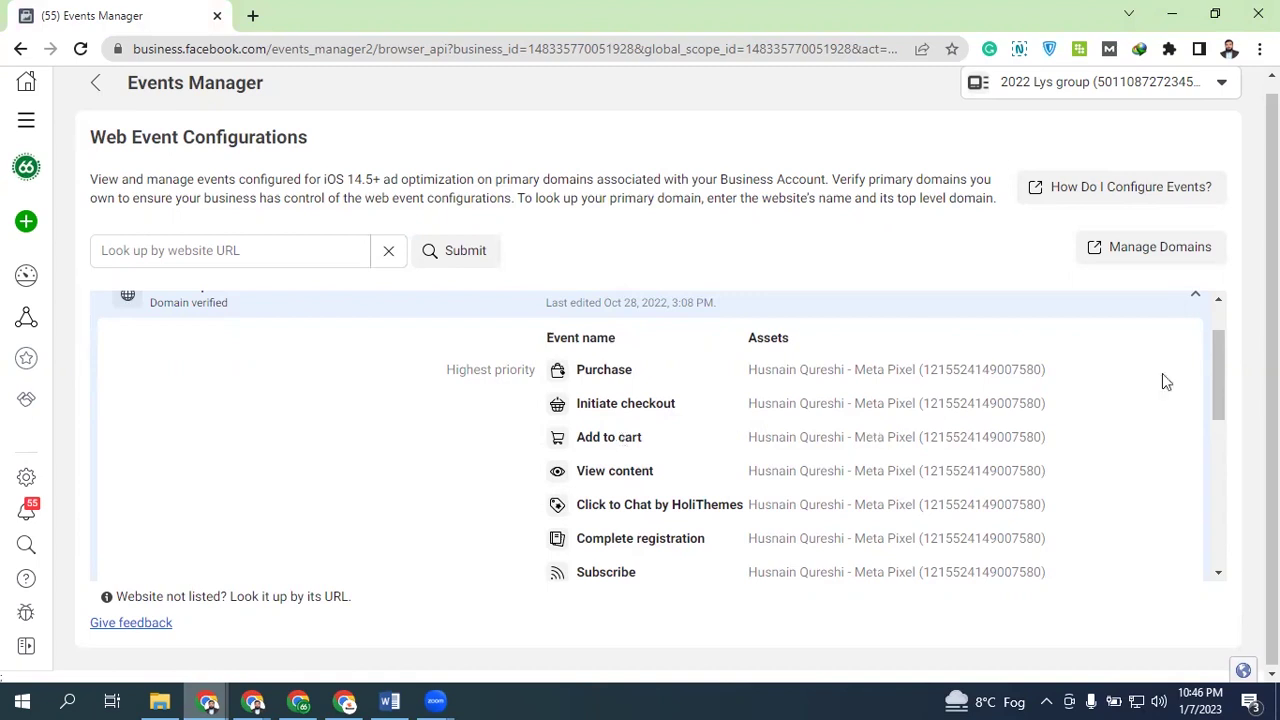
left_click_drag(1218, 347, 1214, 380)
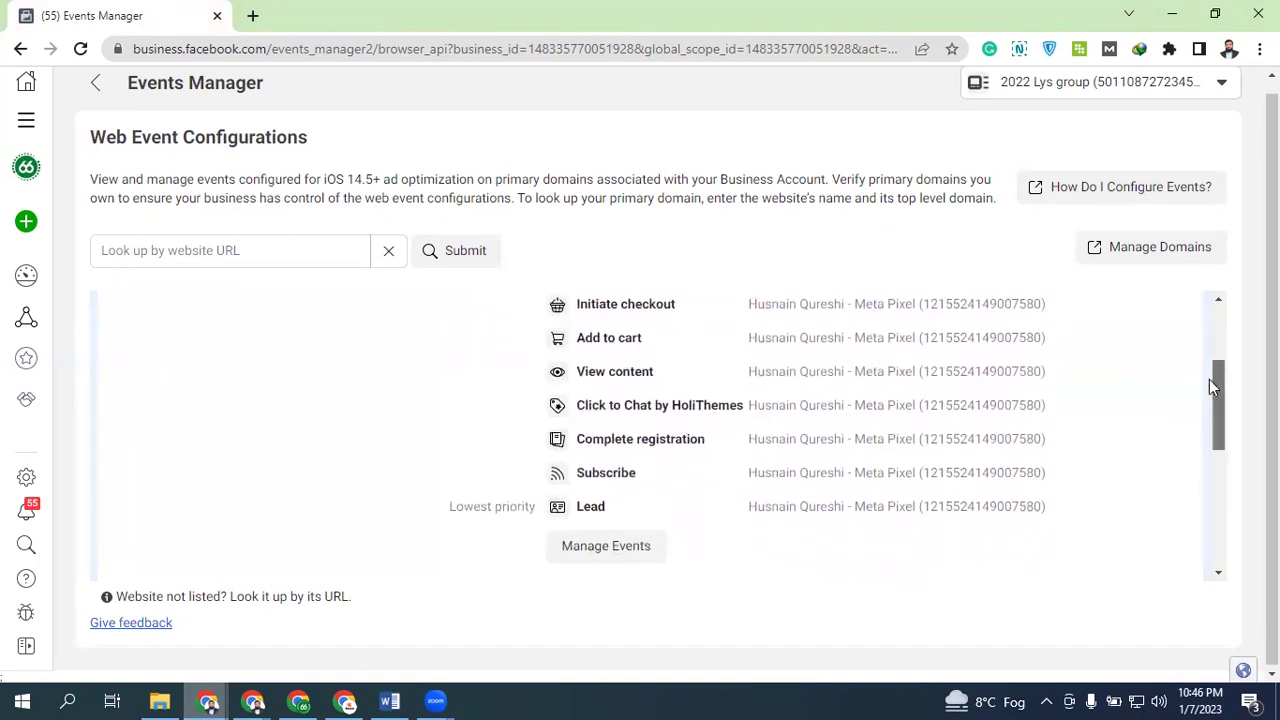
Step: Open the verified domain's web events for editing after reading the warning about frequent changes
left_click(590, 545)
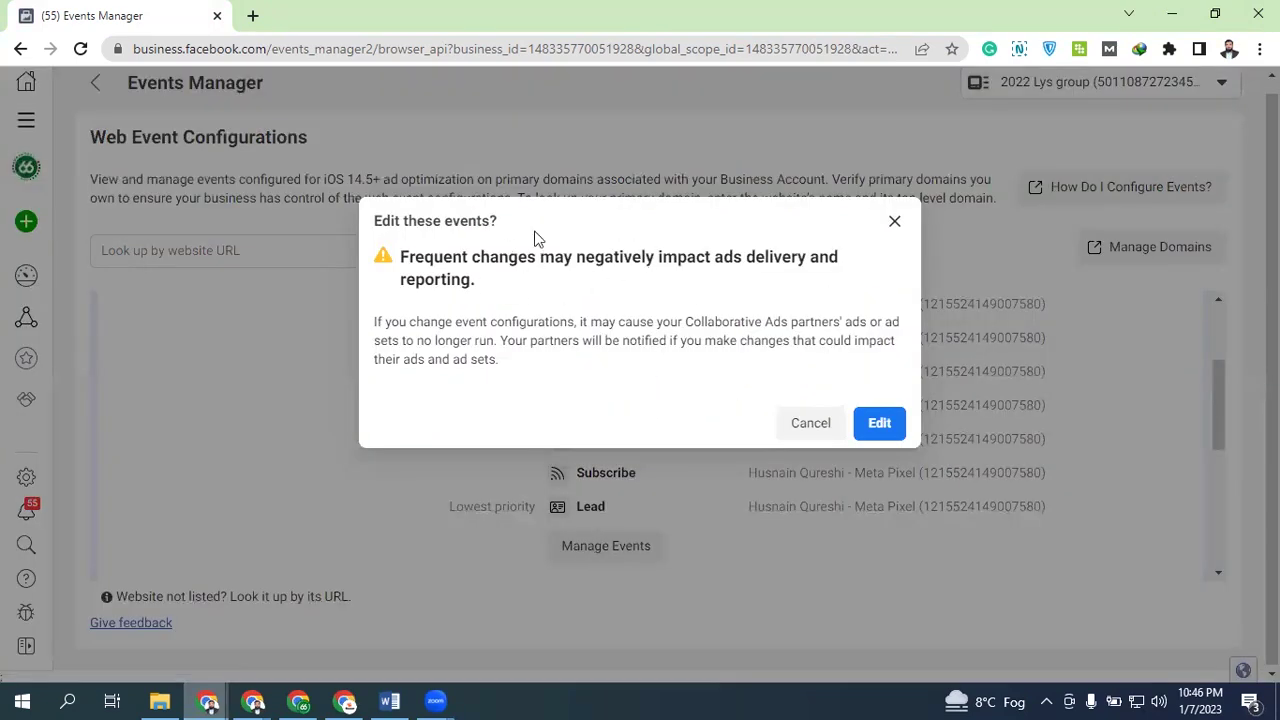
left_click_drag(402, 257, 706, 276)
left_click(605, 287)
left_click(880, 424)
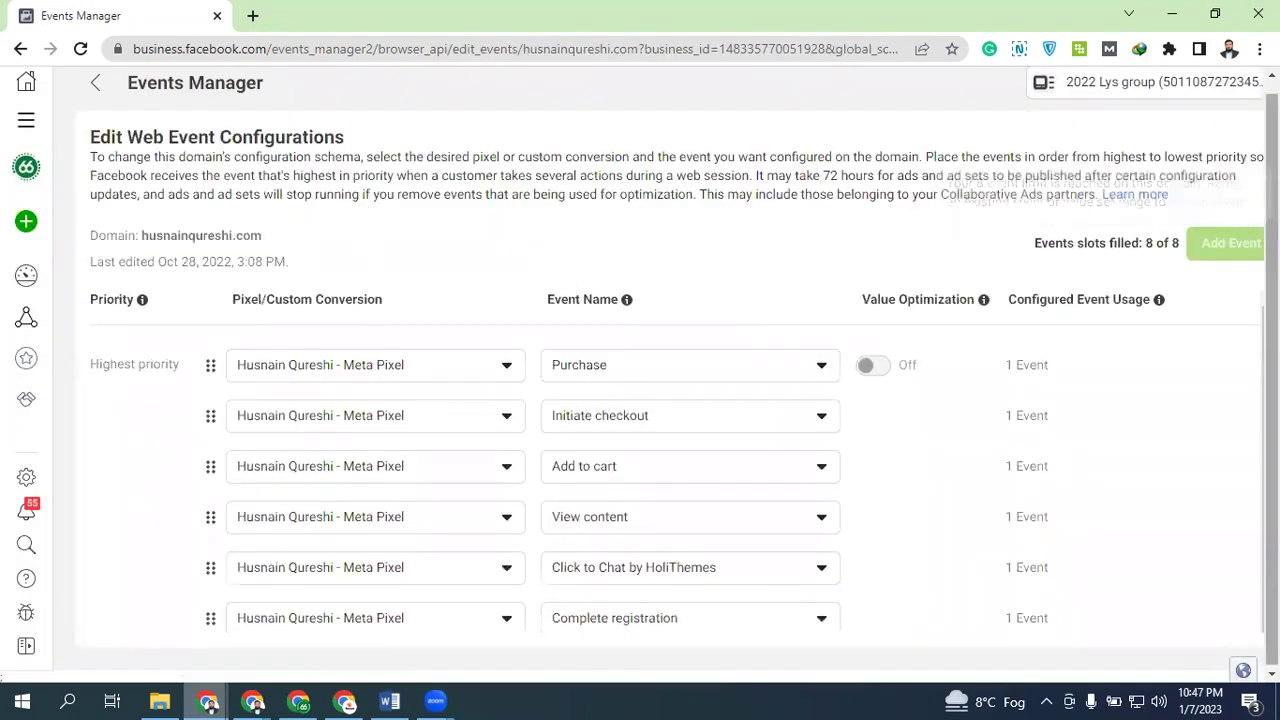
Step: Examine the pixel, event name and priority order of every event slot in the Edit Web Event Configurations list
scroll(677, 461, "down", 1)
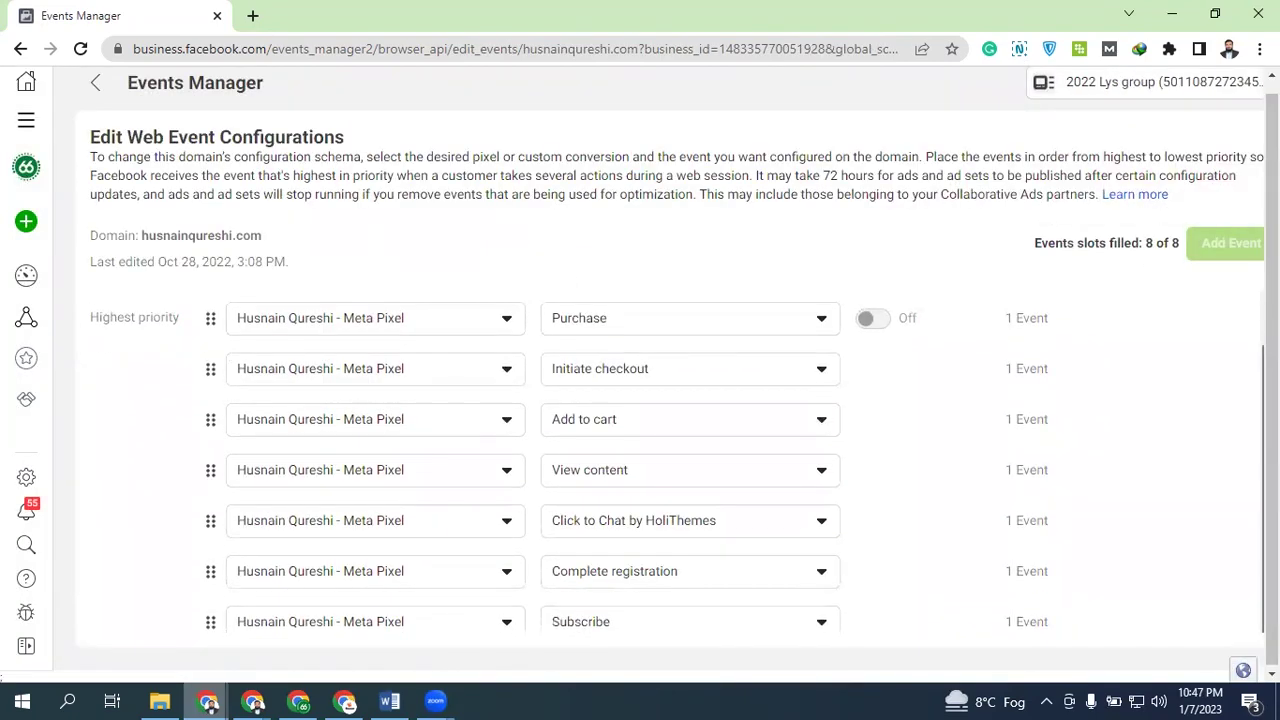
left_click(343, 326)
left_click(395, 318)
key("ctrl+minus")
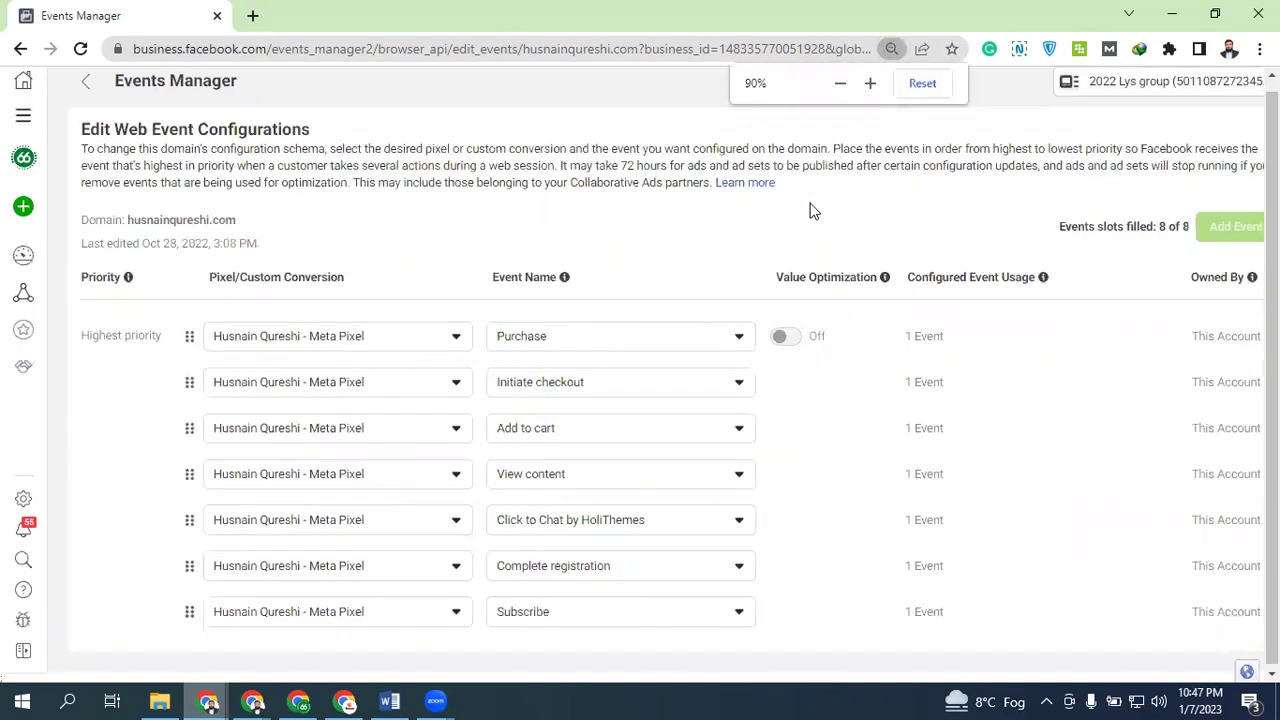
key("ctrl+minus")
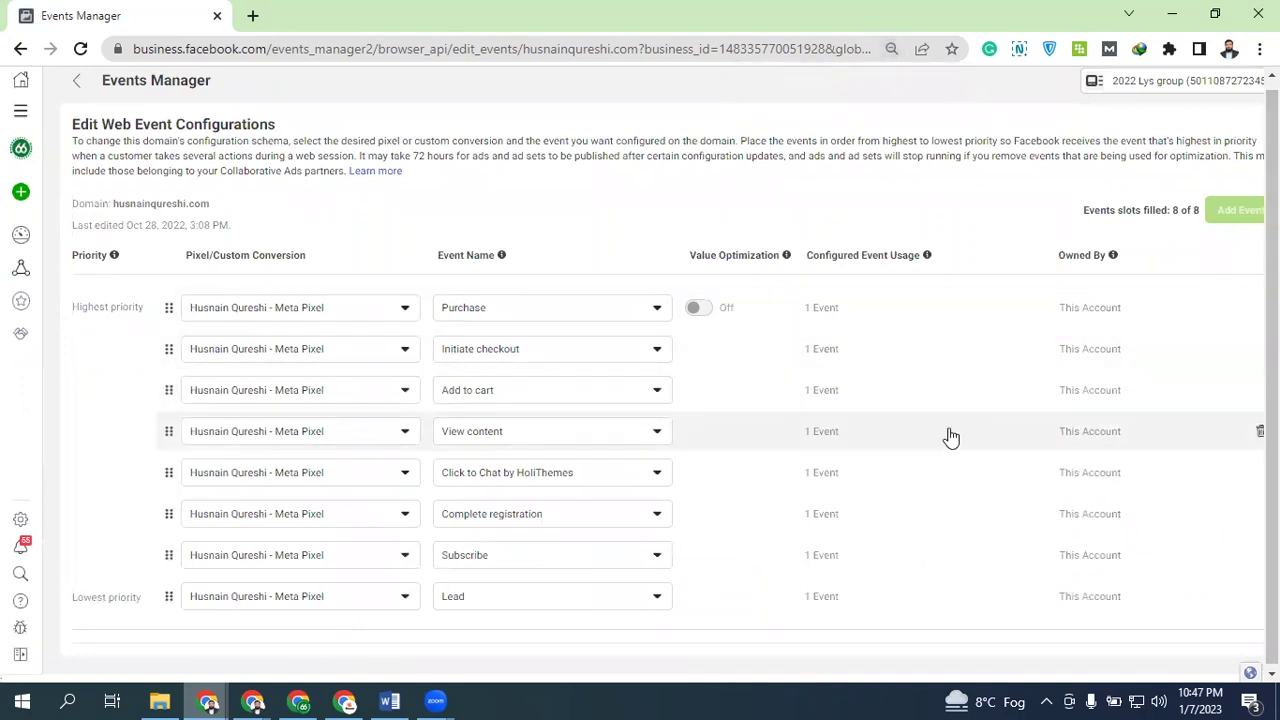
key("ctrl+minus")
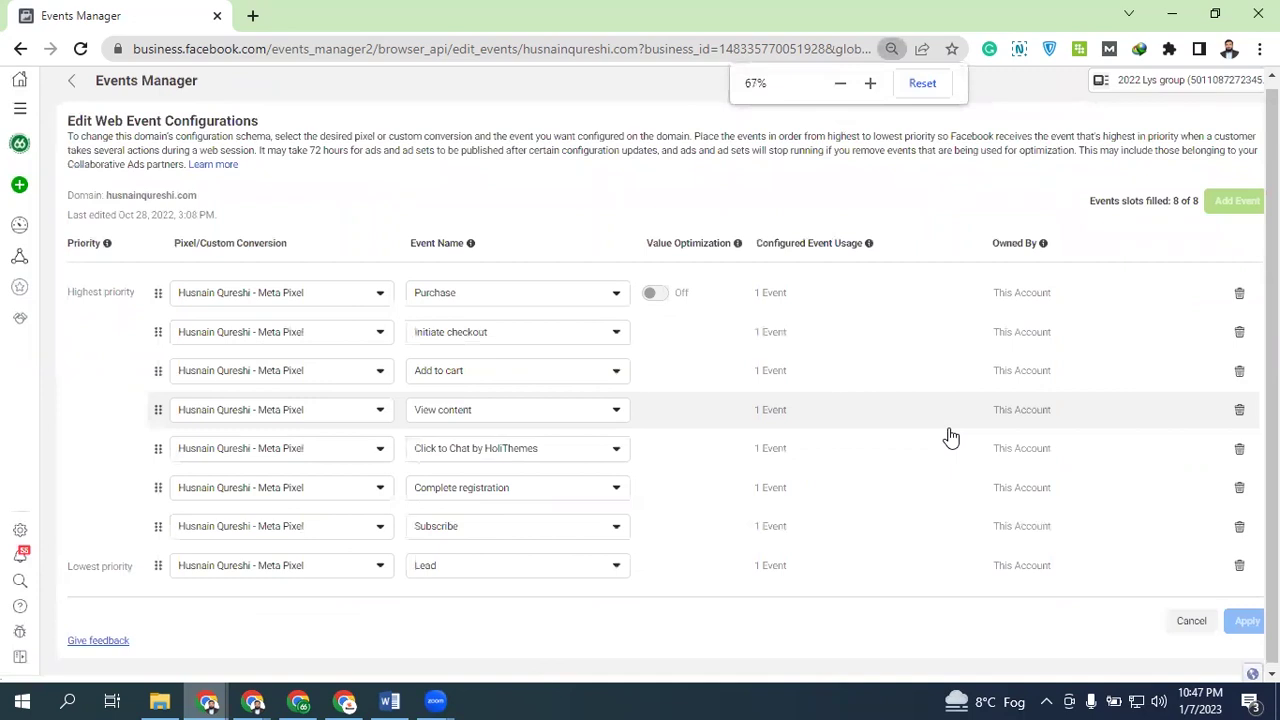
key("ctrl+minus")
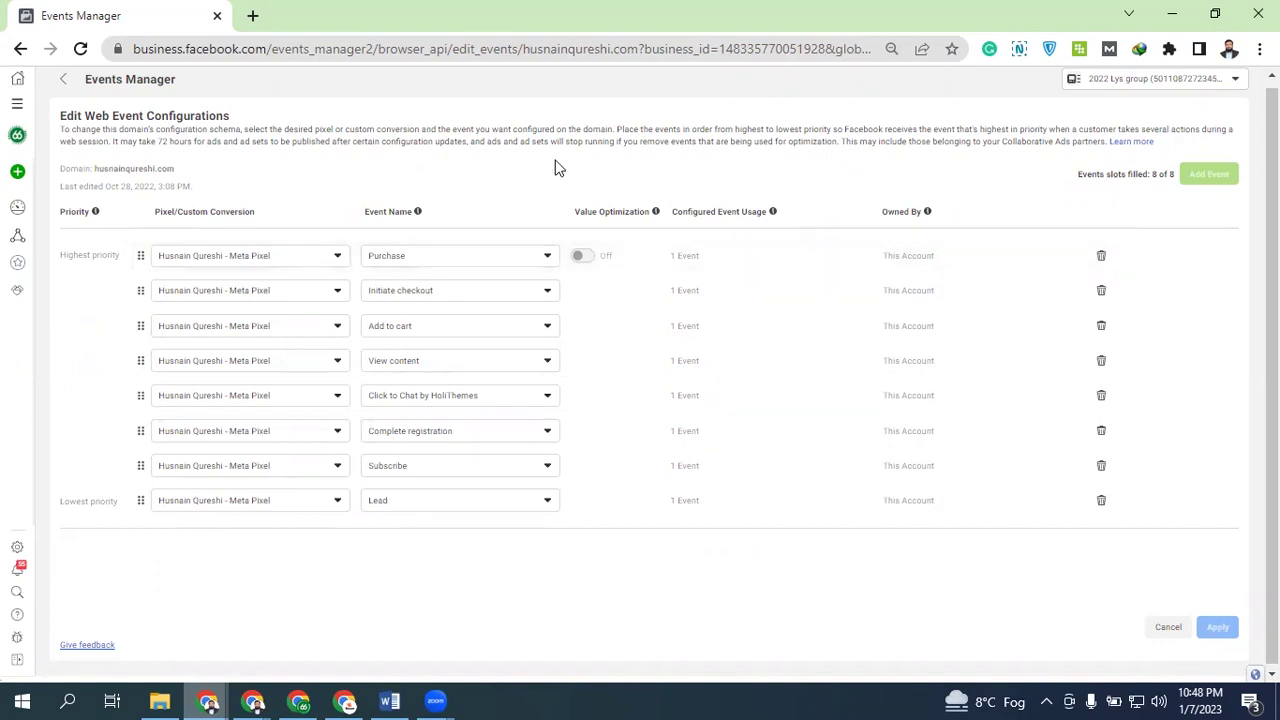
Step: Read the note on the 72-hour publishing delay after configuration changes and switch back to the Ebazzar account's browser window
key("ctrl+plus")
key("ctrl+plus")
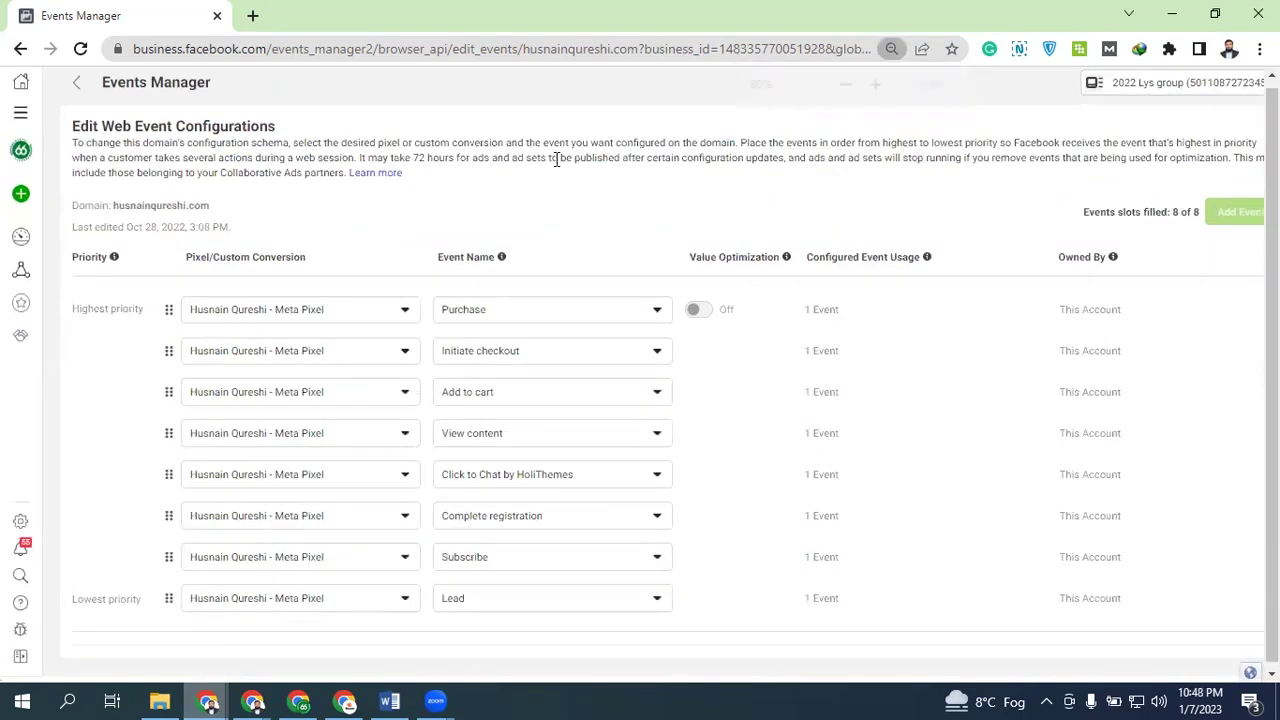
left_click_drag(378, 157, 575, 152)
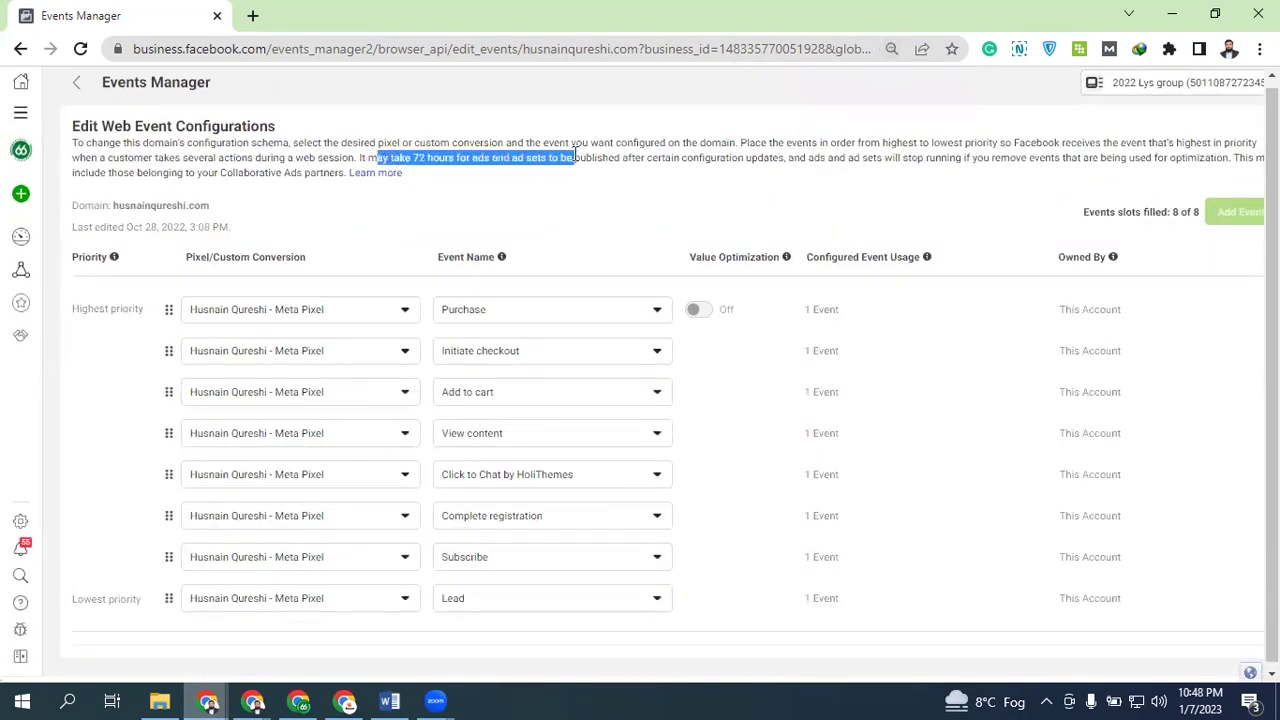
key("ctrl+plus")
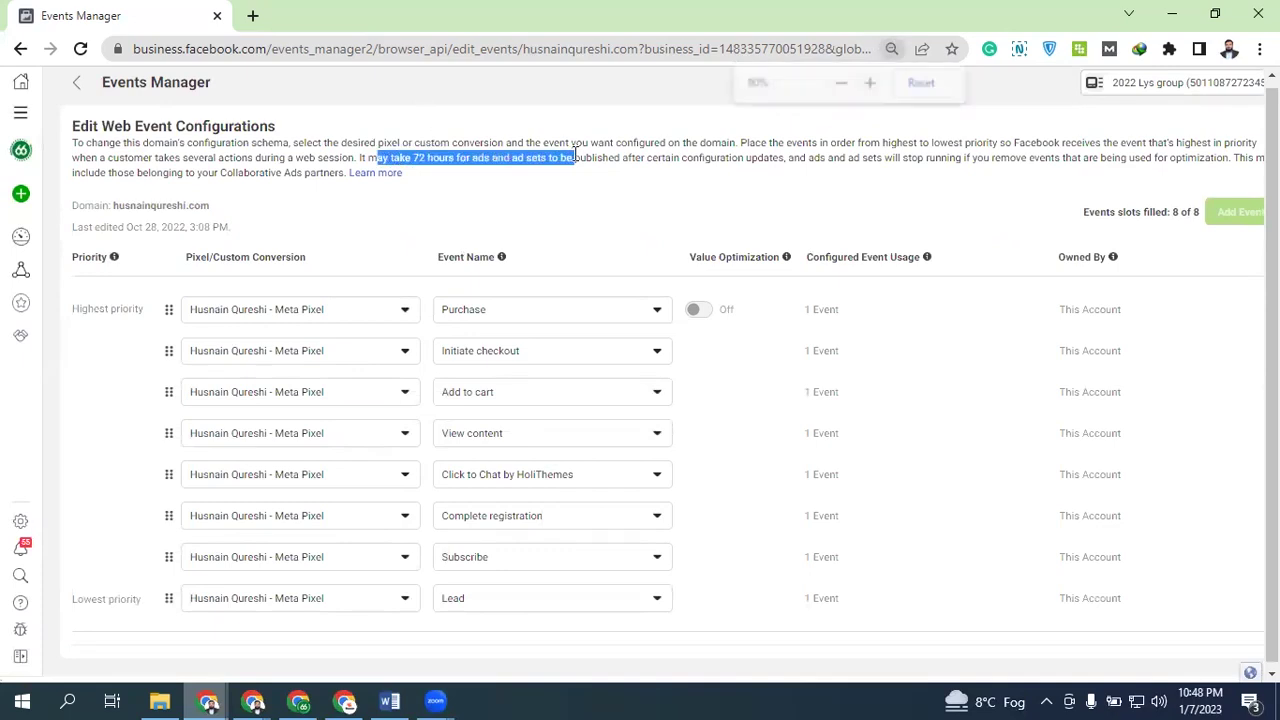
key("ctrl+plus")
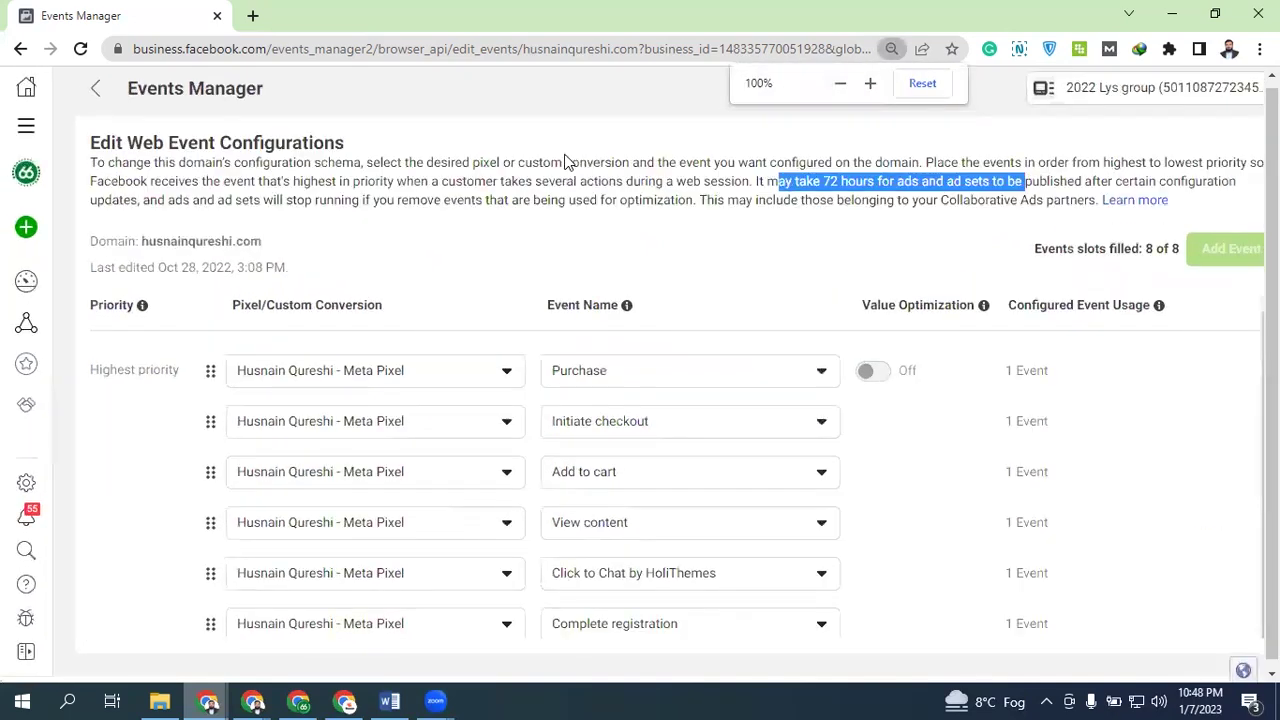
left_click(560, 160)
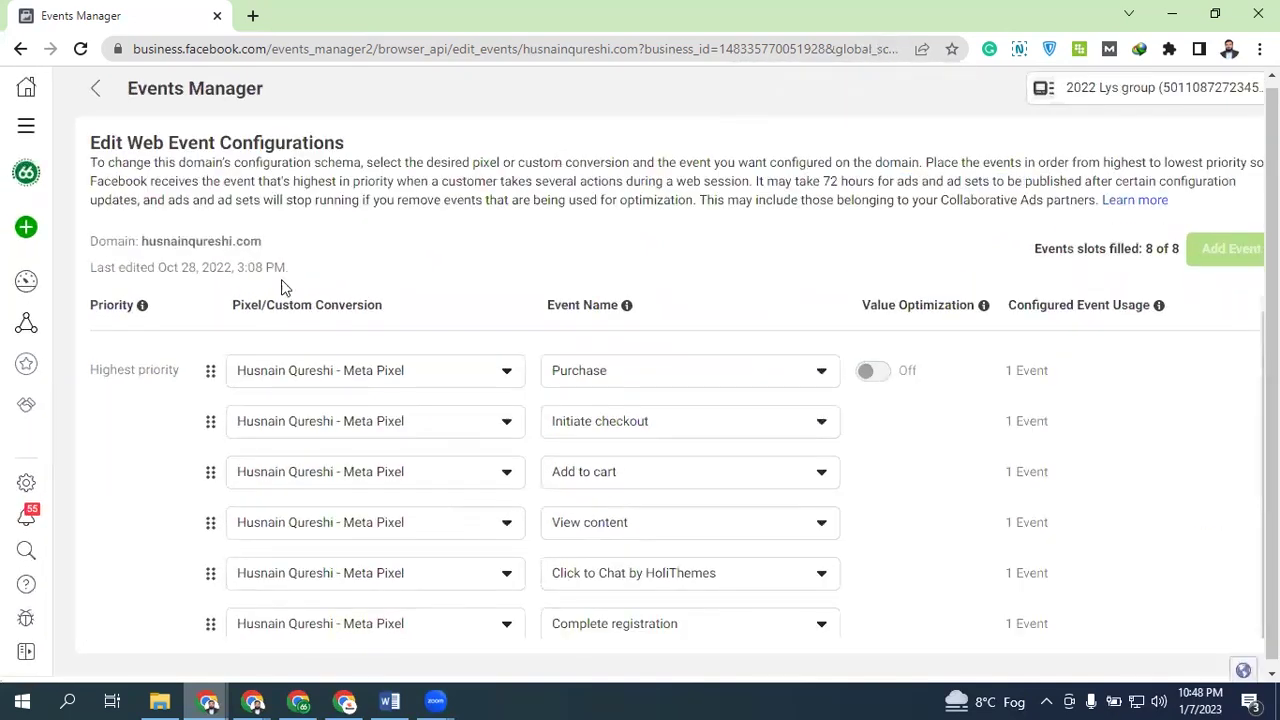
left_click(251, 699)
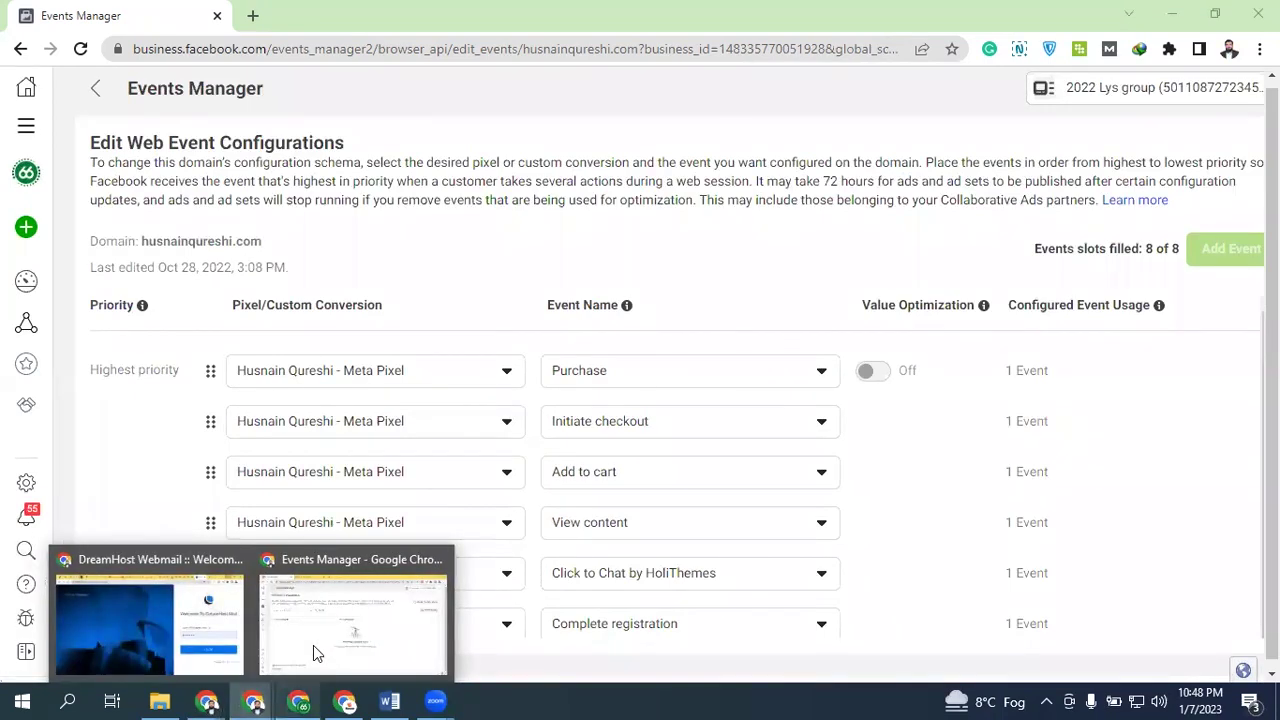
left_click(313, 645)
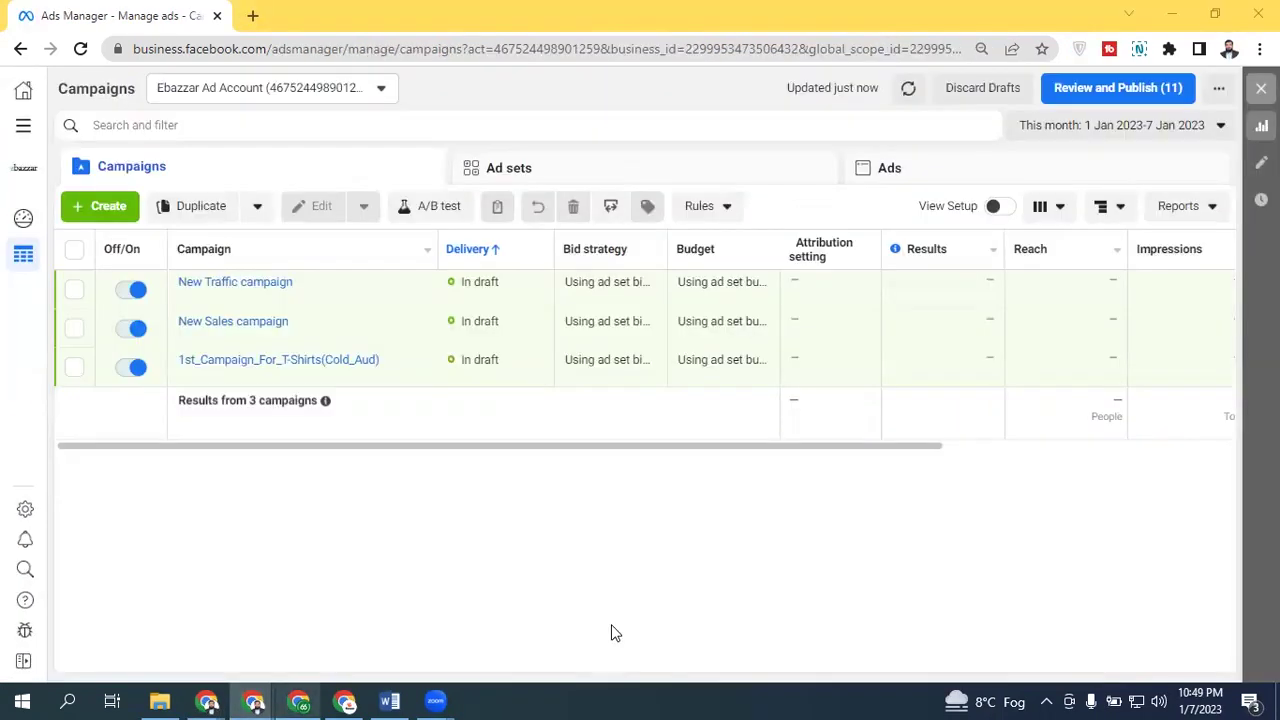